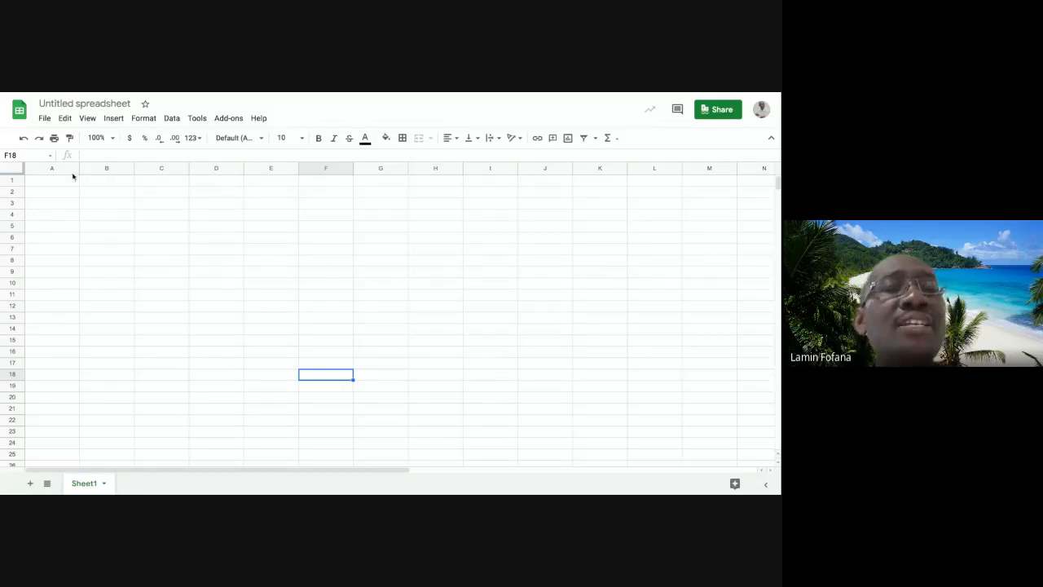
Rename the spreadsheet "Activity based costing (ABC) - Hensau Ltd." and mark it as starred
click(90, 104)
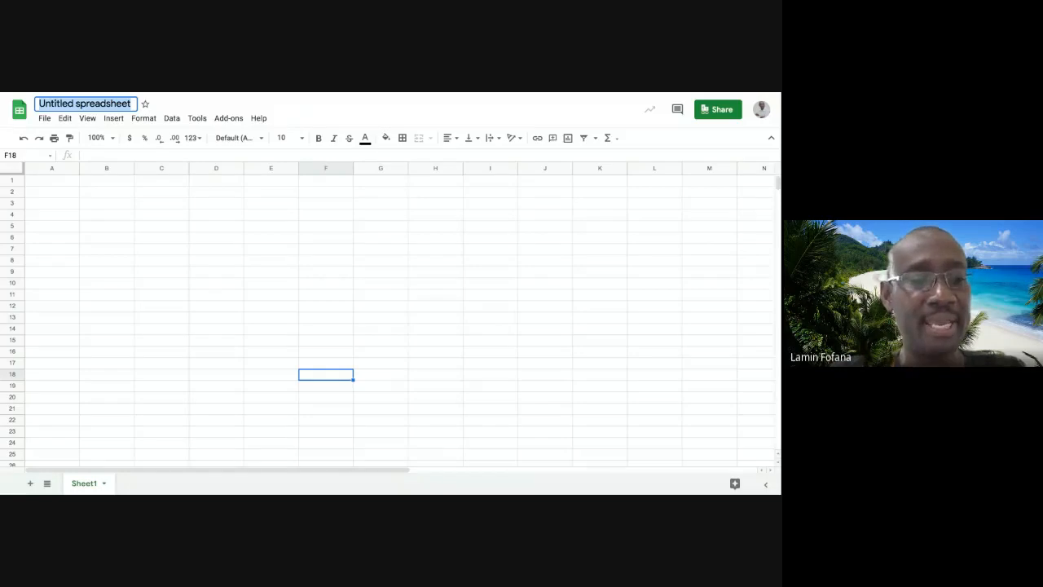
text(A)
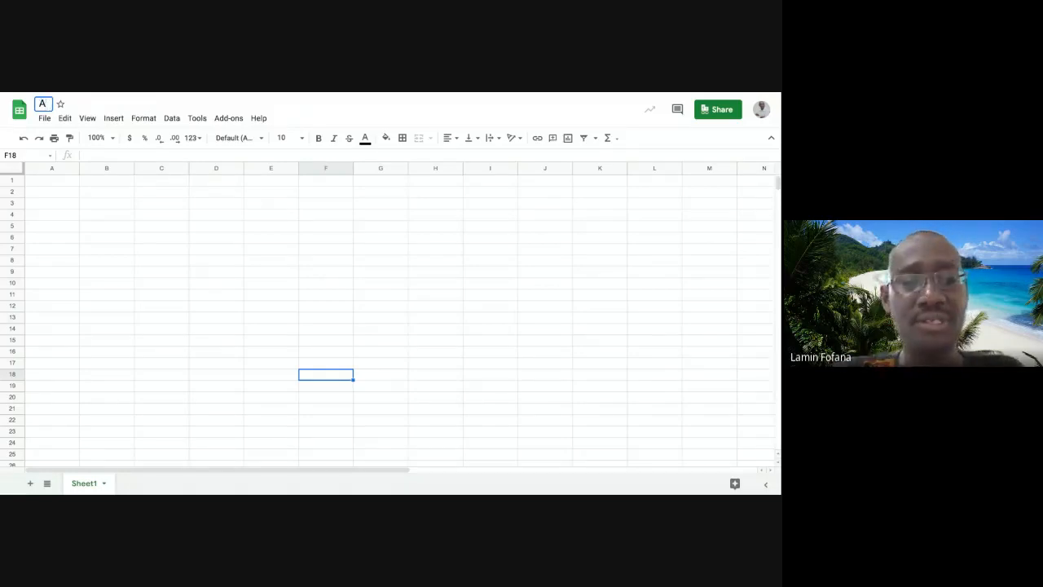
text(cti)
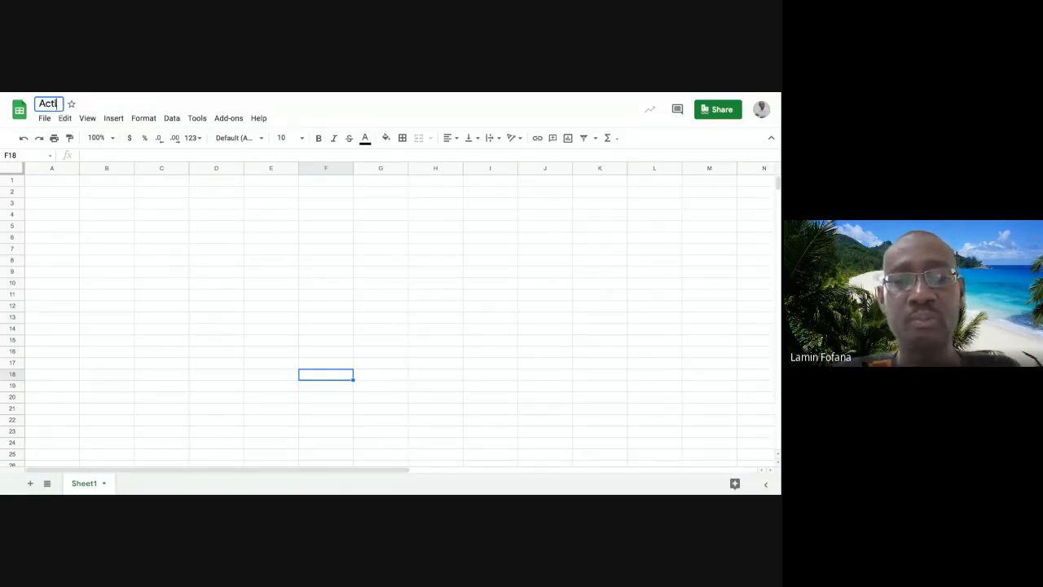
text(vit)
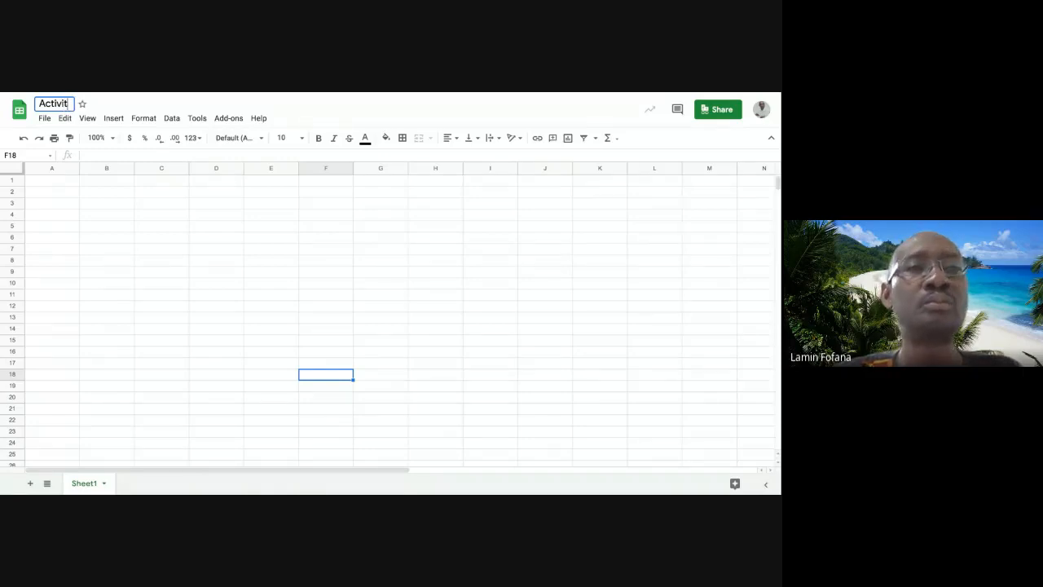
text(y bas)
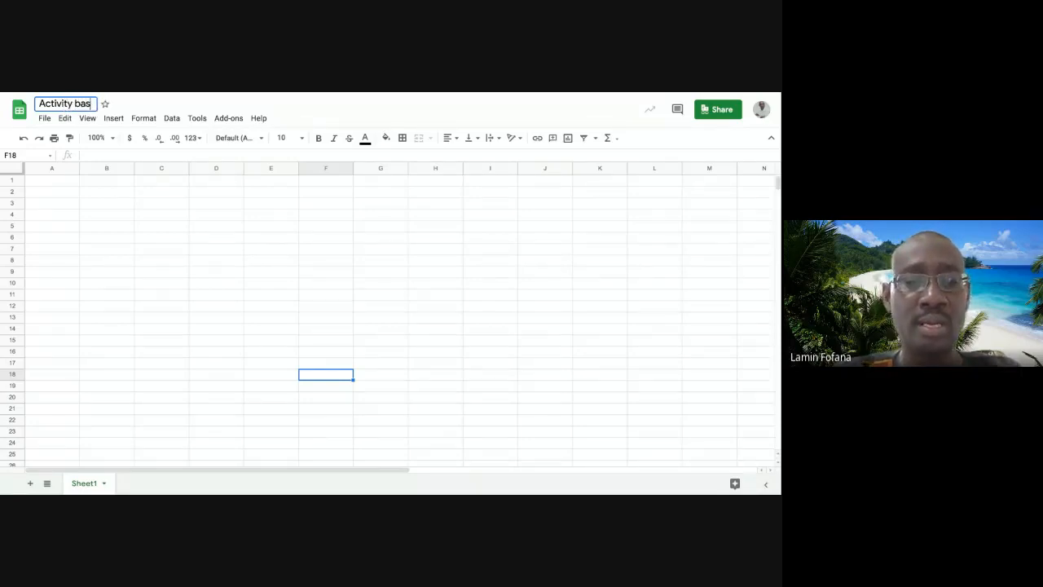
text(ed c)
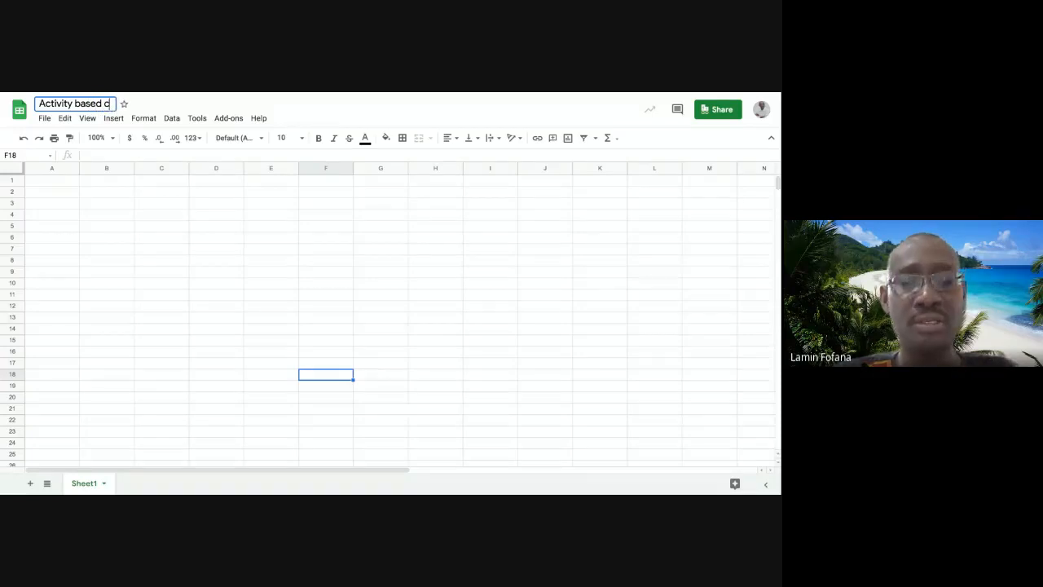
text(osting)
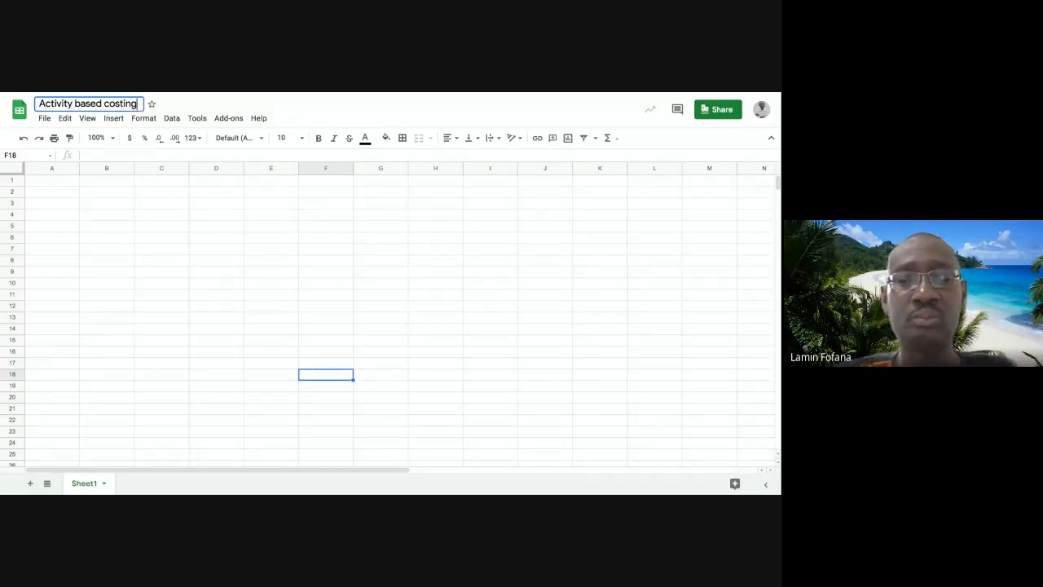
text( ()
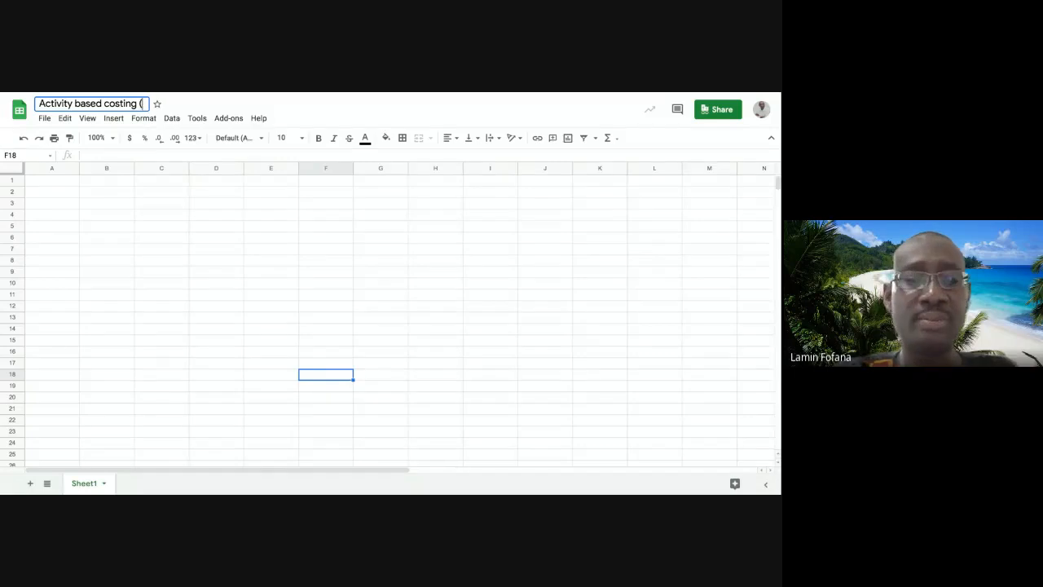
text(A)
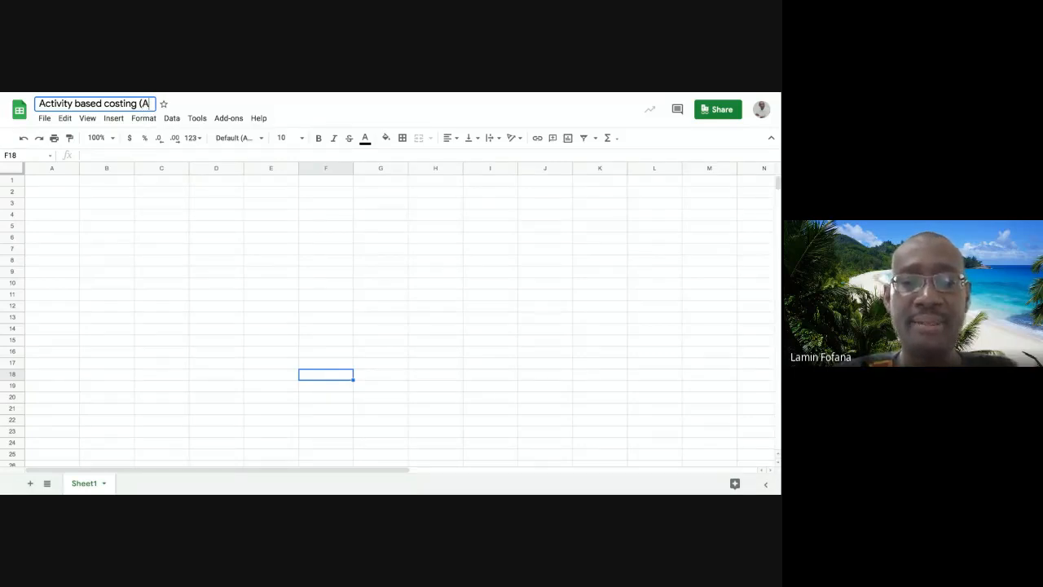
text(BC)
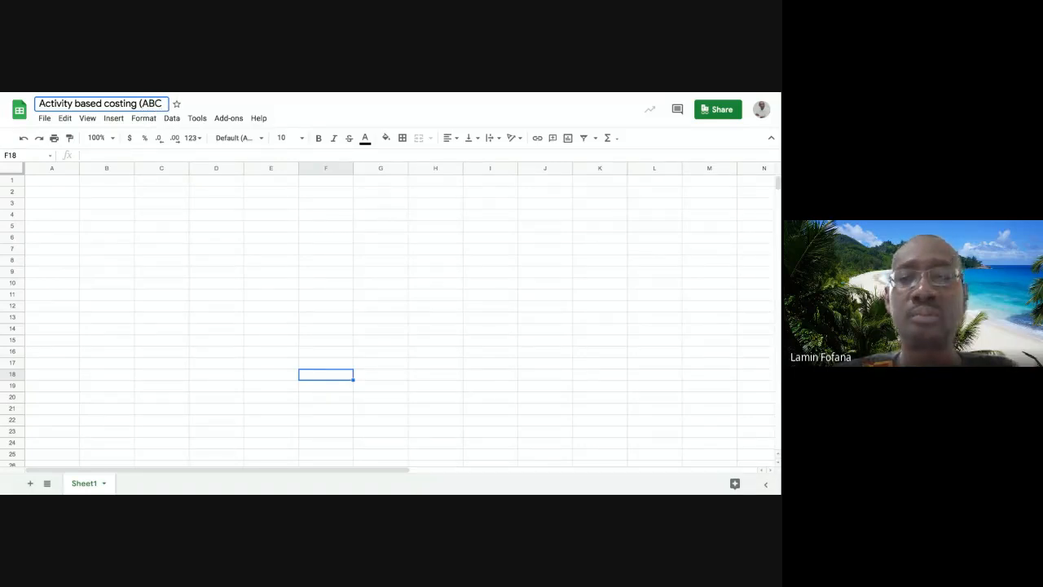
text())
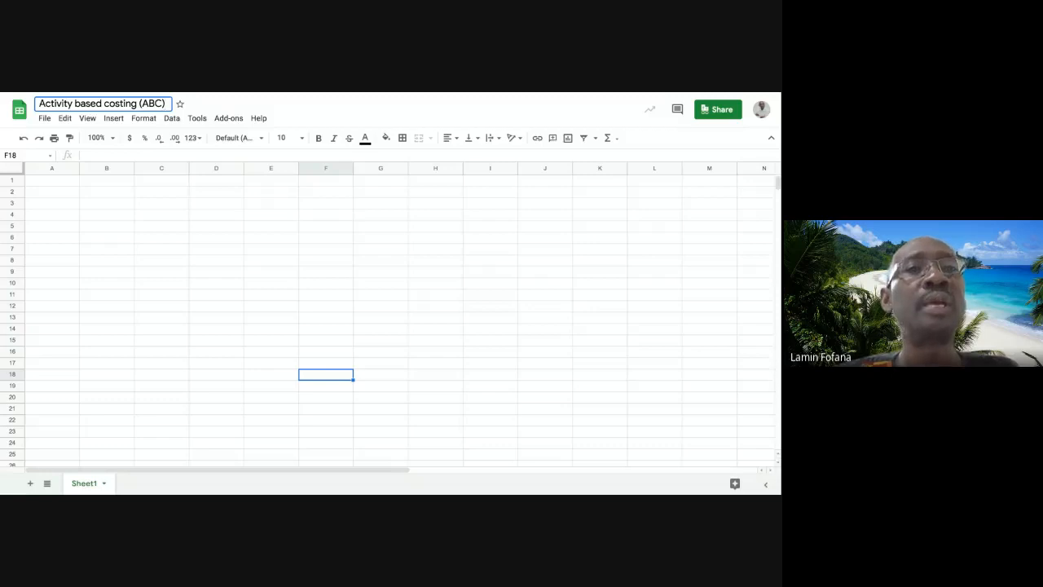
text( -)
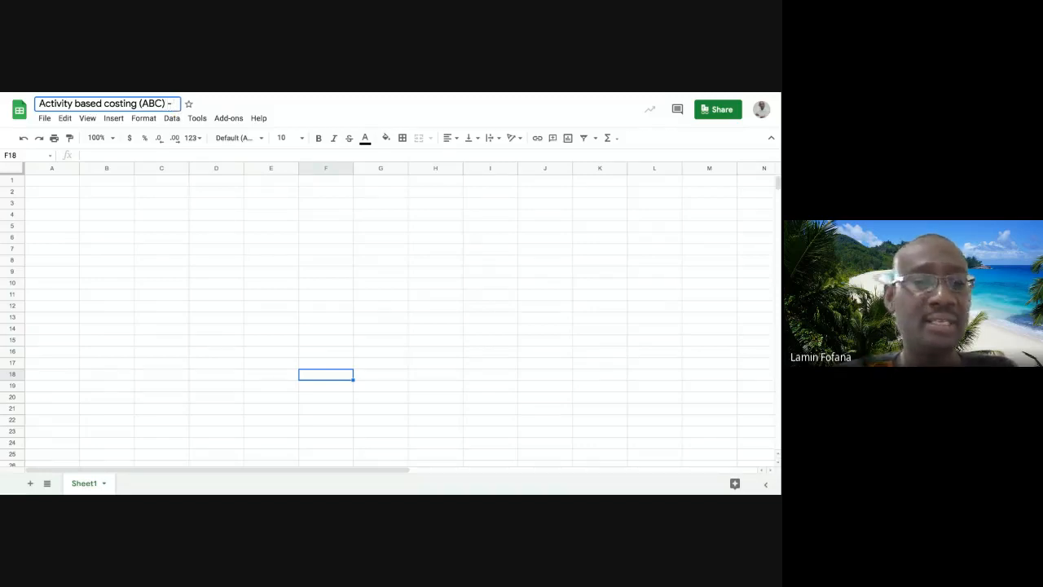
text( HE)
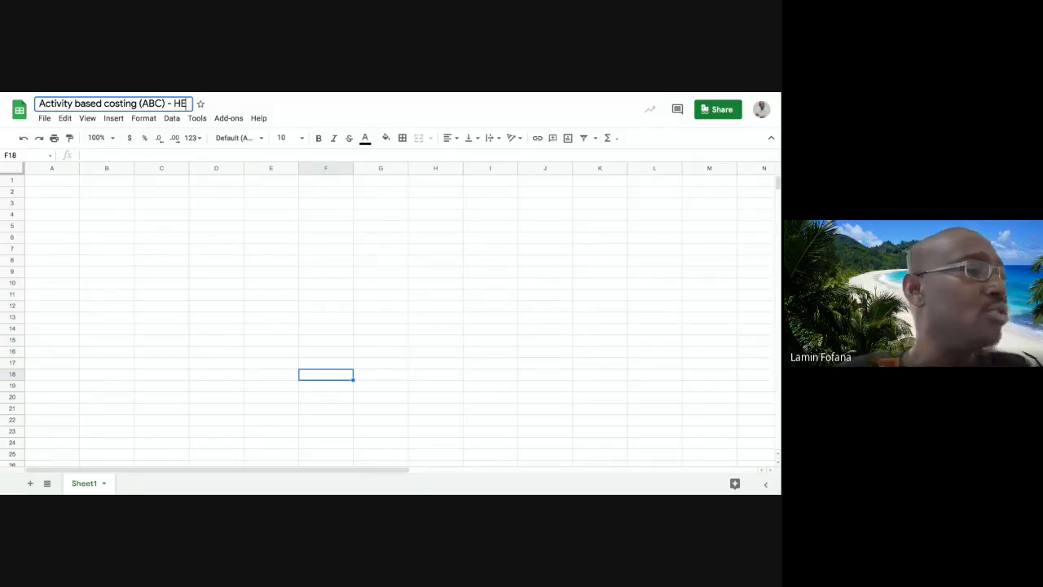
text(N)
key(BackSpace)
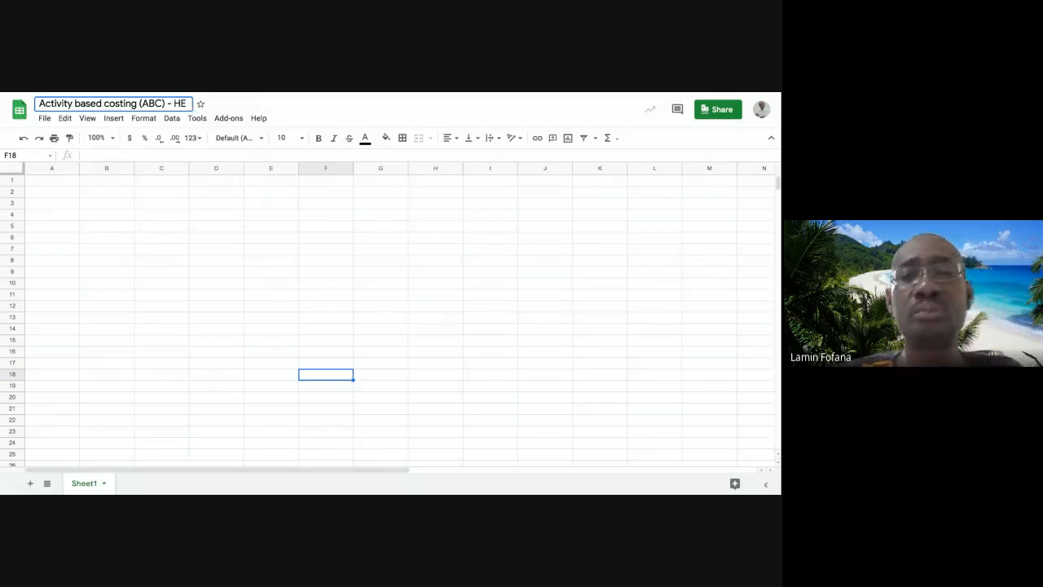
key(BackSpace)
text(en)
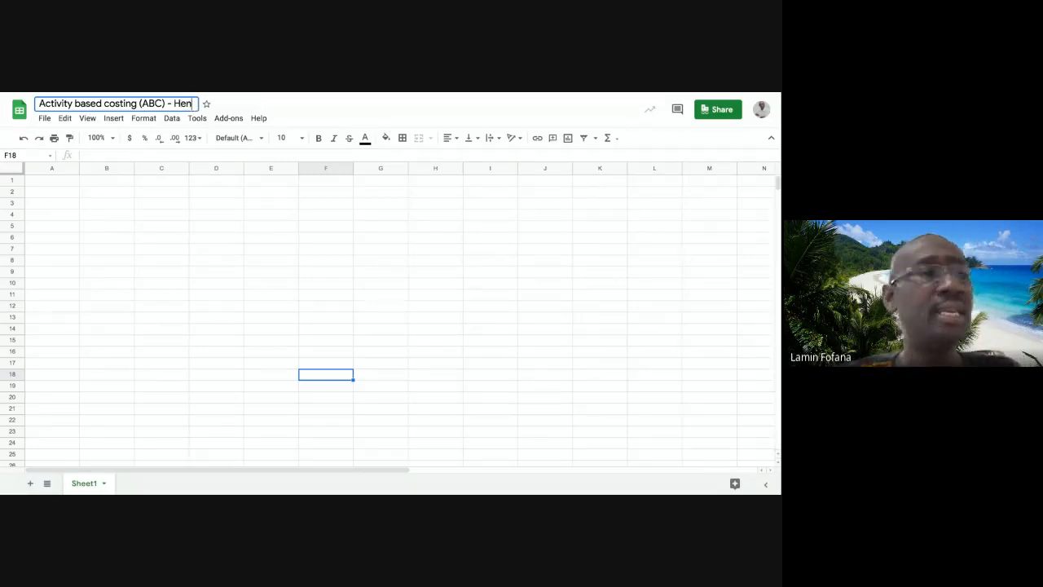
text(sau )
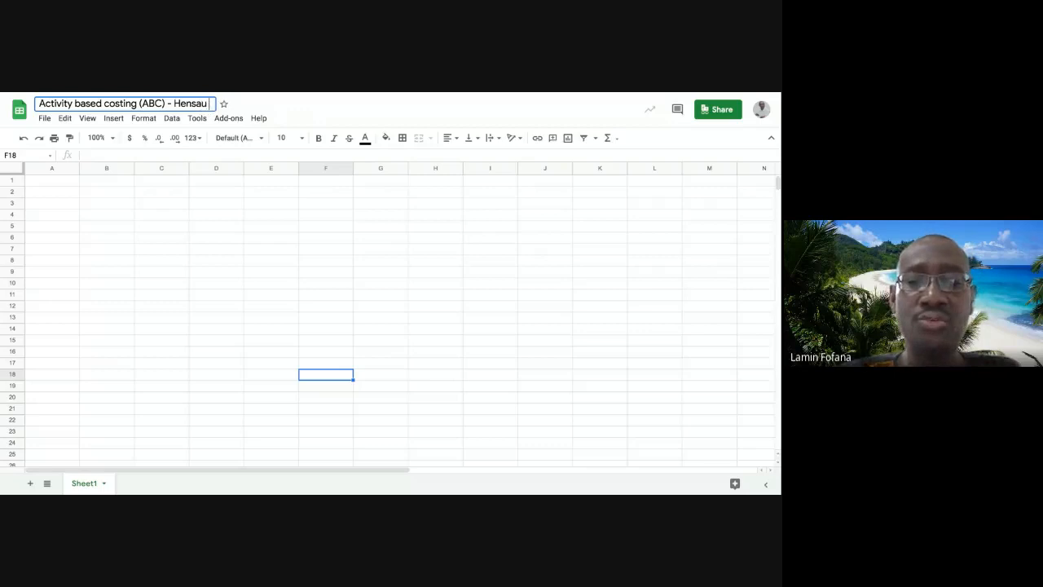
text(Ltd./)
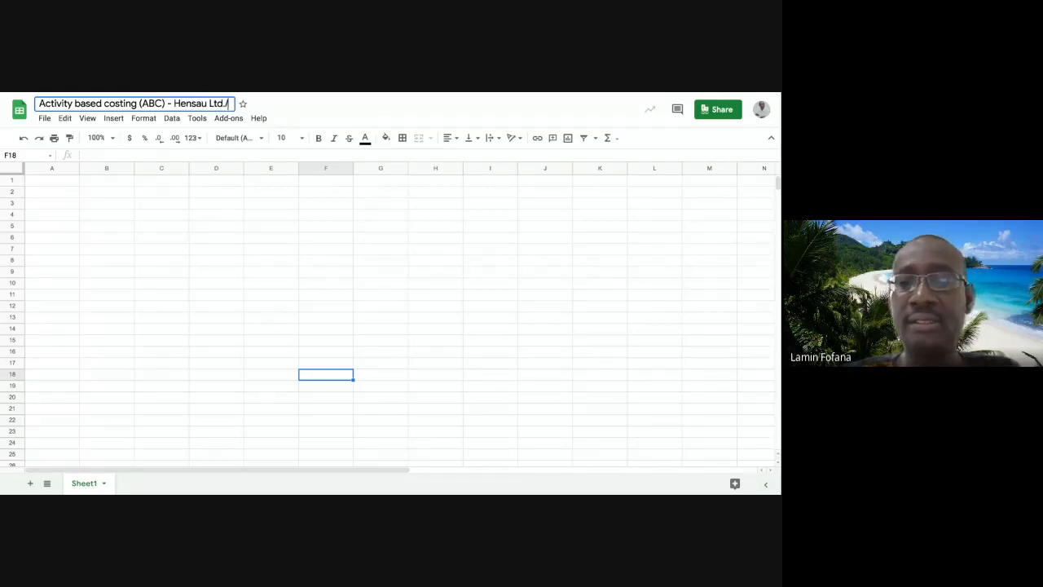
key(BackSpace)
key(Return)
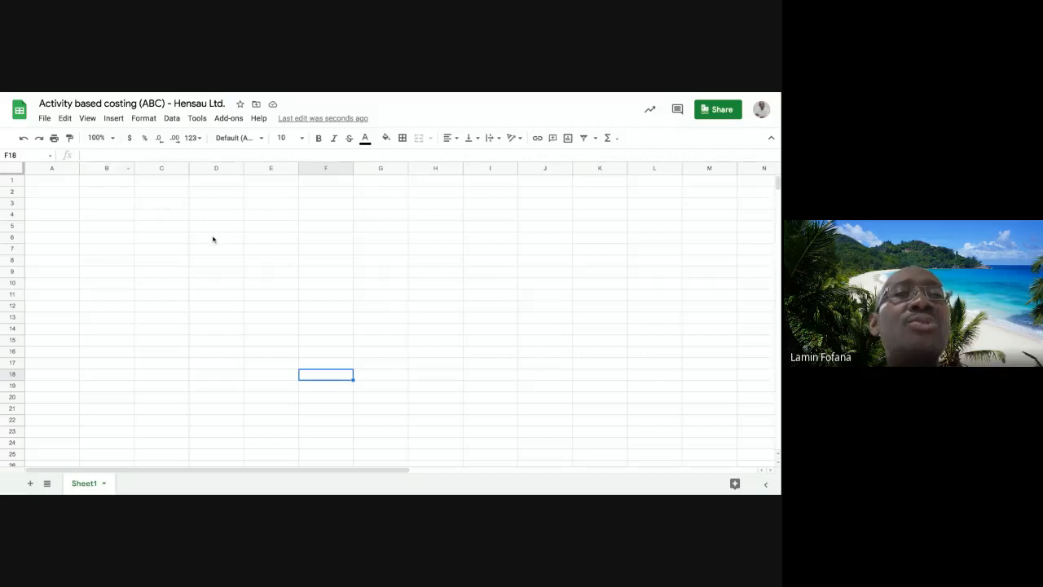
click(240, 105)
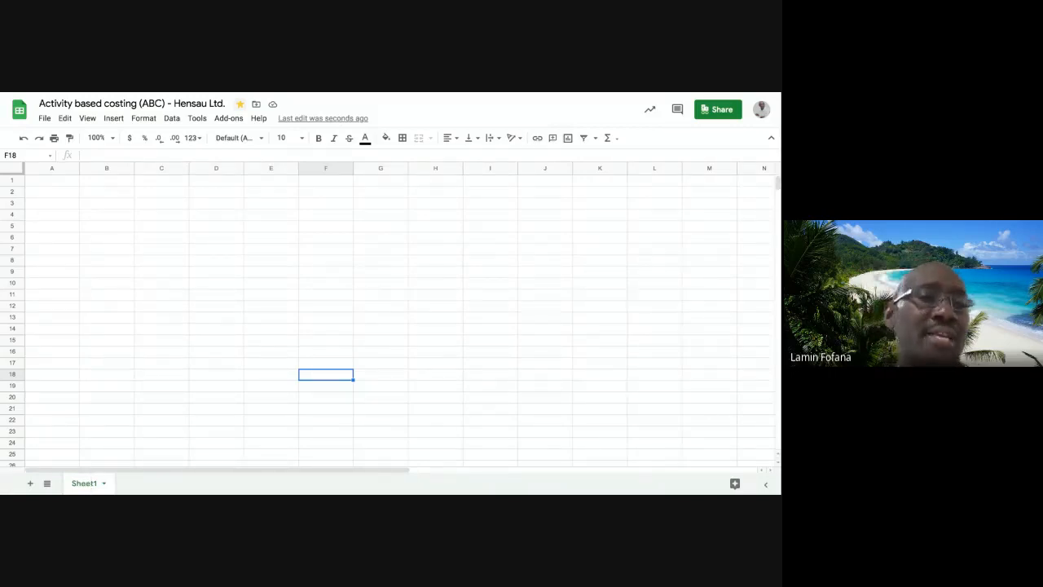
Rename the Sheet1 tab to "Hensau Ltd", copying the company name from the spreadsheet's title
double_click(85, 485)
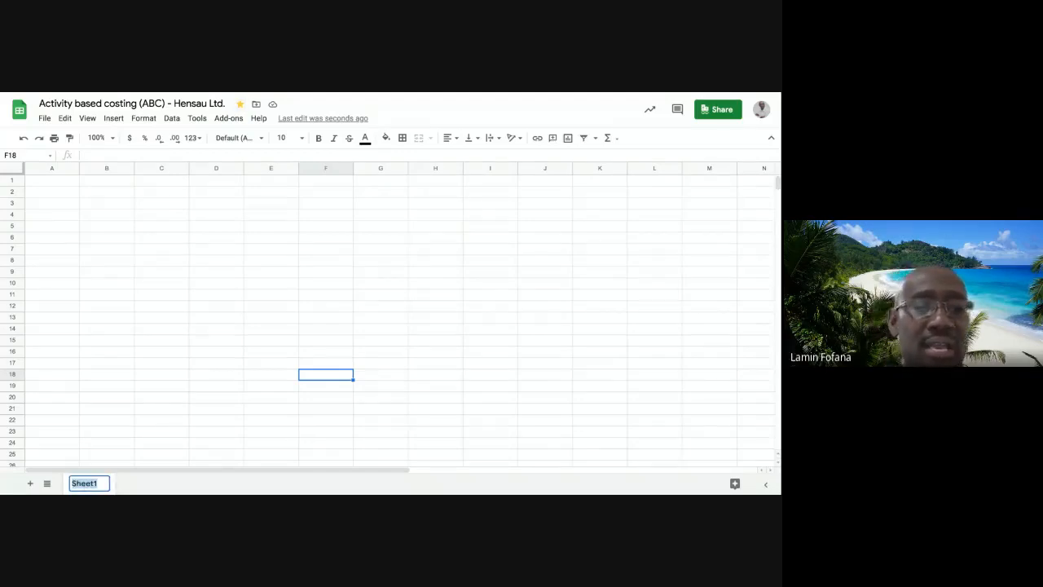
click(156, 321)
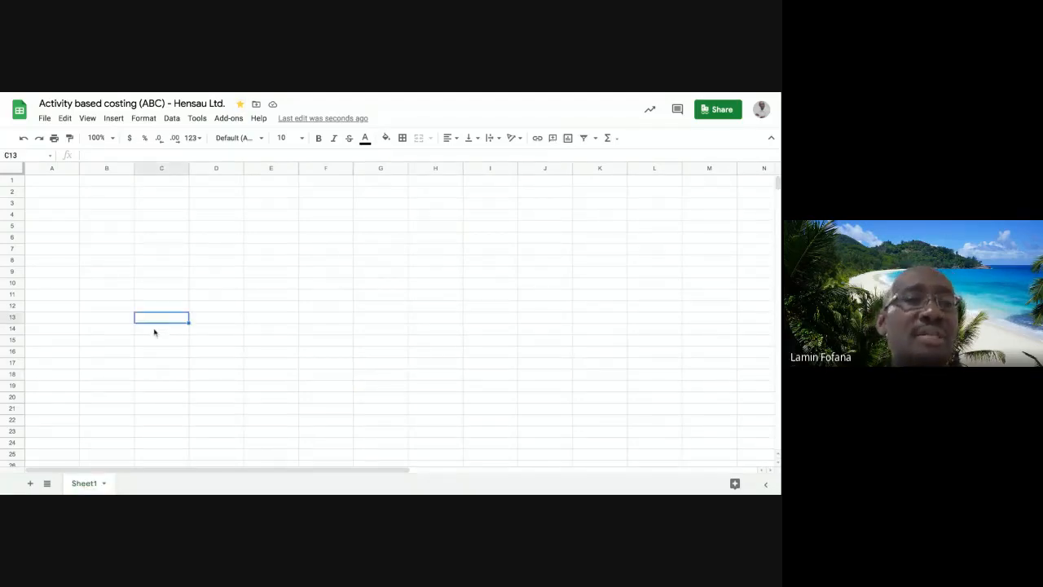
click(175, 104)
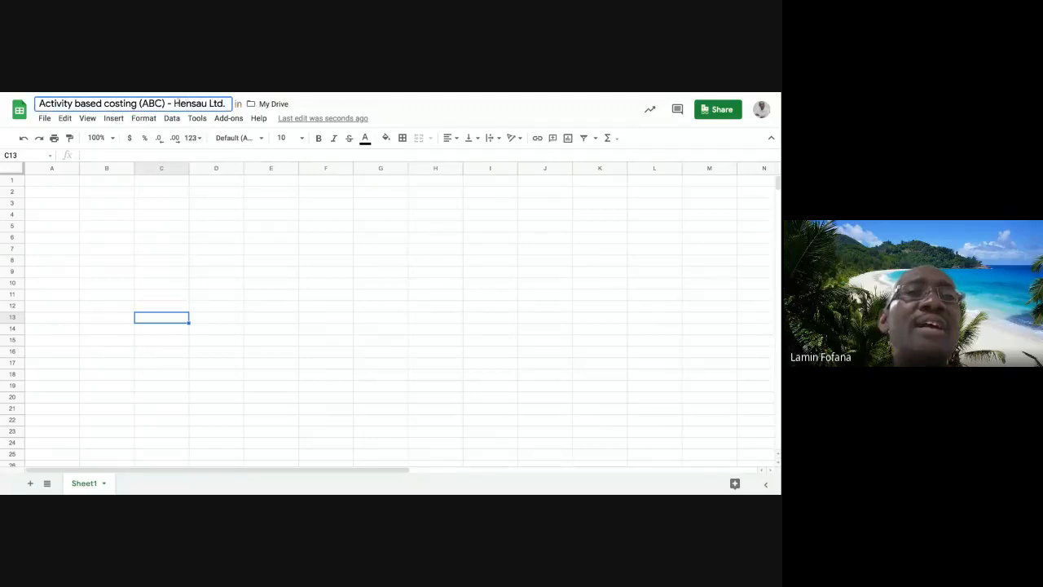
drag(174, 103, 225, 104)
key(ctrl+c)
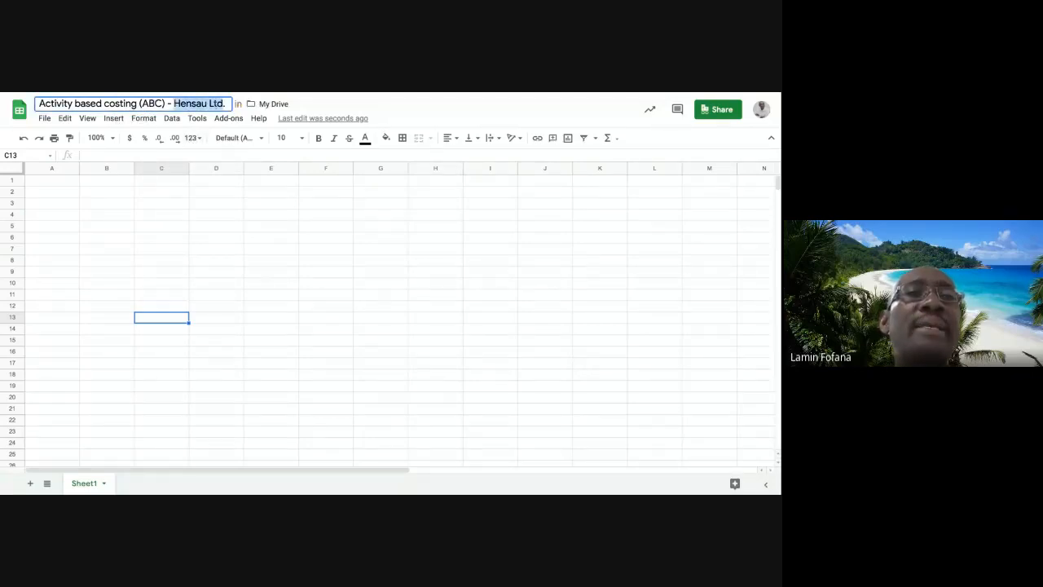
double_click(88, 485)
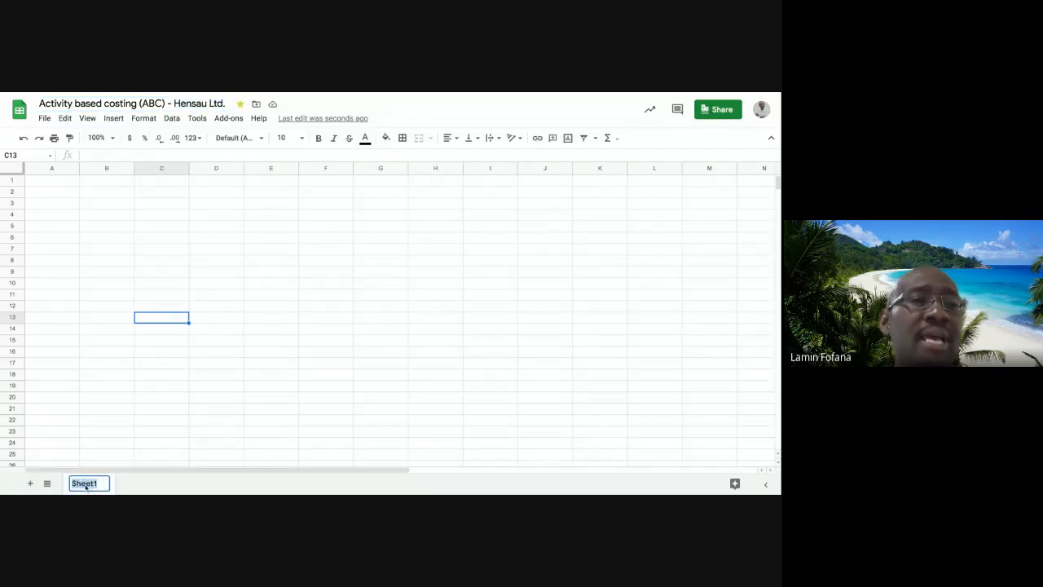
key(ctrl+v)
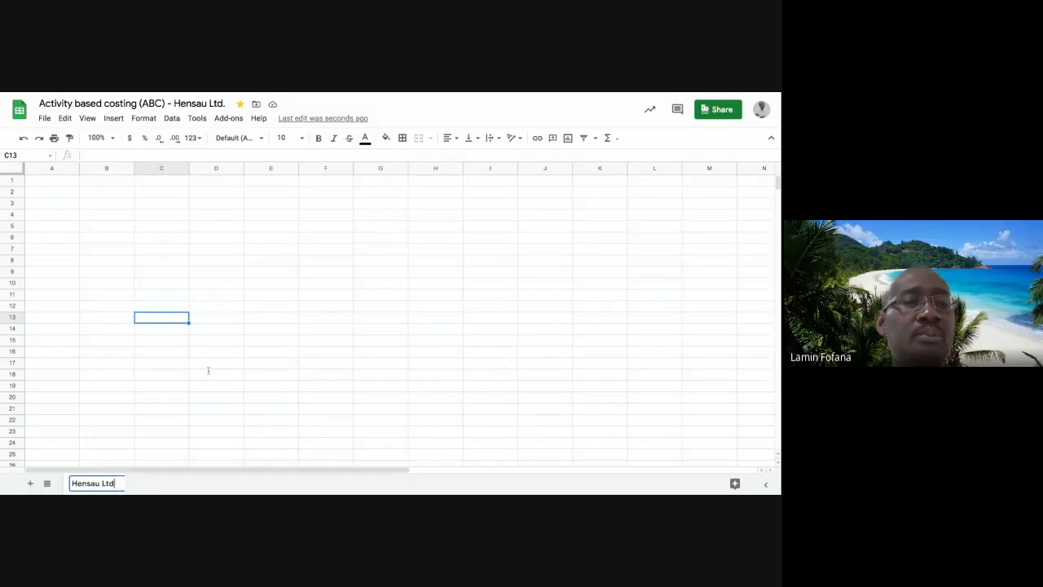
click(208, 371)
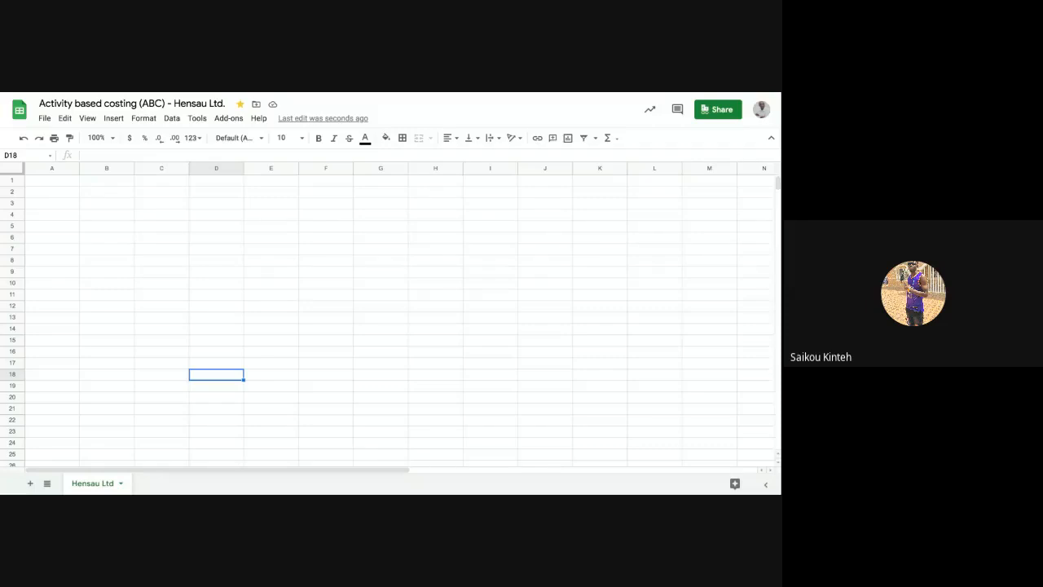
Change the colour of the Hensau Ltd sheet tab to dark red
click(120, 483)
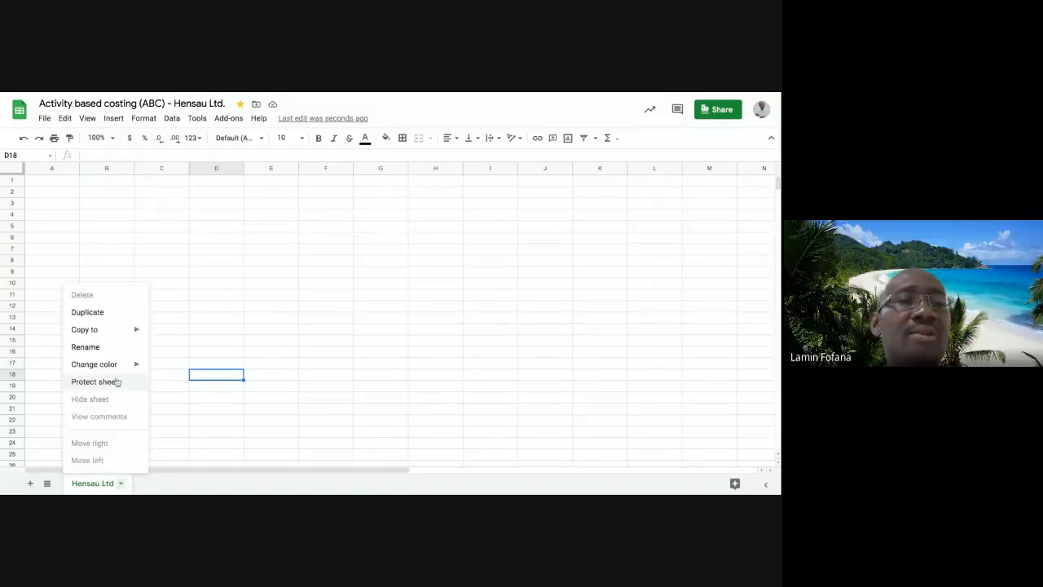
mouse_move(122, 363)
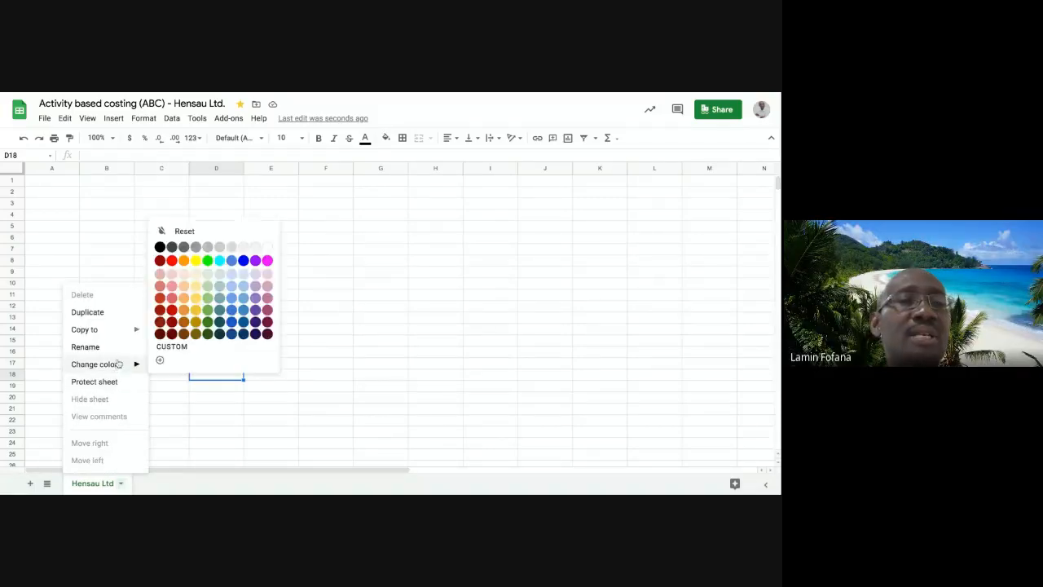
click(172, 322)
click(330, 364)
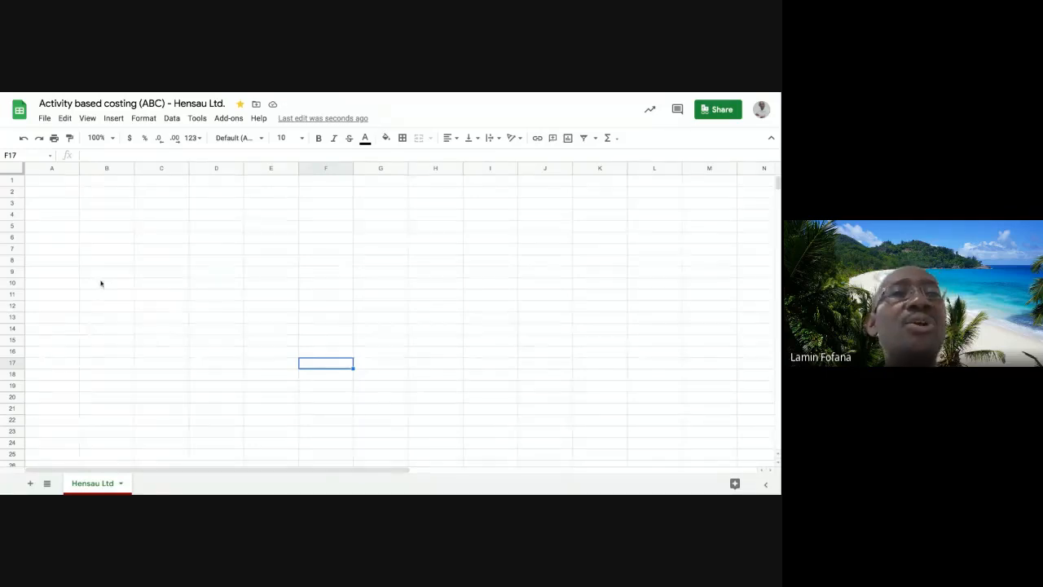
Set the zoom level of the spreadsheet to 150%
click(105, 192)
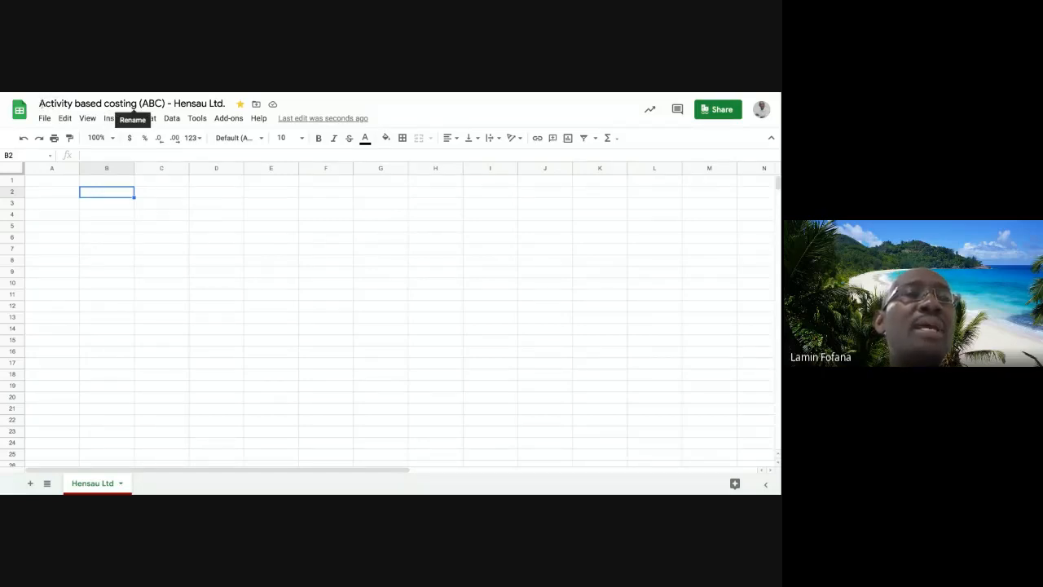
click(207, 262)
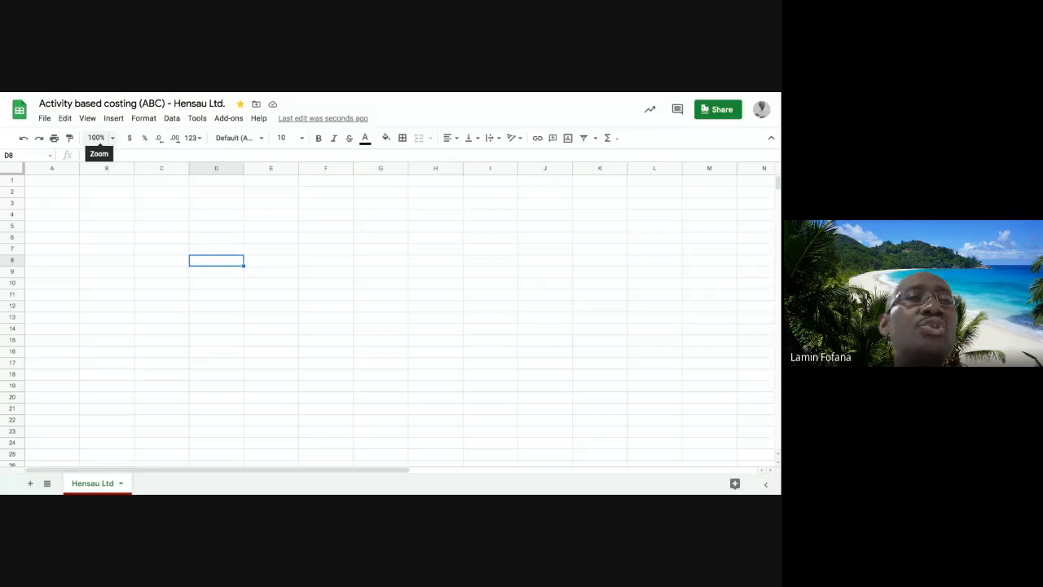
click(98, 137)
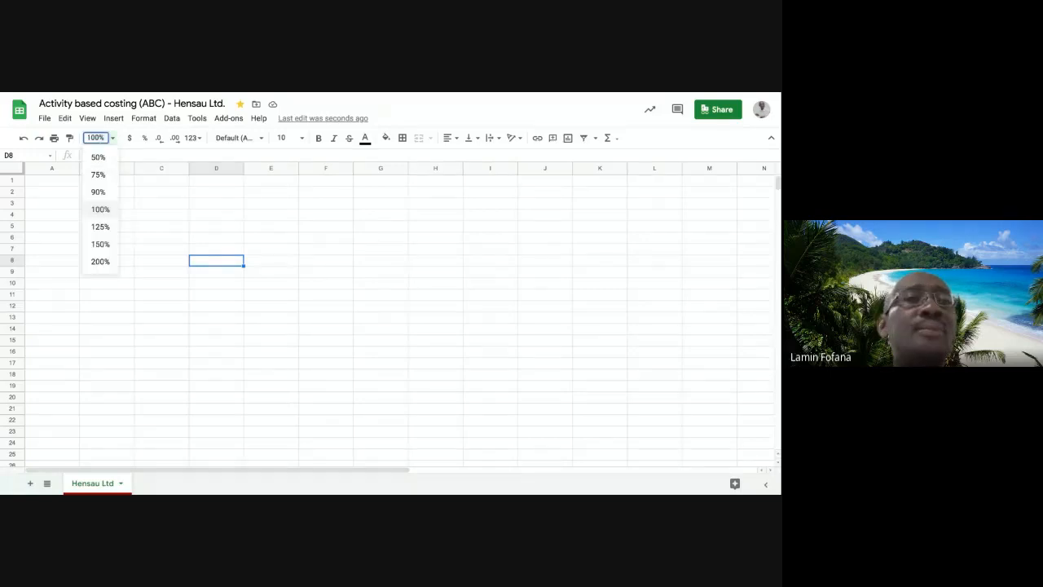
click(101, 244)
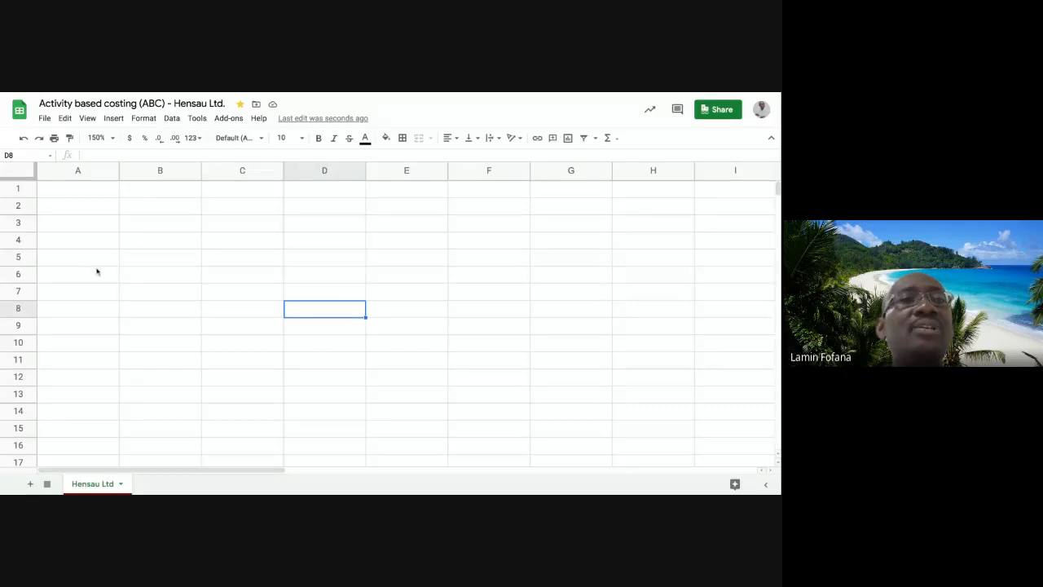
Set the font size of the entire Hensau Ltd sheet to 12
click(92, 225)
click(141, 211)
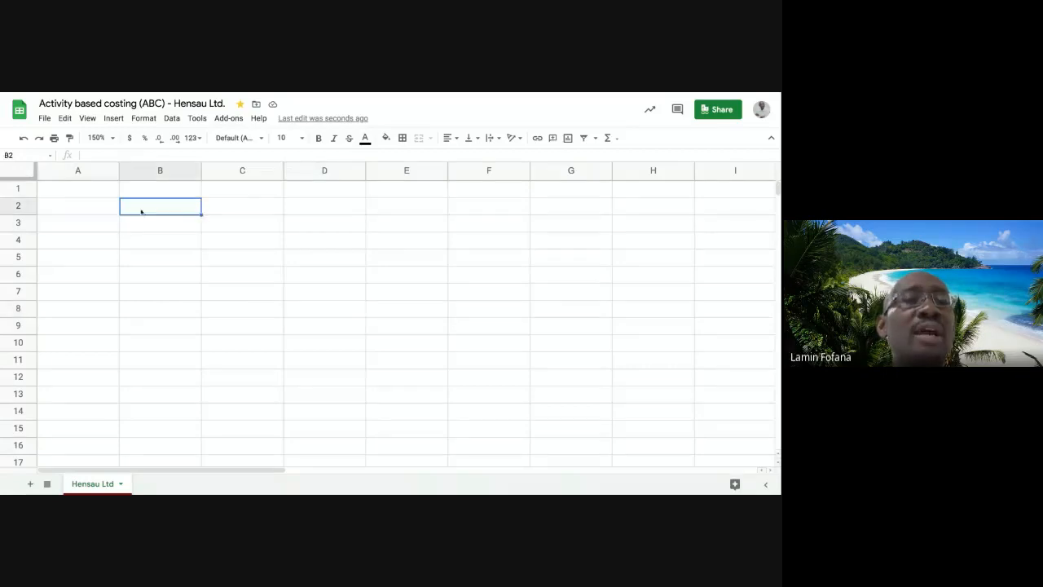
click(24, 172)
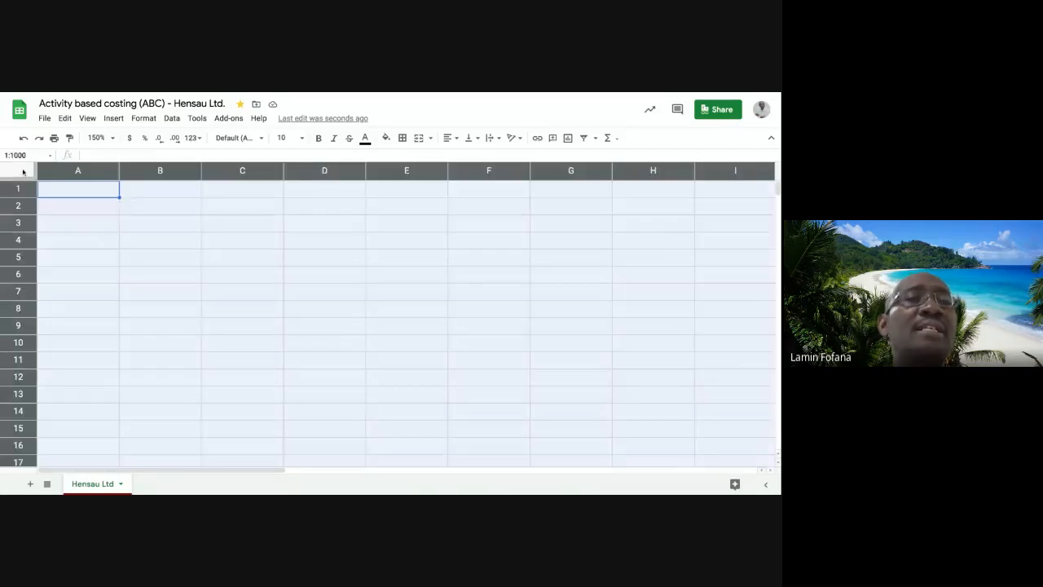
click(130, 275)
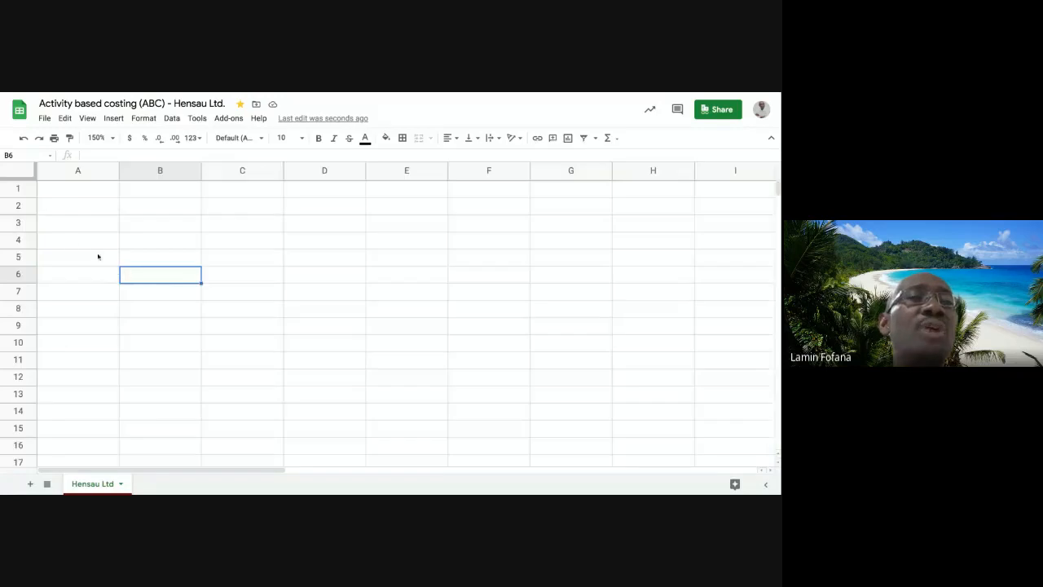
click(15, 172)
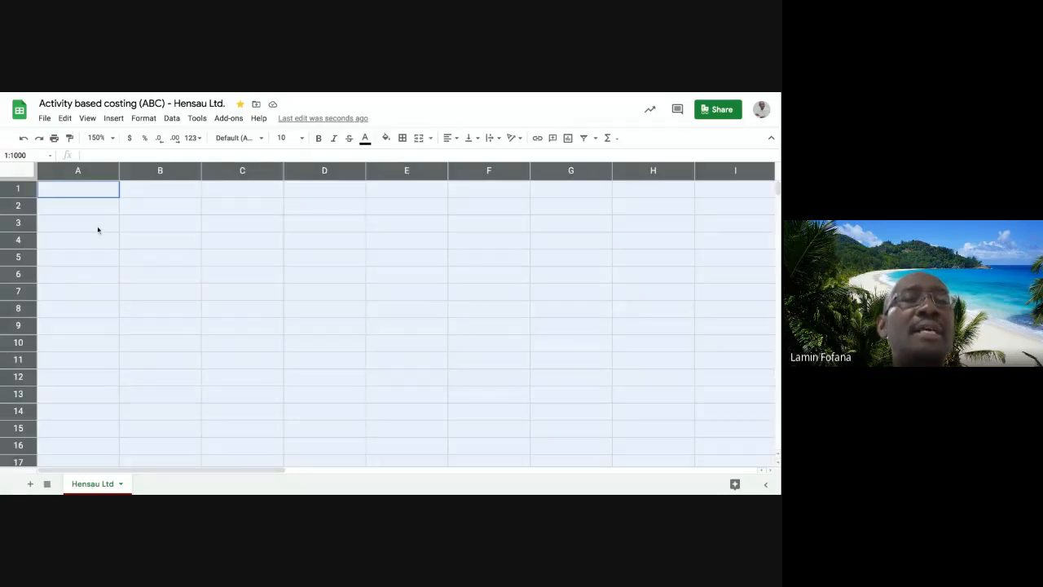
click(301, 140)
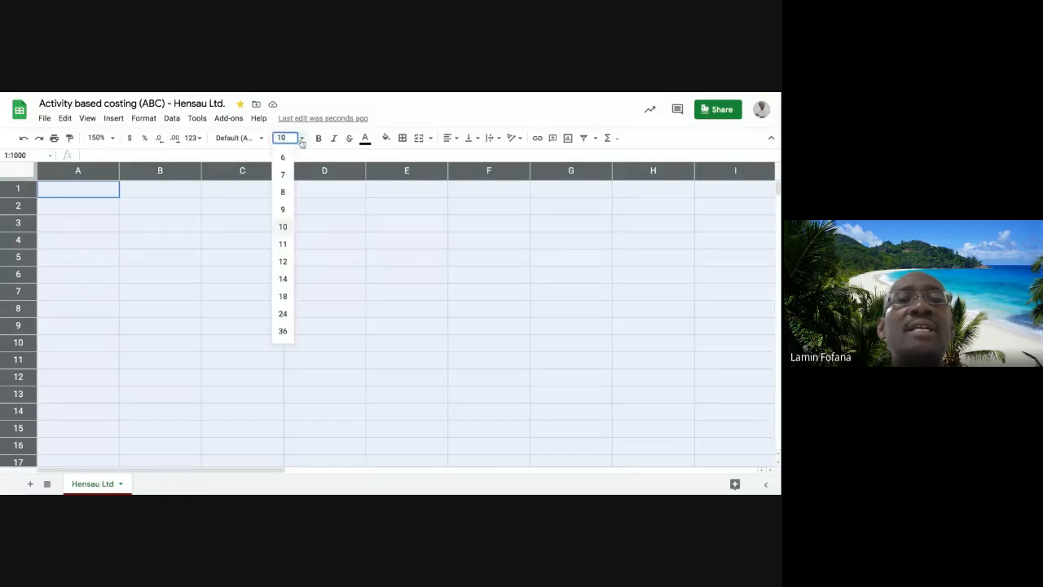
click(283, 262)
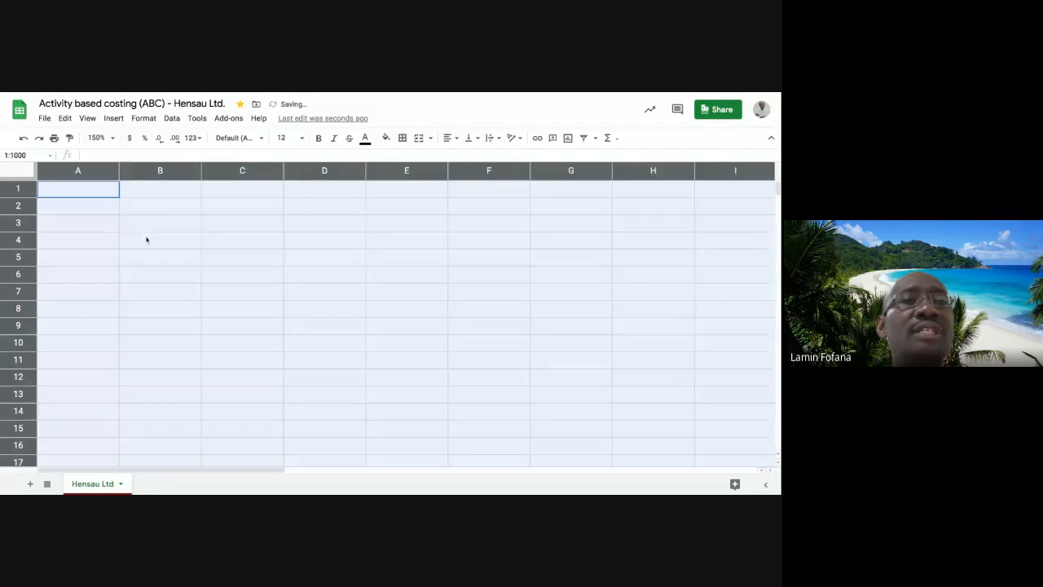
Copy the spreadsheet's title "Activity based costing (ABC) - Hensau Ltd." into cell B2 as the sheet heading
click(146, 207)
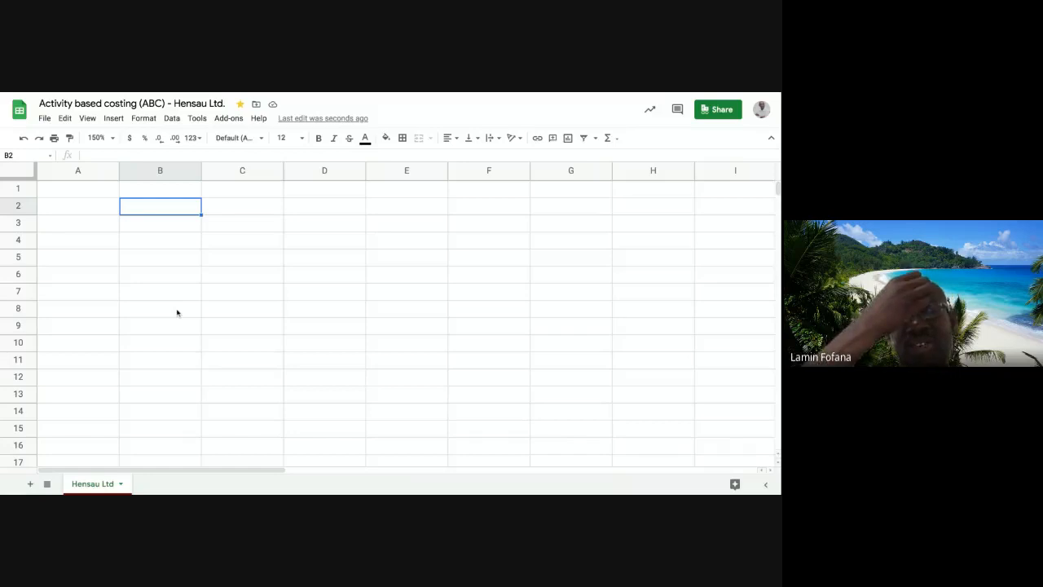
click(155, 223)
click(151, 210)
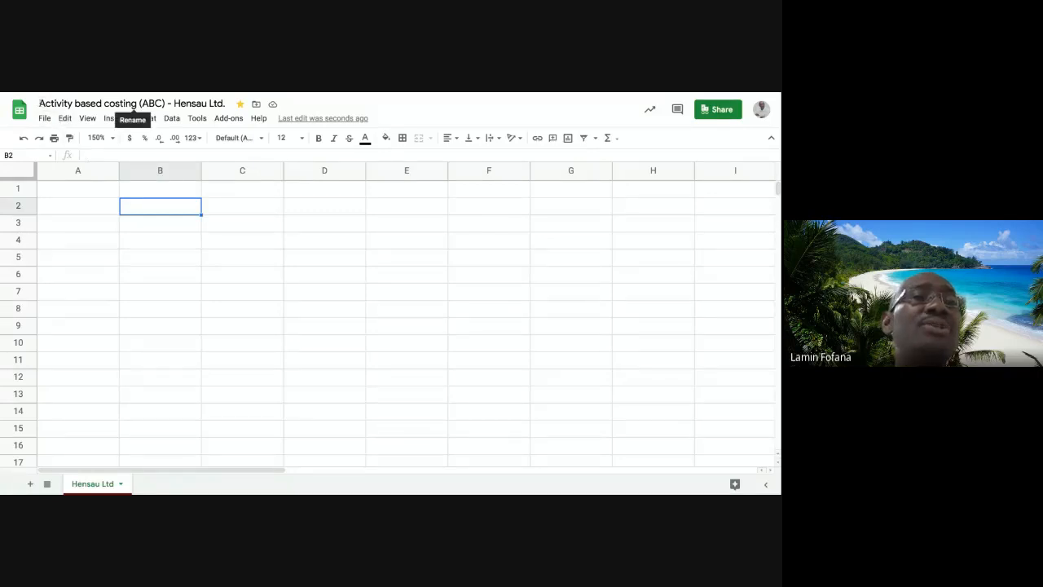
click(40, 103)
key(ctrl+a)
key(ctrl+c)
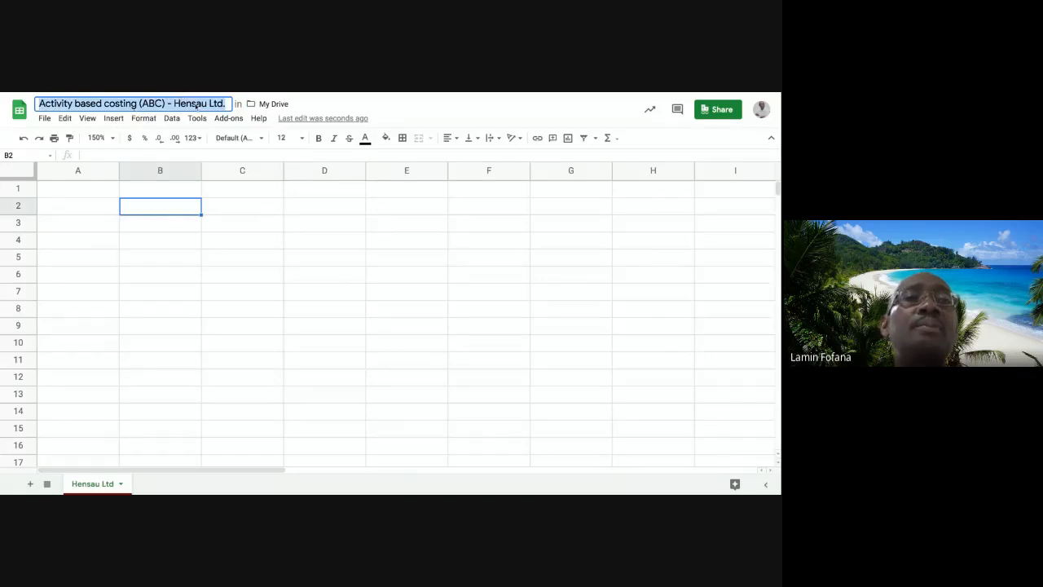
click(165, 239)
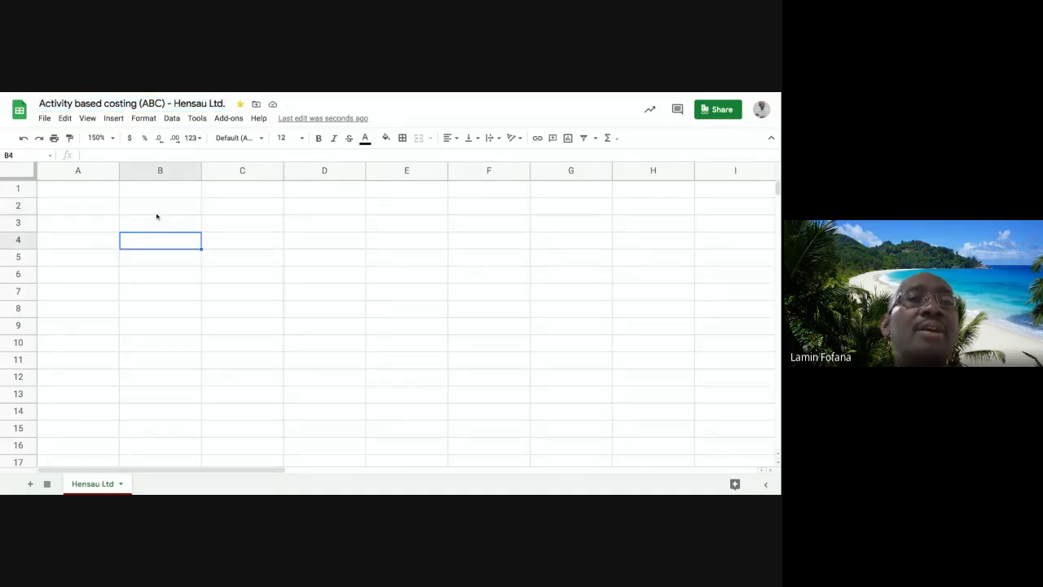
click(156, 210)
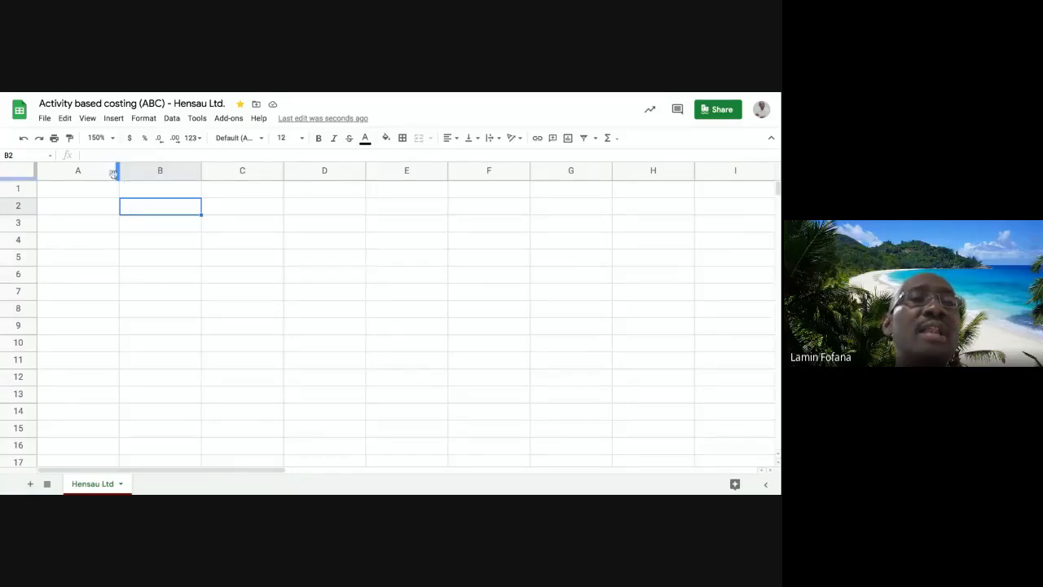
click(91, 154)
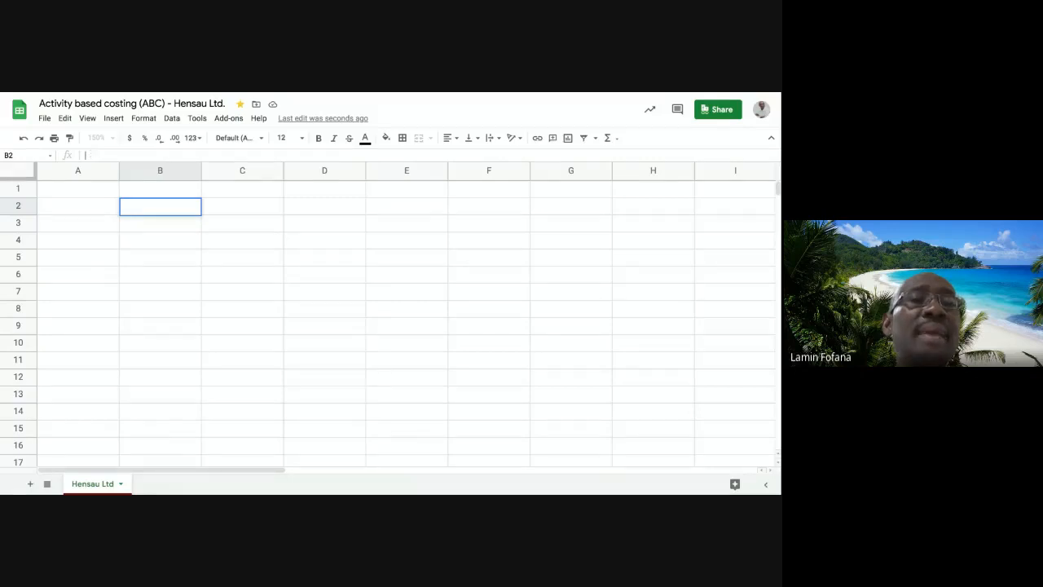
key(ctrl+v)
key(Return)
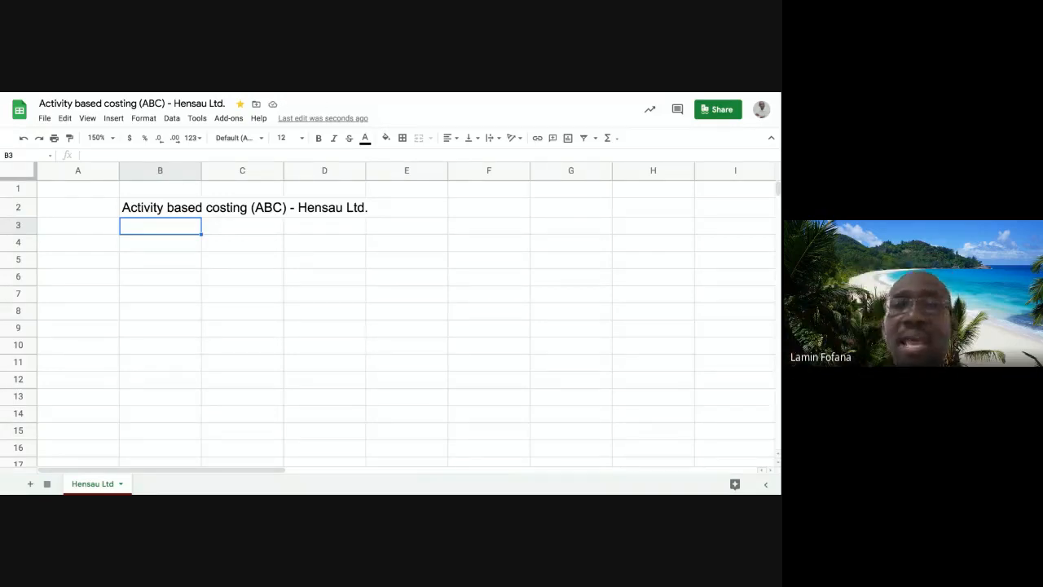
Enter the section heading "UNIT COST STATEMENT USING ABSORPTION COSTING" in cell B4
click(146, 245)
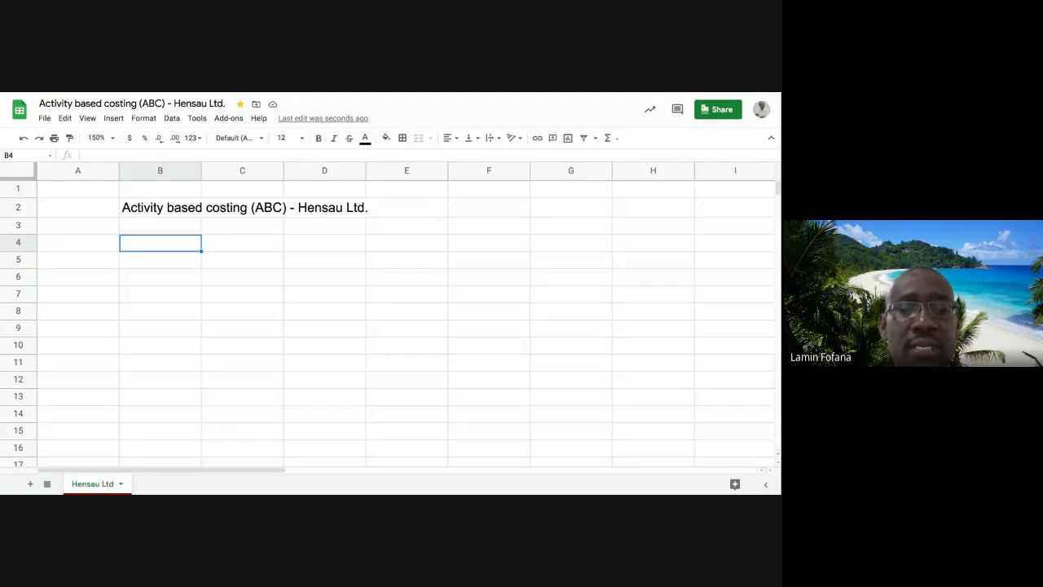
text(UNIT)
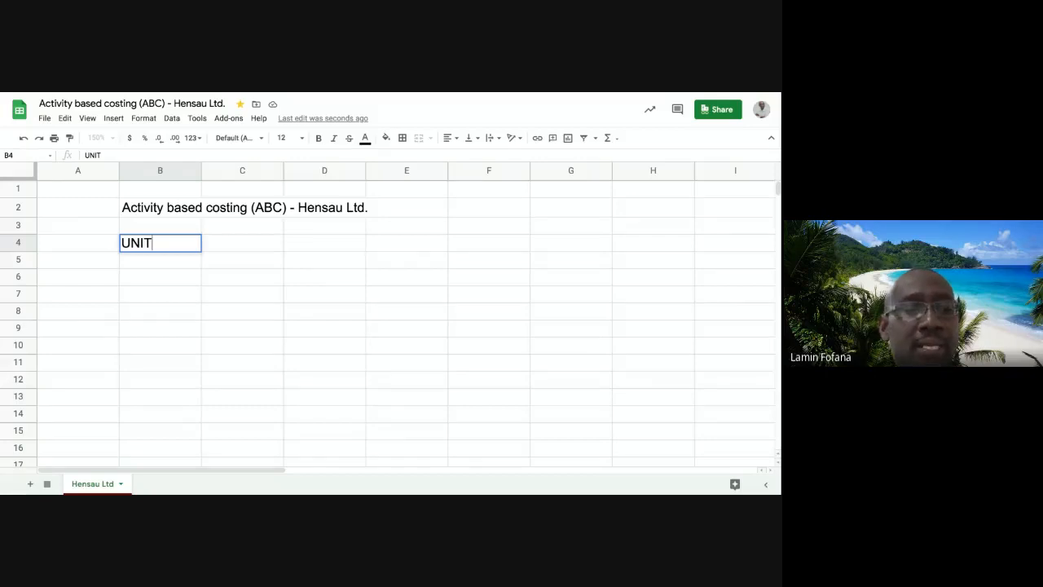
text(CO)
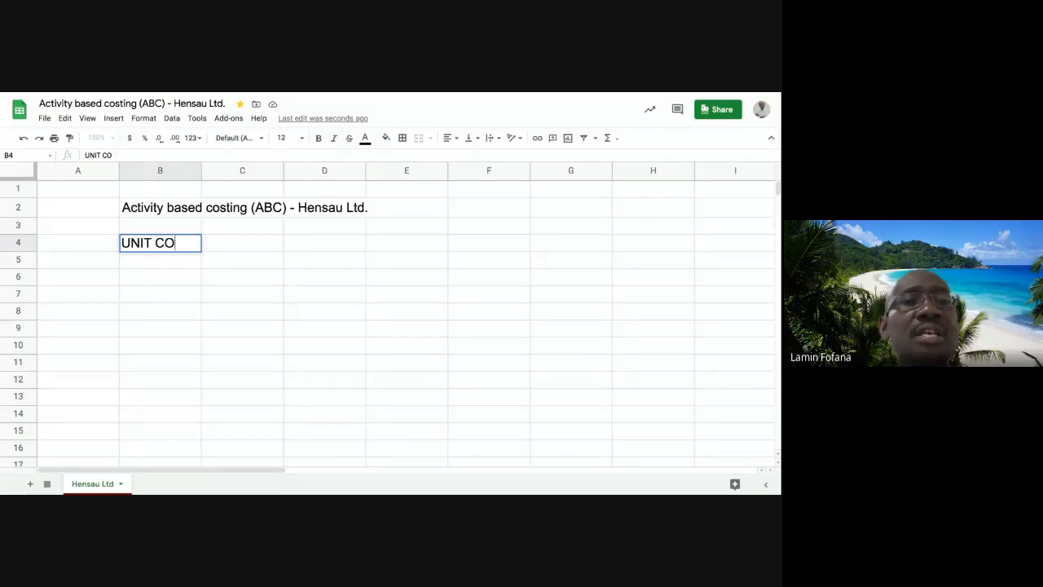
text(ST STATE)
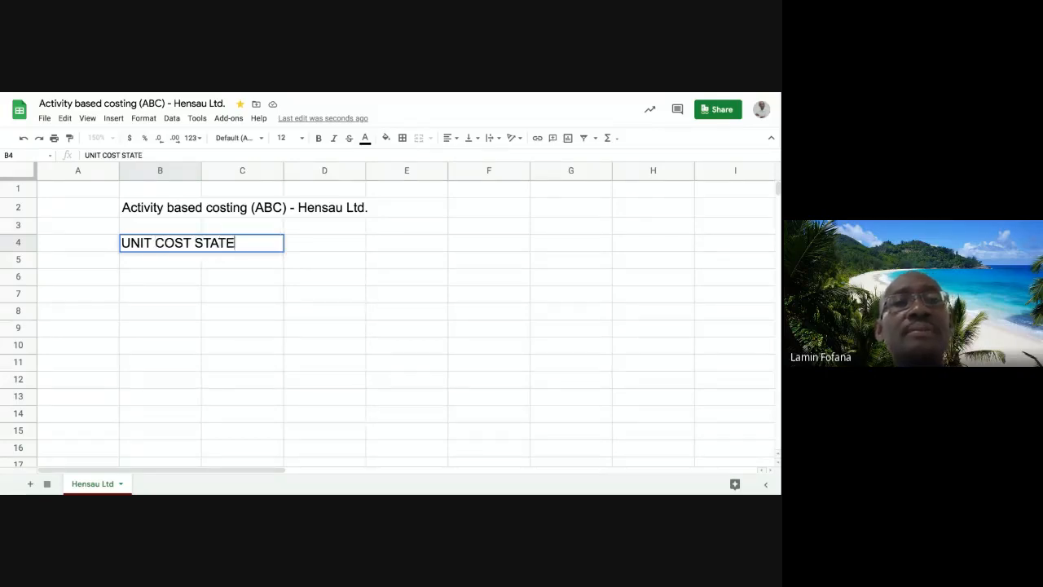
text(MENT U)
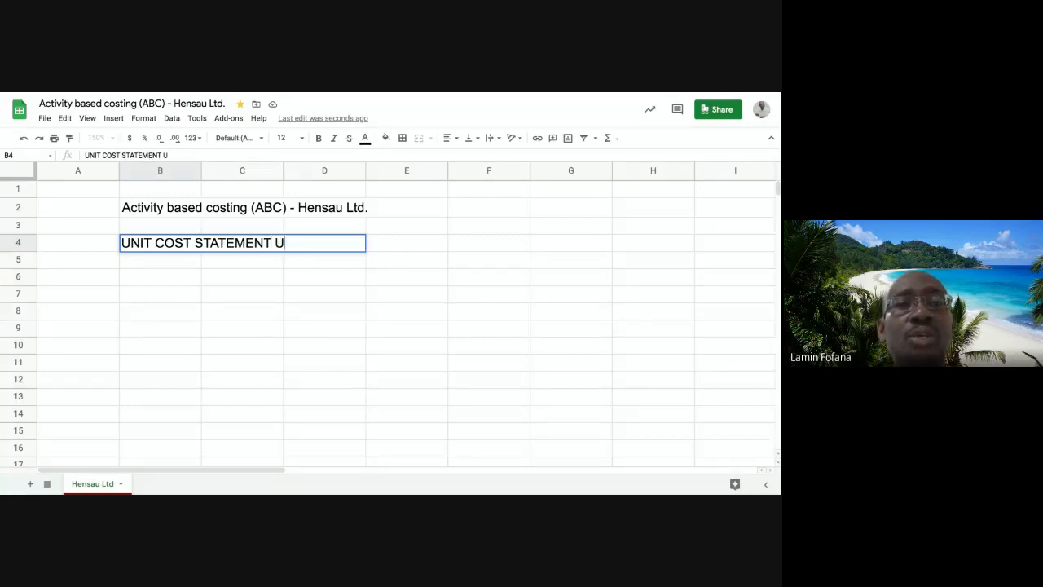
text(SING A)
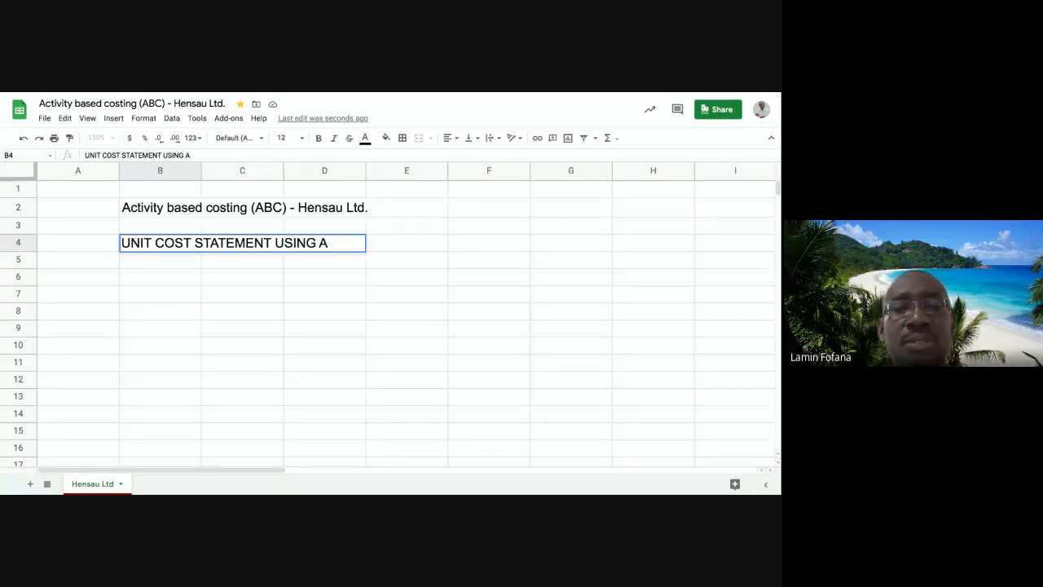
text(BSORPTIO)
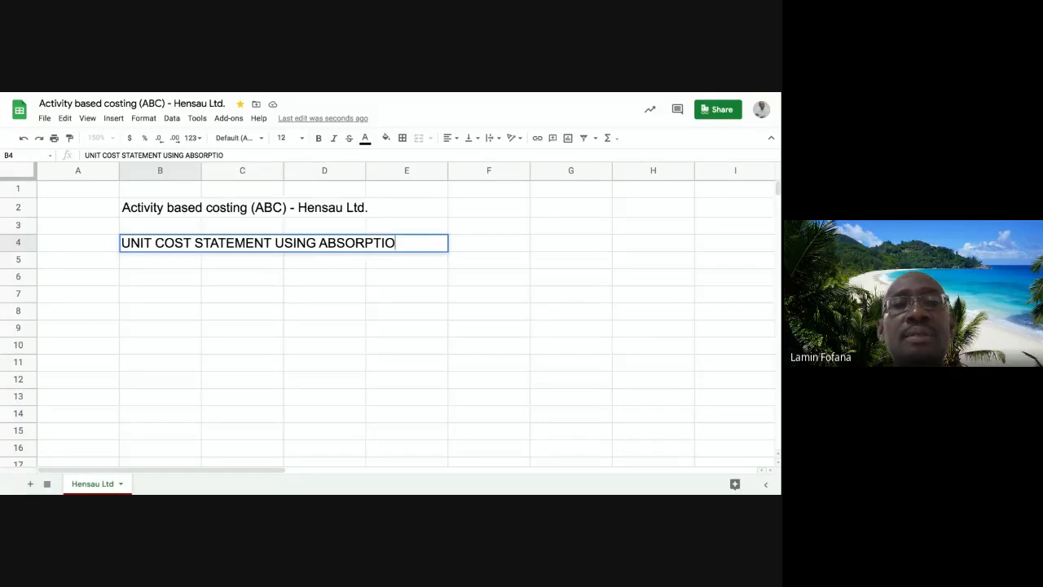
text(N COSTING)
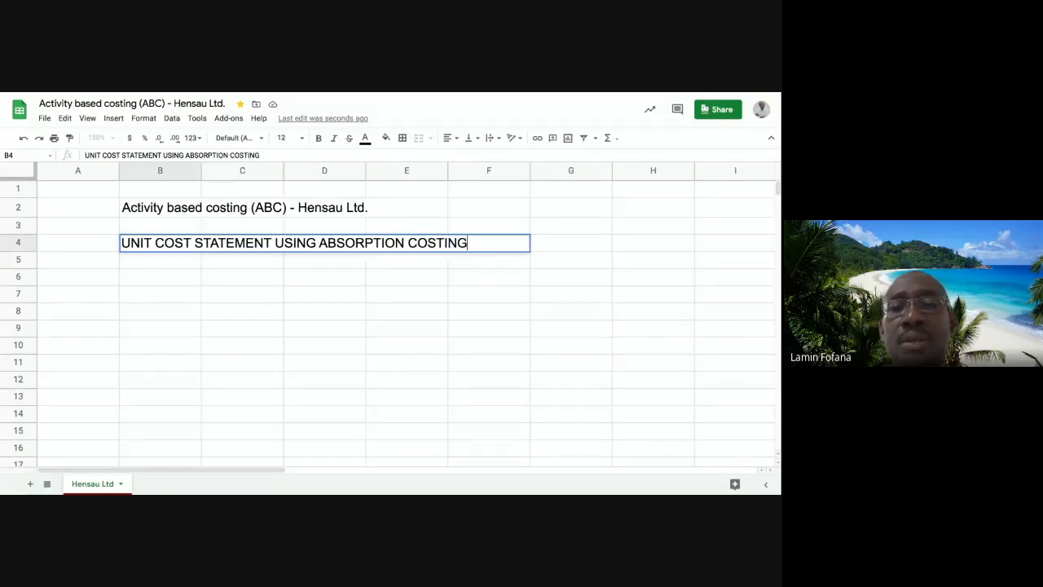
key(Return)
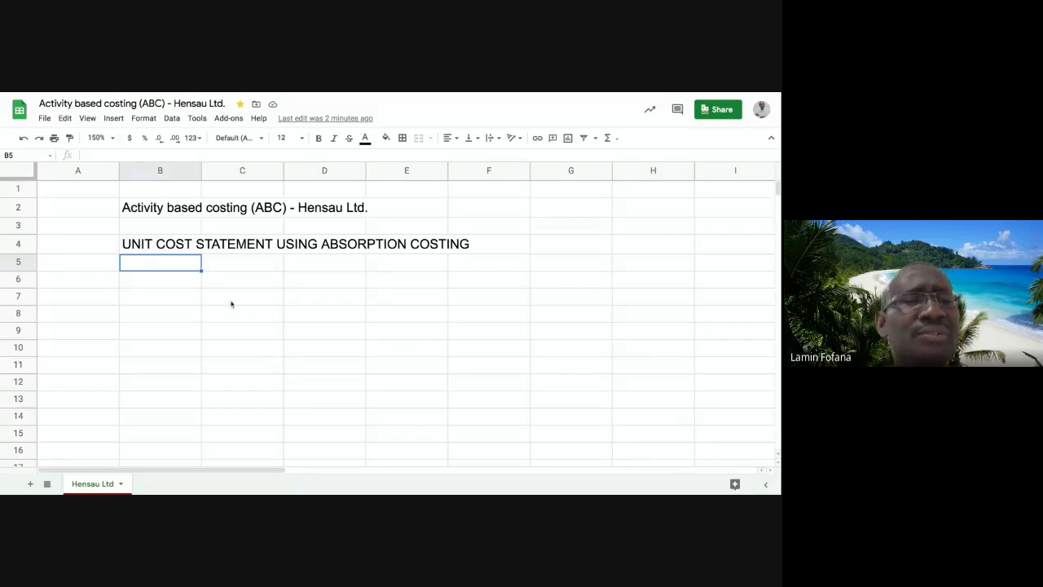
Enter the product column headings X, Y and Z in cells C5, D5 and E5
click(238, 266)
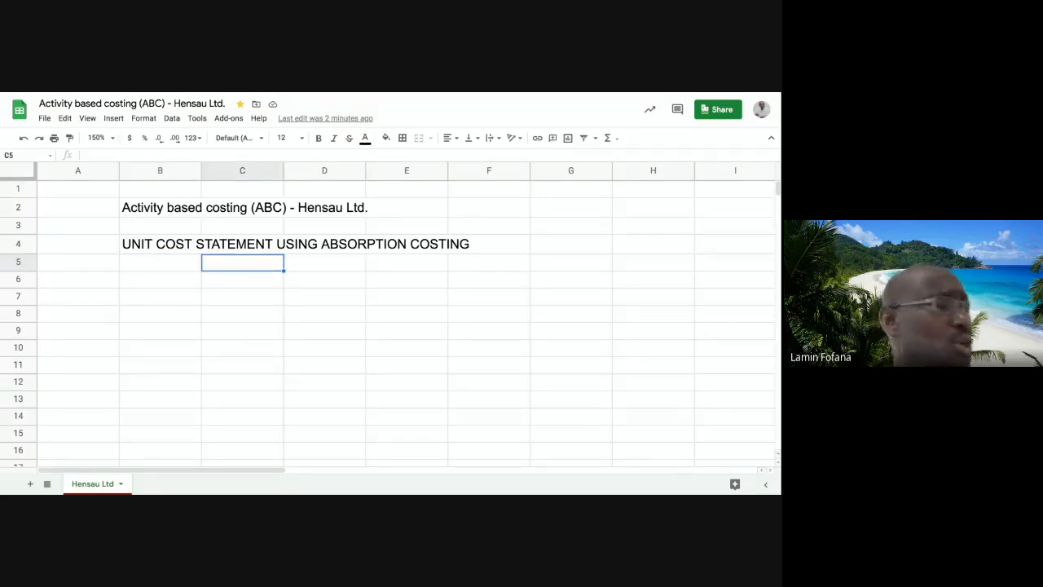
click(161, 264)
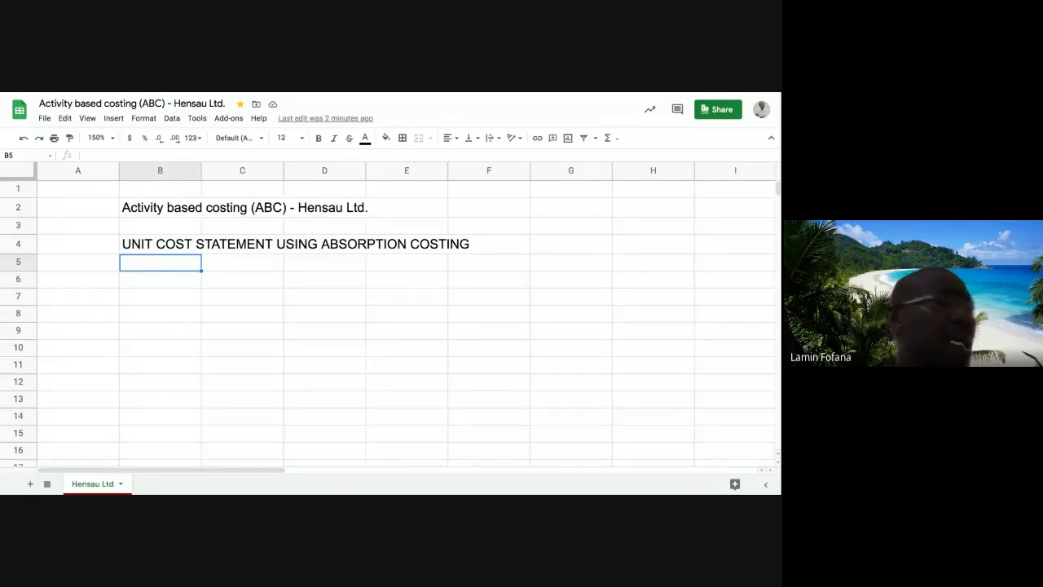
click(242, 266)
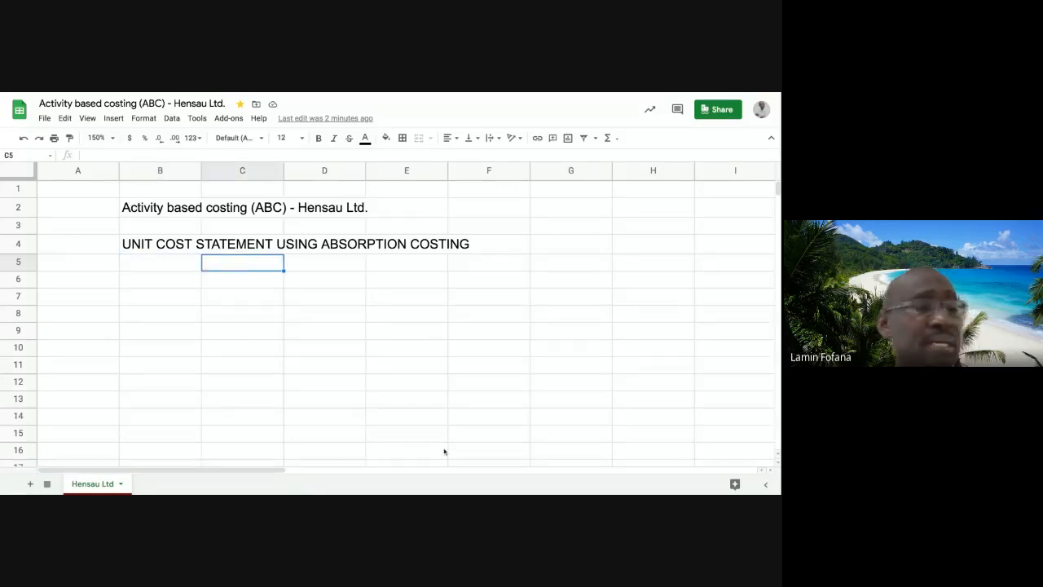
text(X)
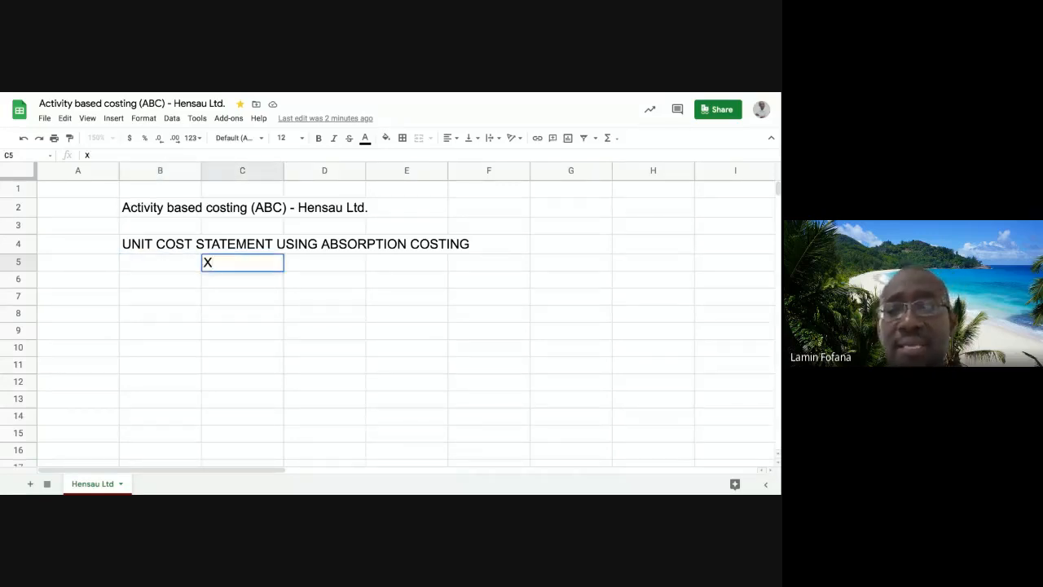
key(Tab)
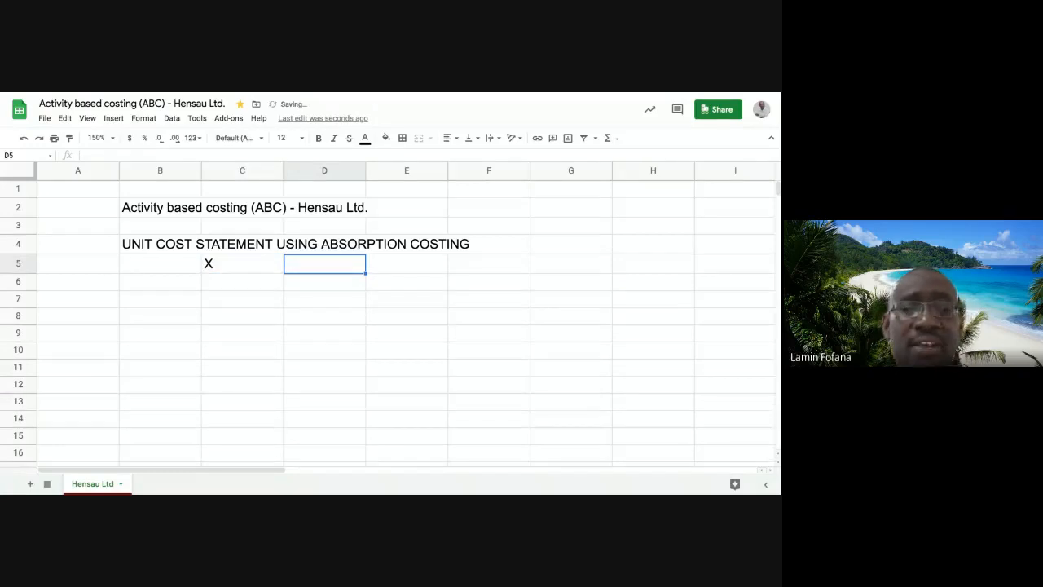
text(Y)
key(Tab)
text(Z)
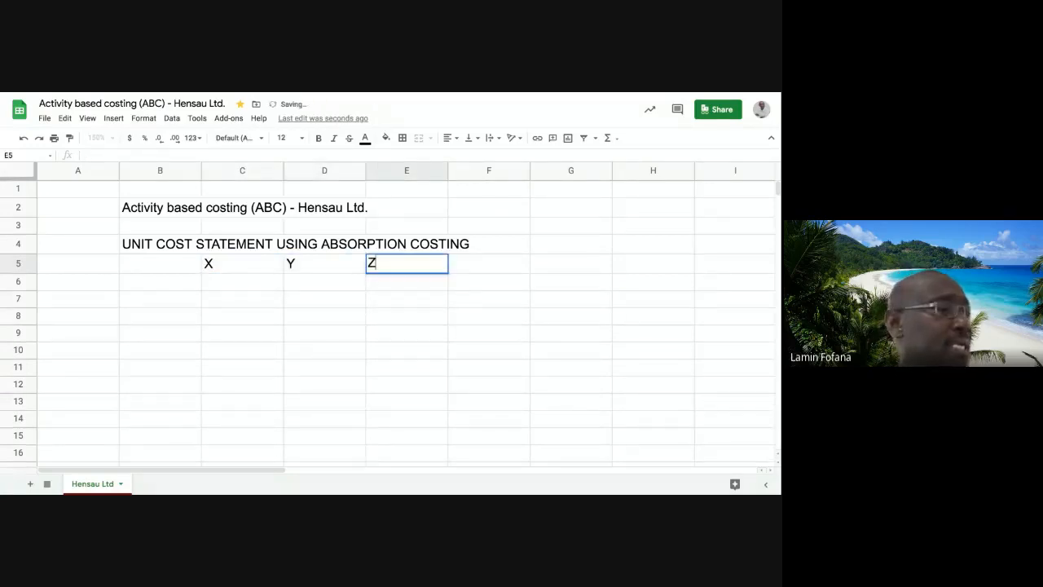
key(Return)
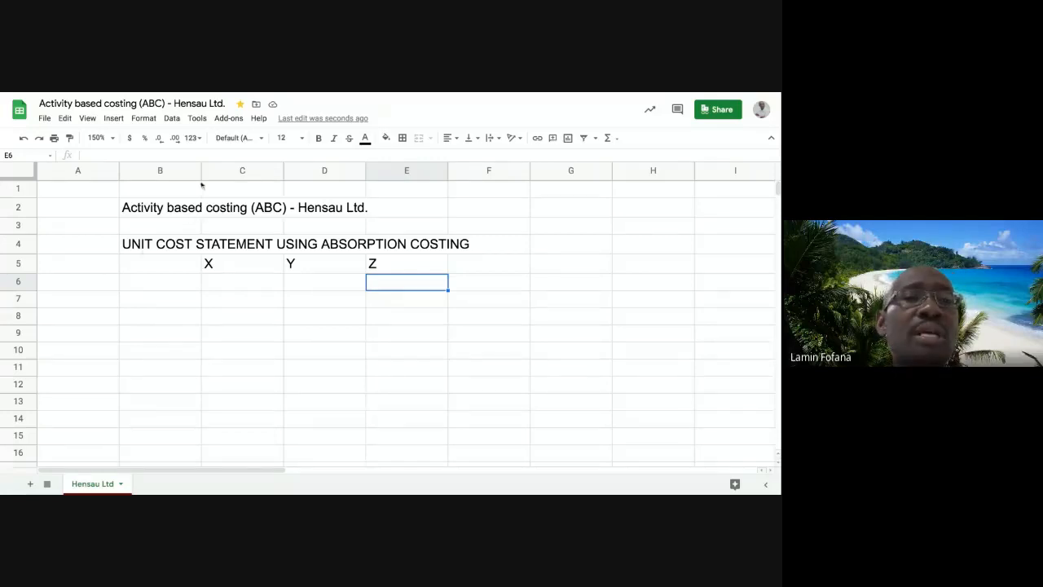
Widen column B to about one and a half times its width and right-align columns C to E
click(159, 267)
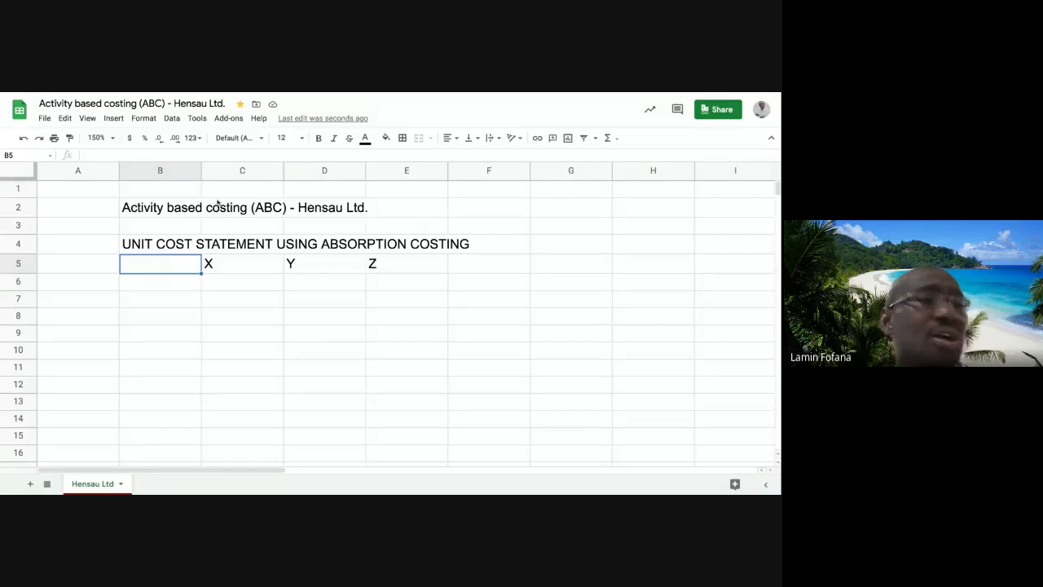
drag(200, 172, 247, 205)
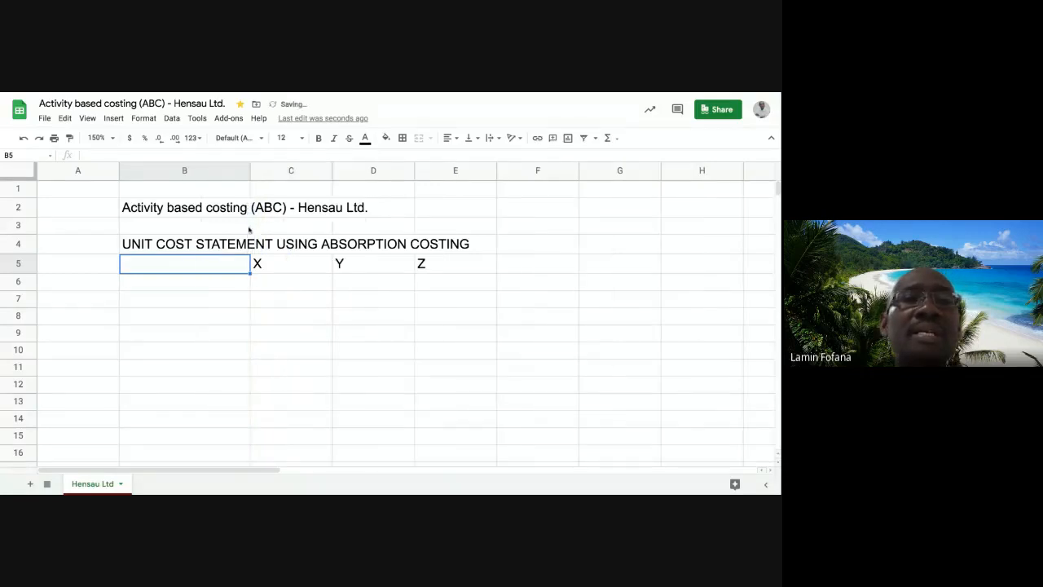
click(290, 171)
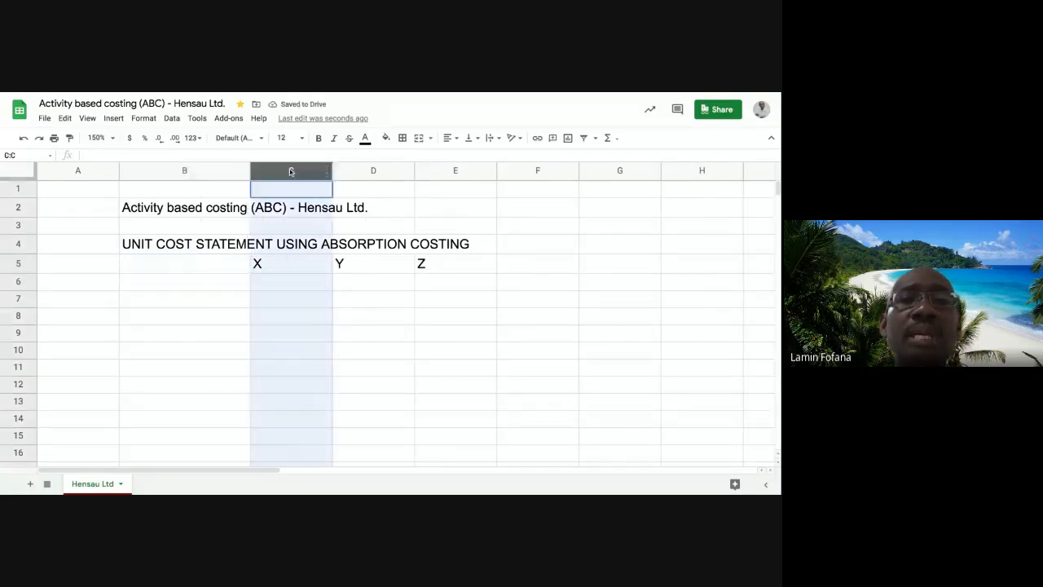
key(shift+Right)
key(shift+Right)
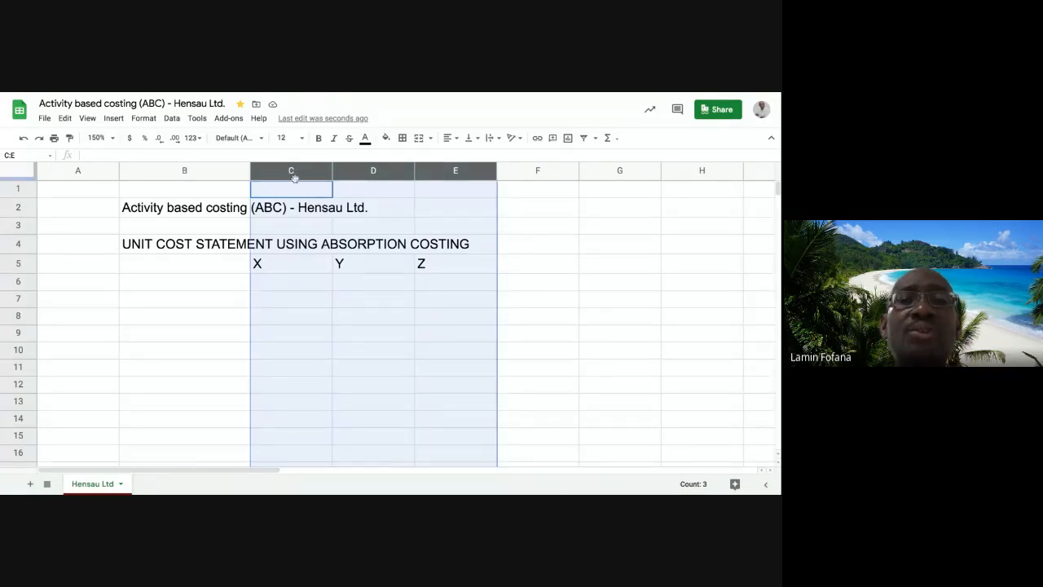
click(457, 141)
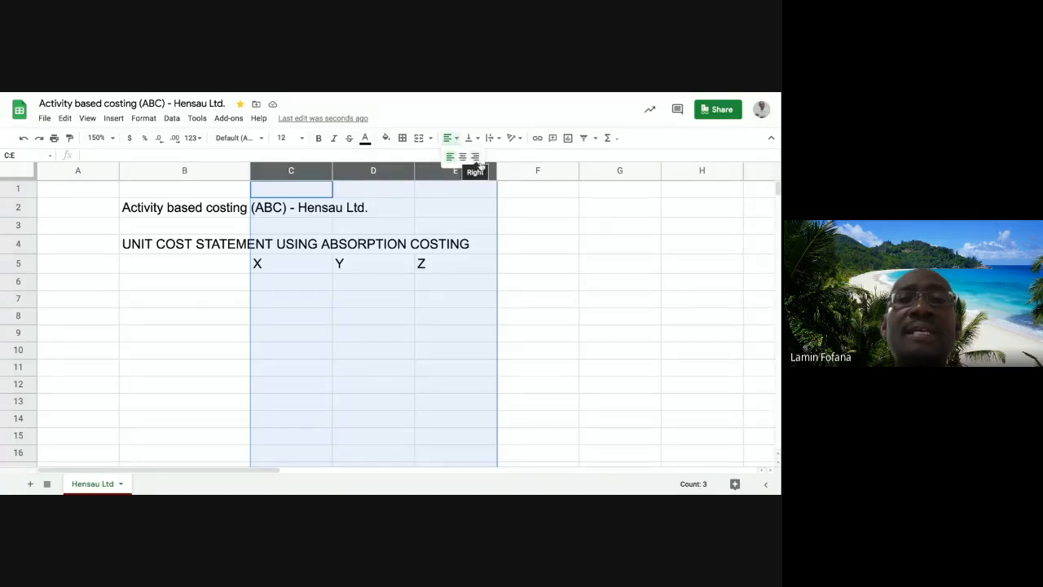
click(477, 160)
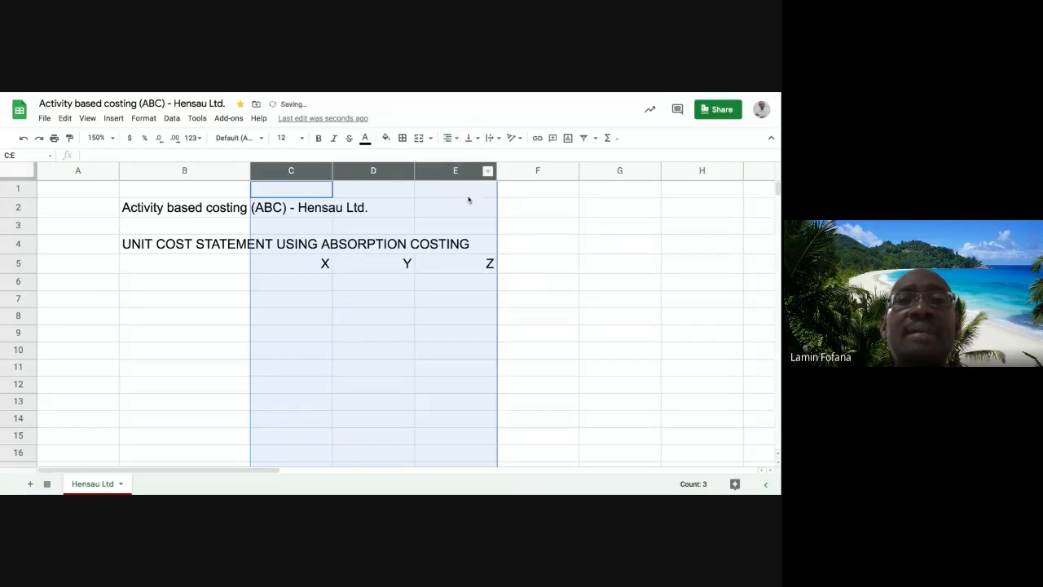
click(308, 287)
click(303, 308)
click(376, 287)
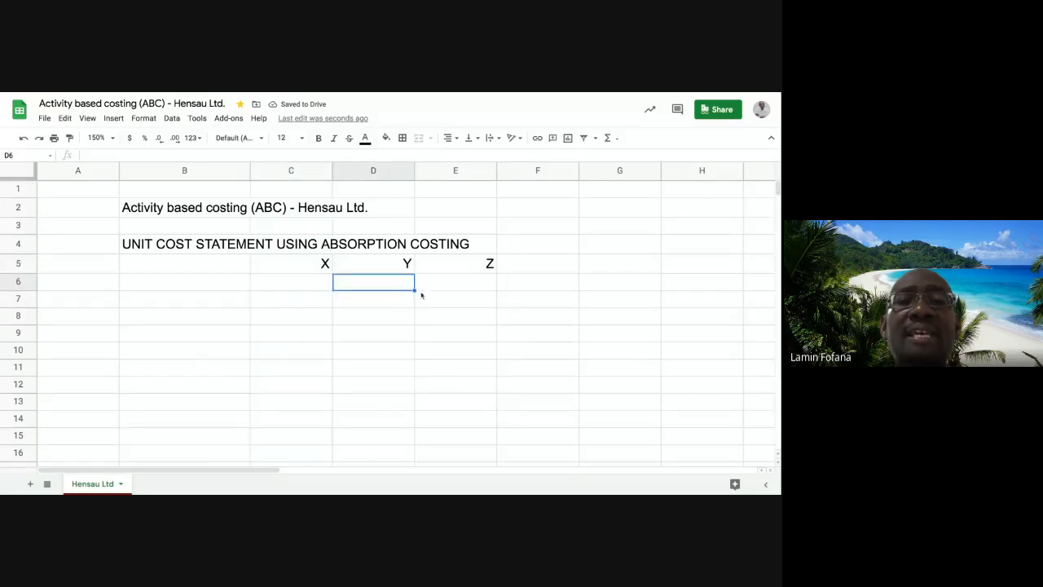
click(475, 267)
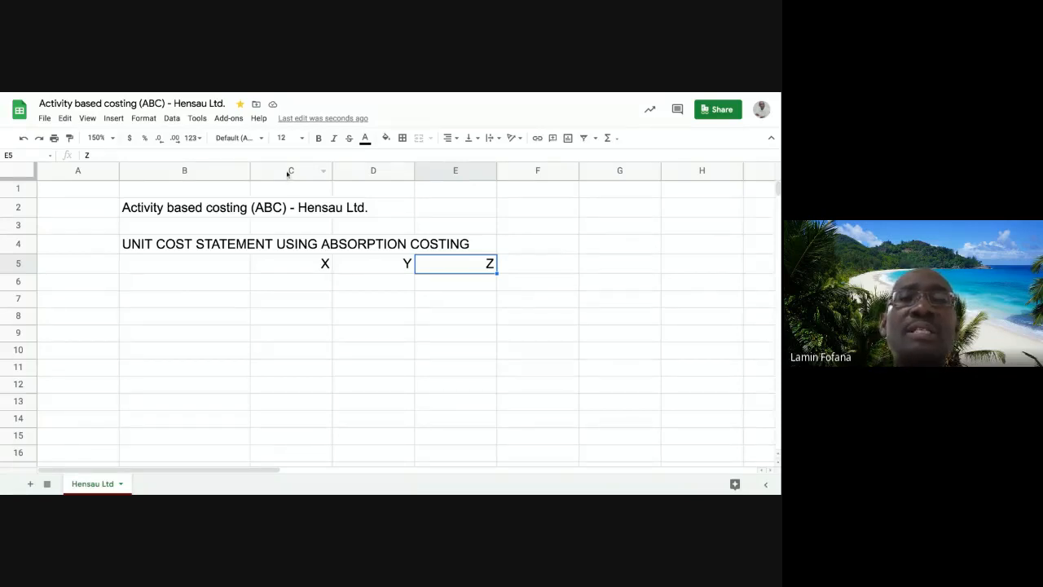
click(295, 283)
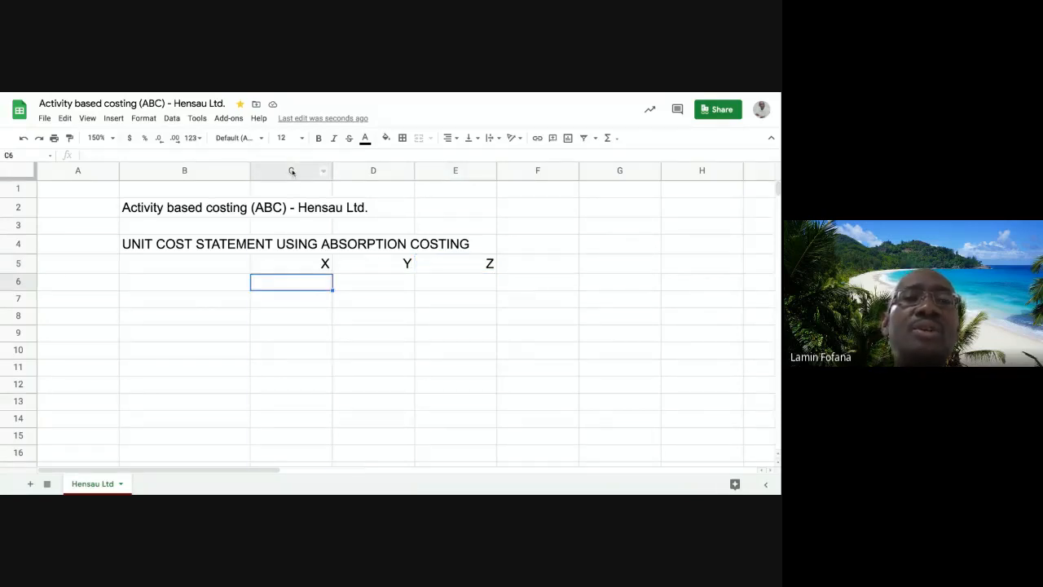
Apply the Financial number format to columns C to E
drag(292, 171, 456, 171)
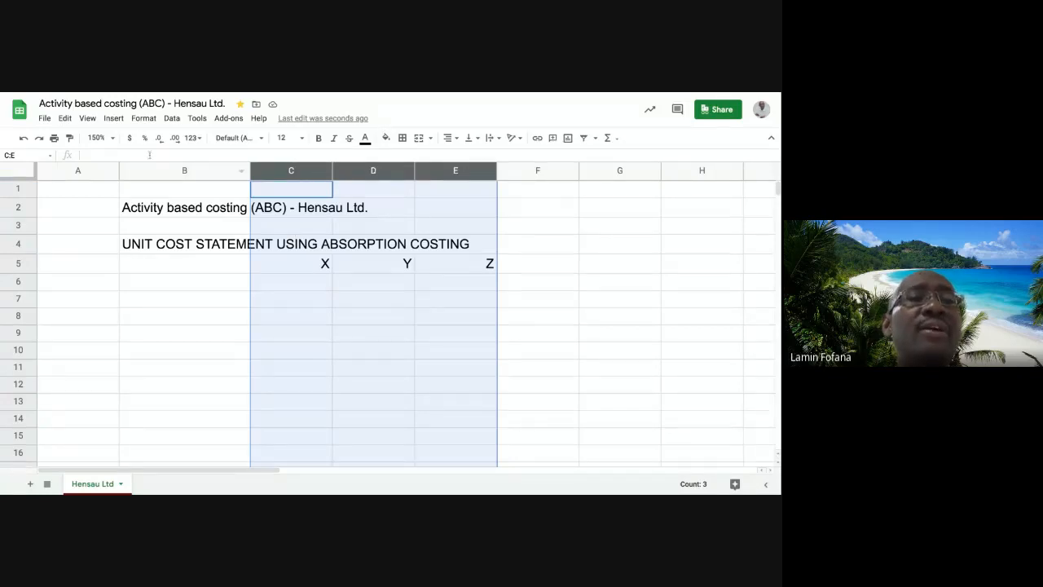
click(139, 120)
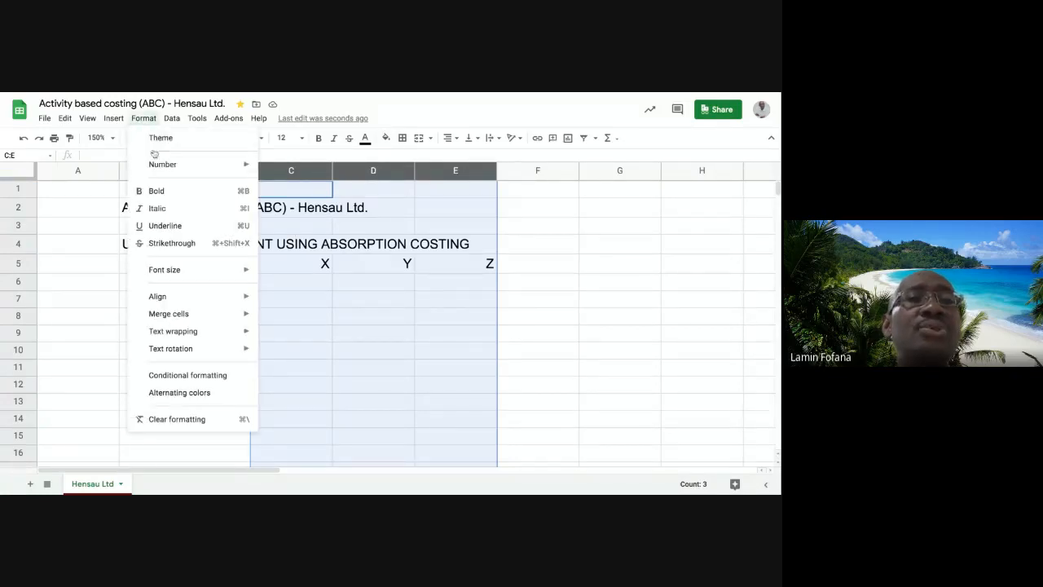
mouse_move(163, 168)
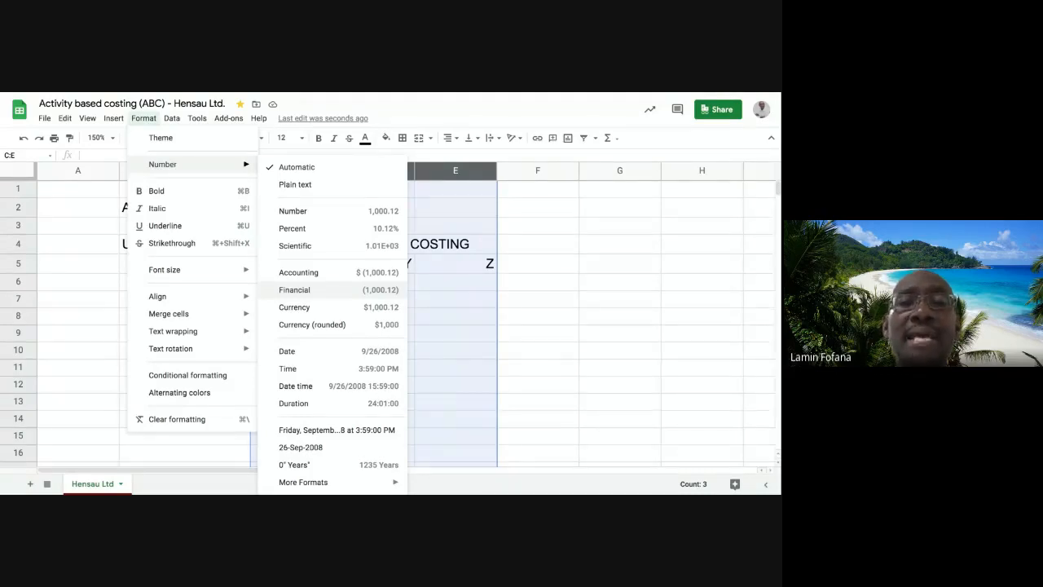
click(294, 289)
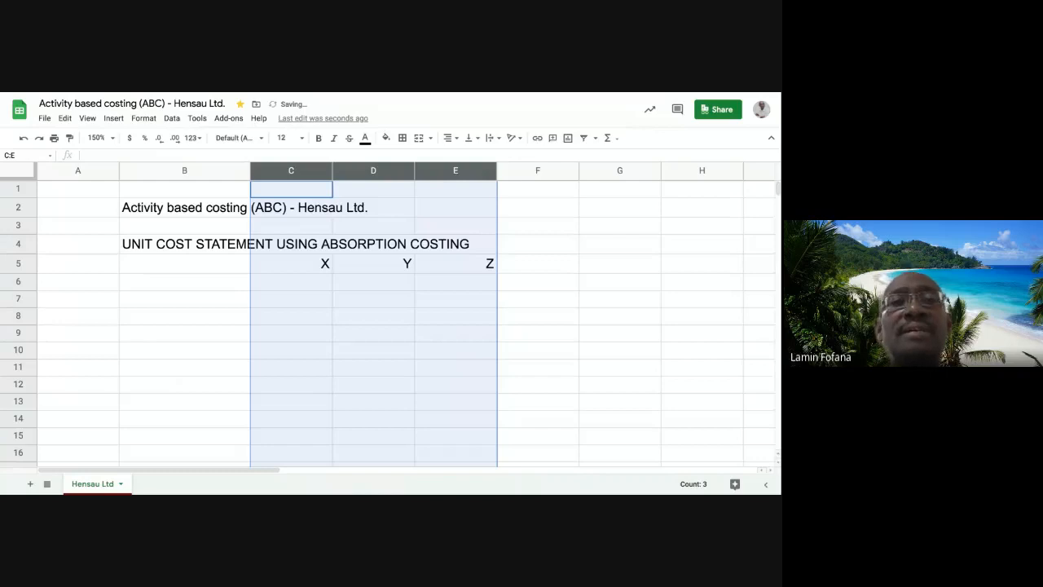
Test the number format by entering 87 in cell D7, and clear the cell again
click(352, 306)
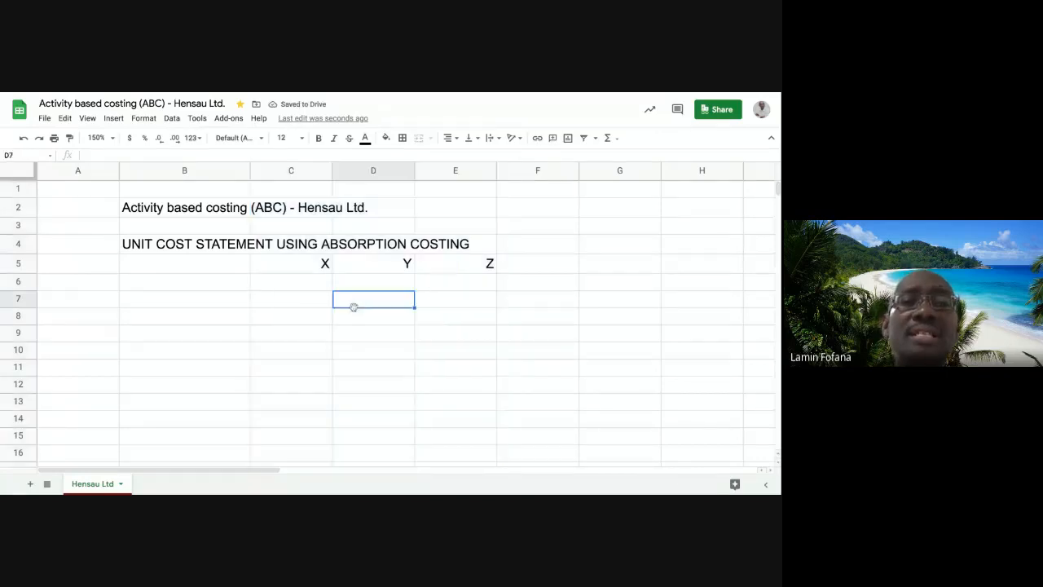
text(87)
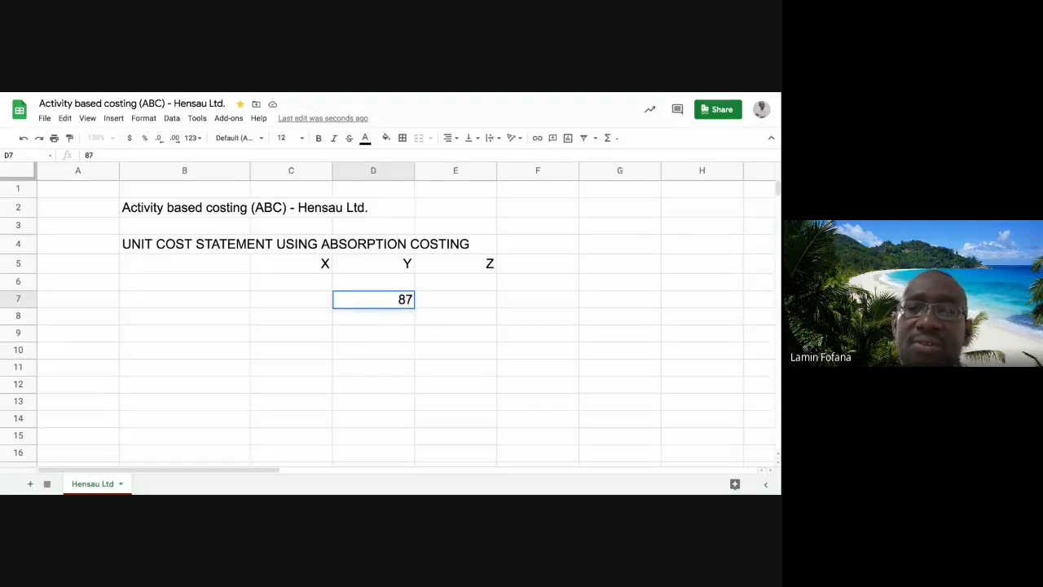
key(Return)
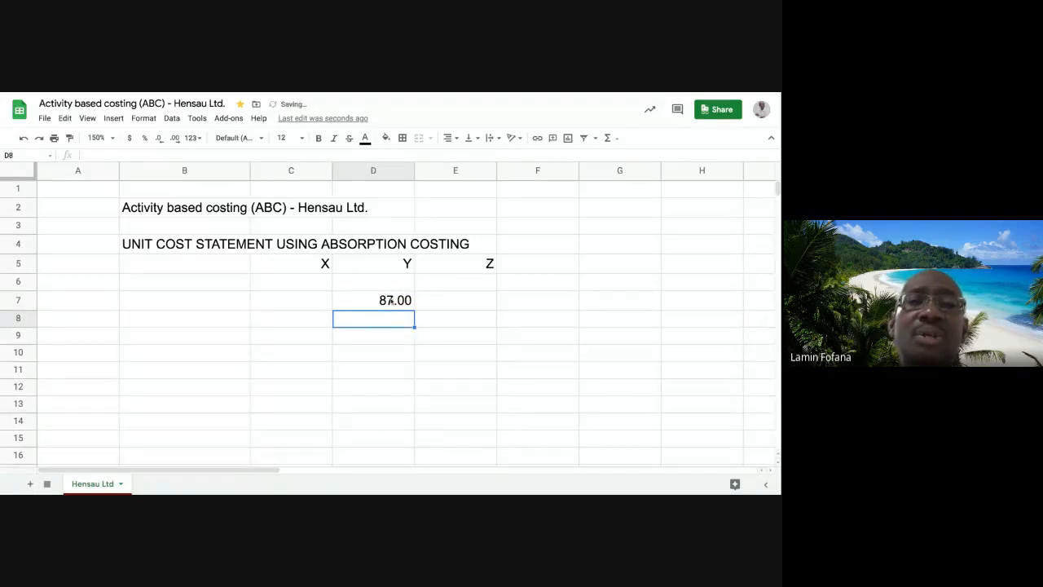
click(390, 300)
key(Delete)
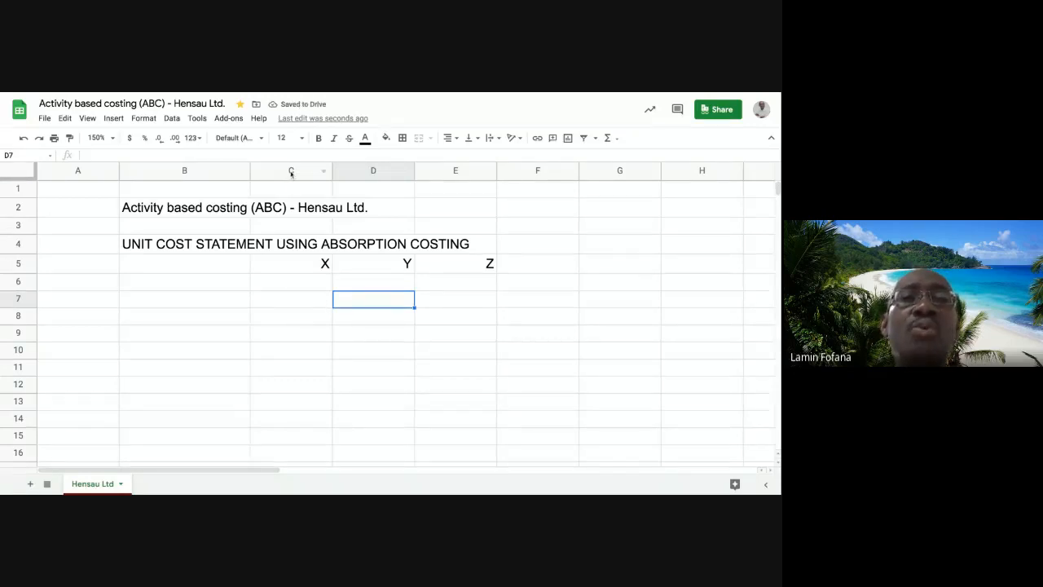
drag(290, 173, 455, 172)
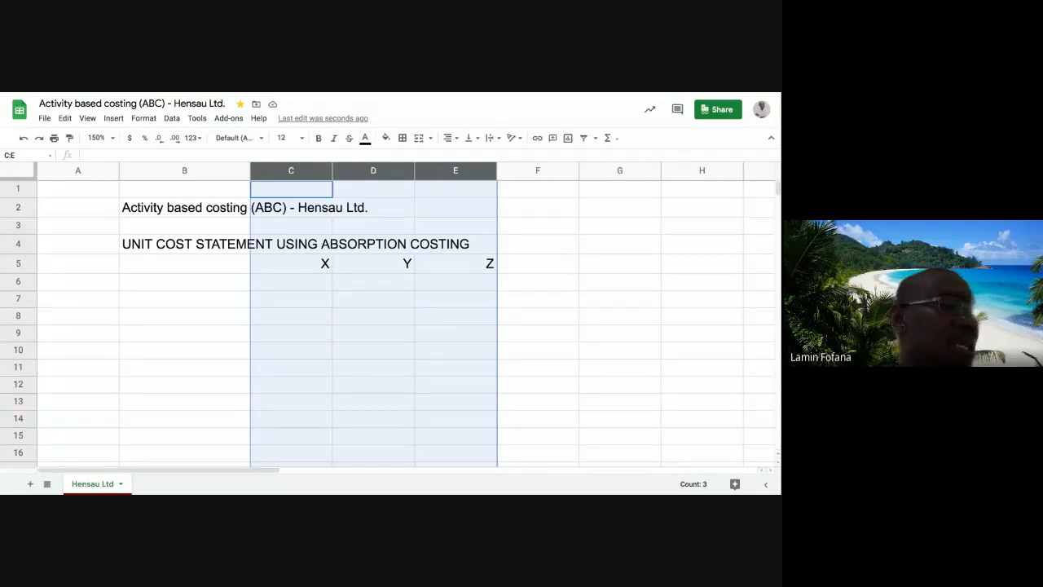
click(396, 303)
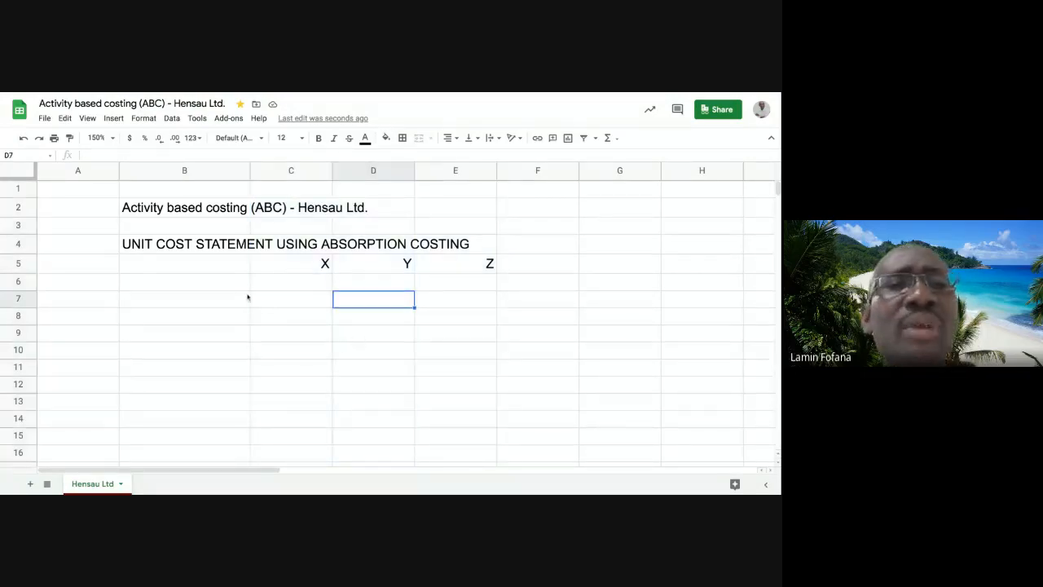
click(195, 285)
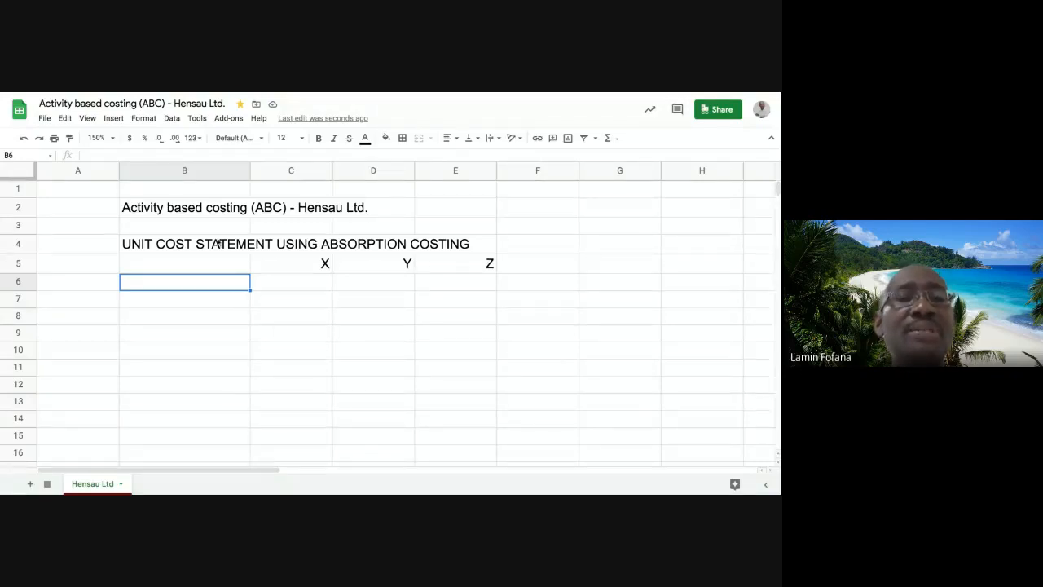
click(193, 210)
click(294, 334)
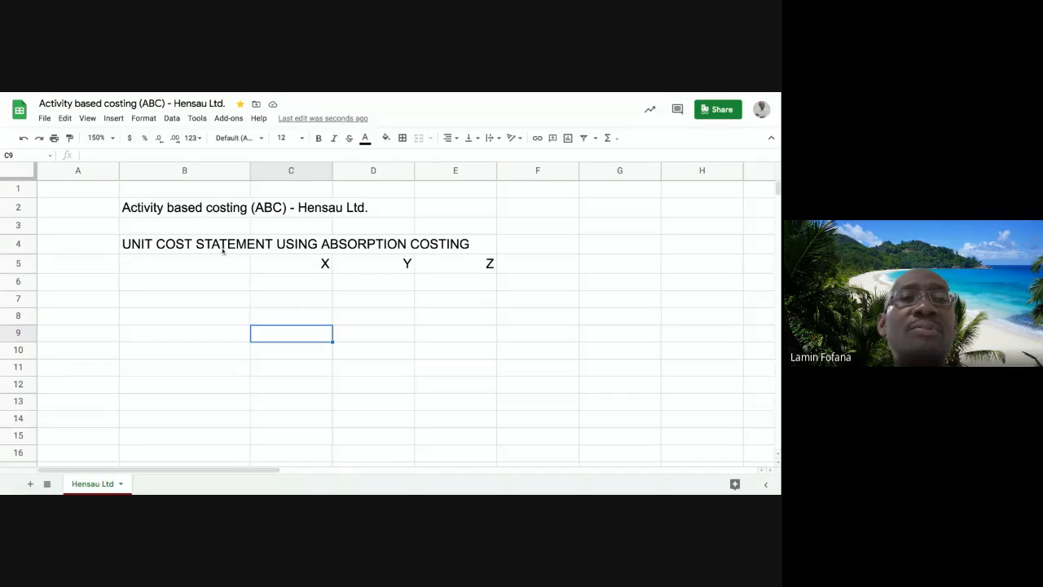
click(203, 210)
key(shift+Right)
key(shift+Right)
key(shift+Right)
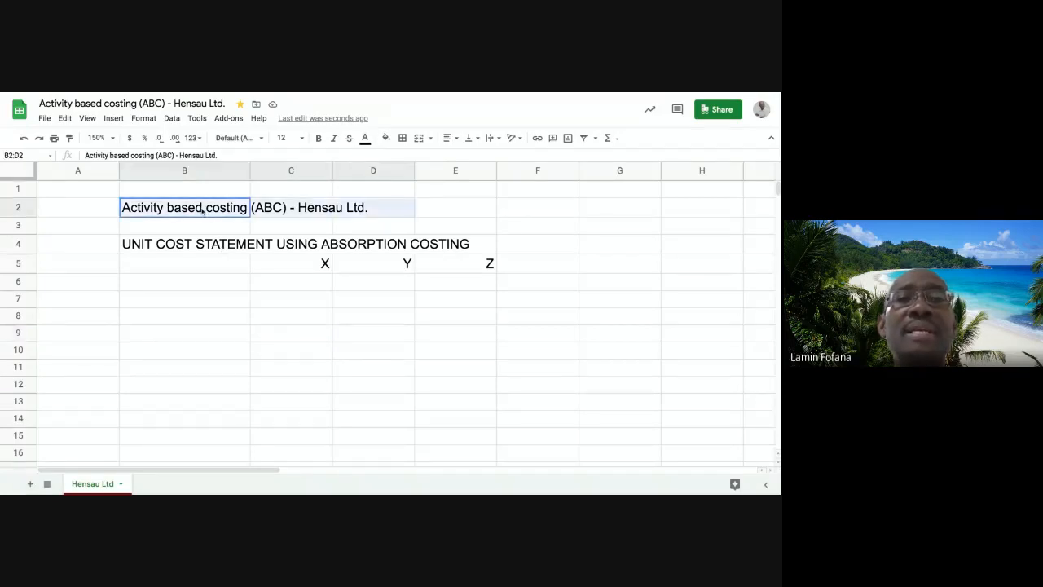
click(418, 350)
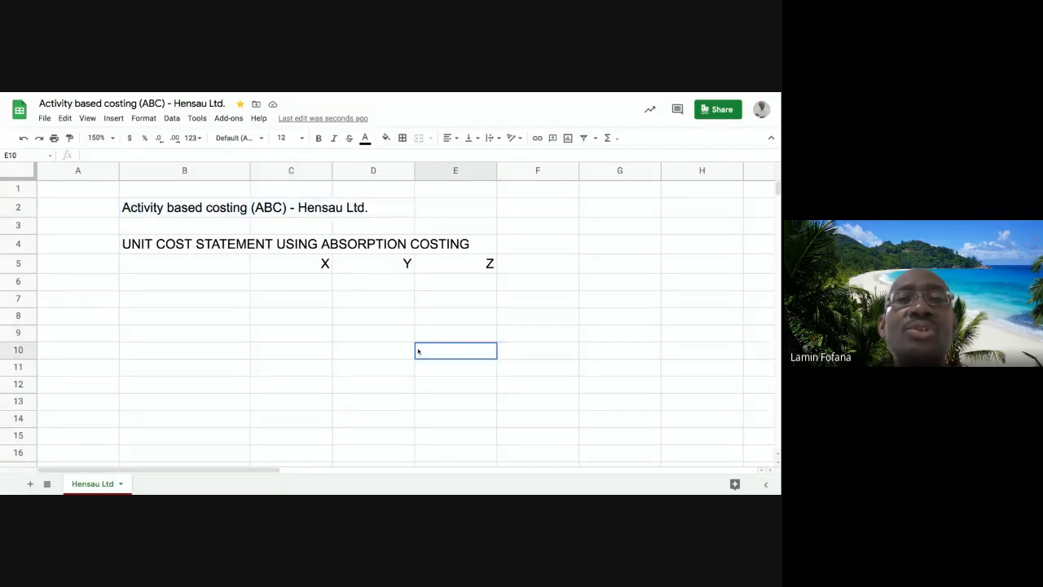
Merge cells B2 to E2 and center the title "Activity based costing (ABC) - Hensau Ltd." across them
click(203, 209)
key(shift+Right)
key(shift+Right)
key(shift+Right)
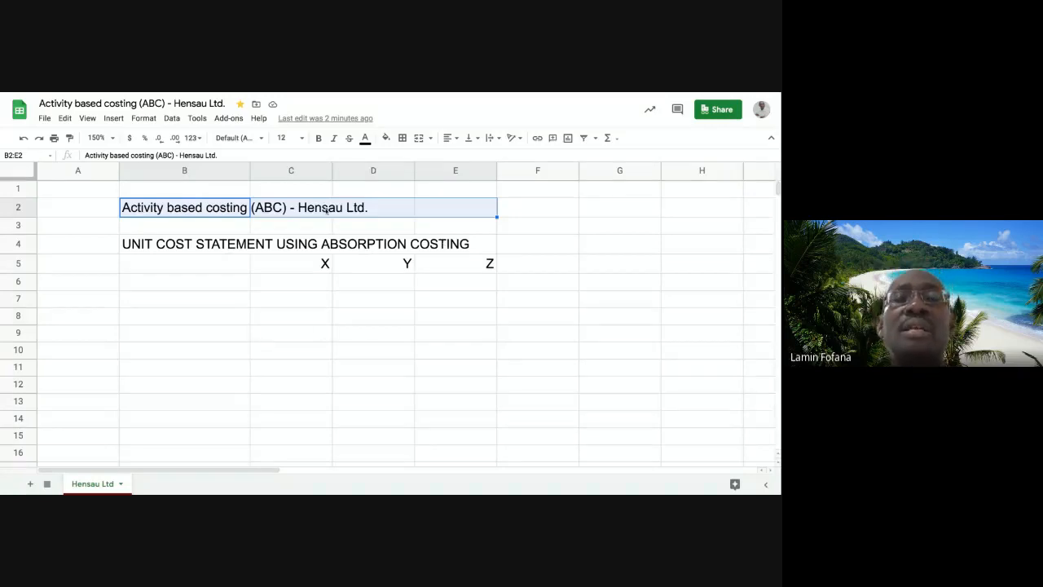
click(419, 138)
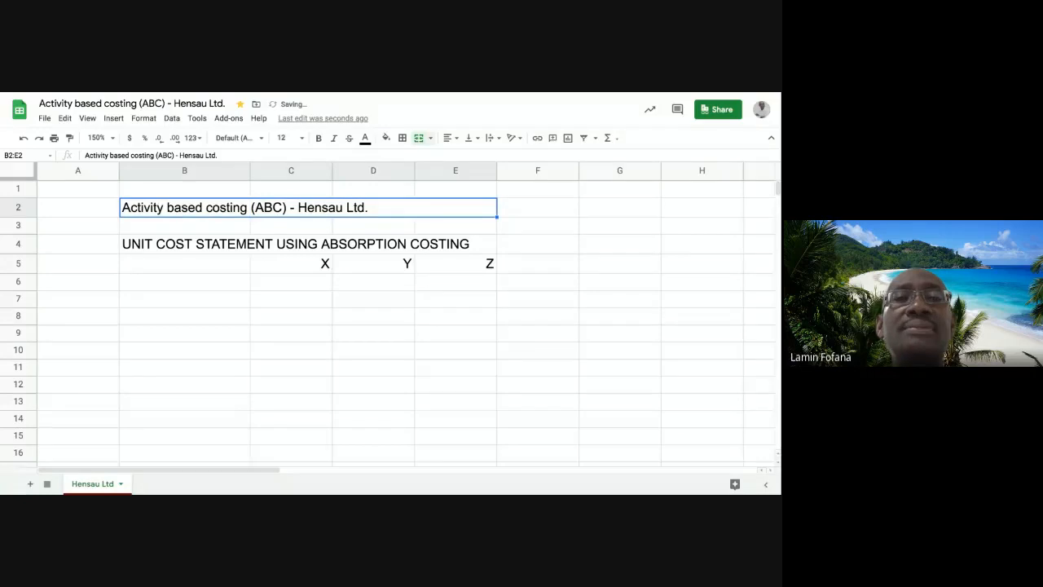
click(450, 139)
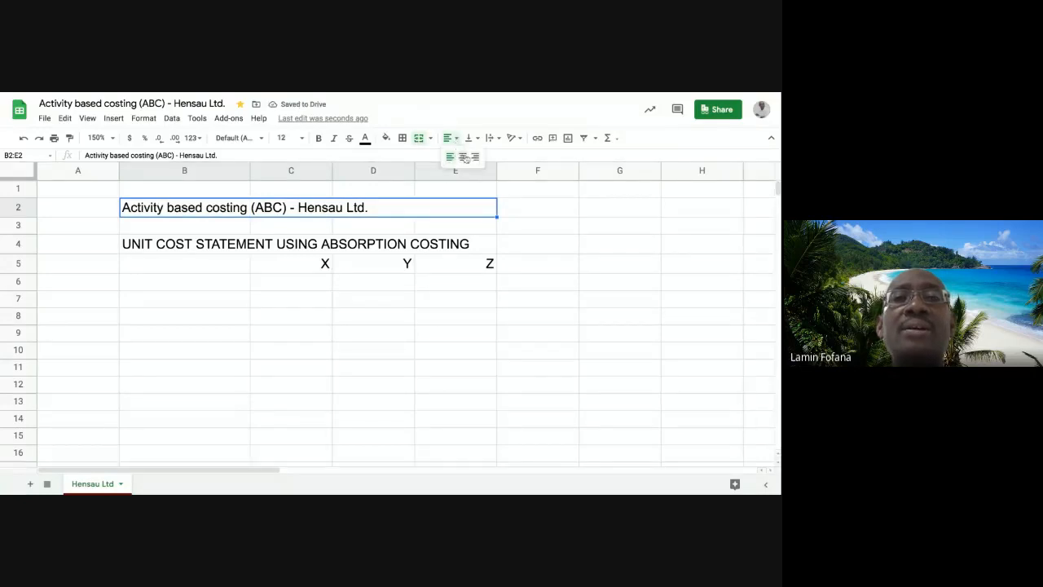
click(463, 157)
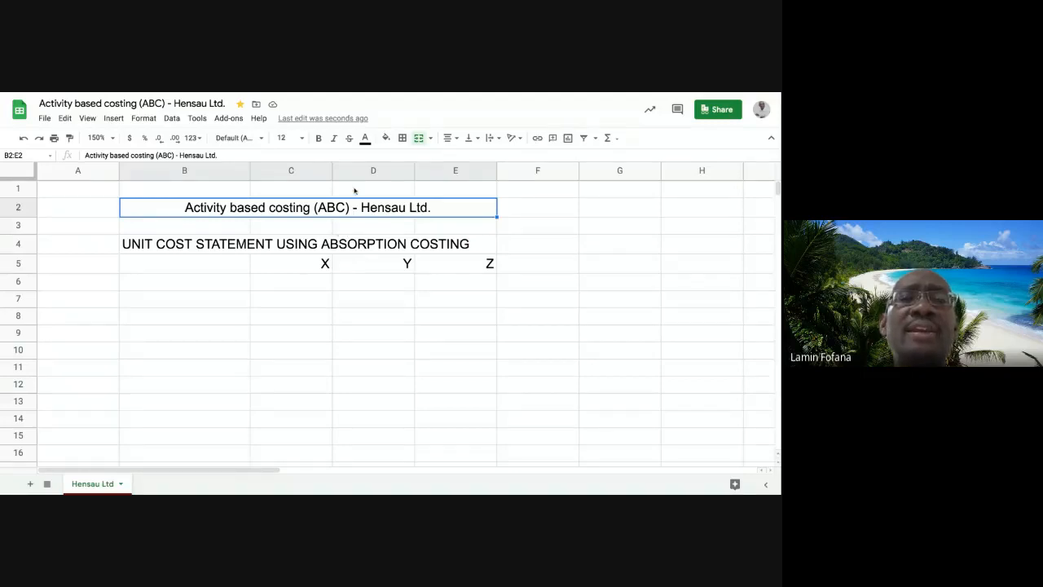
Fill the merged title cell with medium green and set its text color to white
click(385, 138)
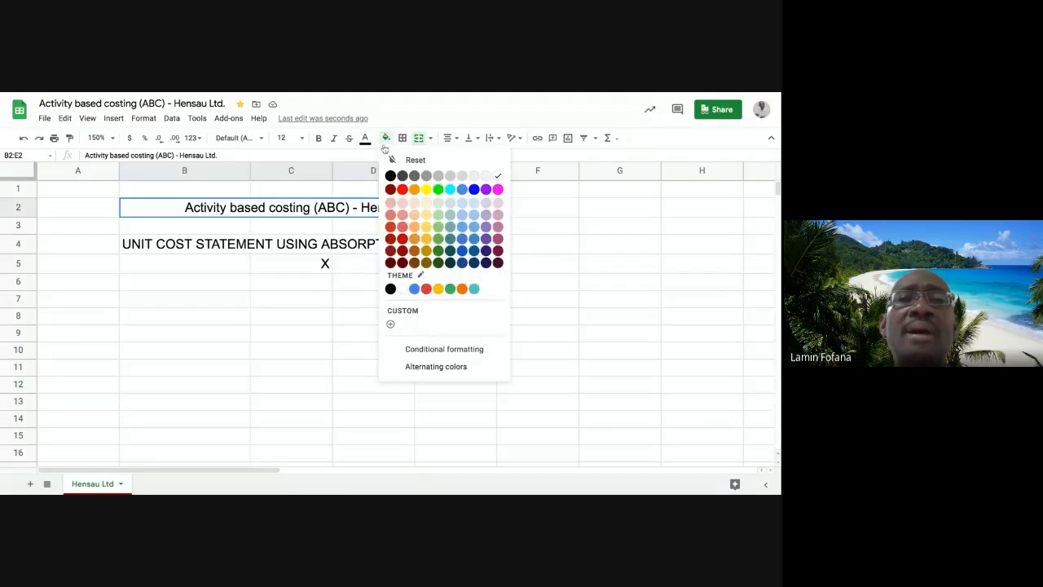
click(439, 239)
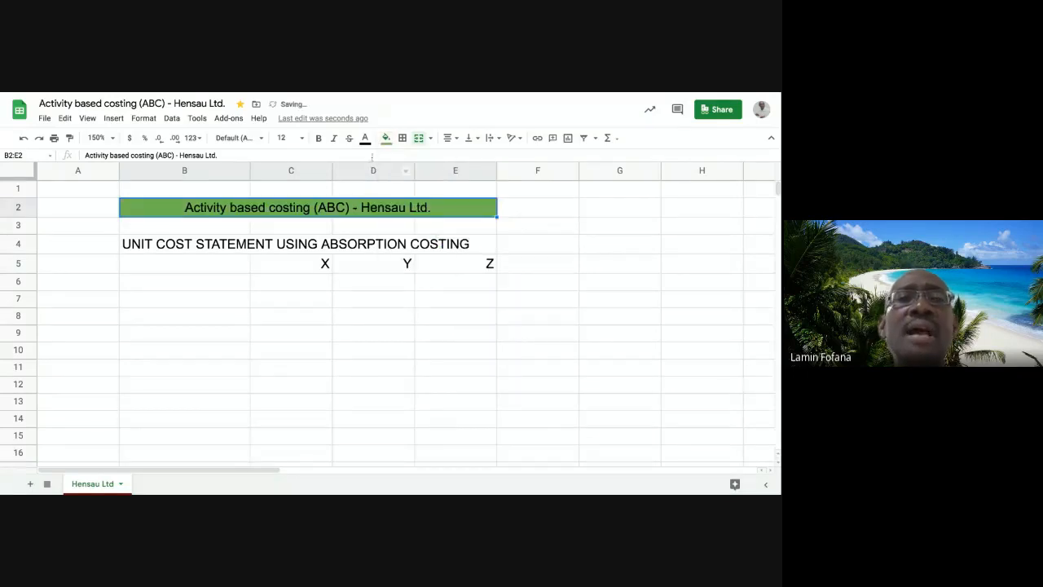
click(365, 140)
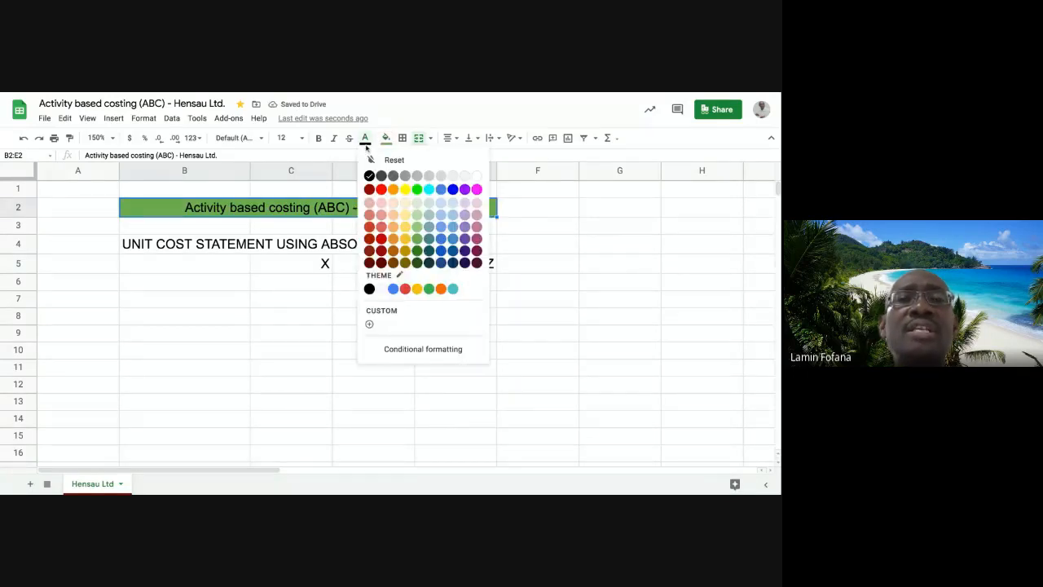
click(477, 176)
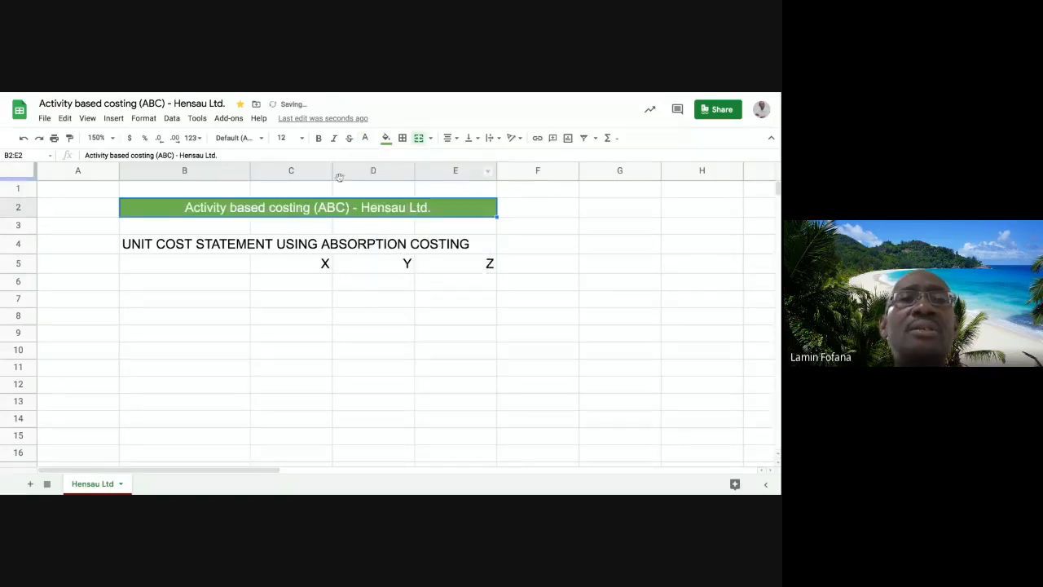
Make the sheet title in row 2 bold and set its font size to 14
click(318, 138)
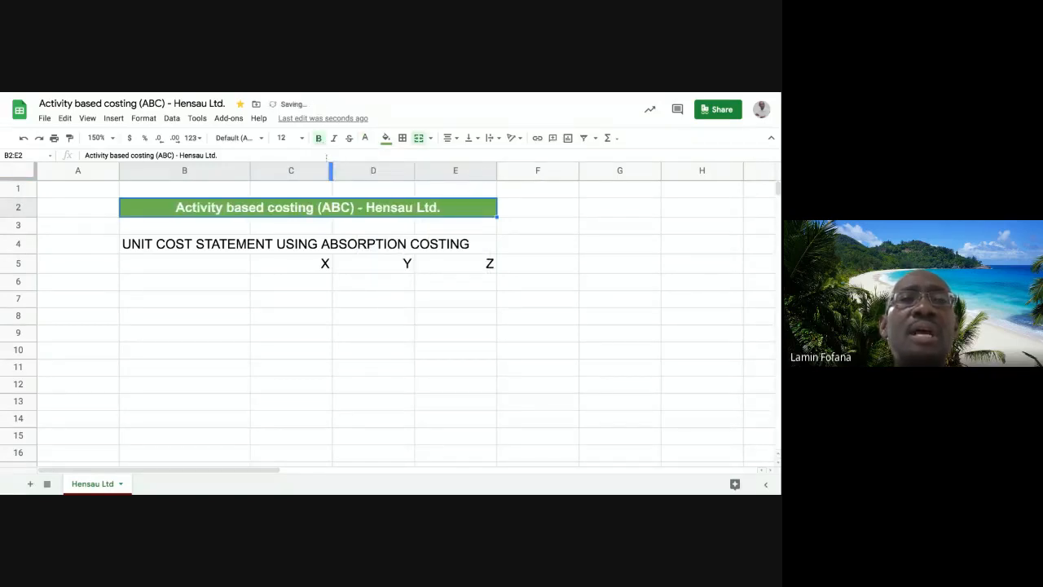
click(285, 137)
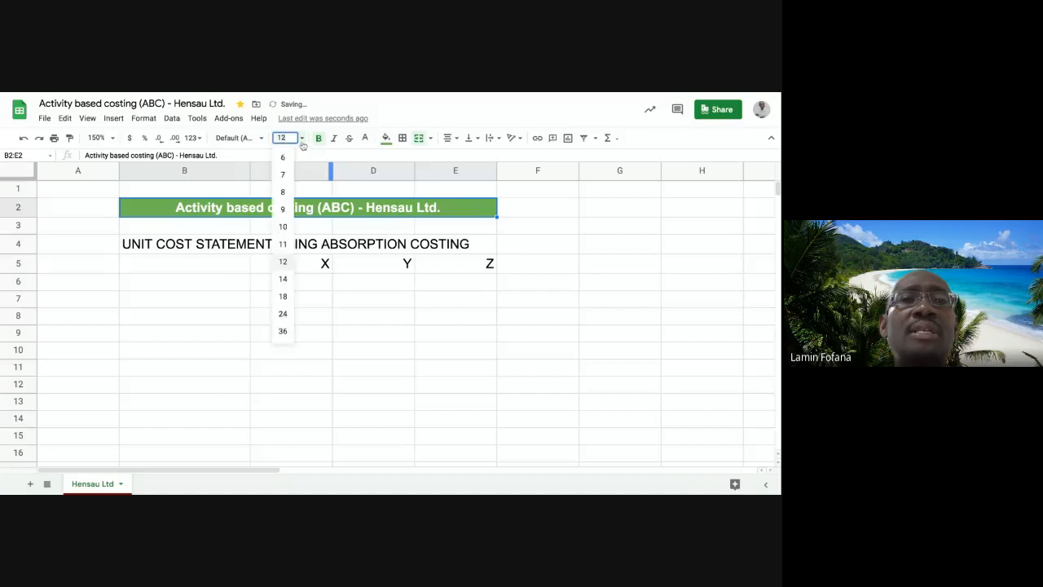
click(284, 278)
click(290, 283)
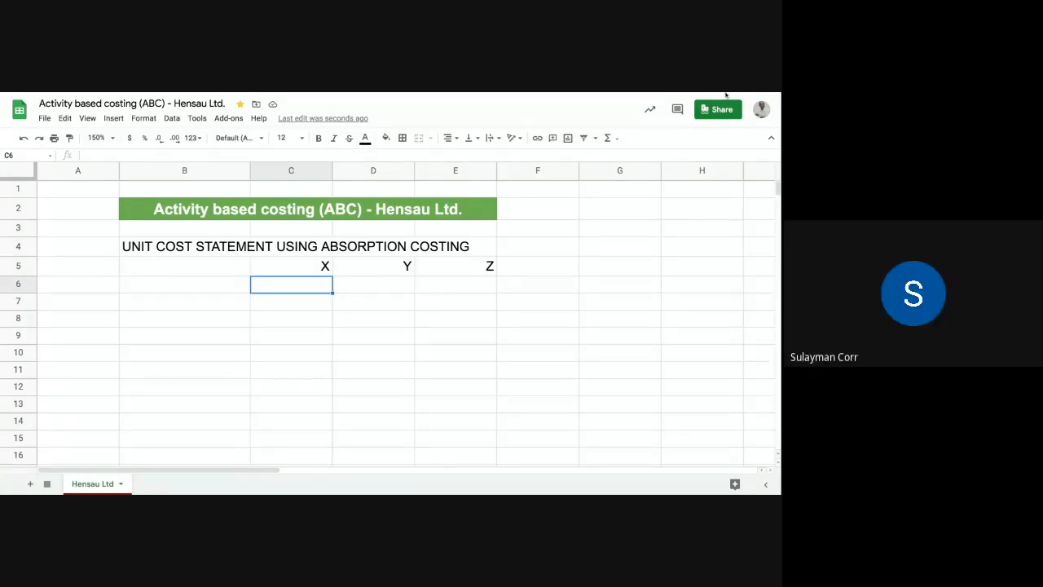
click(161, 250)
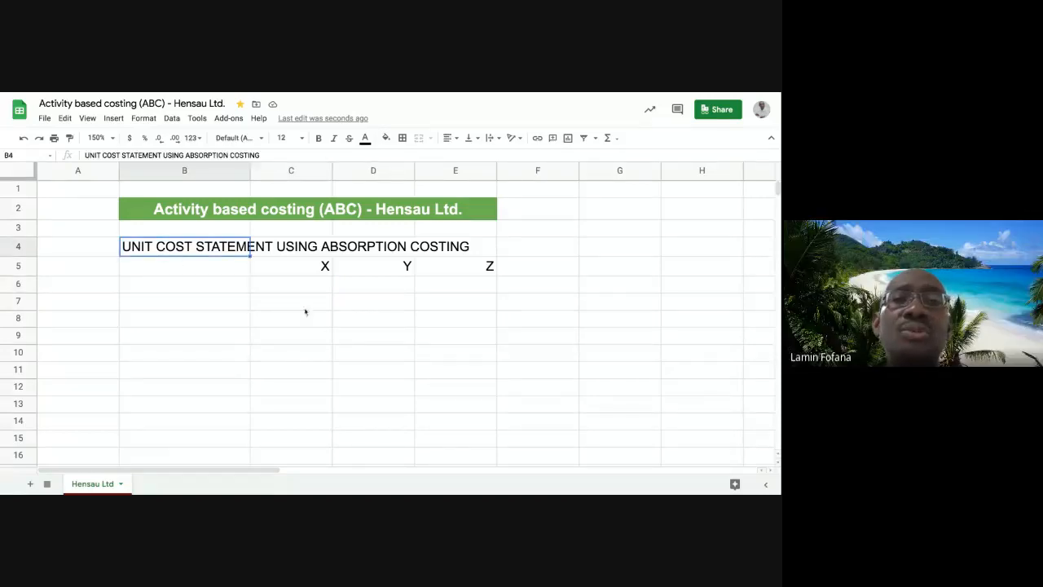
click(341, 335)
click(223, 216)
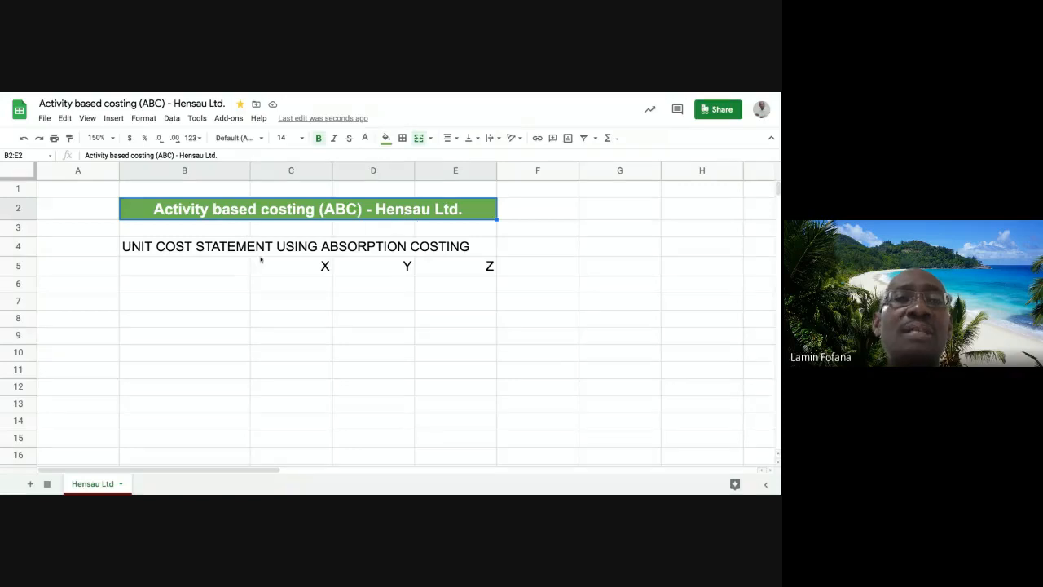
click(235, 253)
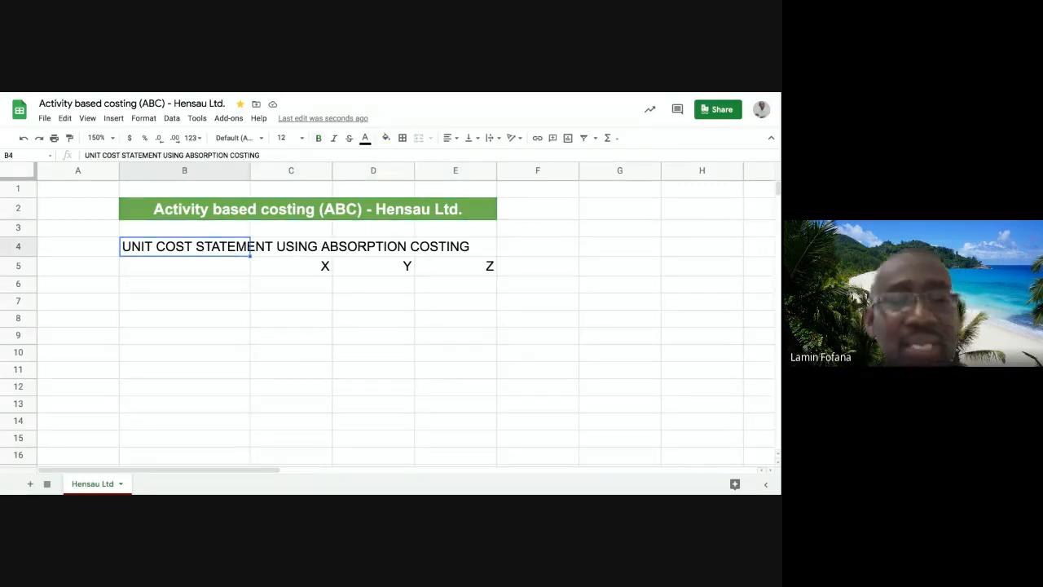
Copy the title's formatting onto the section heading across cells B4 to E4
click(243, 207)
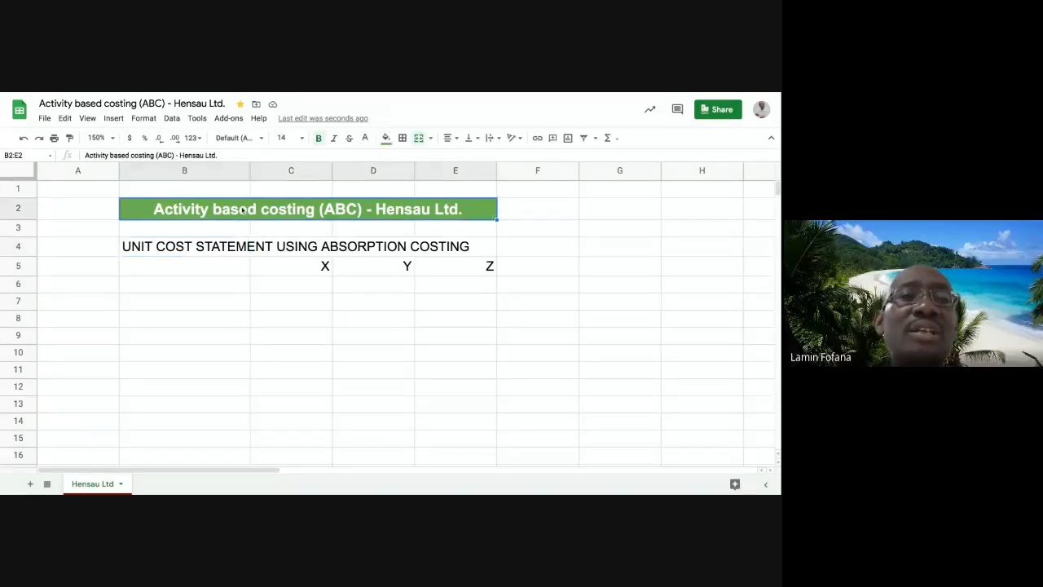
click(70, 139)
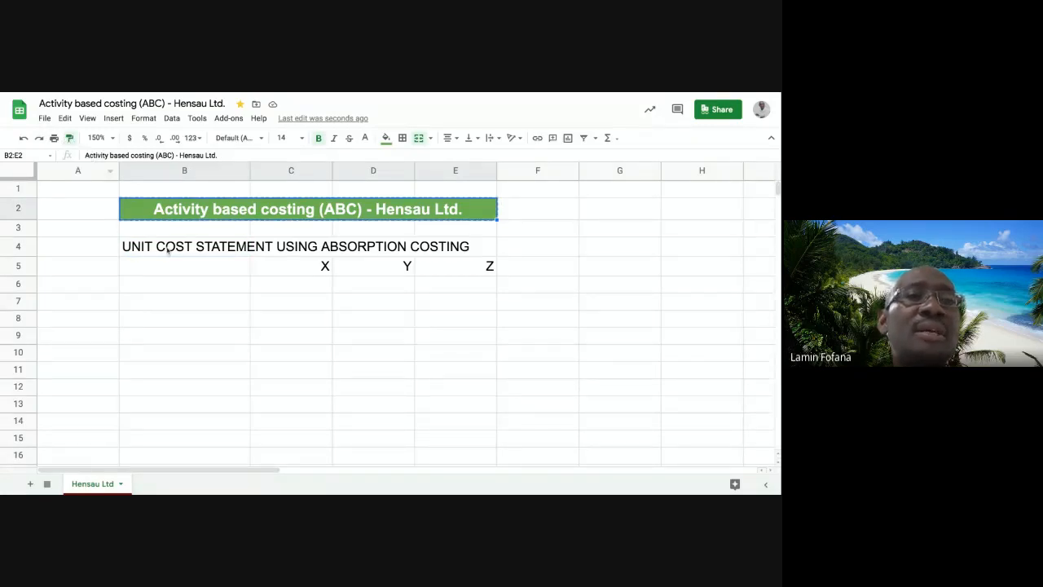
drag(168, 252, 489, 249)
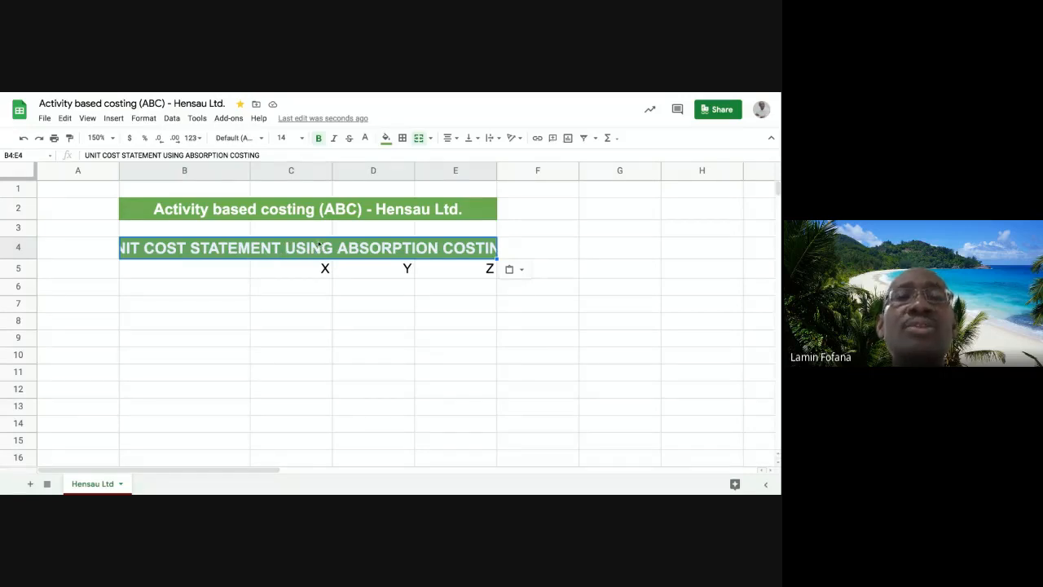
Set the section heading "UNIT COST STATEMENT USING ABSORPTION COSTING" to font size 12 and remove its fill color
click(301, 138)
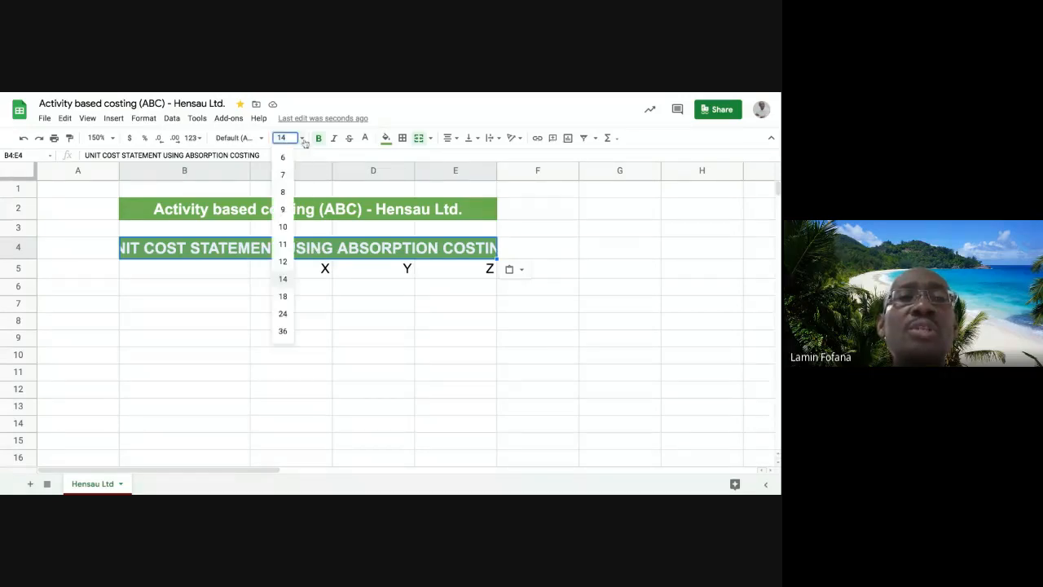
click(289, 261)
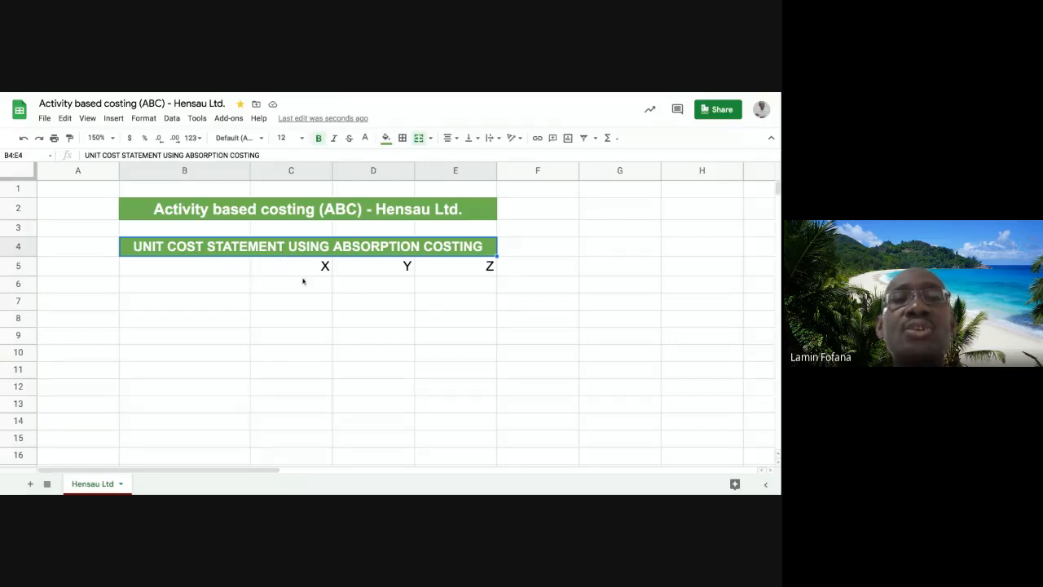
click(387, 142)
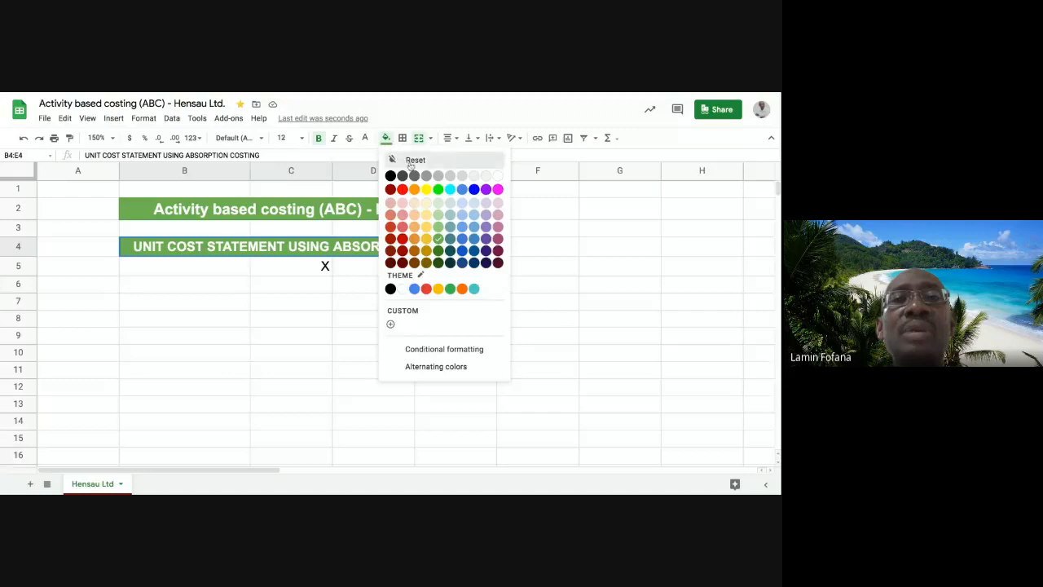
click(412, 161)
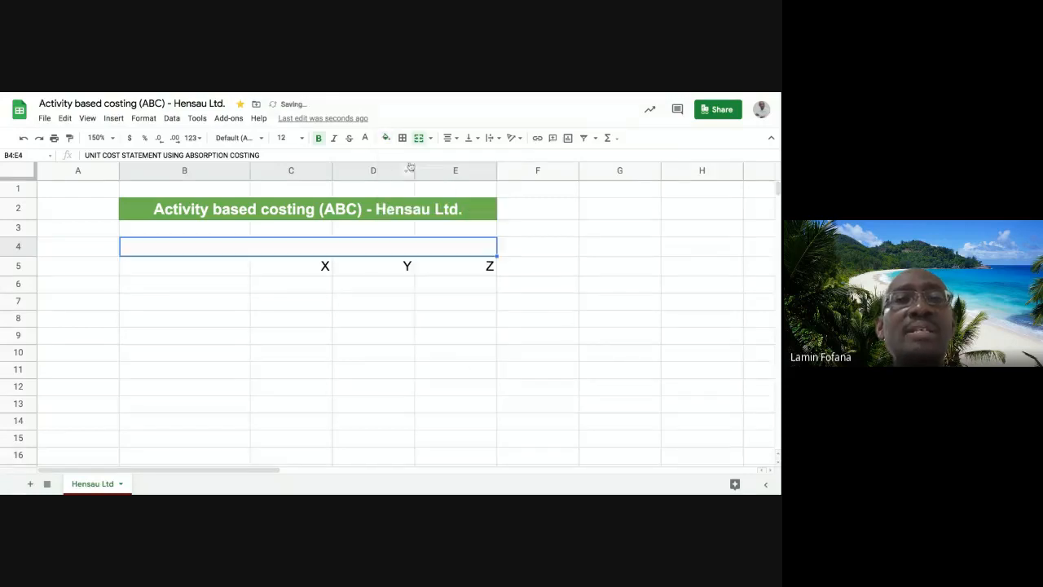
Change the text color of the section heading in row 4 to dark green
click(366, 144)
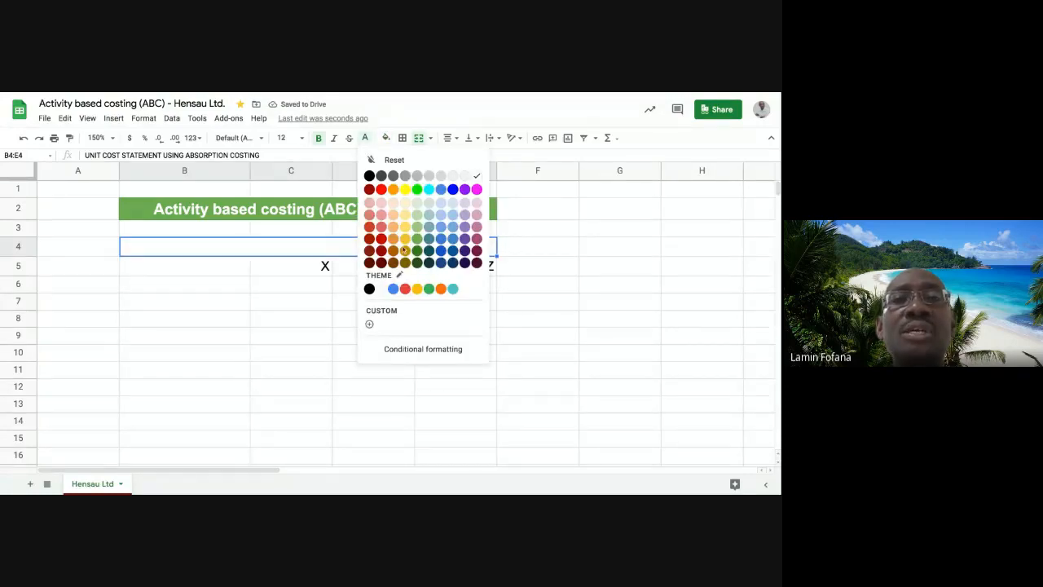
click(416, 251)
click(377, 310)
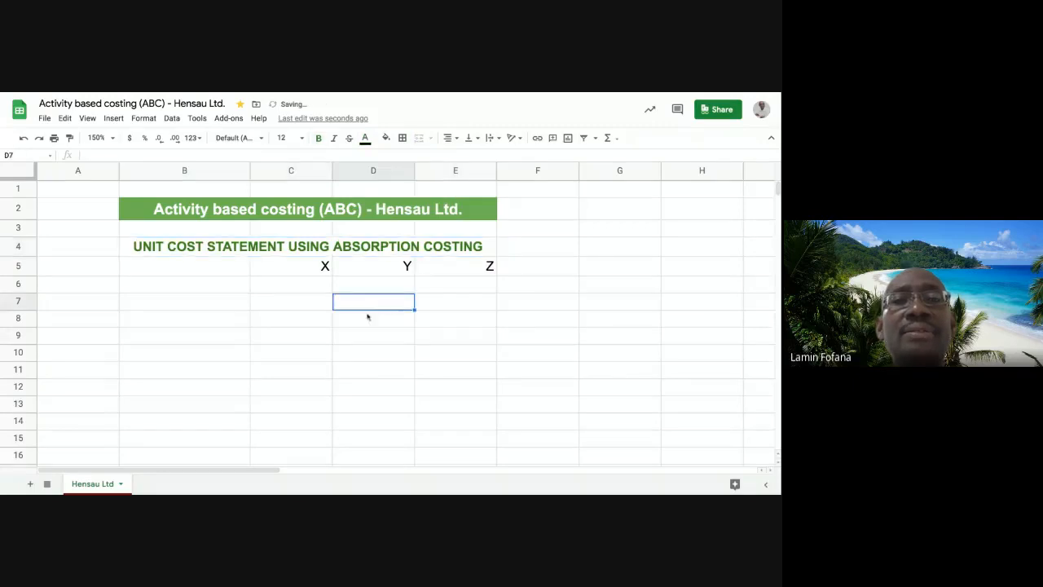
click(225, 253)
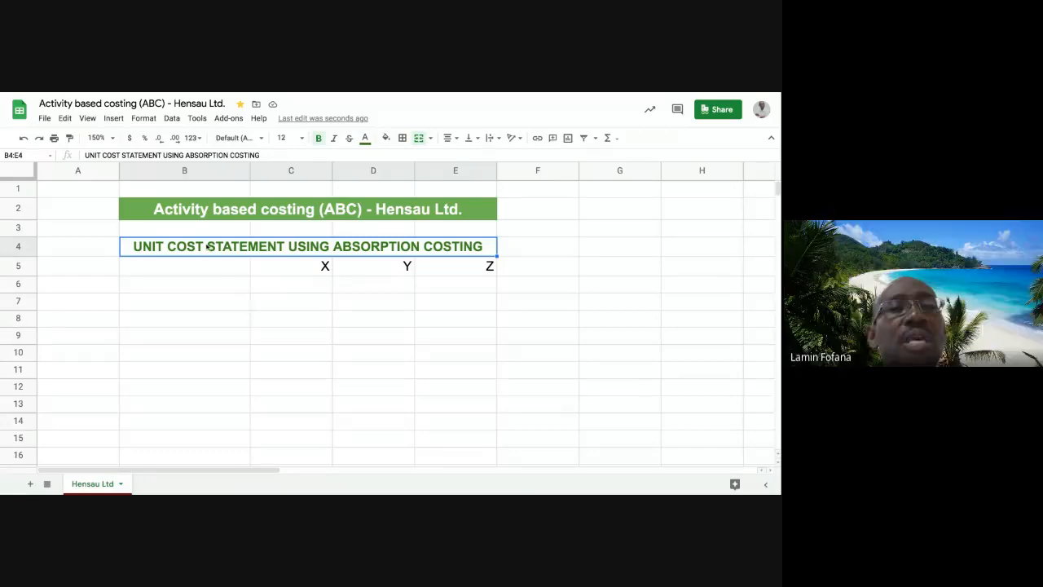
click(198, 214)
click(204, 284)
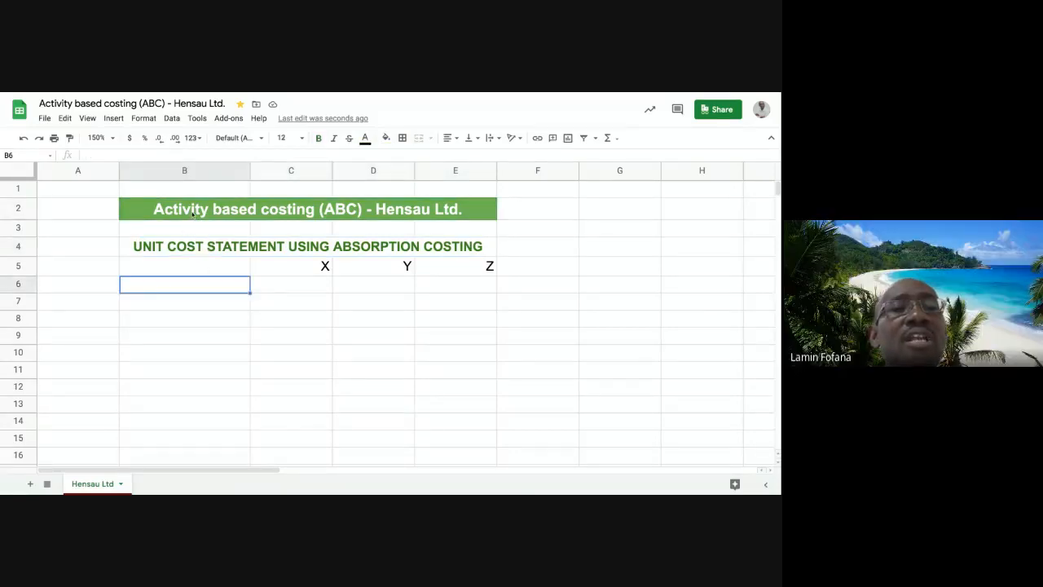
click(193, 214)
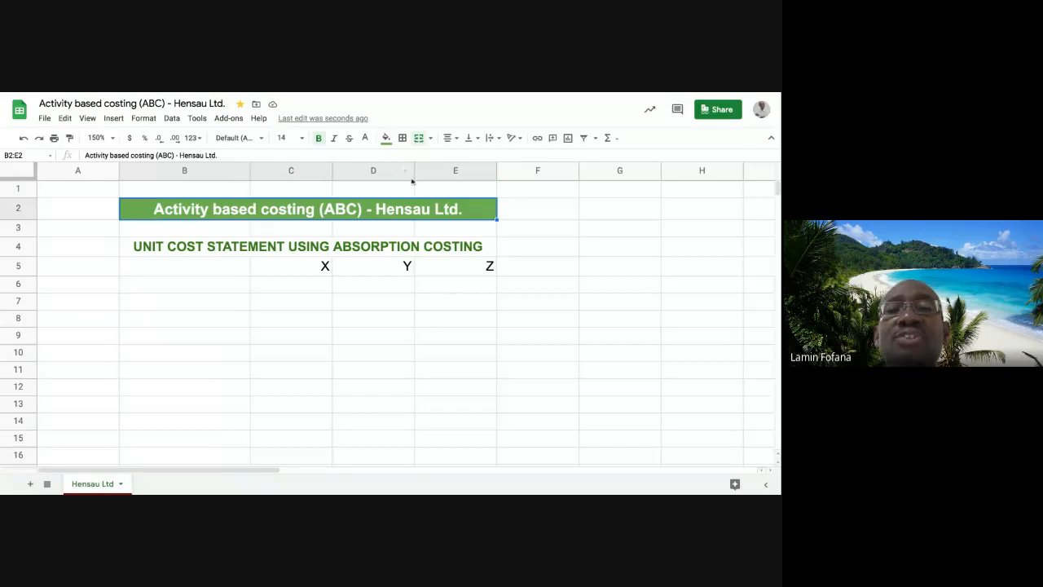
click(458, 140)
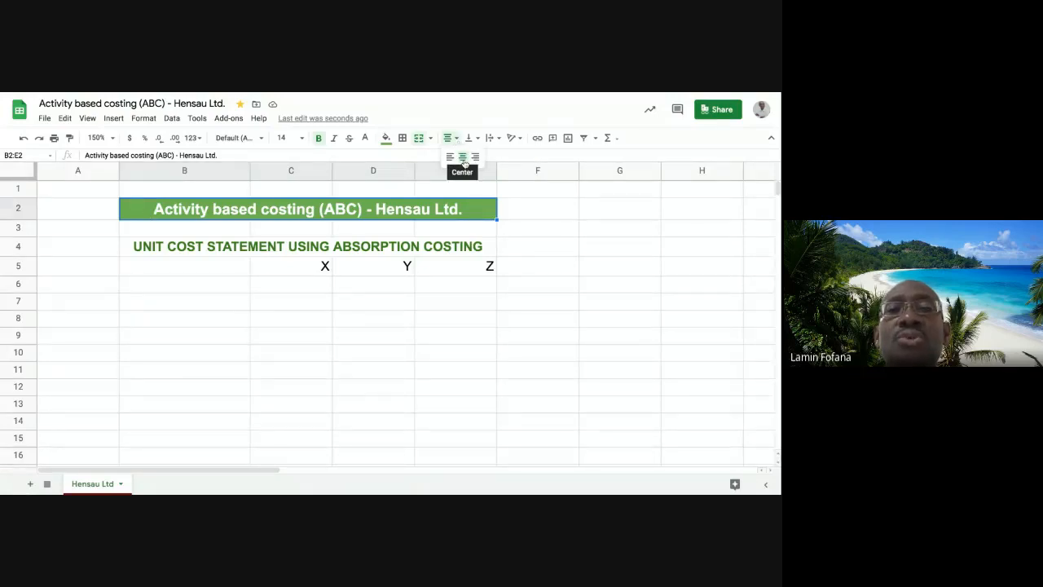
click(554, 269)
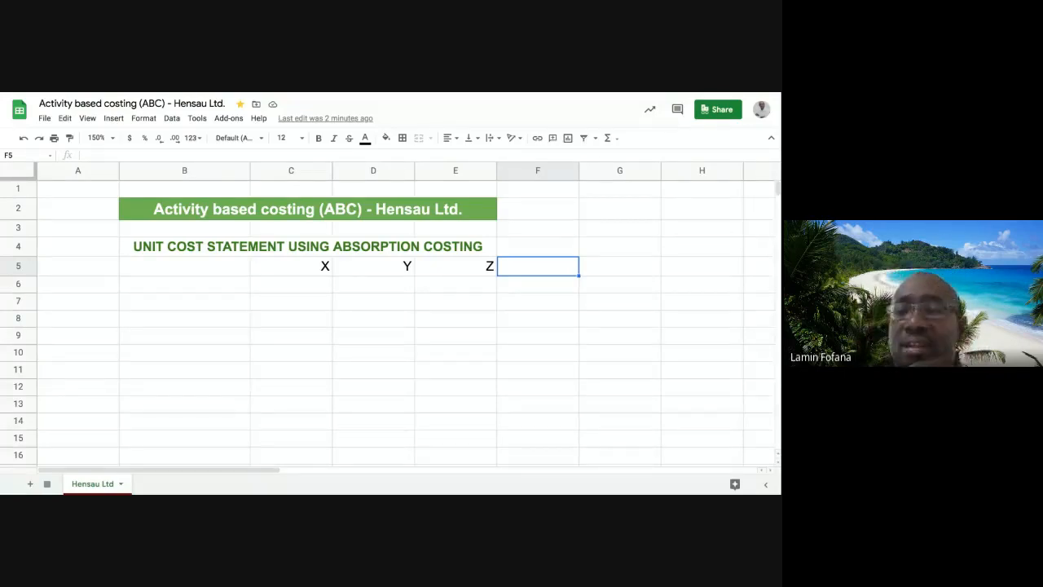
Enter the row label "Direct materials" in cell B6 of the unit cost statement
click(215, 287)
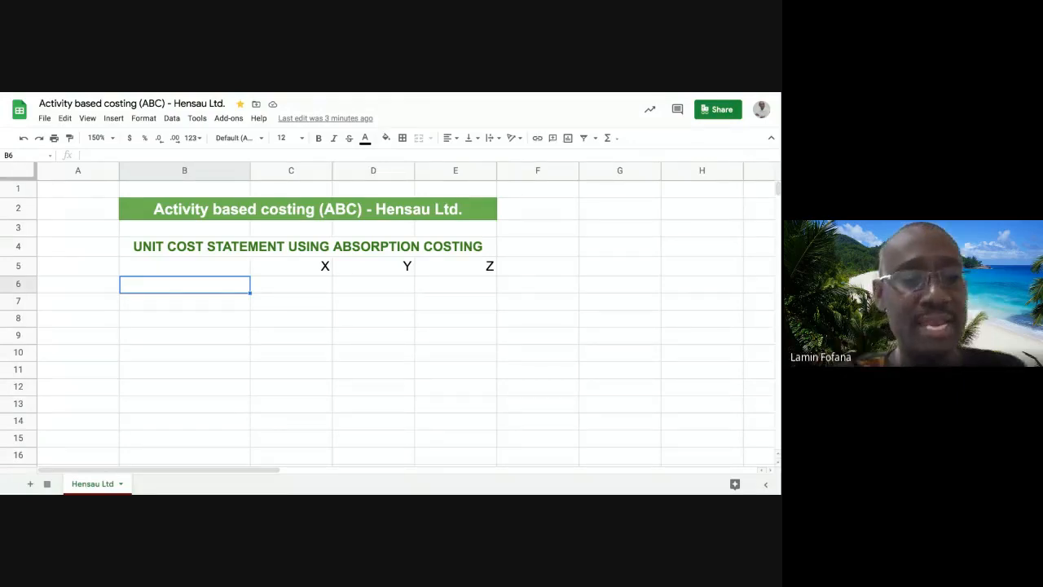
text(Dire)
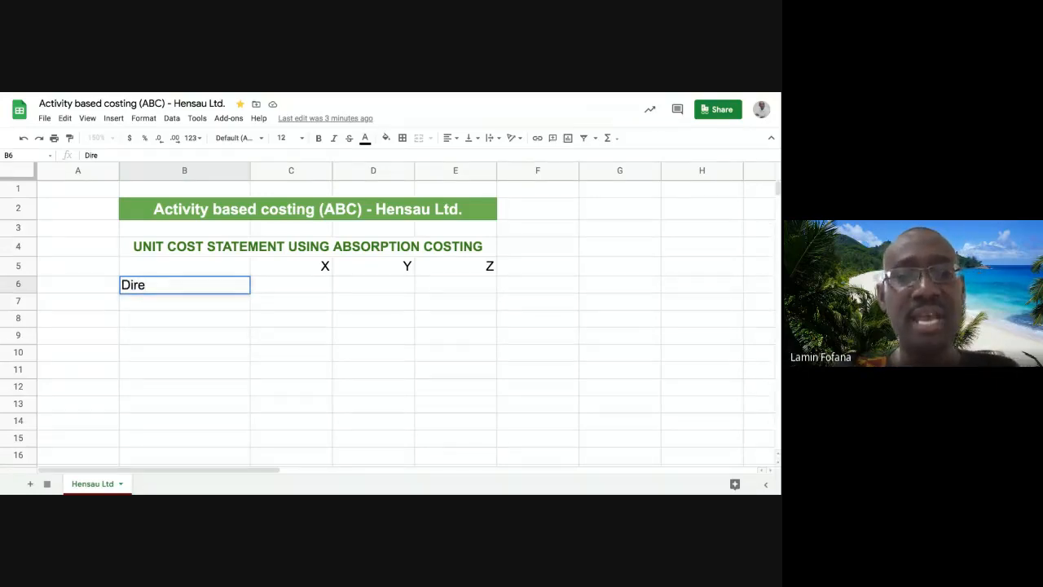
text(ct)
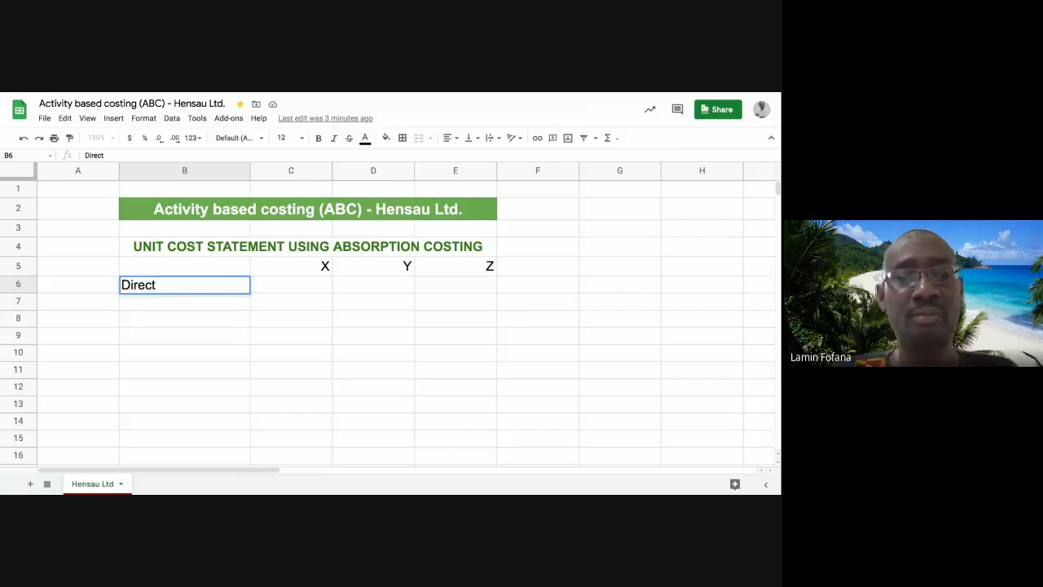
text( mater)
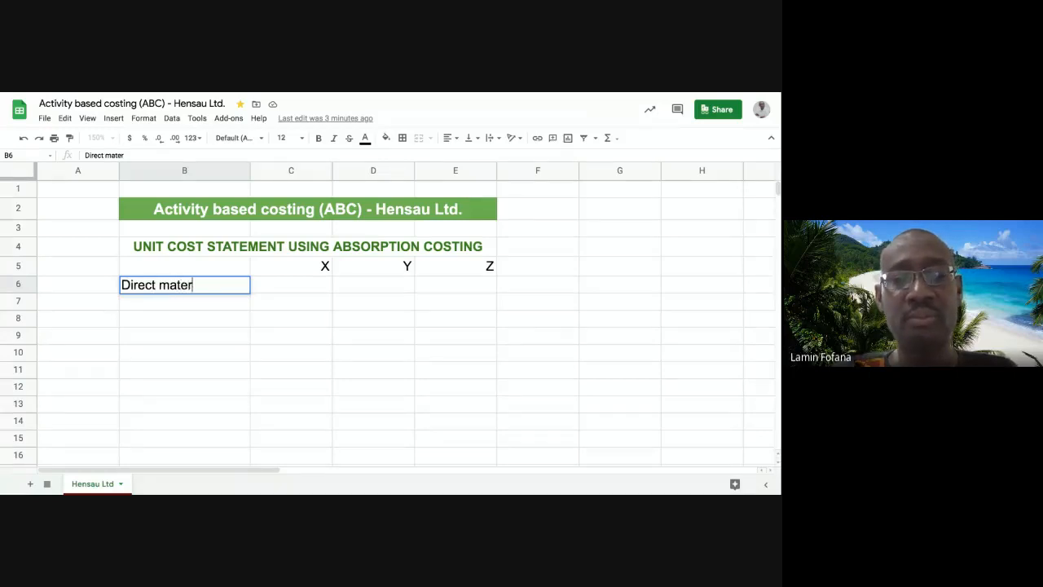
text(ials)
key(Return)
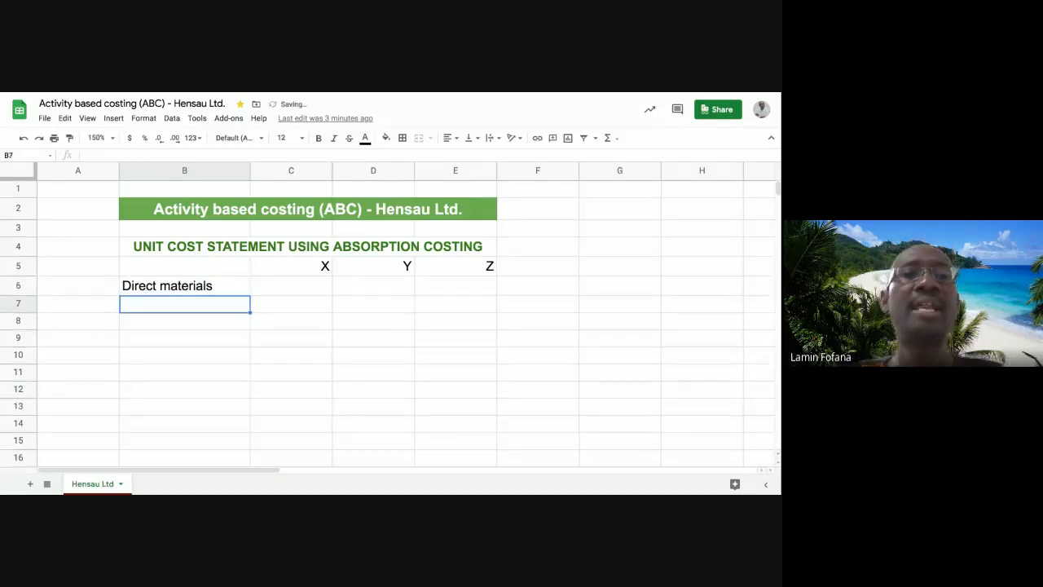
Enter the direct materials costs in row 6: 5 for X, 3 for Y and 6 for Z
click(255, 280)
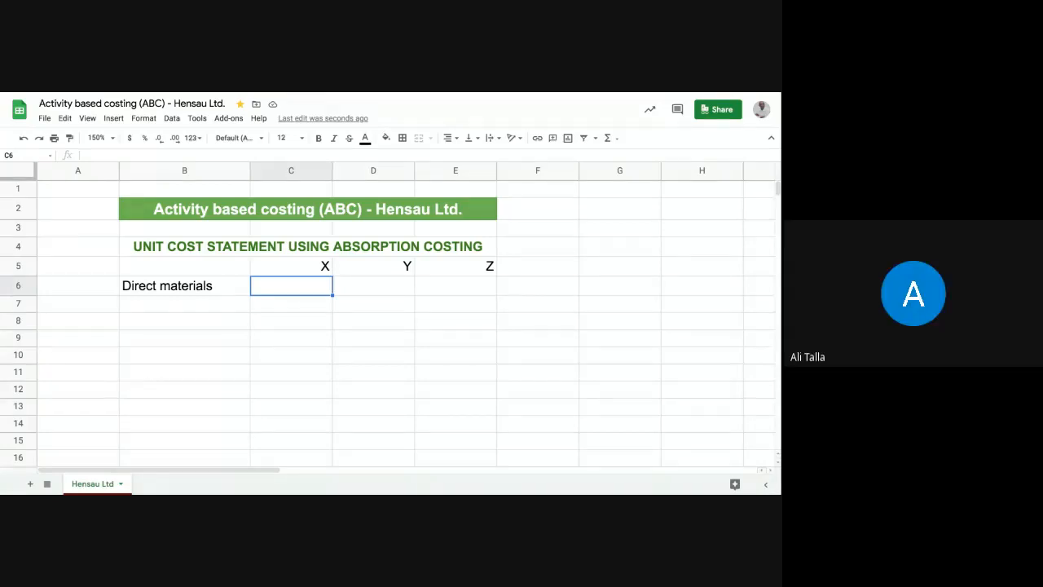
text(5)
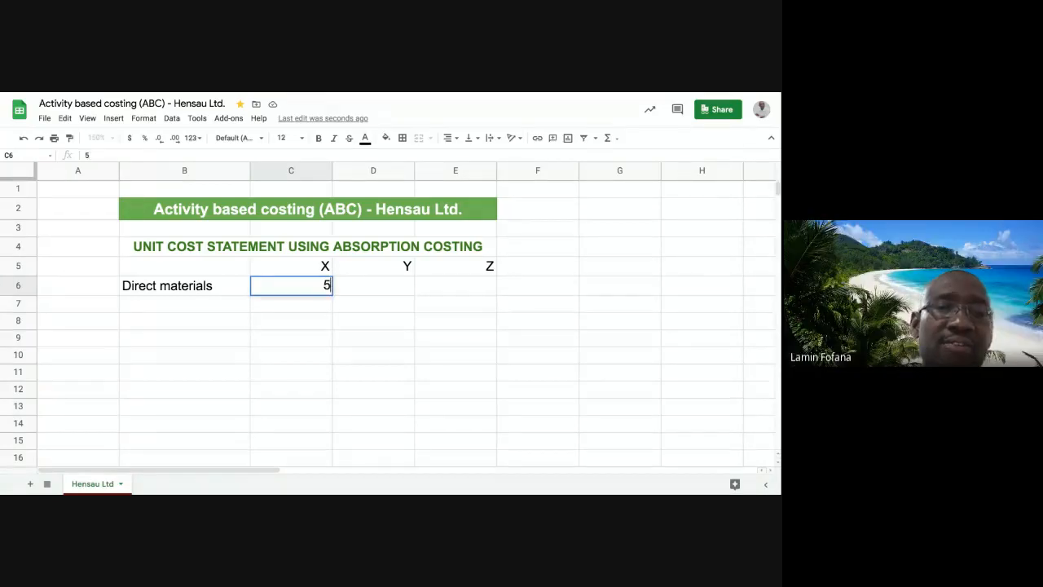
key(Tab)
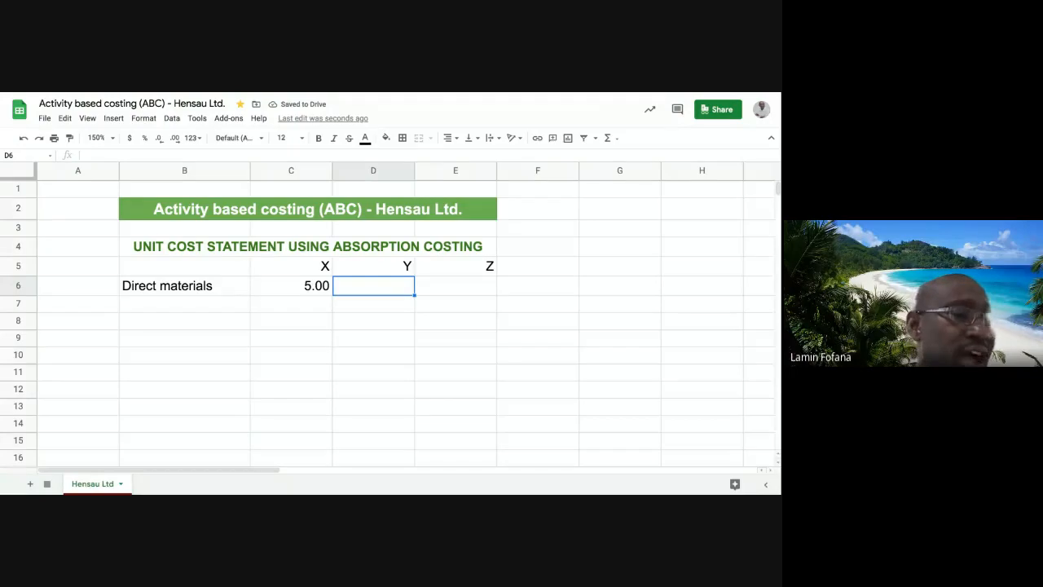
text(3)
key(Tab)
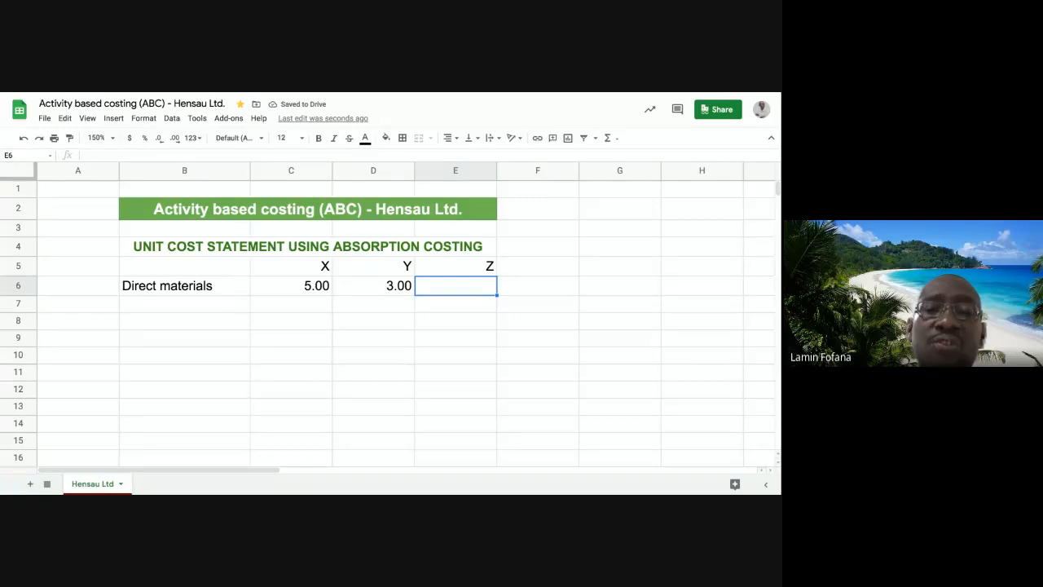
text(6)
key(Return)
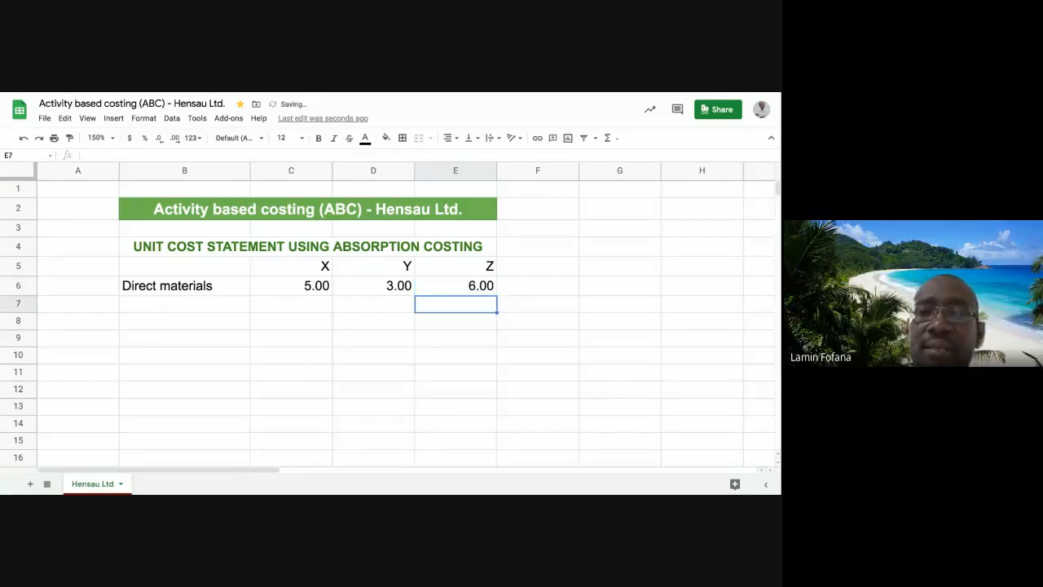
Enter the row label "Direct Labour" in cell B7, below the direct materials label
click(173, 311)
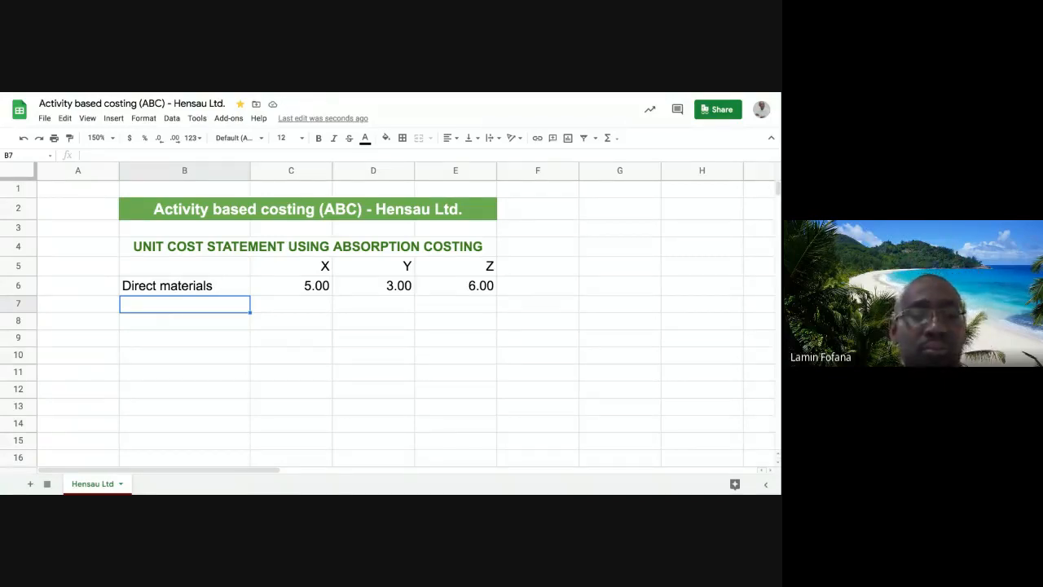
text(Direct)
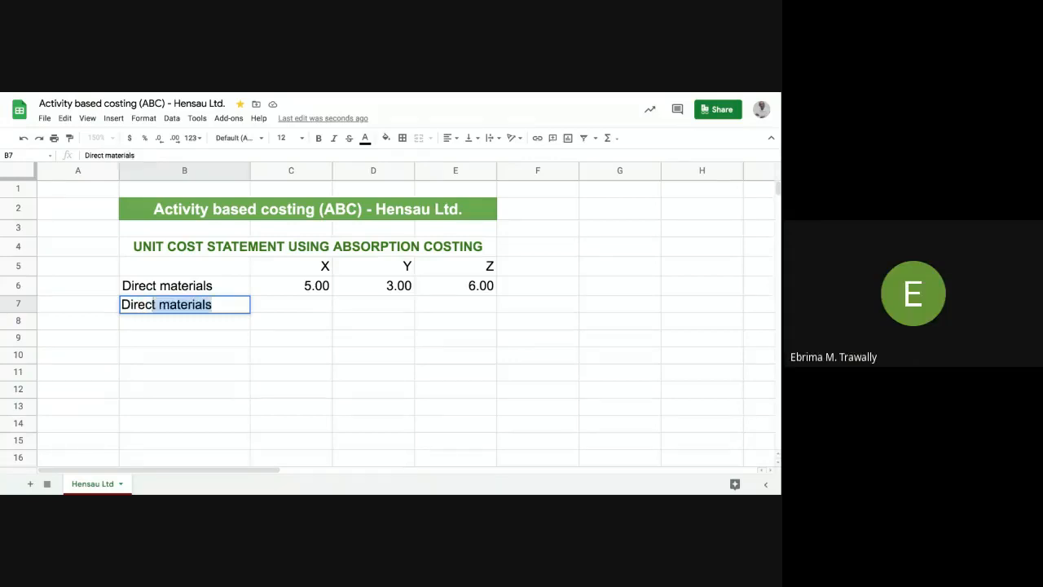
text( La)
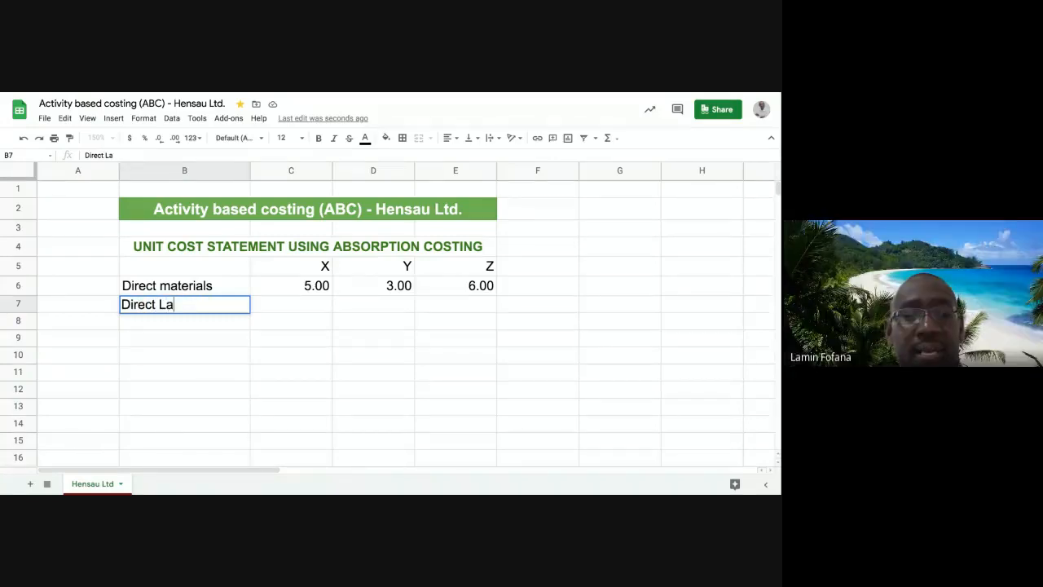
text(bout)
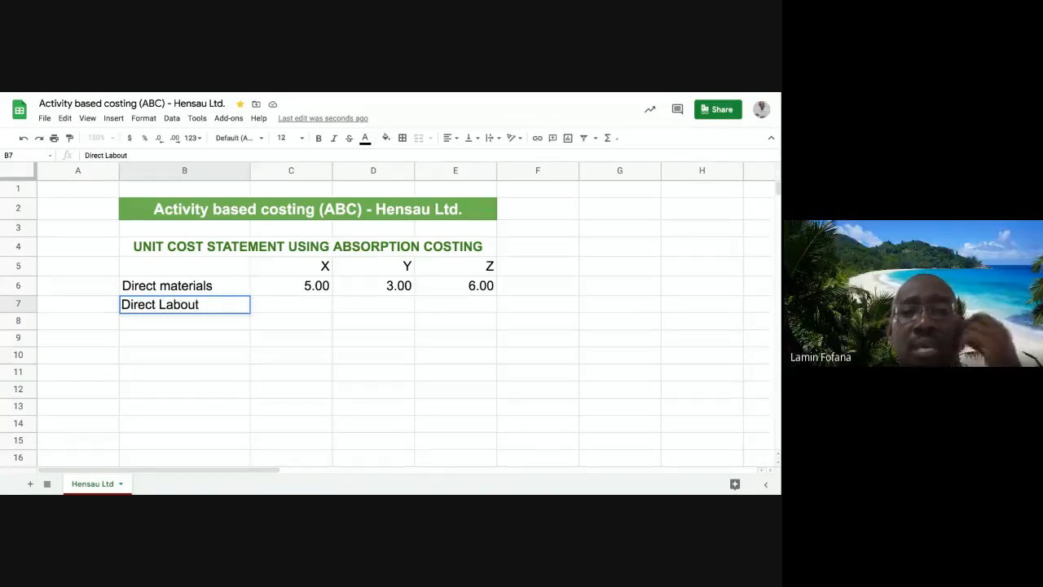
key(BackSpace)
text(r)
key(Return)
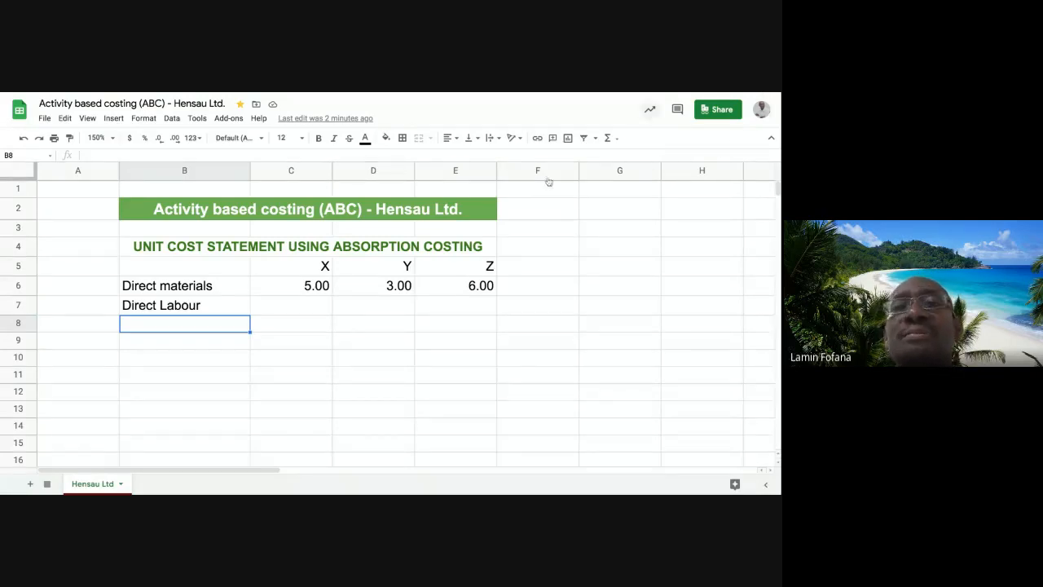
click(296, 310)
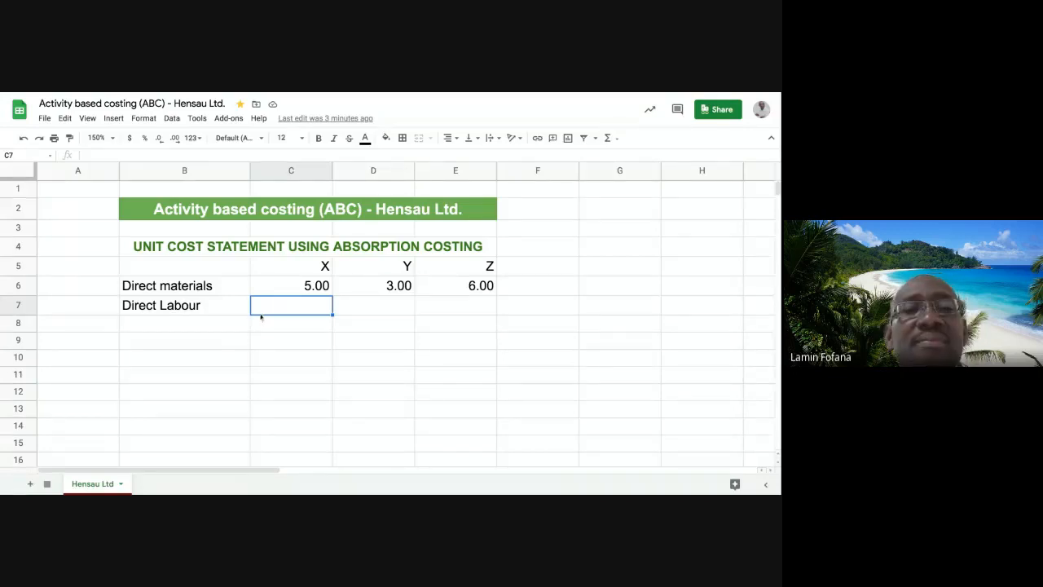
click(221, 305)
click(272, 308)
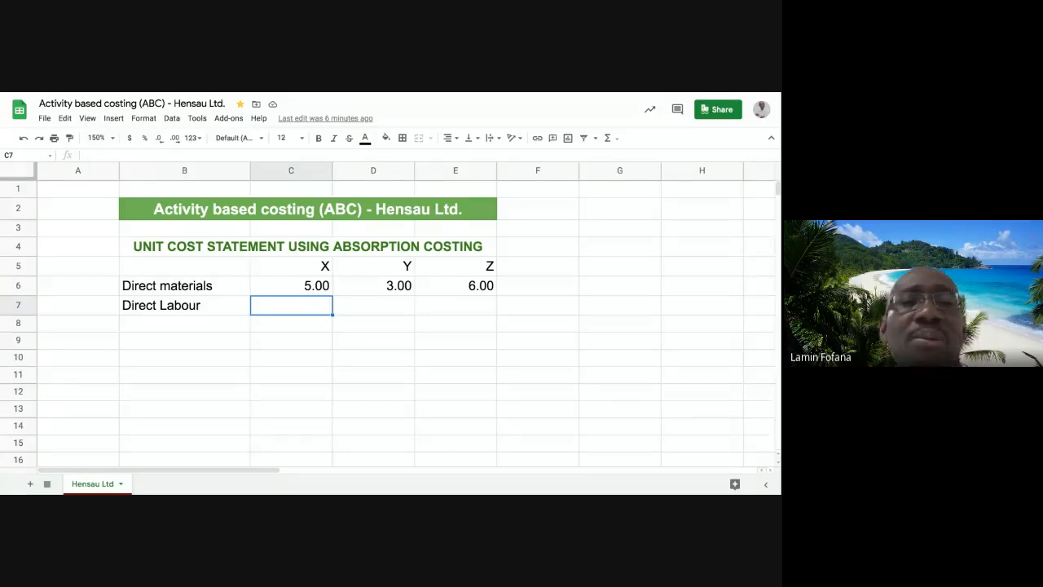
click(292, 323)
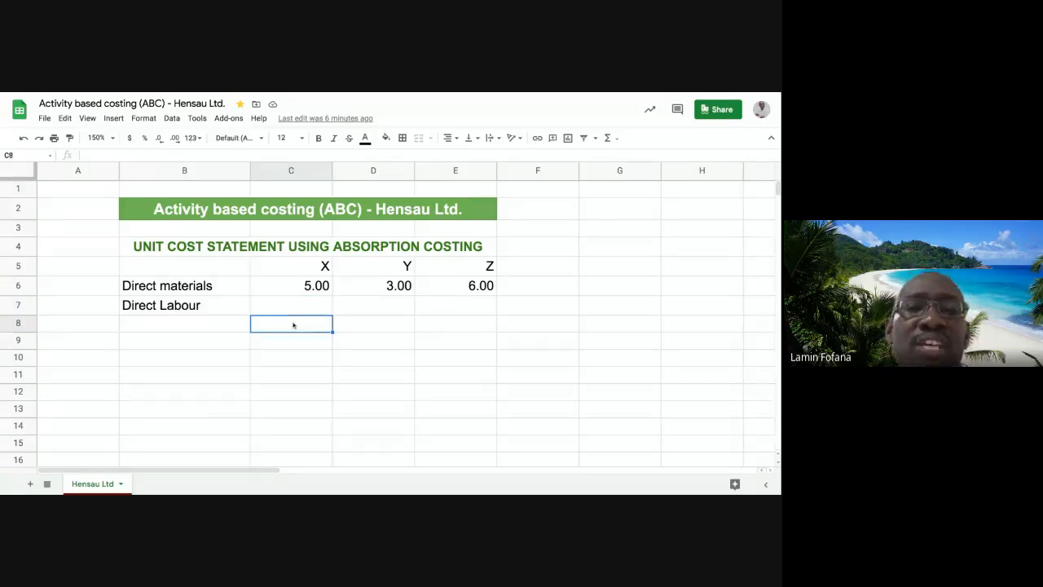
click(287, 310)
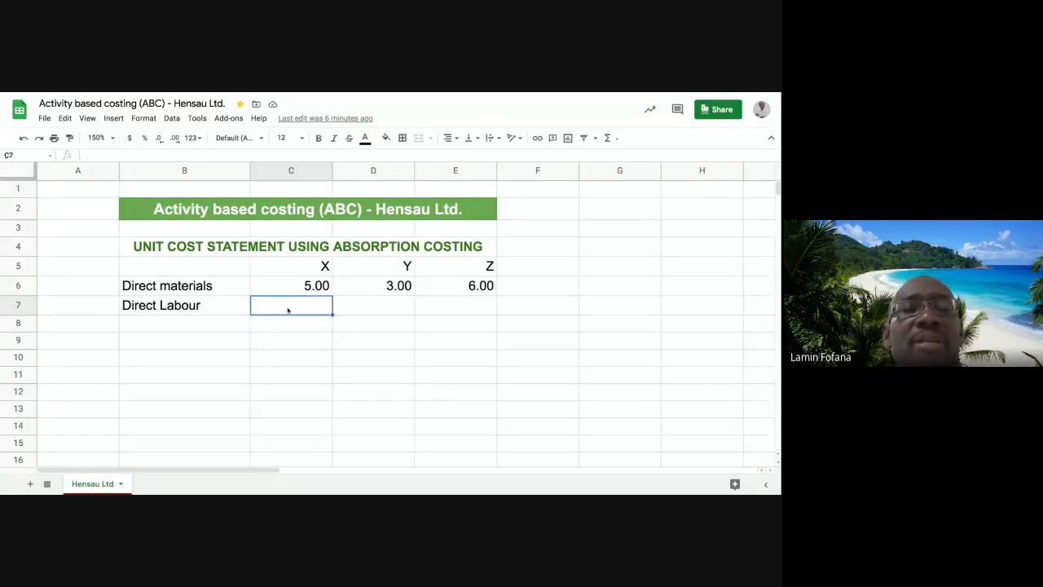
click(290, 328)
click(296, 307)
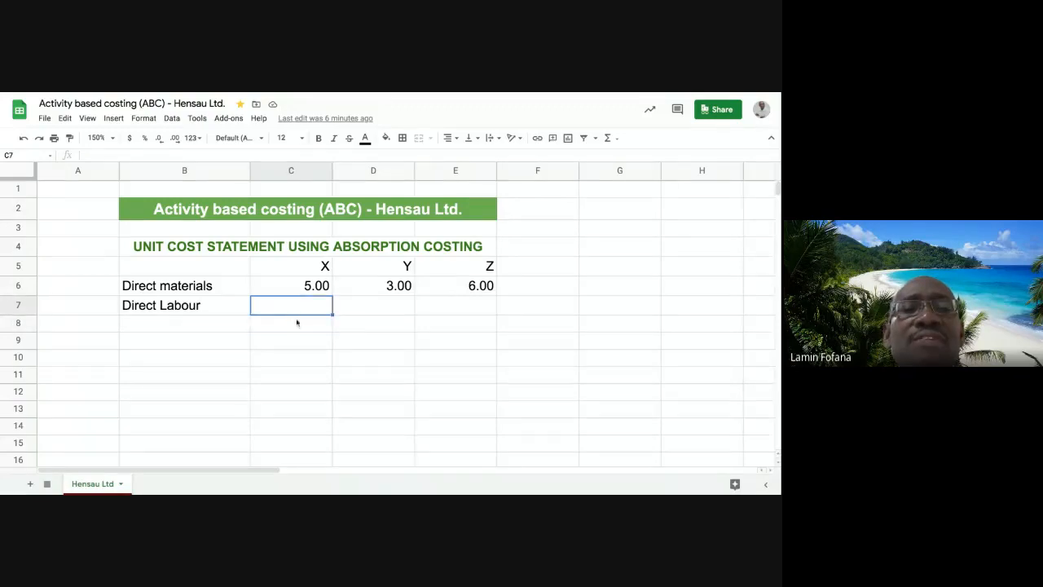
click(296, 326)
click(296, 306)
click(380, 309)
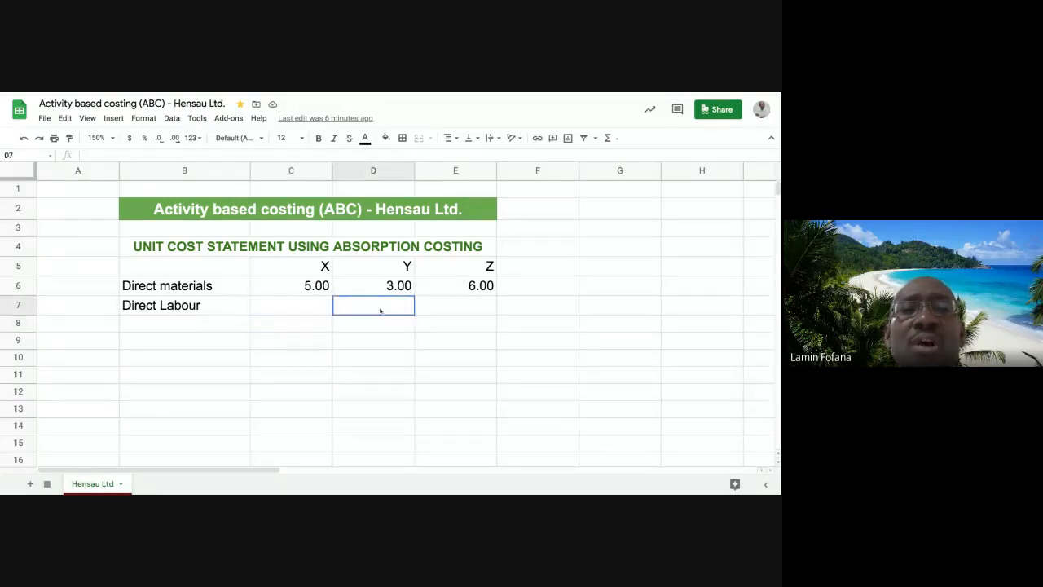
click(457, 311)
click(380, 311)
click(315, 309)
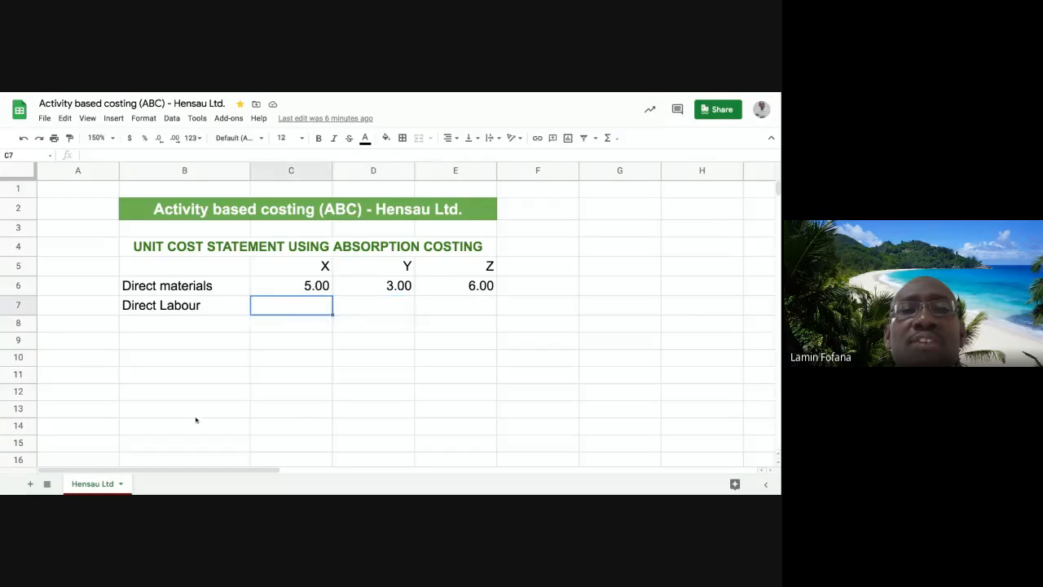
click(268, 329)
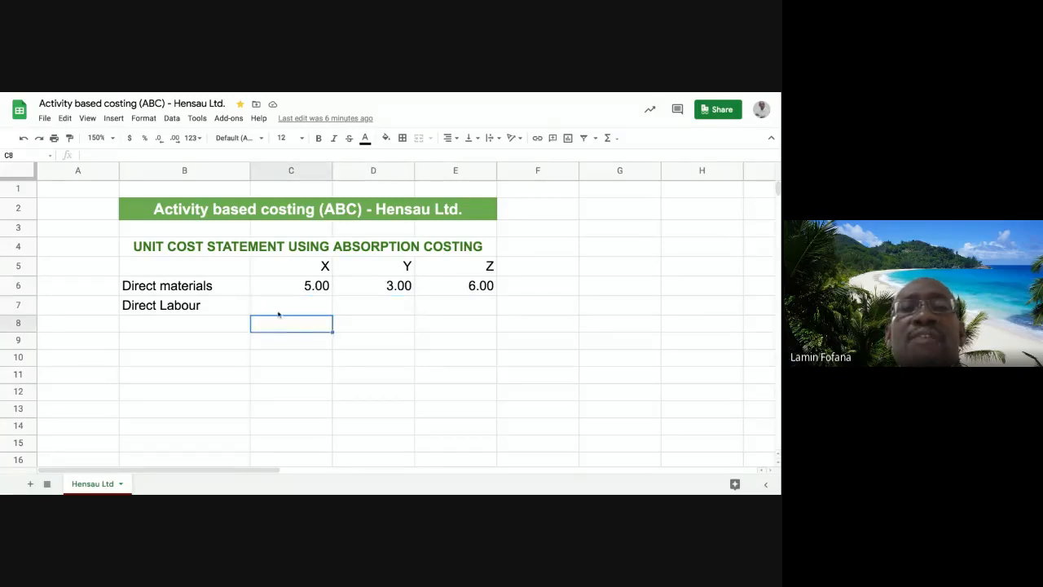
click(278, 313)
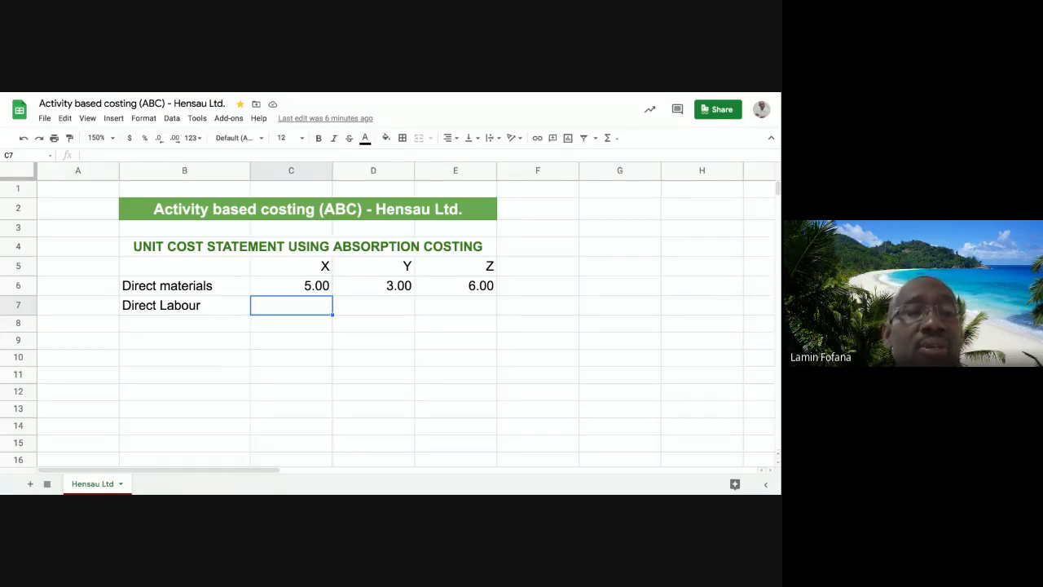
Add a new sheet to the workbook and rename it "Workings"
click(29, 482)
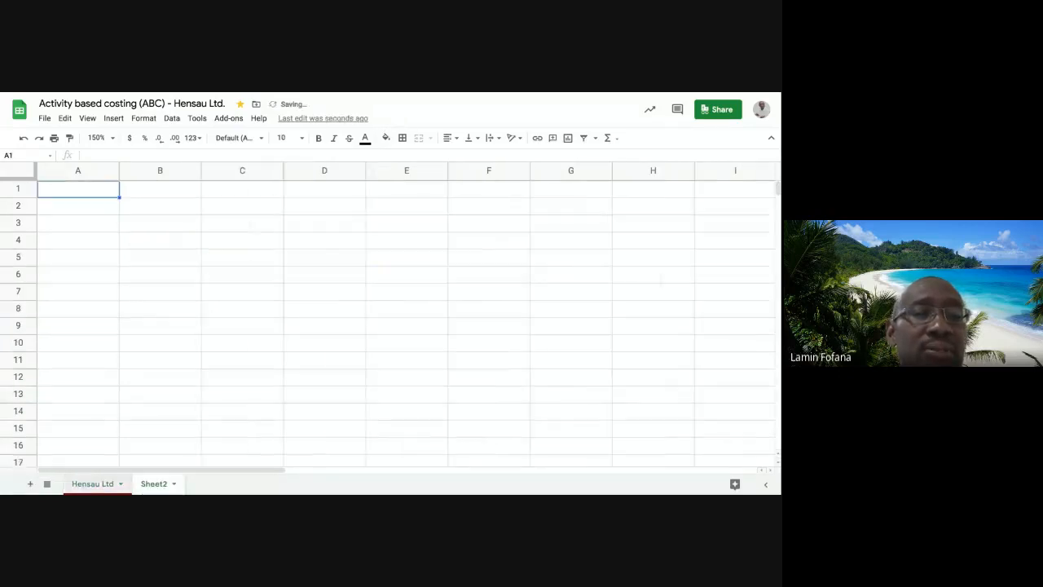
double_click(153, 485)
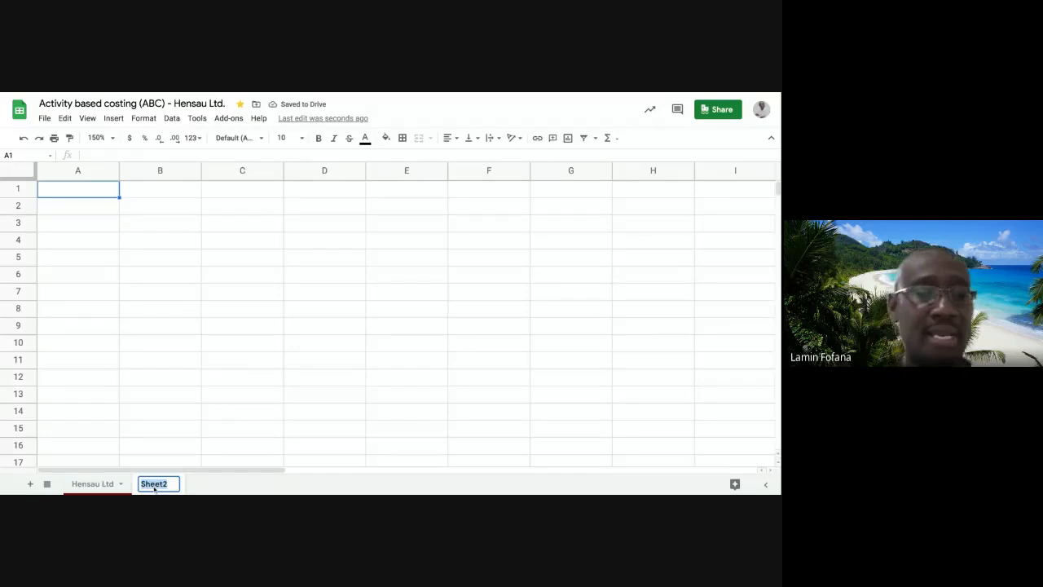
text(Work)
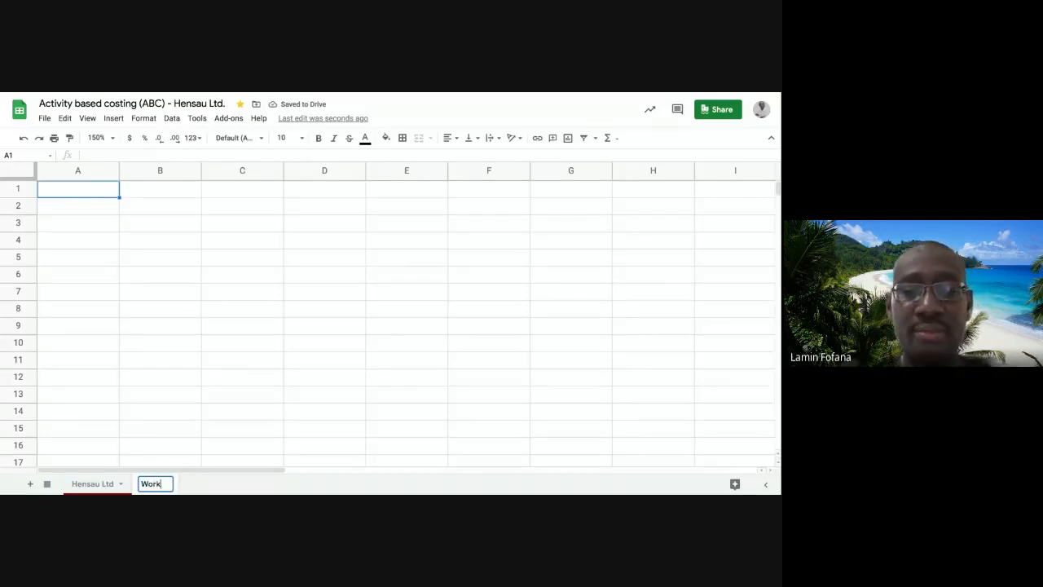
text(ings)
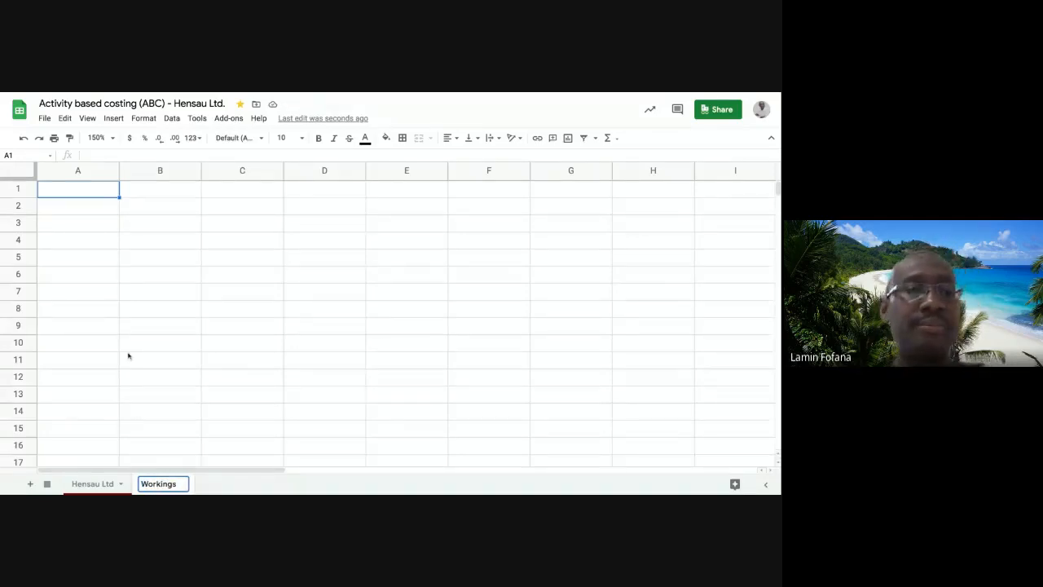
click(128, 350)
Copy the new sheet's name and paste it into cell B2 as the title "Workings"
double_click(171, 484)
key(super+c)
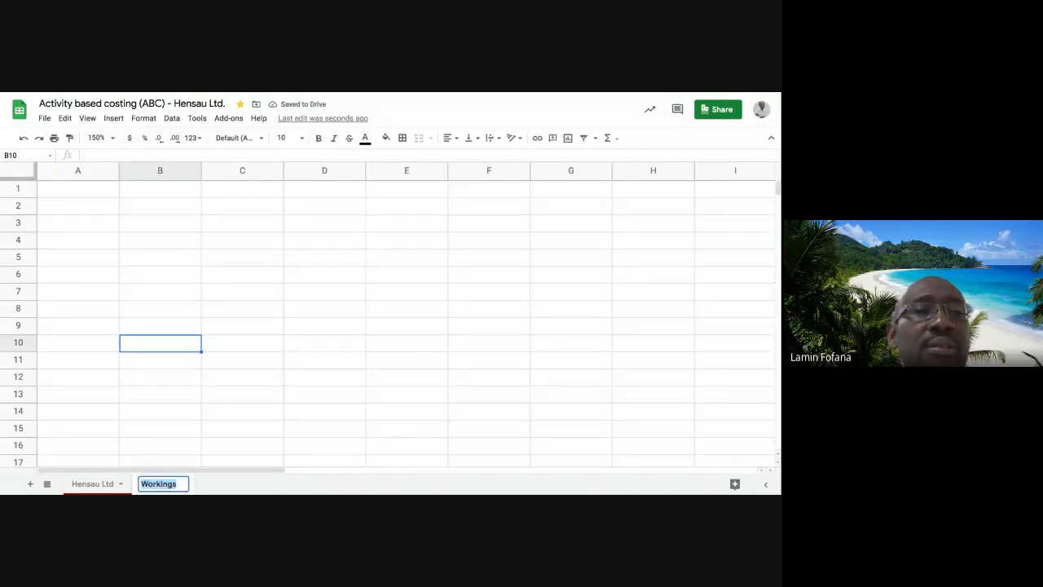
click(143, 209)
right_click(143, 211)
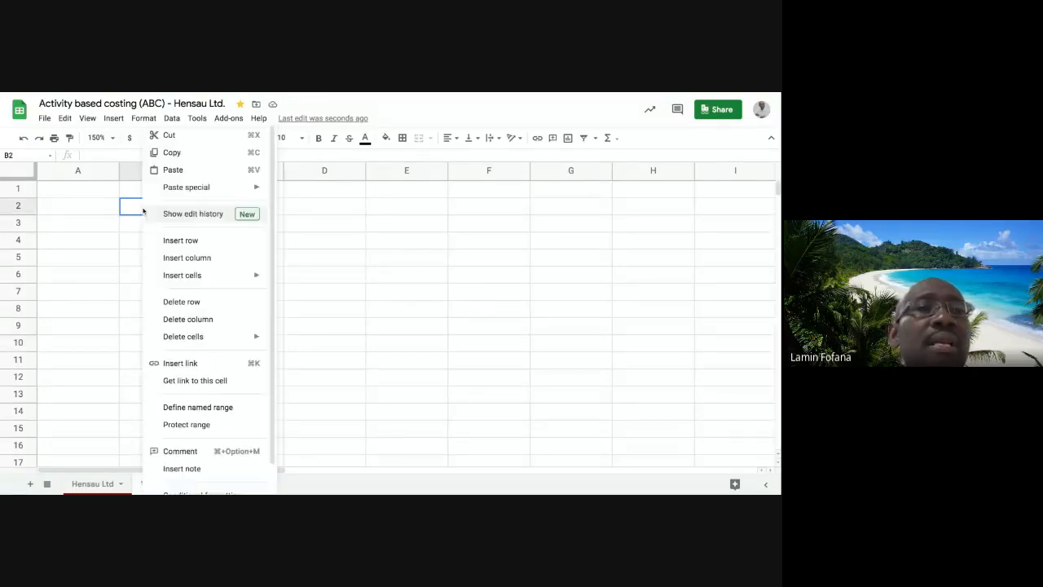
click(173, 170)
click(162, 227)
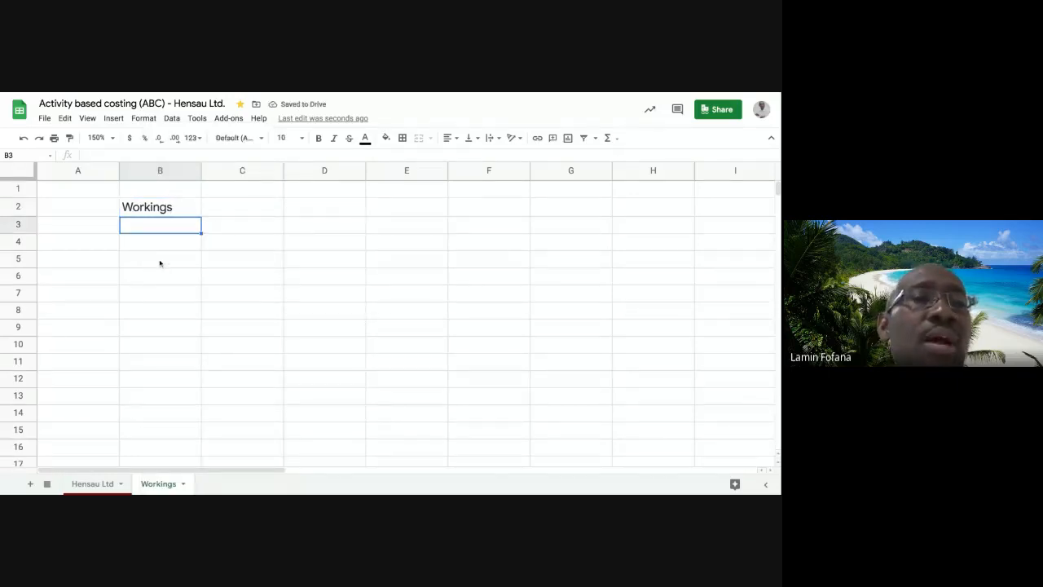
click(112, 231)
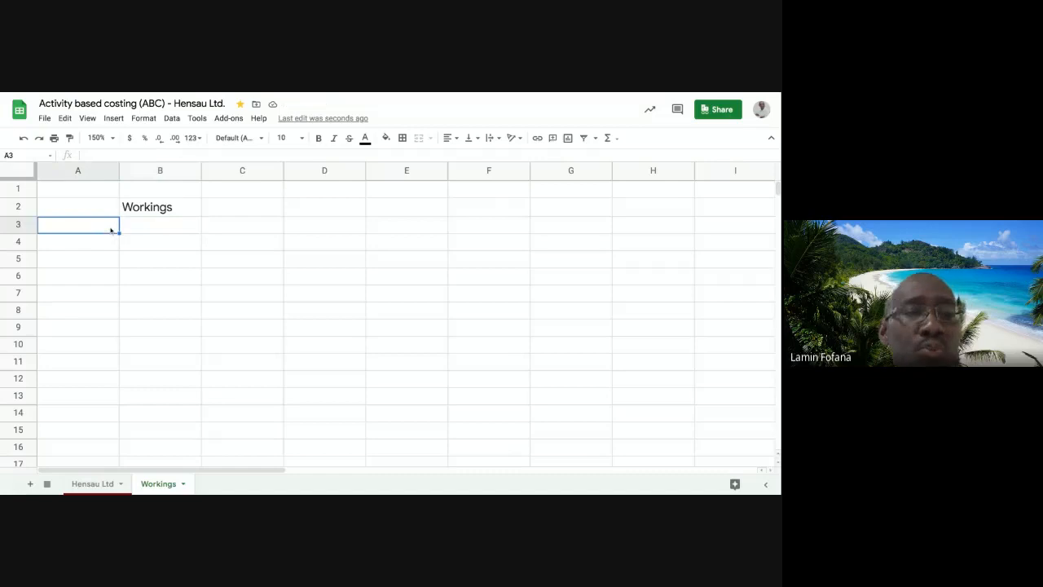
text(1)
key(Return)
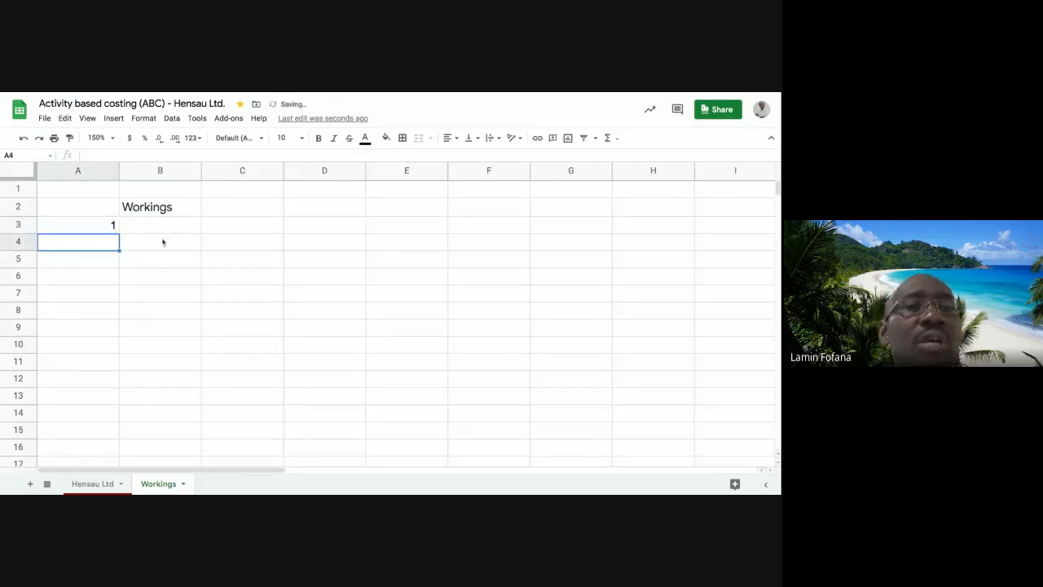
click(157, 229)
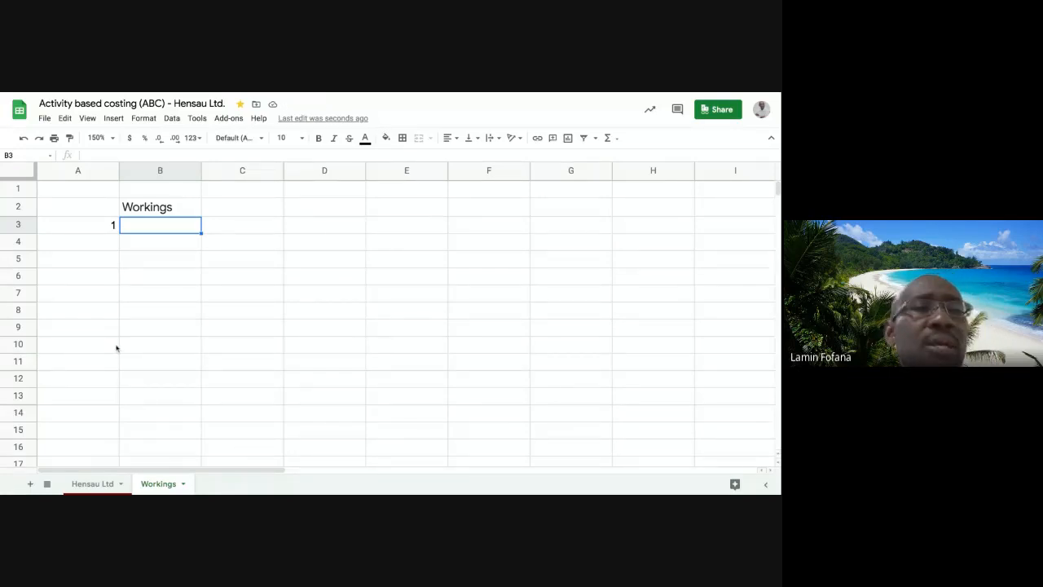
click(147, 245)
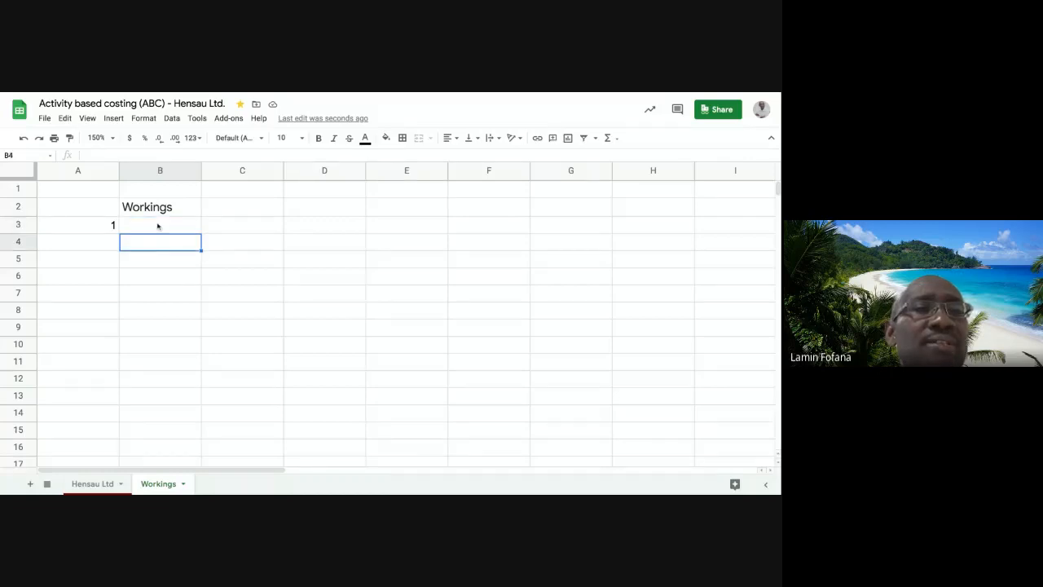
click(107, 223)
key(Delete)
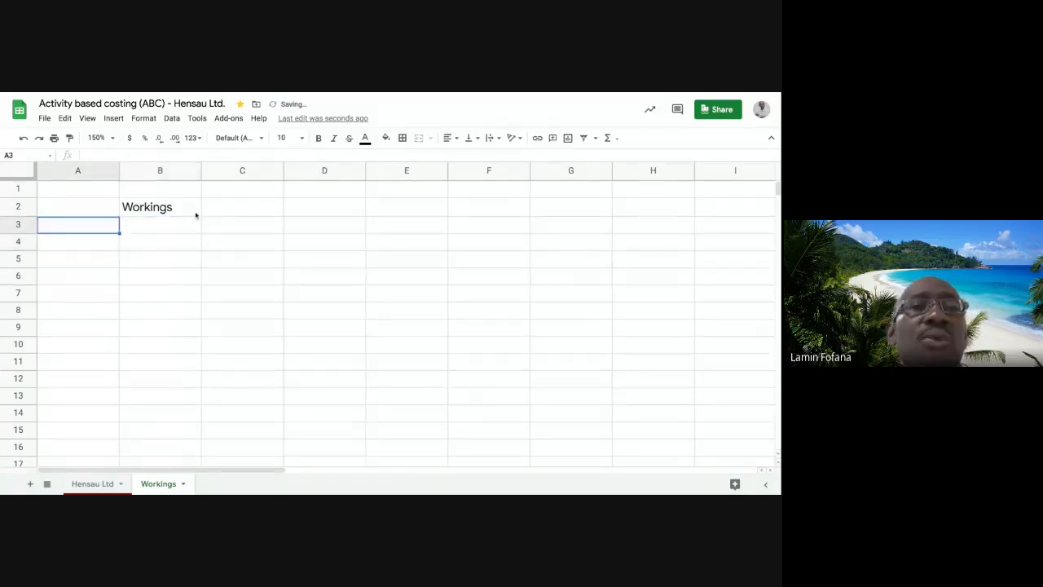
Enter the product column headings X, Y and Z in cells C3, D3 and E3 of the Workings sheet
click(218, 228)
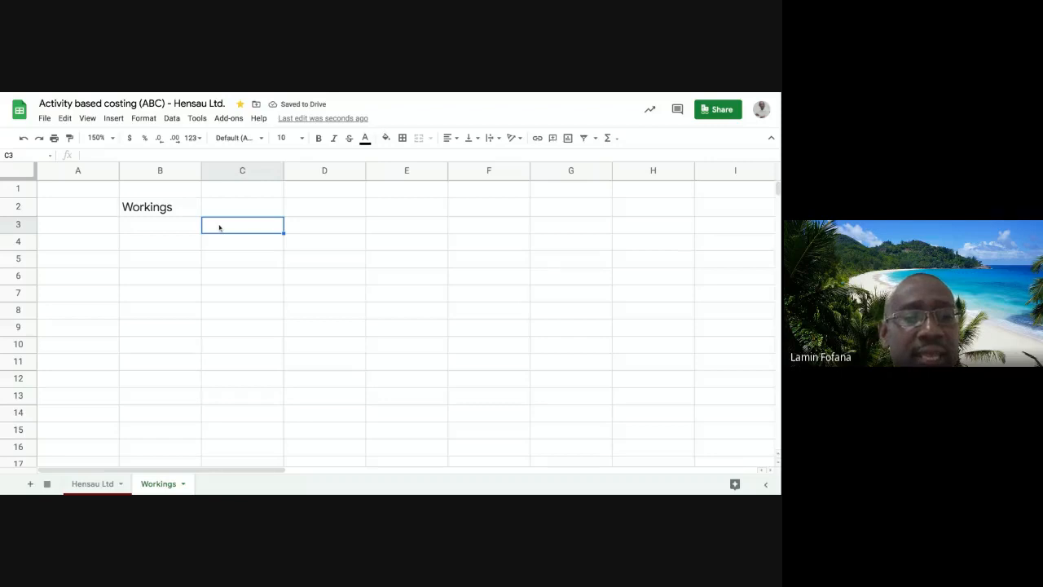
text(x)
key(Tab)
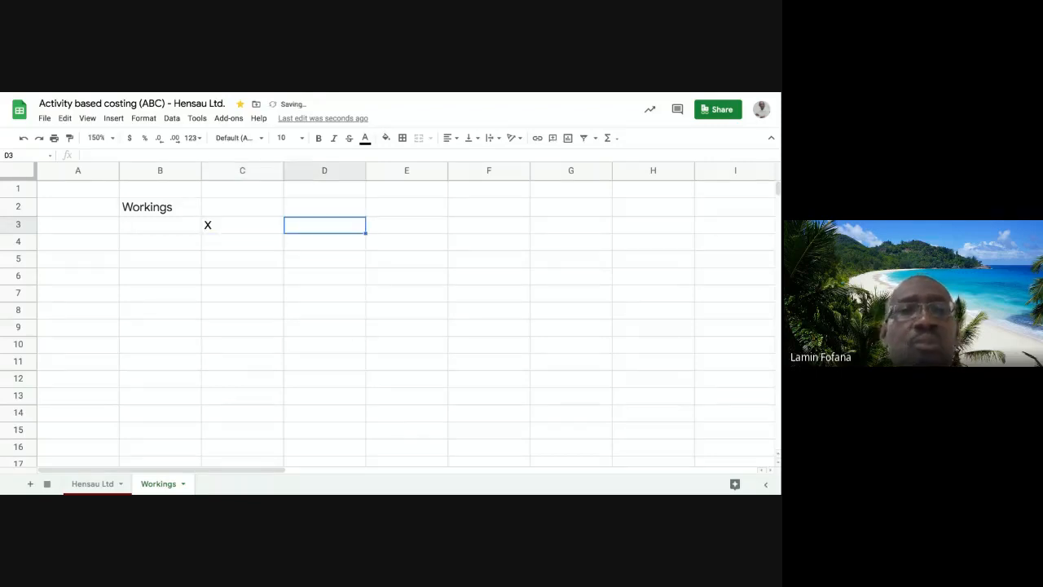
text(Y)
key(Tab)
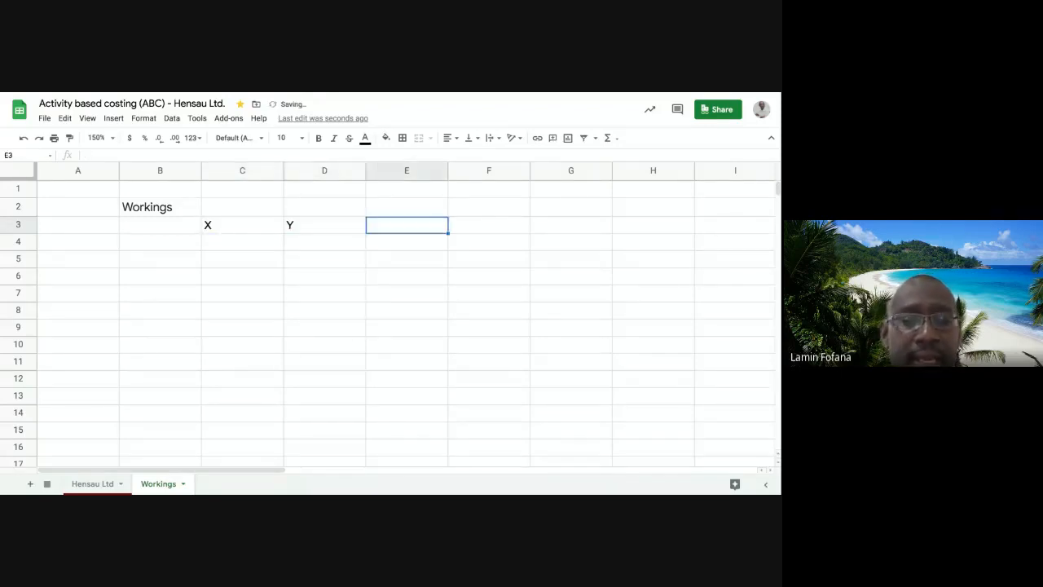
text(Z)
key(Return)
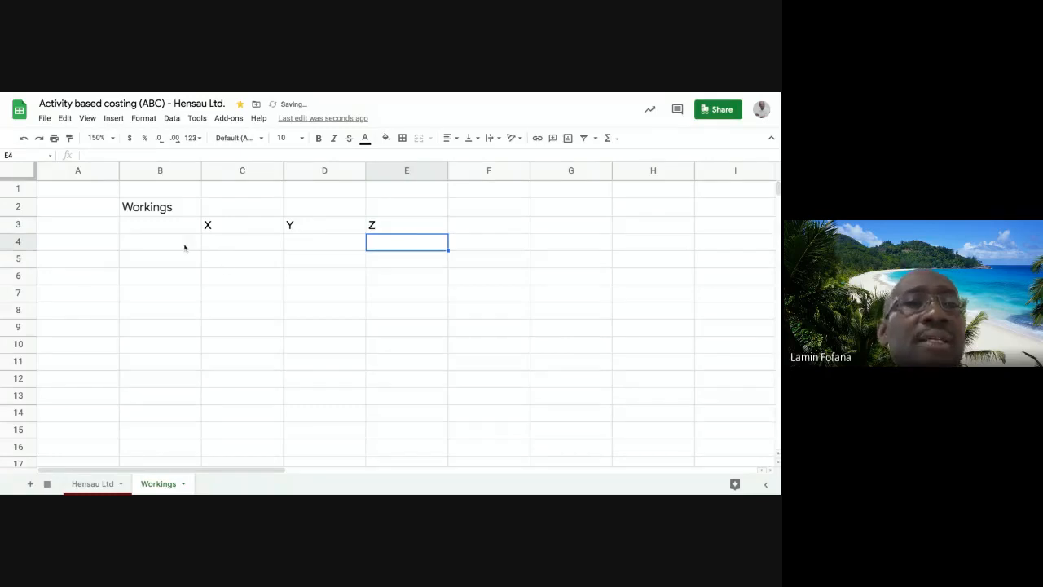
Enter the row label "No of units" in cell B4 of the Workings sheet
click(184, 246)
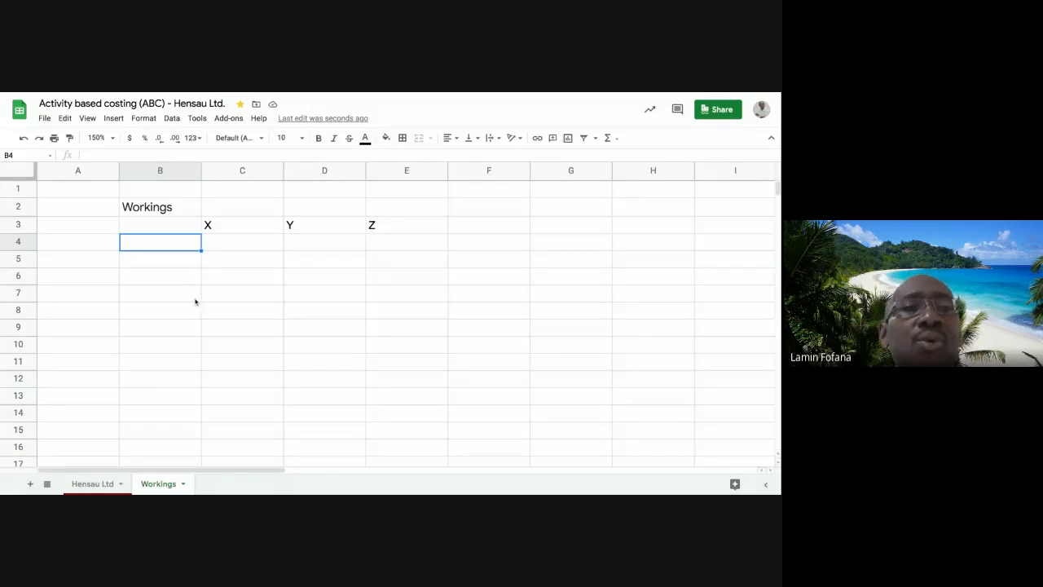
text(no)
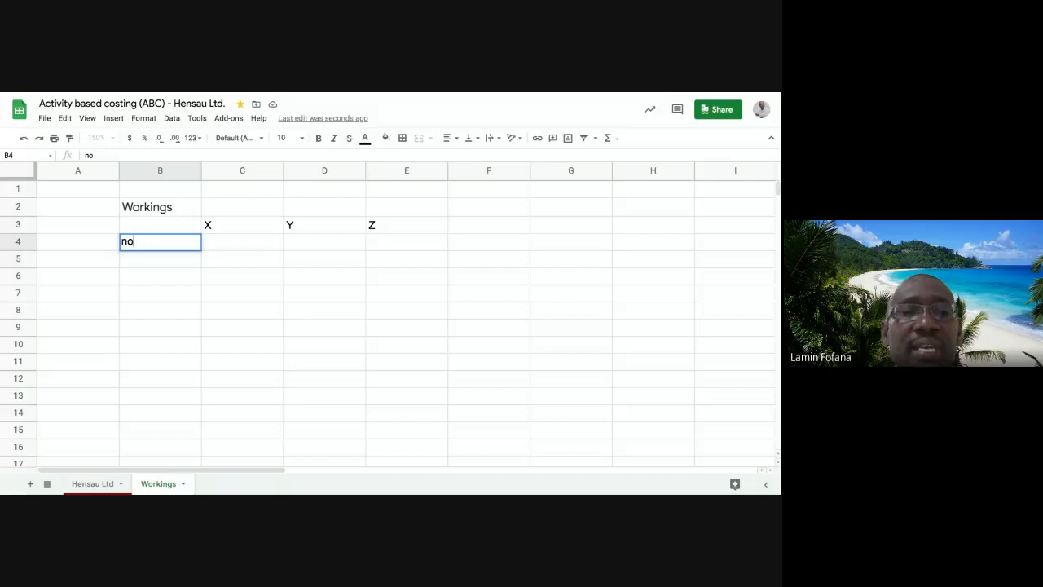
key(Escape)
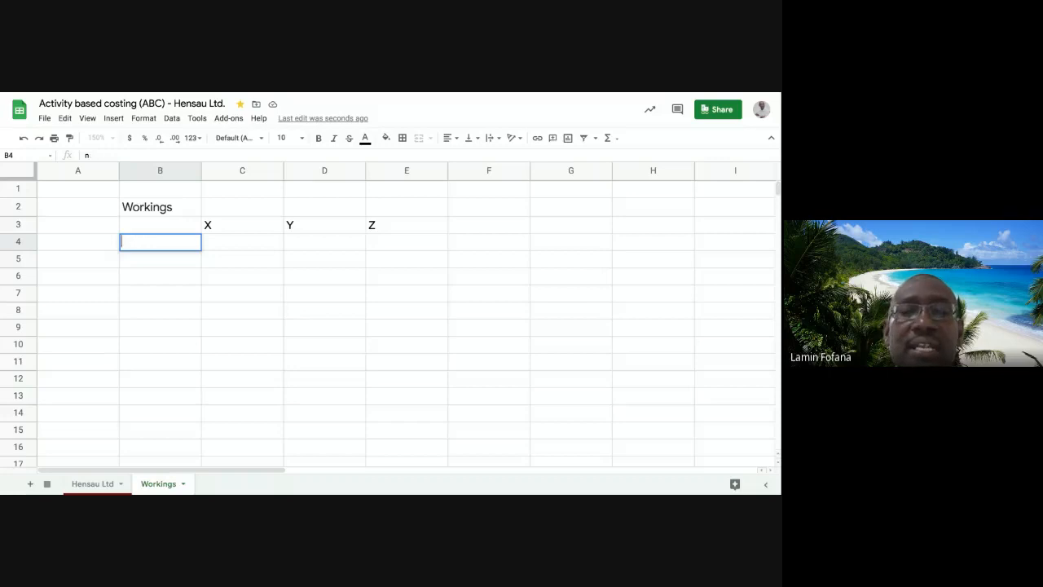
text(No of )
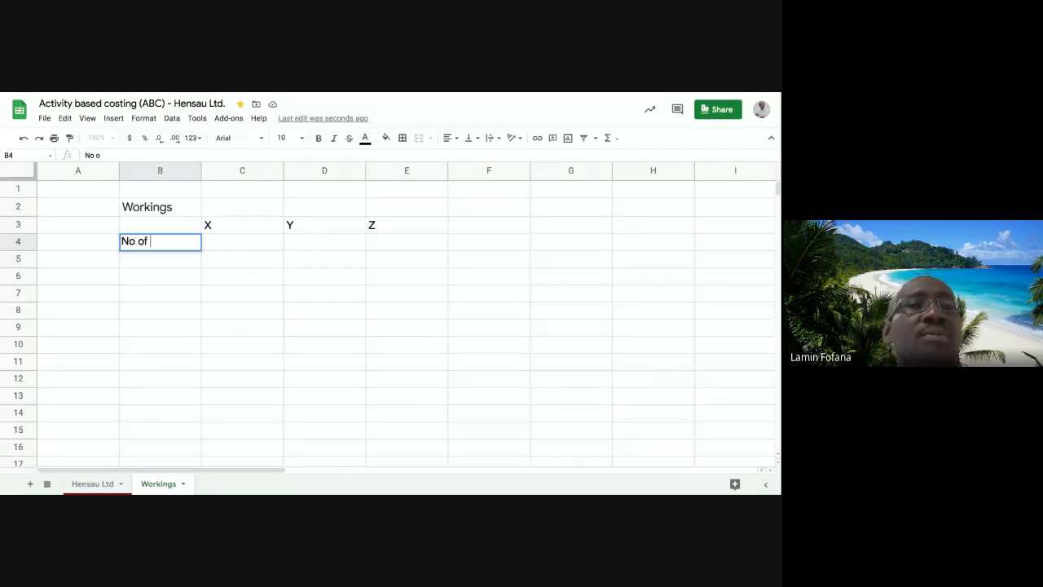
text(units)
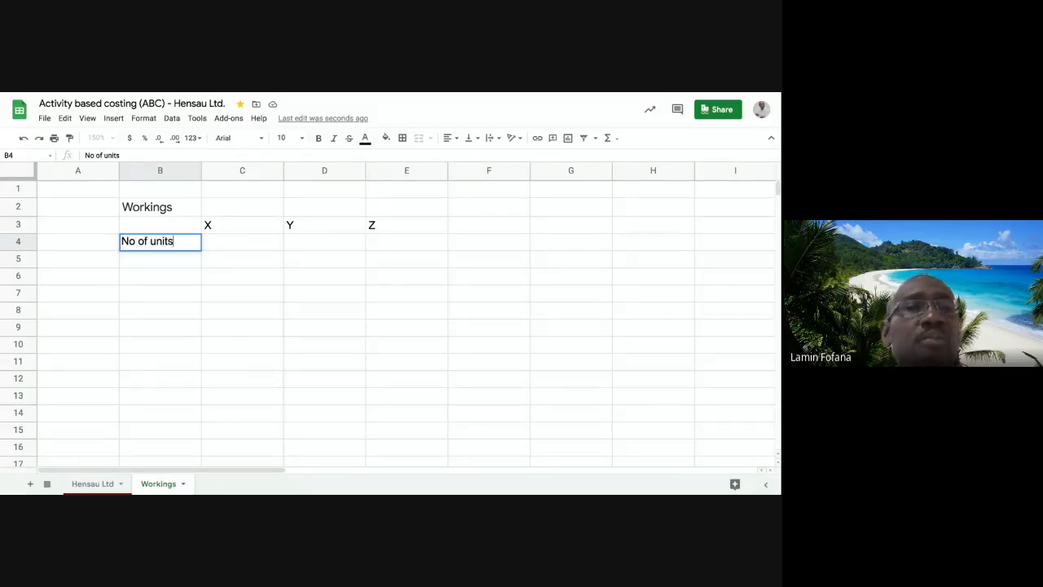
key(Tab)
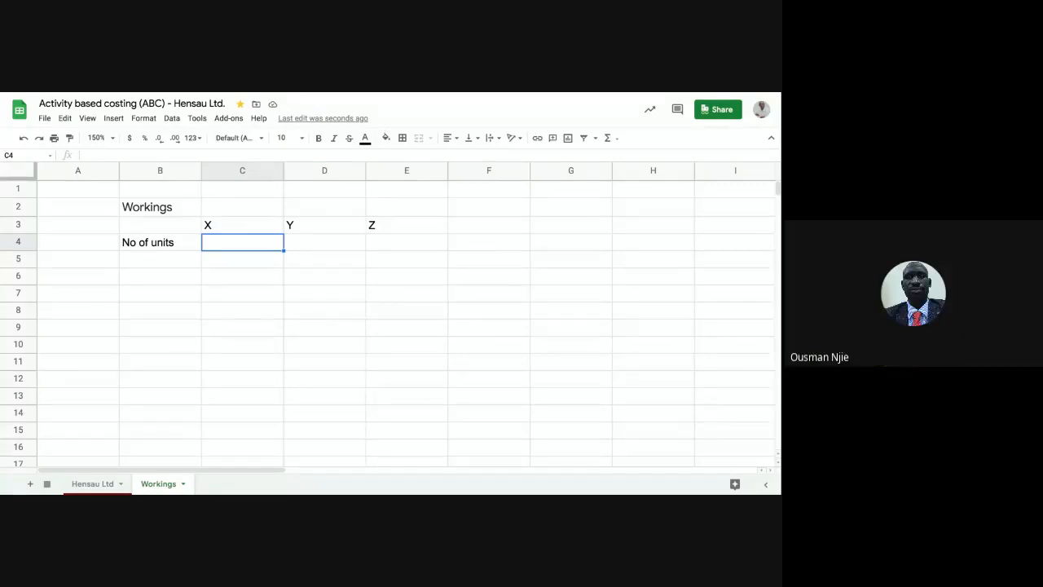
Enter the number of units in row 4: 2000 for X and 1500 for Y
text(2000)
key(Tab)
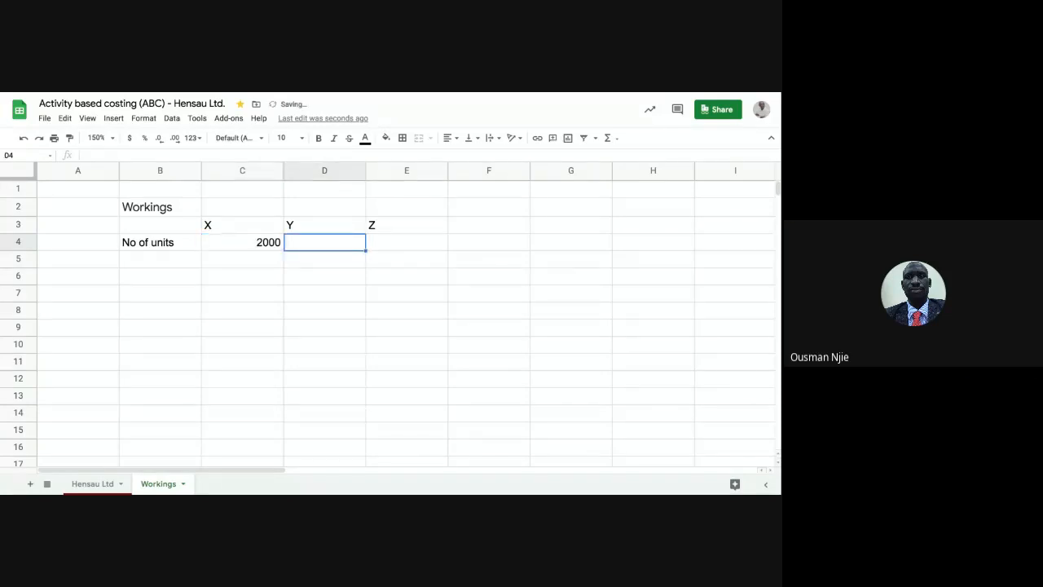
text(1)
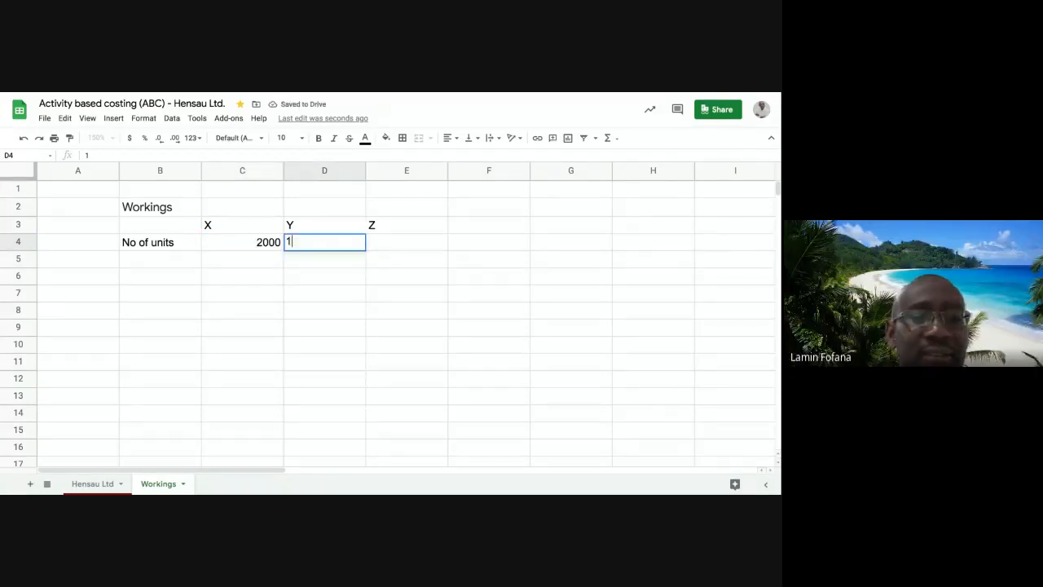
text(500)
key(Tab)
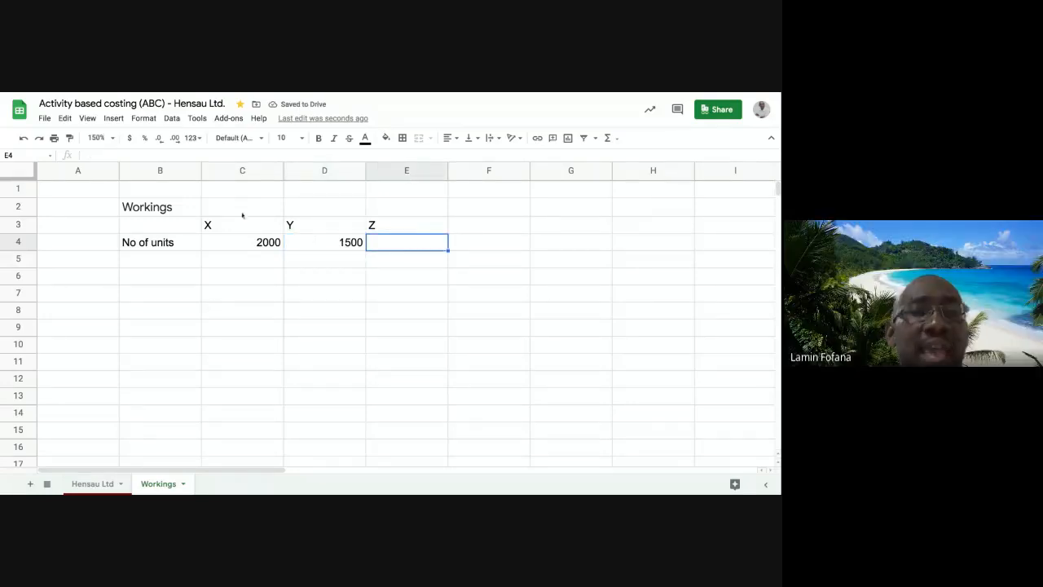
Right-align the contents of columns C to E on the Workings sheet
drag(242, 173, 408, 172)
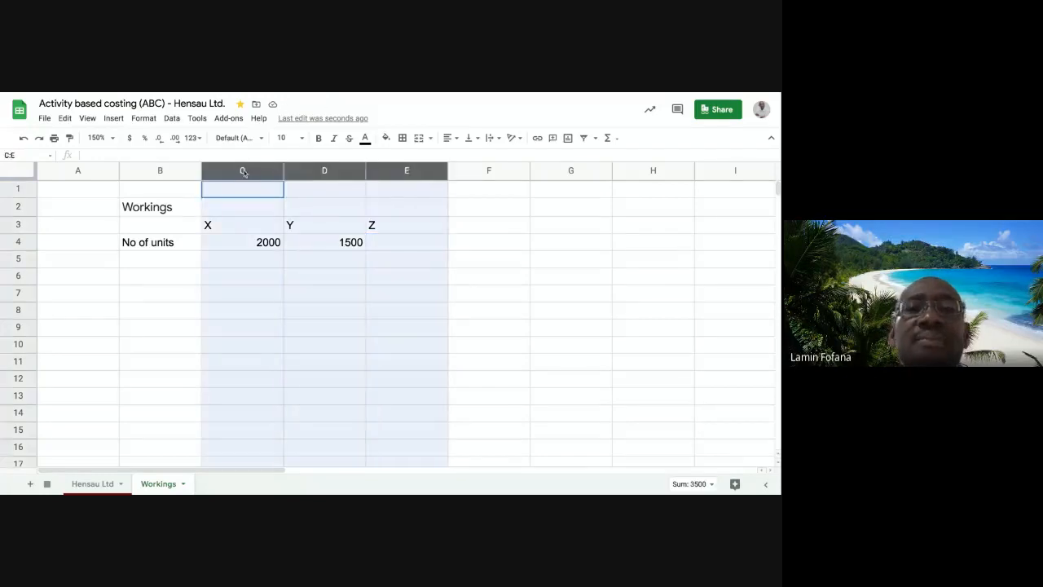
click(454, 138)
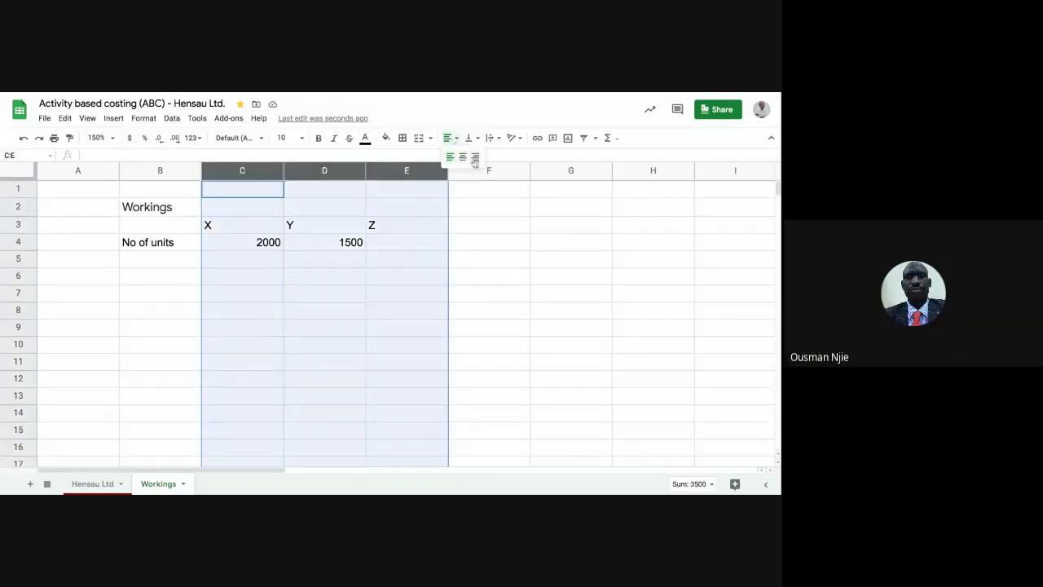
click(472, 156)
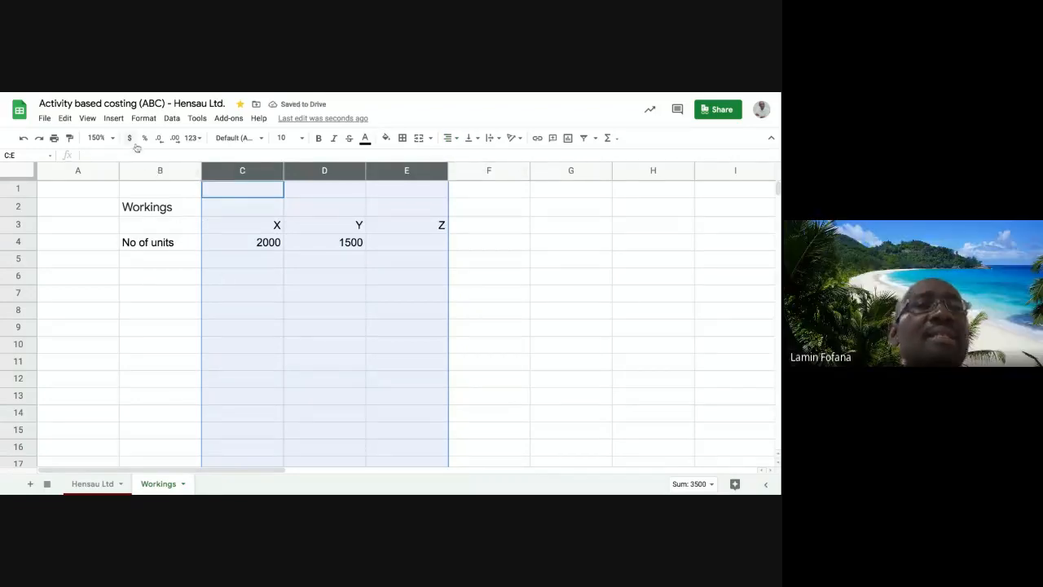
Apply the Financial number format to columns C to E and reduce it to zero decimal places
click(144, 119)
mouse_move(168, 164)
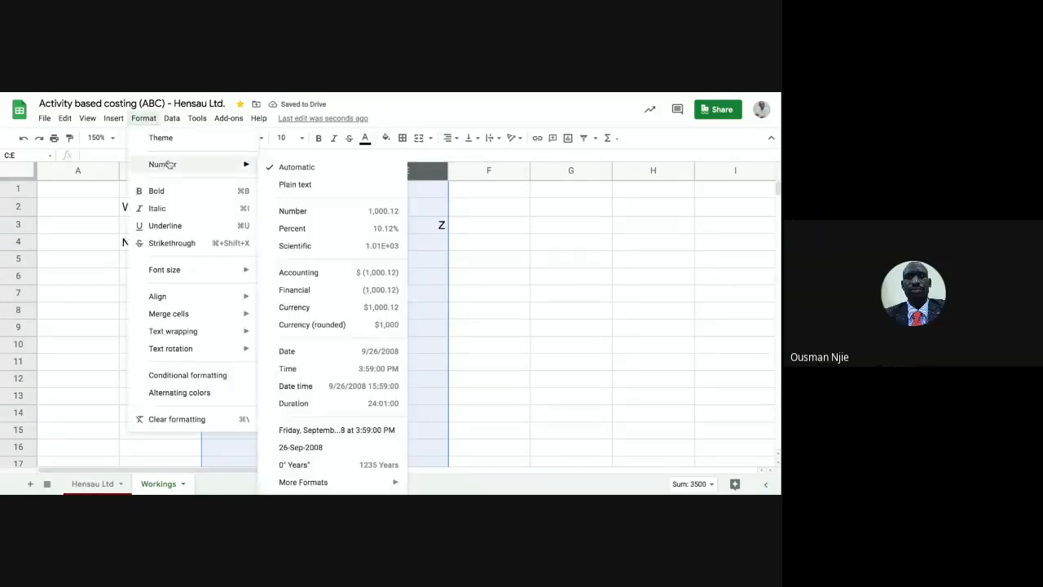
click(310, 291)
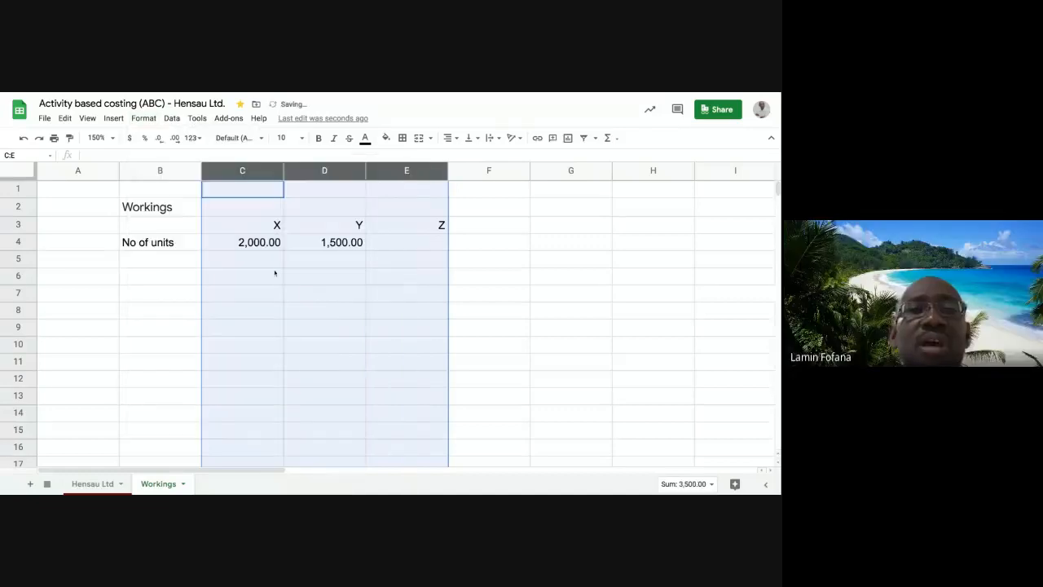
click(161, 140)
click(160, 140)
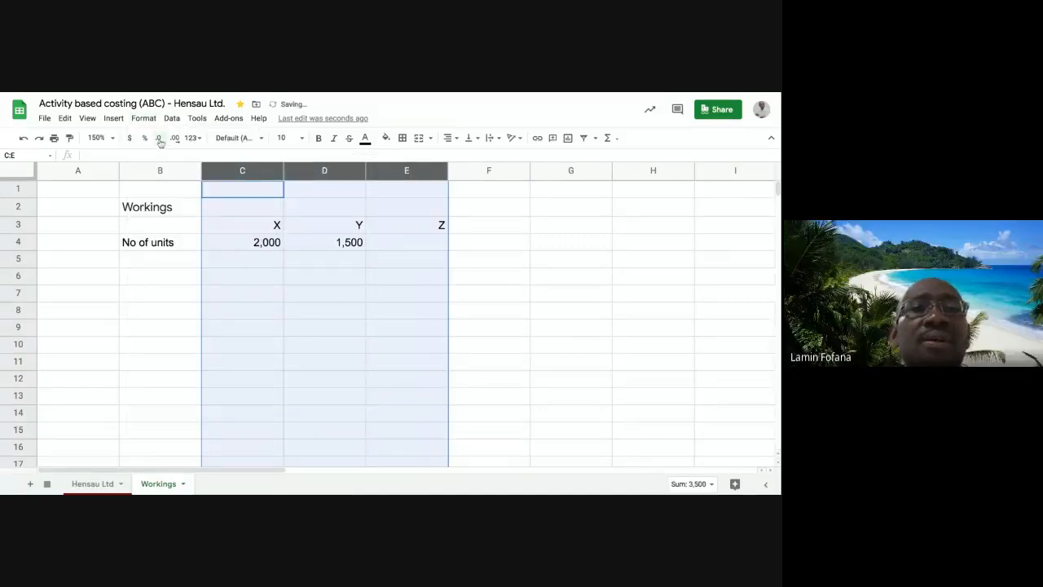
Enter 800 as the number of units for product Z in cell E4
click(290, 244)
click(277, 243)
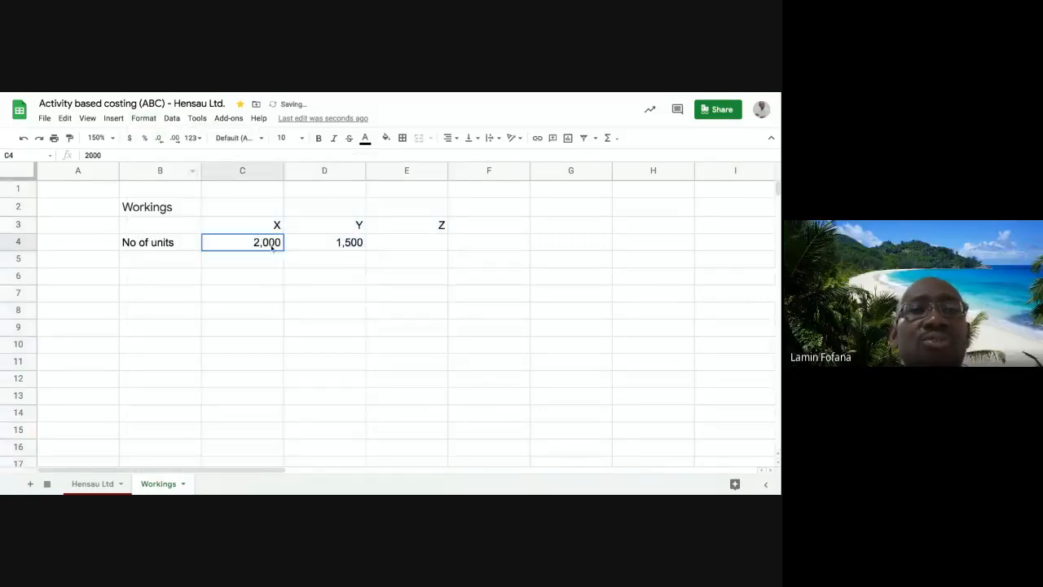
click(341, 250)
click(408, 255)
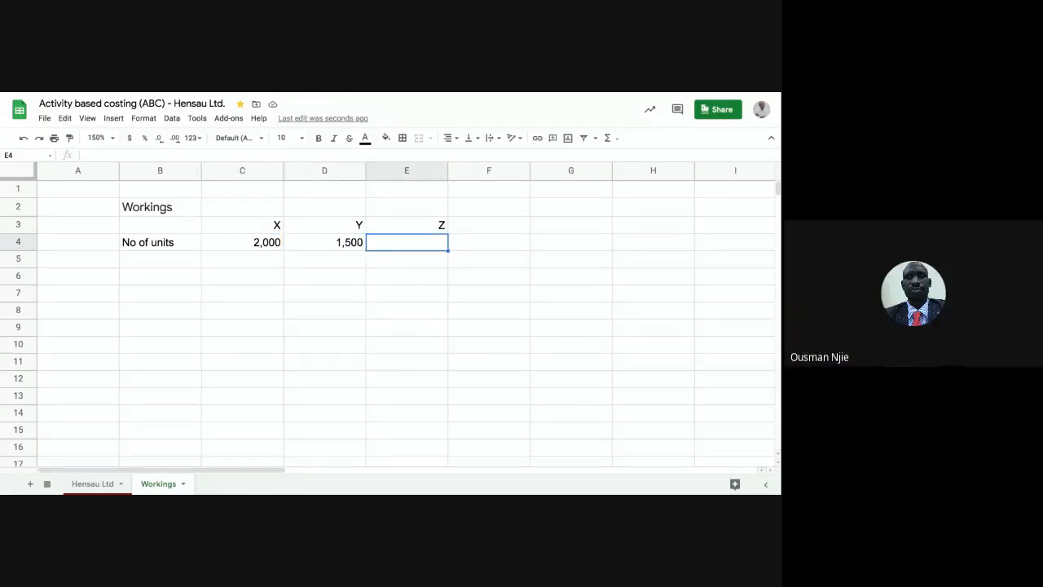
text(800)
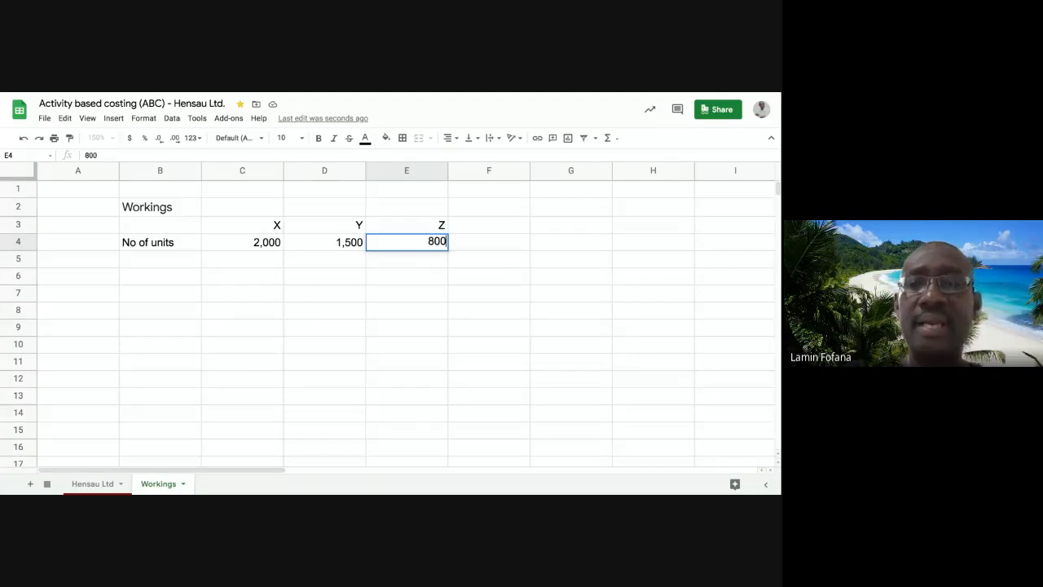
key(Return)
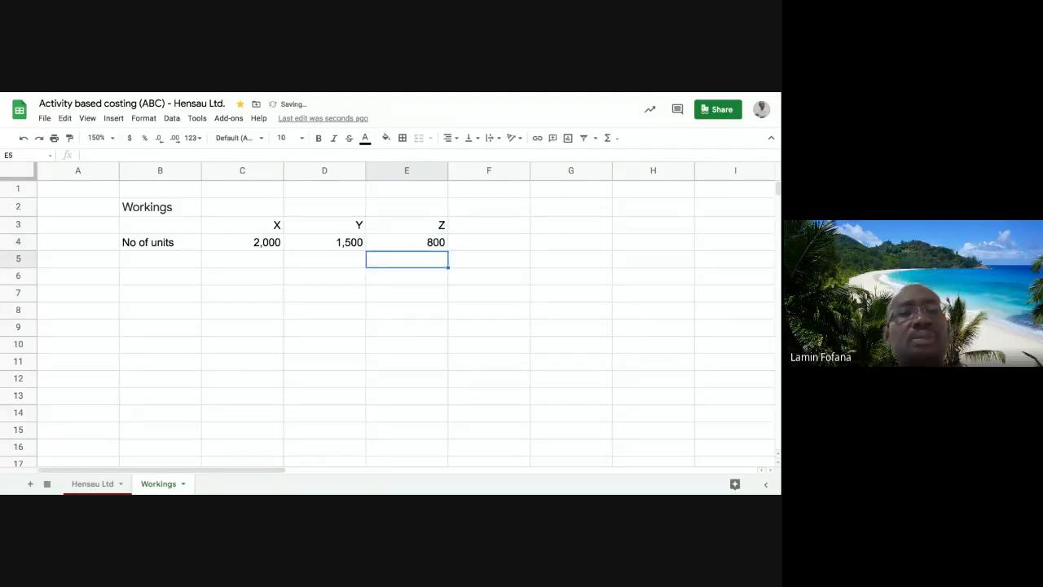
Label cell B5 of the Workings sheet "Labour in Mins."
click(175, 268)
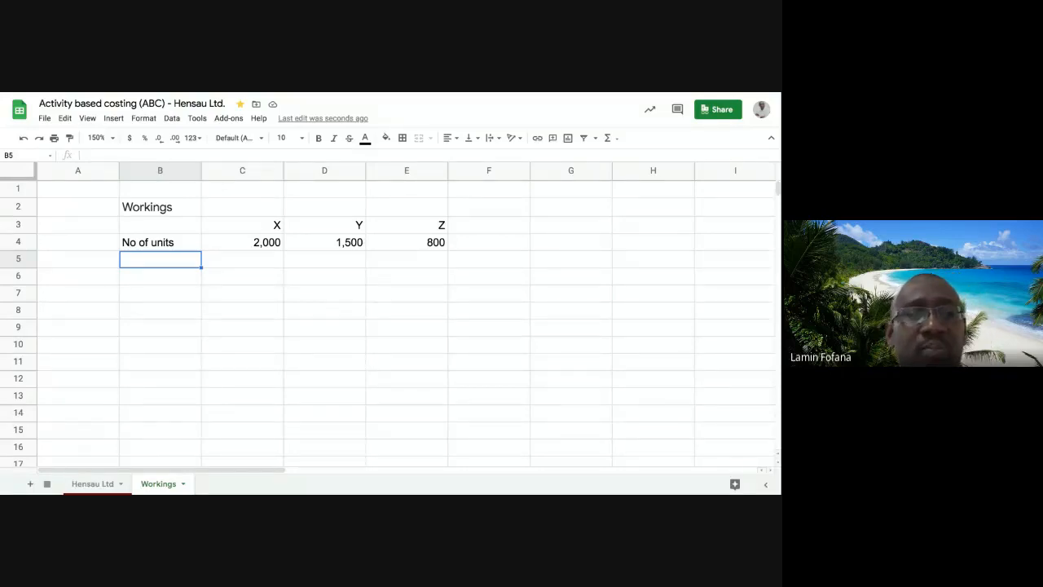
text(Lab)
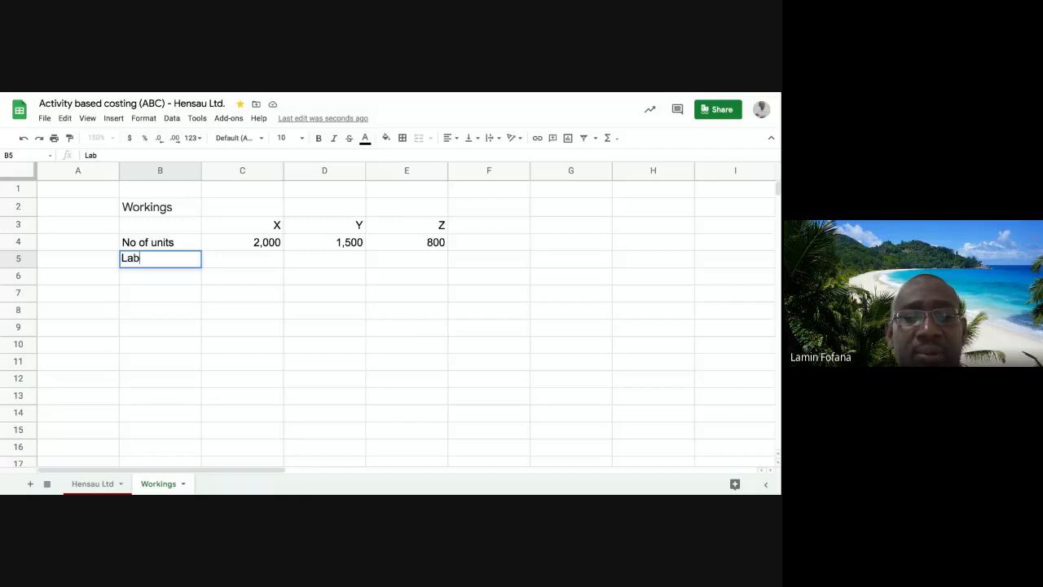
text(our )
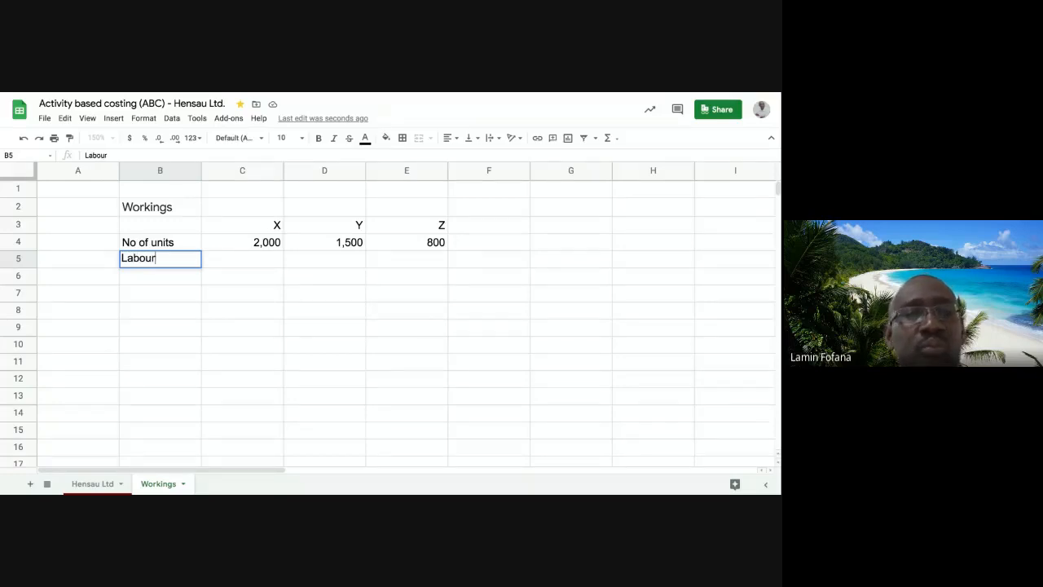
text(in)
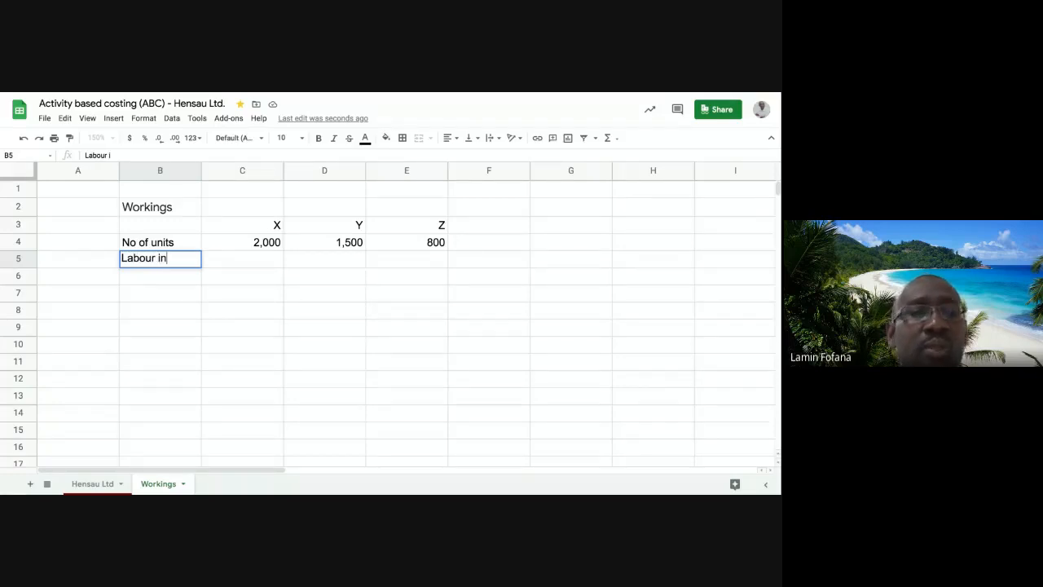
text( Mins.)
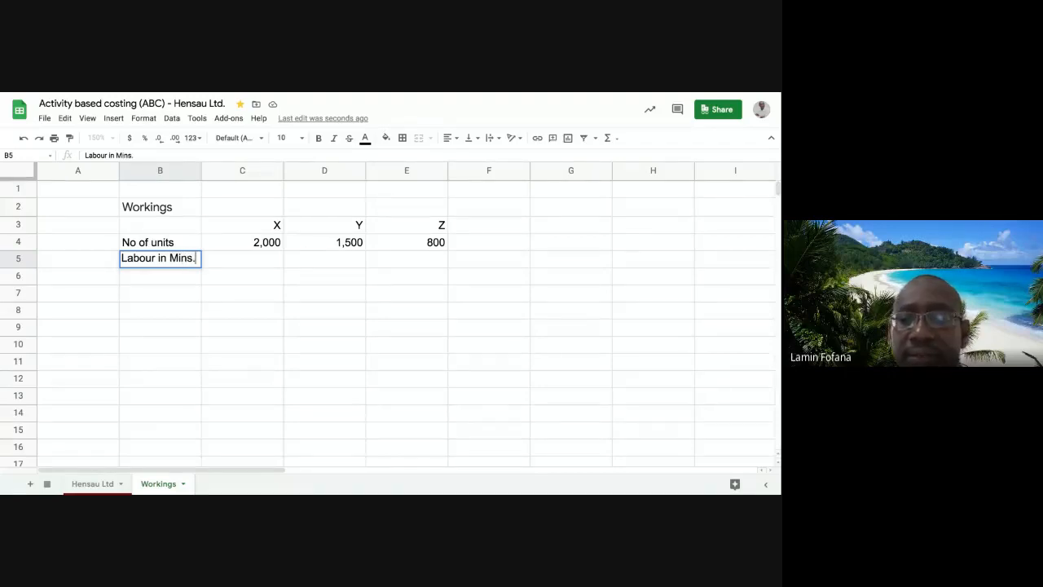
key(Return)
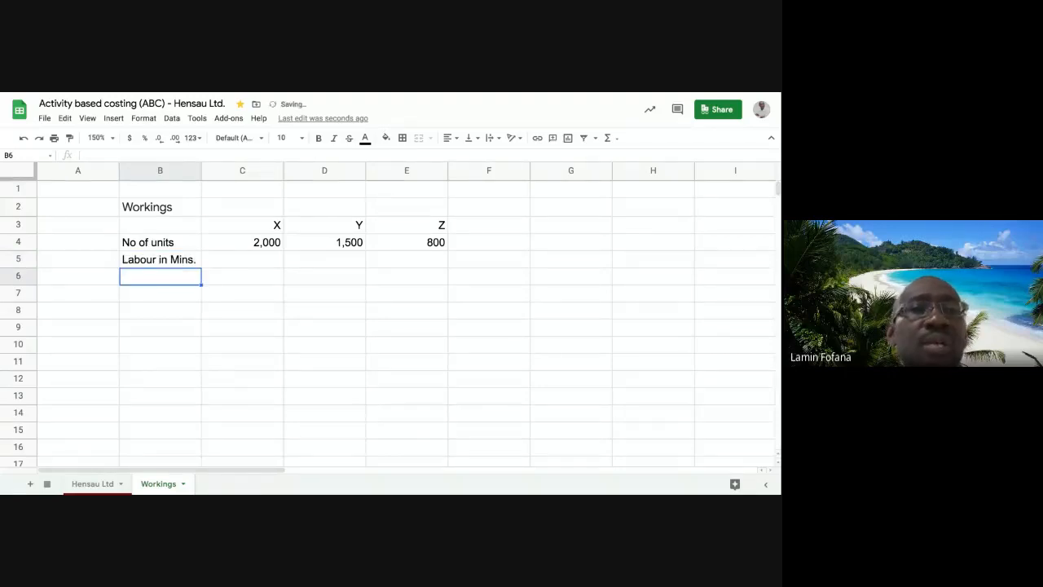
Enter the labour minutes in row 5: 24 for X, 40 for Y and 60 for Z
click(255, 265)
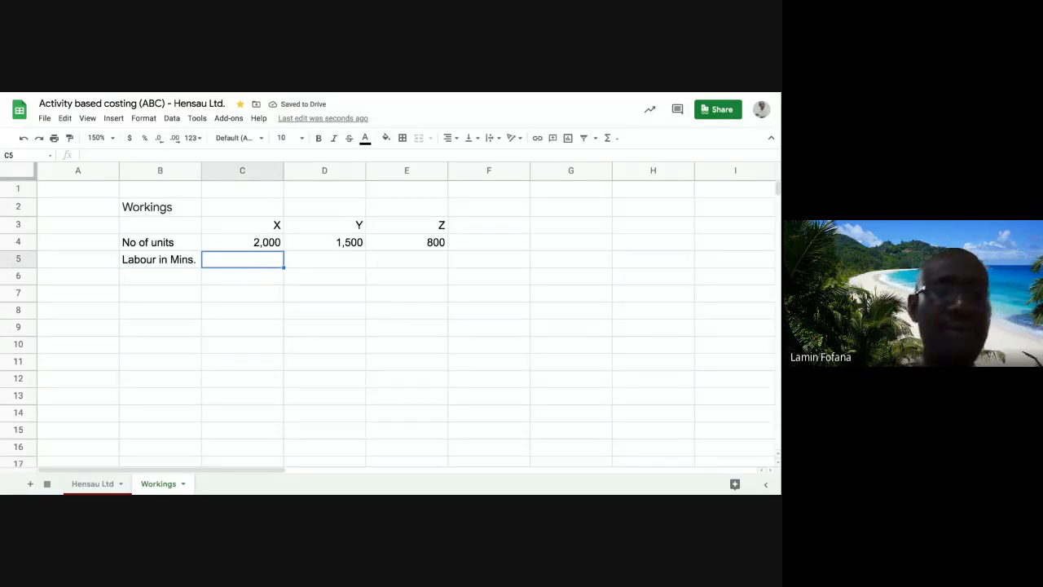
text(24)
key(Tab)
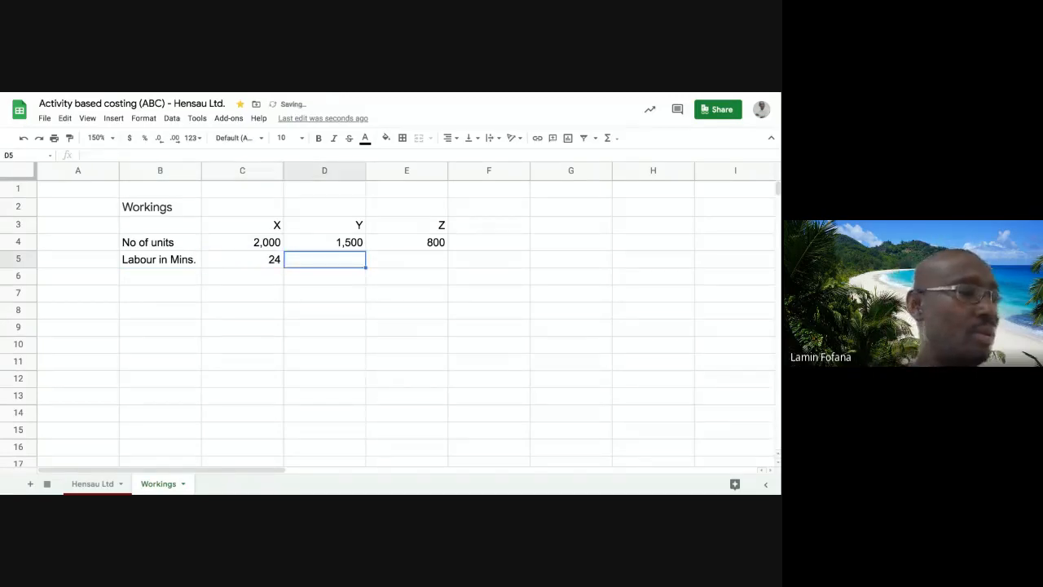
text(40)
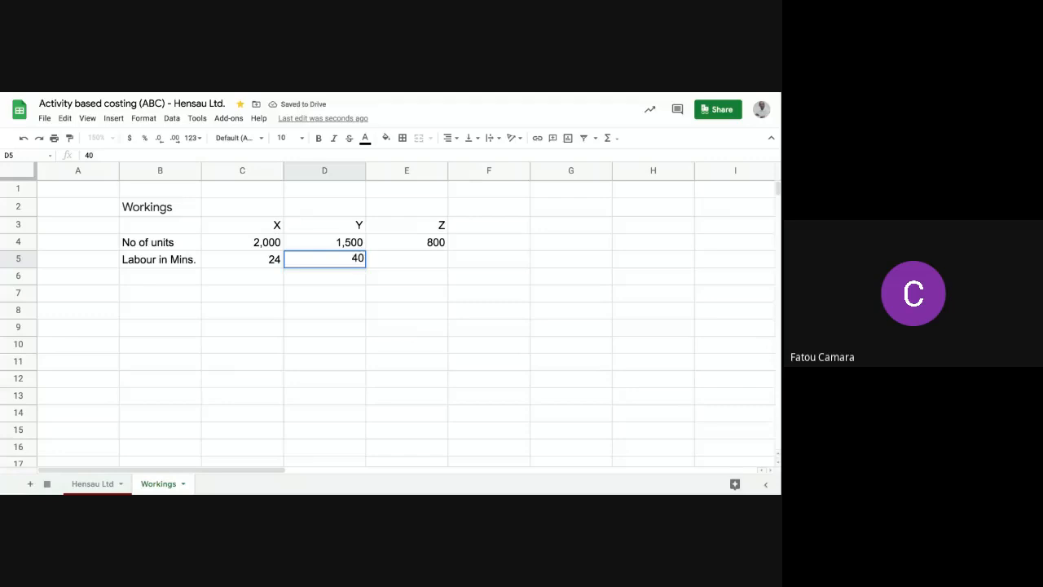
key(Tab)
text(60)
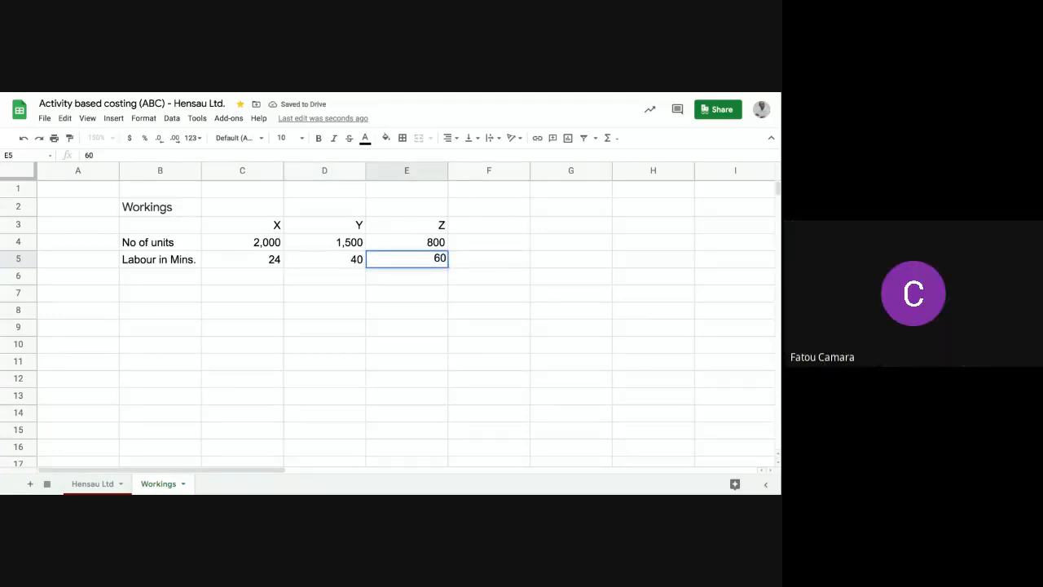
Label cell B6 "No of mins in an hour" and enter 60 for it in cell E6
click(147, 284)
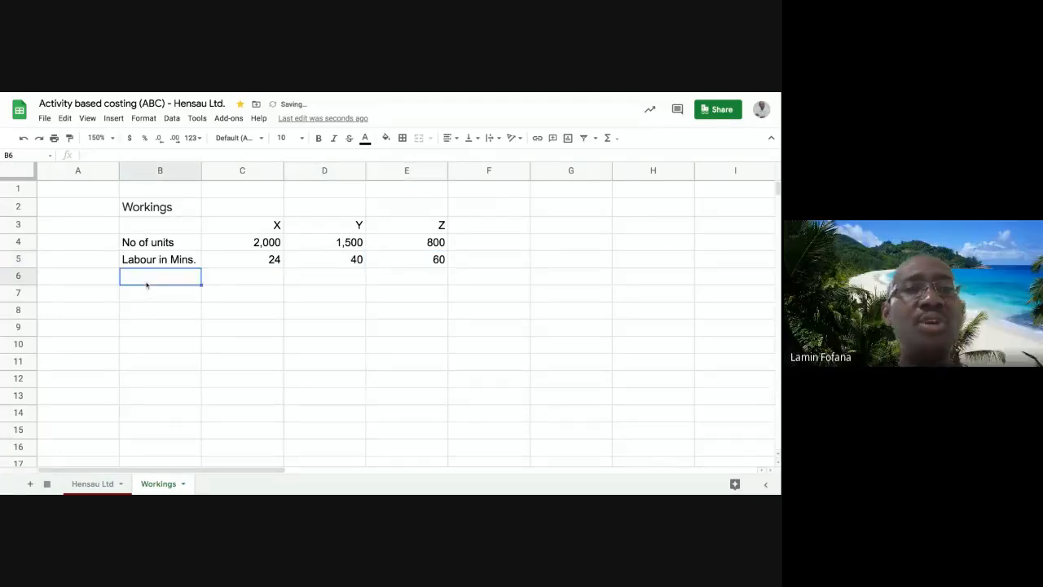
text(No of )
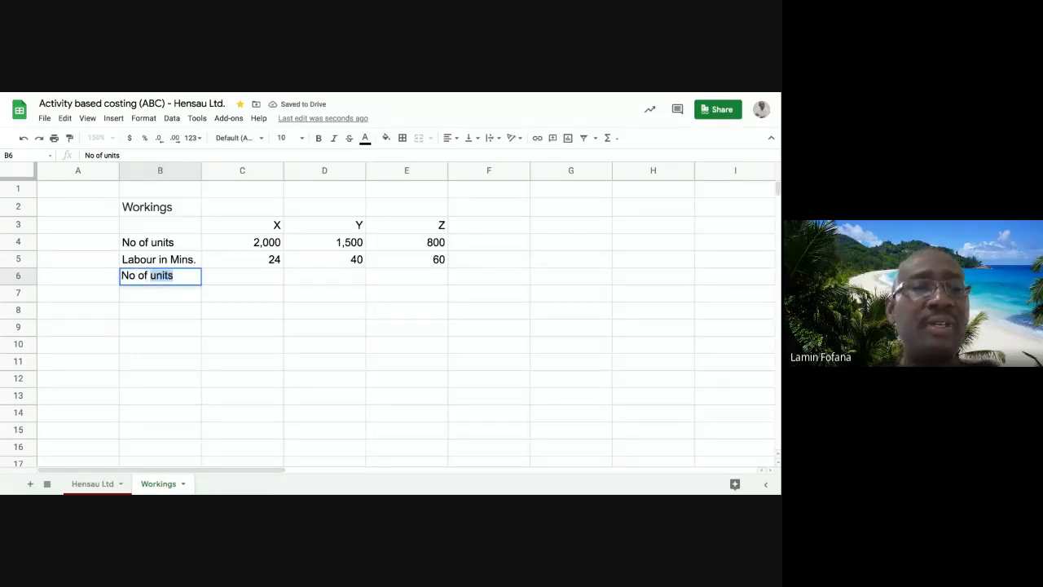
text(mins )
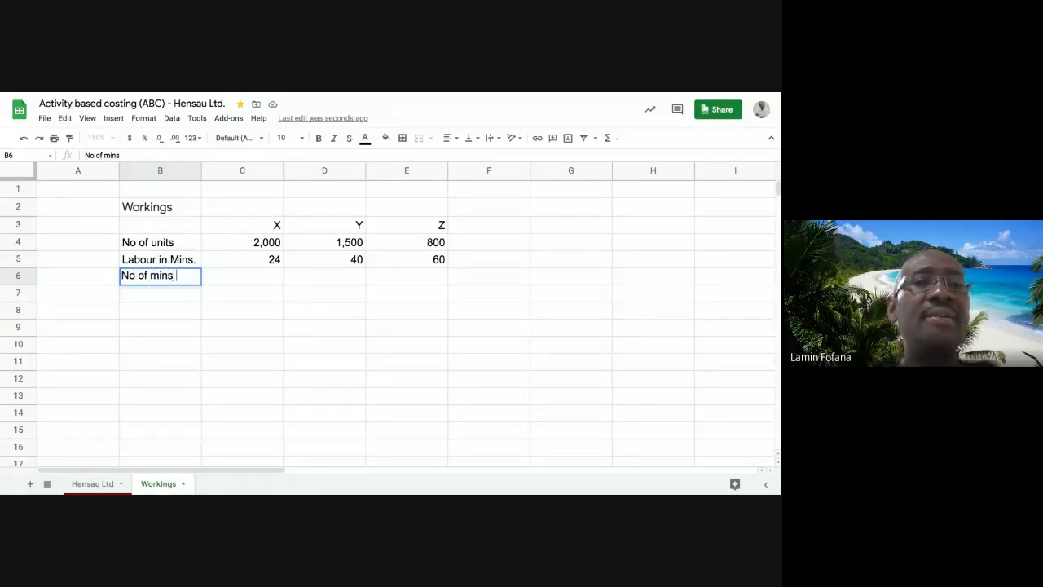
text(in an)
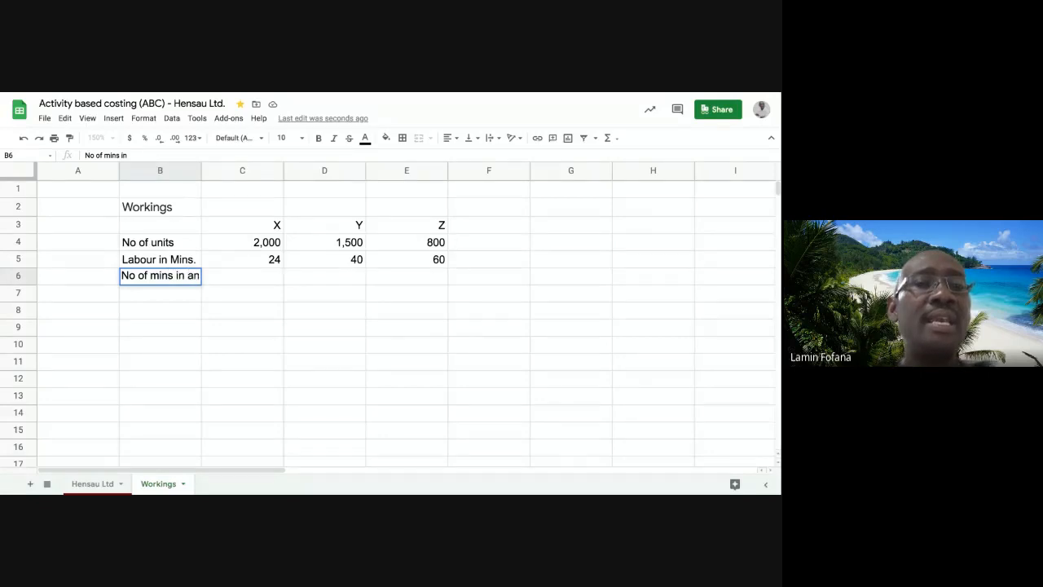
text( hour)
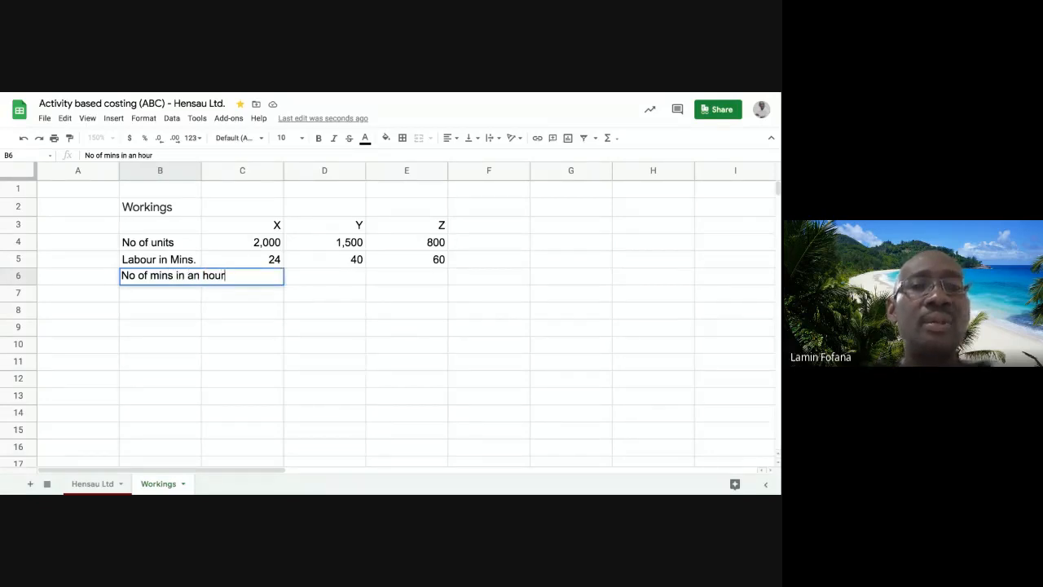
key(Tab)
key(Tab)
key(Tab)
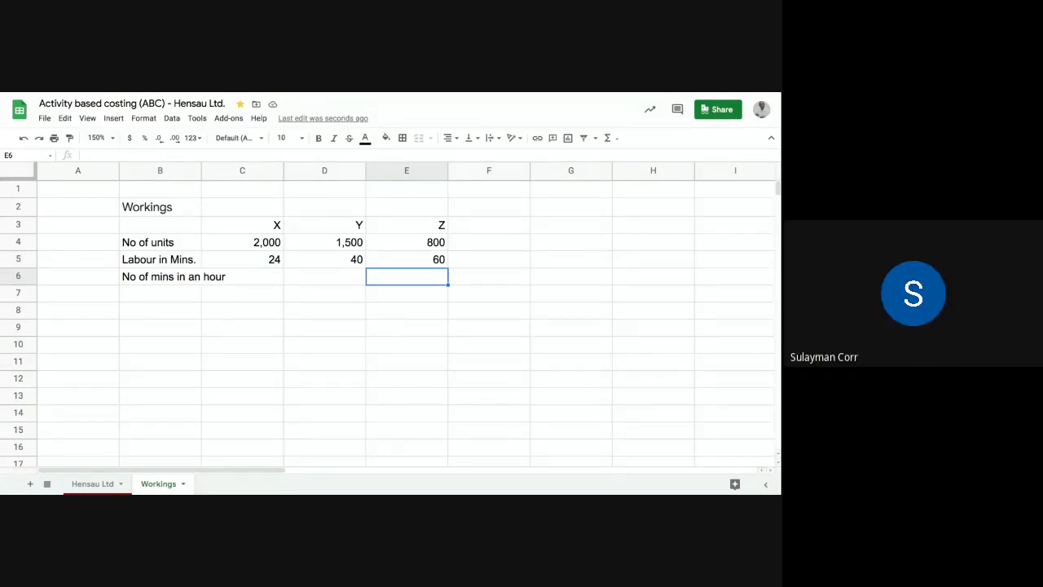
text(60)
key(Return)
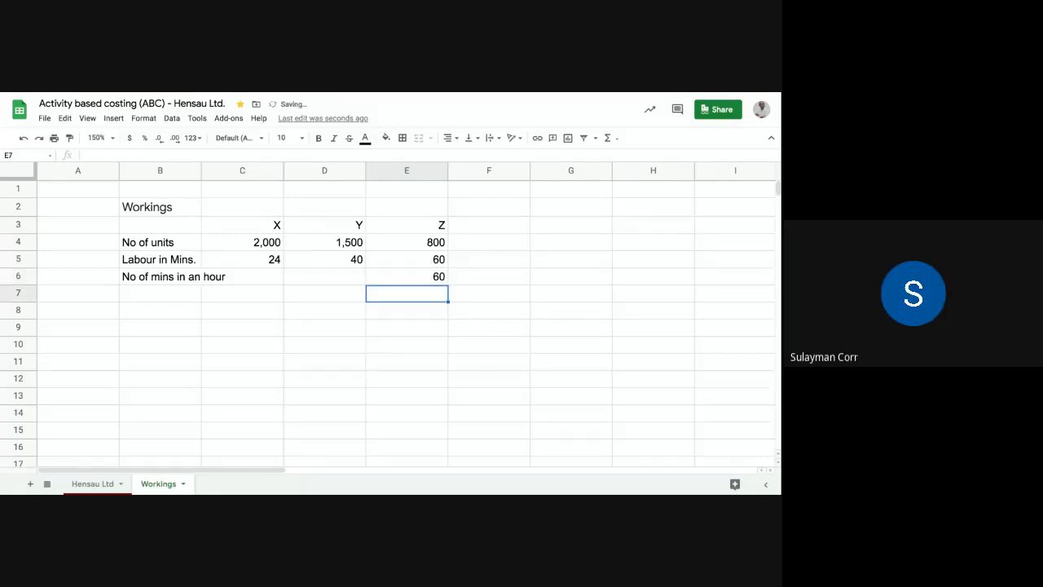
Number the first working 1 in cell A4, widening column B to fit its labels and slightly narrowing column C
drag(202, 170, 278, 170)
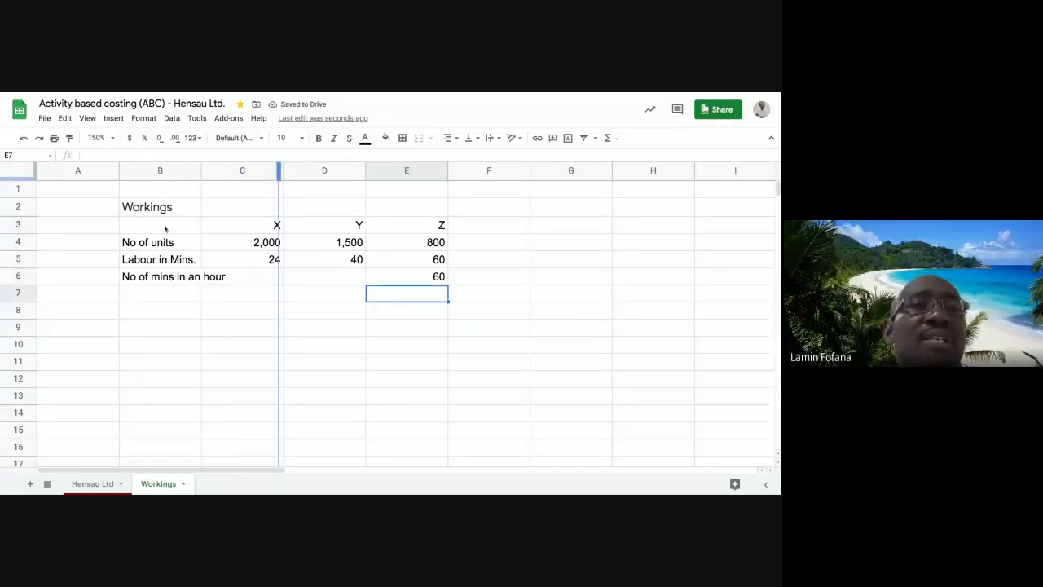
click(99, 245)
text(1)
key(Return)
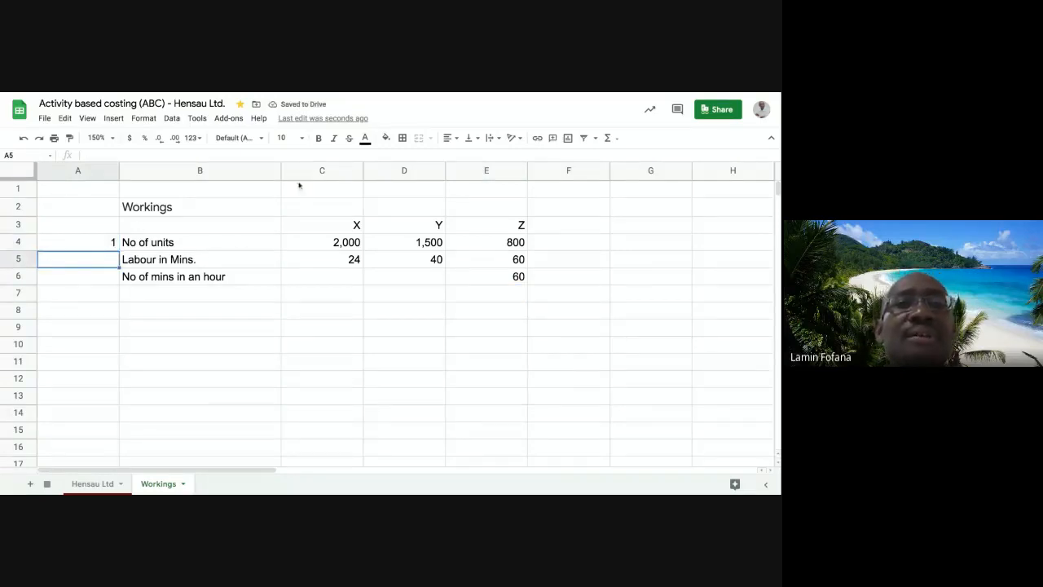
drag(280, 171, 265, 170)
drag(345, 170, 336, 170)
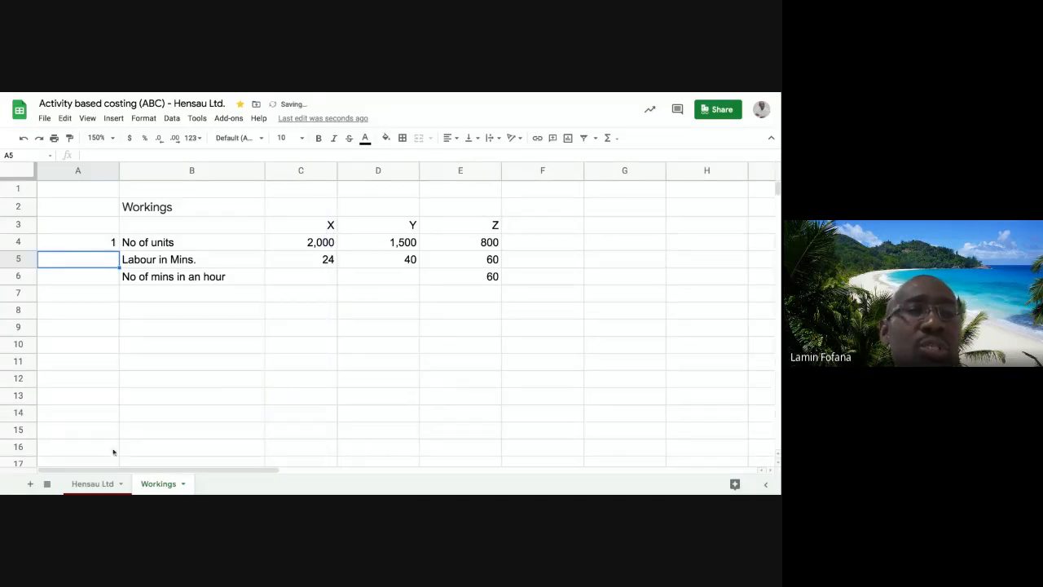
click(95, 484)
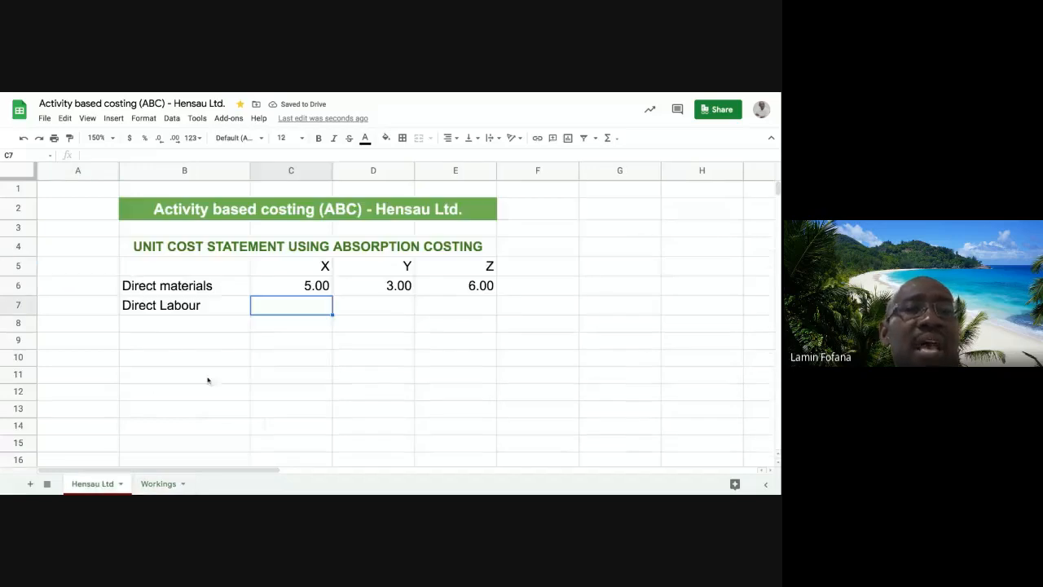
click(277, 324)
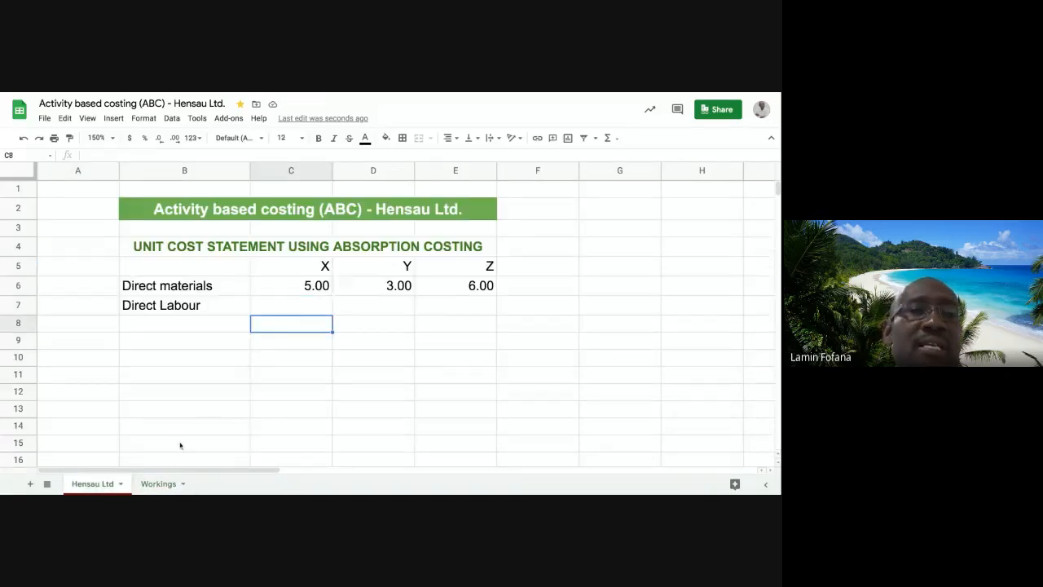
click(159, 484)
Label cell B7 "Labour rate per hour" and enter the rate 4 in cell E7
click(189, 292)
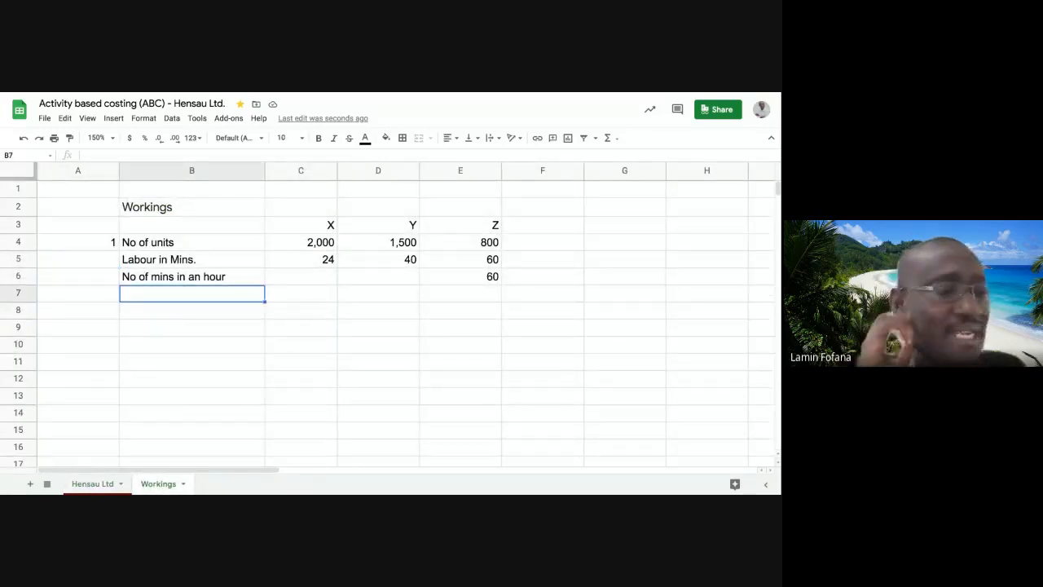
text(La)
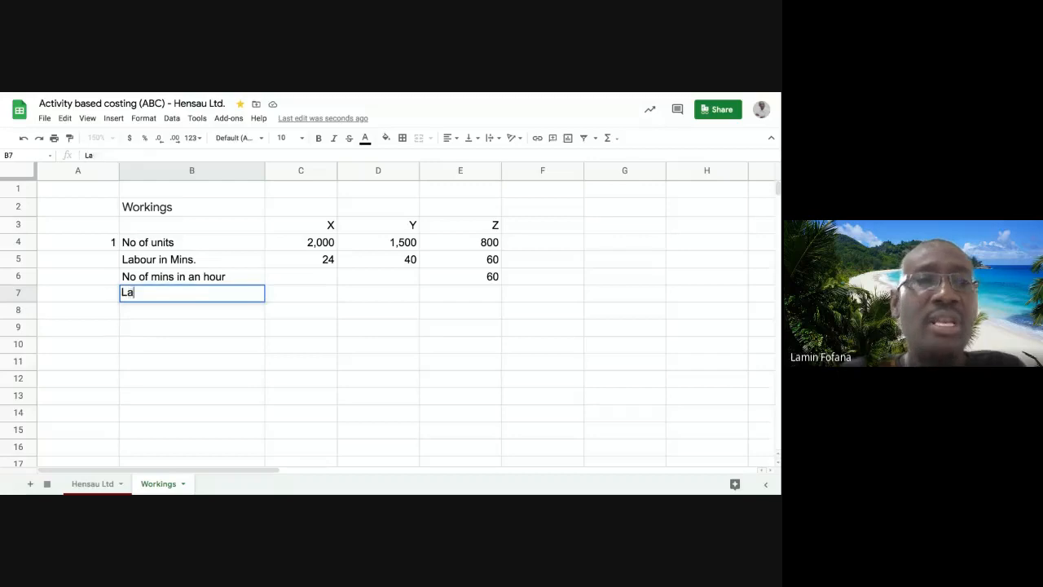
text(b)
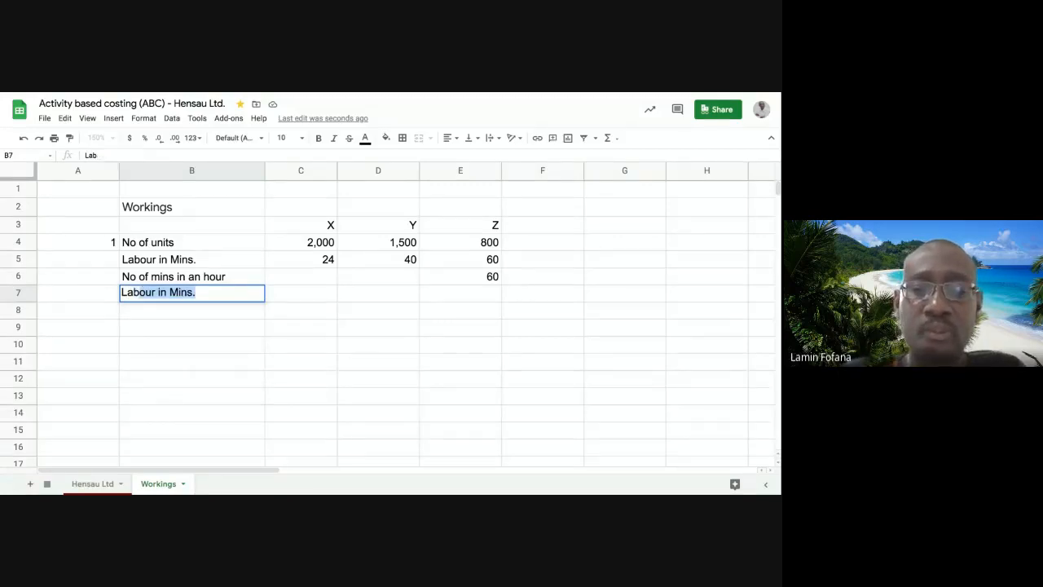
text(our rate)
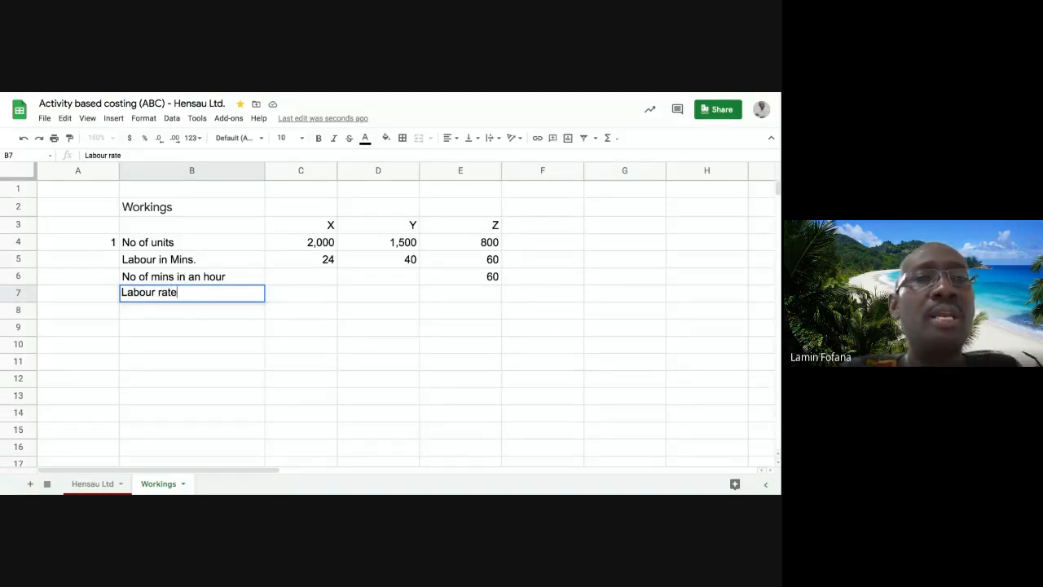
text( per hour)
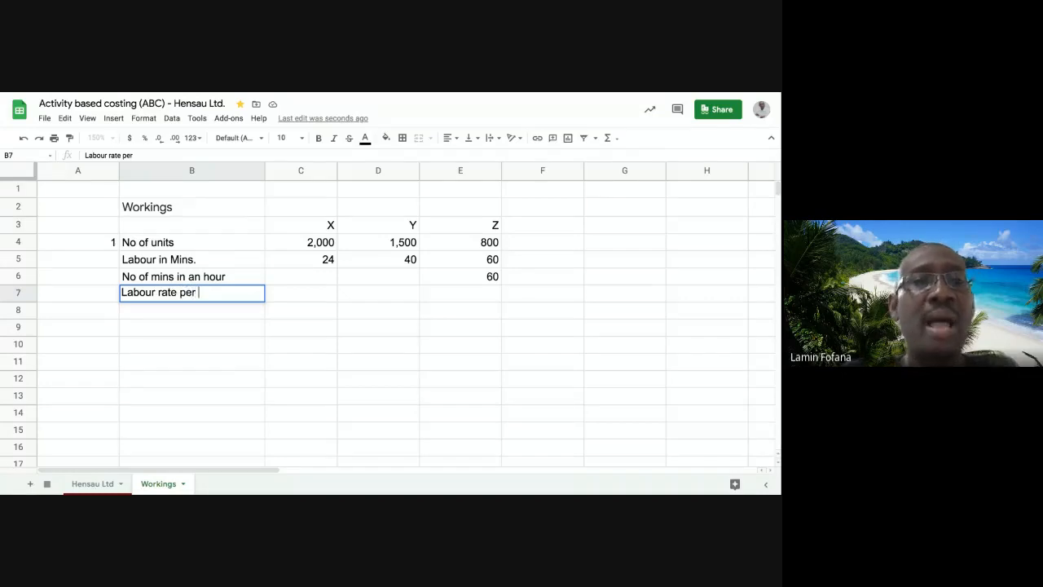
key(Tab)
key(Tab)
key(Tab)
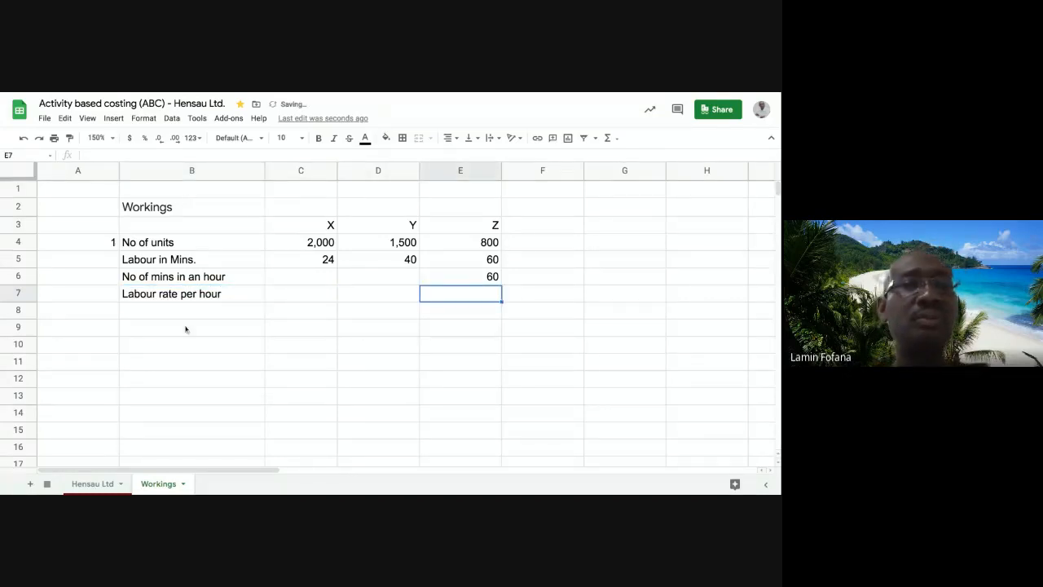
click(190, 295)
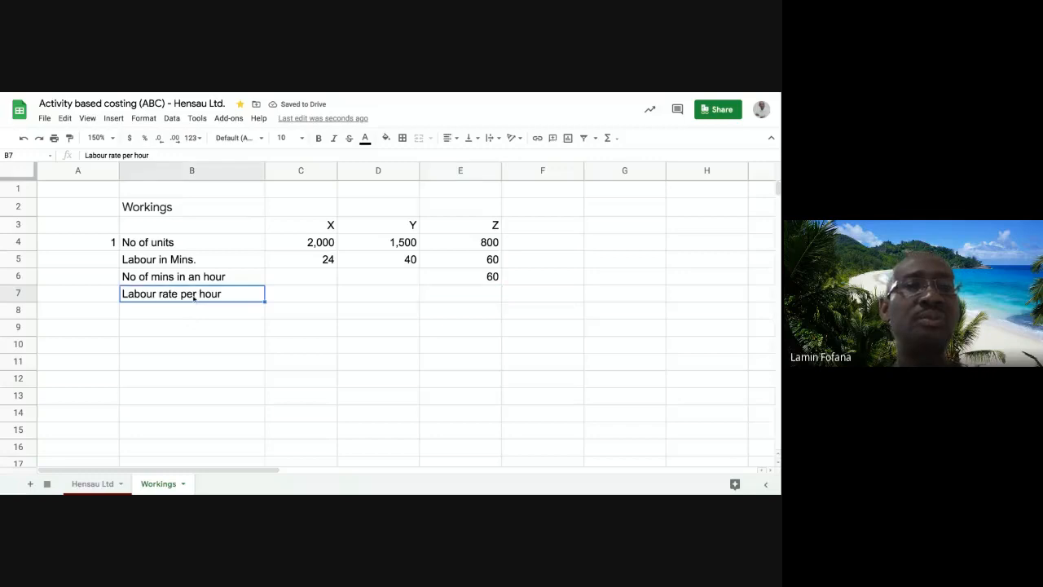
click(485, 298)
text(4)
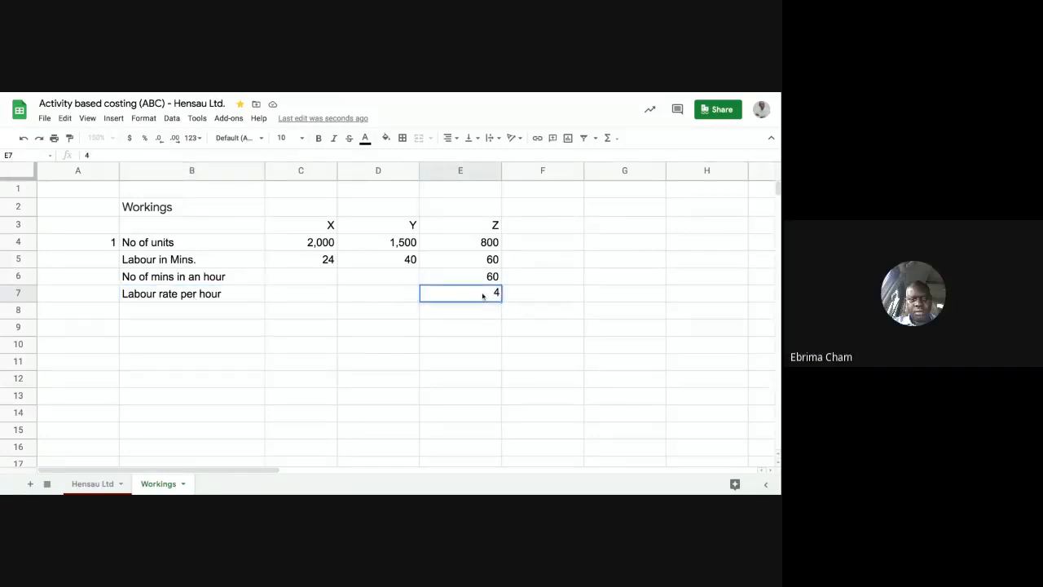
key(Return)
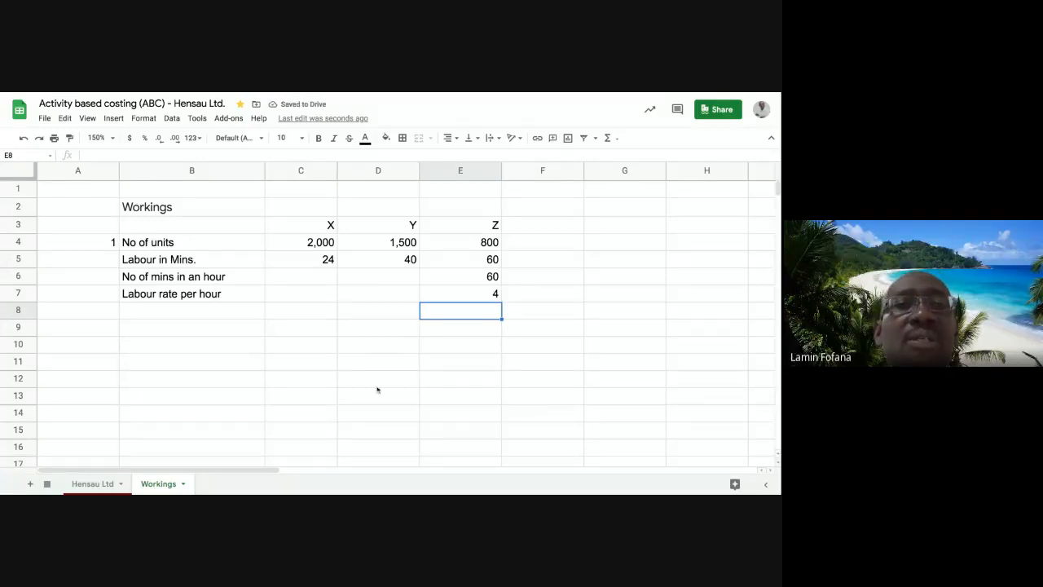
Insert a blank row above the "No of mins in an hour" row
click(13, 277)
right_click(60, 281)
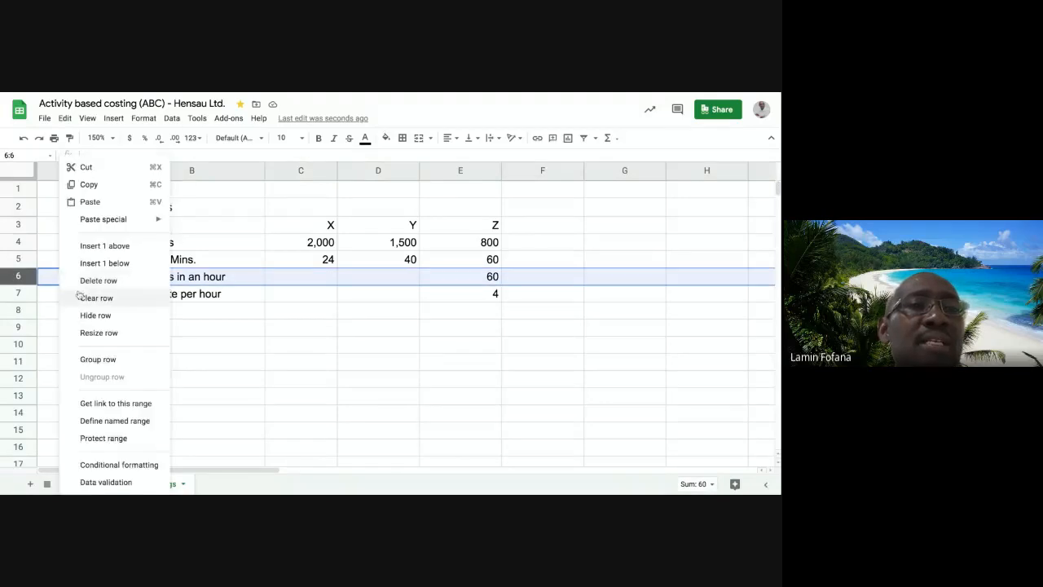
click(104, 245)
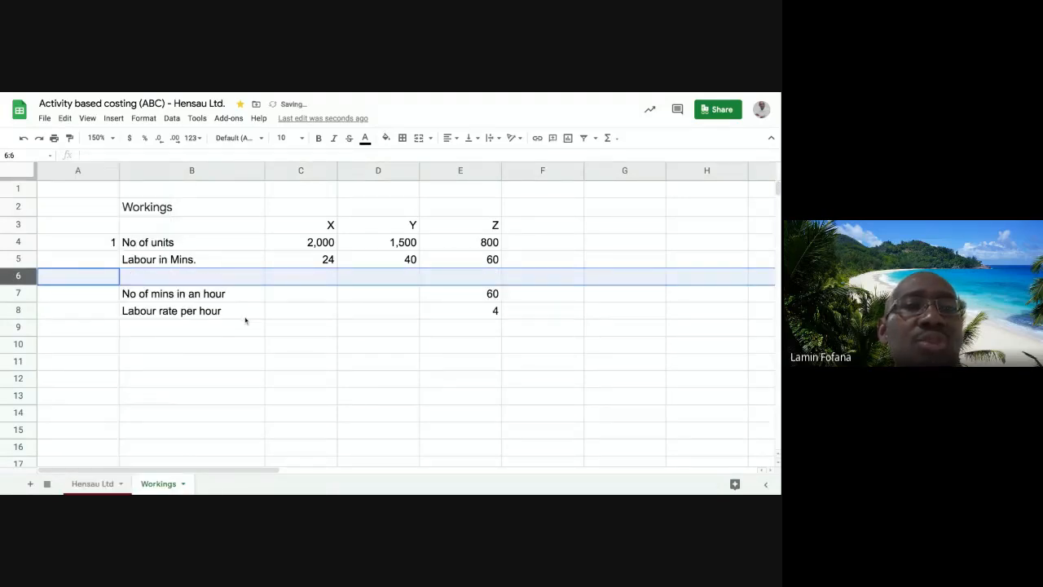
click(245, 313)
click(478, 295)
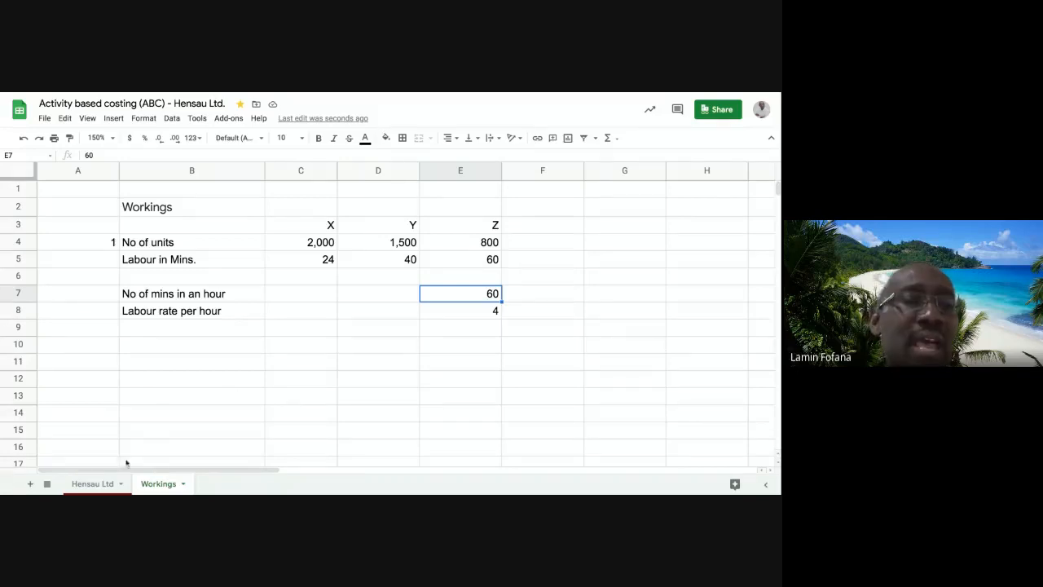
click(92, 484)
click(156, 484)
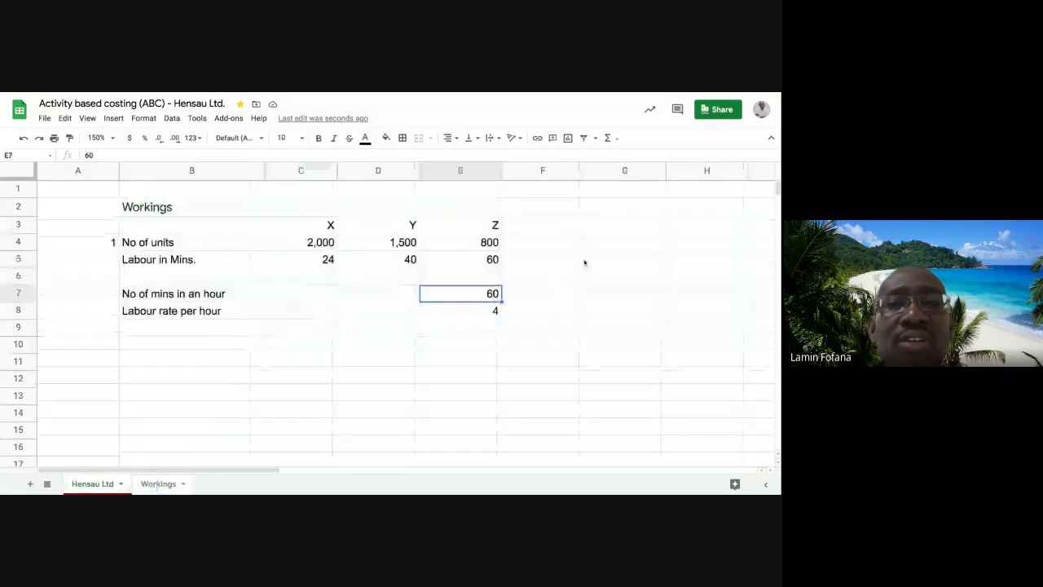
Switch to the Hensau Ltd sheet and select cell C7, the Direct Labour cell for product X
click(97, 486)
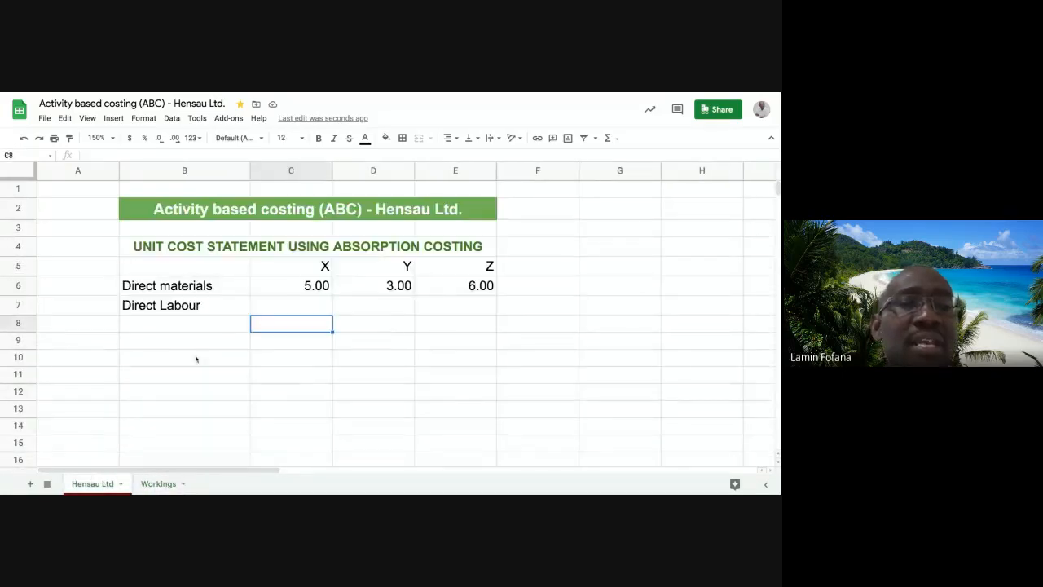
click(275, 307)
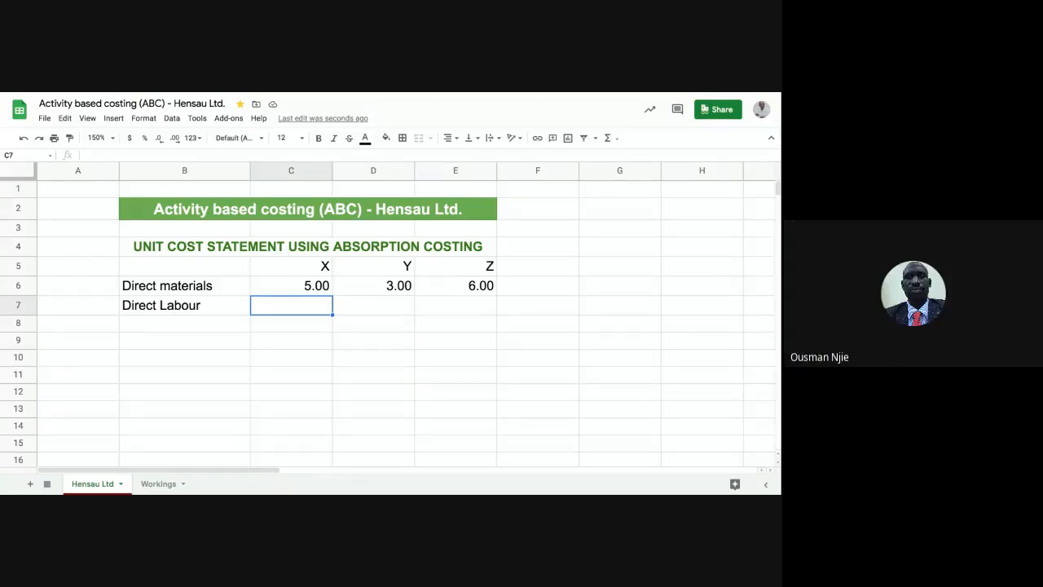
text(=)
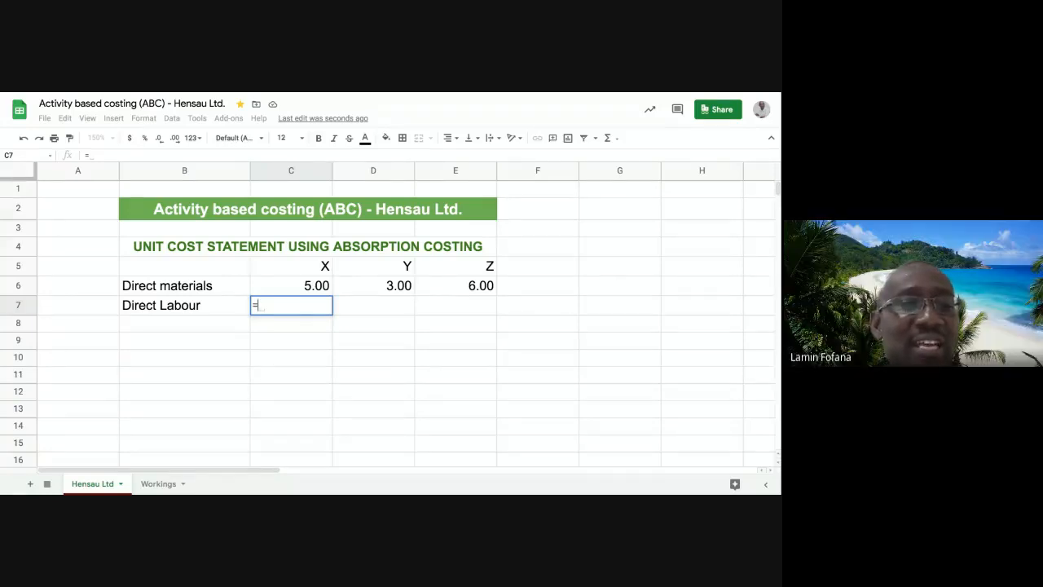
key(Escape)
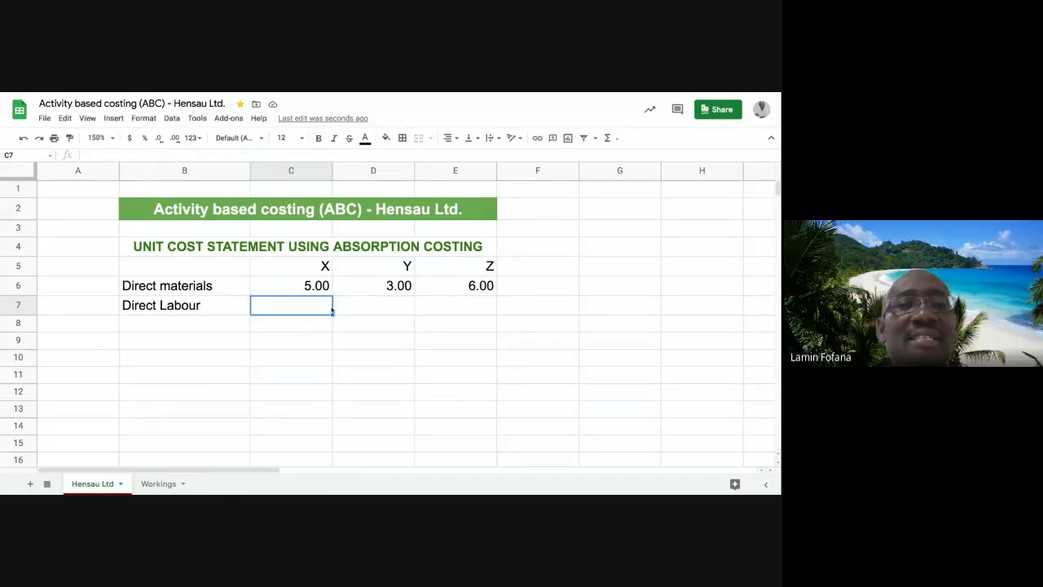
click(303, 326)
click(303, 308)
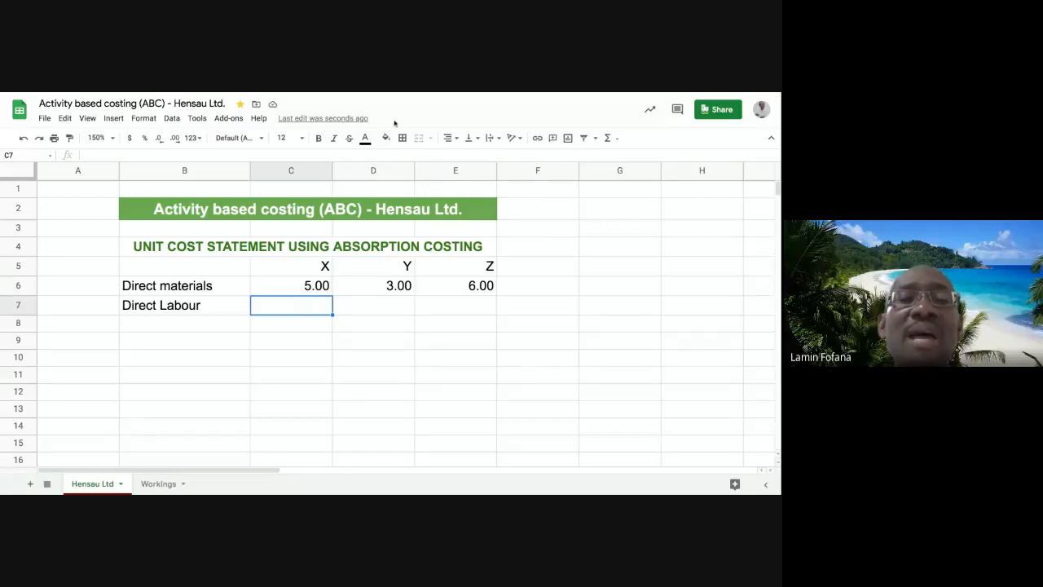
click(304, 327)
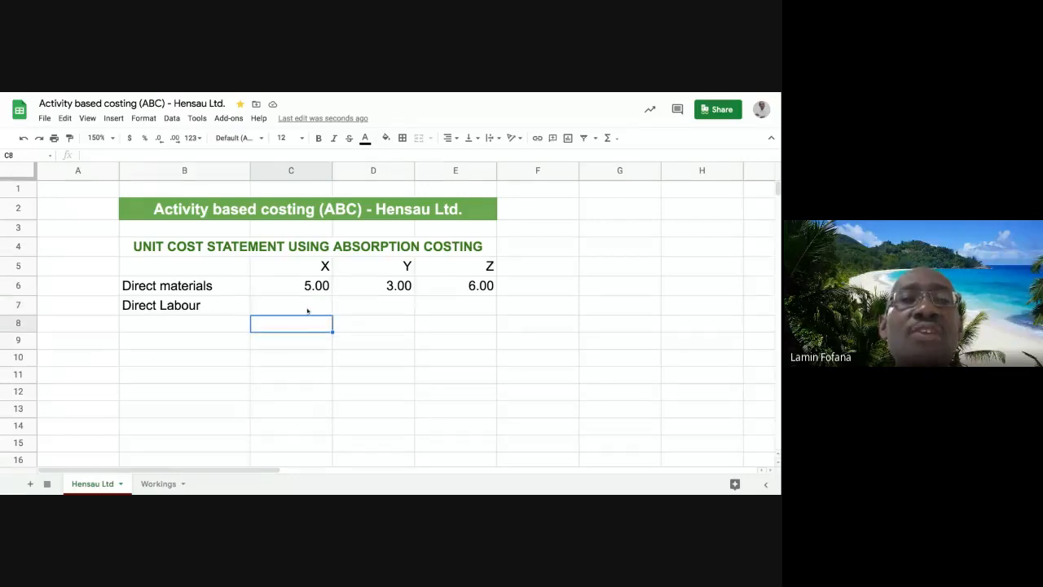
click(307, 308)
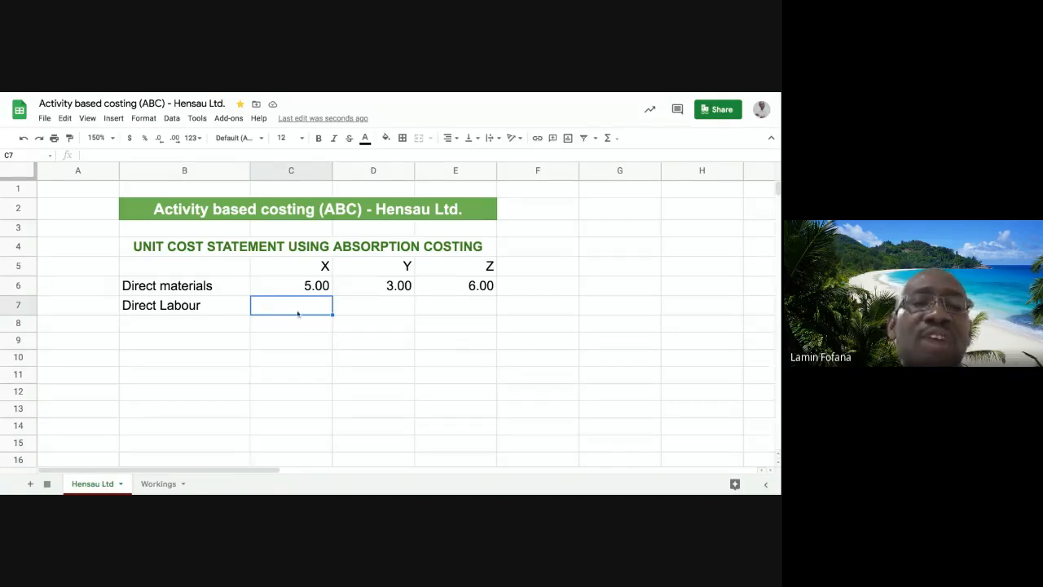
click(159, 483)
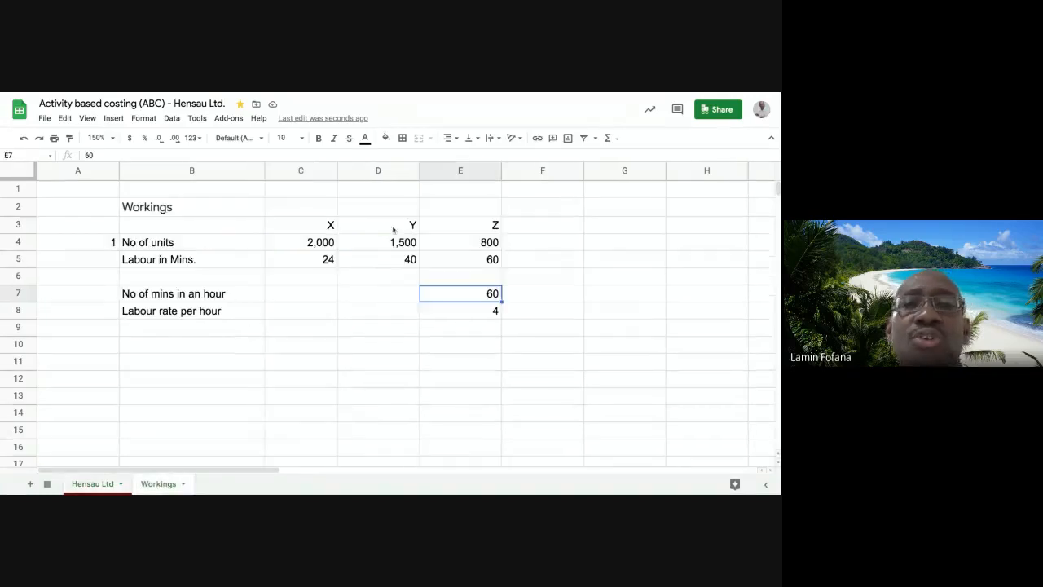
click(96, 483)
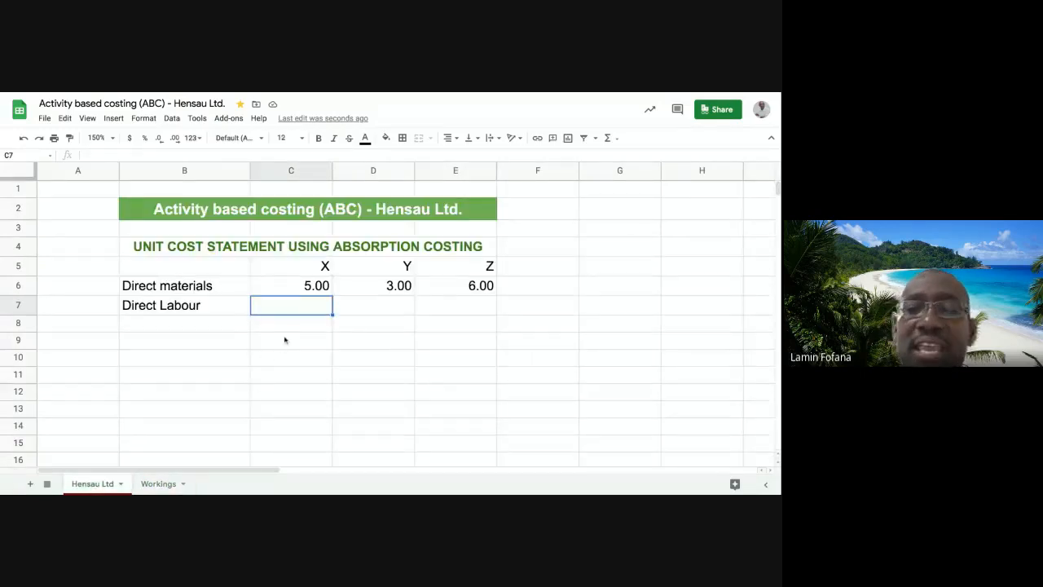
Calculate product X's direct labour in cell C7 with the formula =Workings!C5/Workings!E7*Workings!E8
text(=)
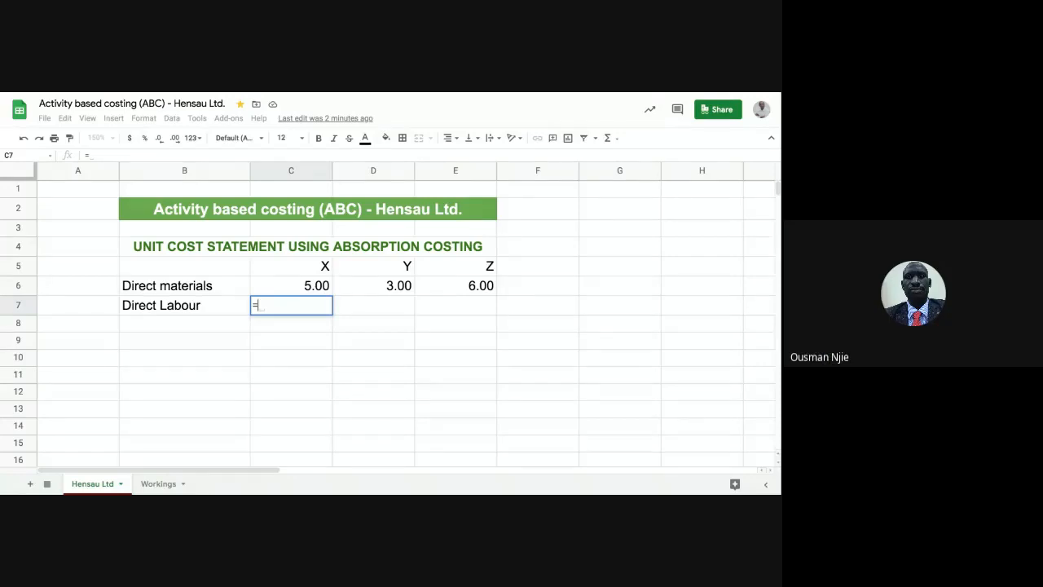
text(()
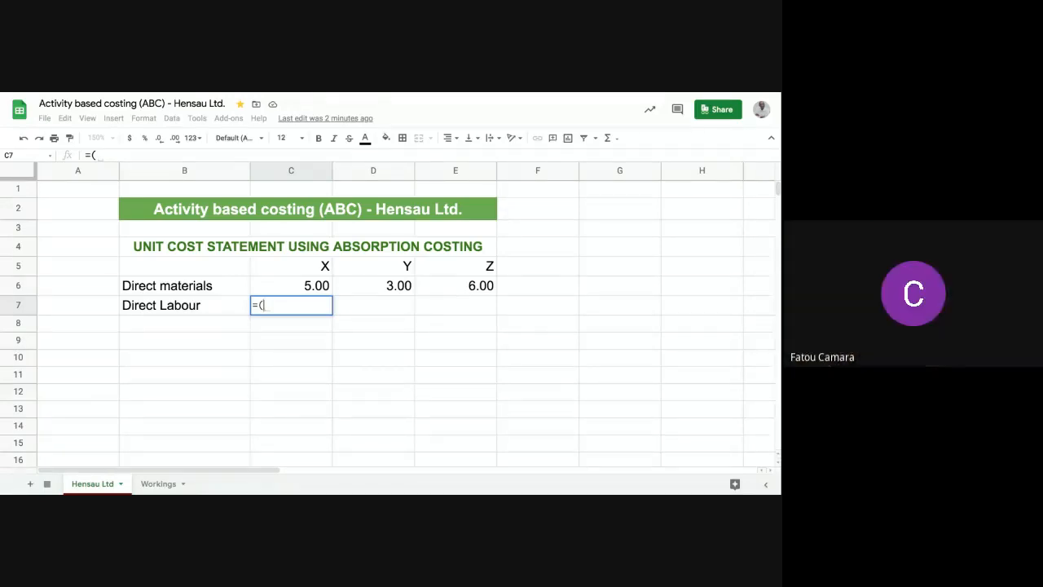
key(BackSpace)
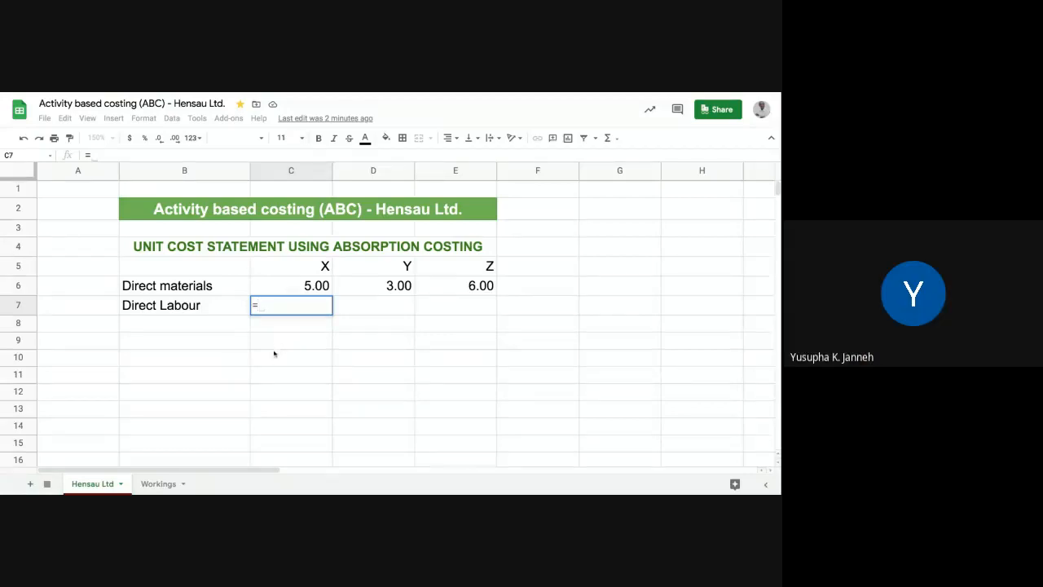
click(163, 484)
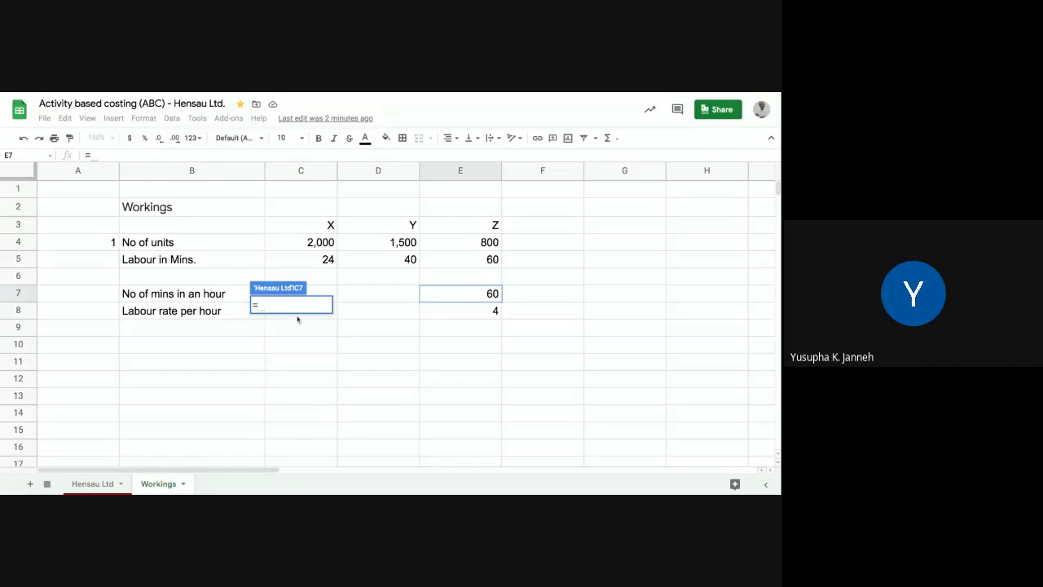
click(315, 261)
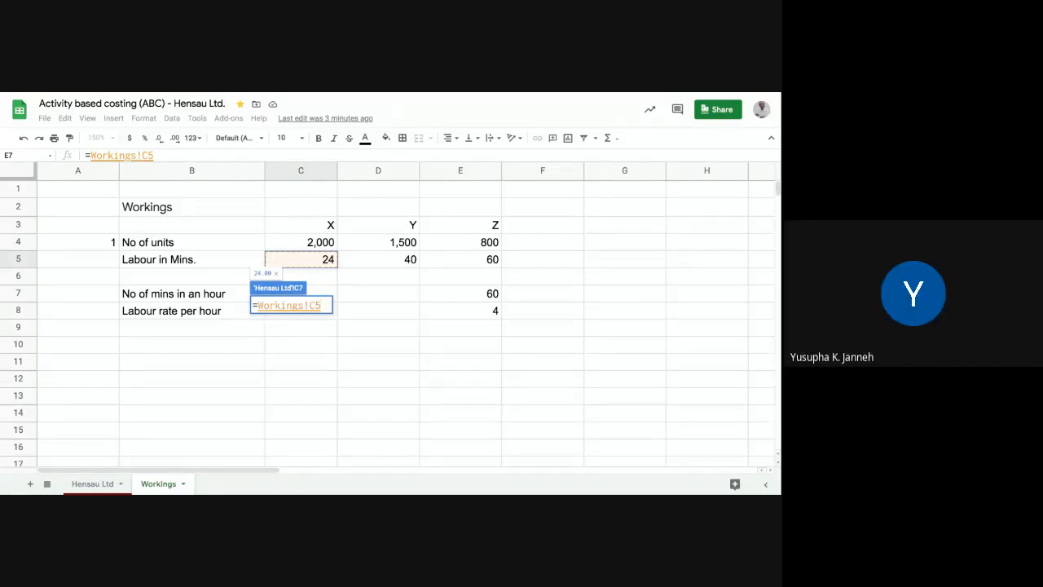
text(/)
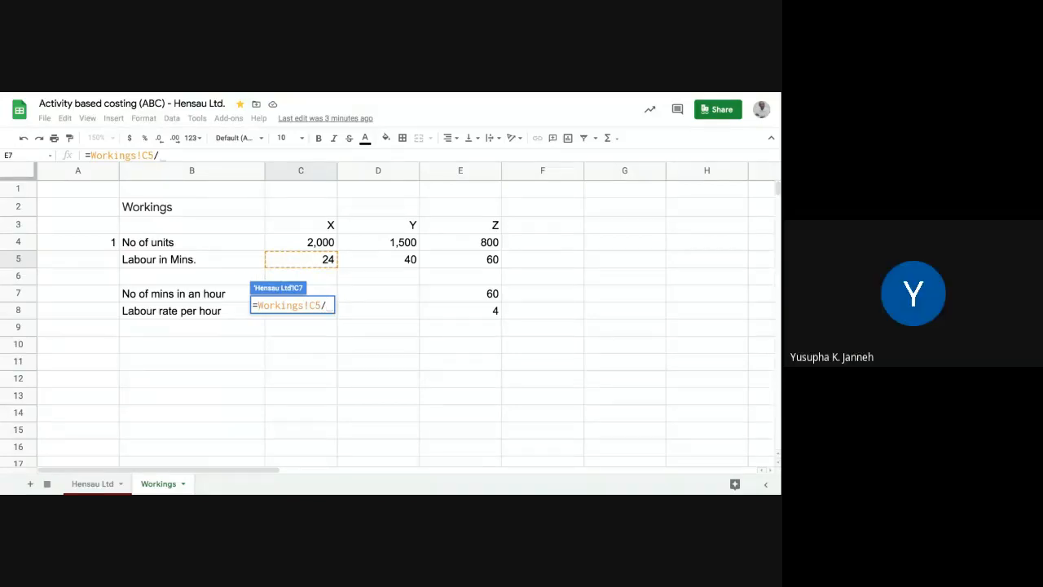
click(466, 295)
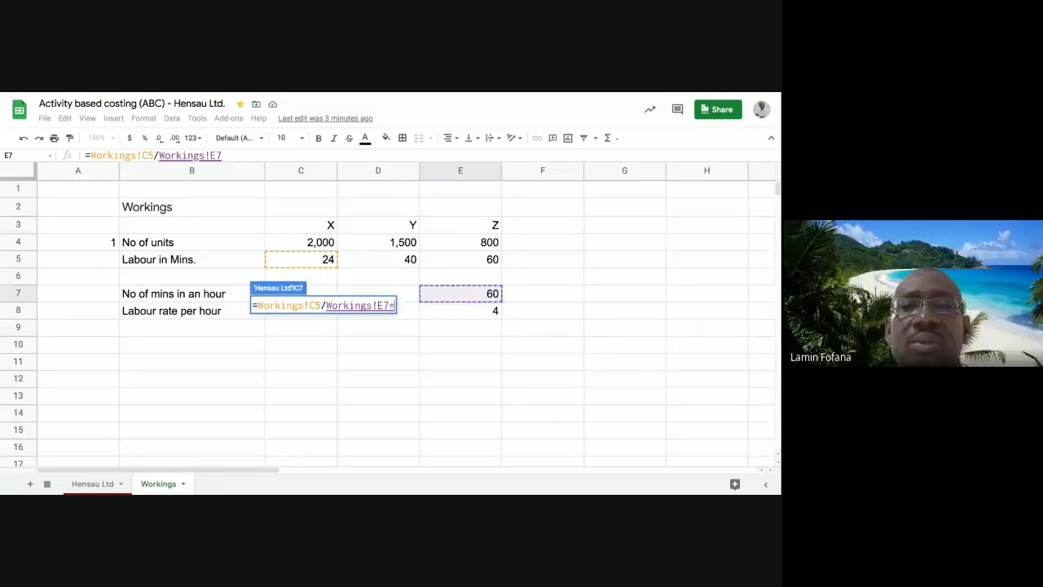
text(*)
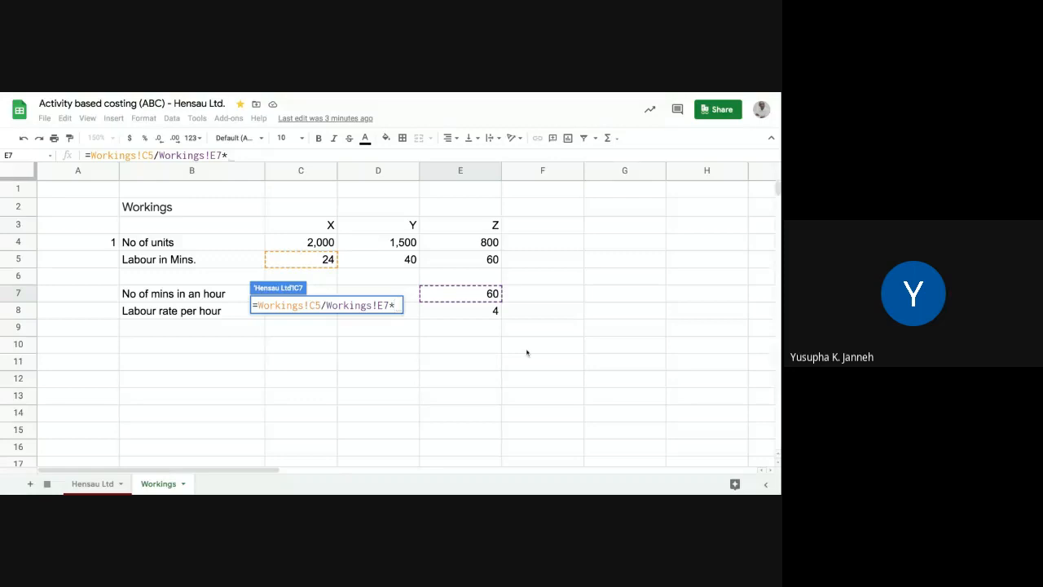
click(472, 314)
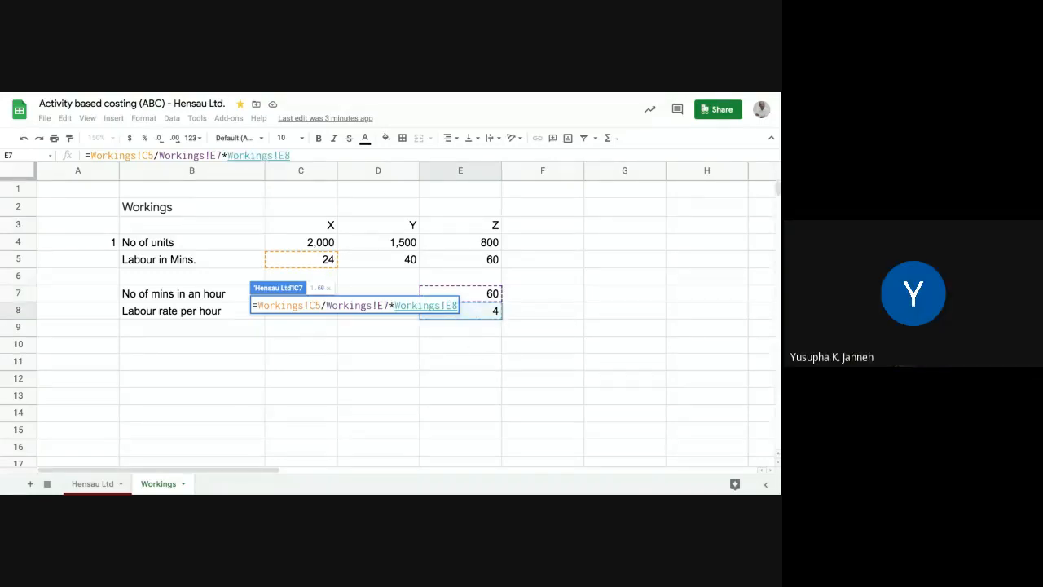
key(Return)
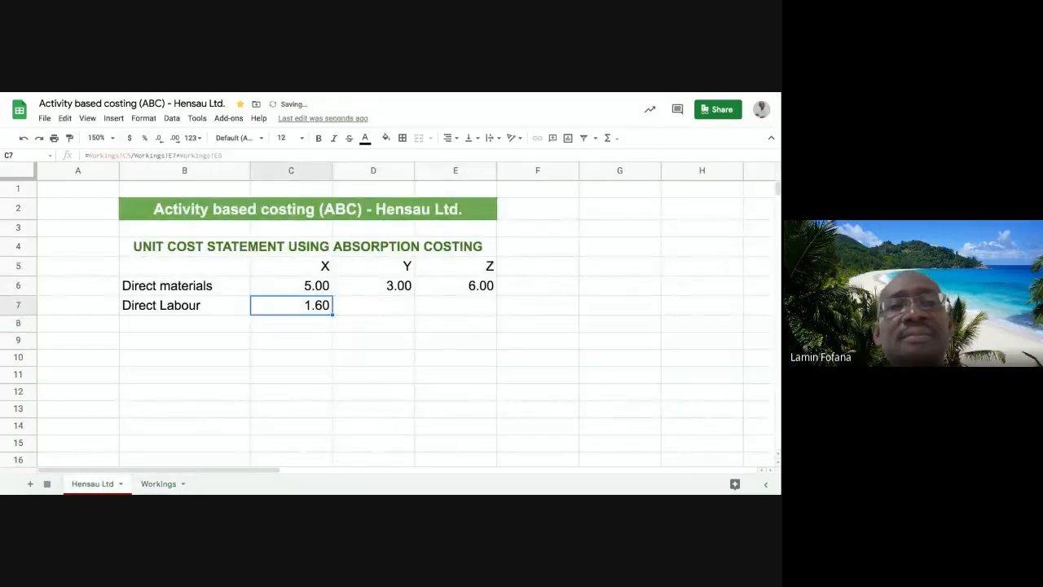
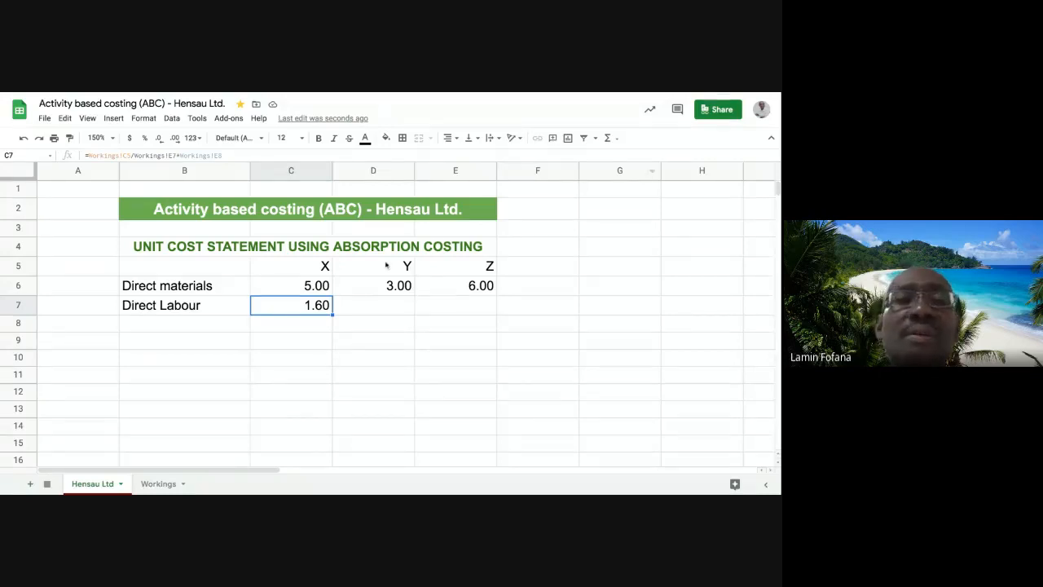
click(357, 306)
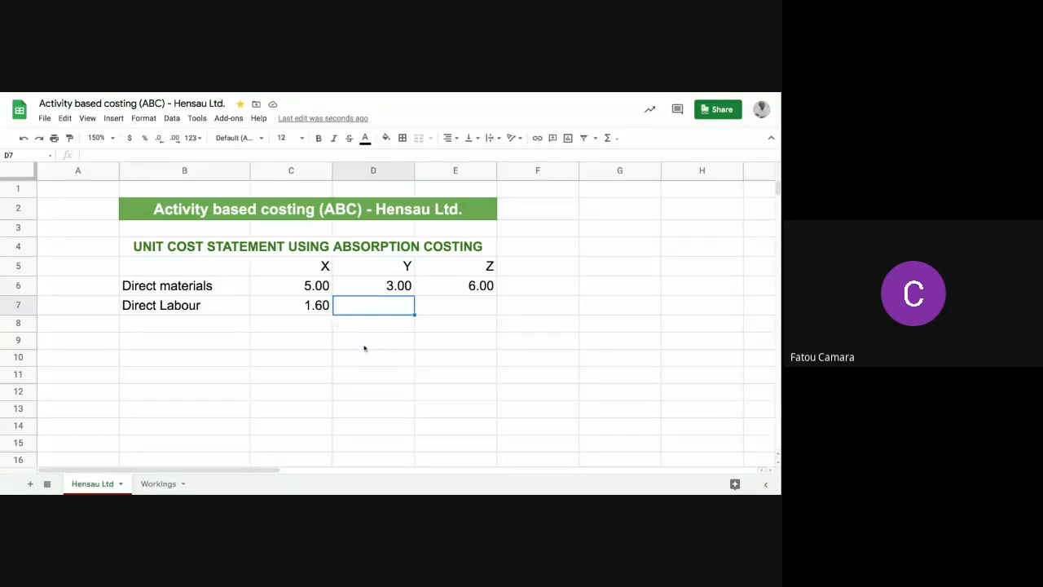
text(=)
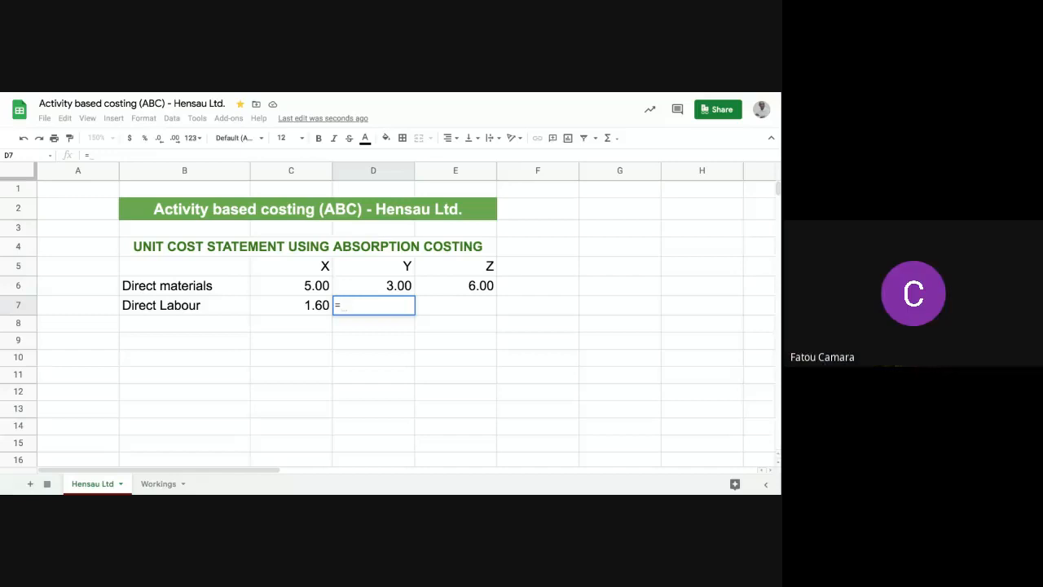
click(158, 483)
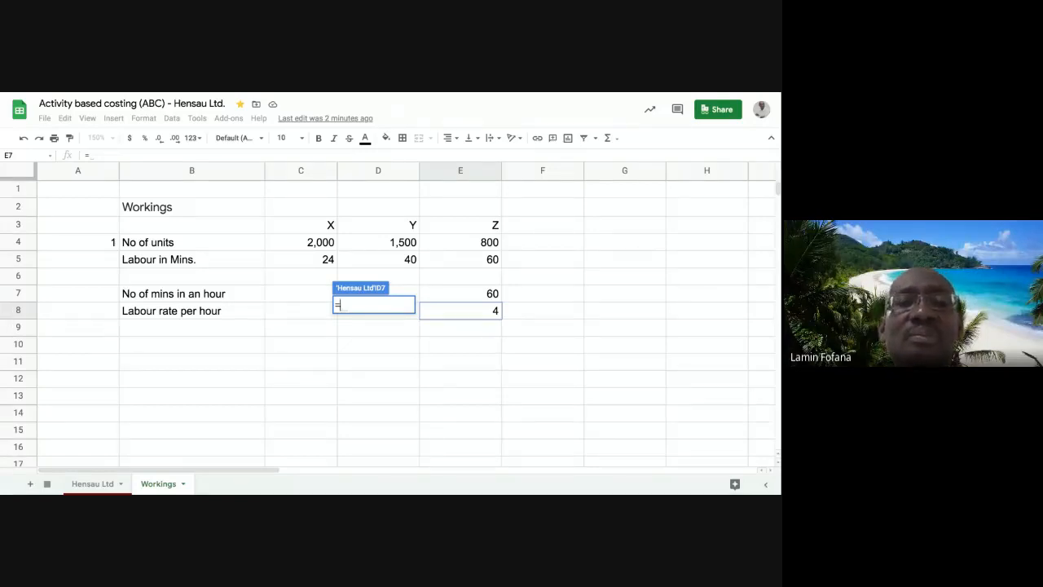
click(360, 259)
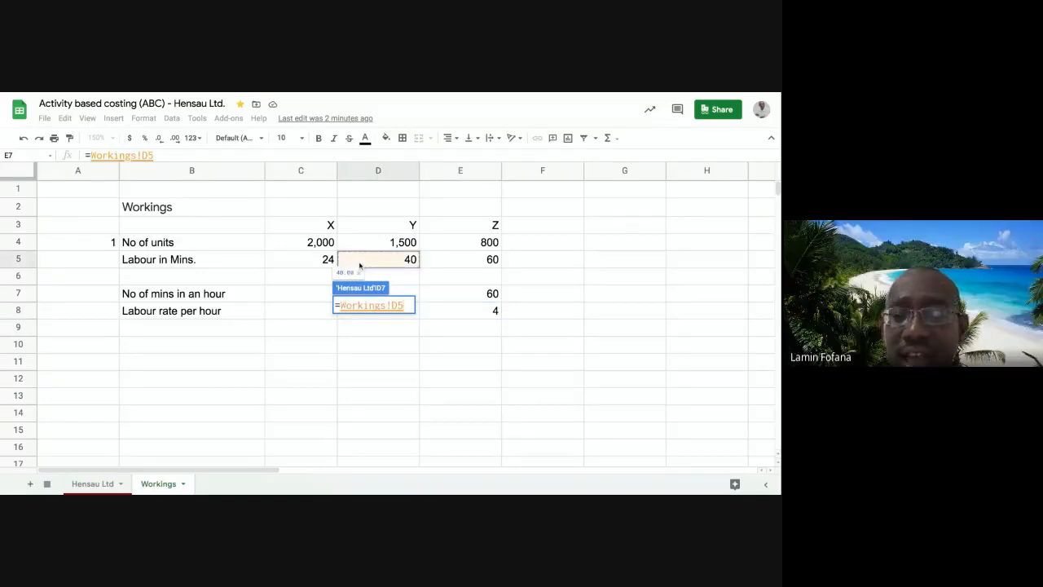
text(/)
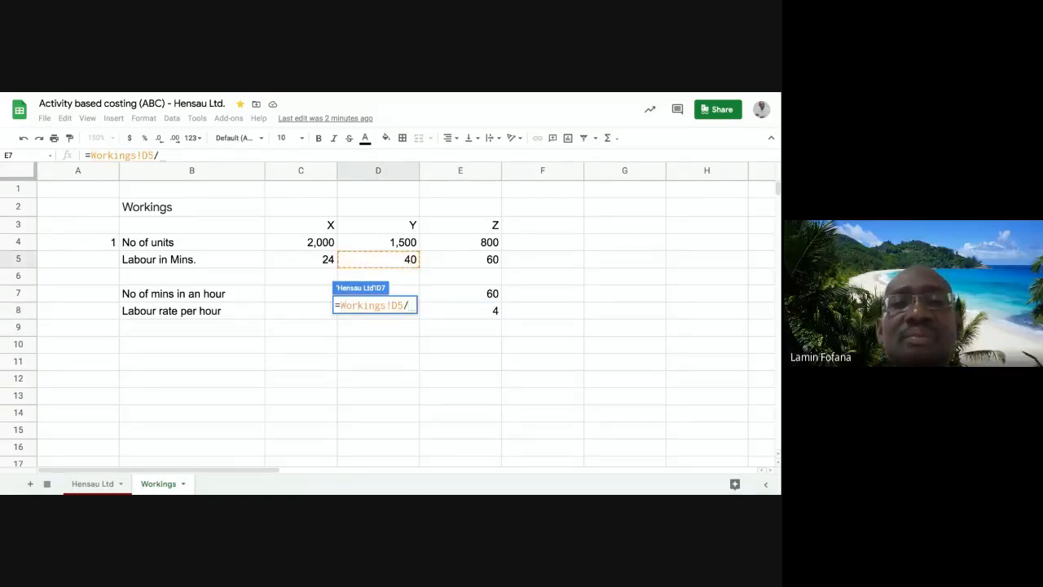
key(BackSpace)
key(BackSpace)
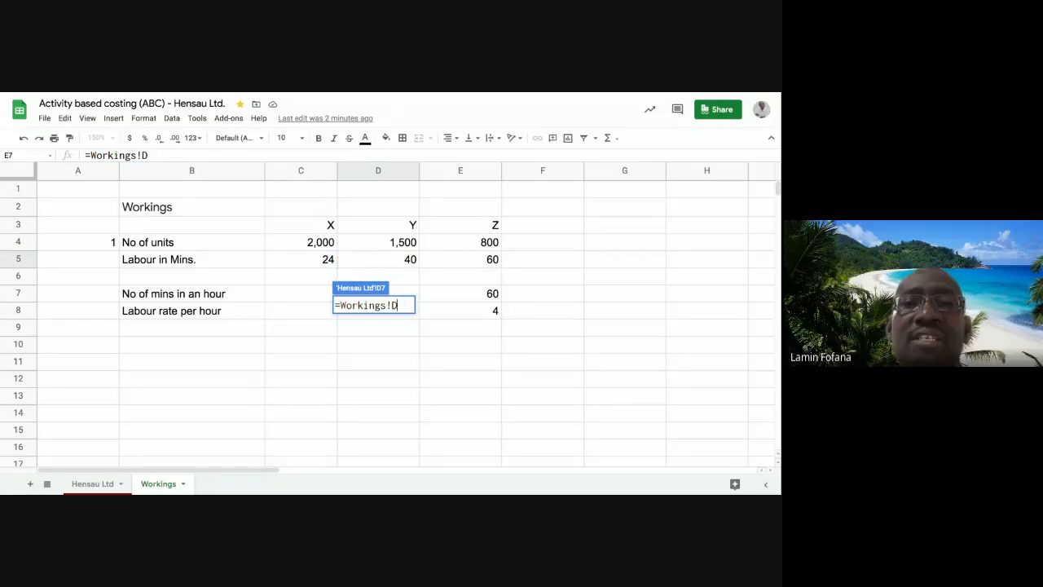
key(BackSpace)
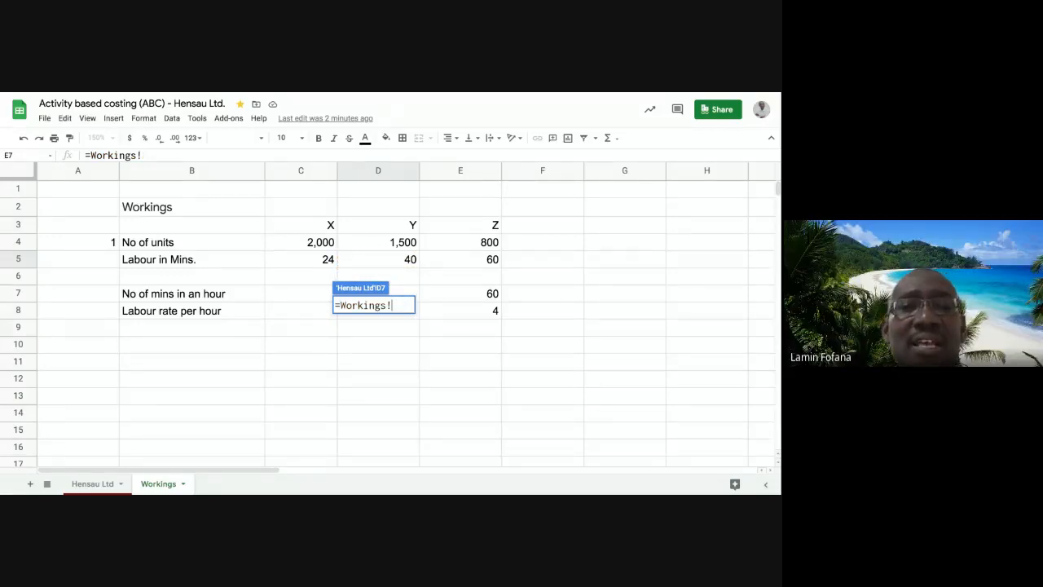
key(Escape)
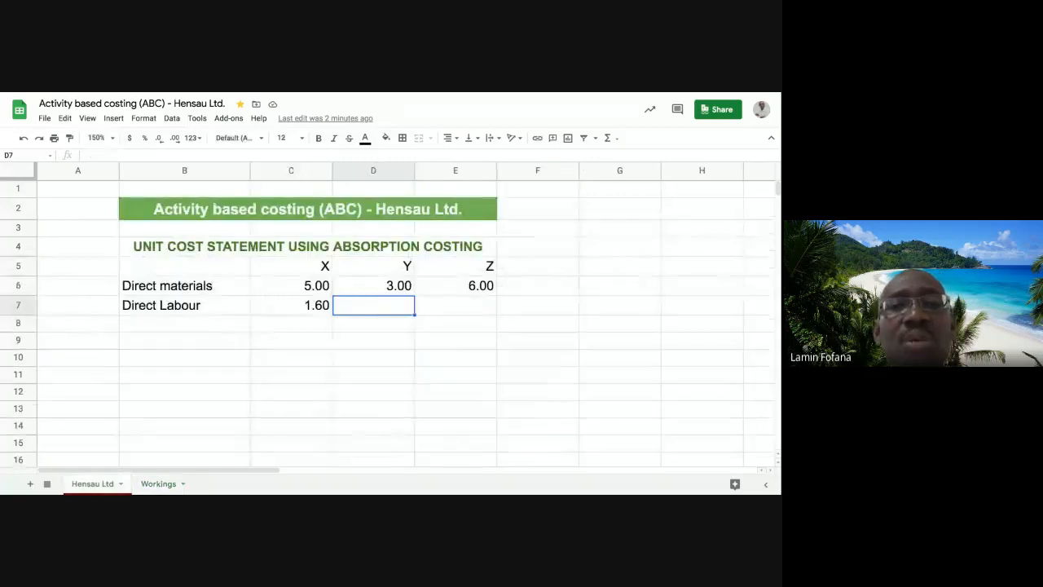
Try to calculate product Y's direct labour in cell D7 with the formula =(Workings!D5/Workings!E7)*E8
click(386, 306)
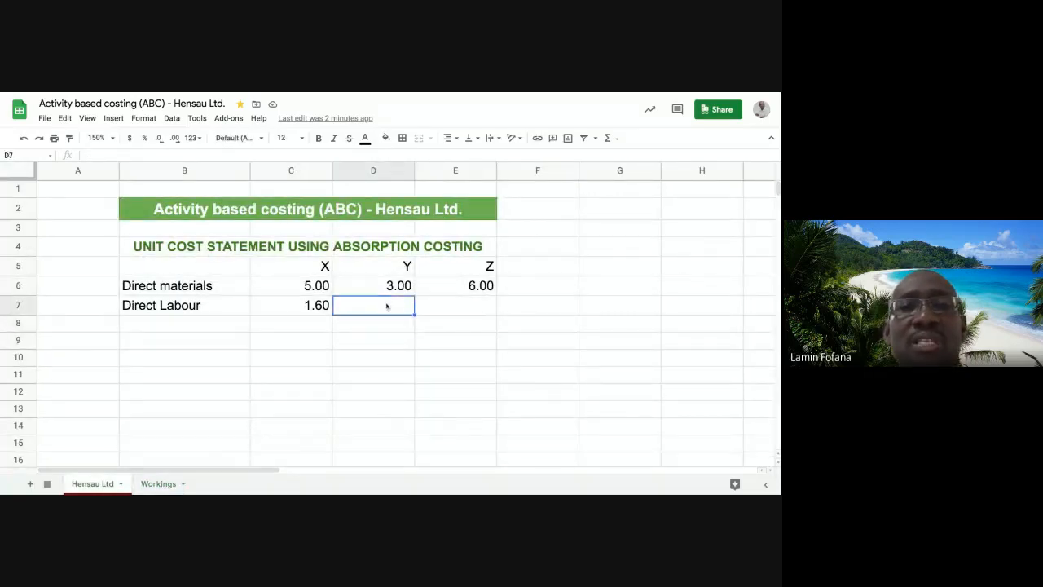
text(=)
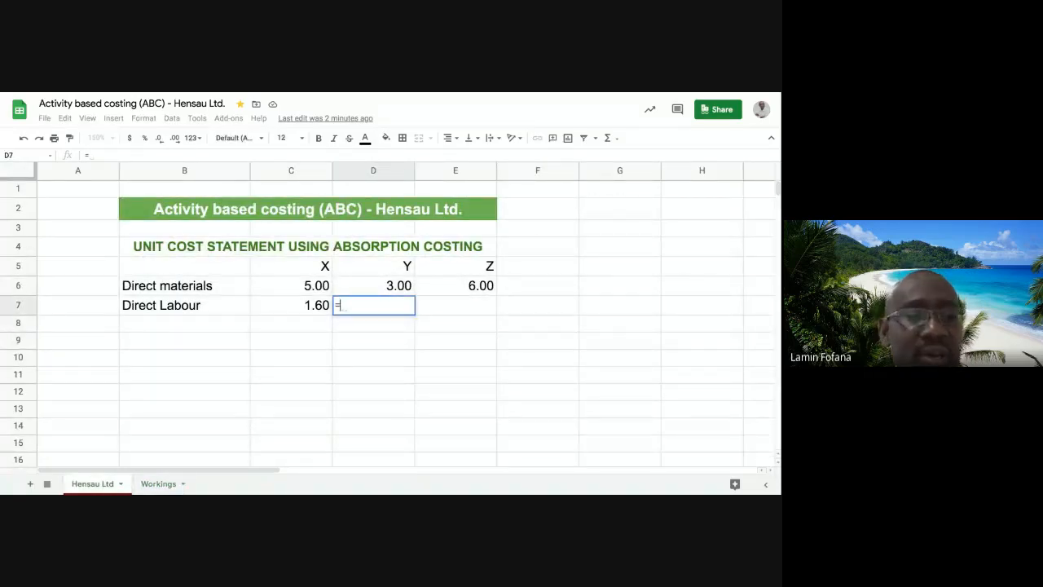
text(()
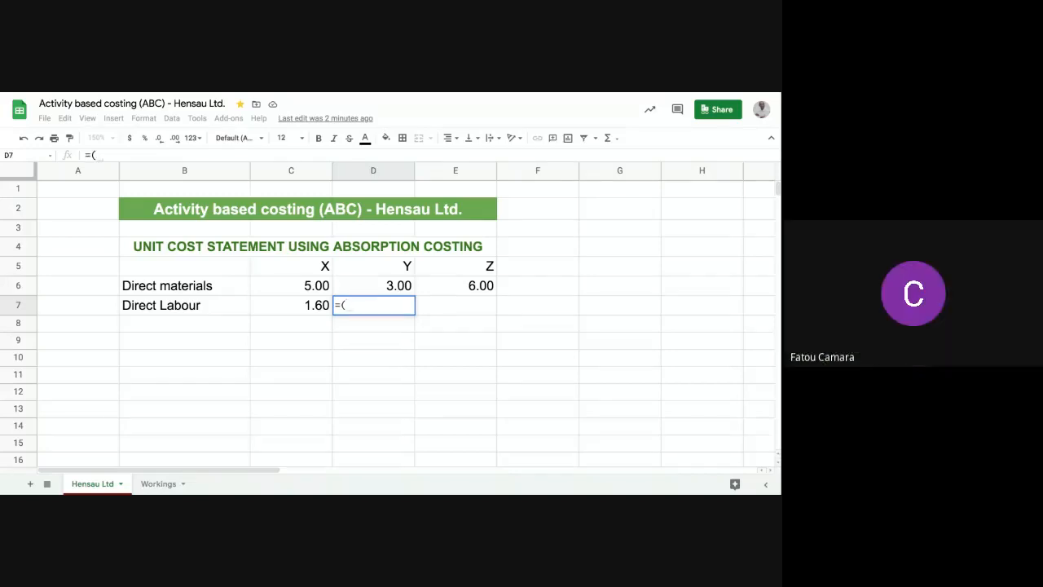
click(167, 486)
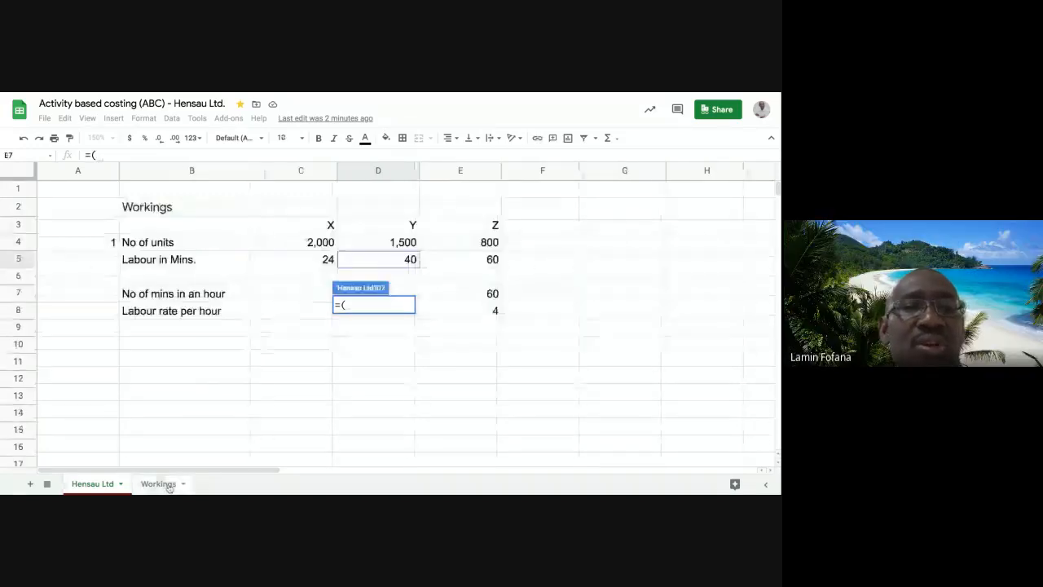
click(373, 262)
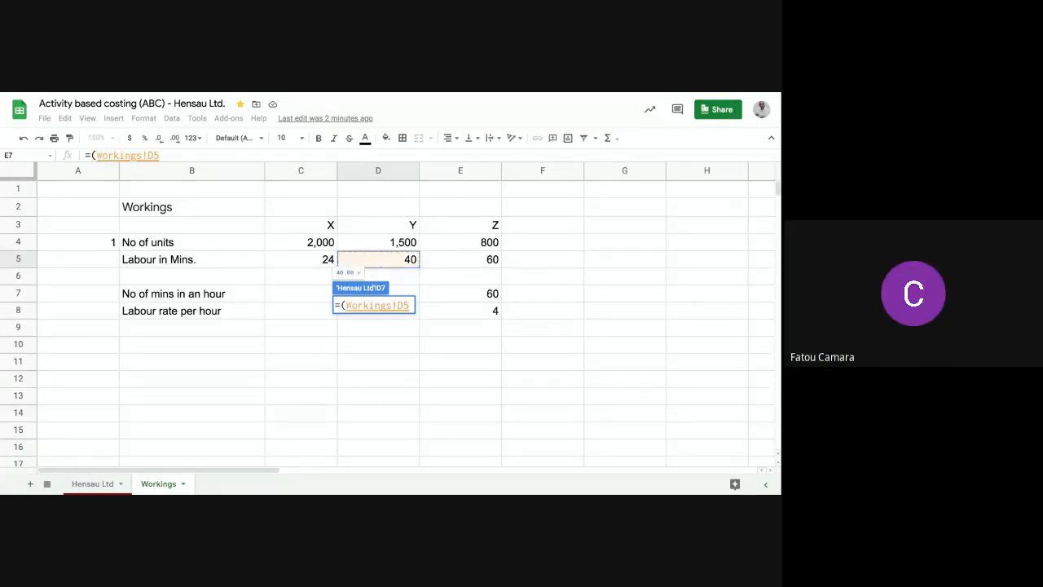
text(/)
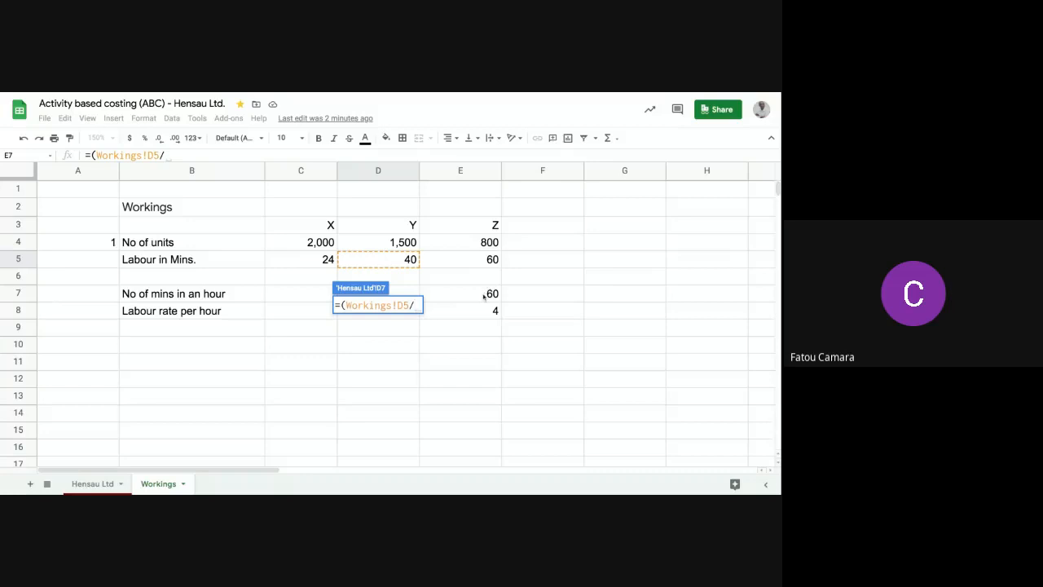
click(484, 296)
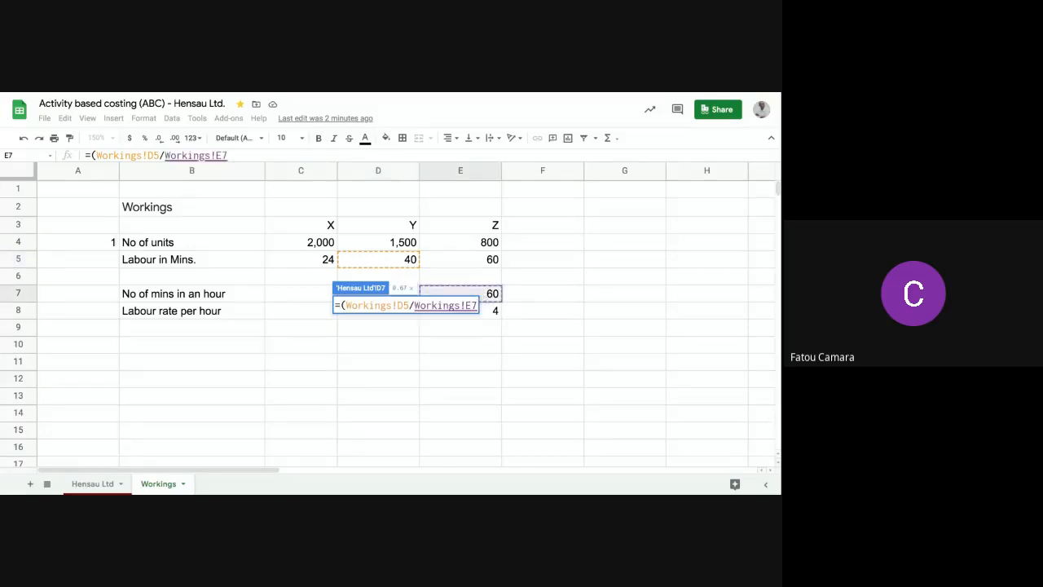
text())
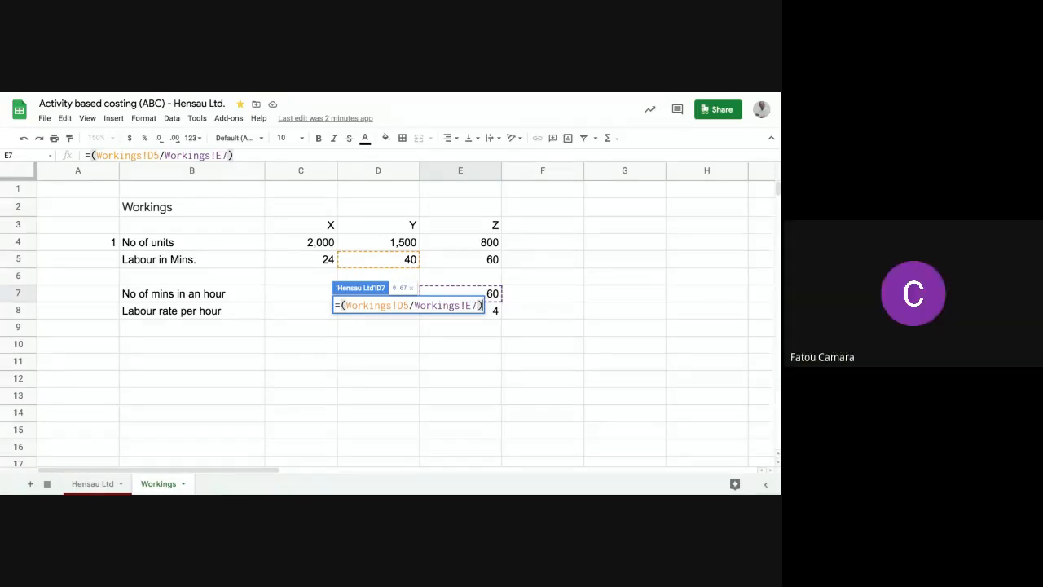
text(*)
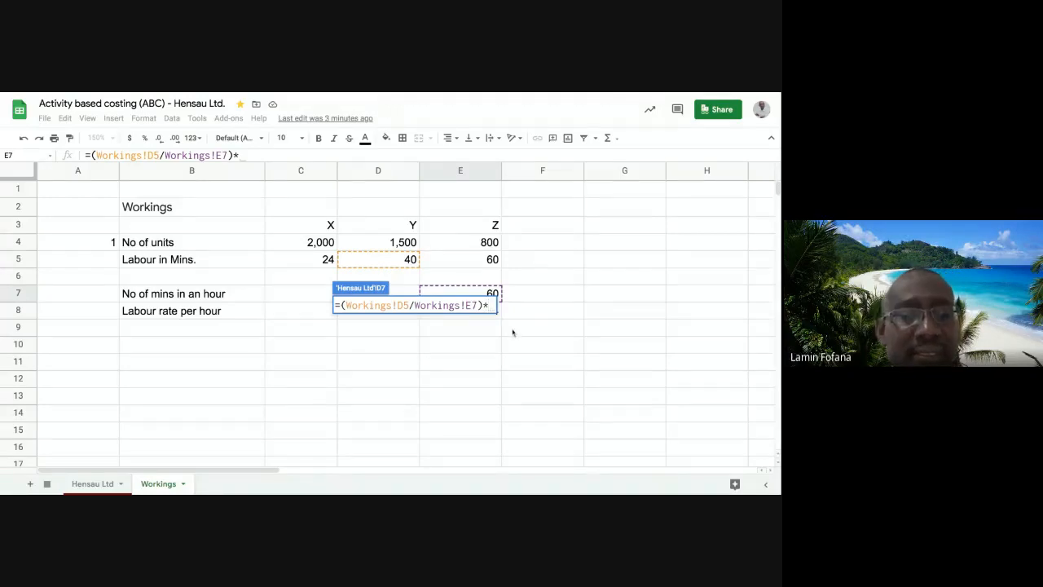
text(e8)
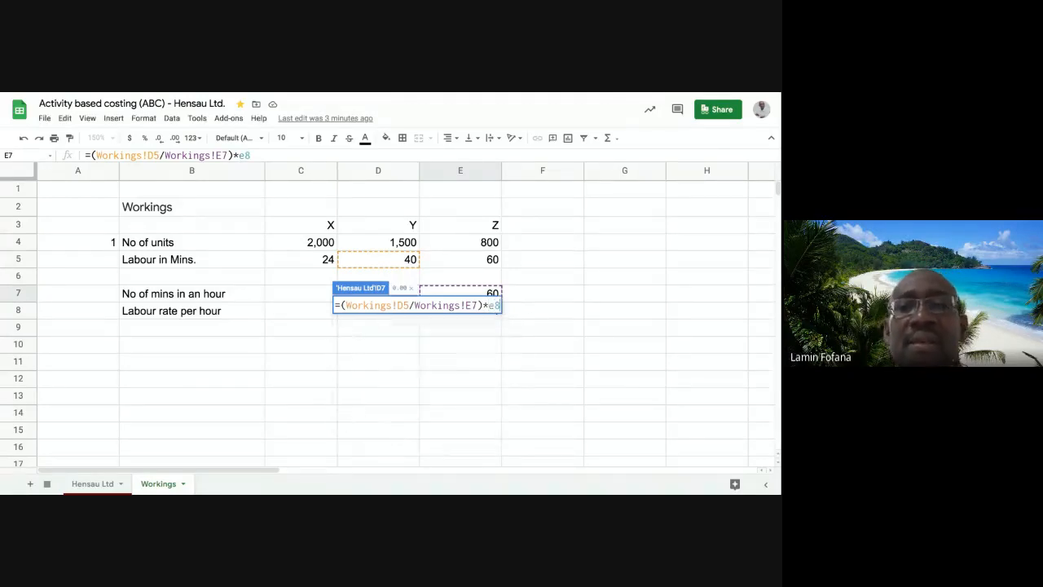
key(Return)
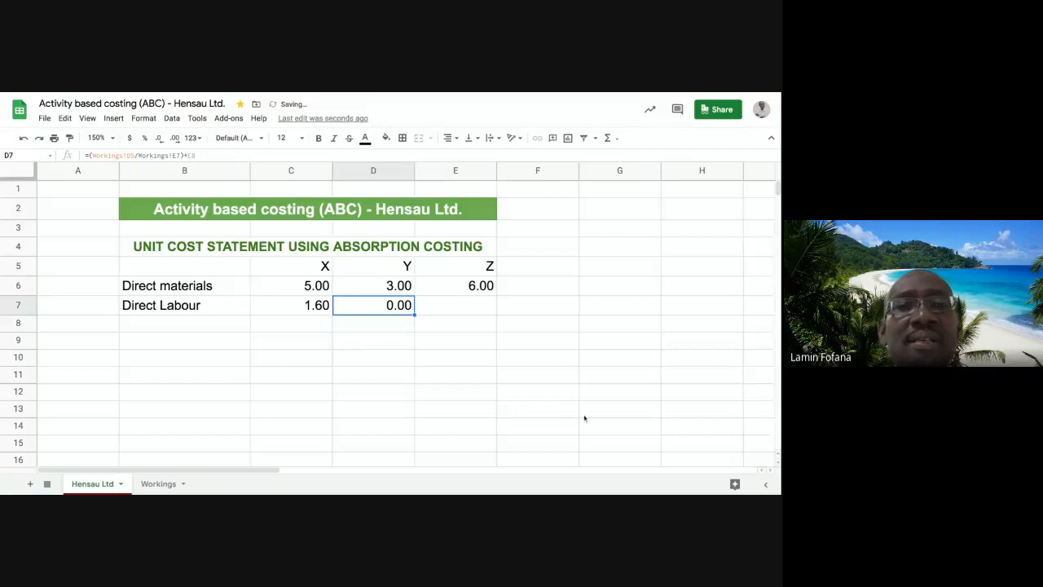
Check the formula in cell D7 against product Y's labour minutes, the minutes per hour and the labour rate on the Workings sheet
click(396, 356)
click(389, 308)
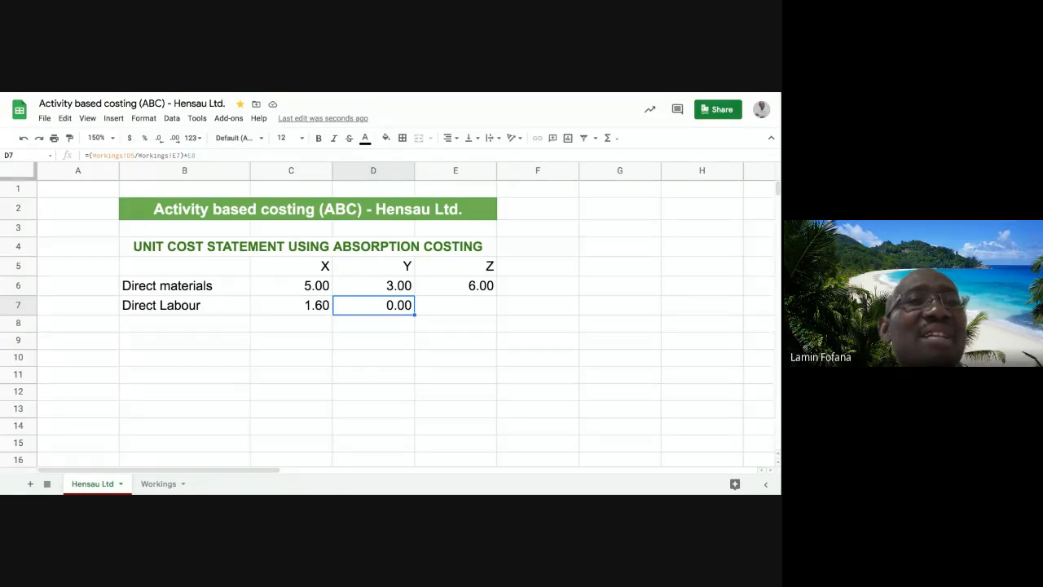
click(158, 484)
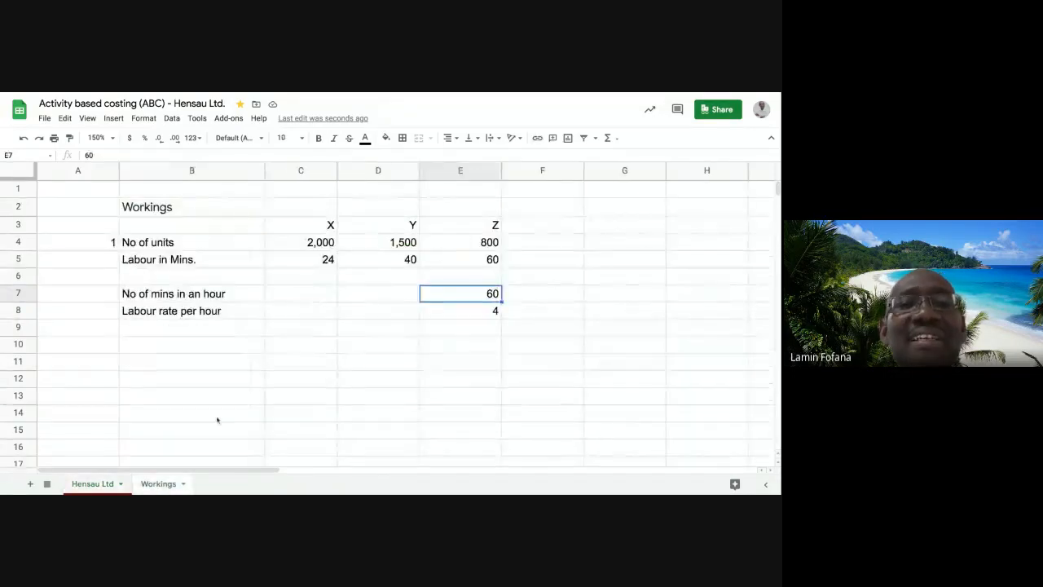
click(374, 264)
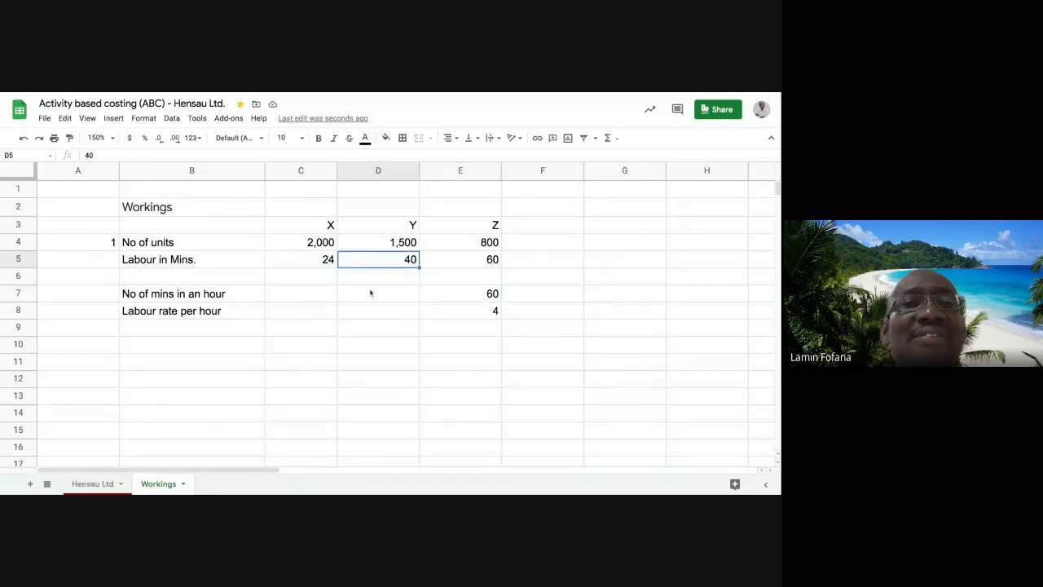
click(452, 298)
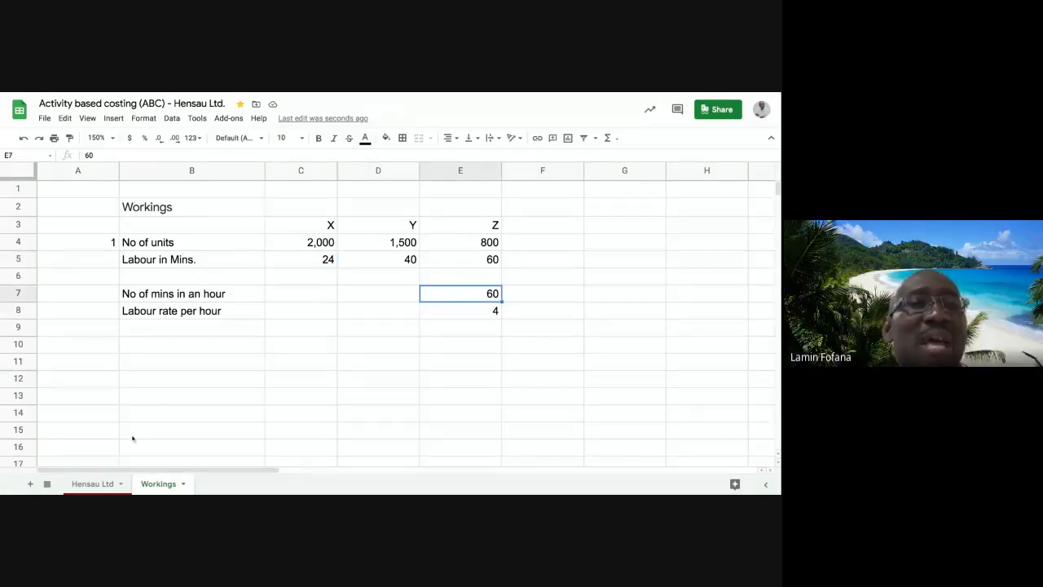
click(103, 486)
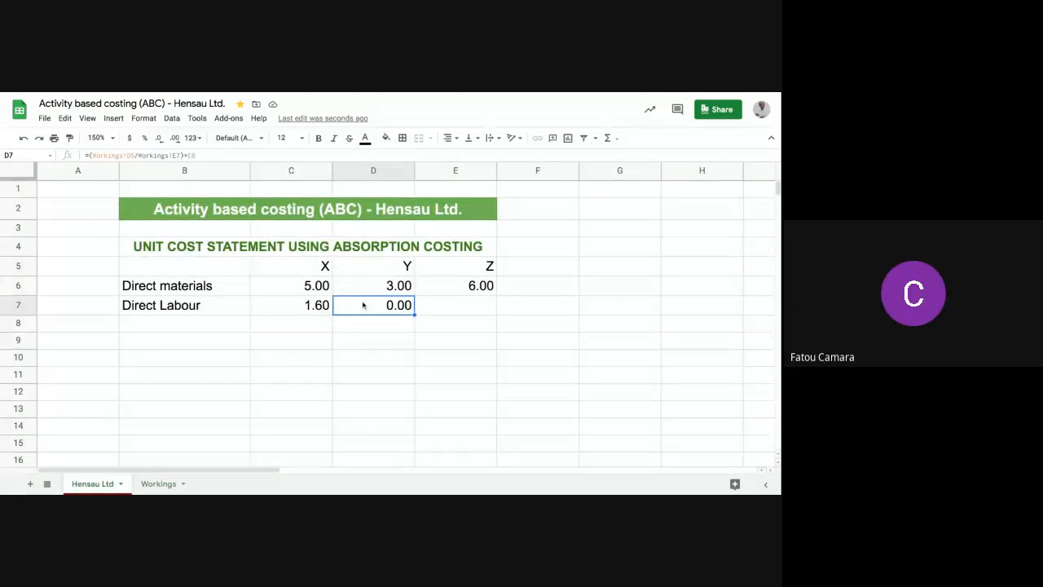
click(174, 487)
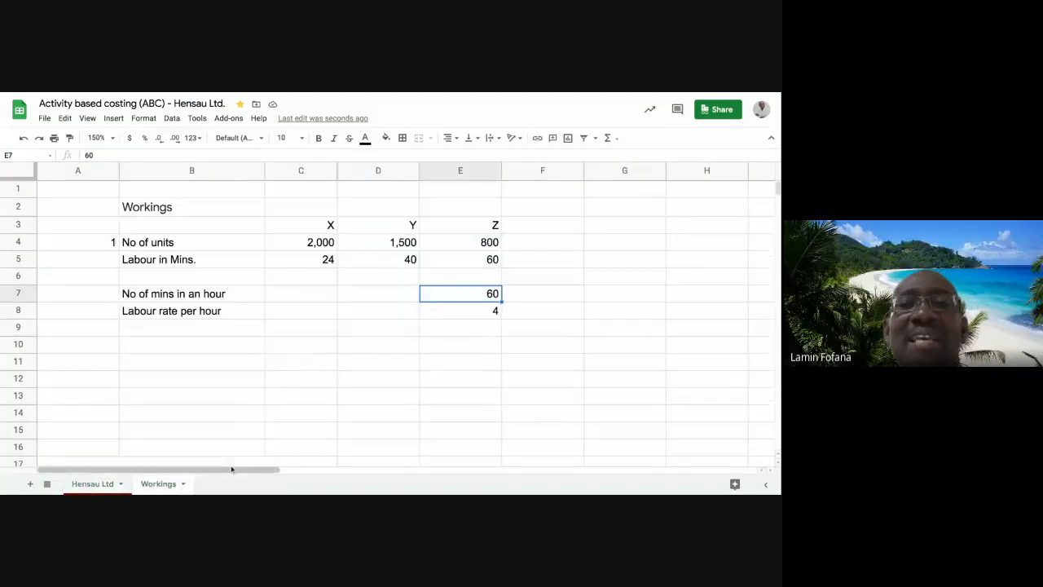
click(460, 314)
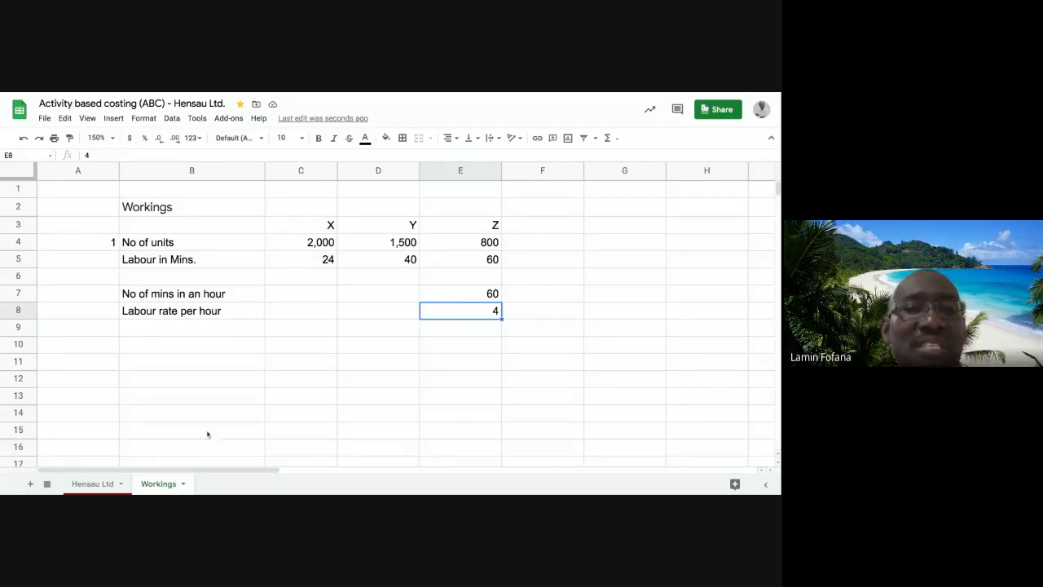
click(103, 486)
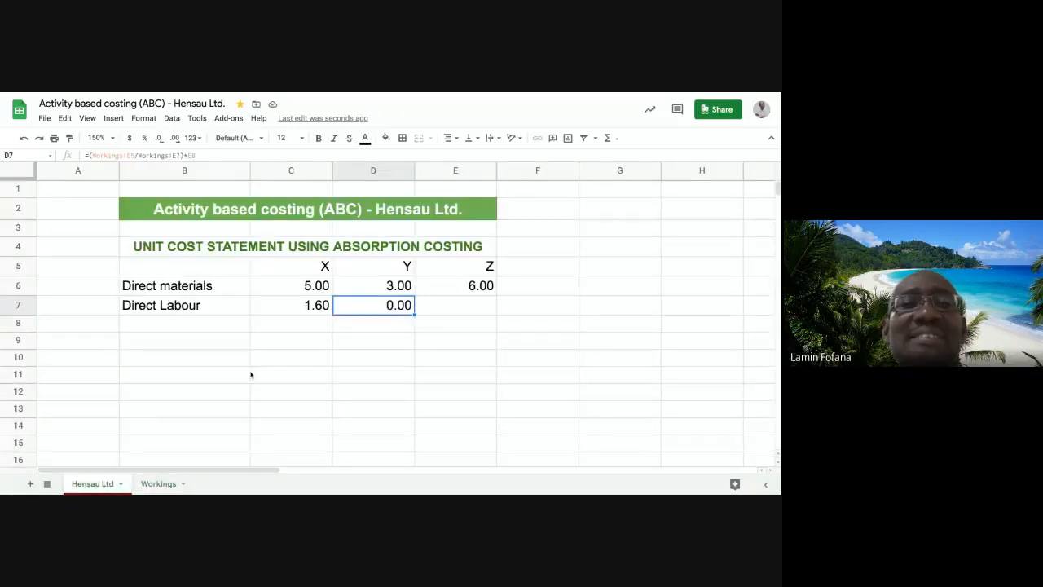
click(350, 350)
Remove the parentheses from product Y's direct labour formula in cell D7
click(382, 308)
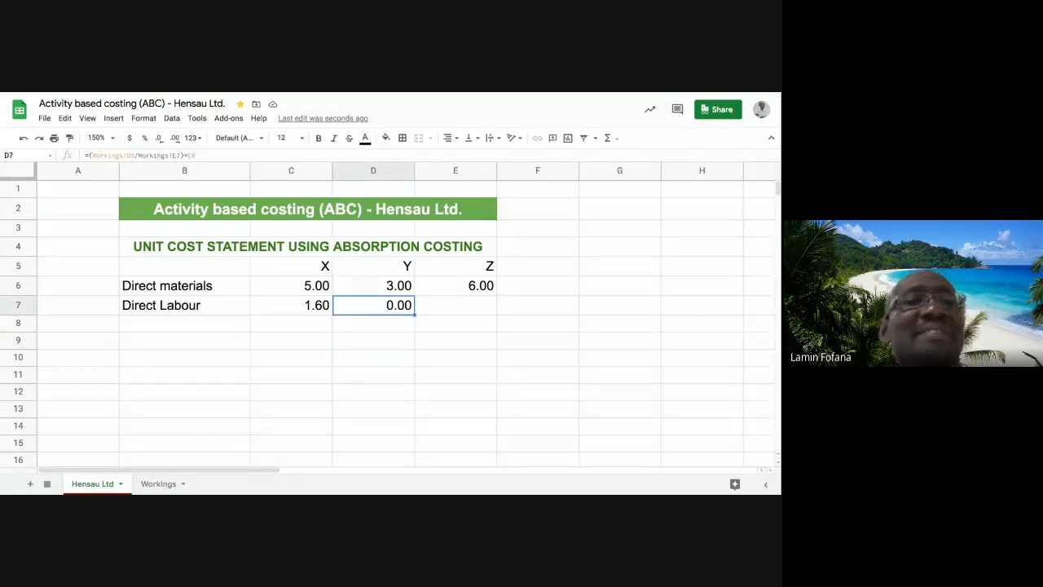
click(91, 155)
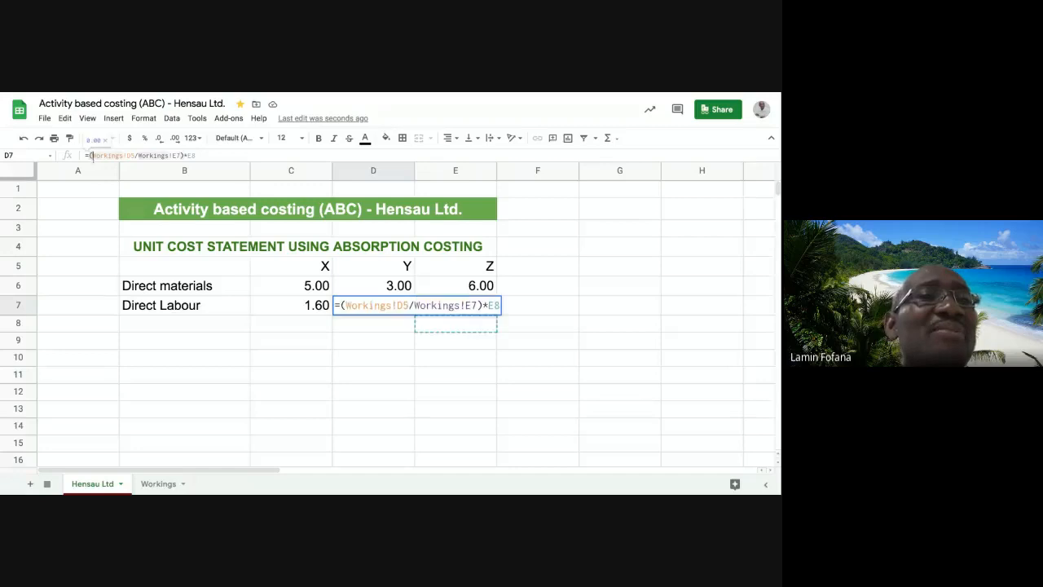
key(BackSpace)
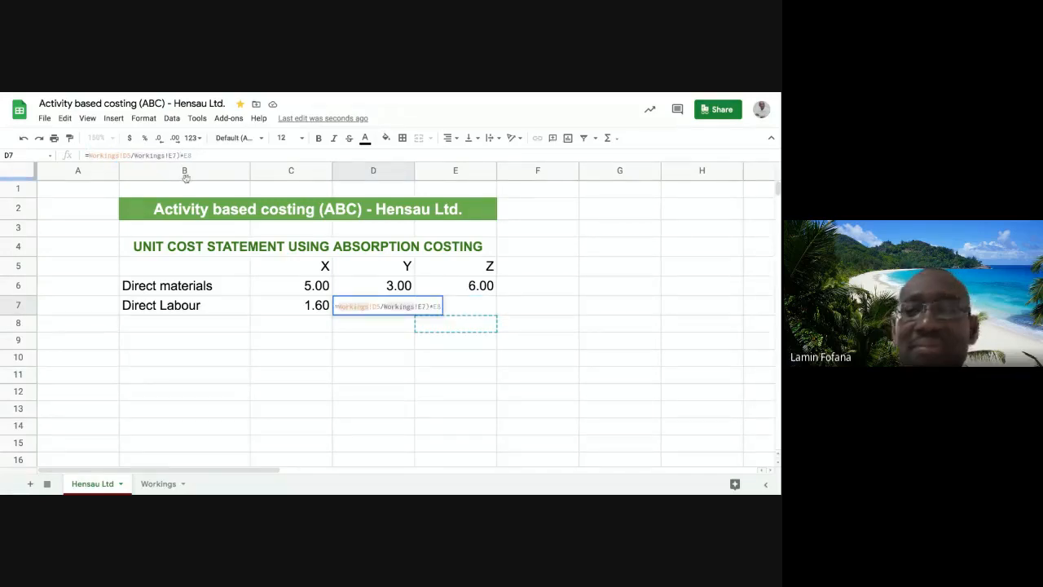
key(BackSpace)
key(Return)
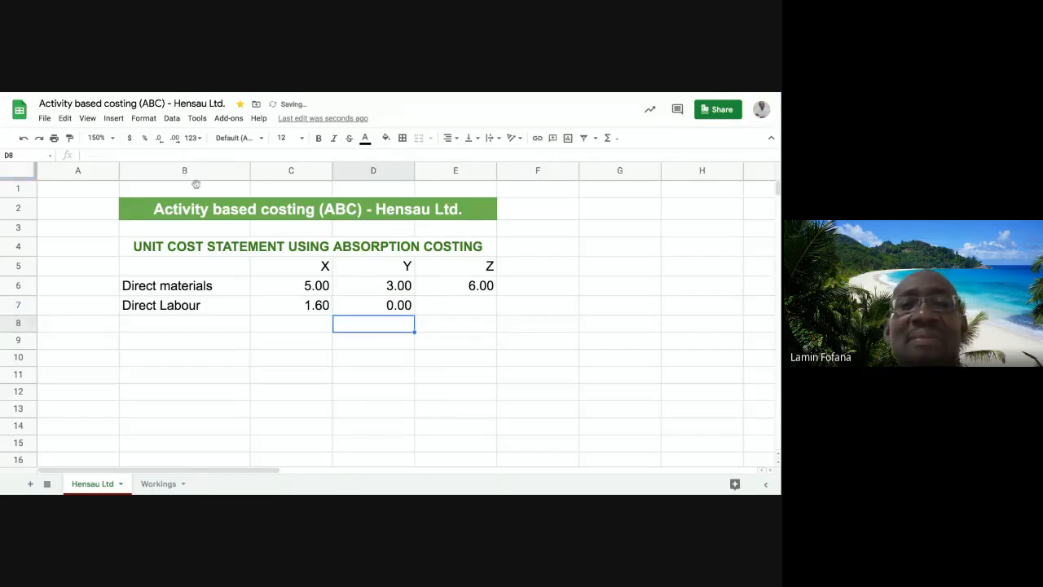
click(369, 309)
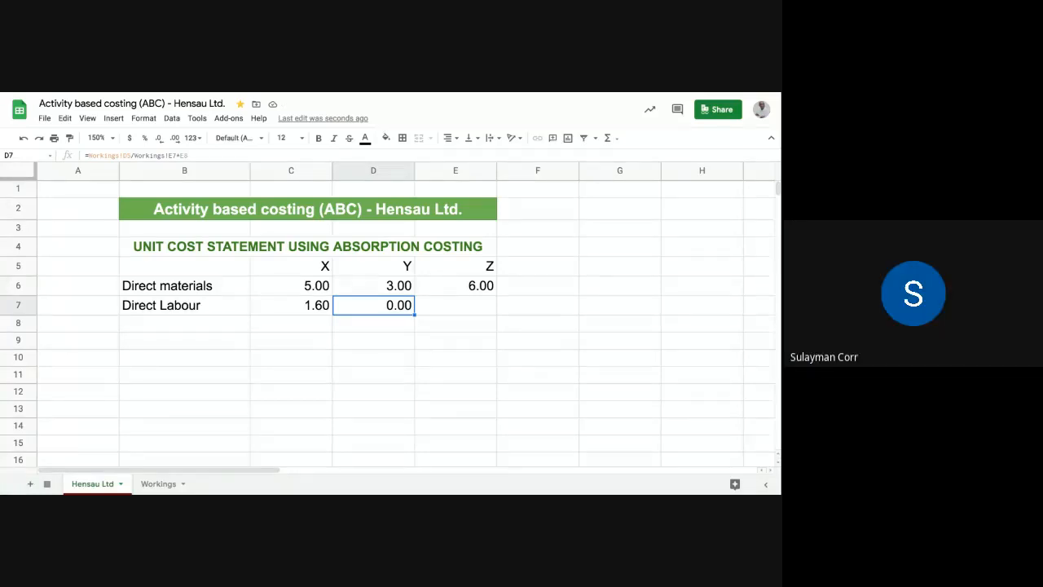
click(361, 326)
Clear cell D7 and recalculate product Y's direct labour with the formula =Workings!D5/Workings!E7*Workings!E8
click(373, 308)
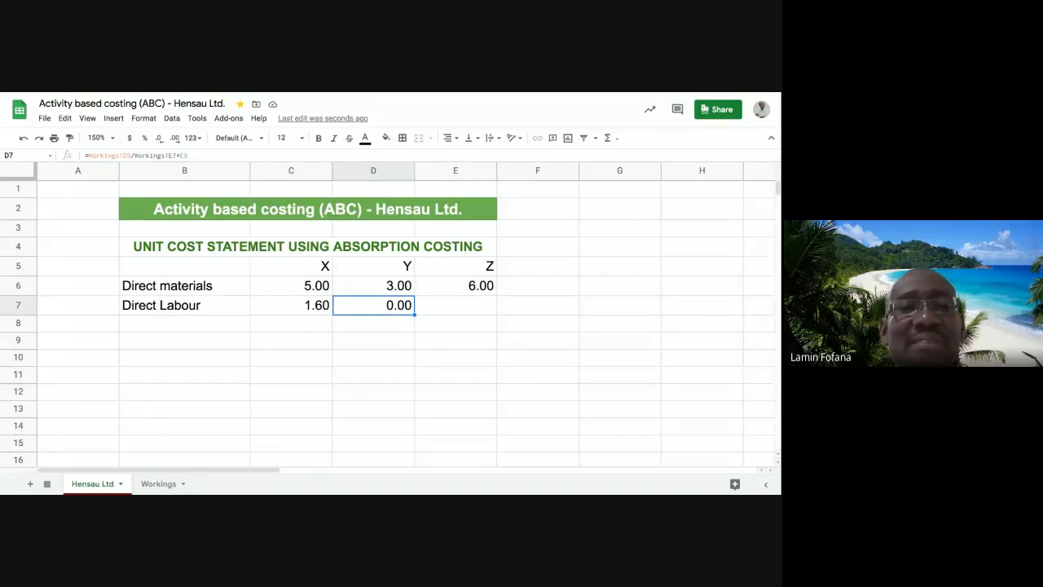
key(Delete)
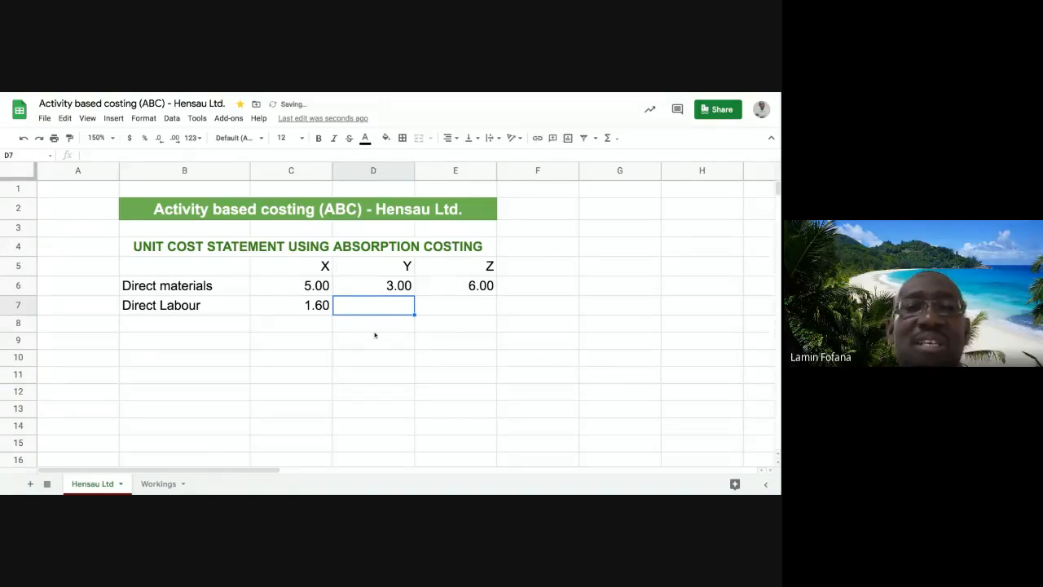
text(=)
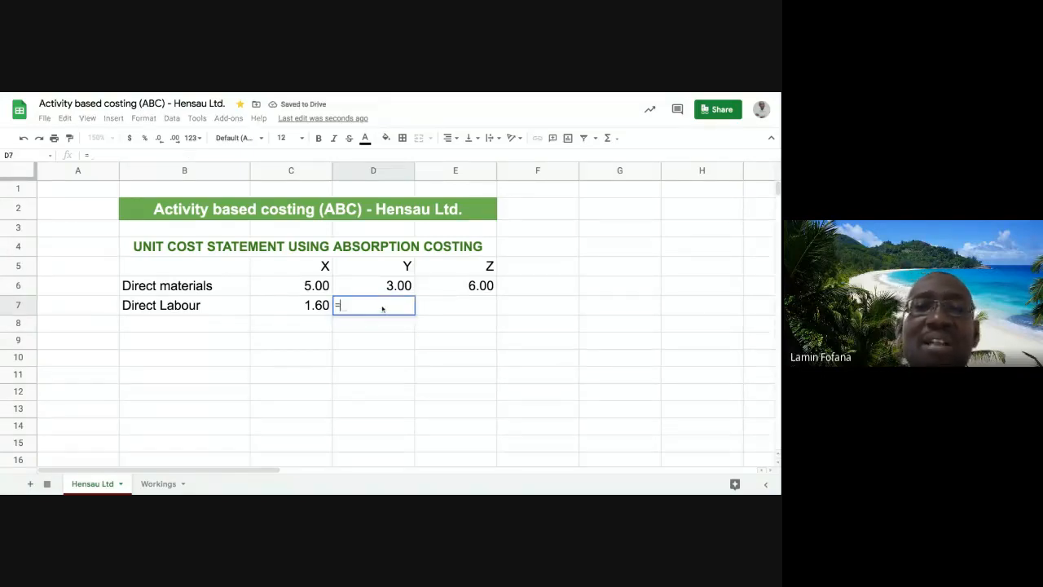
click(160, 484)
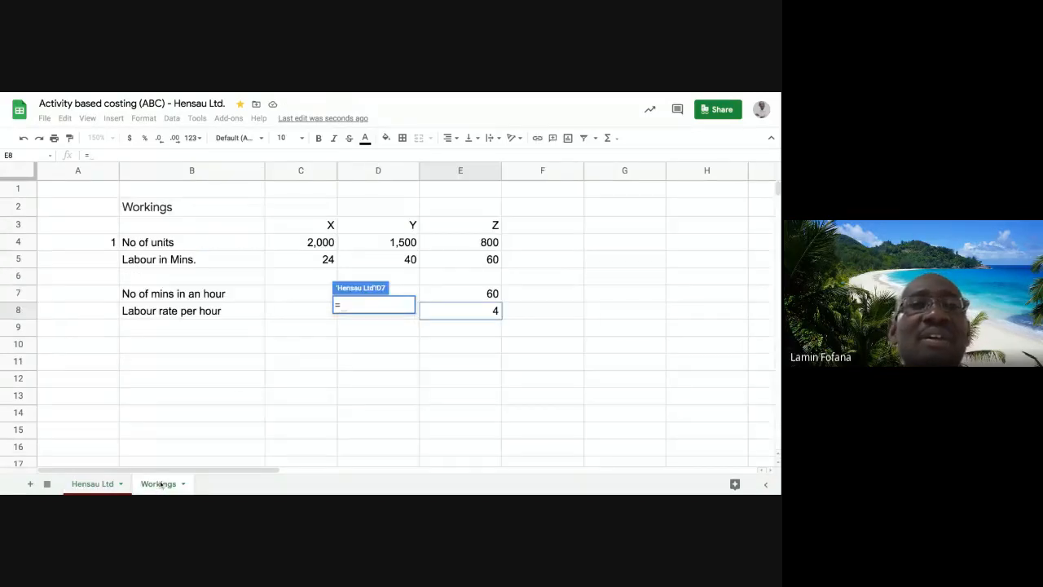
click(384, 266)
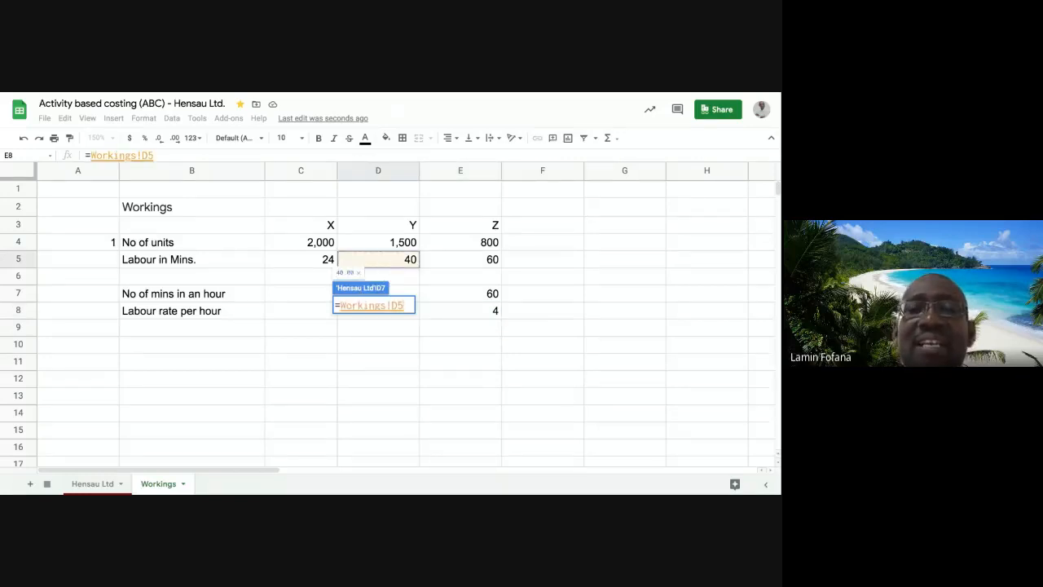
text(/)
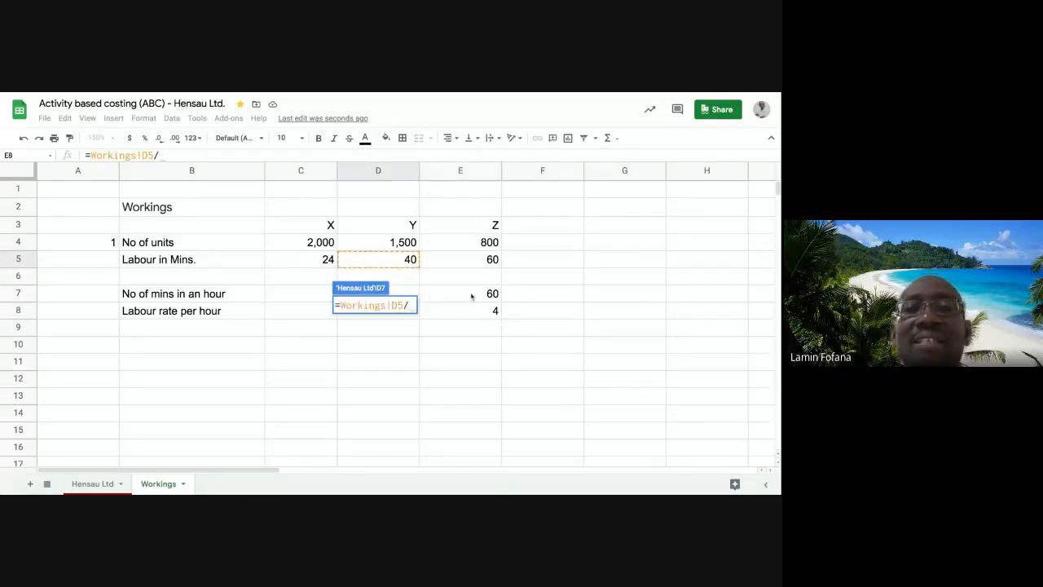
click(470, 296)
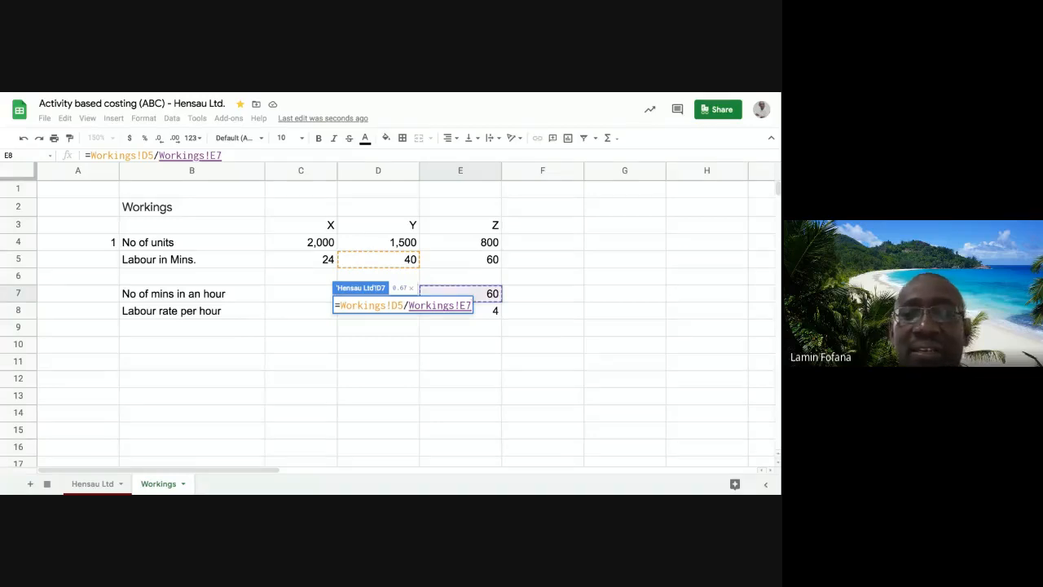
text(*)
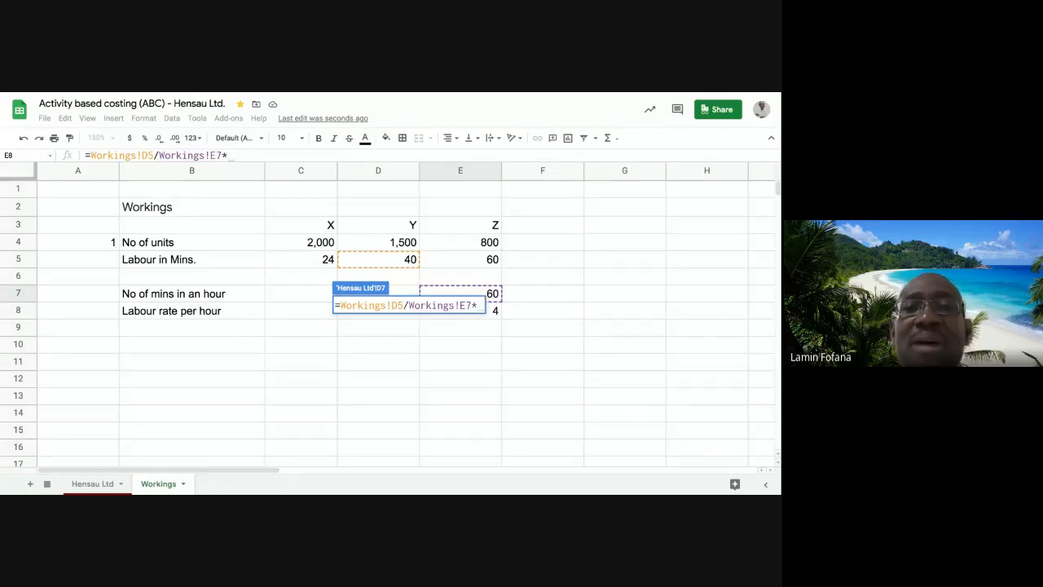
click(495, 312)
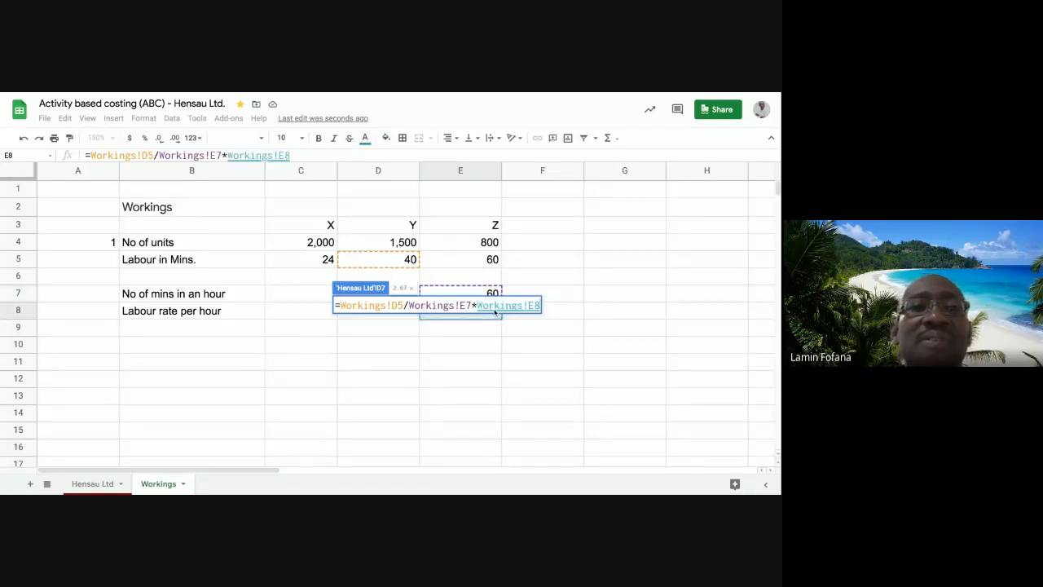
key(Return)
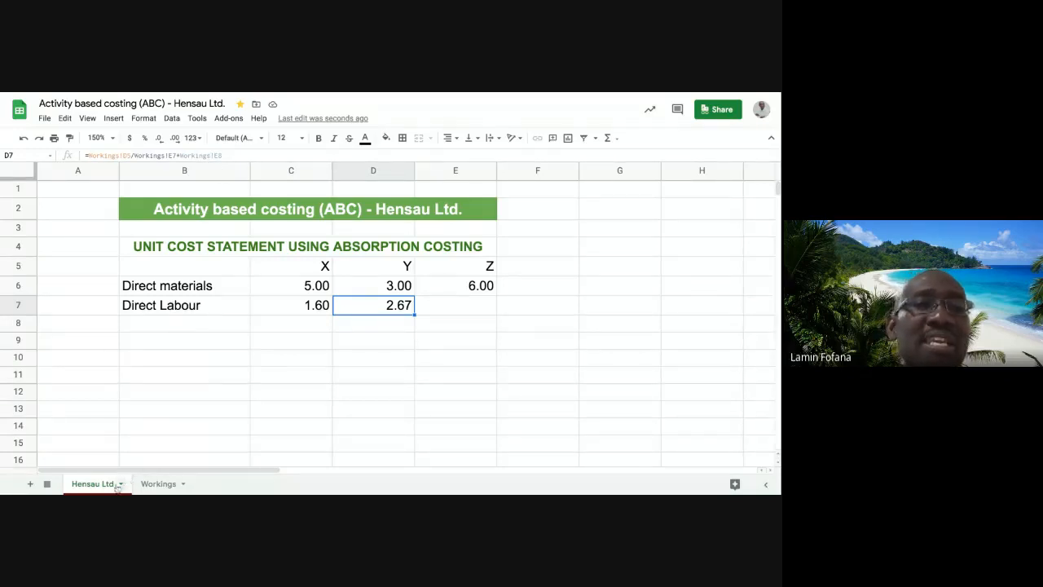
click(222, 357)
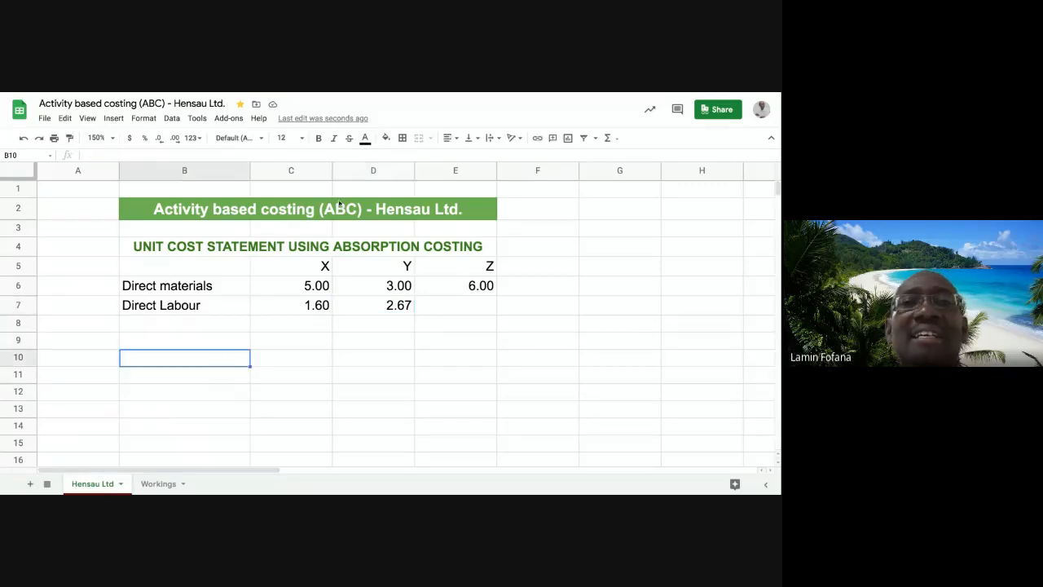
click(470, 327)
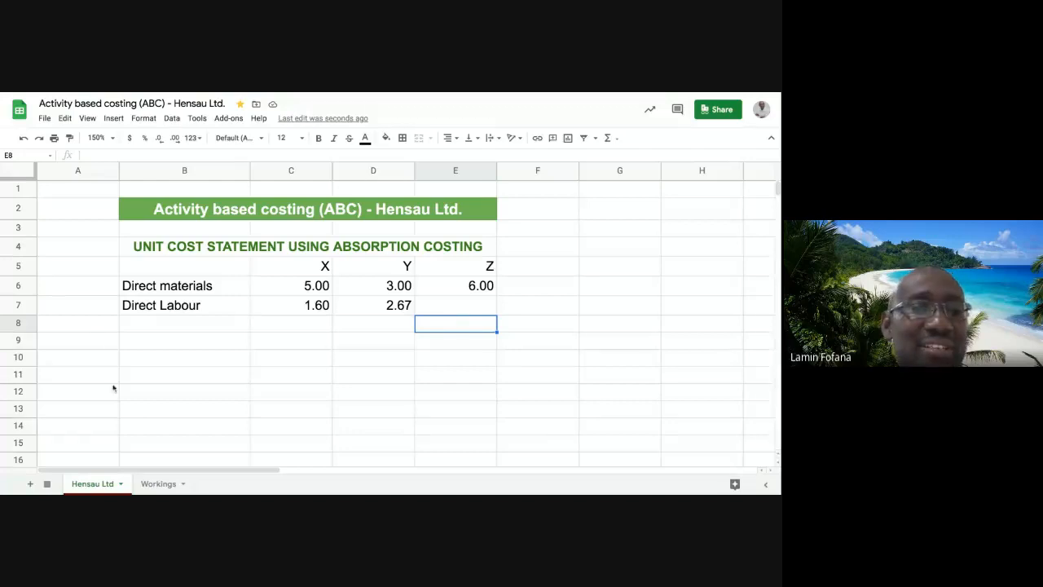
click(158, 482)
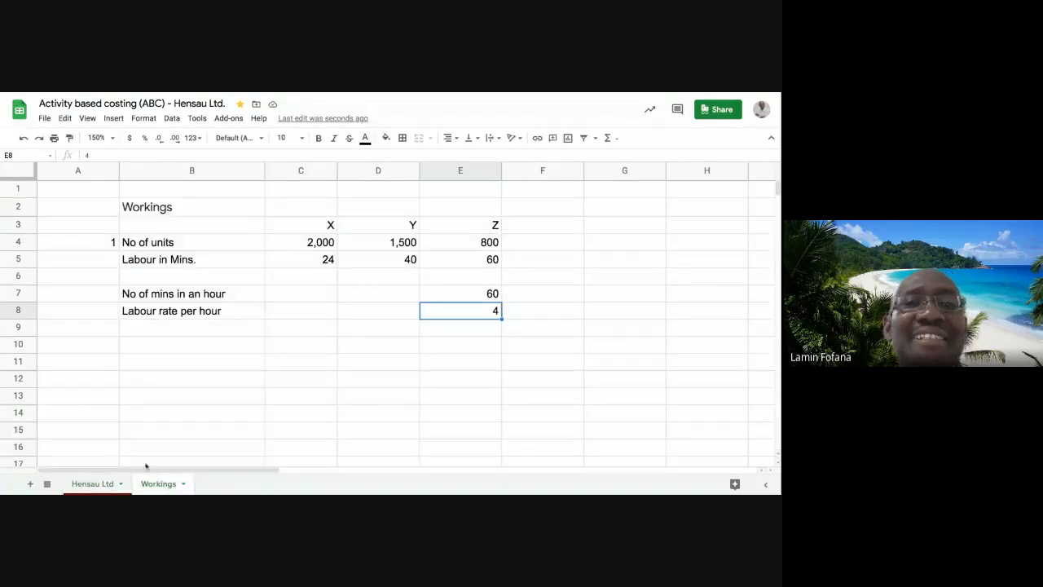
click(92, 484)
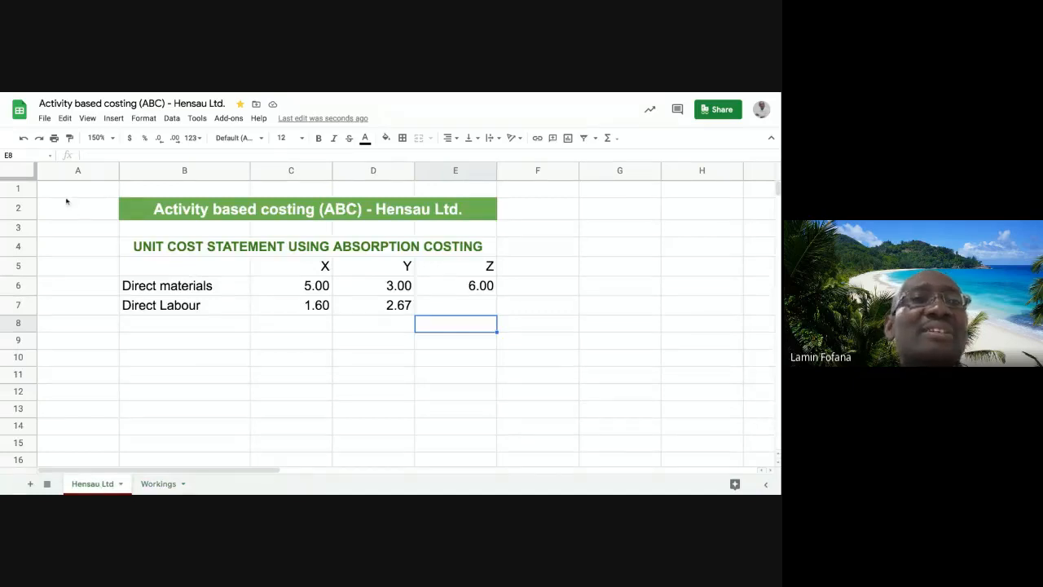
Undo the last two edits to product Y's direct labour in cell D7, inspect the earlier formula, and redo both edits
click(376, 305)
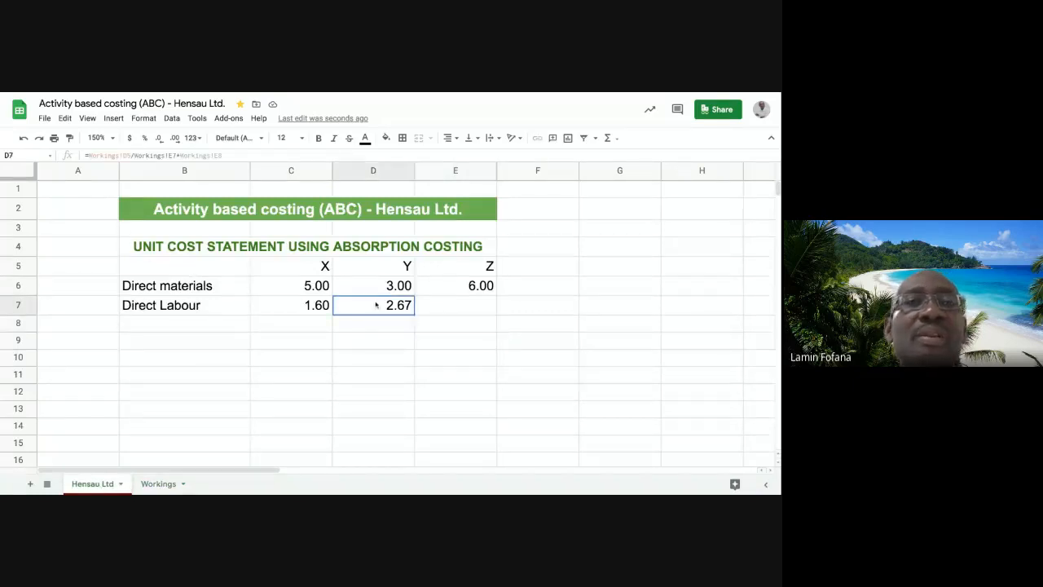
click(23, 138)
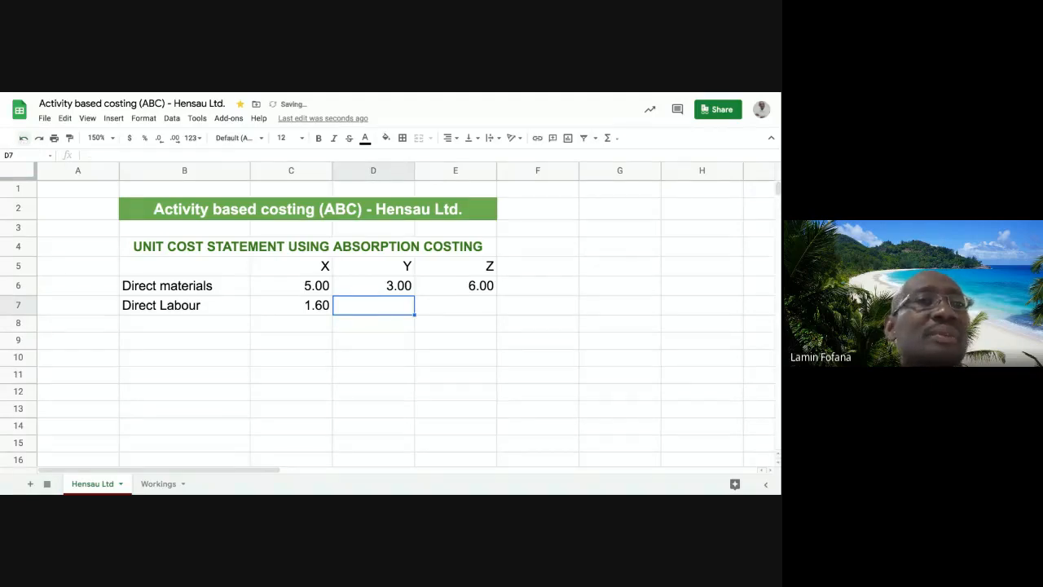
click(23, 140)
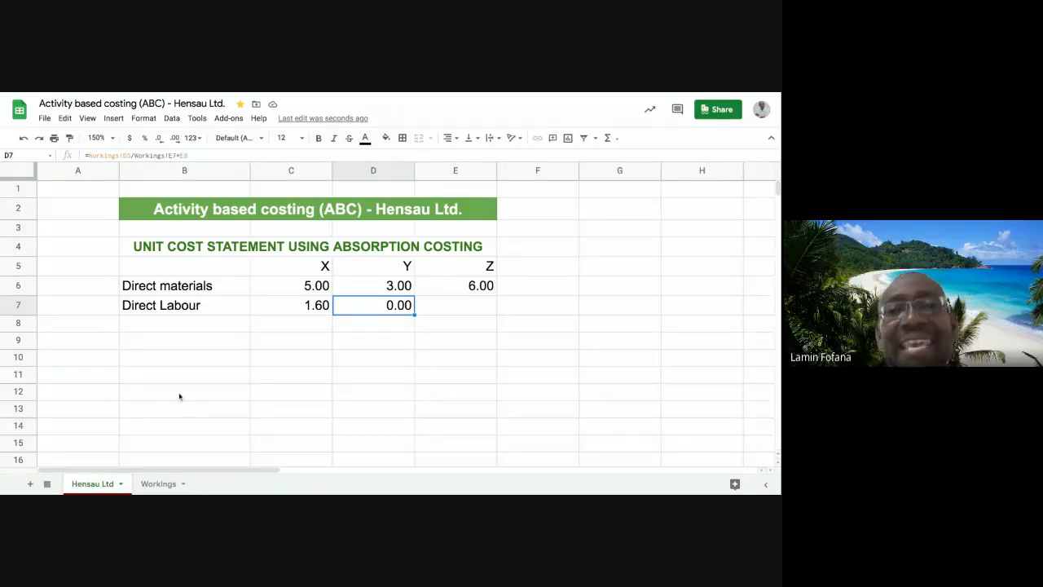
click(459, 329)
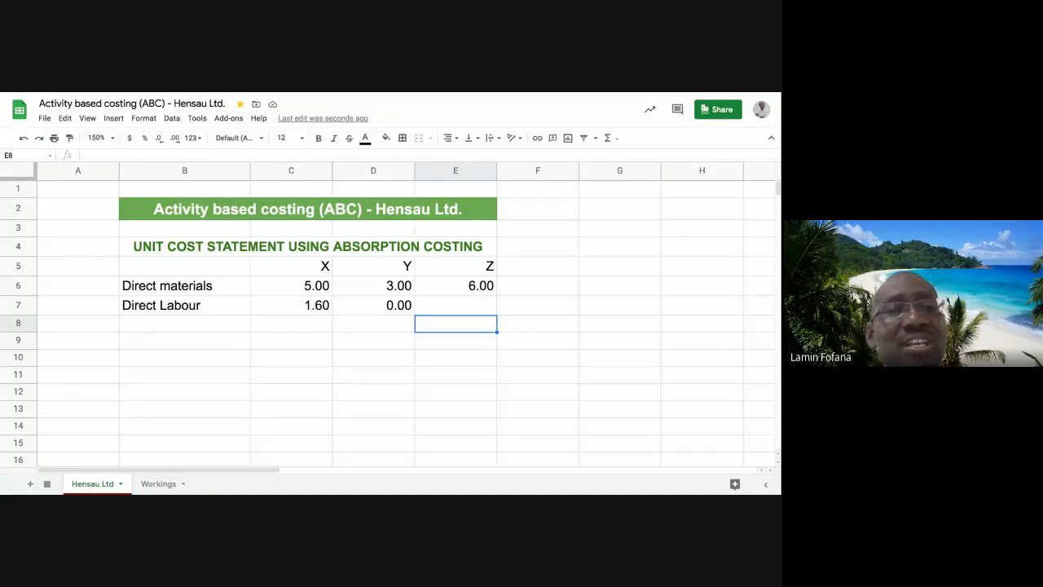
click(366, 310)
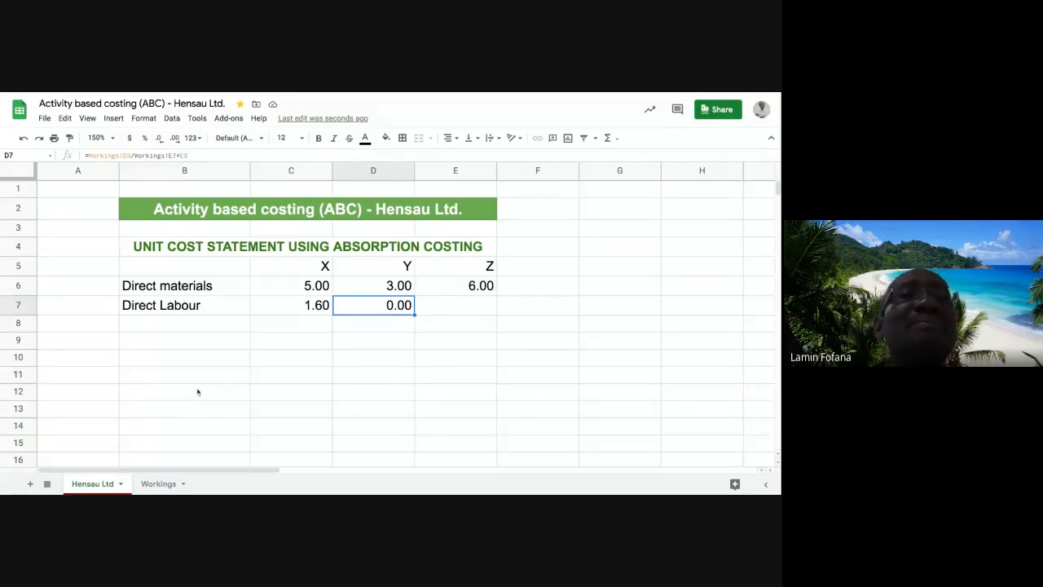
click(39, 139)
click(39, 140)
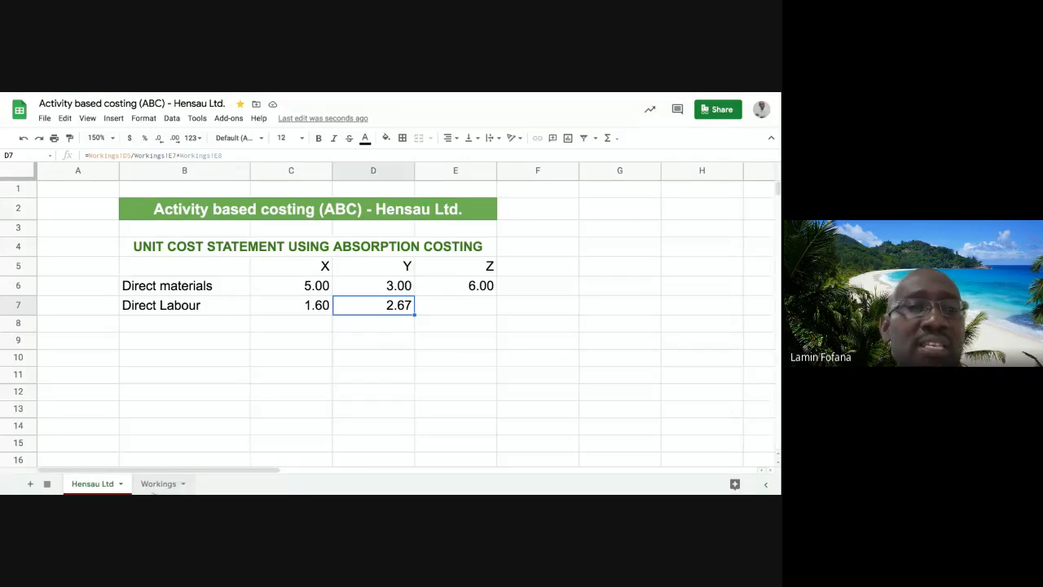
Compare the direct labour formulas in cells C7 and D7 with the labour minutes, minutes per hour and labour rate on the Workings sheet
click(155, 484)
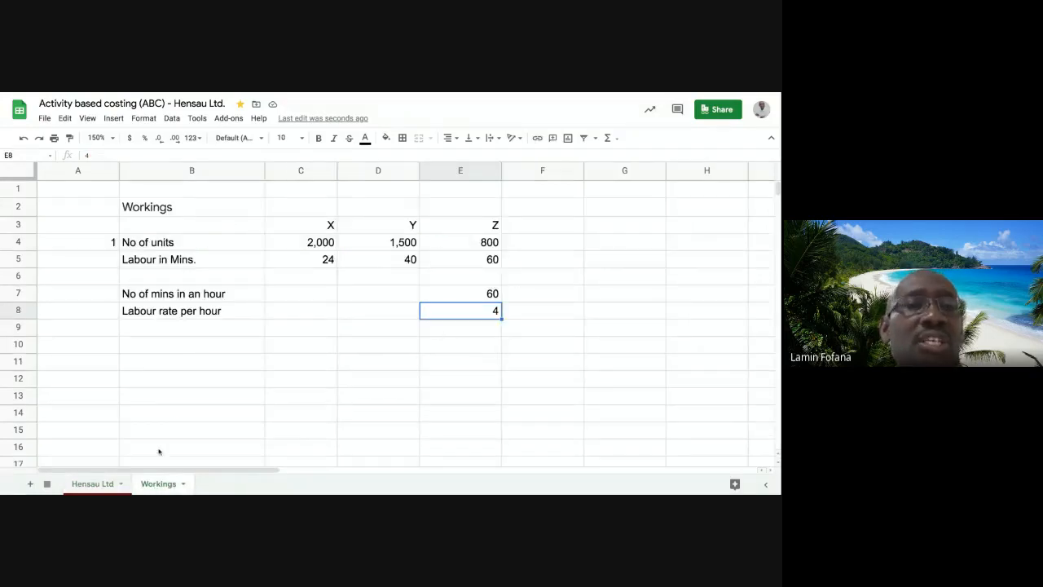
click(92, 484)
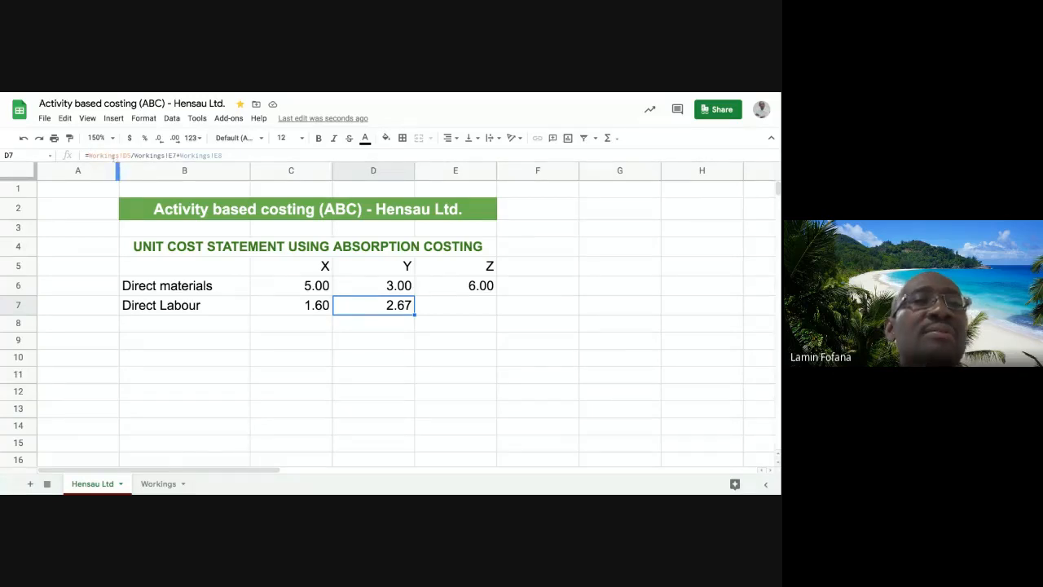
click(160, 484)
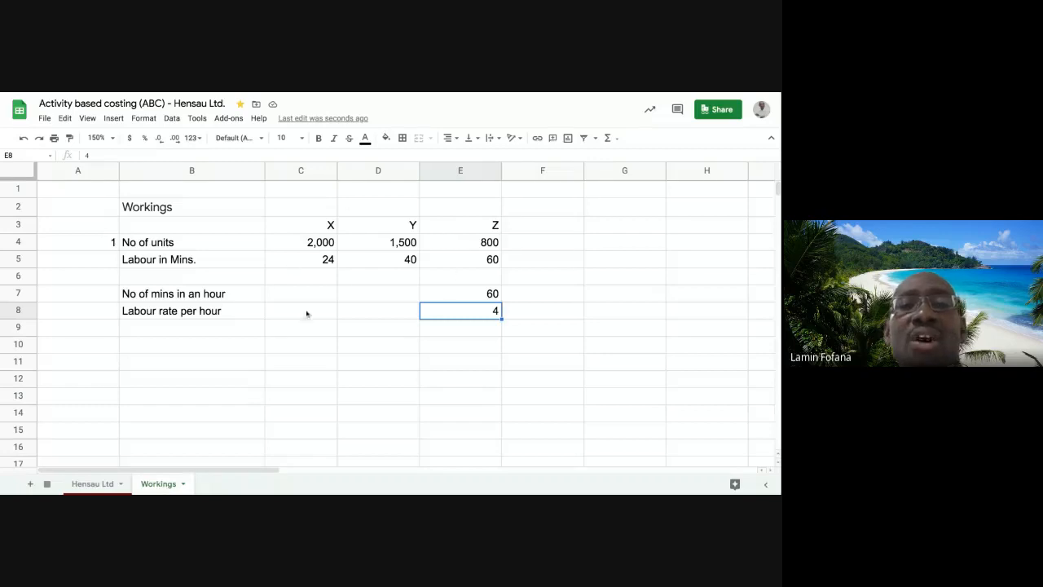
click(97, 484)
click(167, 486)
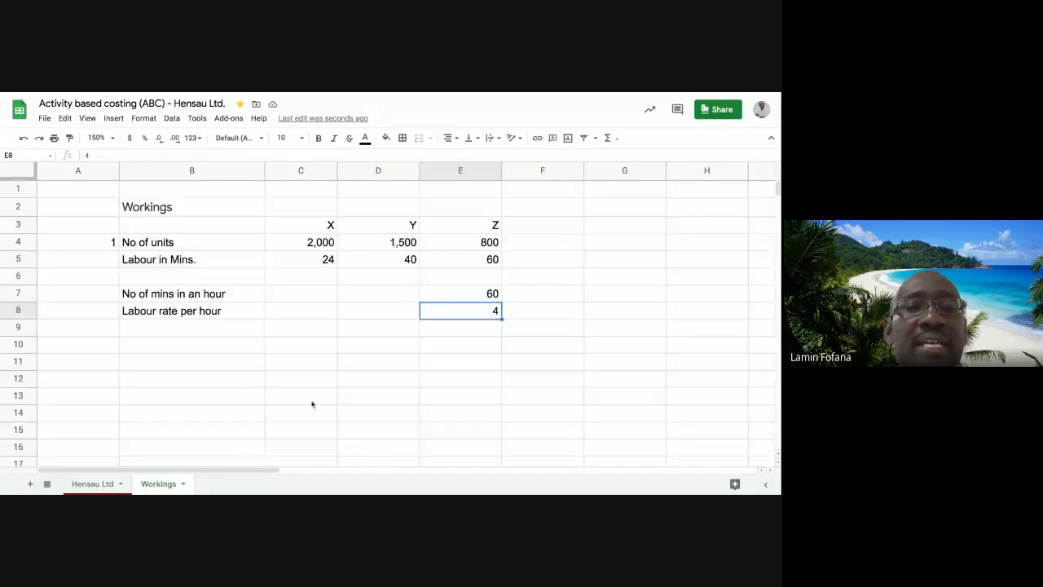
click(96, 485)
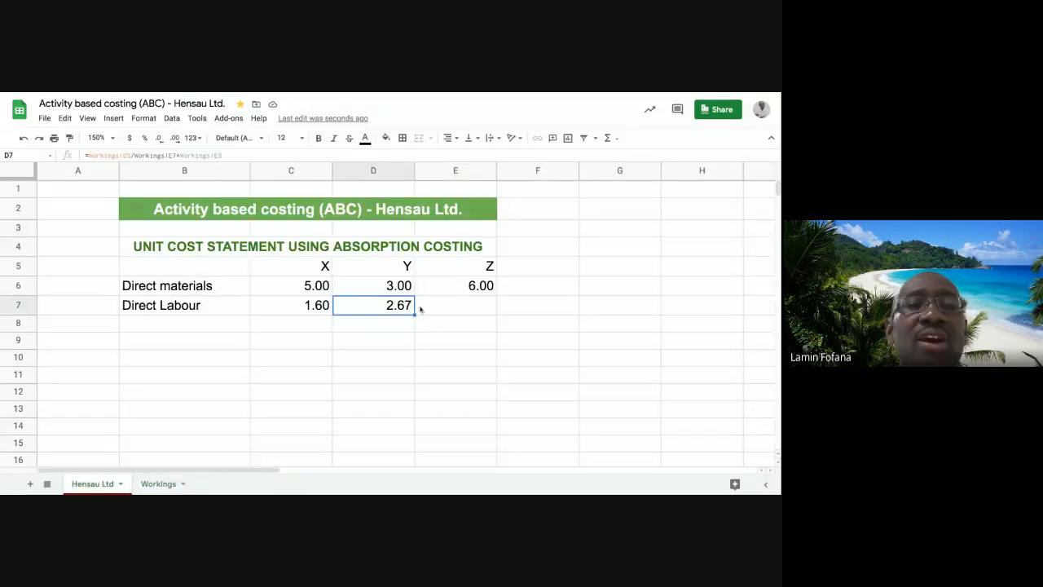
click(465, 345)
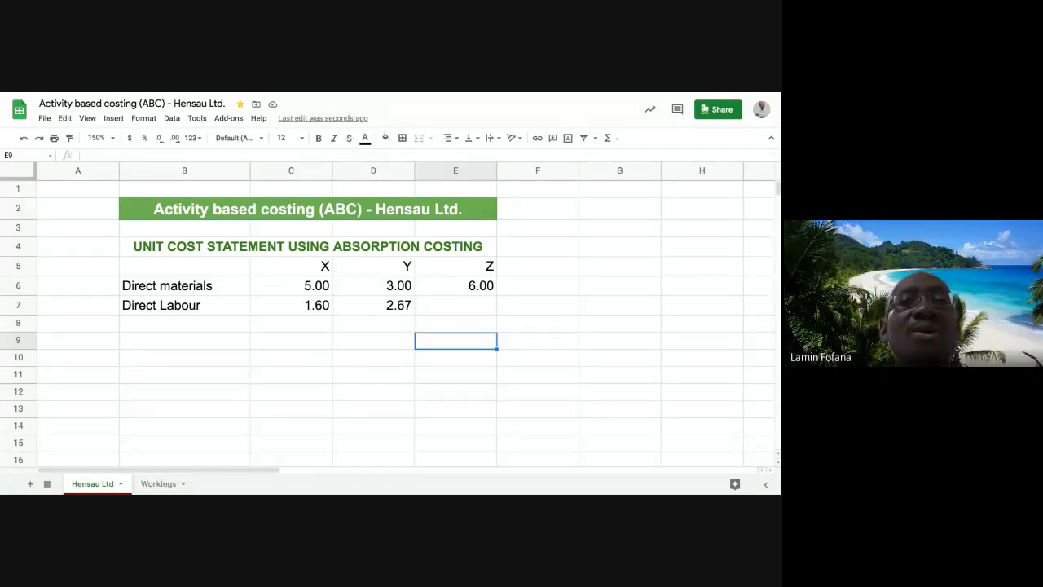
click(387, 303)
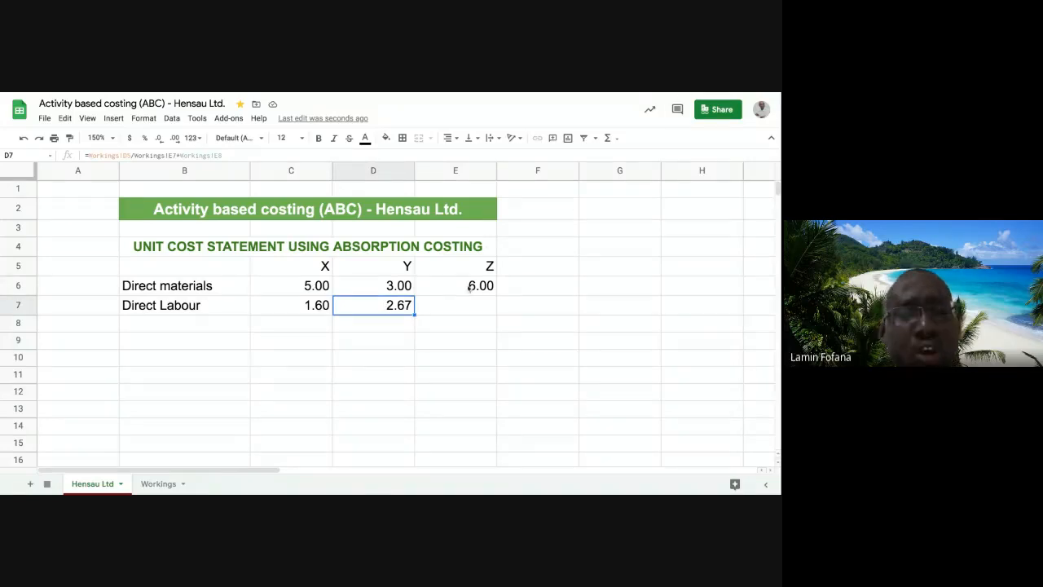
click(315, 307)
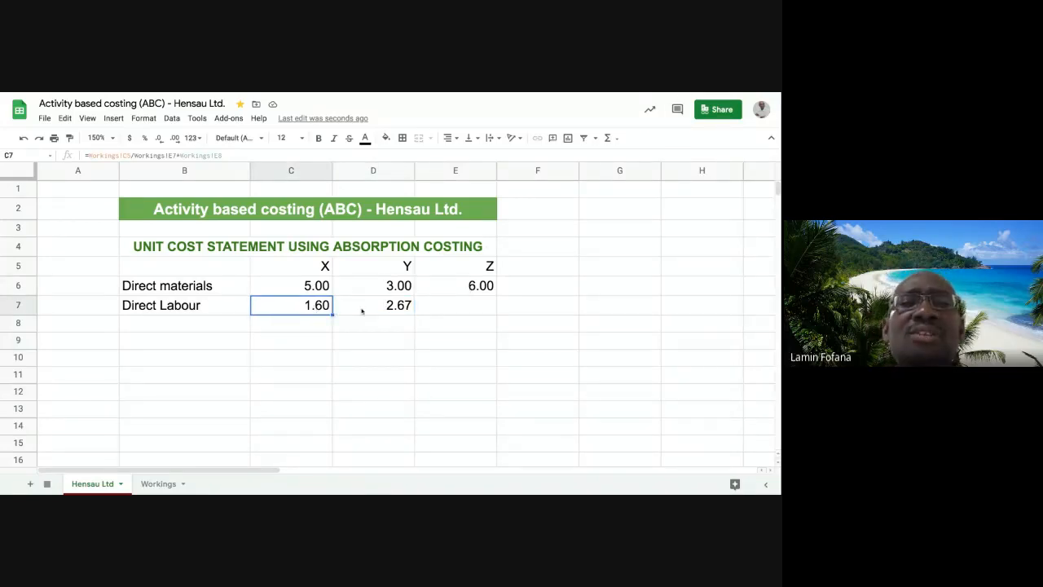
click(363, 311)
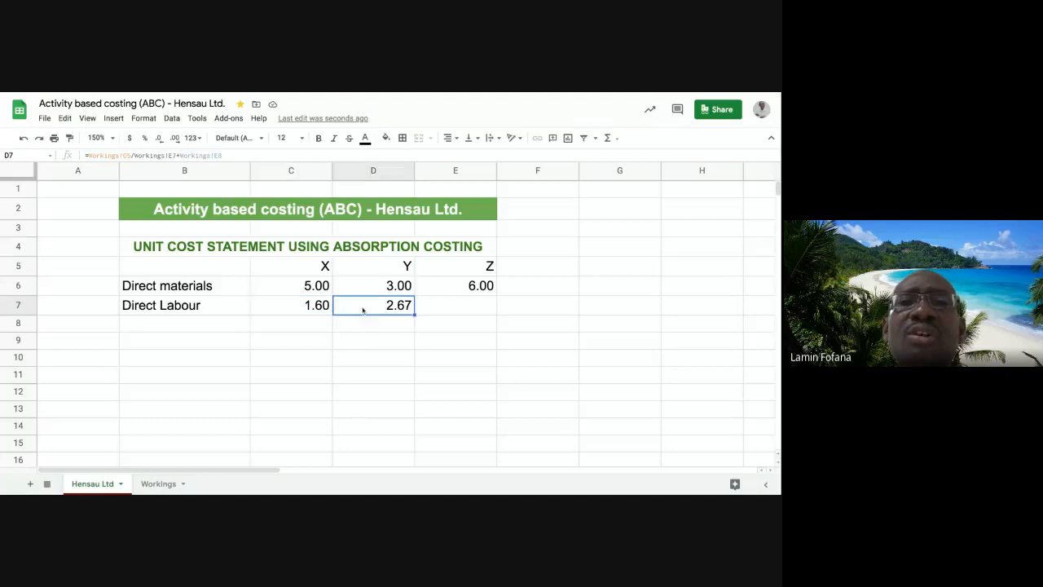
click(444, 308)
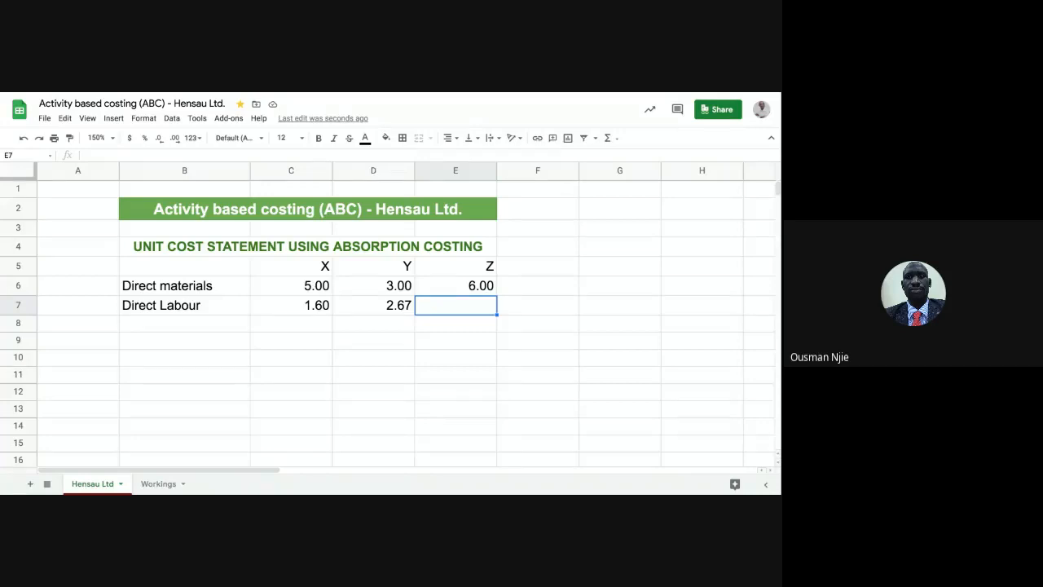
Clear product Y's direct labour in D7 and fill product X's formula from C7 across to D7 and E7
click(388, 308)
key(Delete)
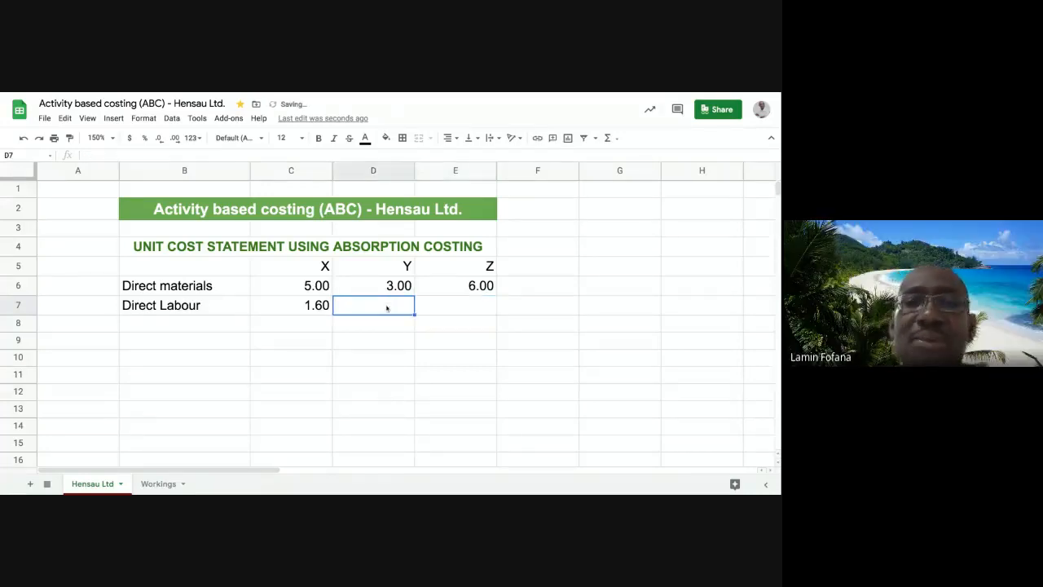
click(352, 342)
click(311, 304)
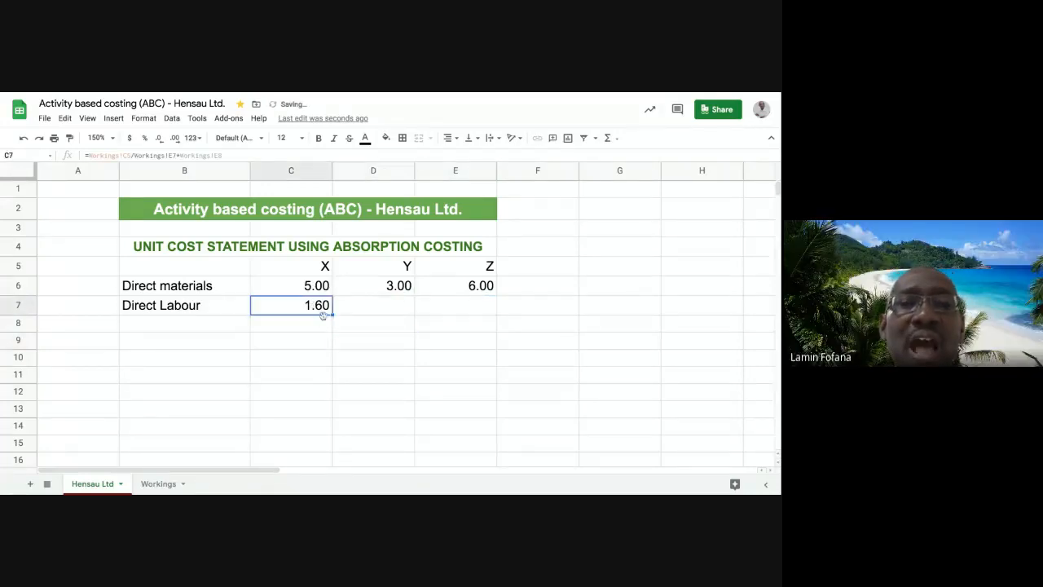
drag(332, 315, 465, 326)
click(461, 364)
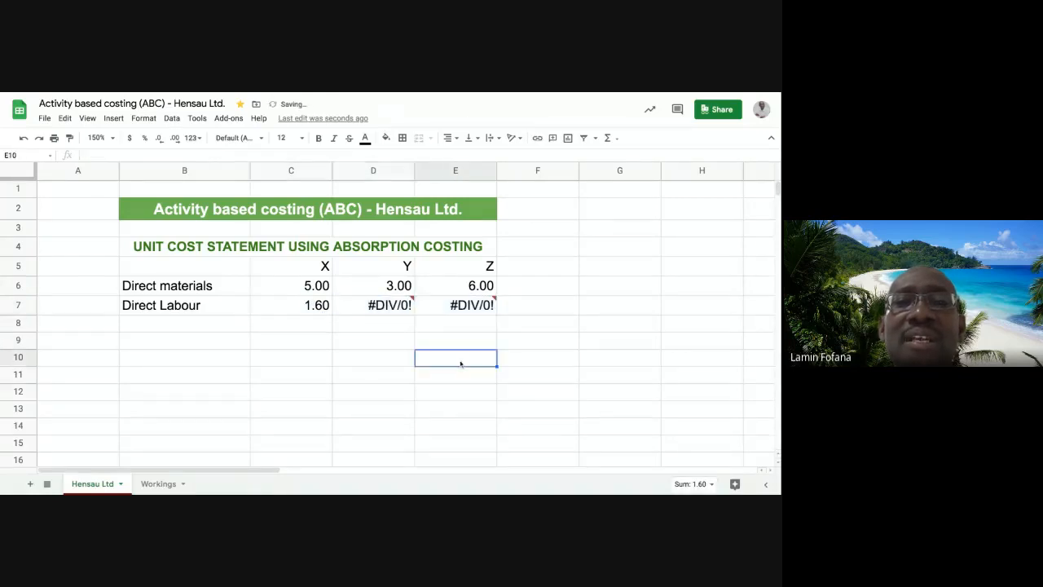
Examine which Workings cells the filled formulas in D7 and E7 reference, comparing them with the original formula in C7
click(385, 308)
click(403, 363)
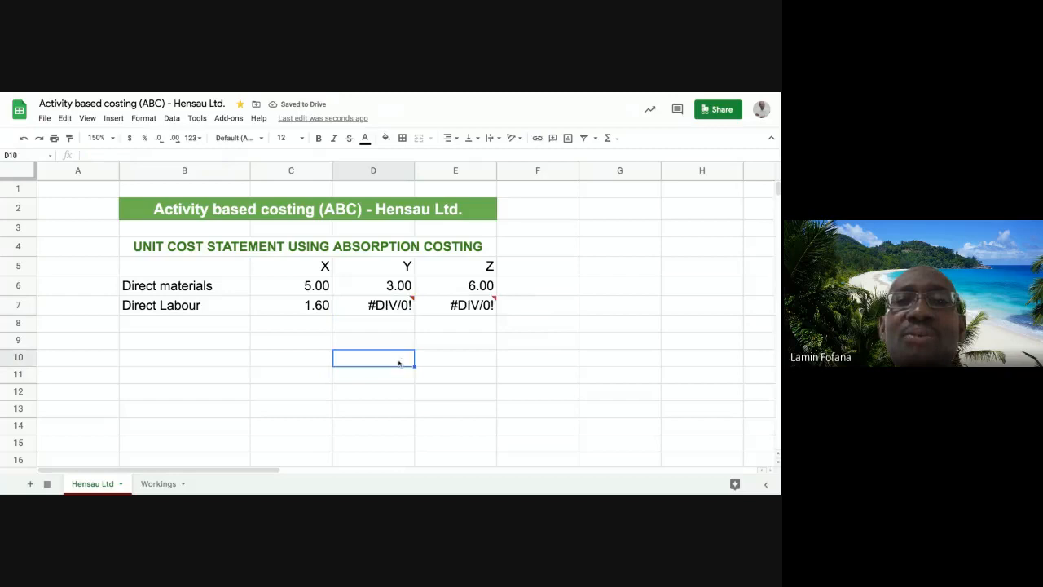
click(442, 306)
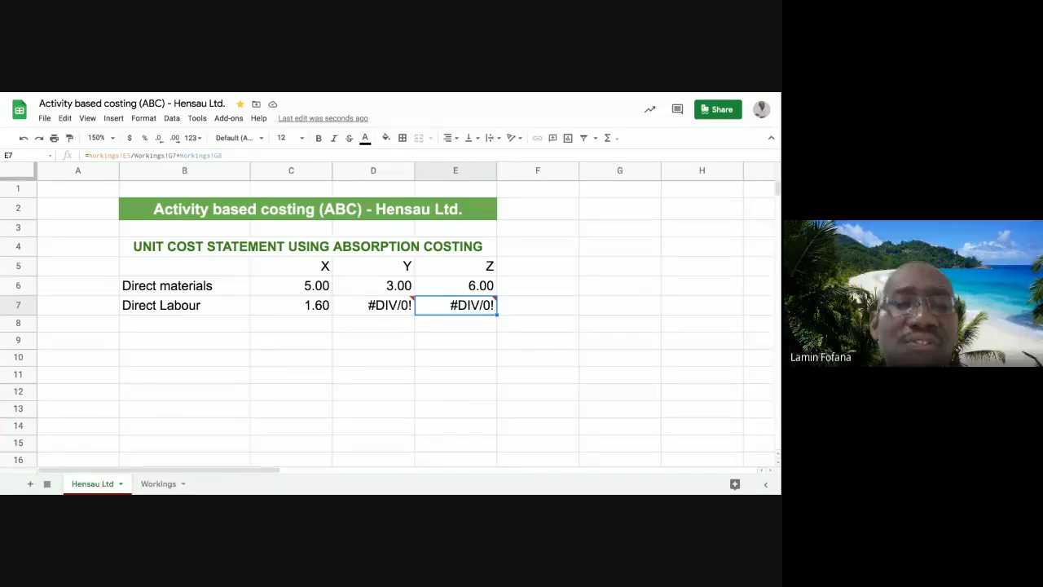
click(377, 310)
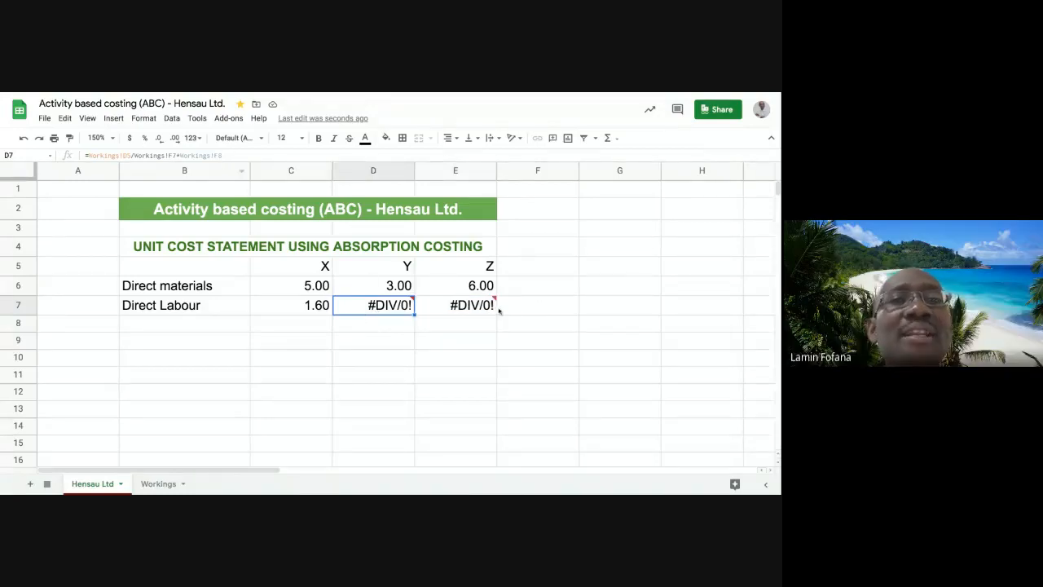
click(466, 314)
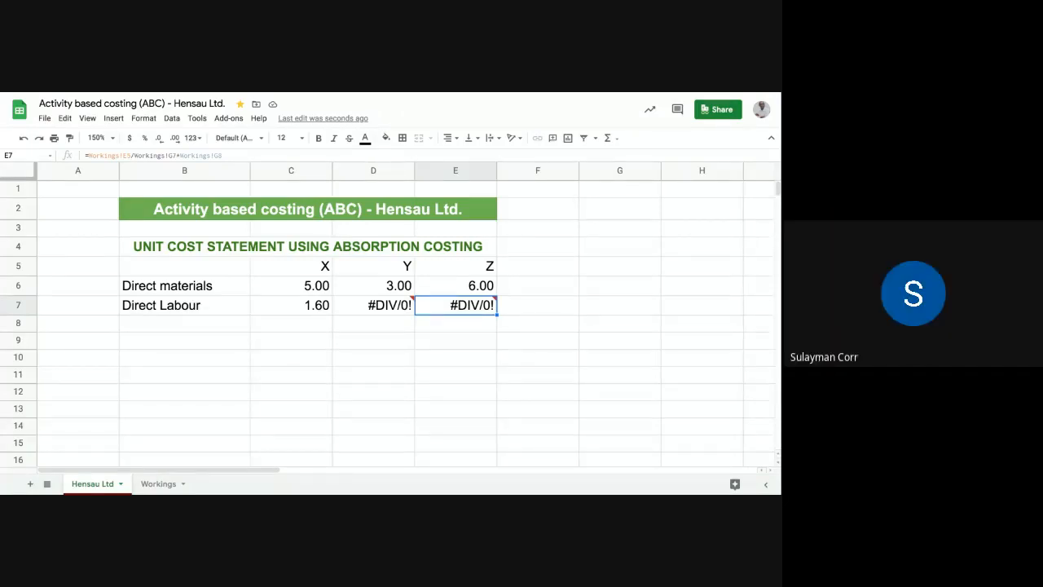
click(368, 307)
click(405, 340)
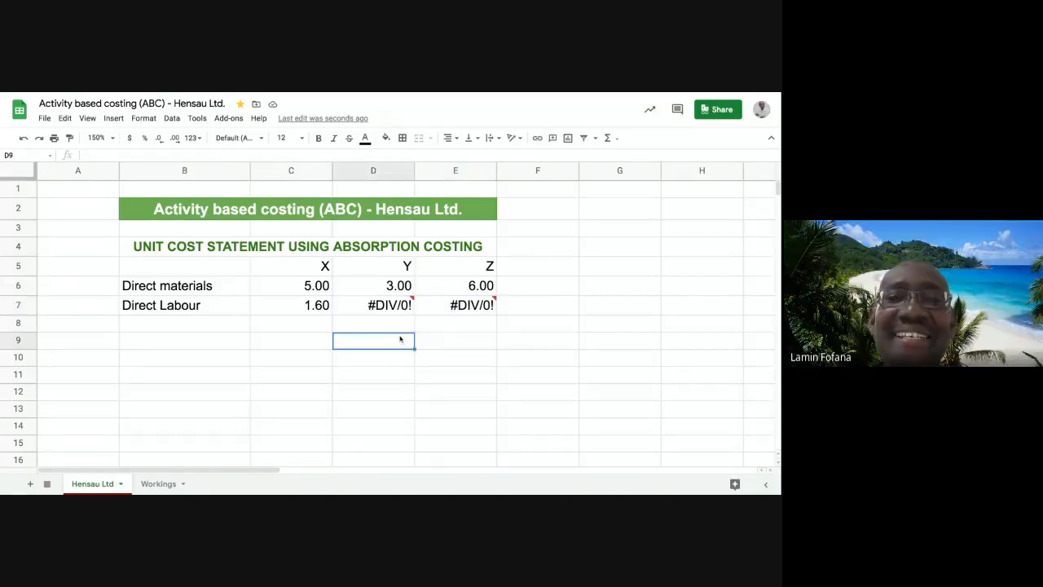
click(439, 306)
click(389, 310)
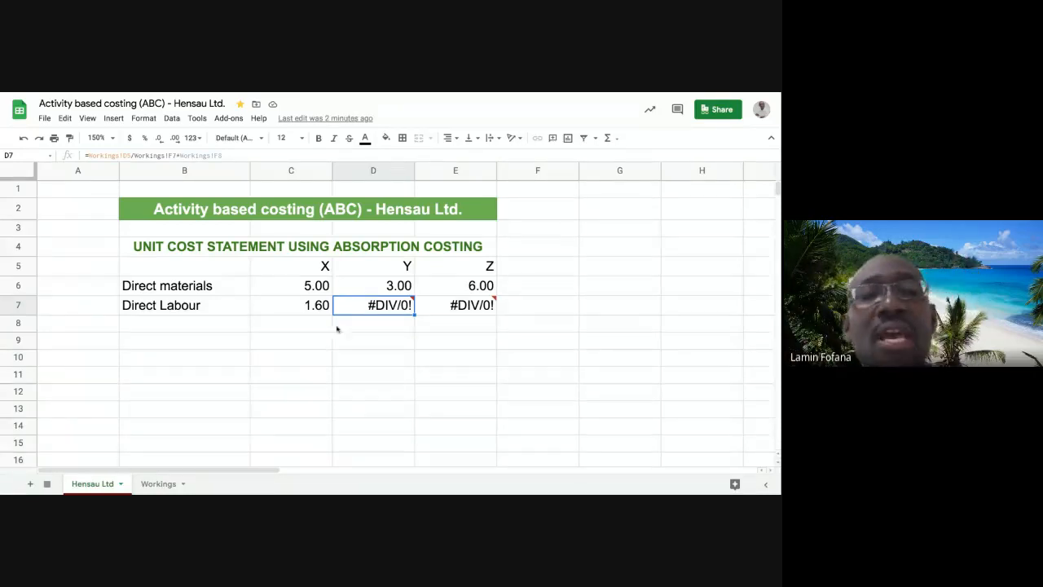
click(314, 309)
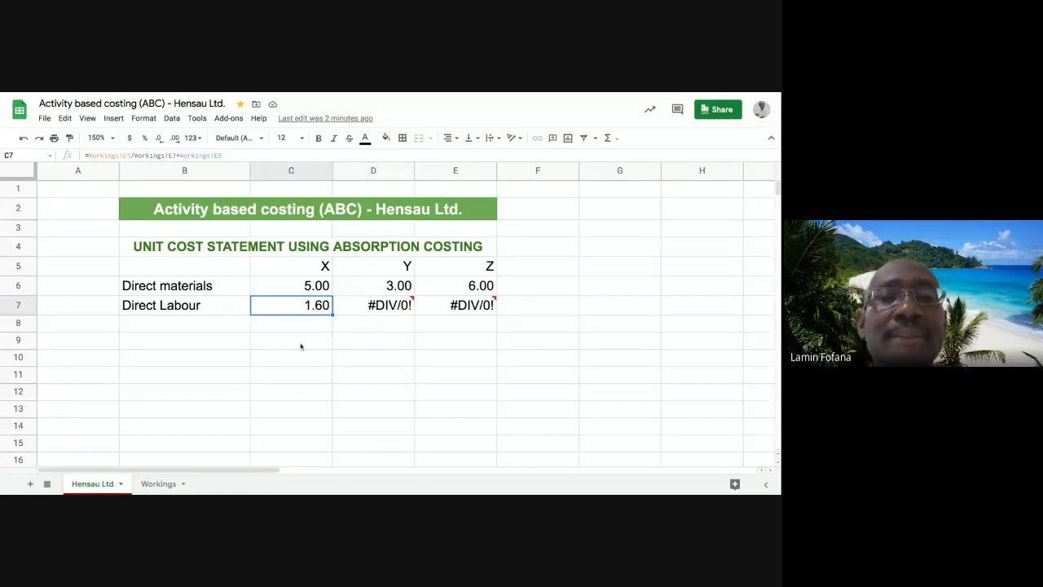
click(346, 308)
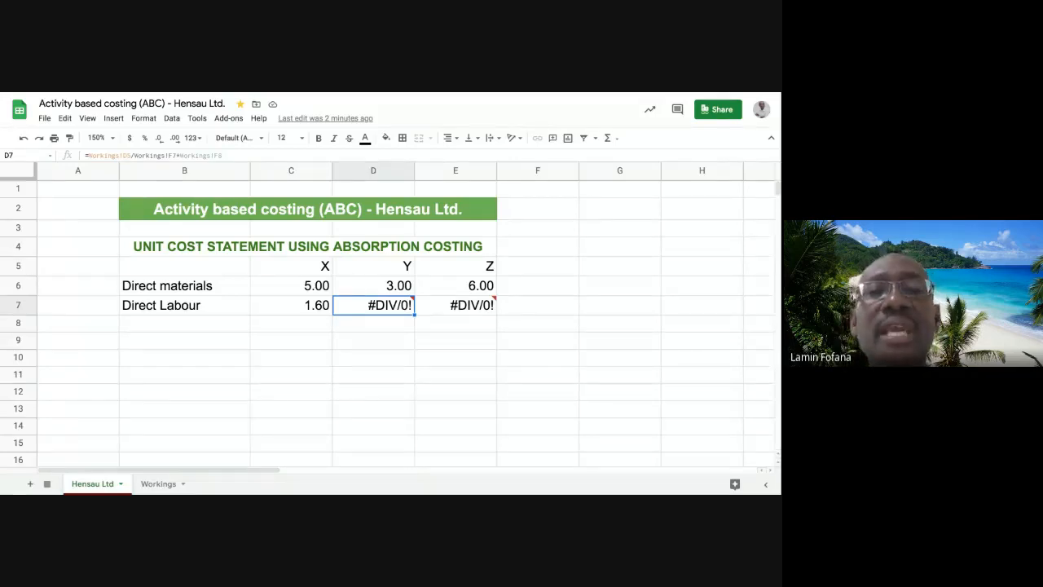
click(315, 309)
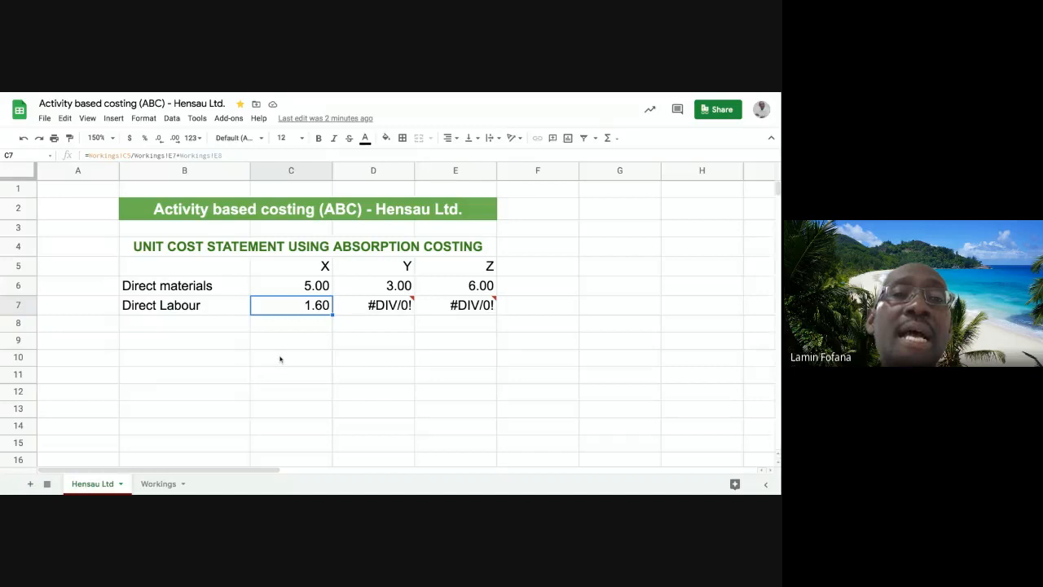
mouse_move(334, 315)
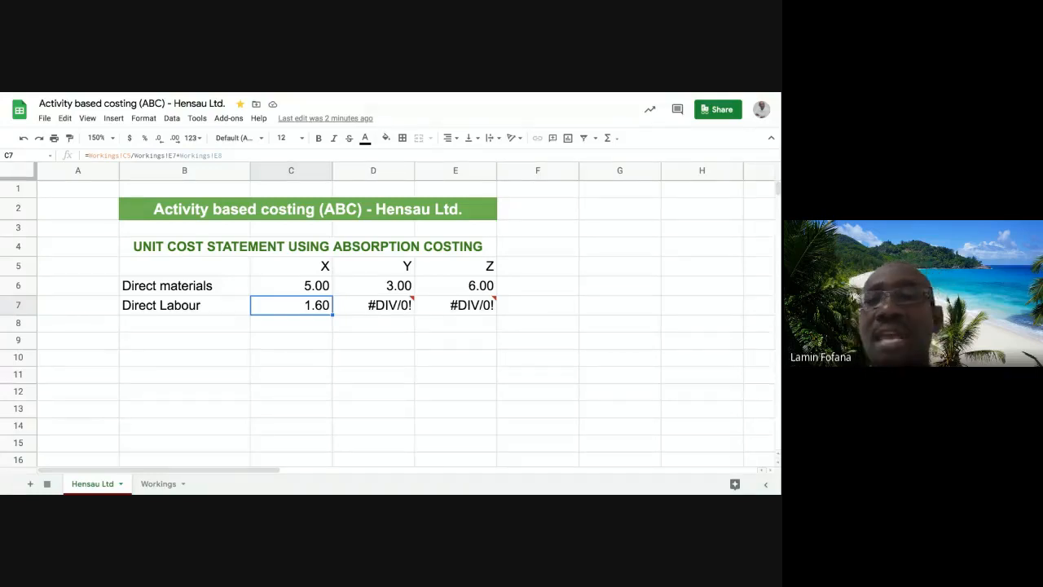
click(305, 327)
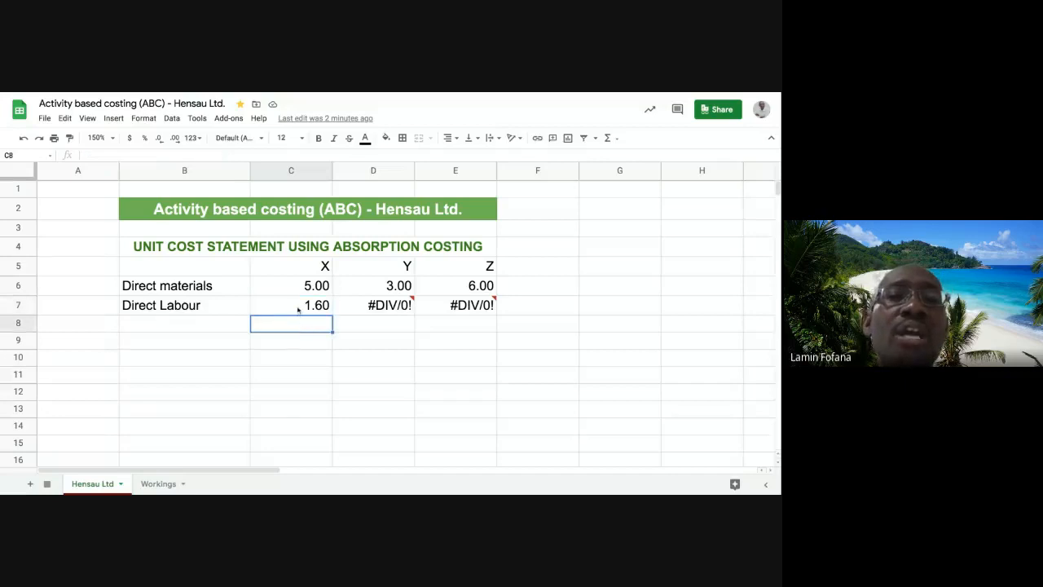
click(298, 307)
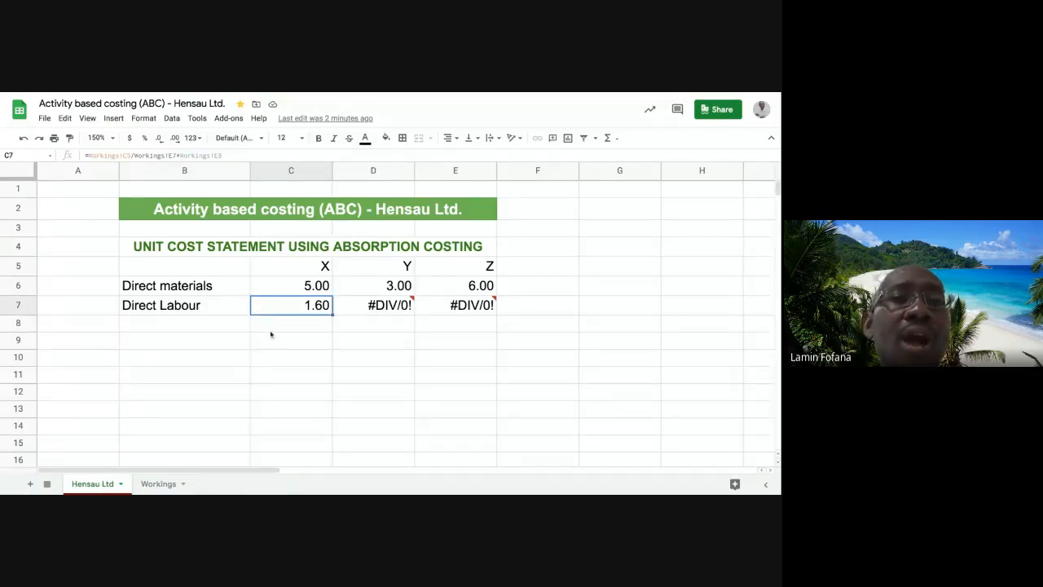
click(159, 484)
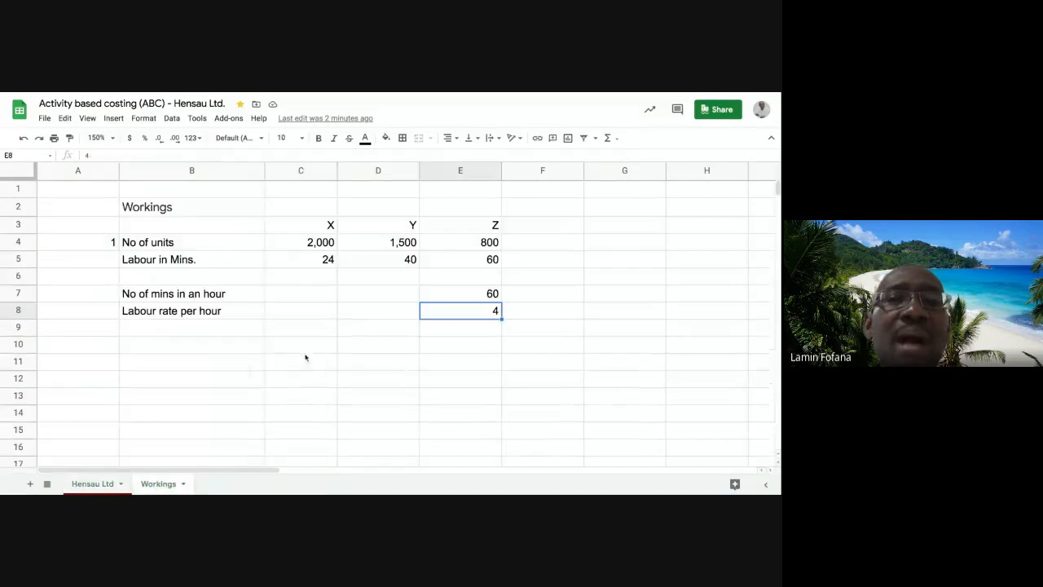
Review the Workings cells behind product X's direct labour: labour minutes in C5, minutes per hour in E7 and labour rate in E8
click(322, 262)
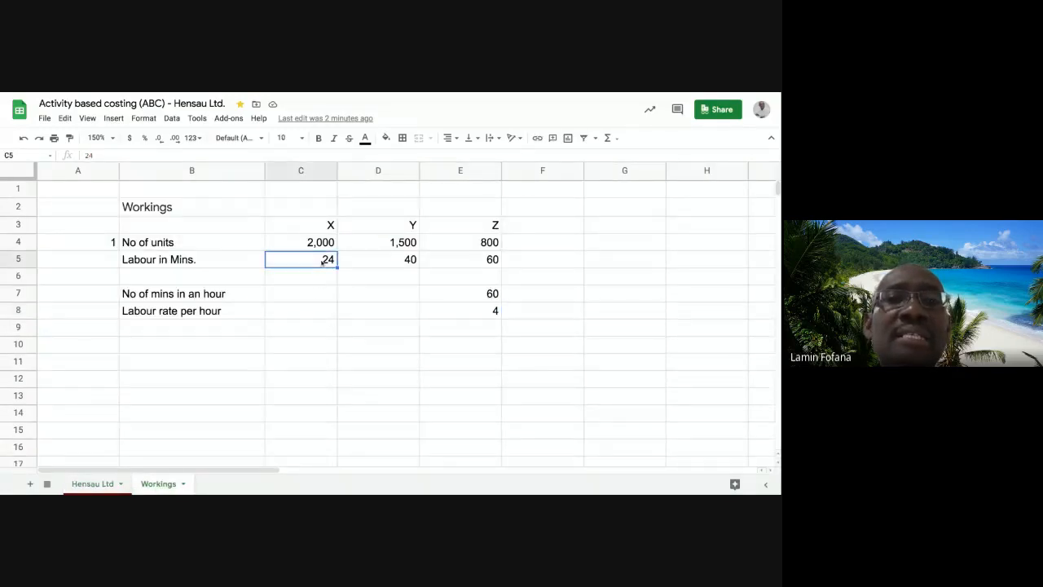
click(482, 295)
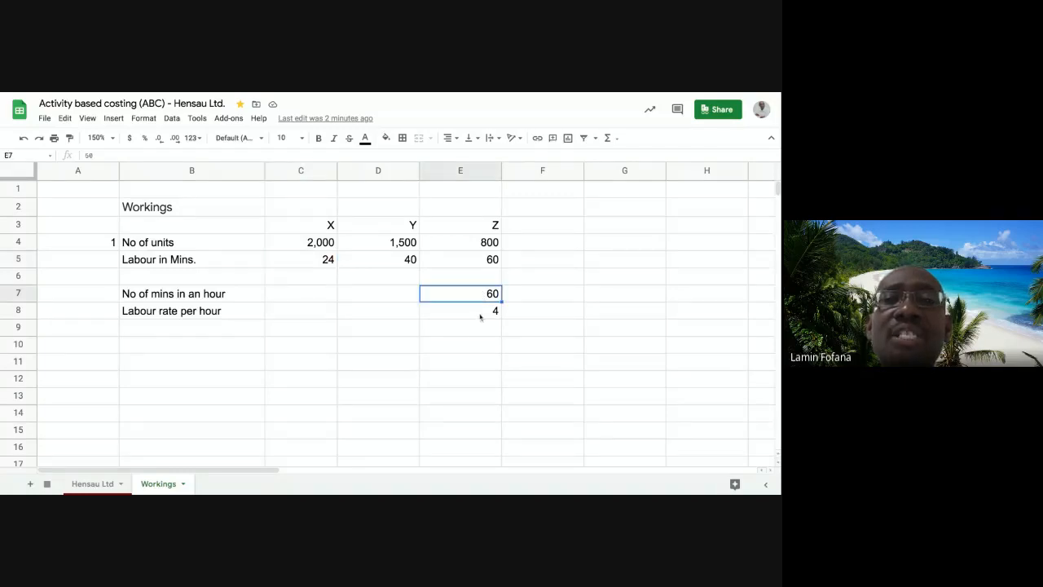
click(481, 313)
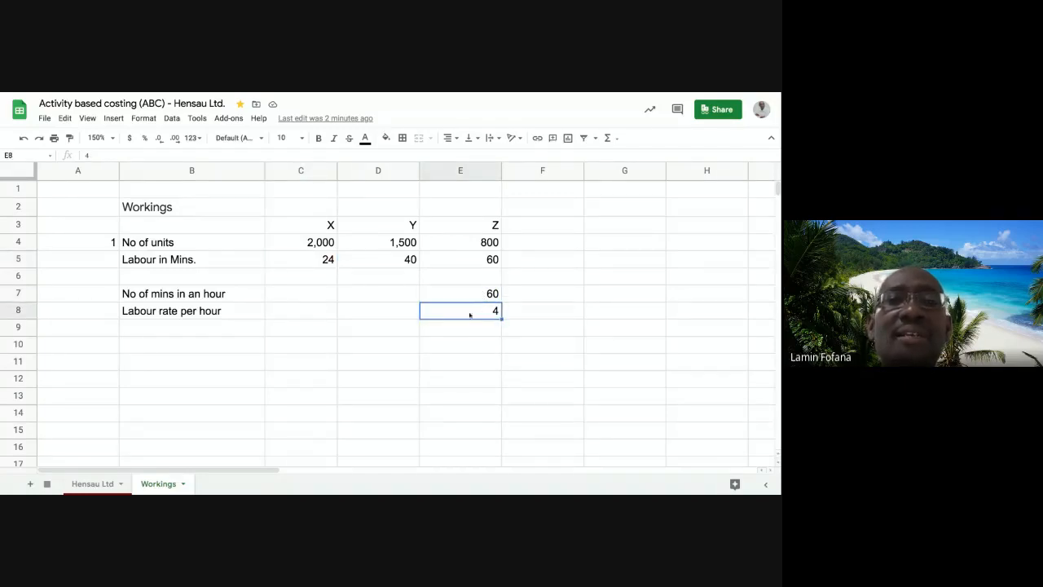
click(324, 261)
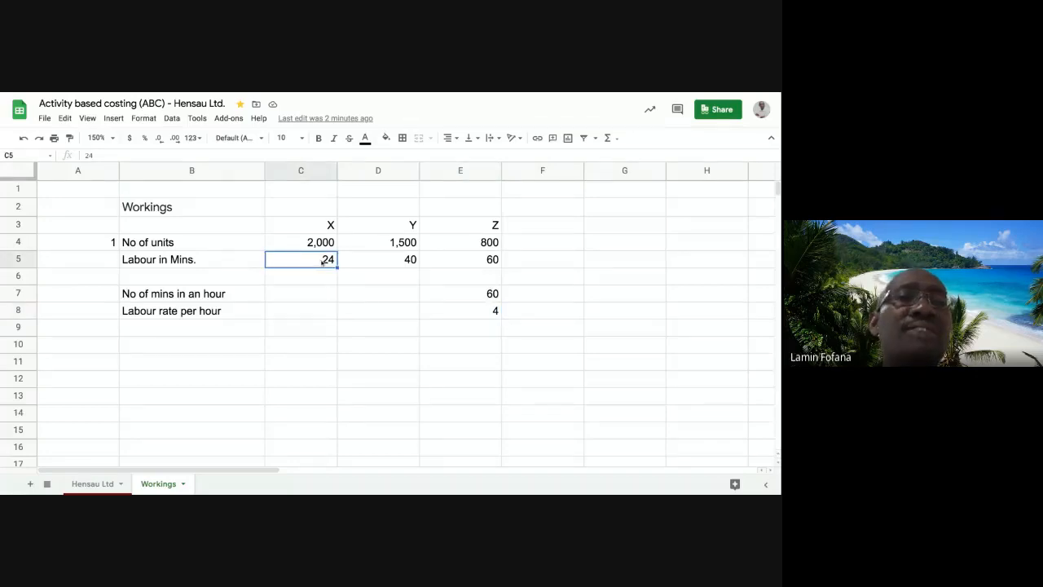
click(454, 296)
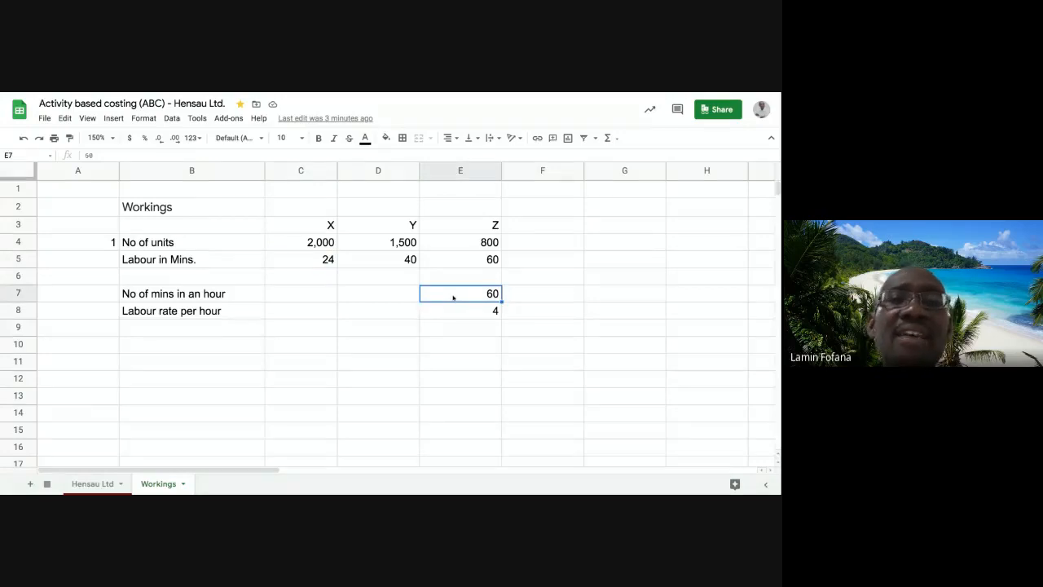
click(454, 315)
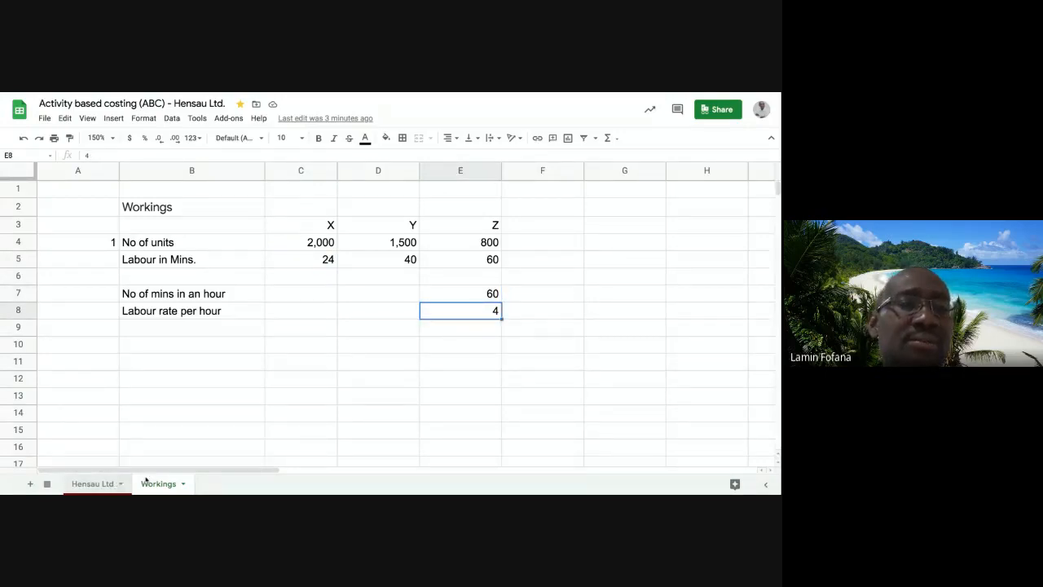
Compare the cell references in product X's direct labour formula in C7 with those in product Y's filled formula in D7
click(102, 483)
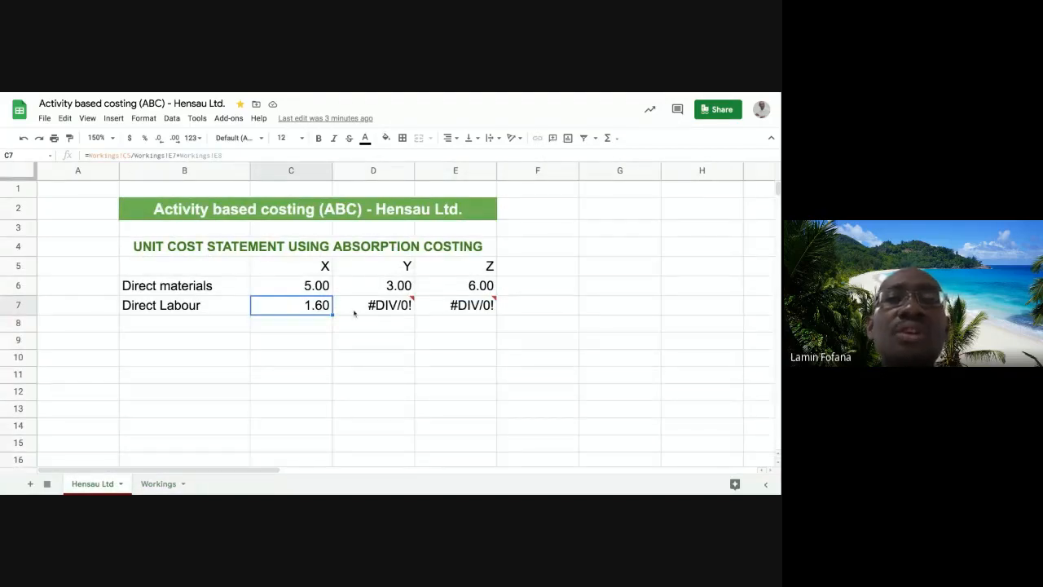
mouse_move(373, 310)
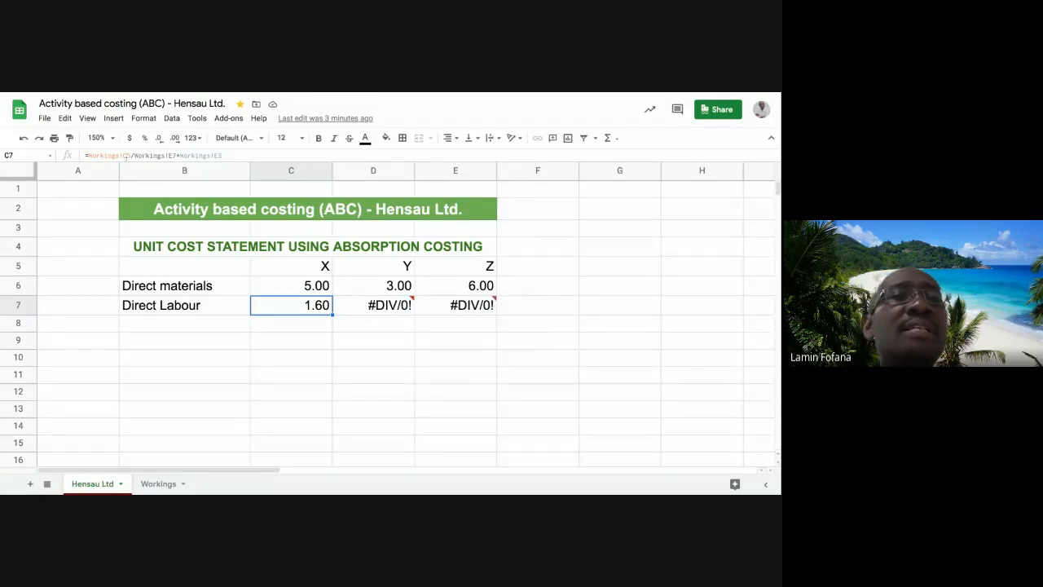
click(351, 305)
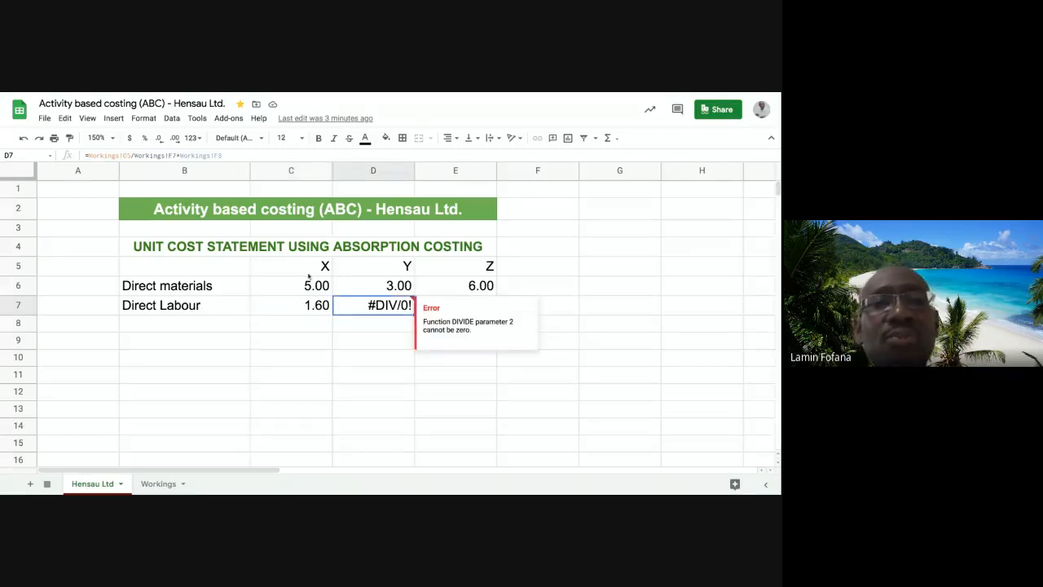
click(296, 307)
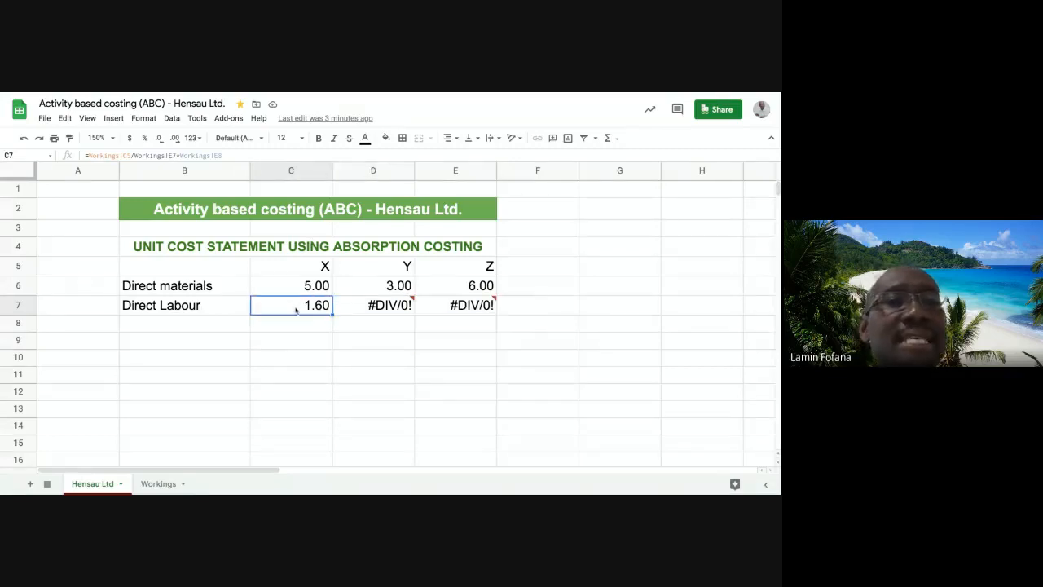
click(361, 306)
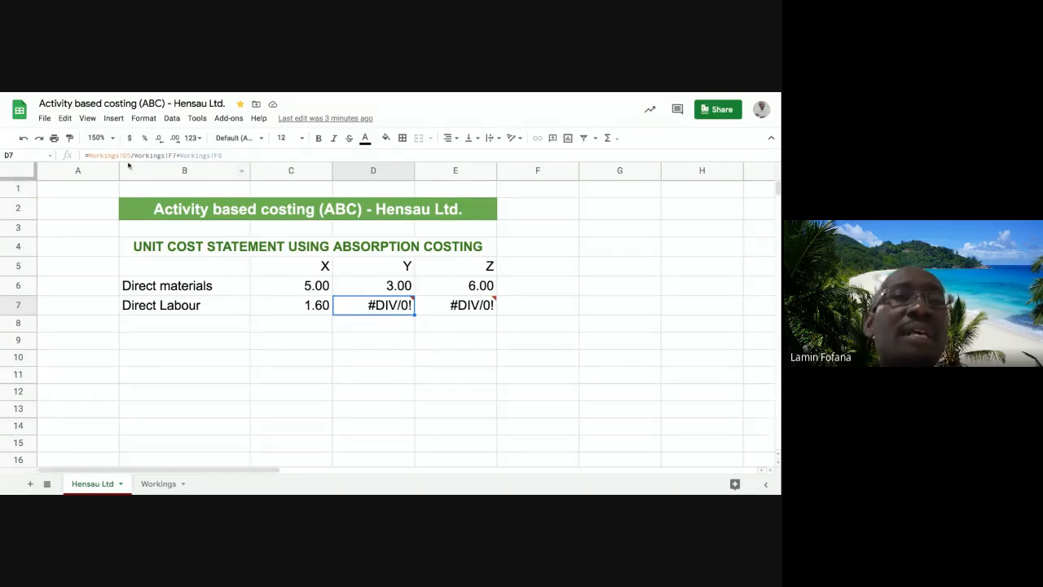
click(275, 310)
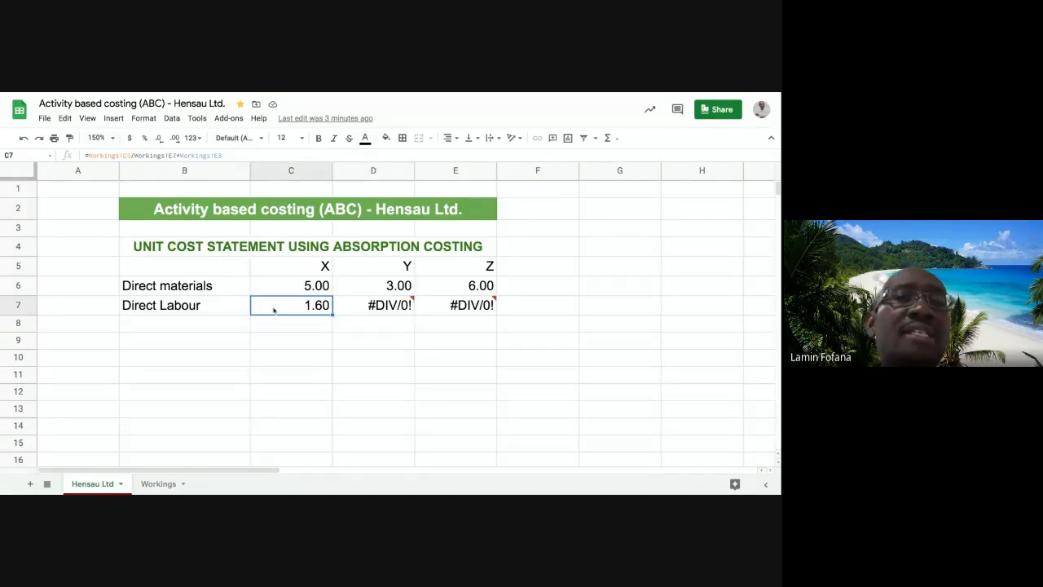
click(350, 309)
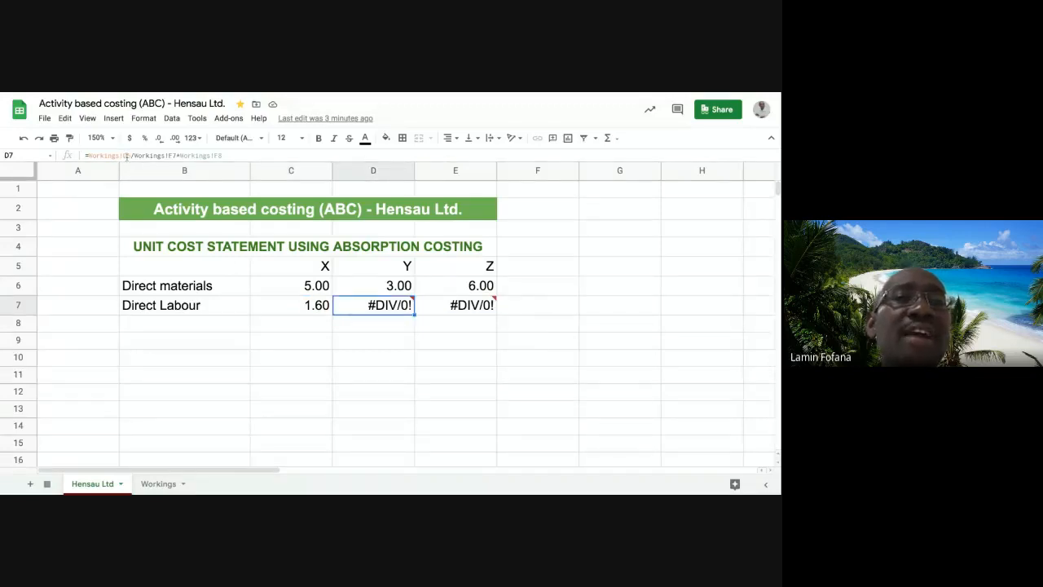
click(272, 306)
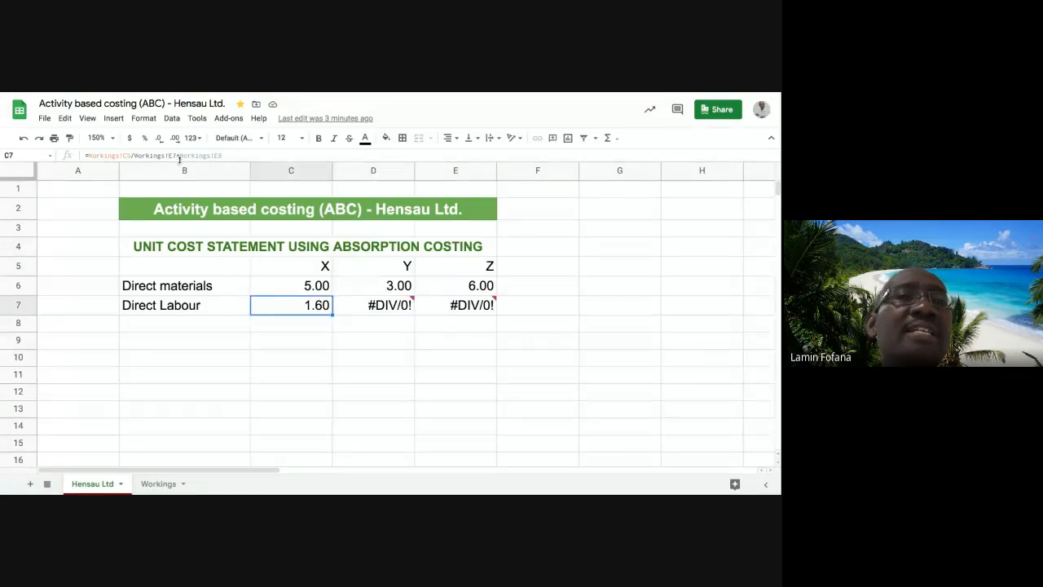
click(356, 310)
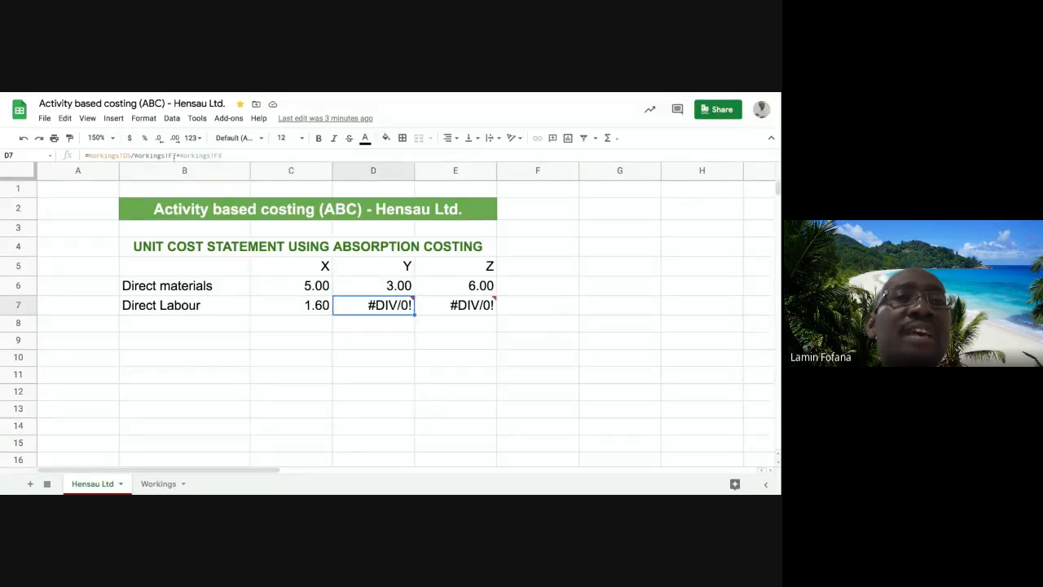
click(313, 309)
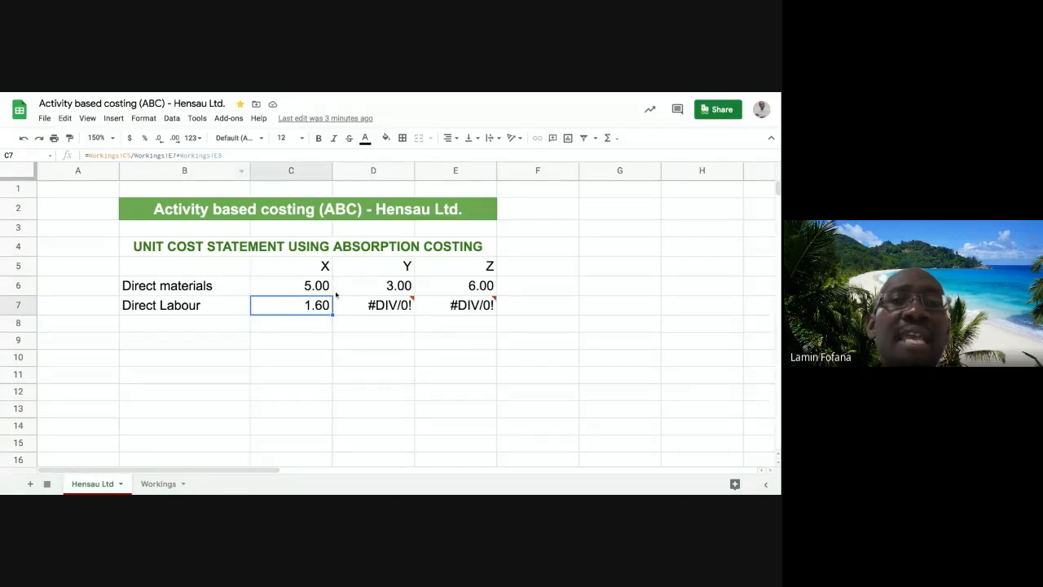
click(364, 311)
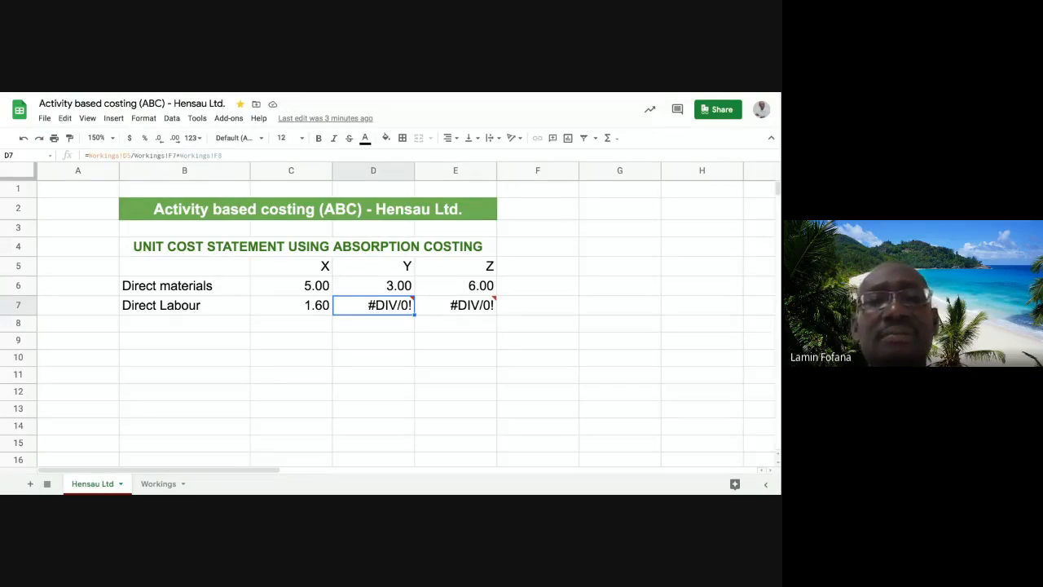
click(314, 308)
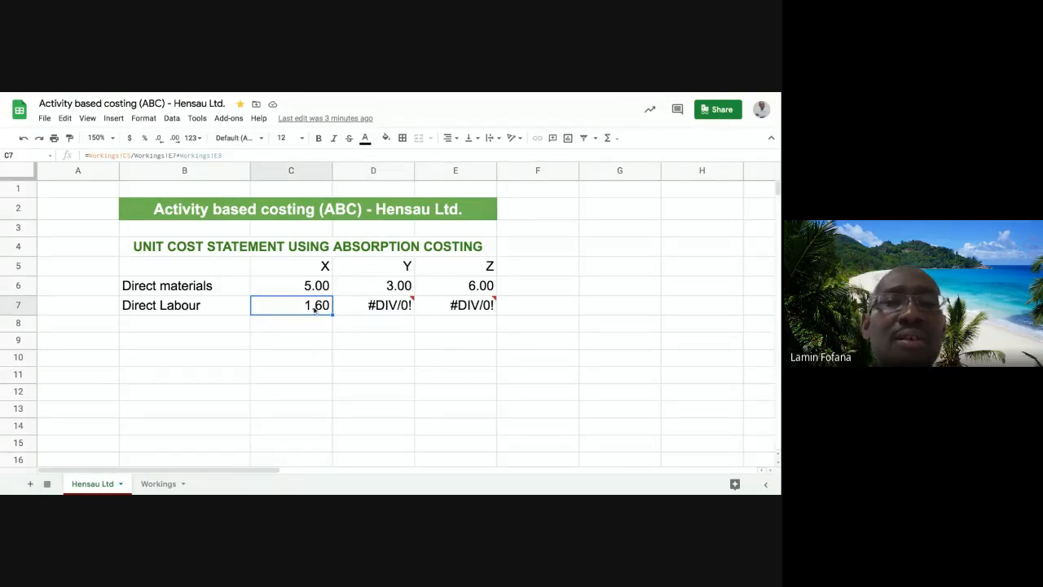
Trace the shifted references of product Y's direct labour formula on the Workings sheet, checking C5 against D5 and locating F7 and F8
click(158, 484)
click(297, 263)
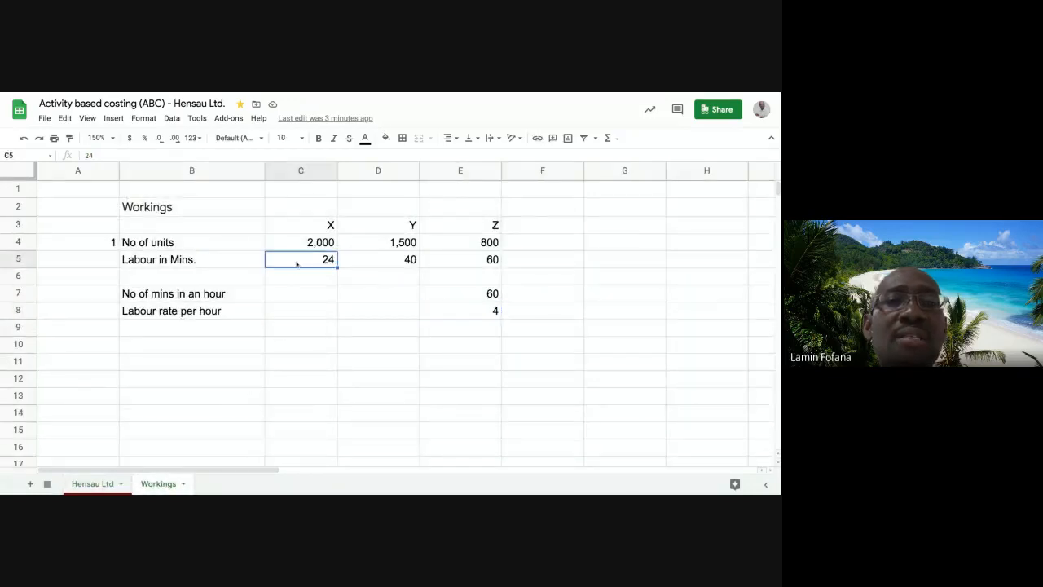
click(372, 263)
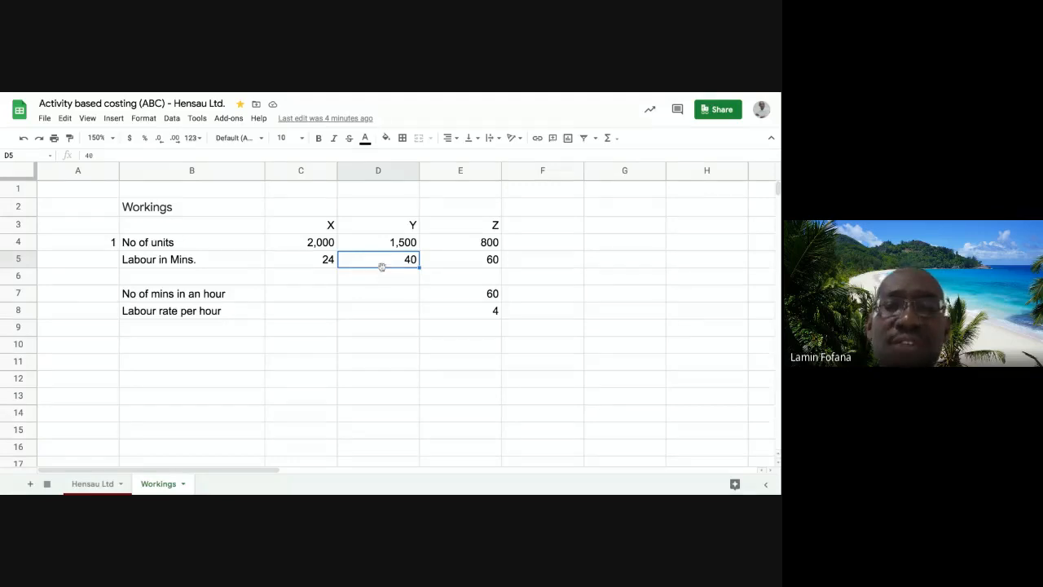
click(117, 484)
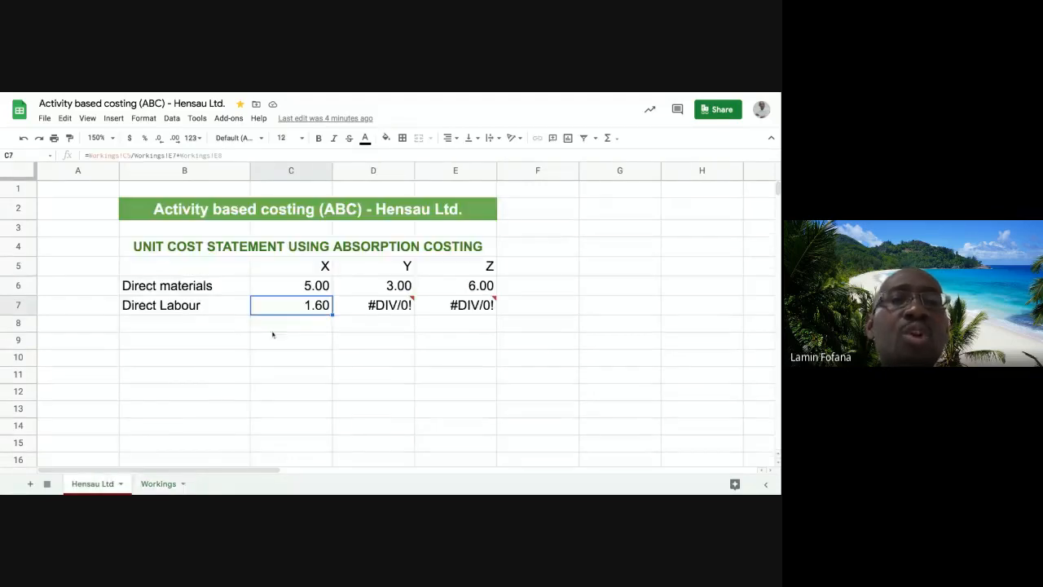
click(351, 305)
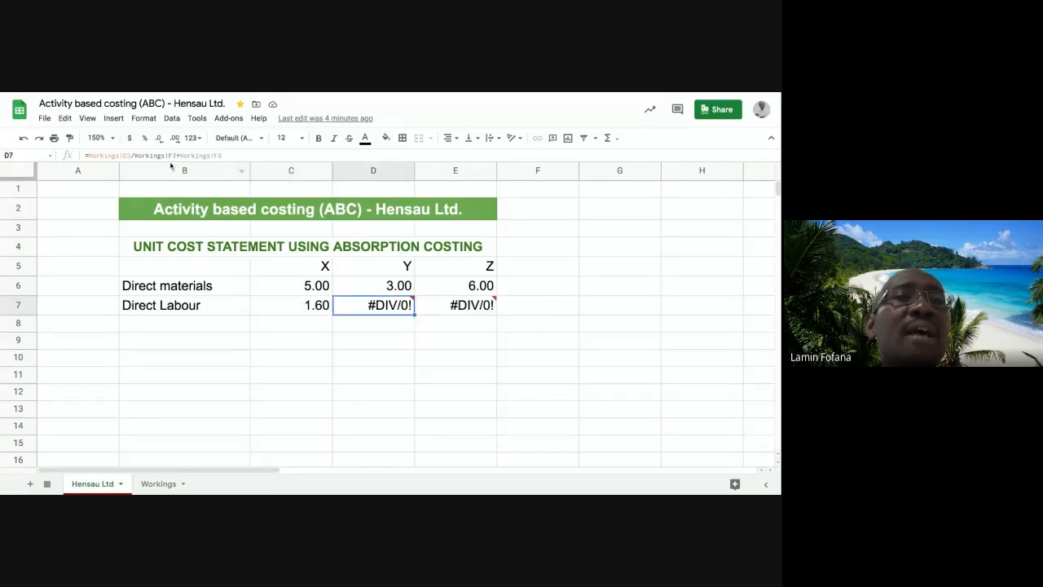
click(157, 484)
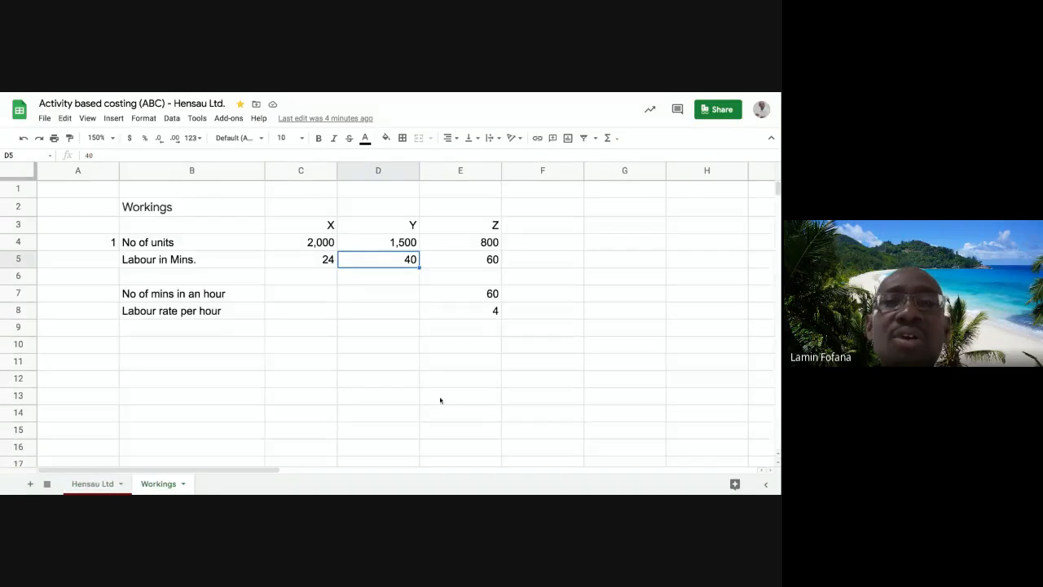
click(528, 297)
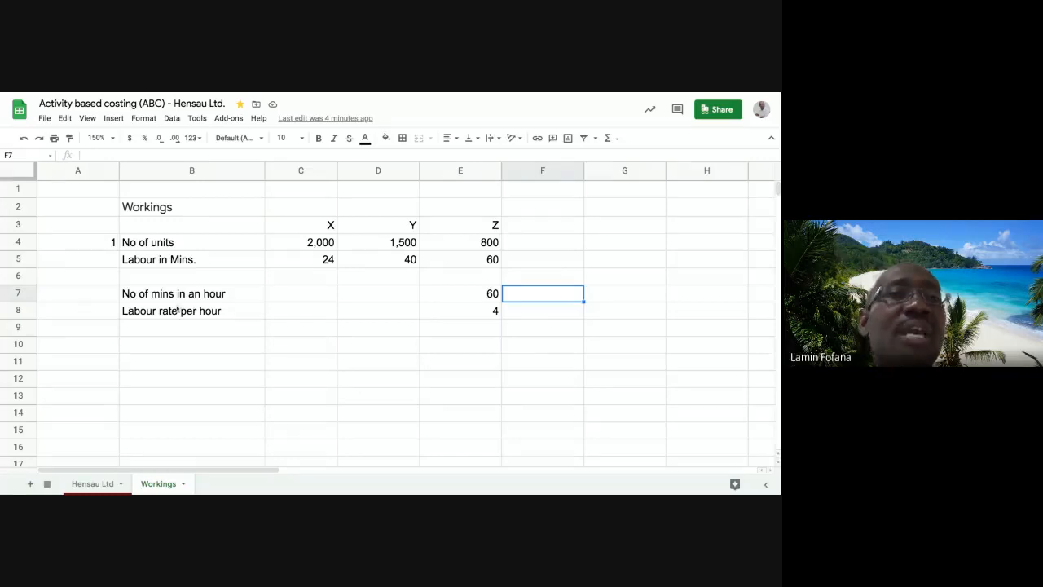
click(110, 484)
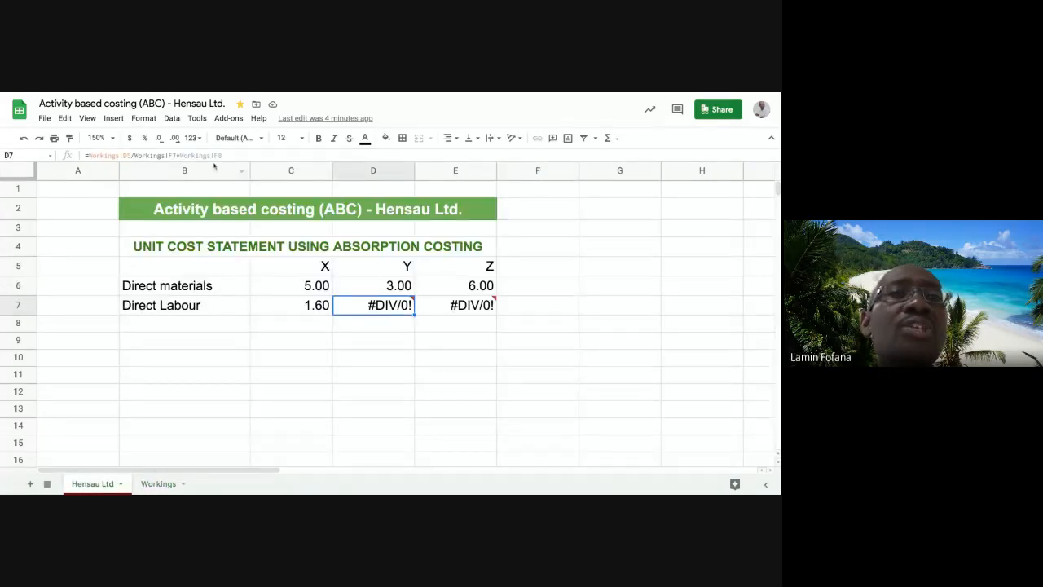
click(163, 484)
click(476, 317)
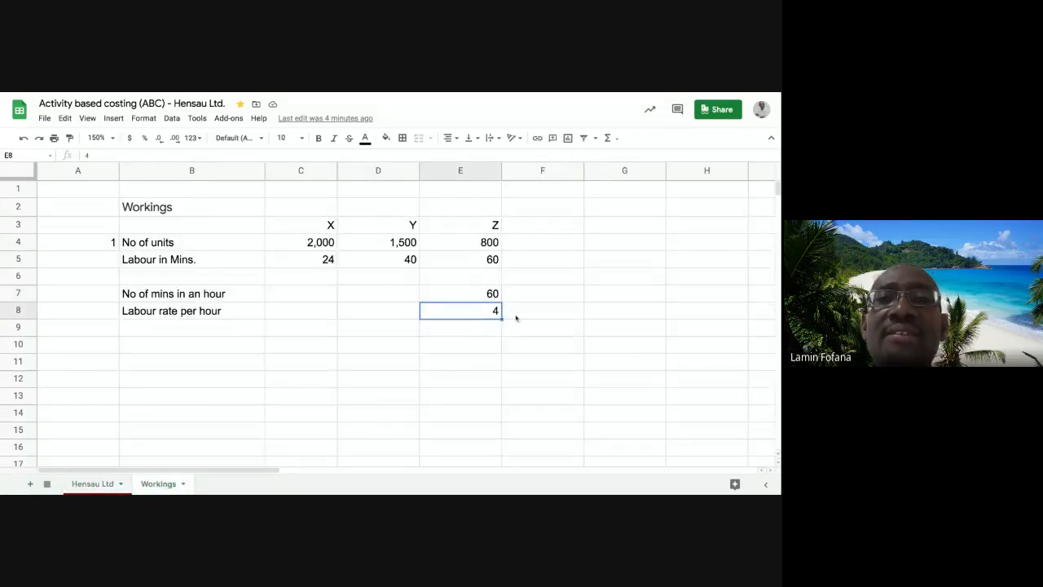
click(528, 313)
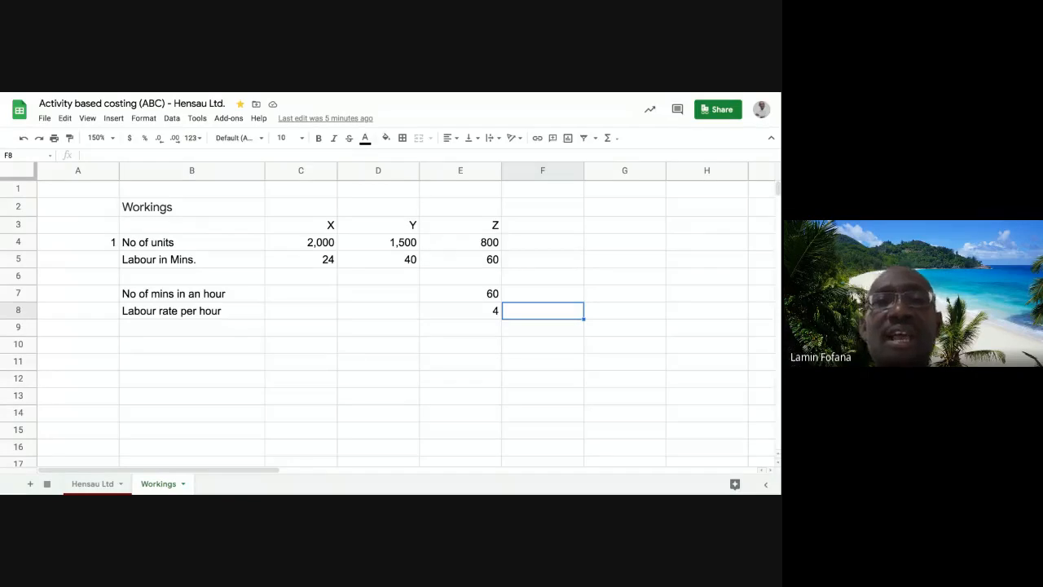
Clear the direct labour formulas for products X, Y and Z in C7:E7 of the Hensau Ltd sheet
click(92, 483)
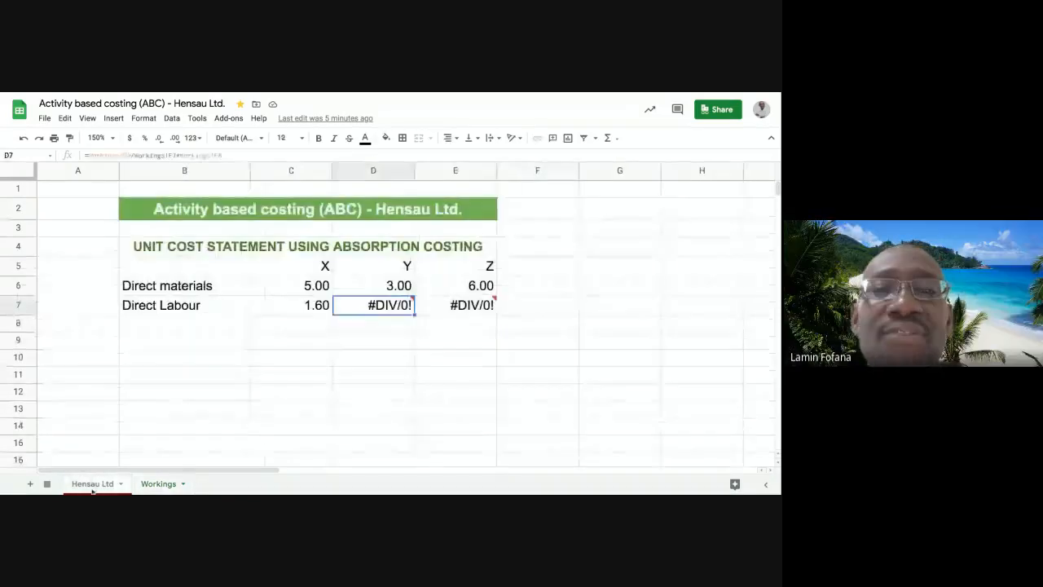
click(346, 363)
click(312, 306)
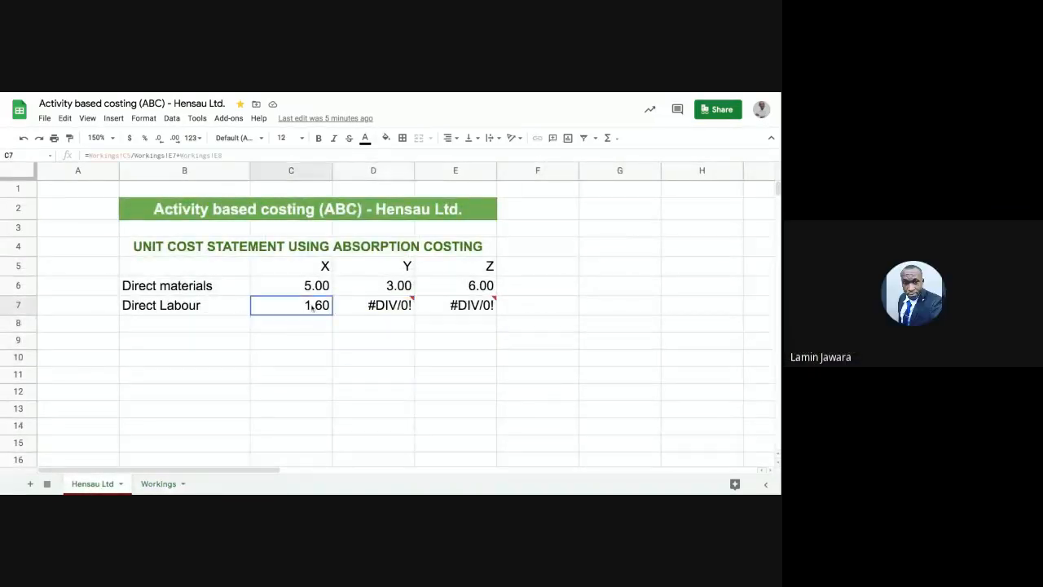
key(shift+Right)
key(shift+Right)
mouse_move(473, 303)
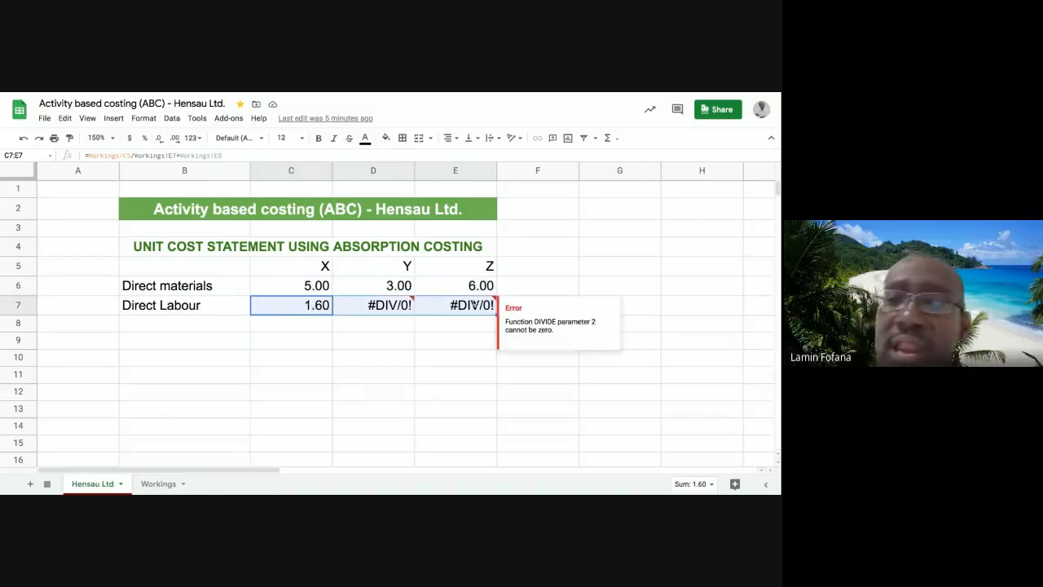
key(Delete)
click(361, 344)
click(301, 311)
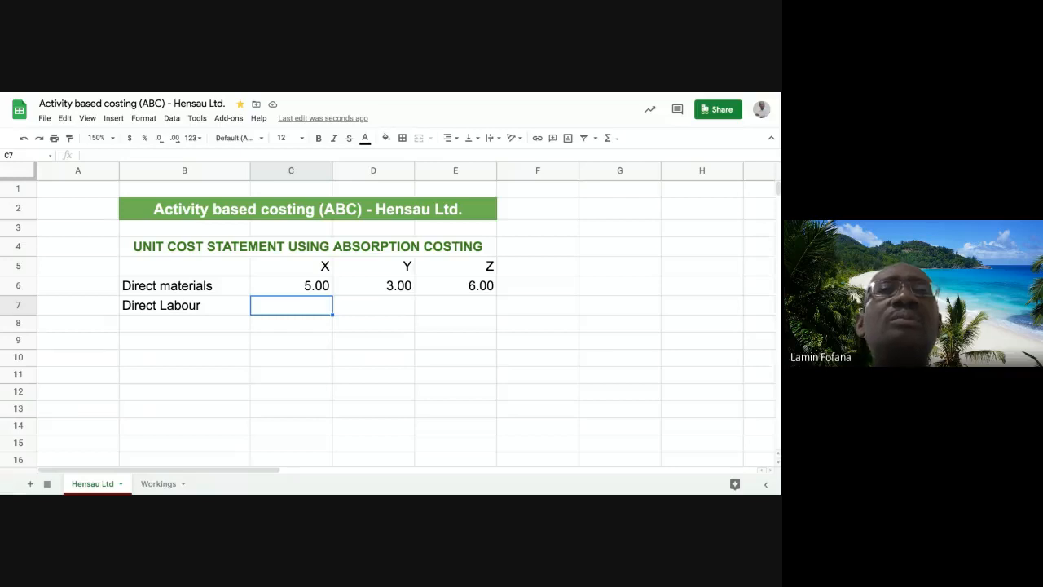
click(388, 322)
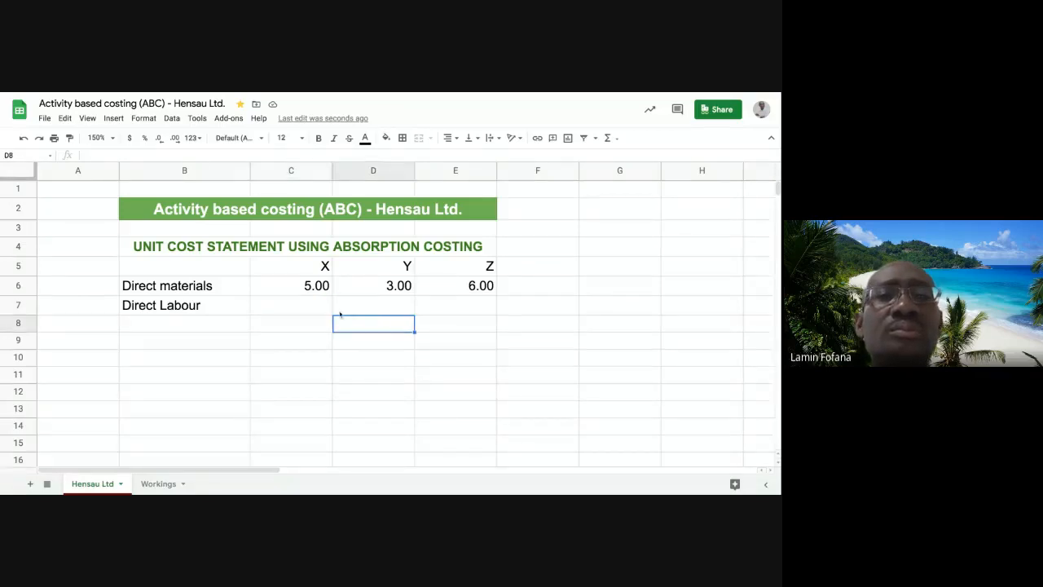
click(322, 310)
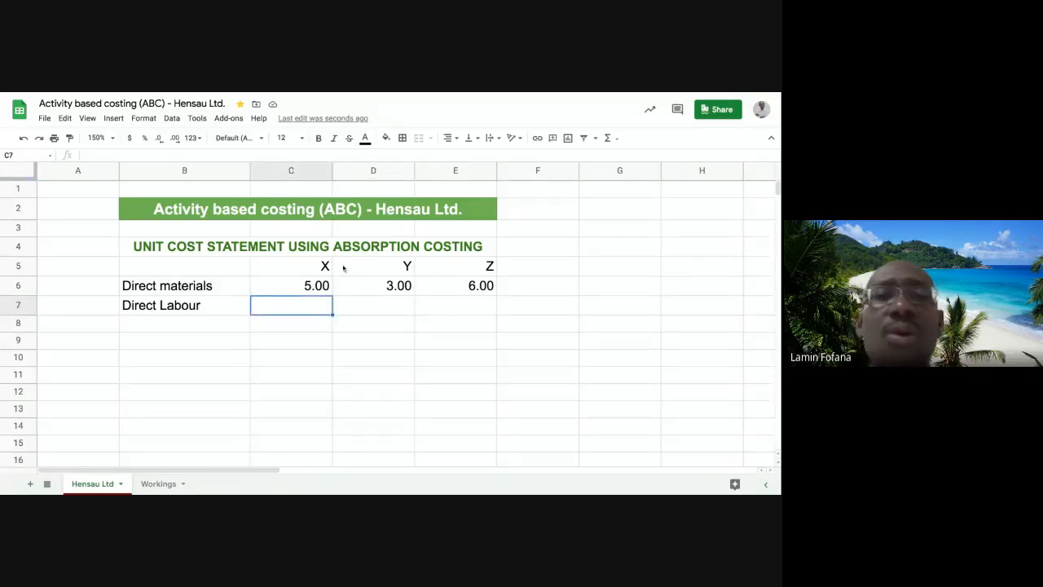
click(293, 326)
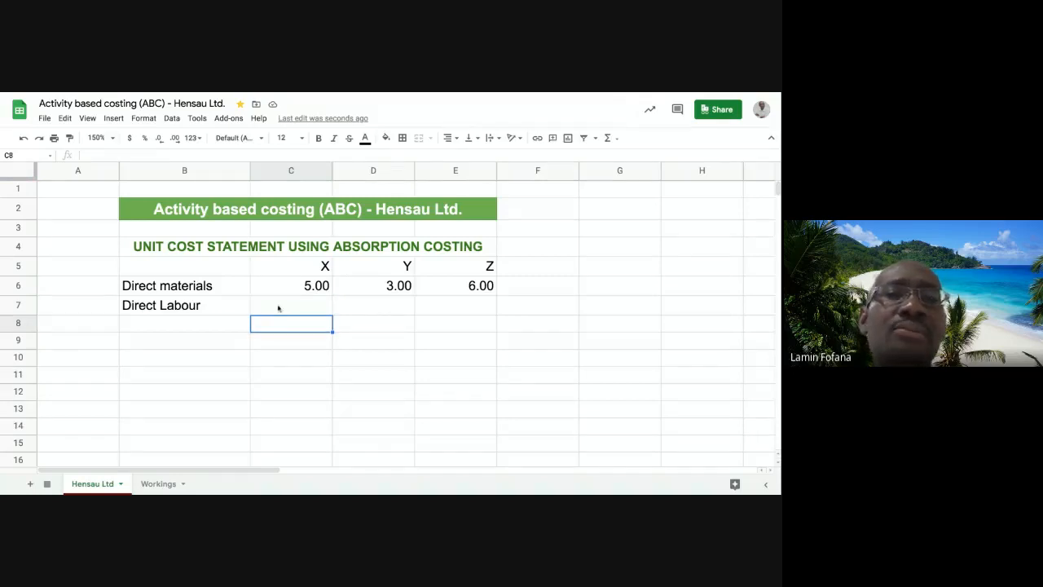
click(279, 307)
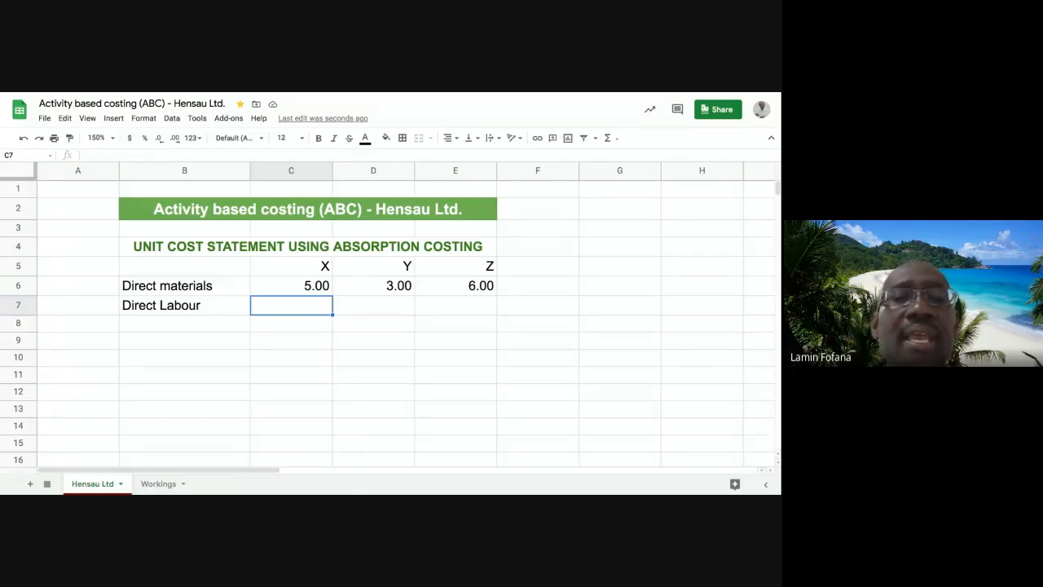
Enter product X's direct labour formula in C7 as =Workings!C5/Workings!$E$7*Workings!$E$8, locking the minutes-per-hour and labour-rate references
text(=)
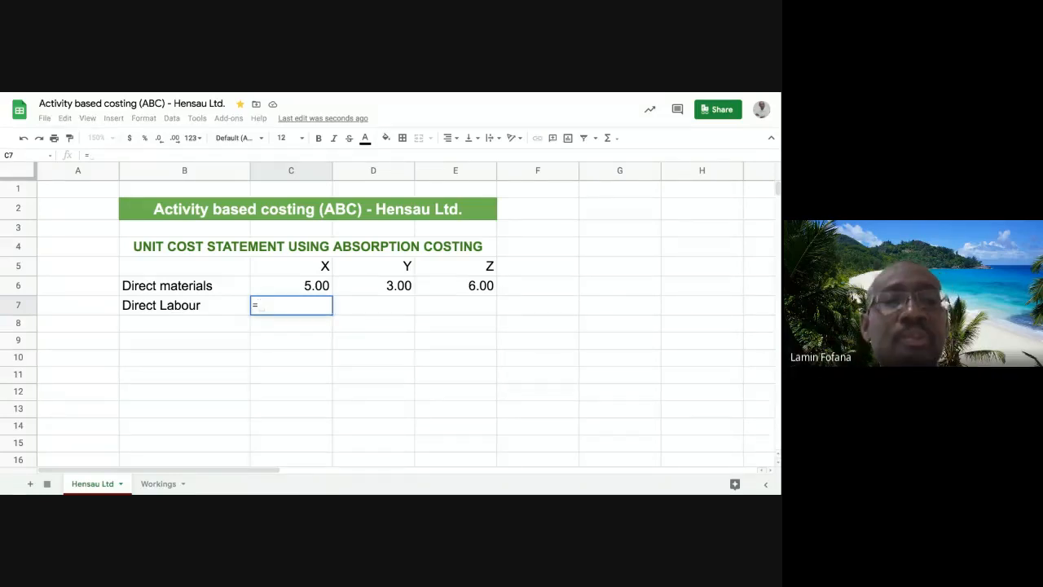
click(161, 484)
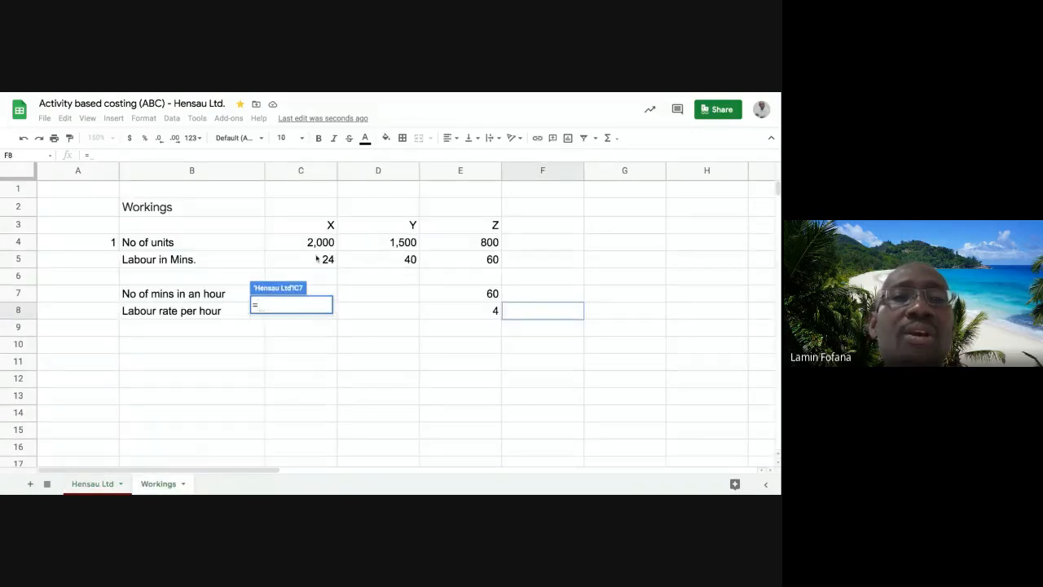
click(317, 258)
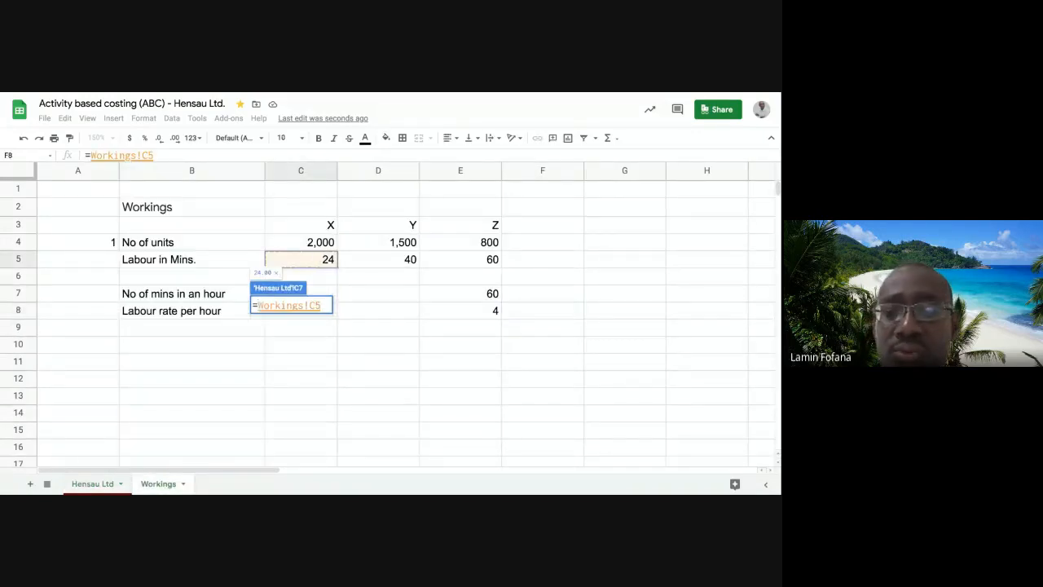
text(/)
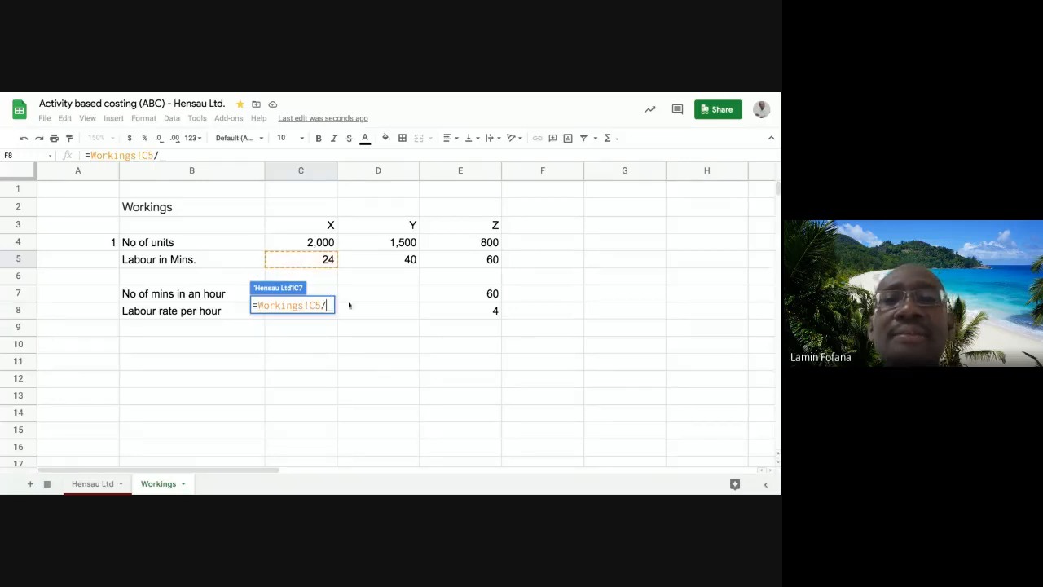
click(461, 293)
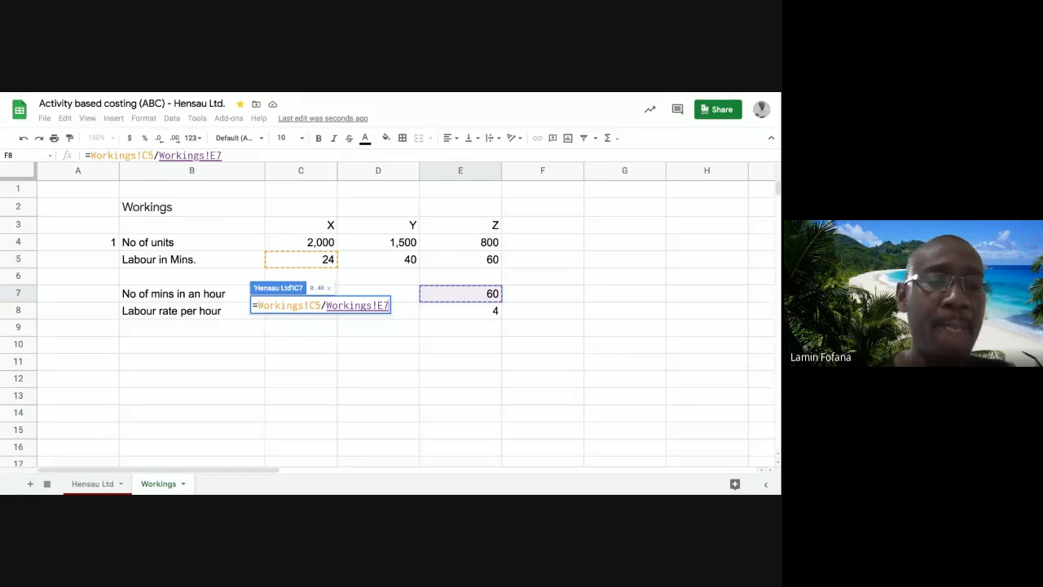
key(F4)
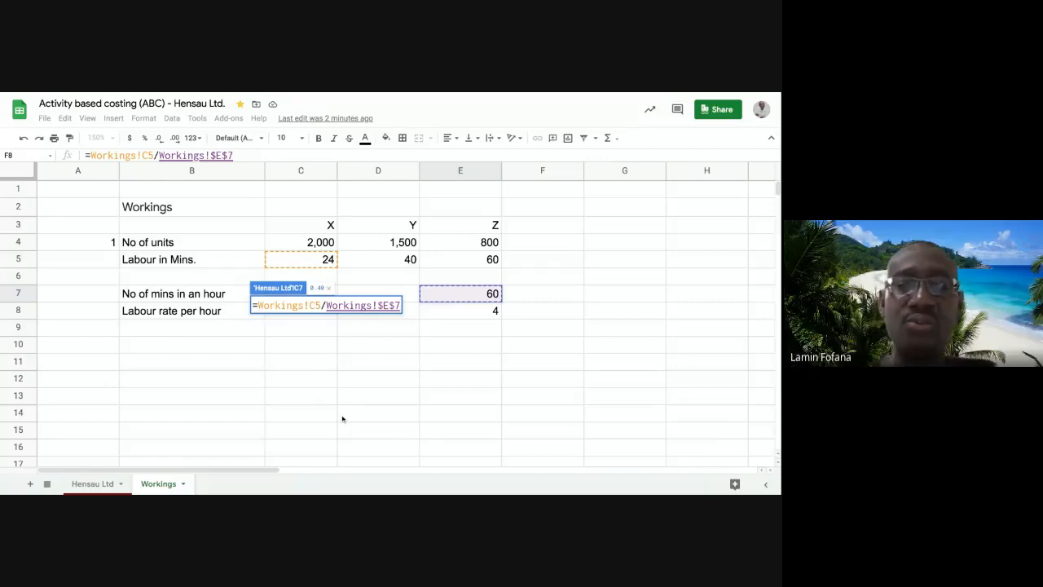
text(*)
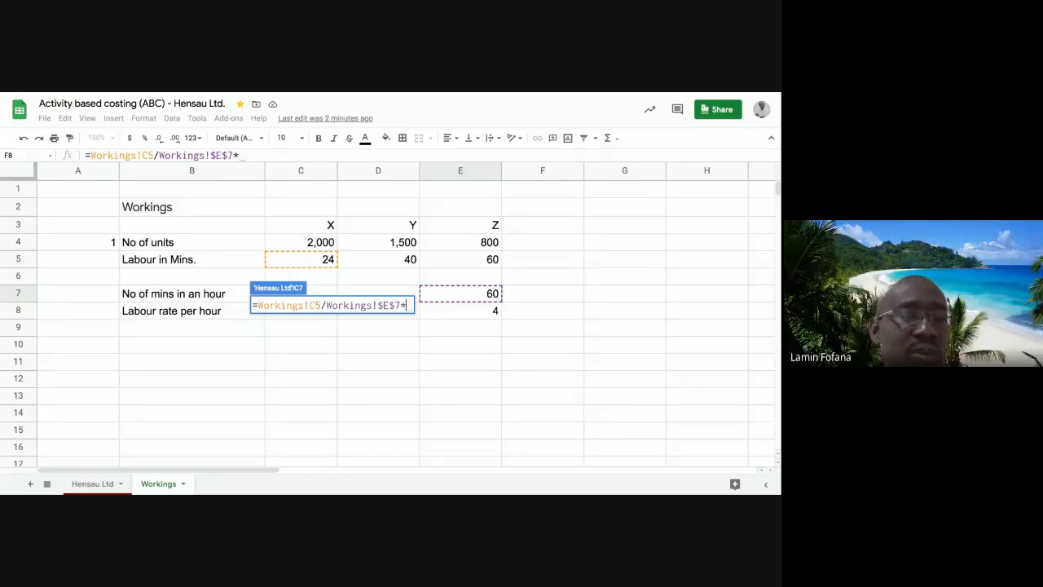
click(460, 311)
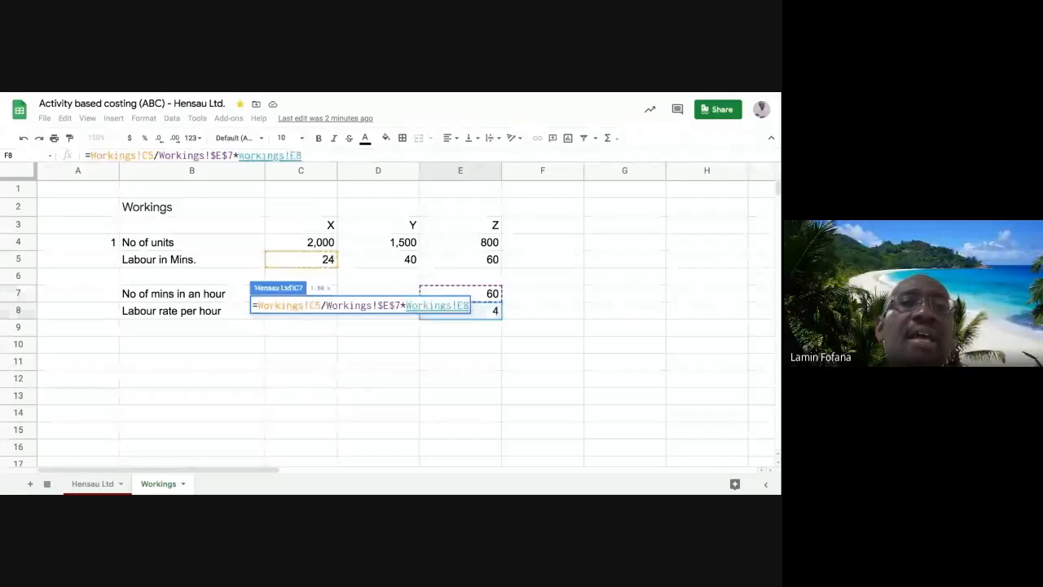
key(F4)
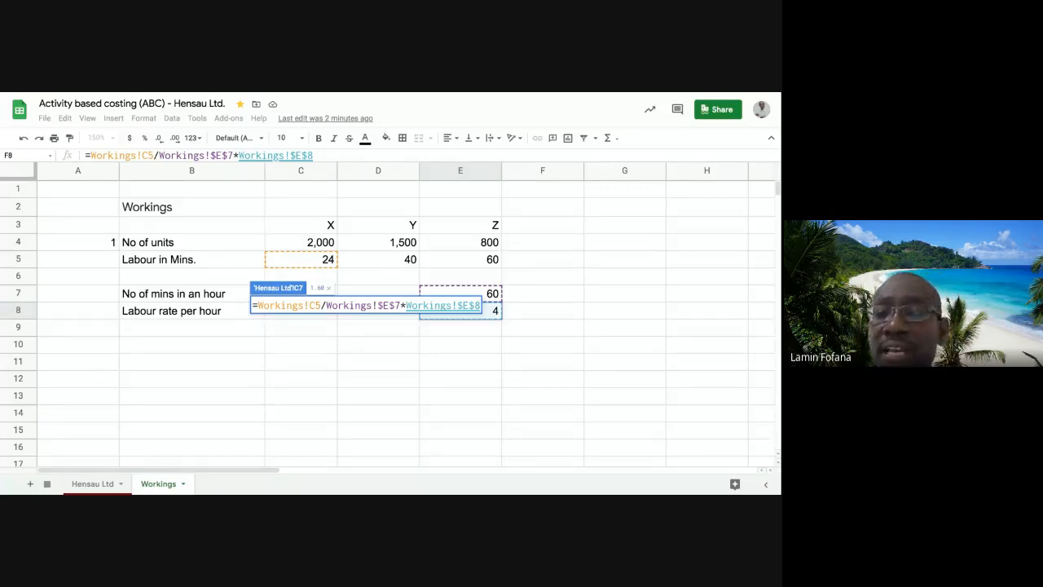
key(Return)
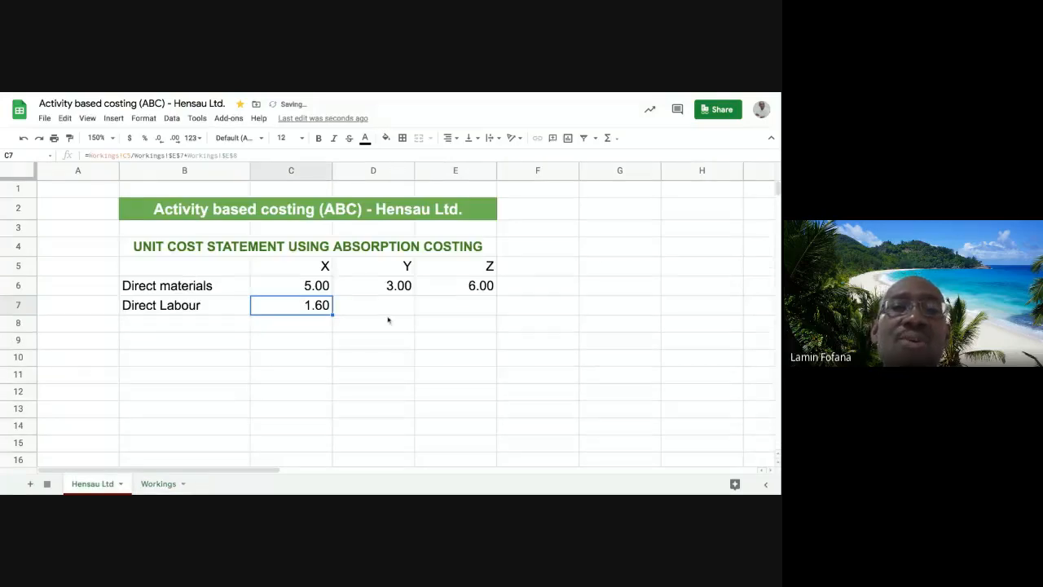
Try copying the product X Direct Labour formula across to products Y and Z, inspect the copies, and undo the fill
drag(331, 314, 456, 306)
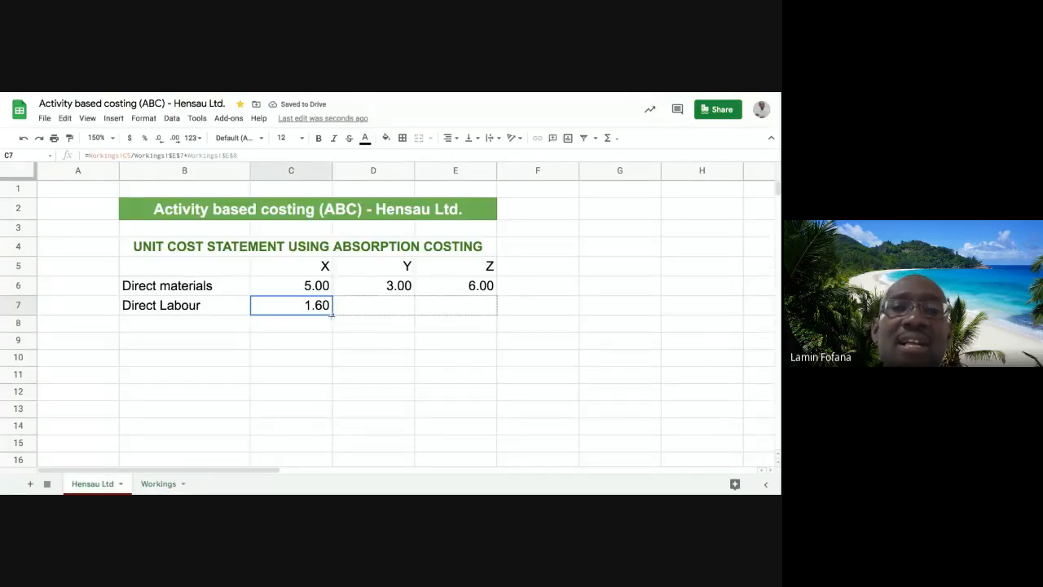
drag(332, 315, 456, 306)
click(443, 355)
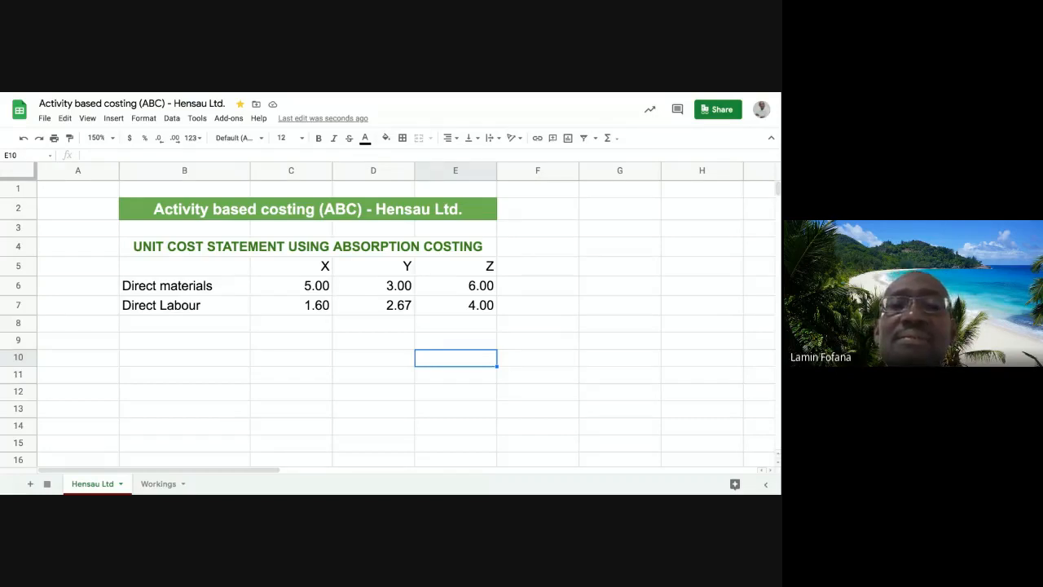
click(398, 309)
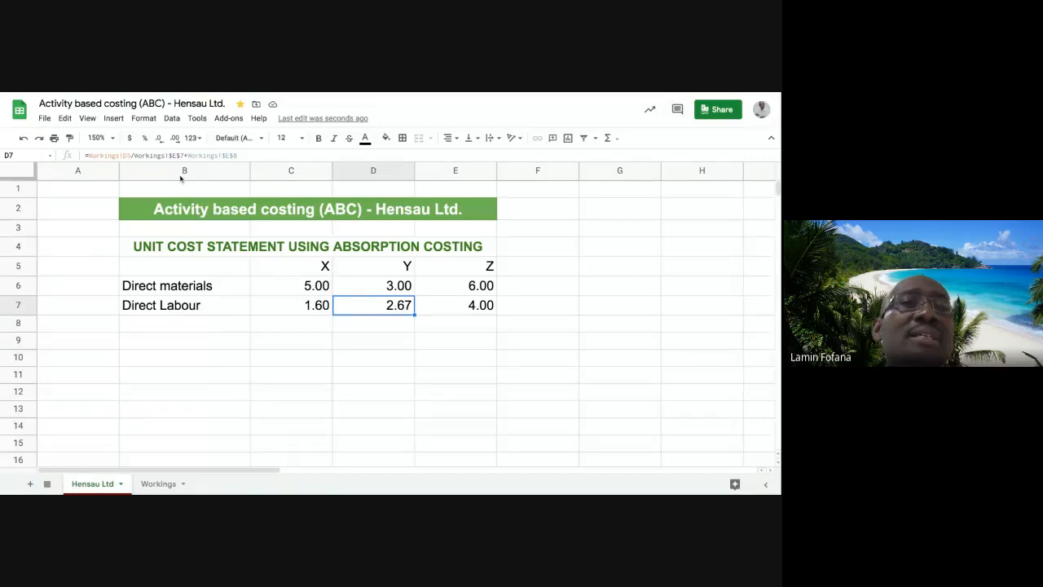
click(452, 308)
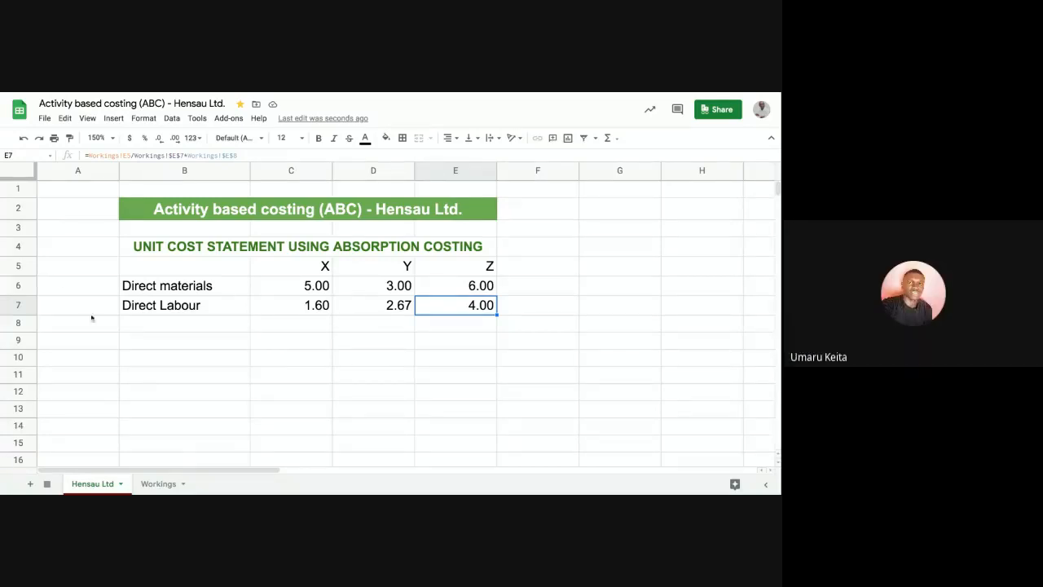
click(23, 139)
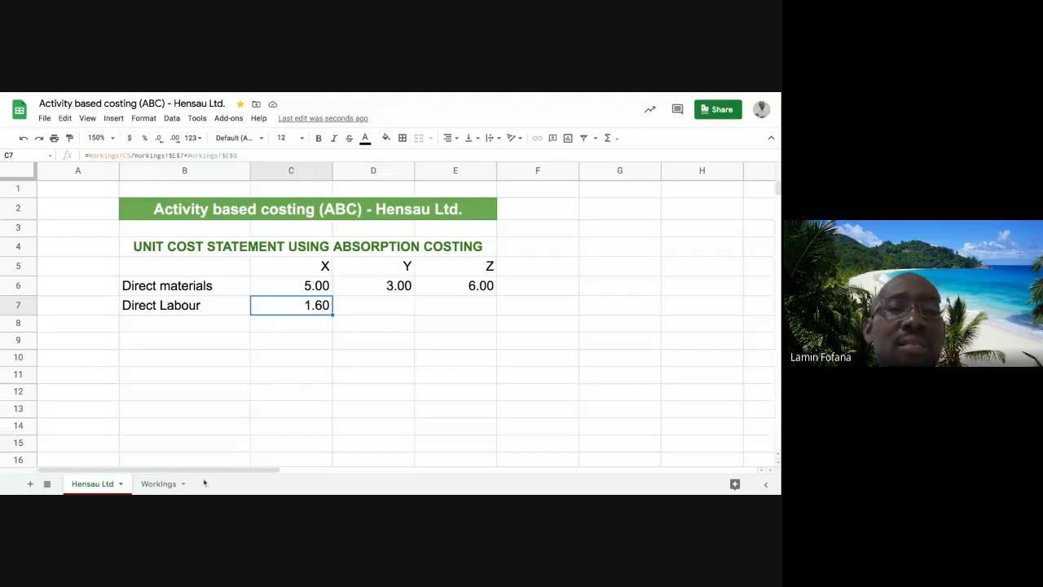
Review the Workings sheet cells behind the Direct Labour formula: product X labour minutes, minutes in an hour and labour rate per hour
click(163, 484)
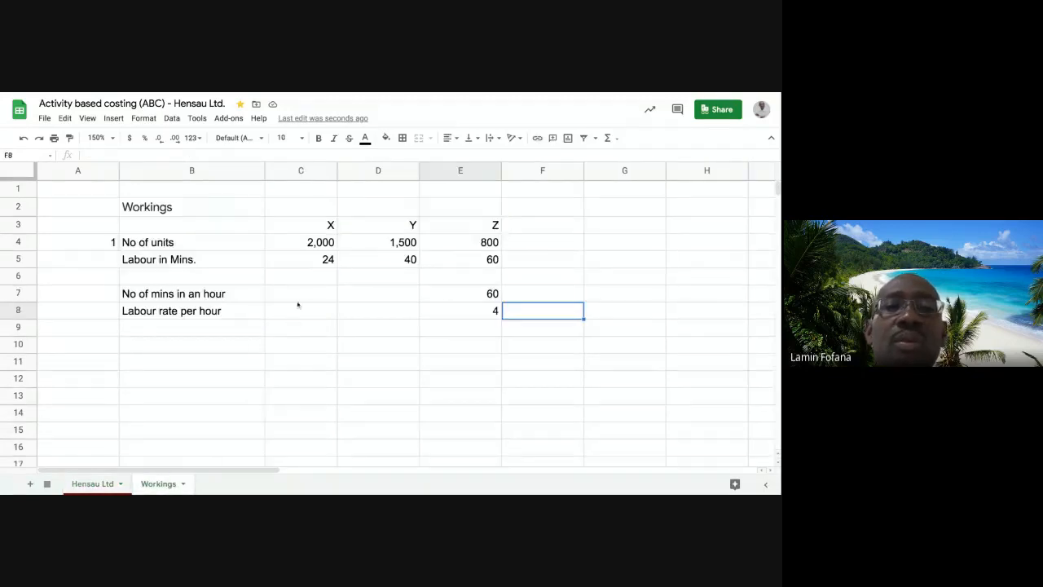
click(324, 260)
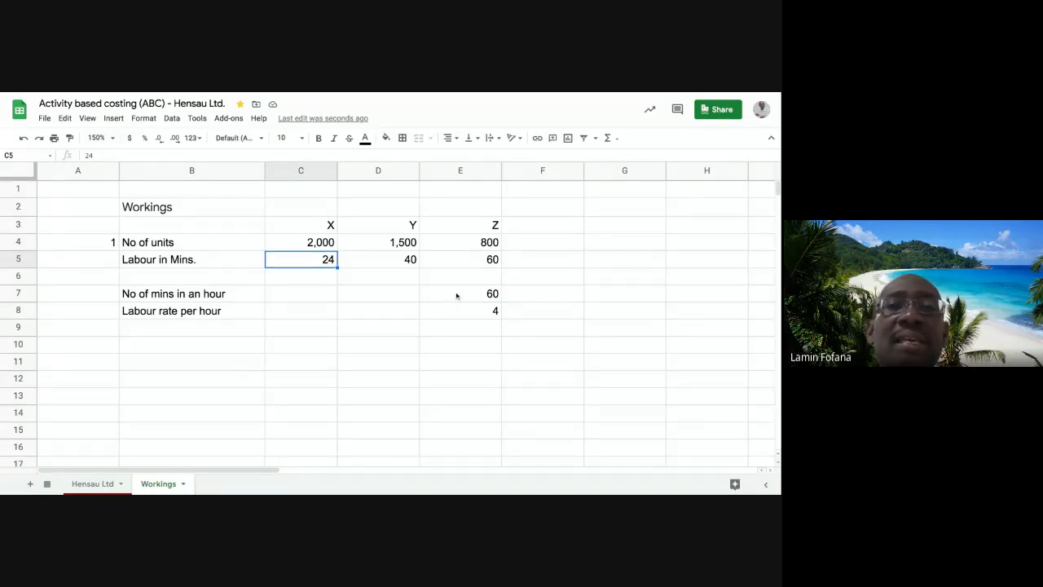
click(457, 295)
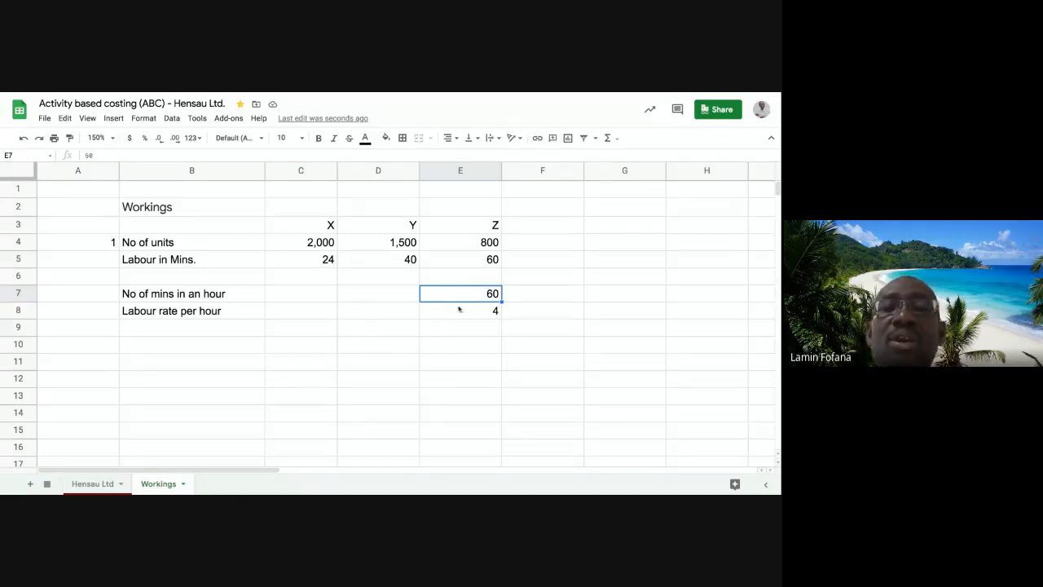
click(94, 484)
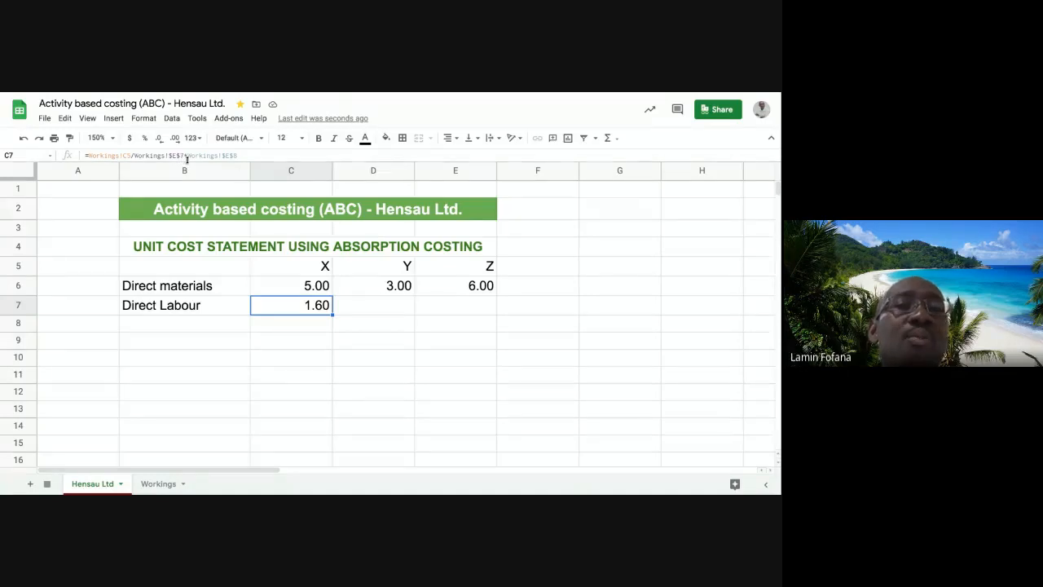
click(160, 484)
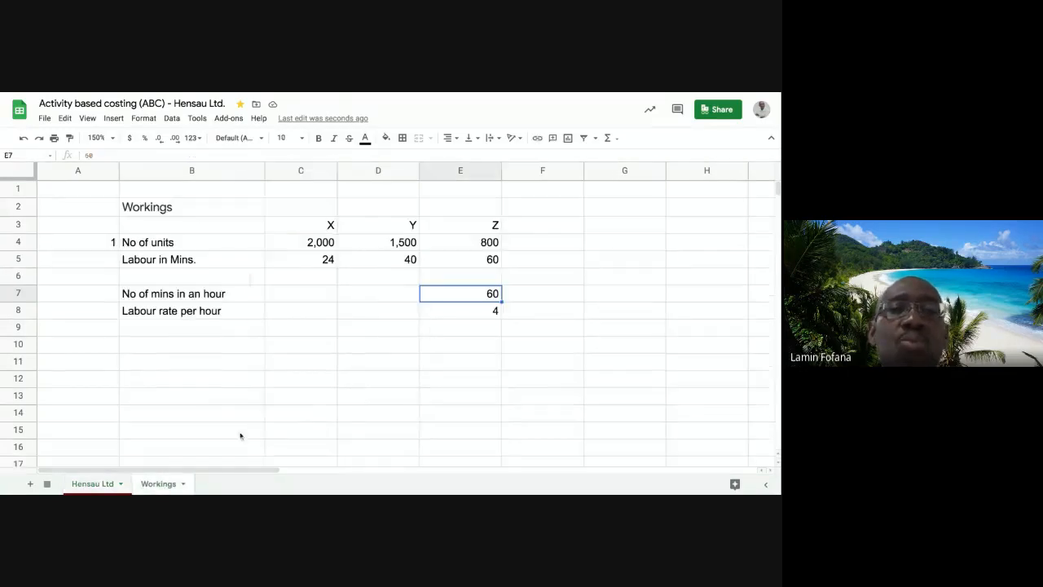
click(472, 314)
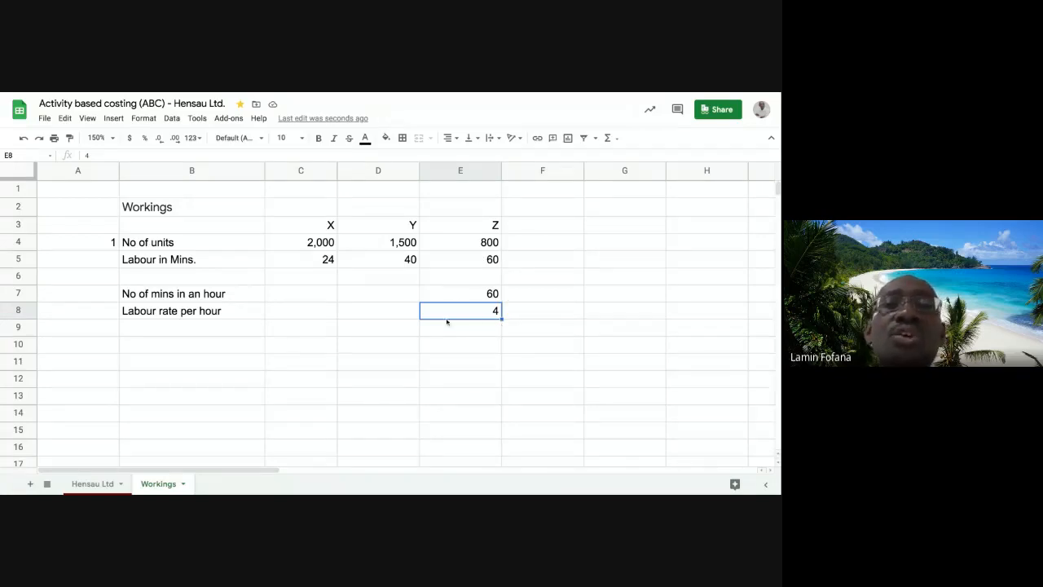
click(103, 485)
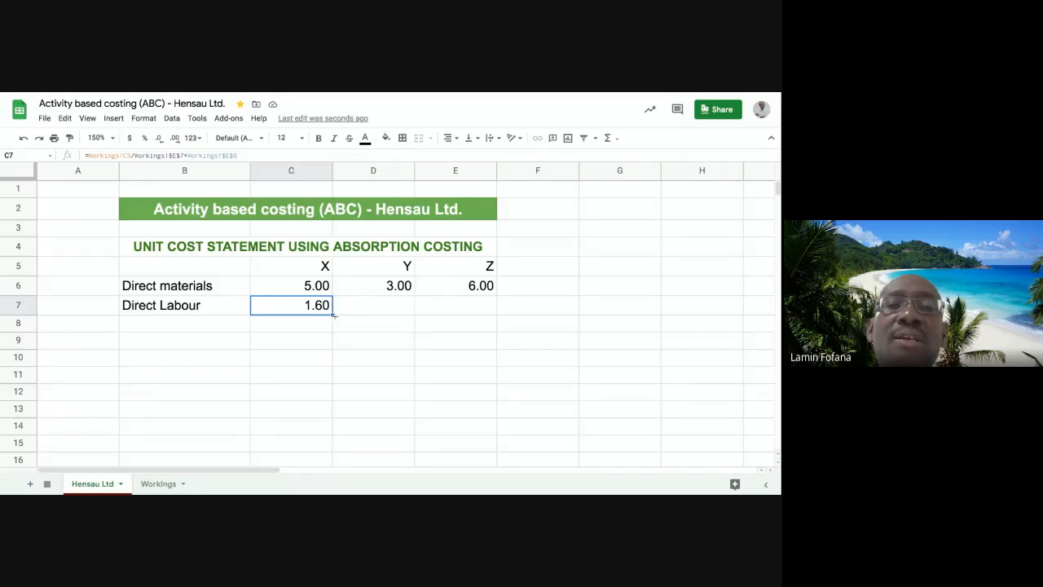
Fill the Direct Labour formula from C7 across to D7 and E7 and check each cell's references
drag(333, 314, 440, 327)
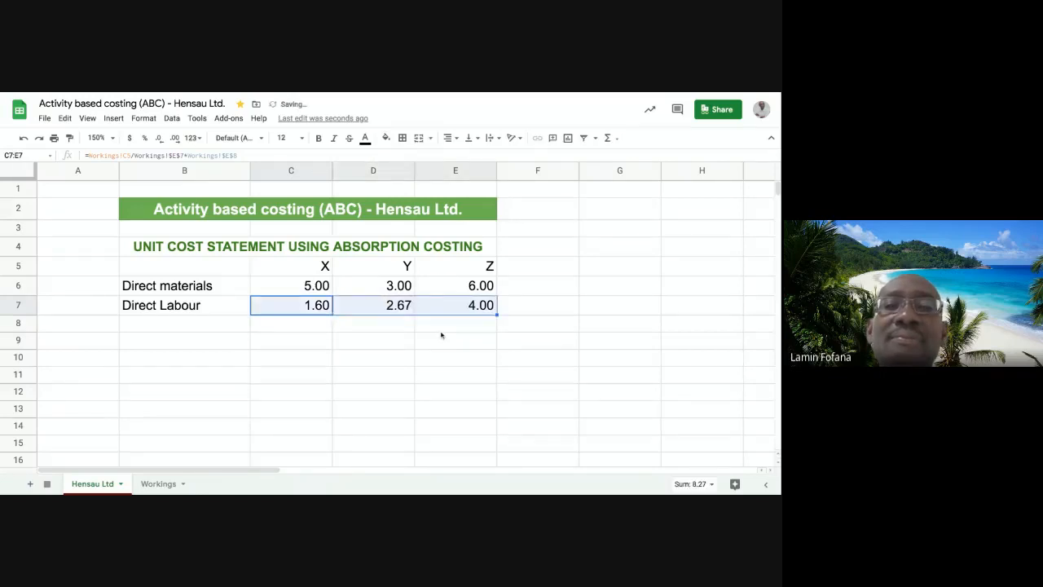
click(441, 327)
click(396, 312)
click(438, 306)
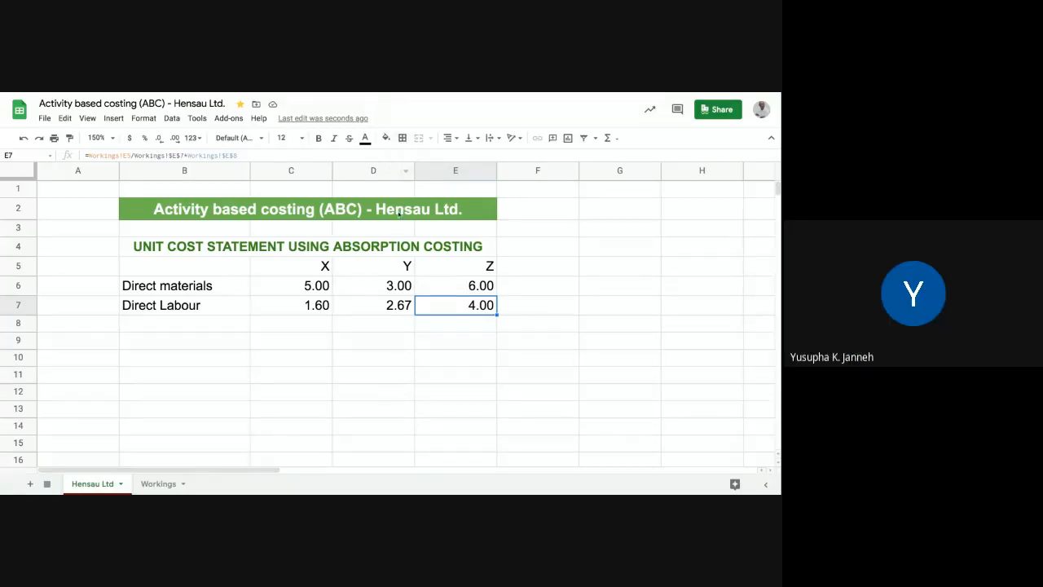
click(317, 304)
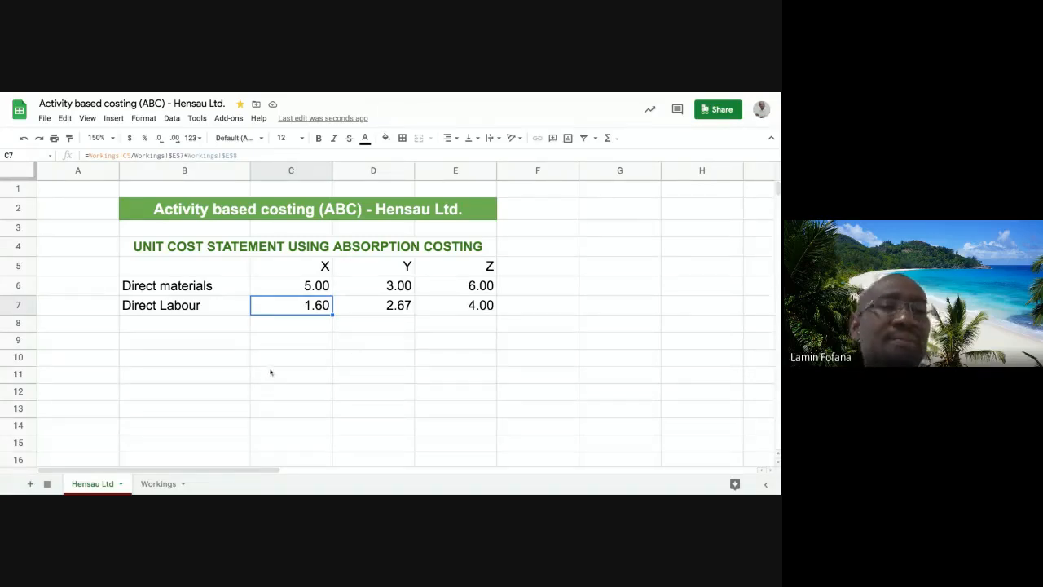
click(220, 332)
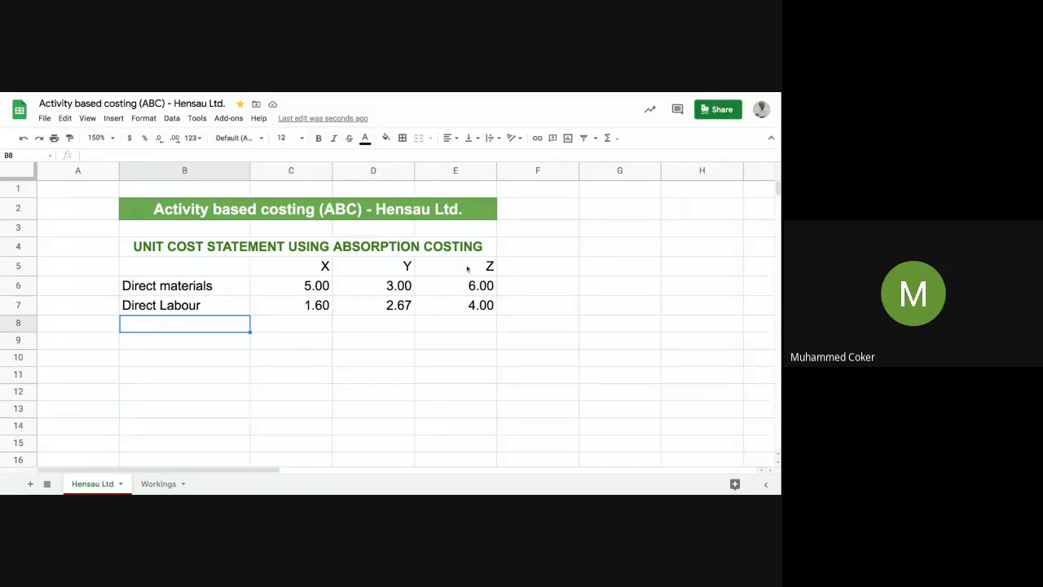
click(326, 308)
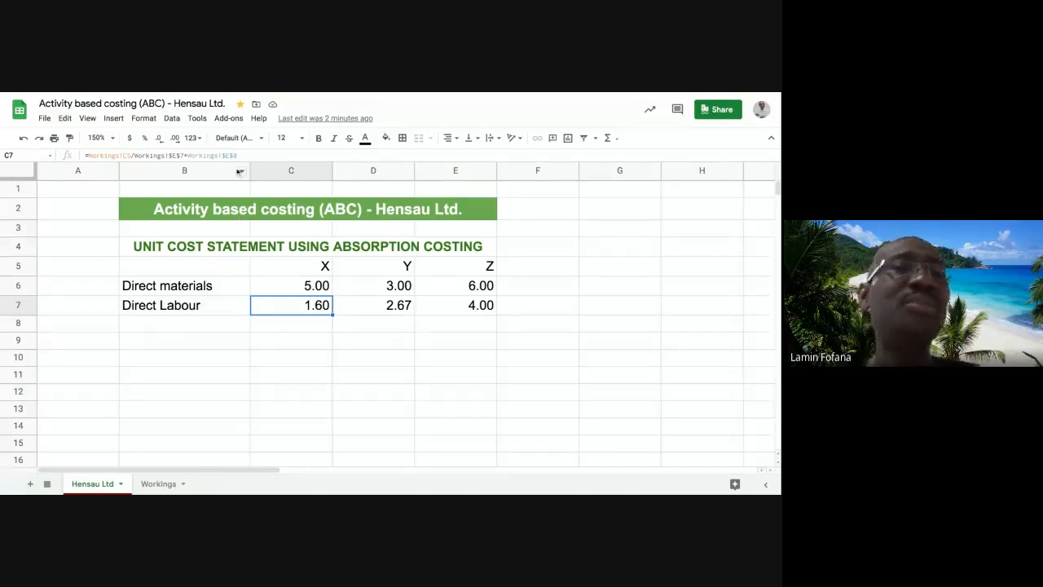
Undo the last fill of the Direct Labour row and clear the formula from C7
click(25, 139)
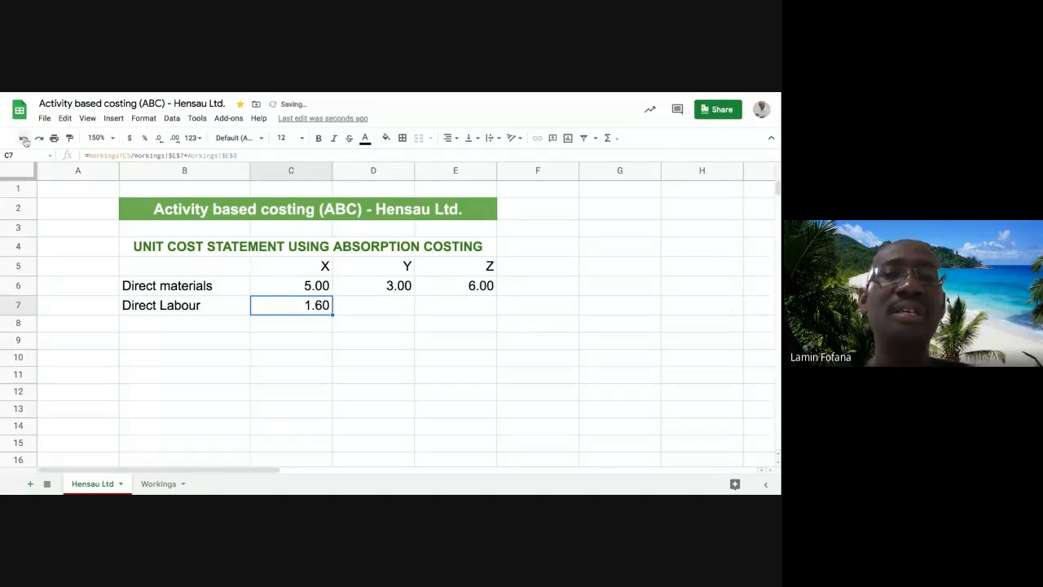
key(Delete)
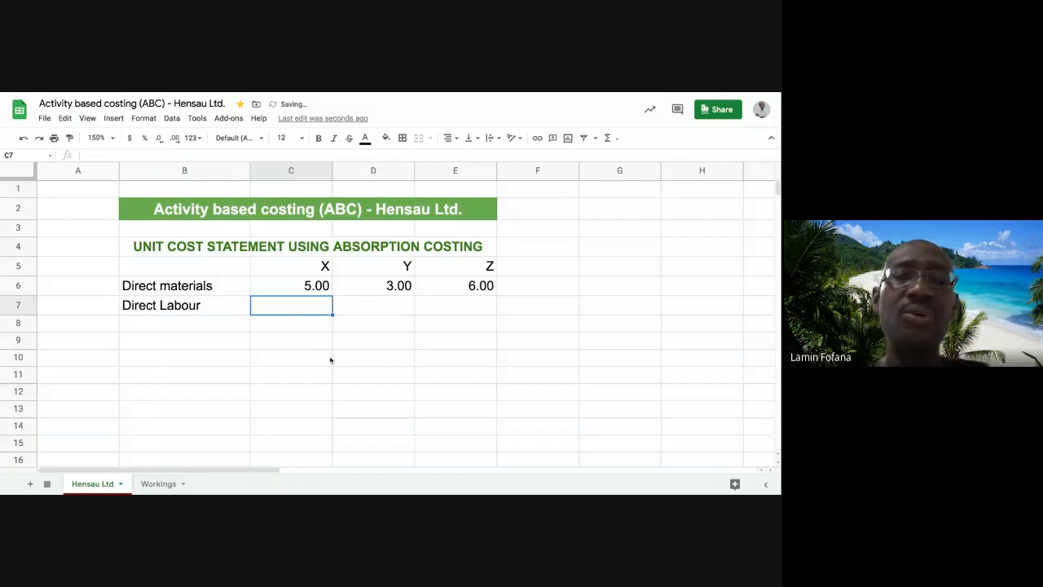
click(314, 327)
click(310, 310)
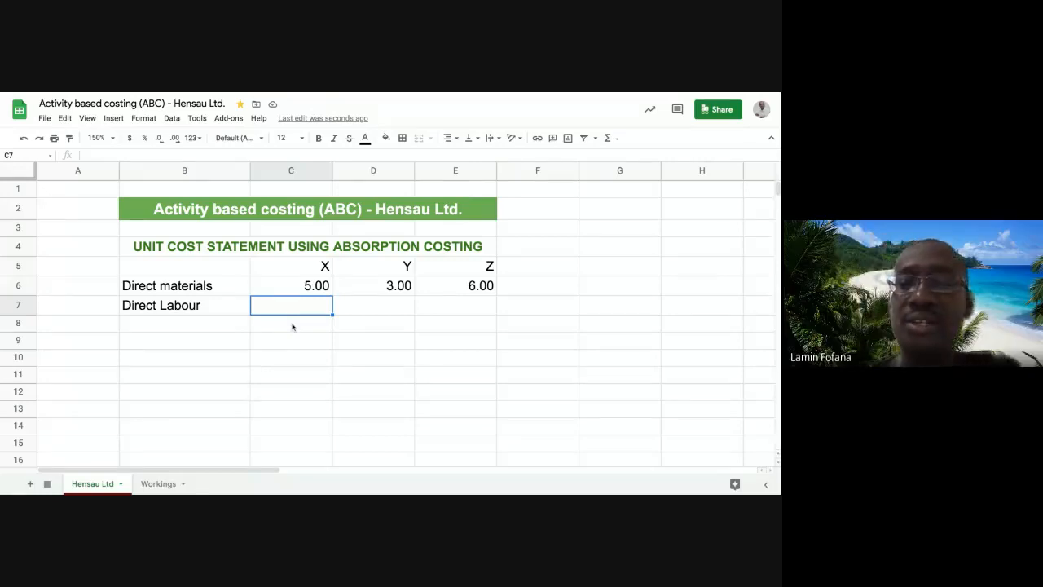
Enter =Workings!C5/Workings!$E$7*Workings!$E$8 as product X's Direct Labour in C7 and copy it across to D7 and E7
text(=)
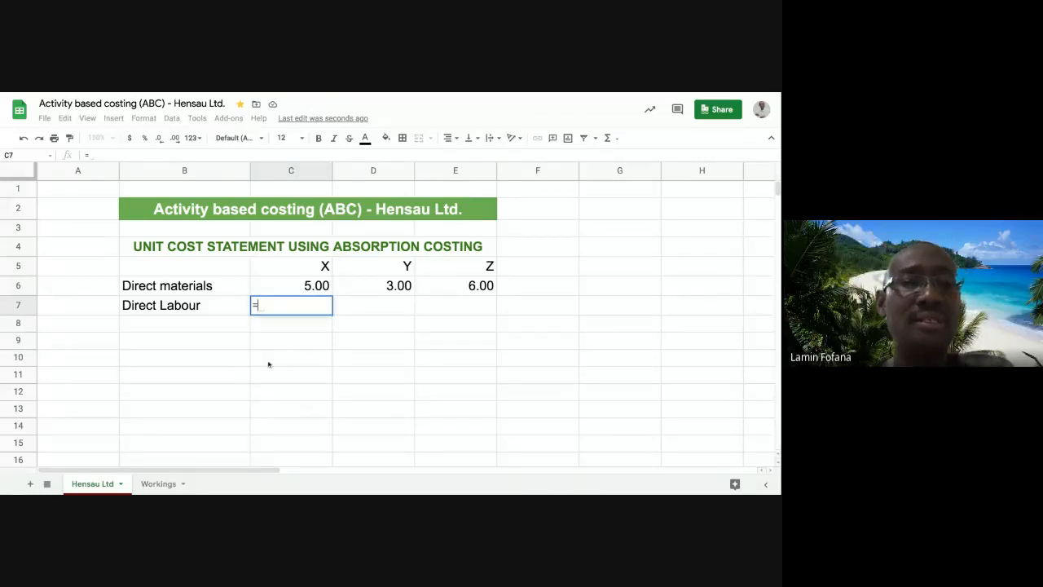
click(160, 484)
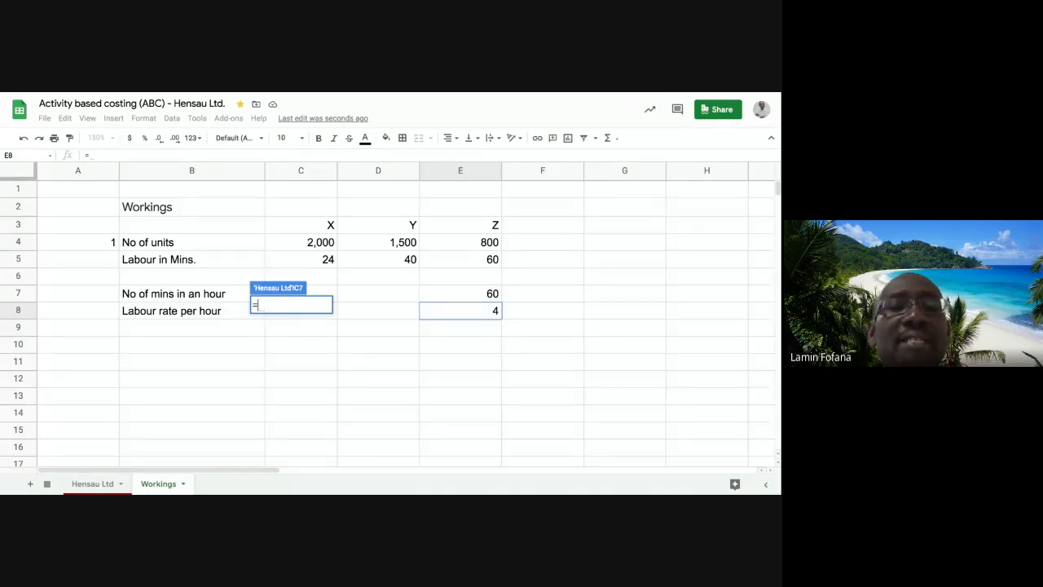
click(301, 260)
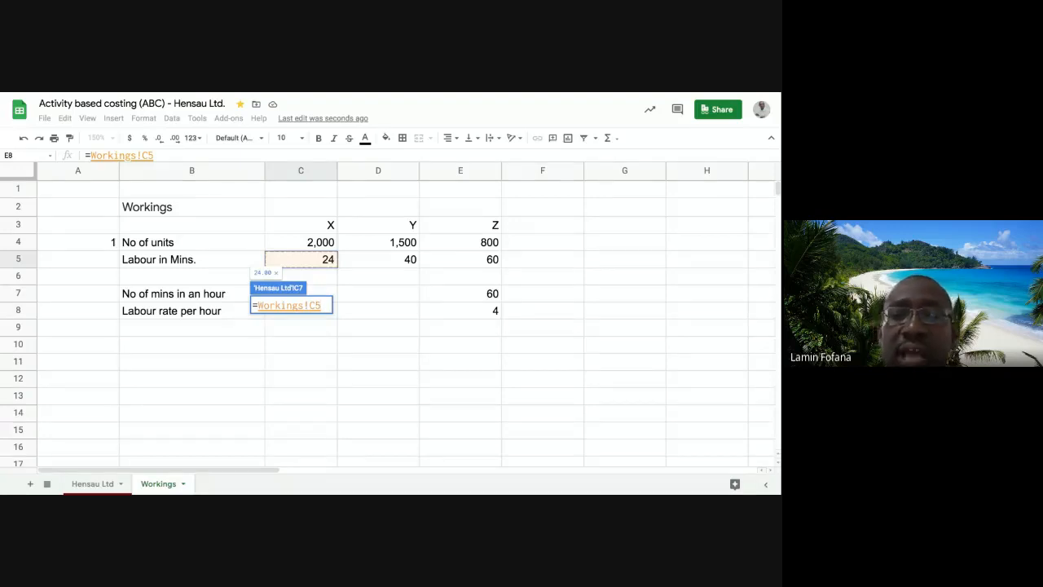
text(/)
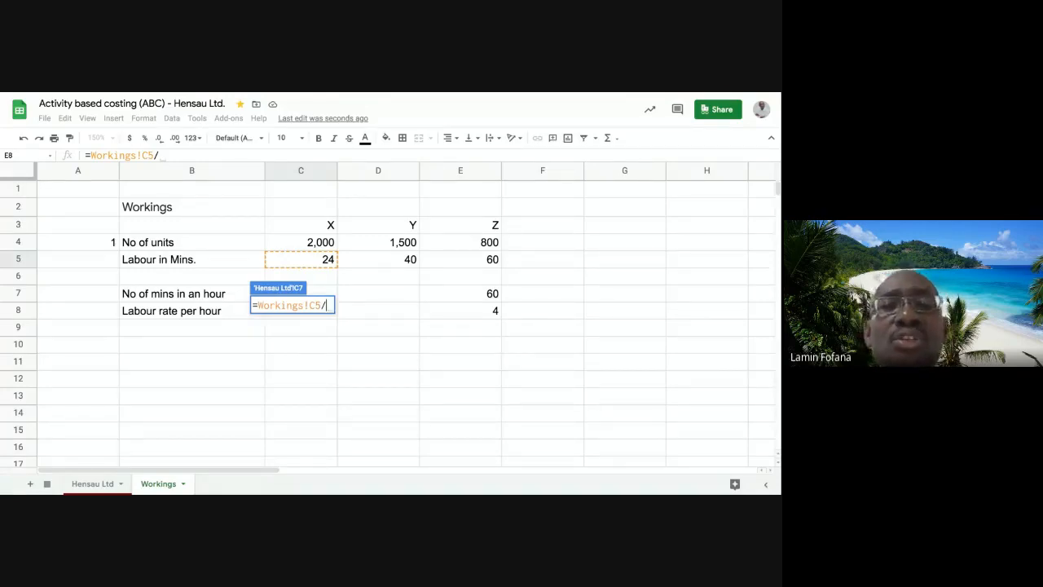
click(467, 300)
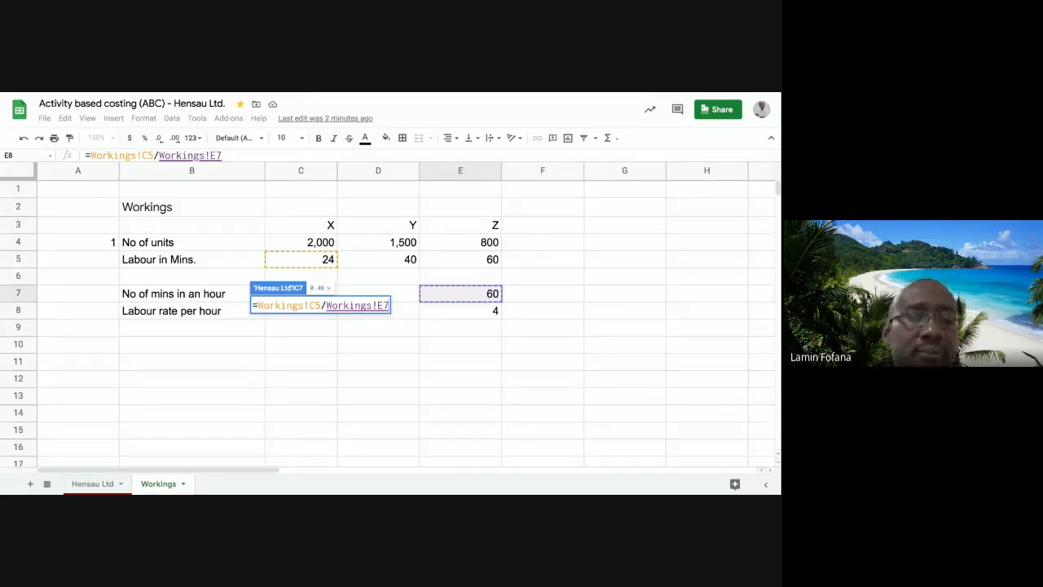
key(F4)
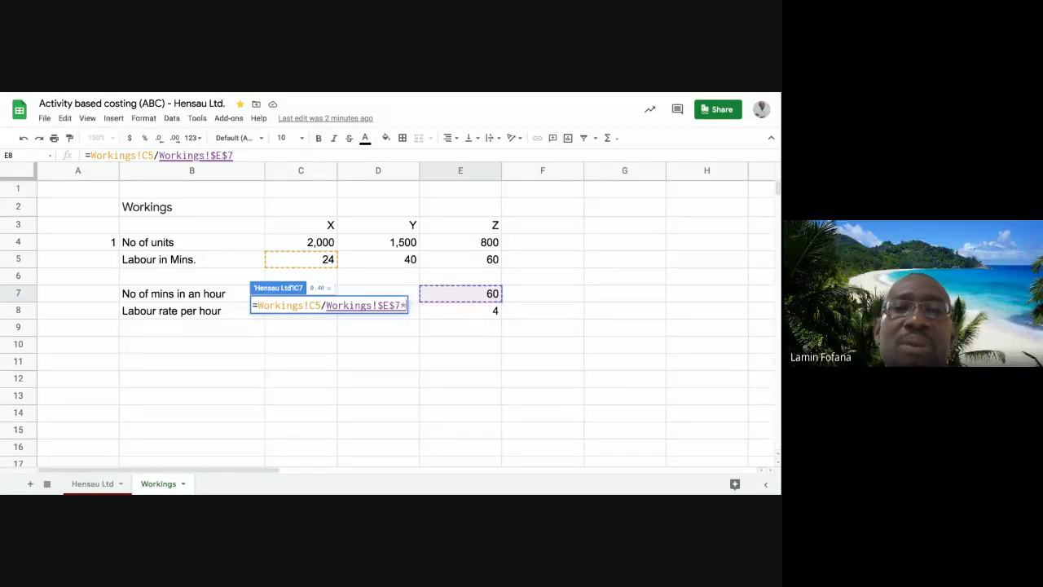
text(*)
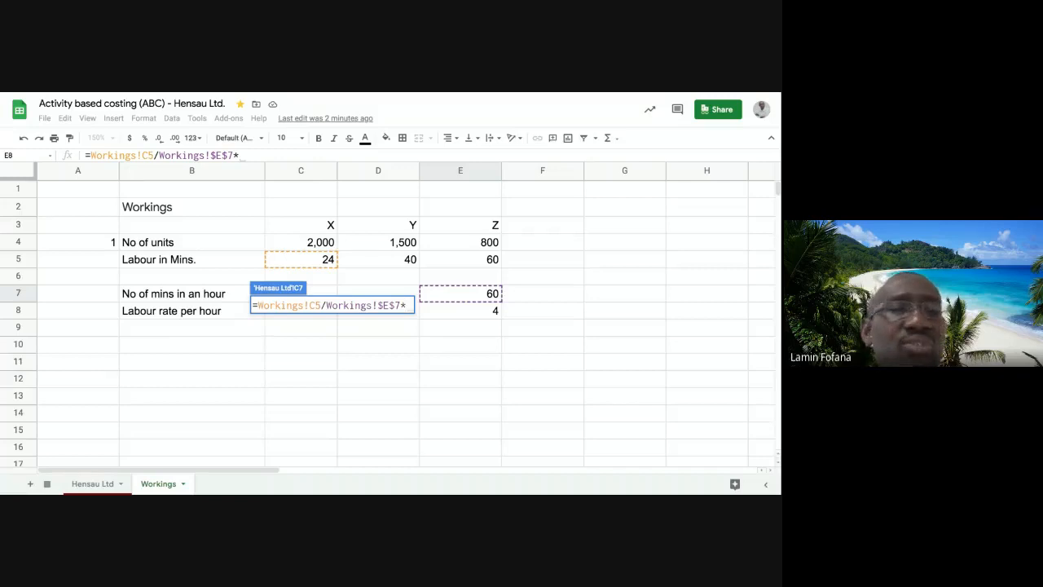
click(460, 311)
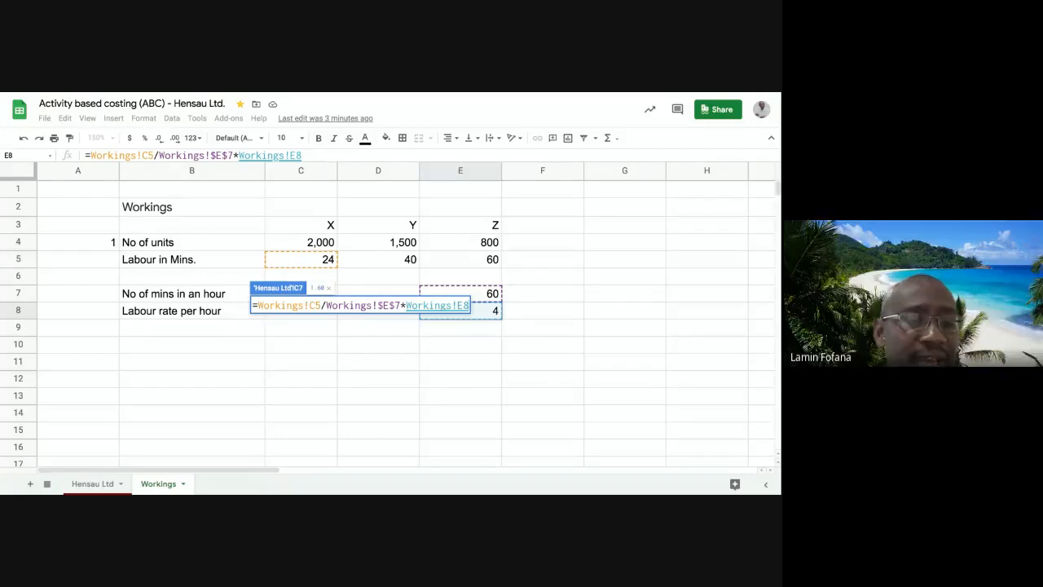
key(F4)
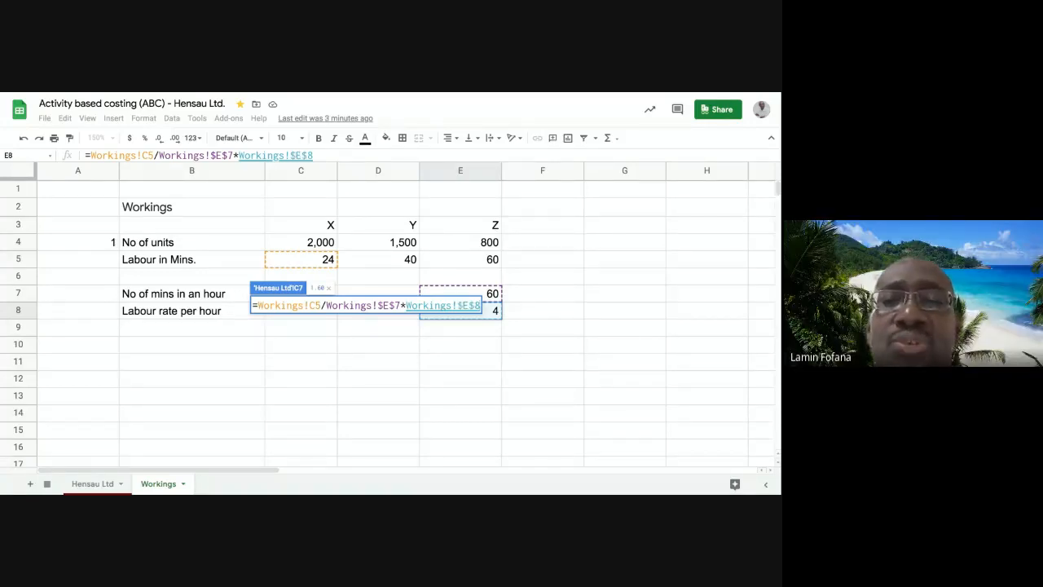
key(Return)
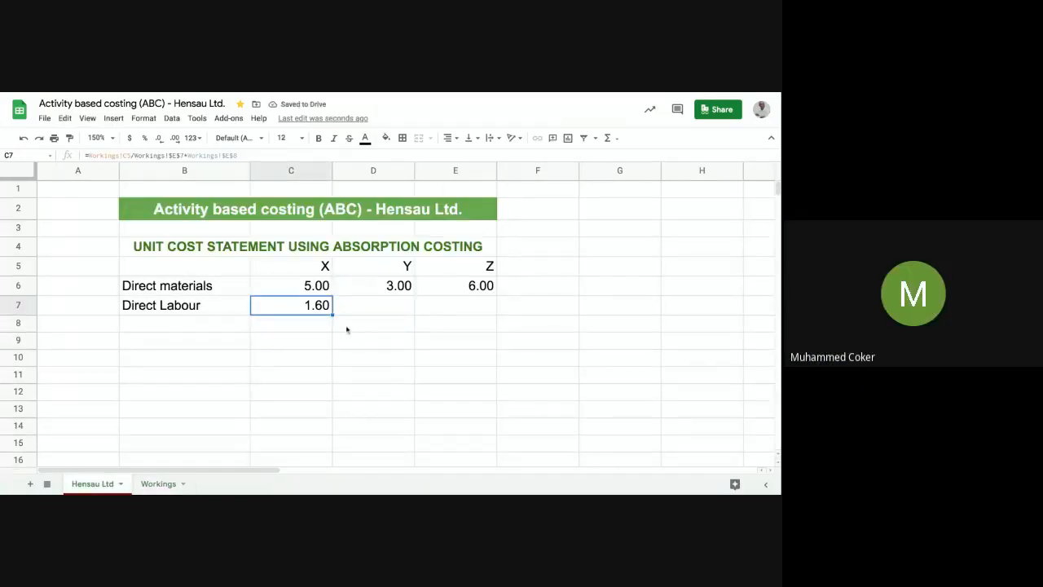
drag(333, 315, 443, 334)
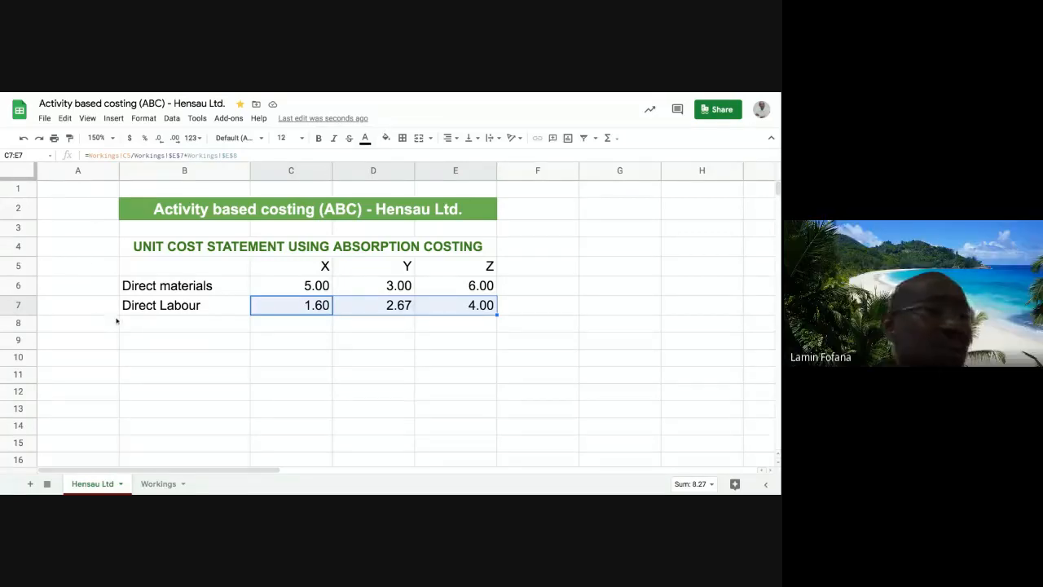
Add the row label "Prime cost" in B8 beneath Direct Labour
click(178, 324)
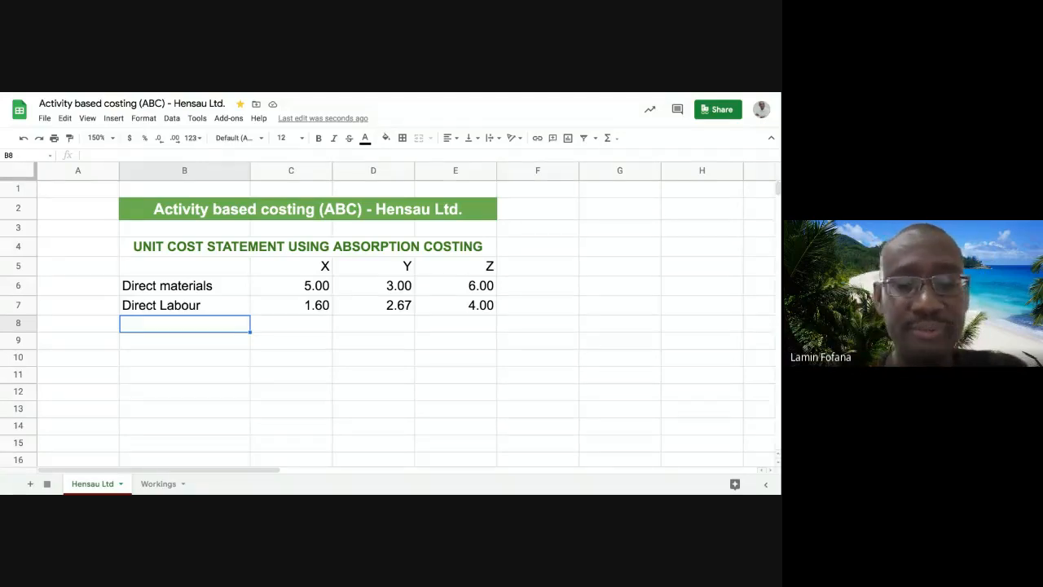
text(Prime )
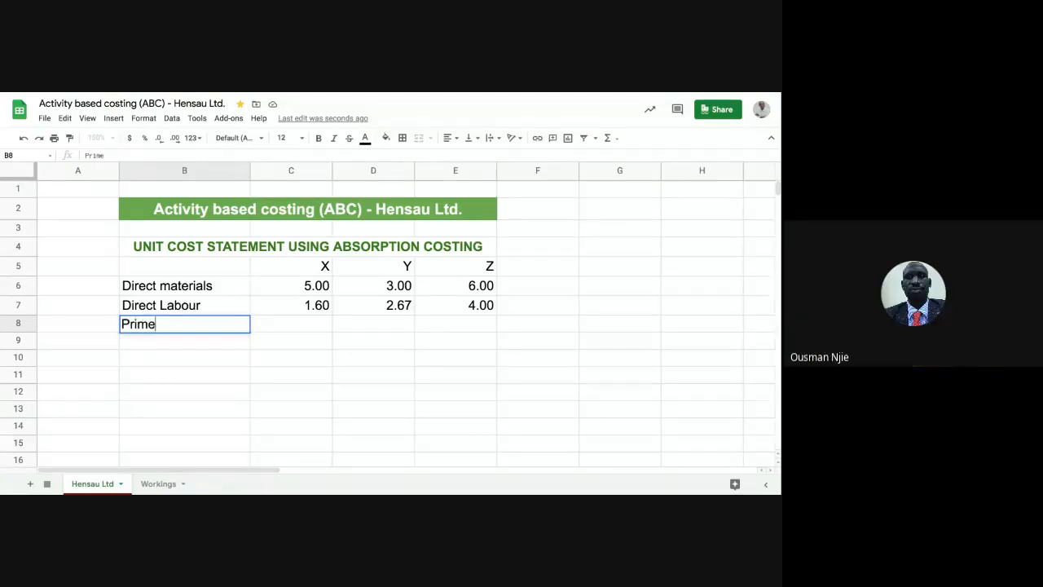
text(cost)
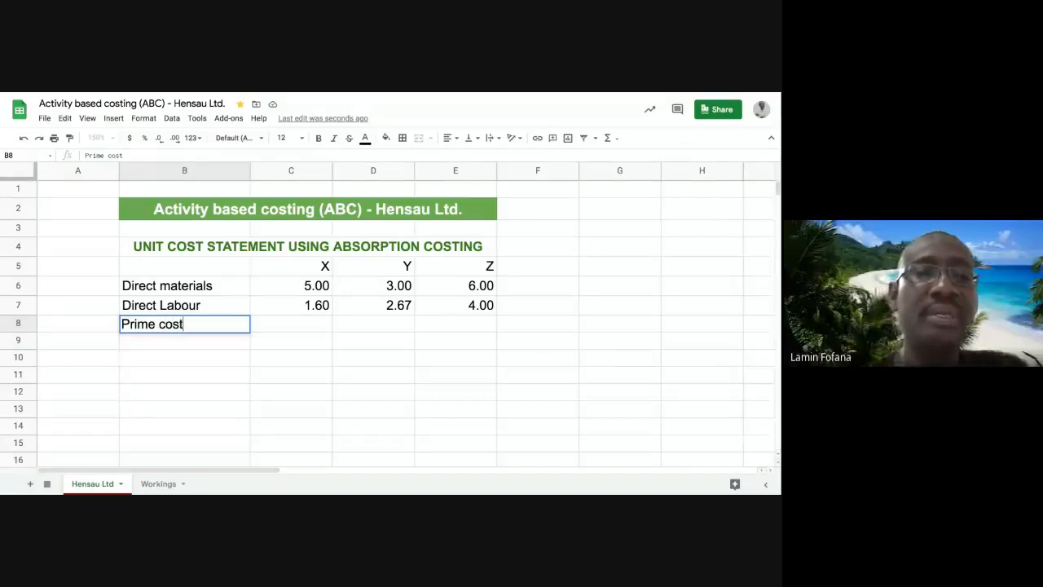
key(Tab)
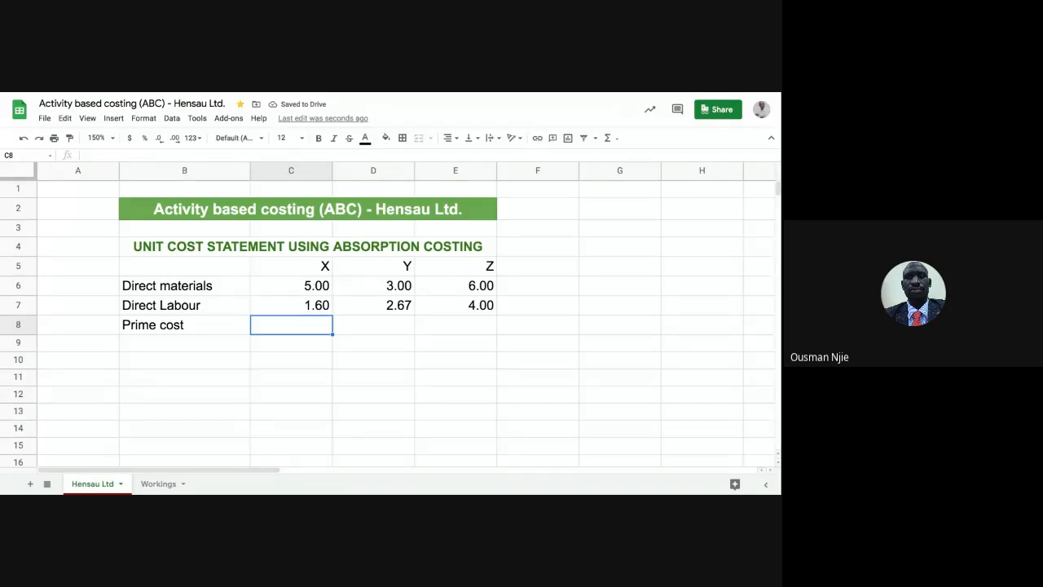
Start a SUM formula for product X's Prime cost in C8, with its range beginning at C6
click(304, 305)
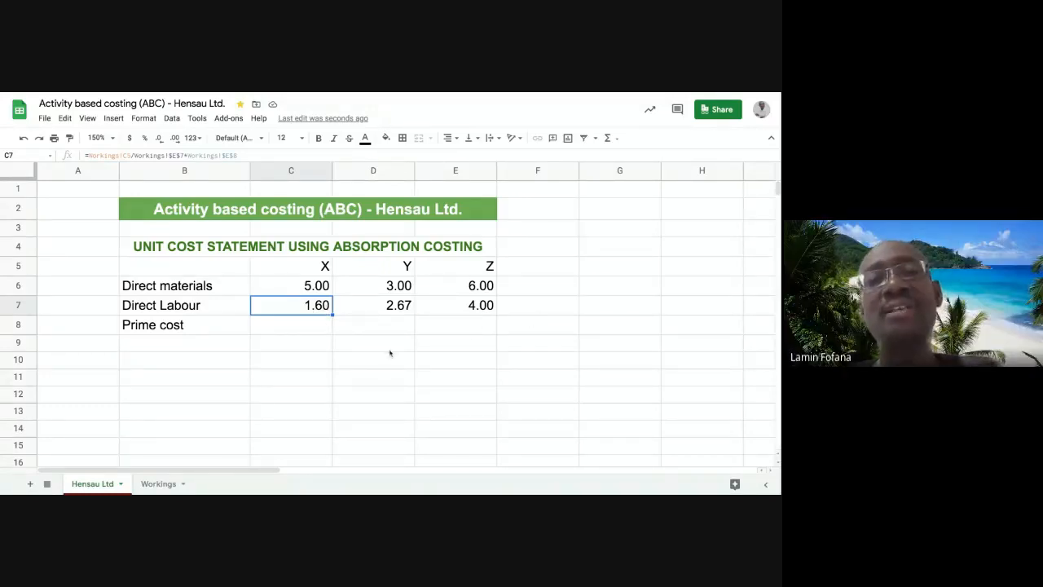
click(270, 326)
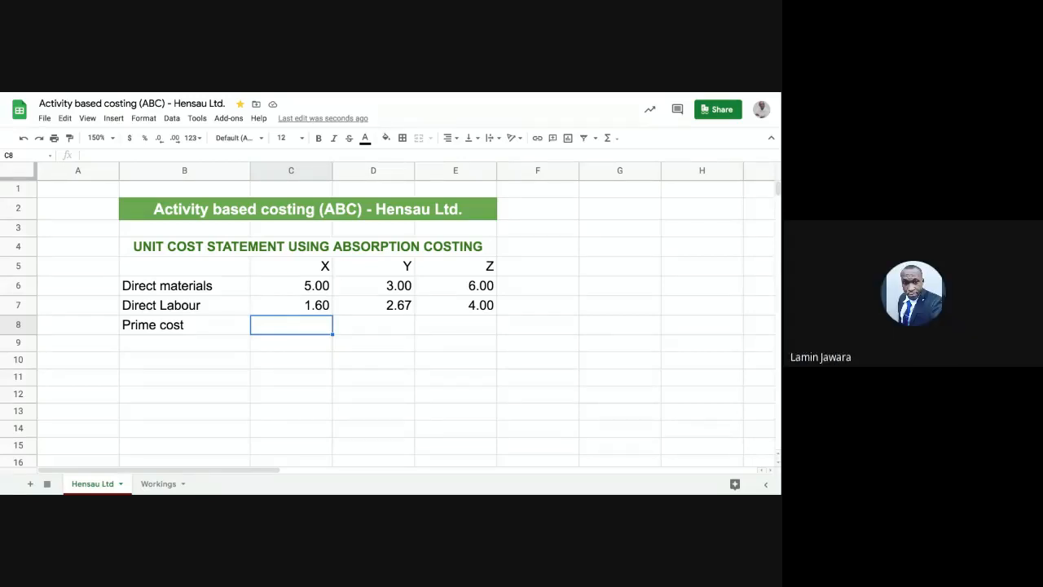
text(=)
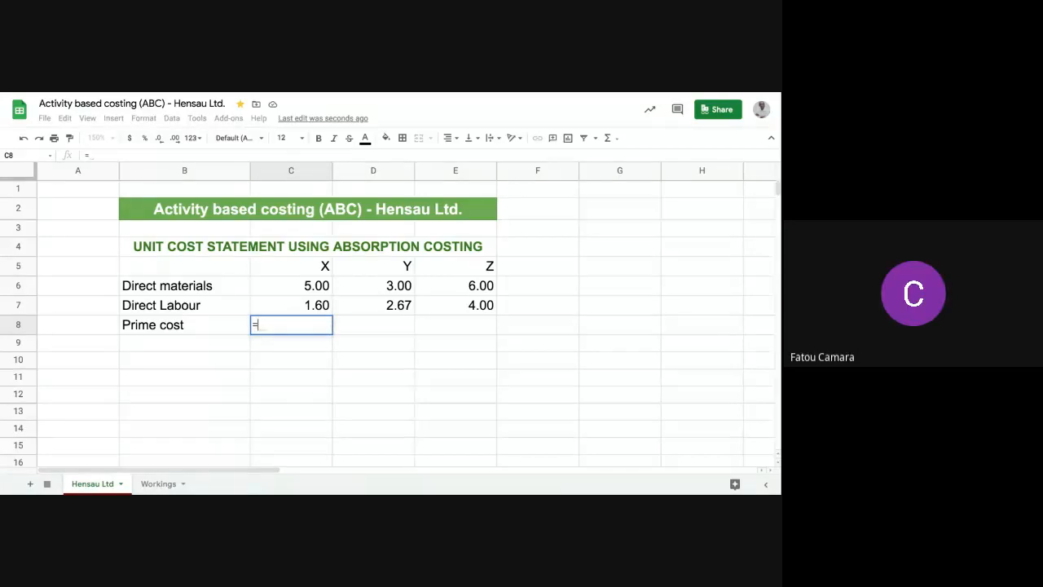
text(sum)
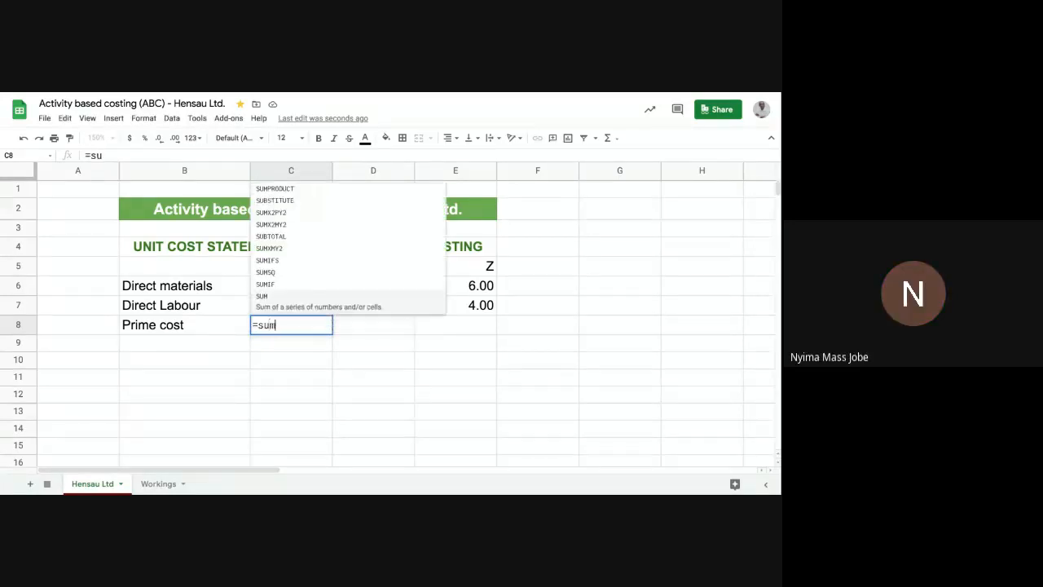
text(()
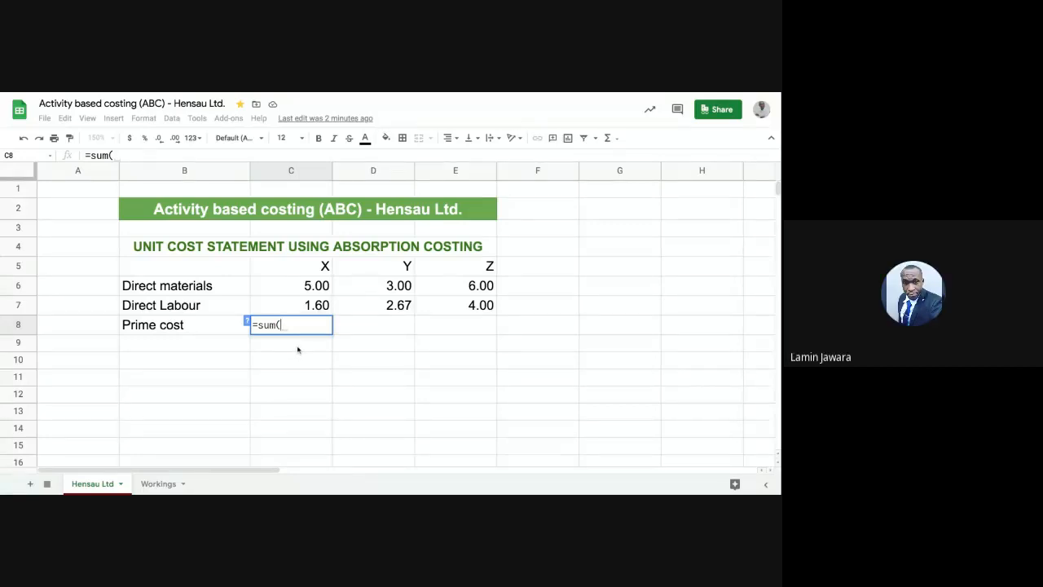
click(288, 291)
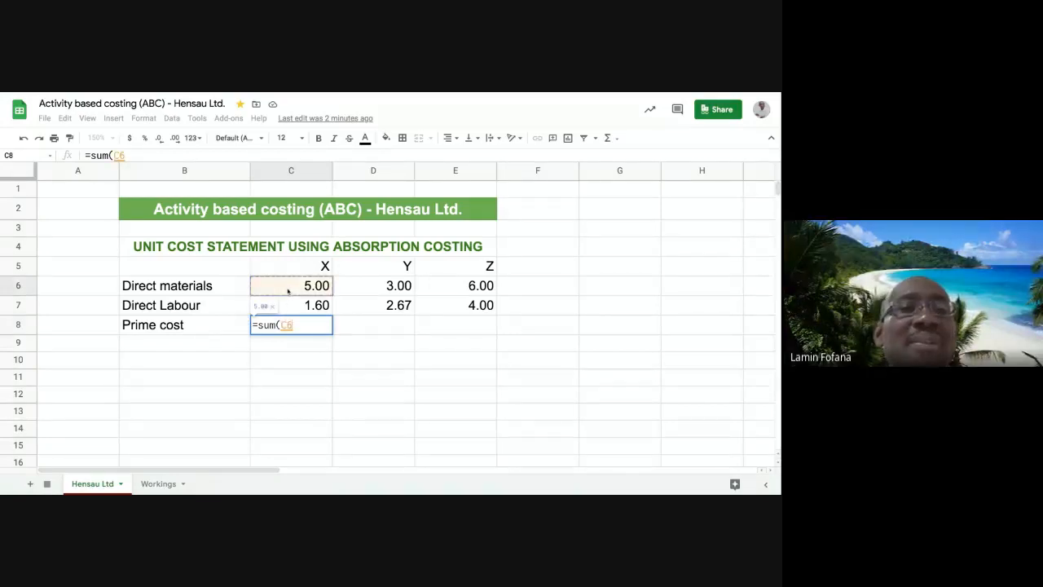
text(:)
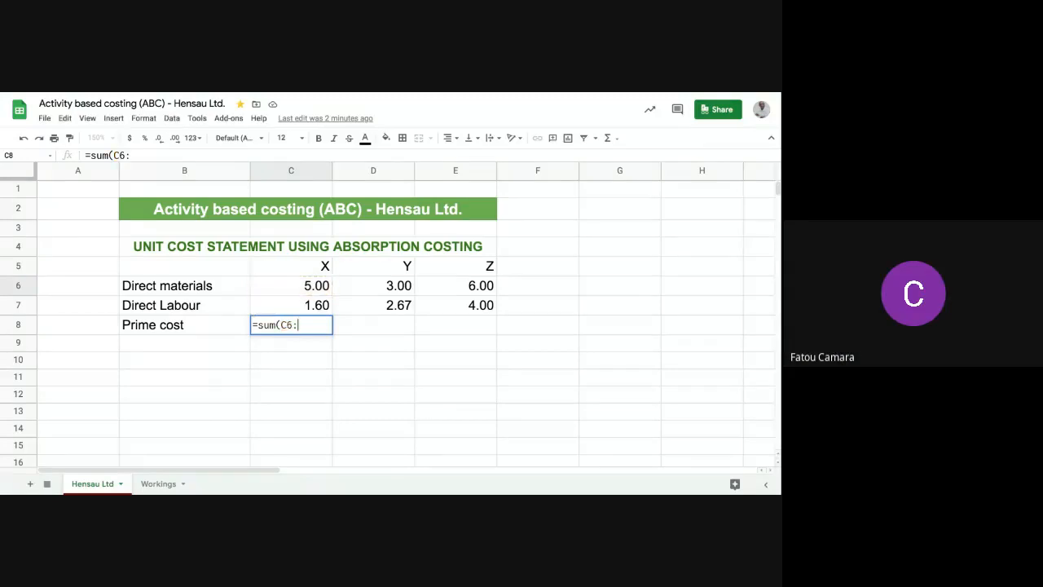
click(298, 307)
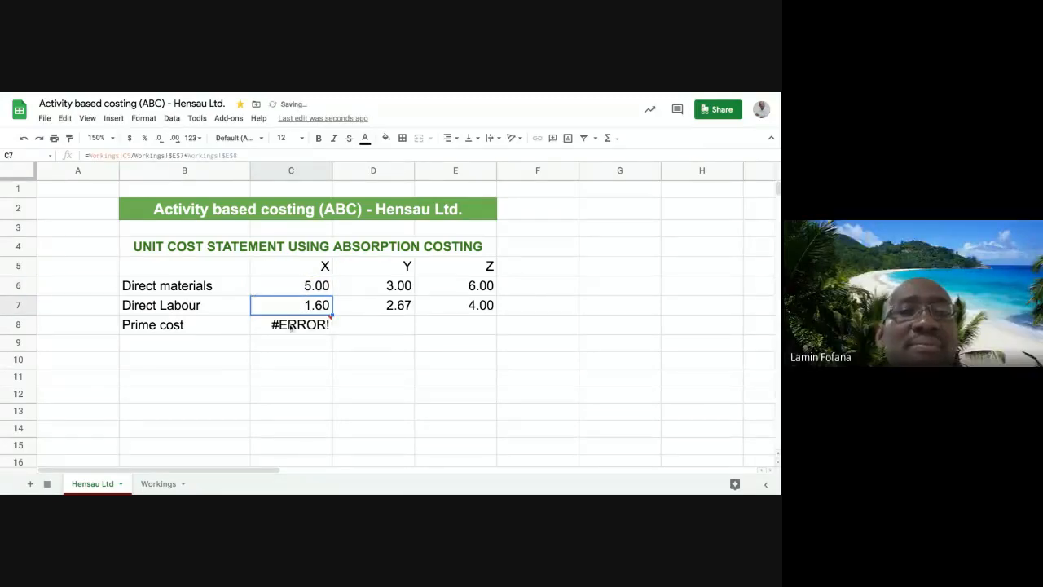
Correct product X's Prime cost formula in C8 to =sum(C6:C7)
click(290, 326)
click(128, 154)
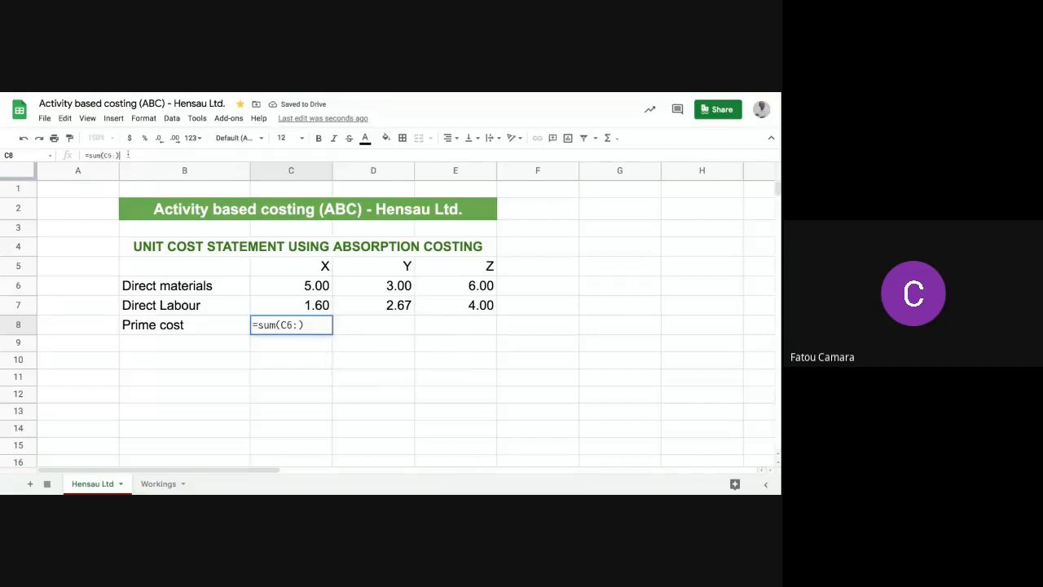
key(BackSpace)
key(BackSpace)
key(BackSpace)
key(BackSpace)
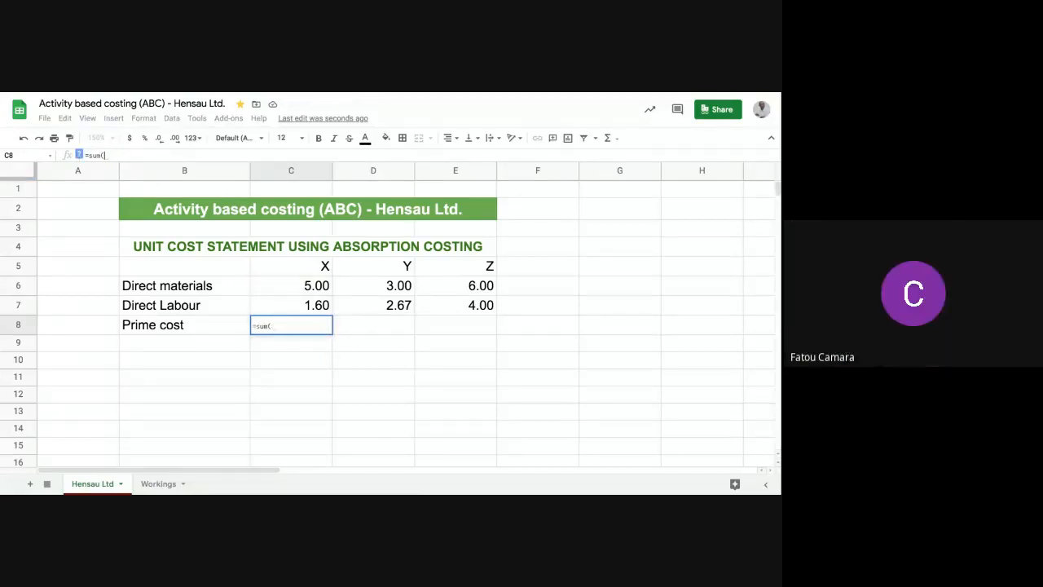
click(316, 285)
key(shift+Down)
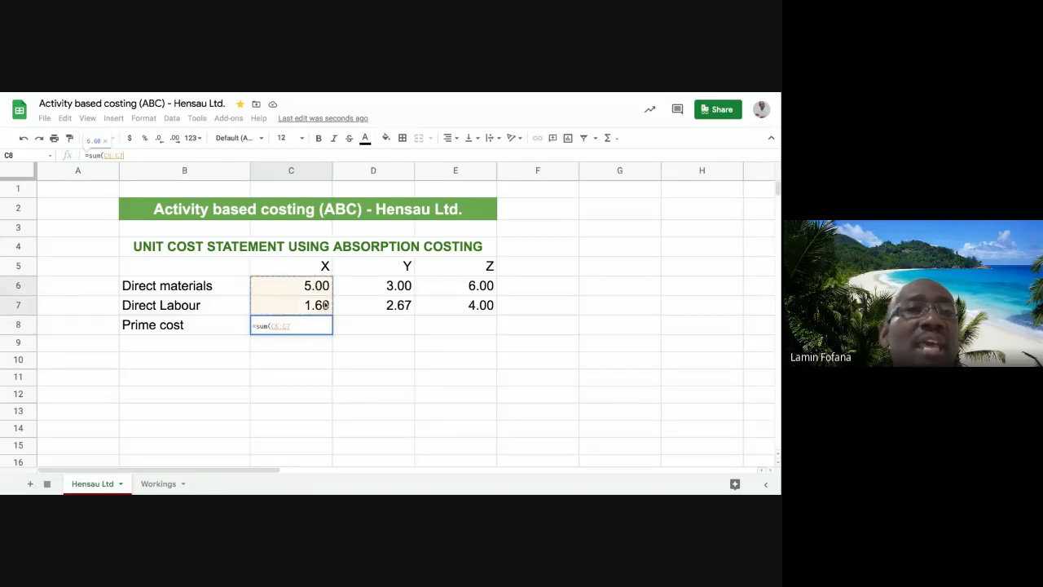
key(Return)
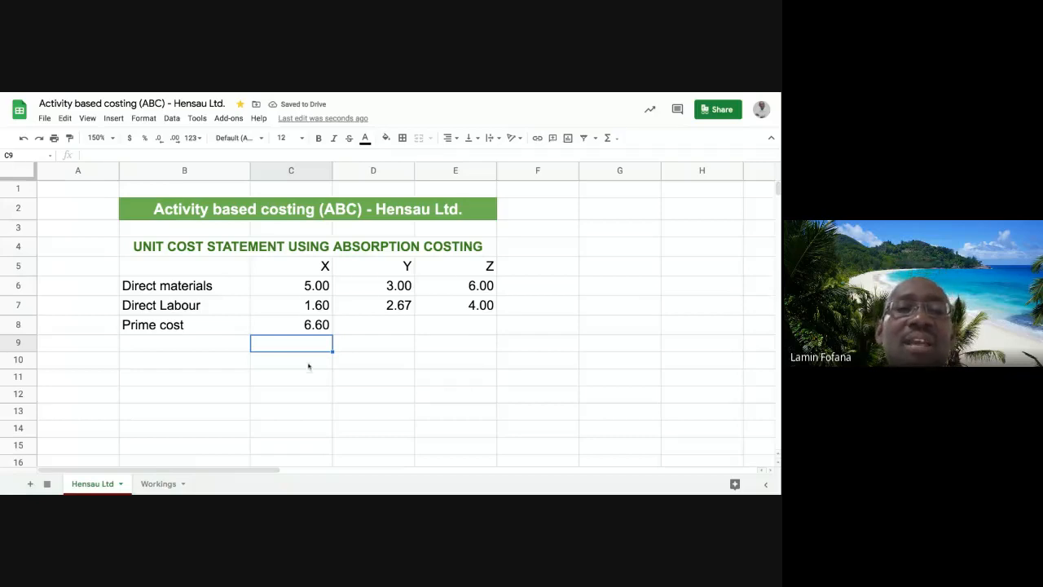
Copy the Prime cost formula from C8 across to D8 and E8 for products Y and Z
click(316, 329)
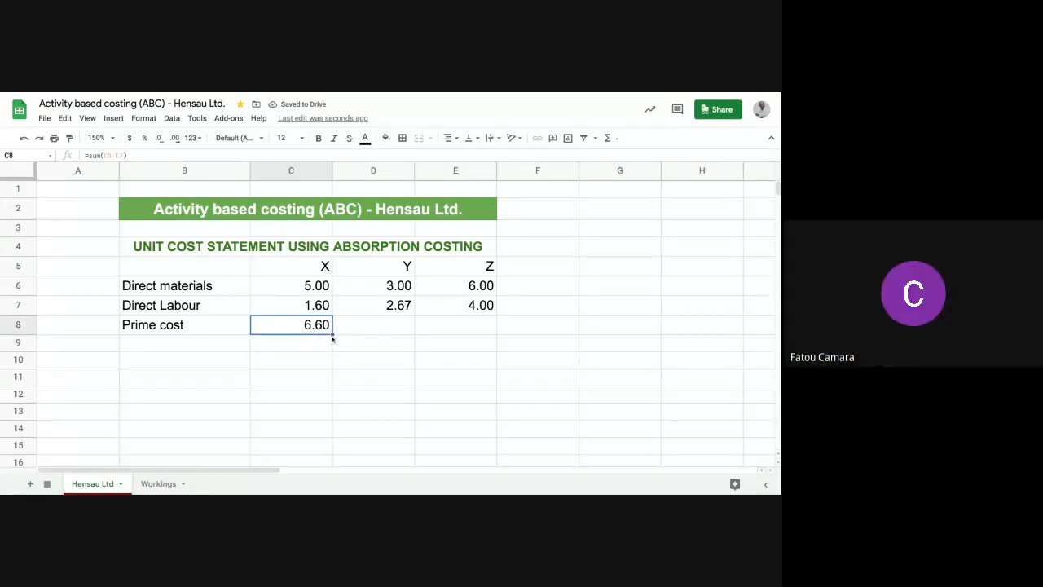
drag(333, 335, 481, 330)
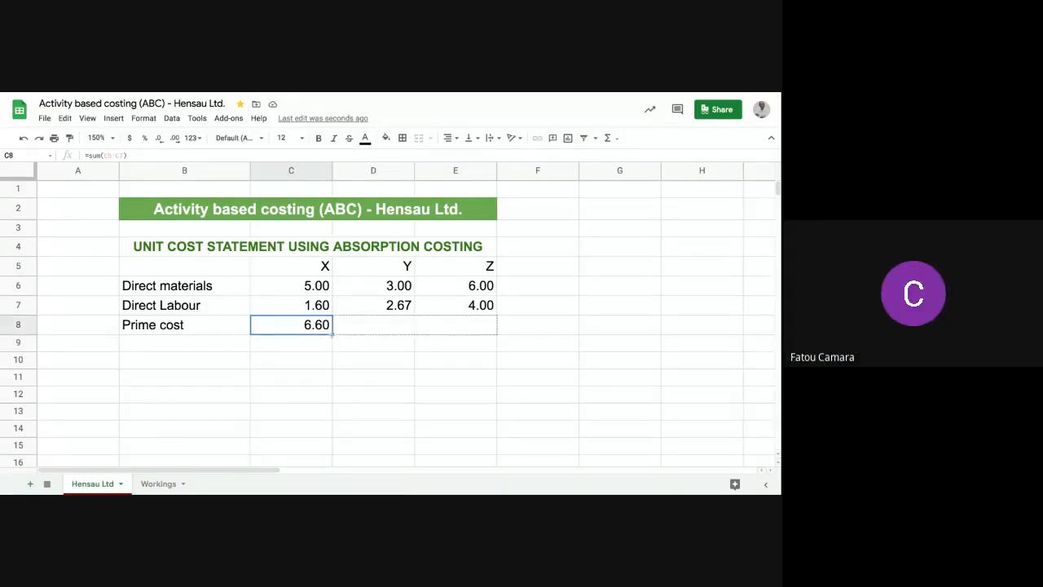
click(405, 361)
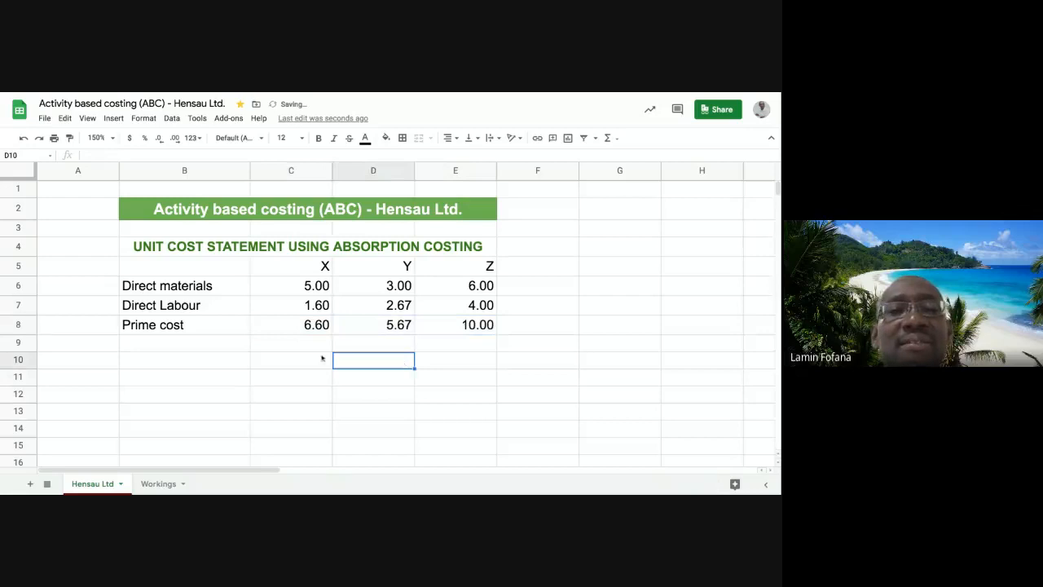
Make the whole Prime cost row, row 8, bold
click(25, 328)
click(320, 140)
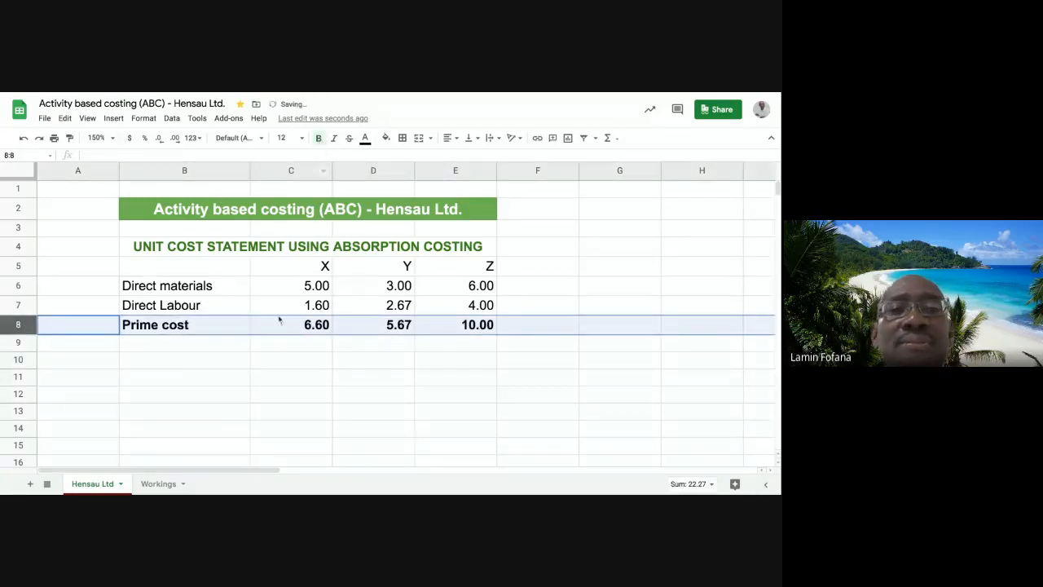
click(256, 381)
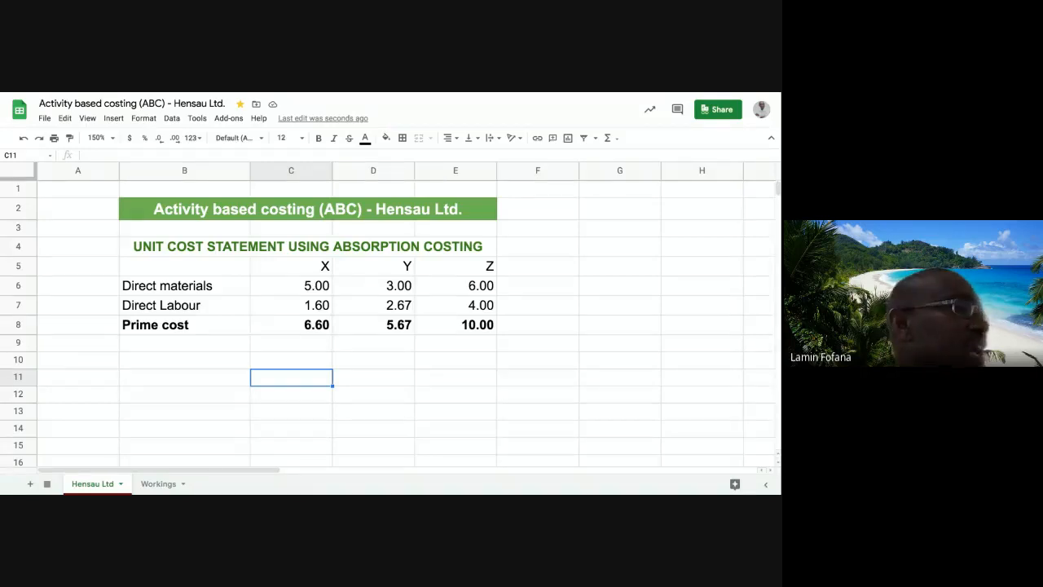
Review the Direct materials, Direct Labour and Prime cost cells across products X, Y and Z
click(206, 360)
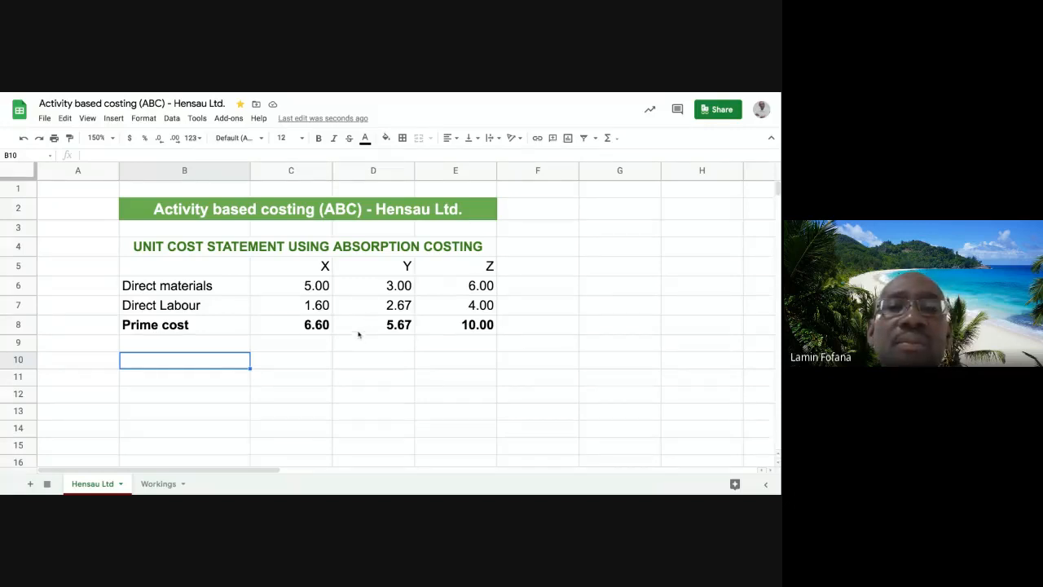
click(367, 288)
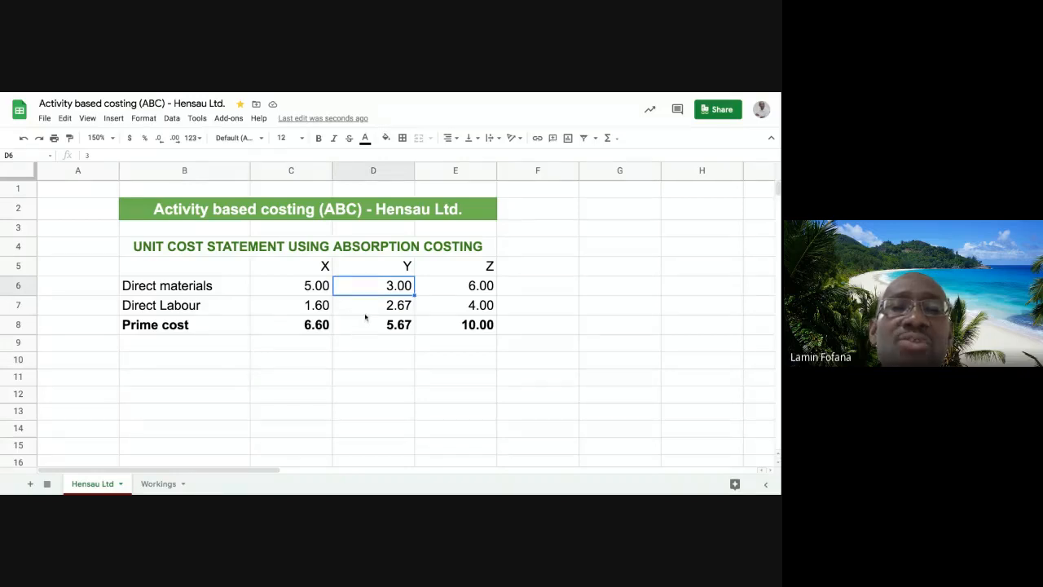
click(461, 291)
click(456, 310)
click(449, 330)
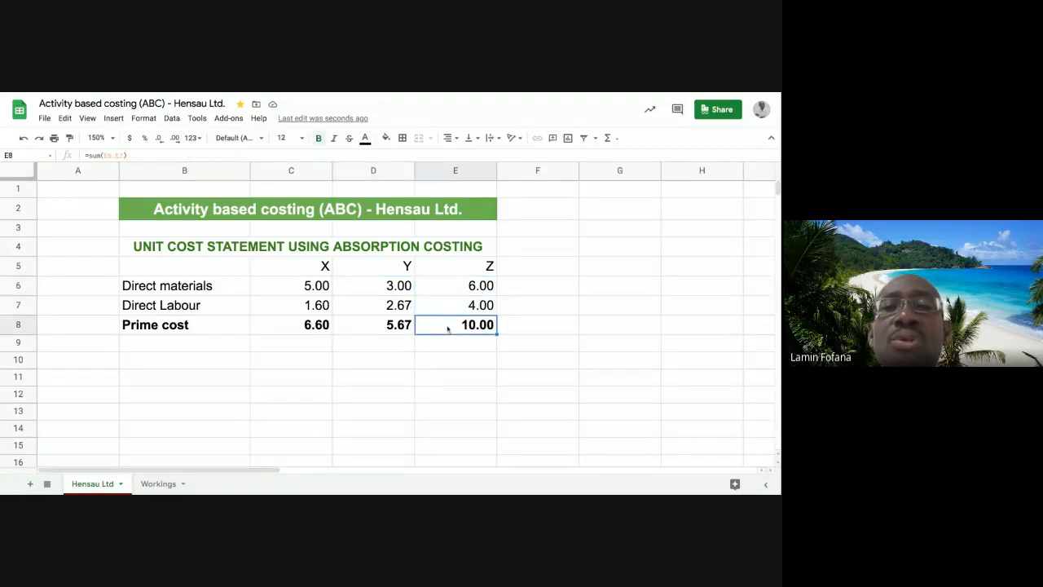
click(318, 309)
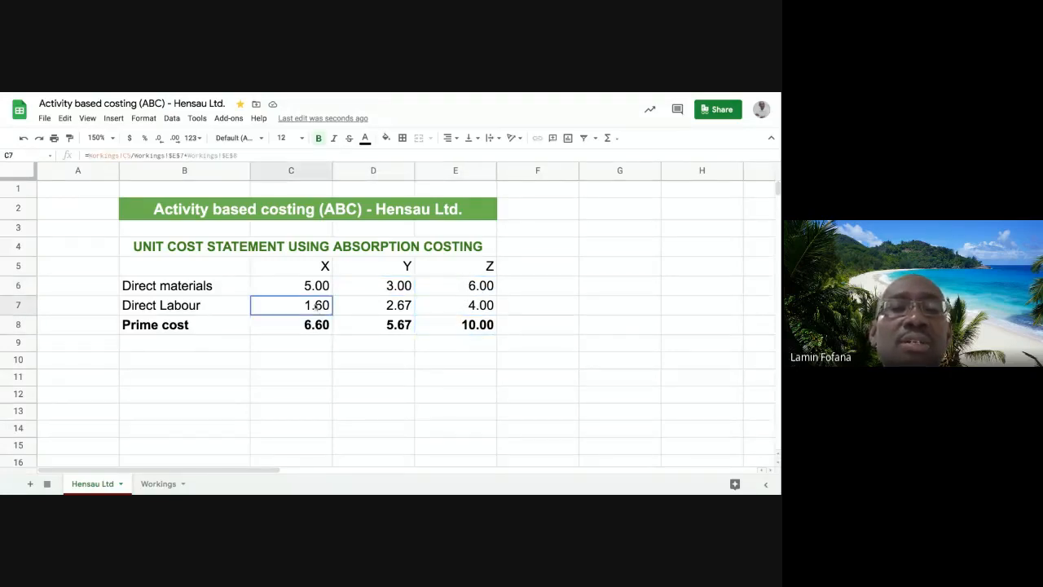
click(357, 306)
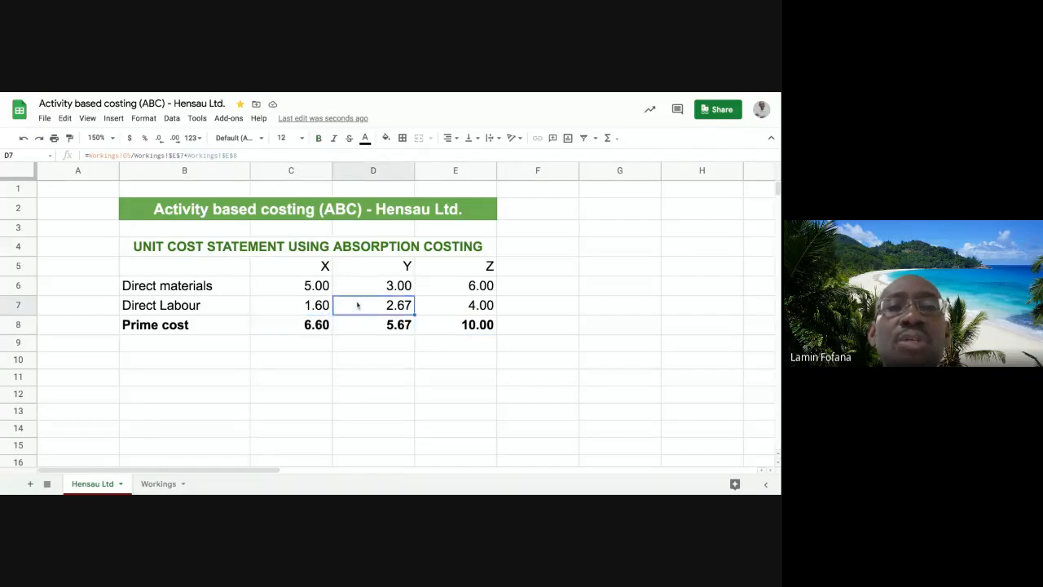
click(438, 306)
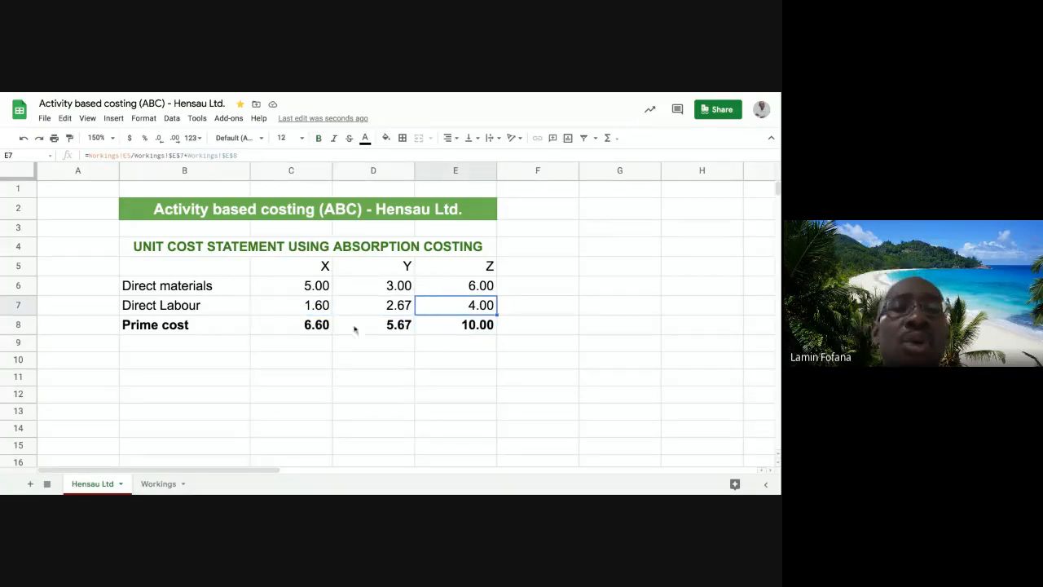
click(312, 305)
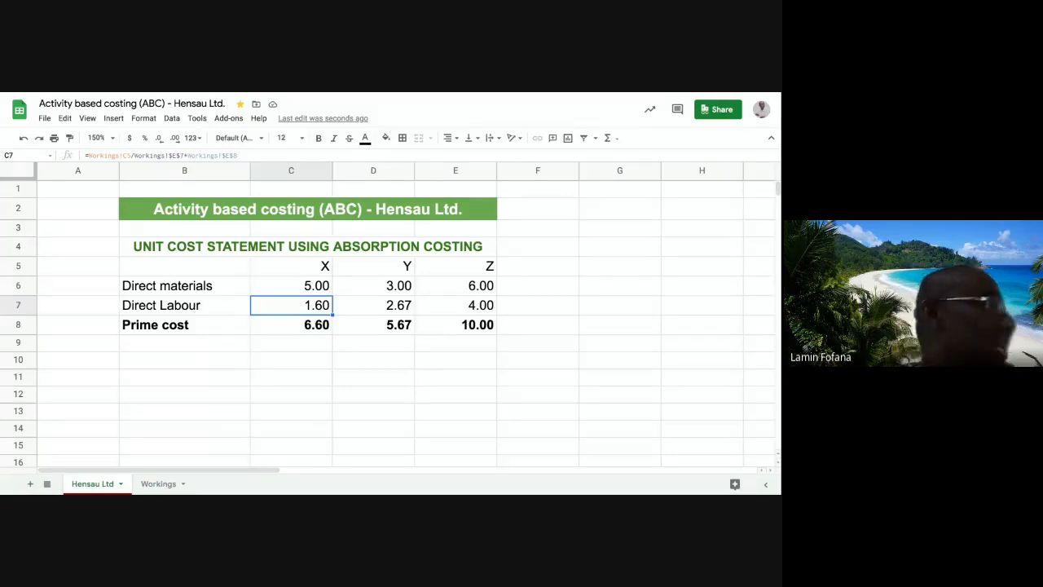
Add the row label "Production overheads" in B9 beneath Prime cost and widen column B slightly beyond the label
click(214, 343)
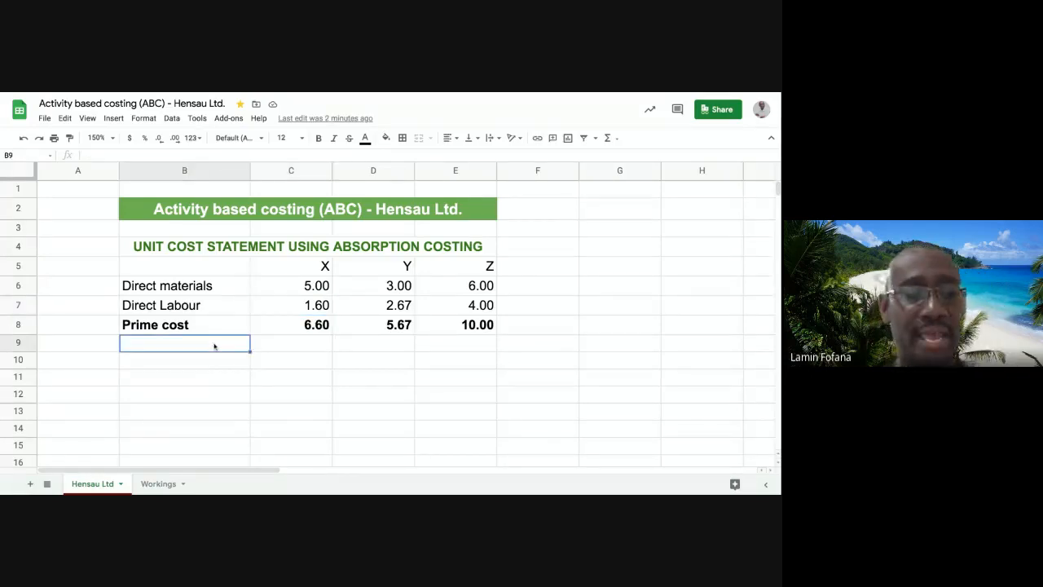
text(Pro)
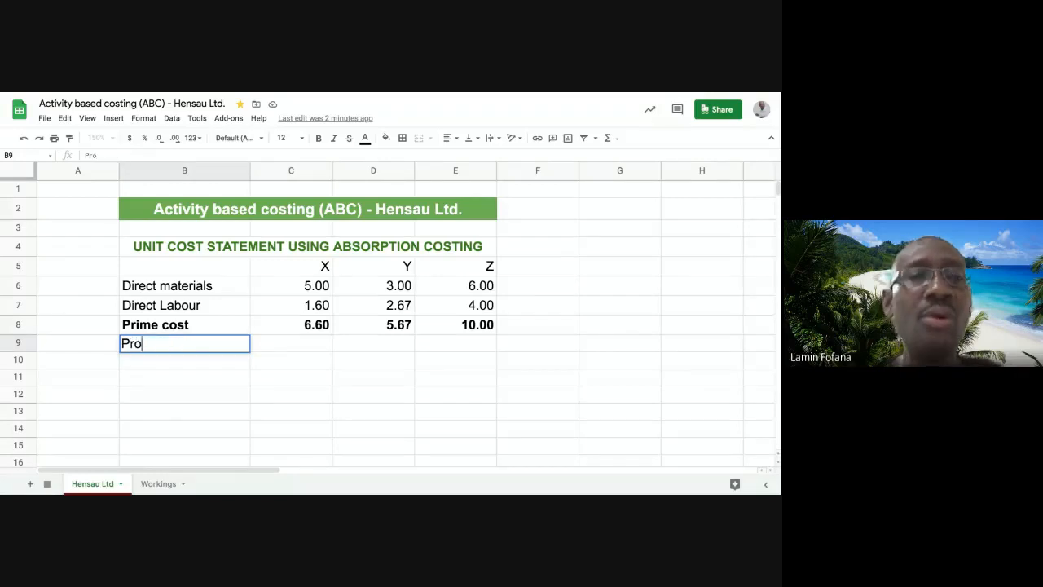
text(duc)
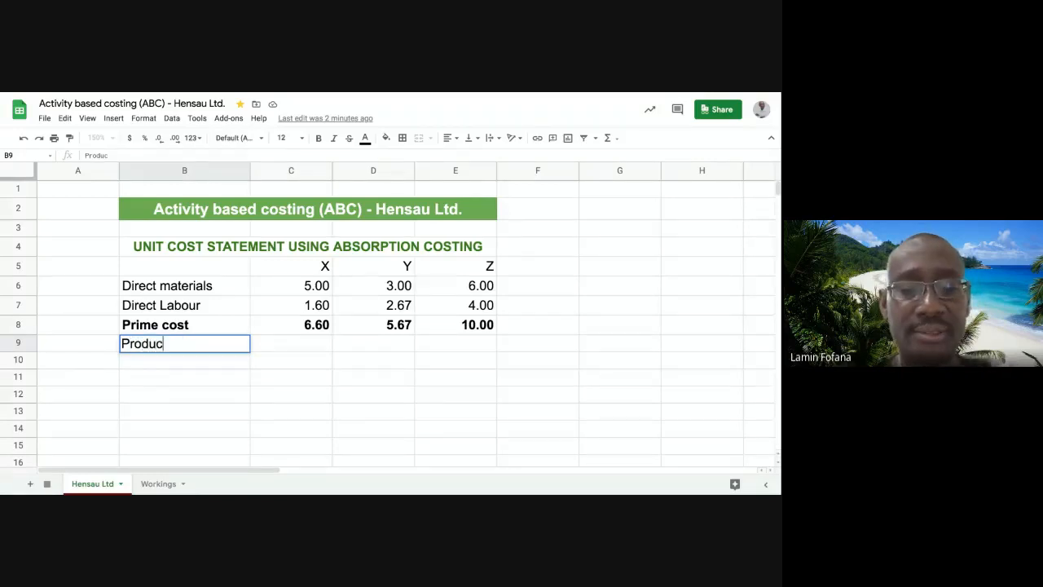
text(tion ov)
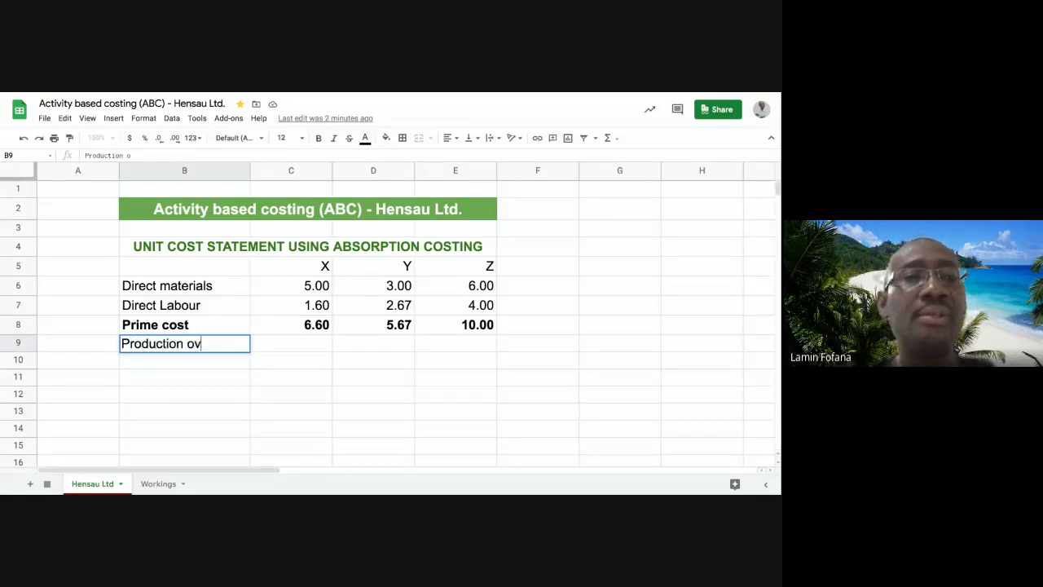
text(erheads)
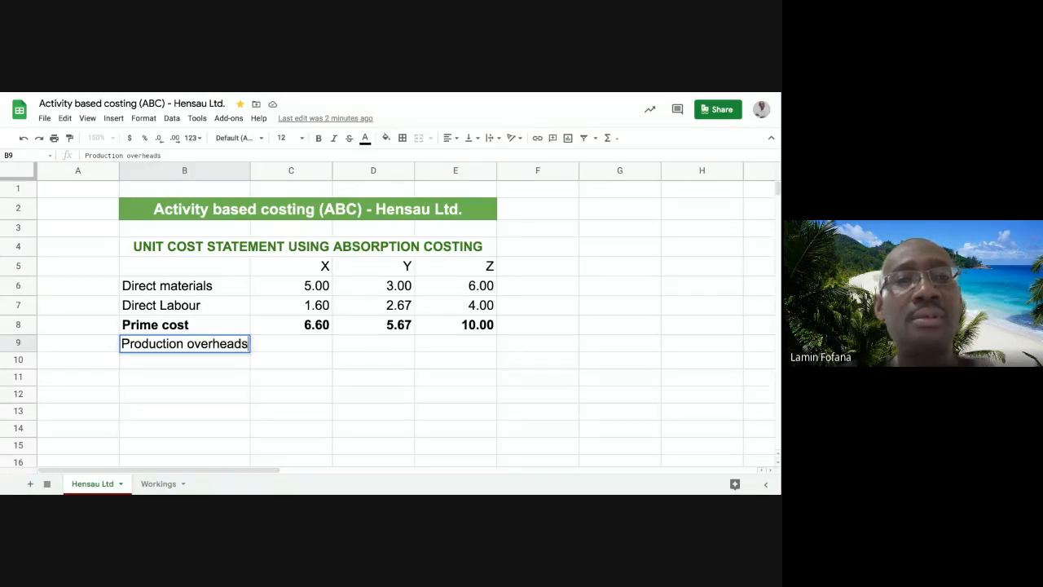
key(Return)
click(184, 344)
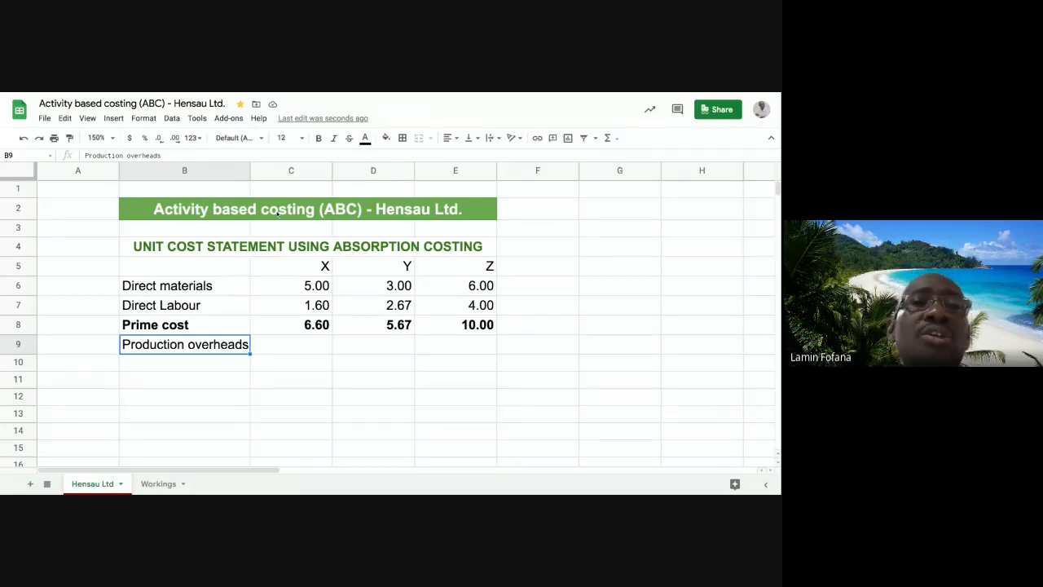
drag(251, 170, 267, 170)
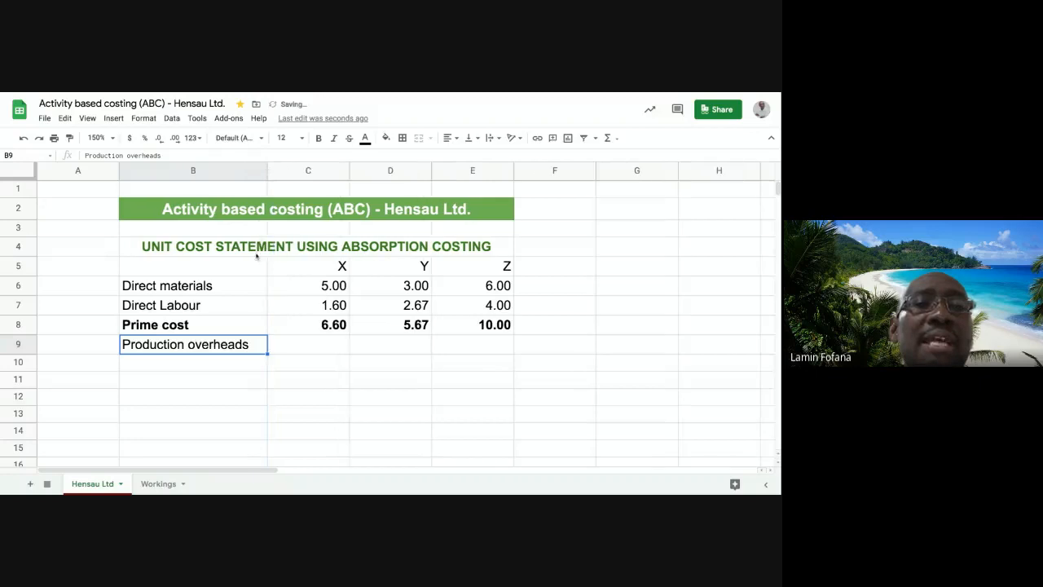
Extend the label in B9 with a working reference so it reads "Production overheads (W2)"
click(181, 156)
text(()
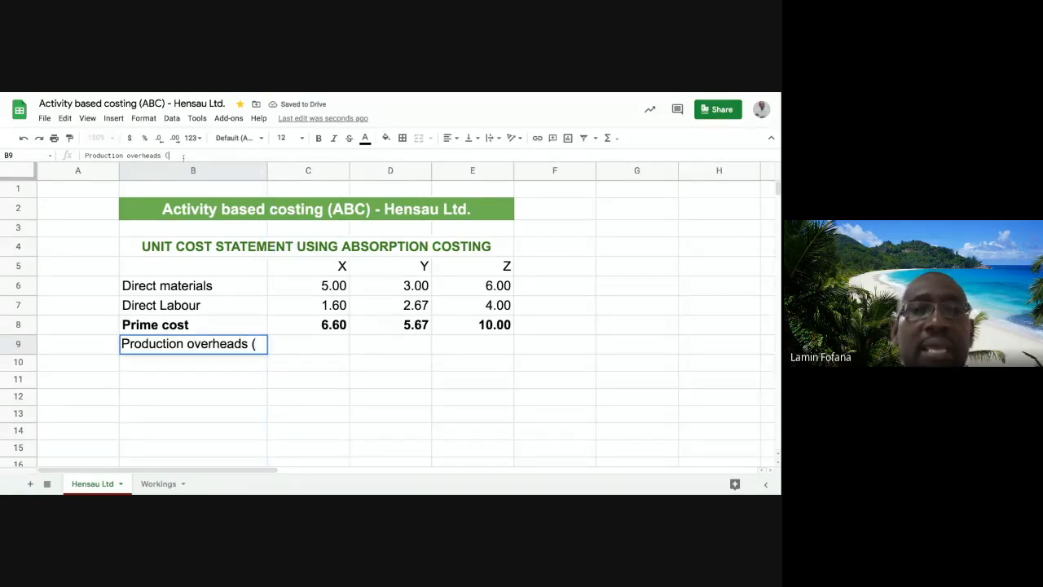
text(W)
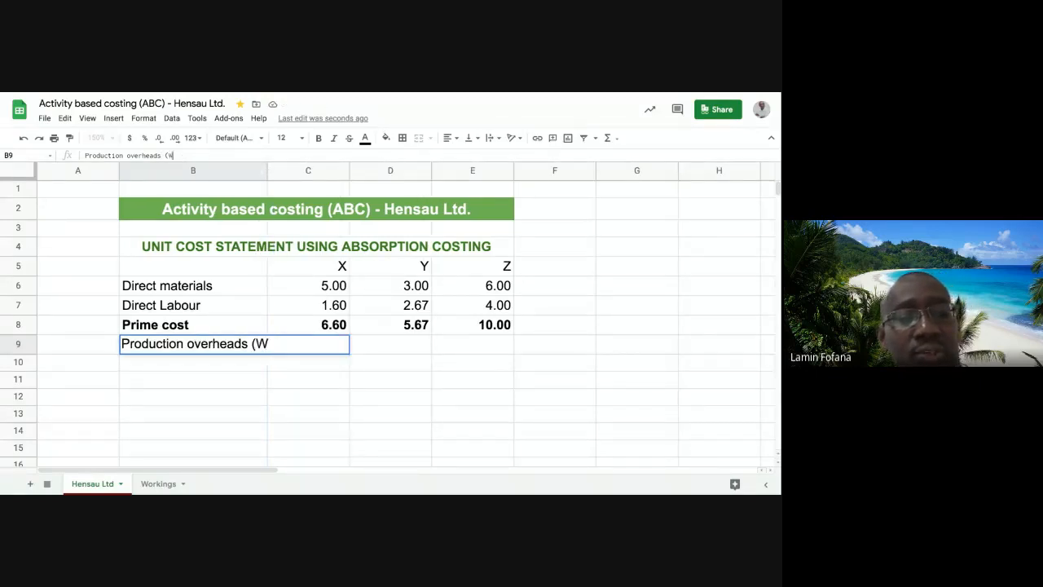
text(2))
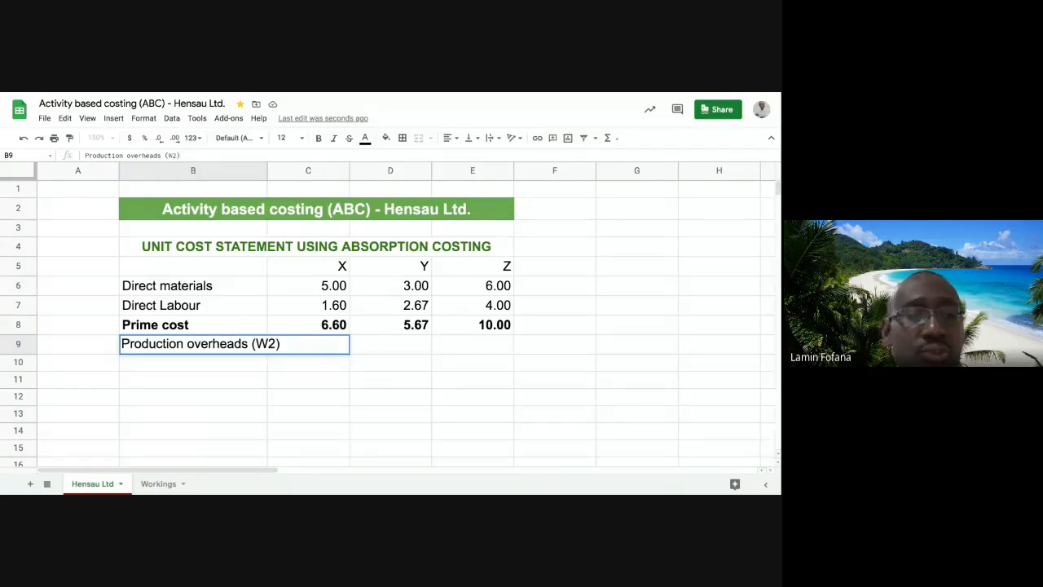
key(Return)
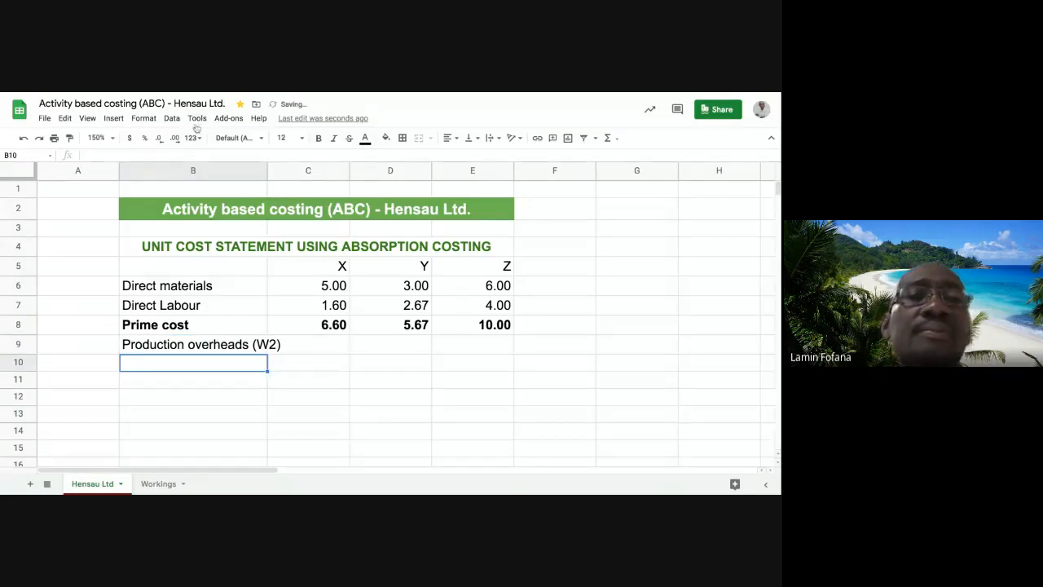
Widen column B of the unit cost statement to fit the full "Production overheads (W2)" label
drag(266, 170, 289, 171)
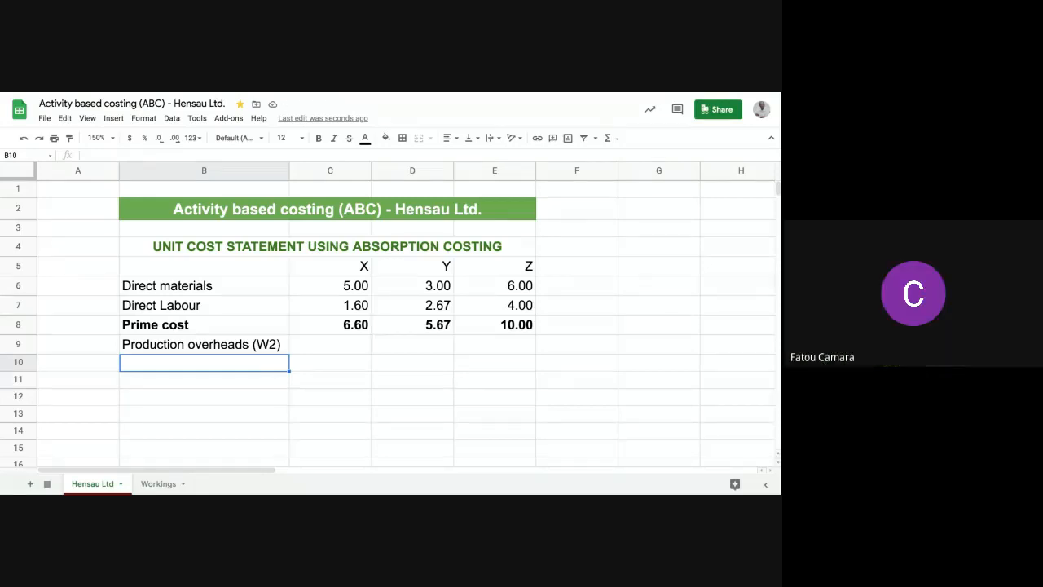
On the Workings sheet, number a second working by entering 2 in A10
click(155, 484)
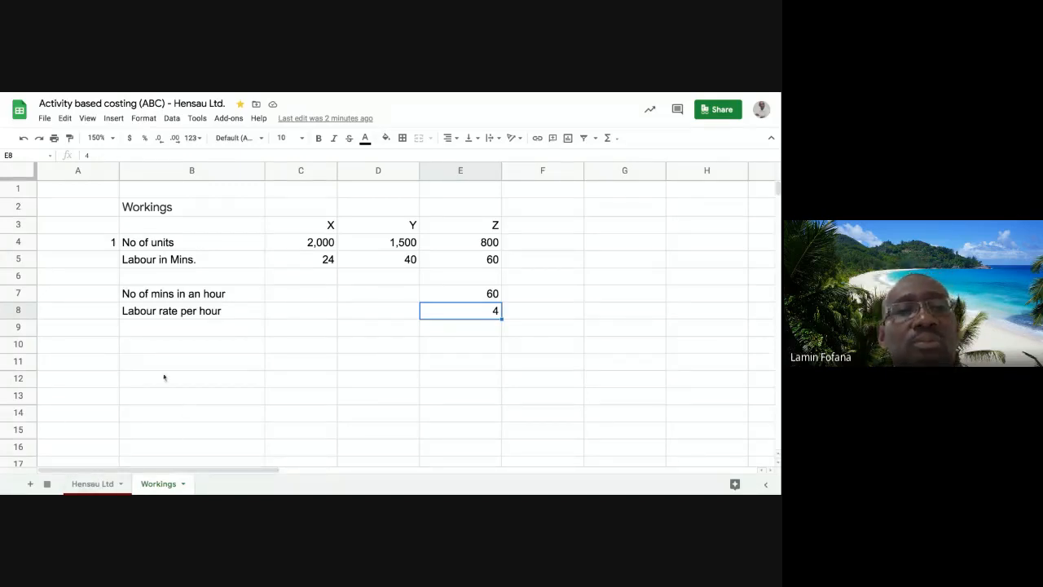
click(109, 346)
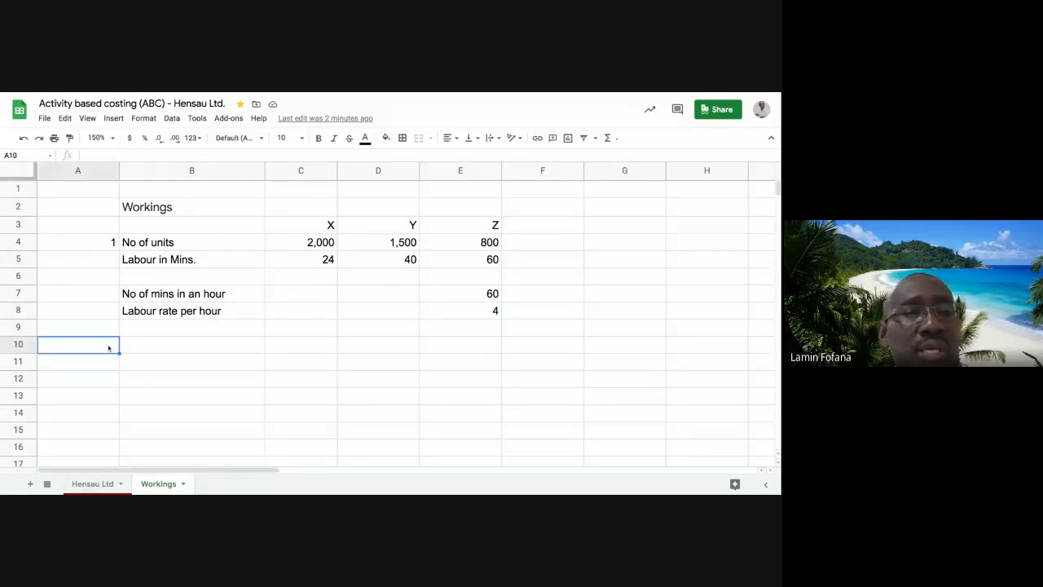
text(2)
key(Tab)
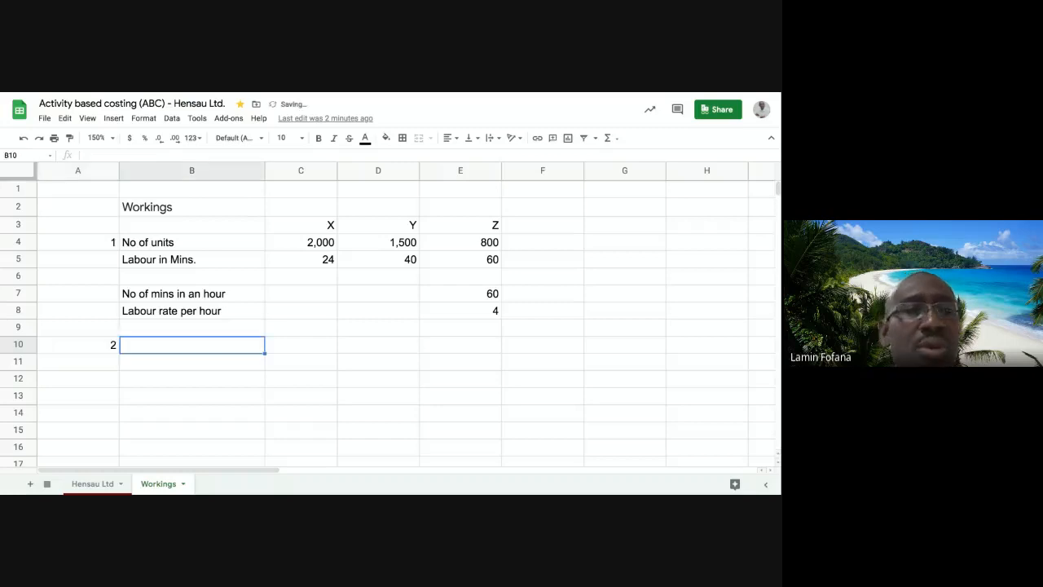
Link B10 of the Workings sheet to the production overheads label with the formula ='Hensau Ltd'!B9
text(=)
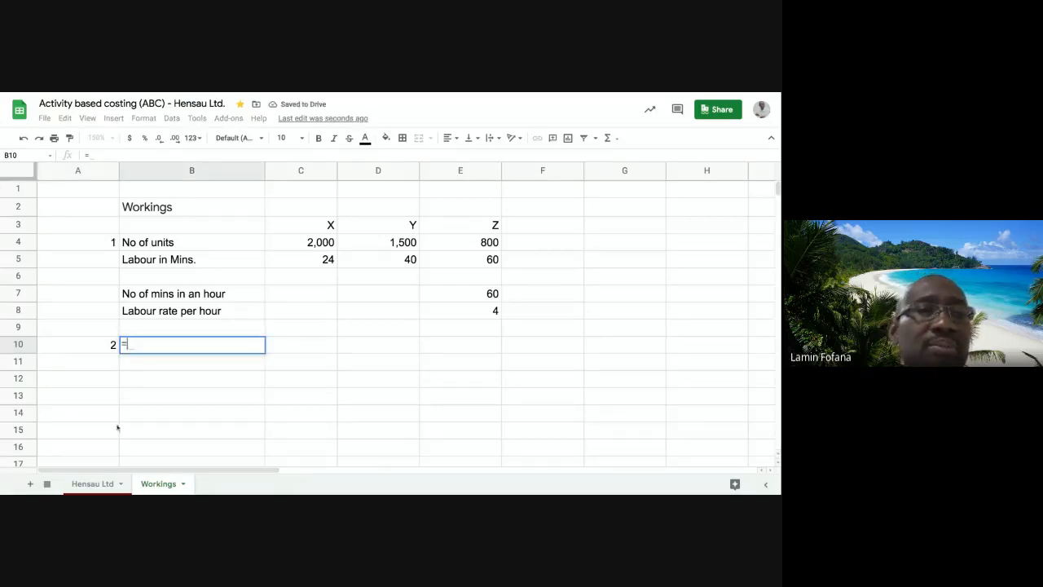
click(101, 486)
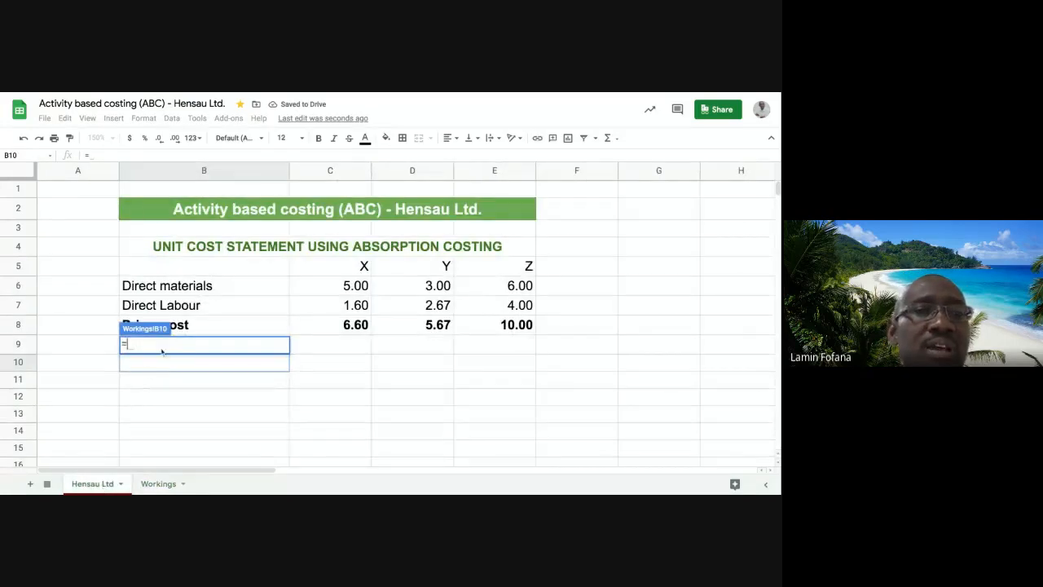
click(157, 486)
click(106, 486)
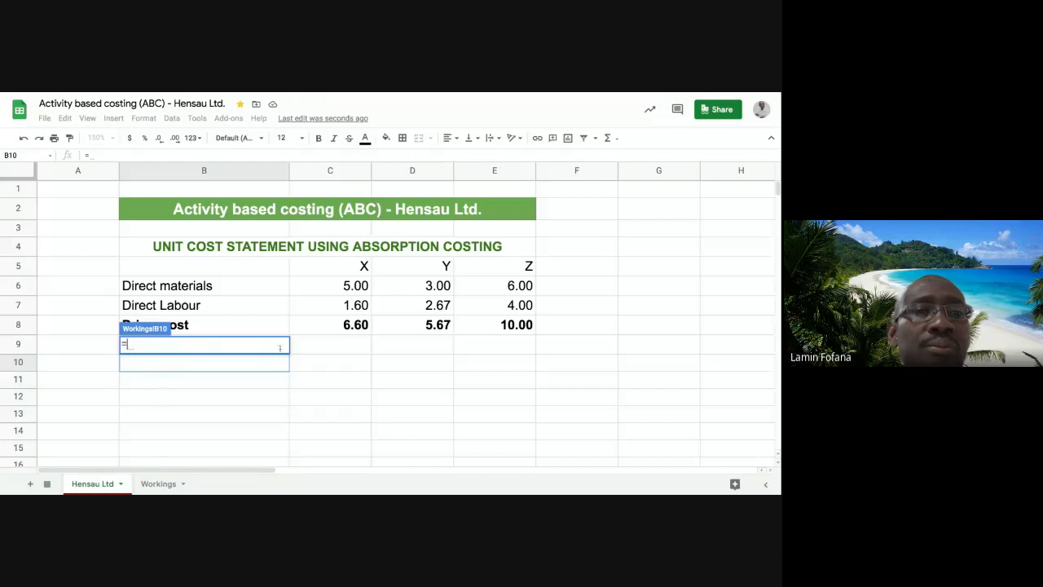
click(313, 347)
key(Left)
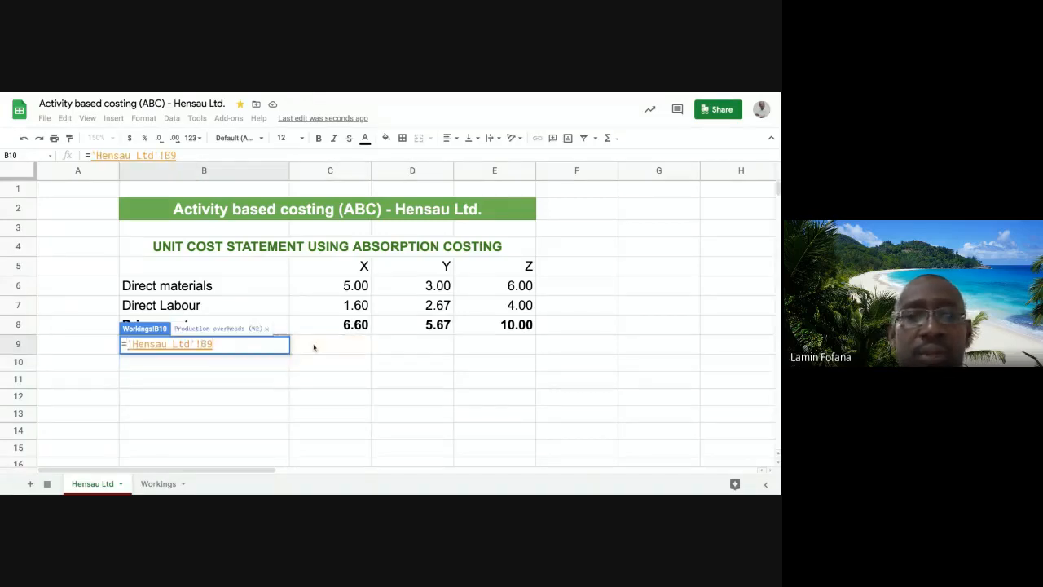
key(Return)
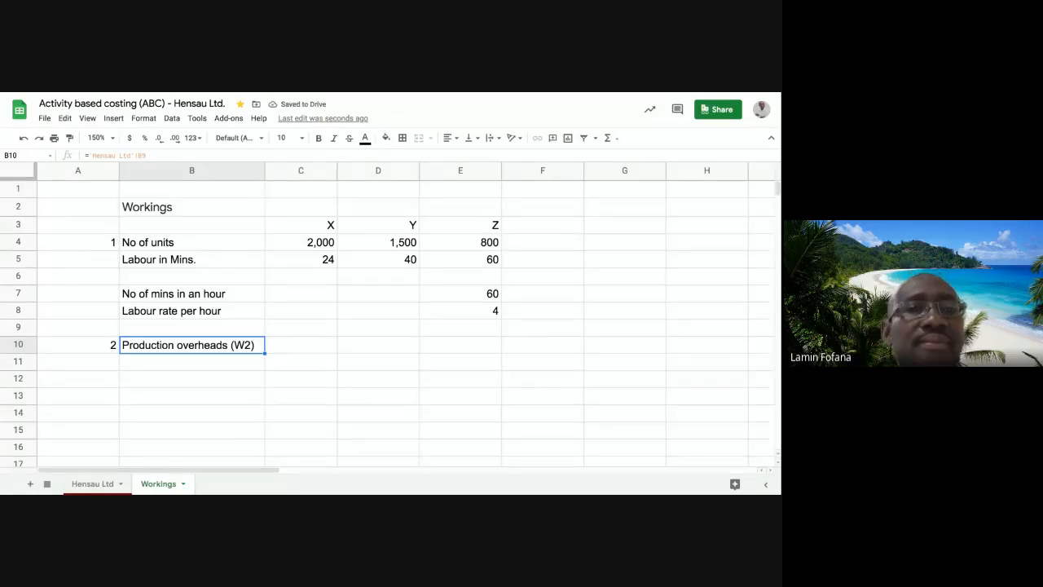
Add the row label "Direct labour hours" in B11 beneath the production overheads heading
click(166, 365)
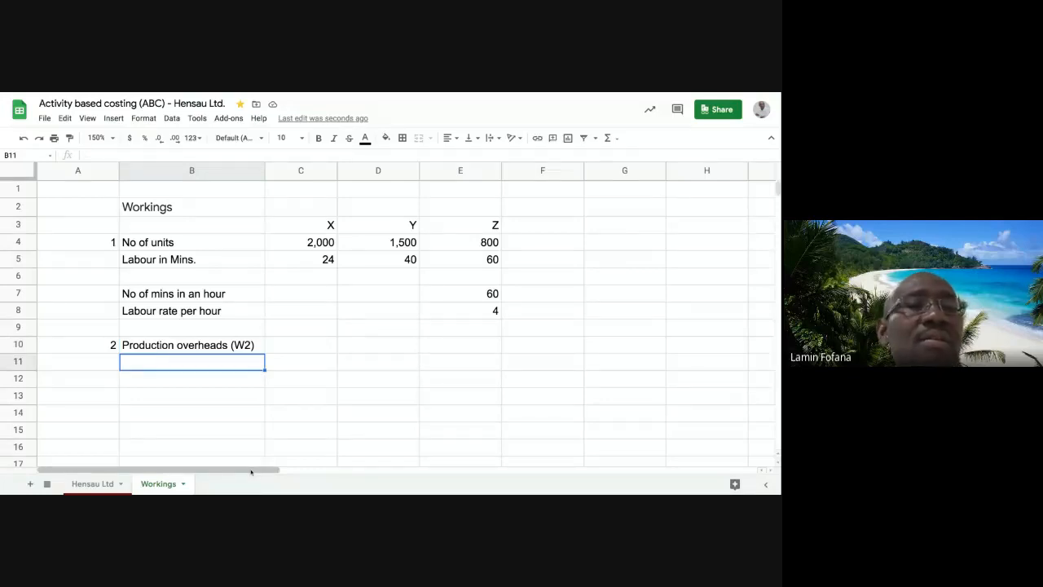
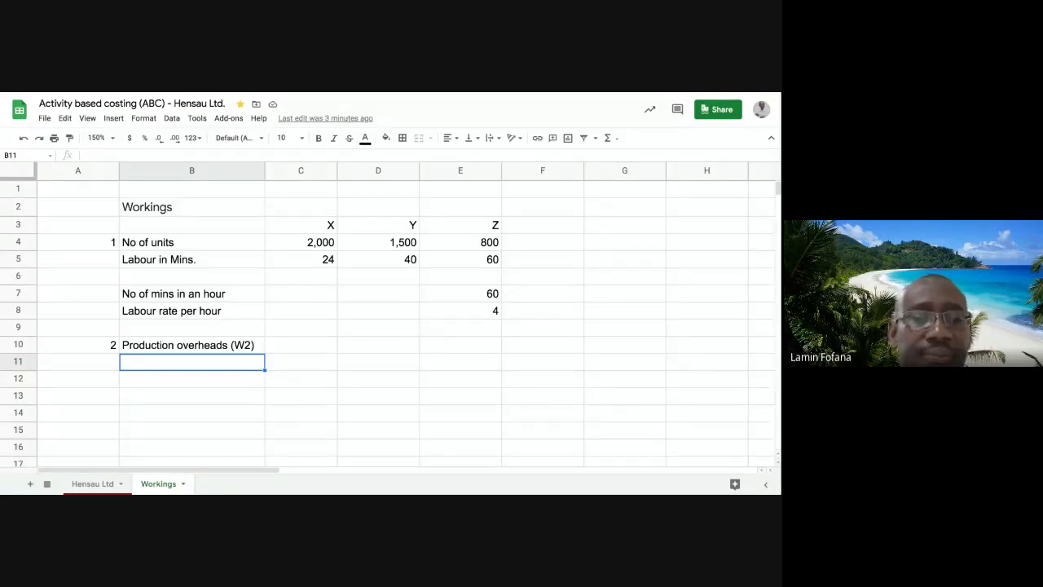
text(Direct )
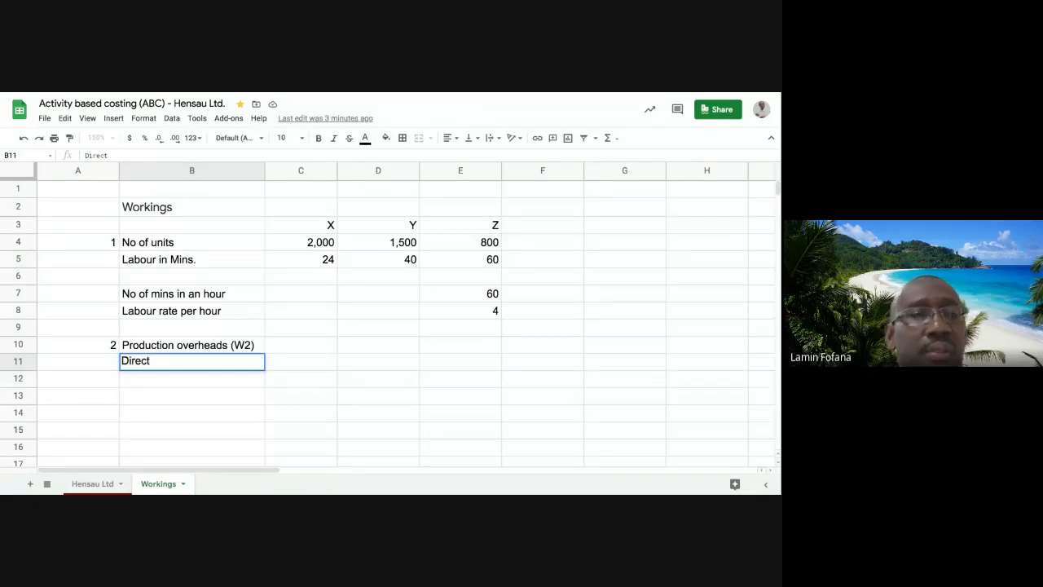
text(ba)
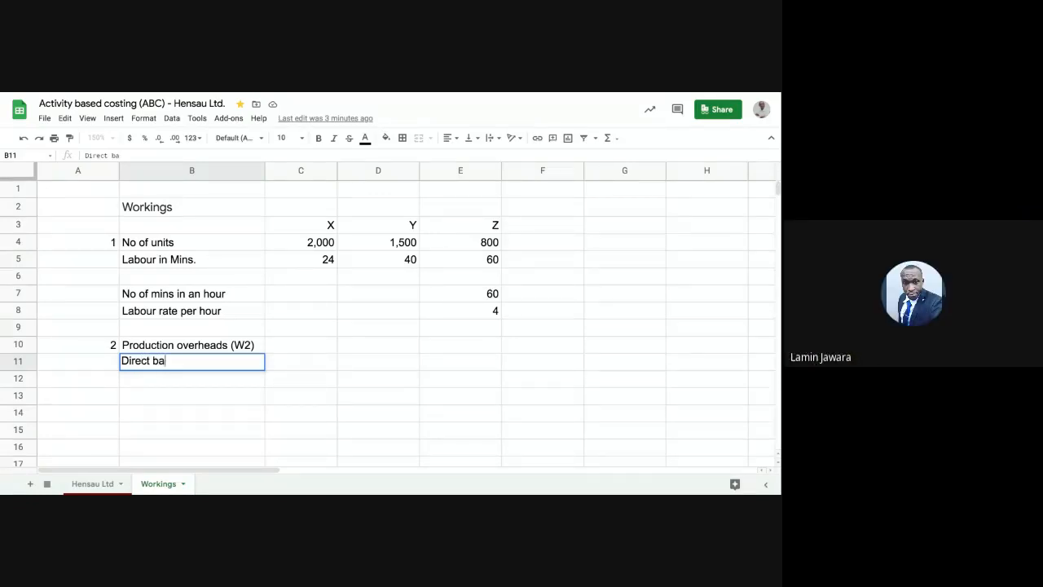
key(BackSpace)
key(BackSpace)
text(la)
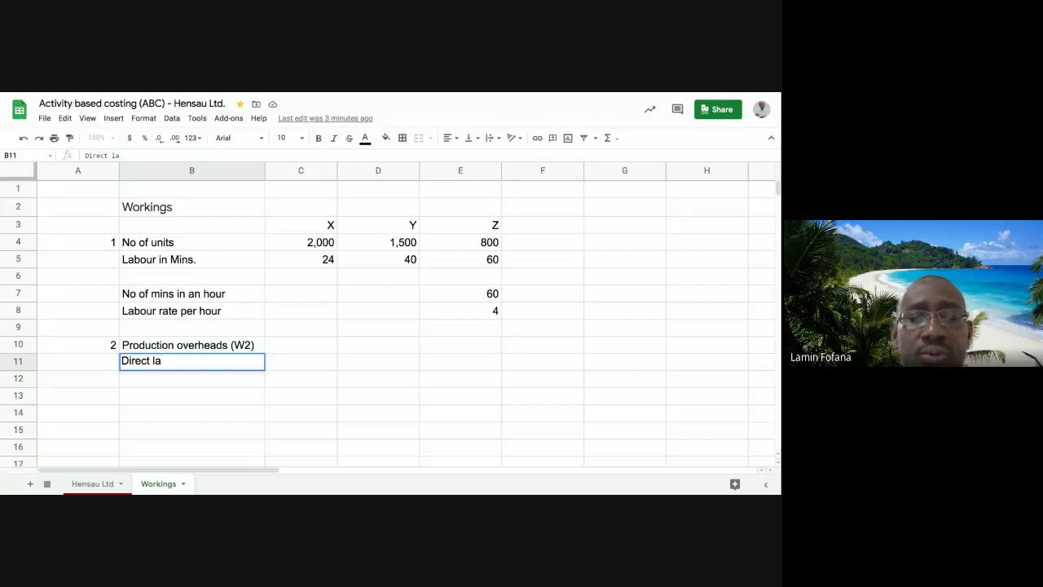
text(bour hours)
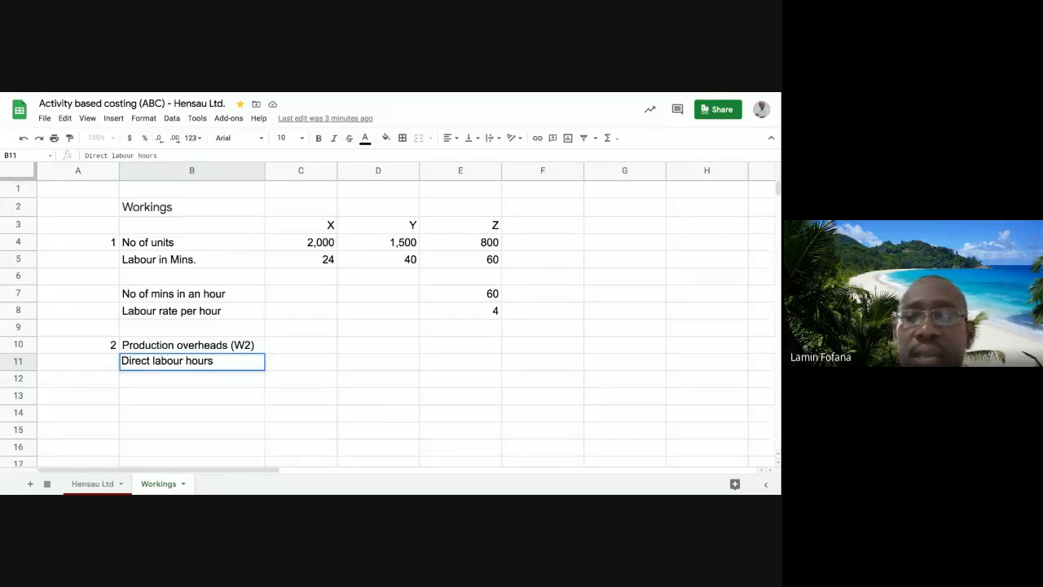
key(Return)
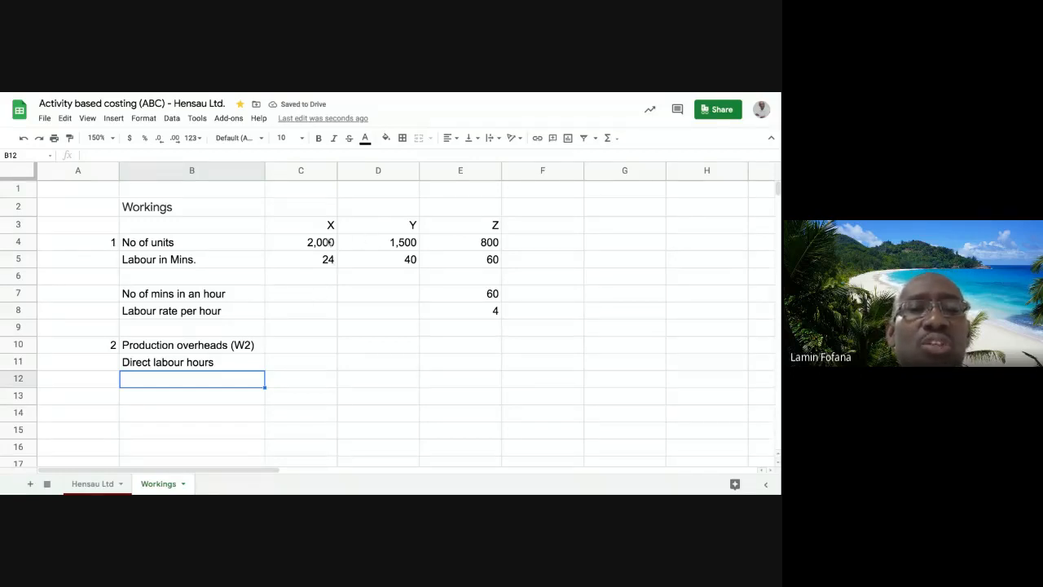
Calculate product X's total direct labour hours in C11 with the formula =C5/$E$7*C4, keeping the minutes-per-hour reference absolute
click(309, 365)
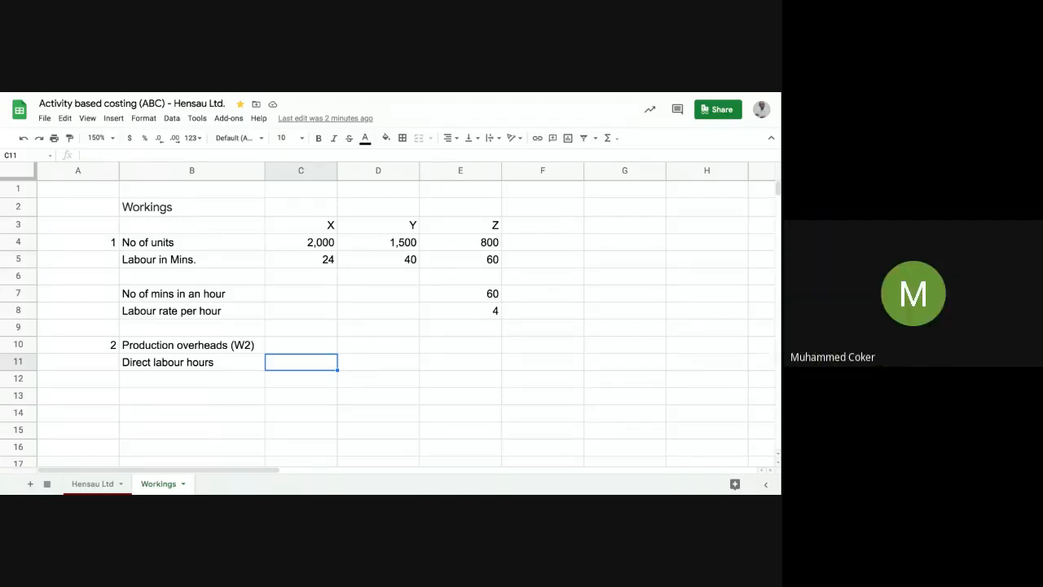
click(249, 371)
click(282, 368)
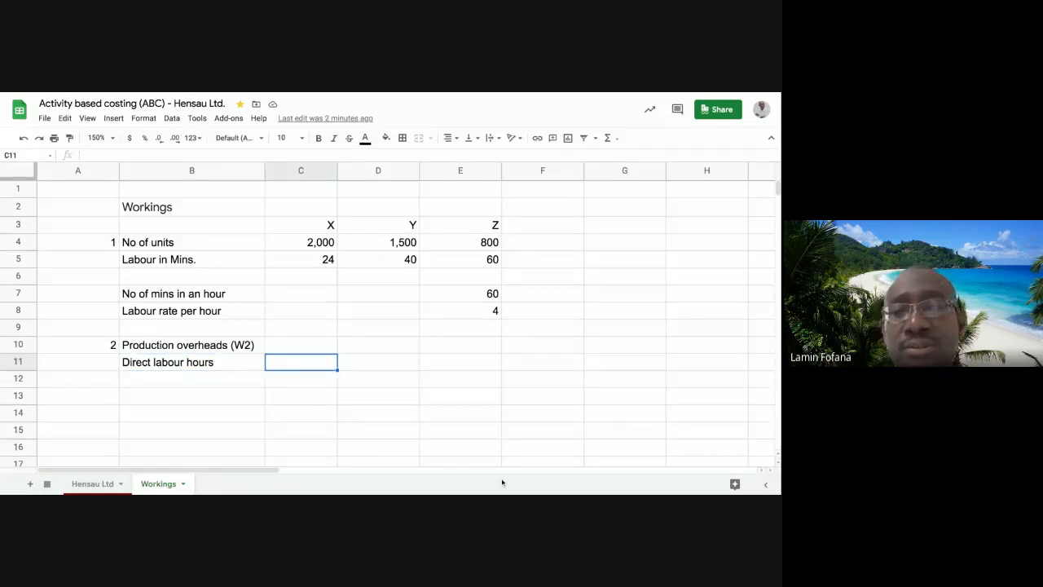
text(=)
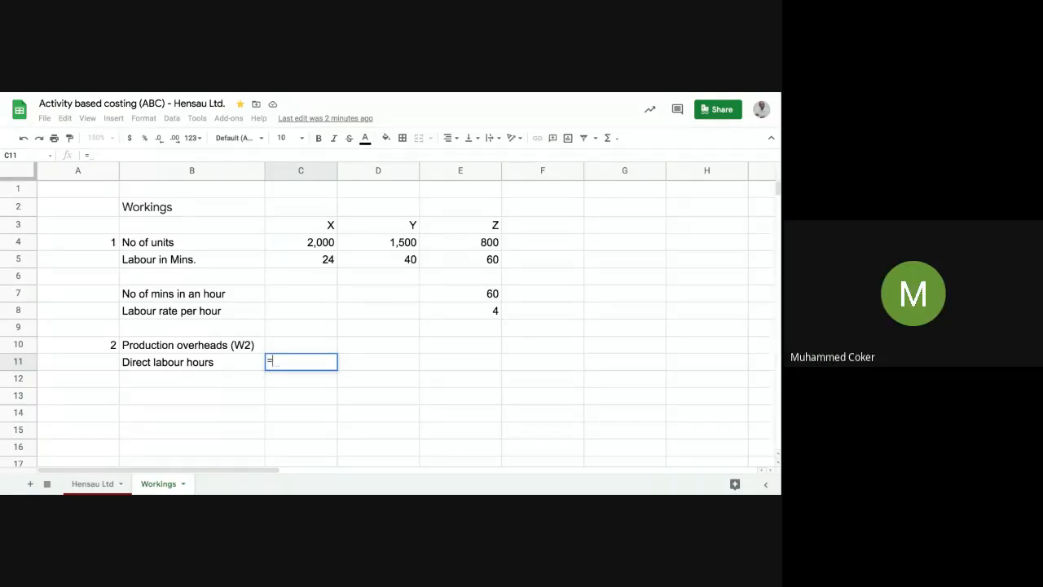
click(319, 262)
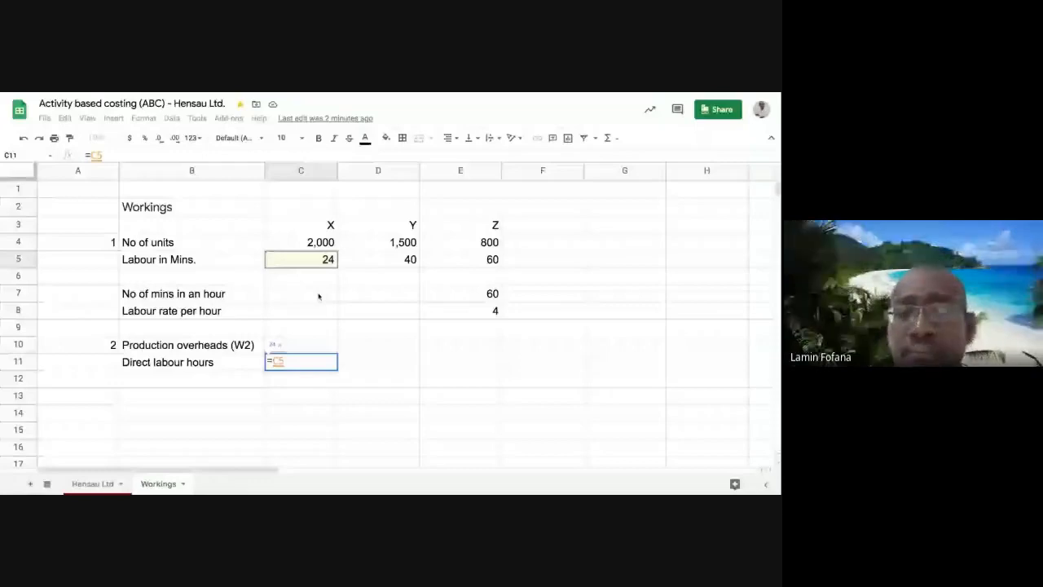
text(/)
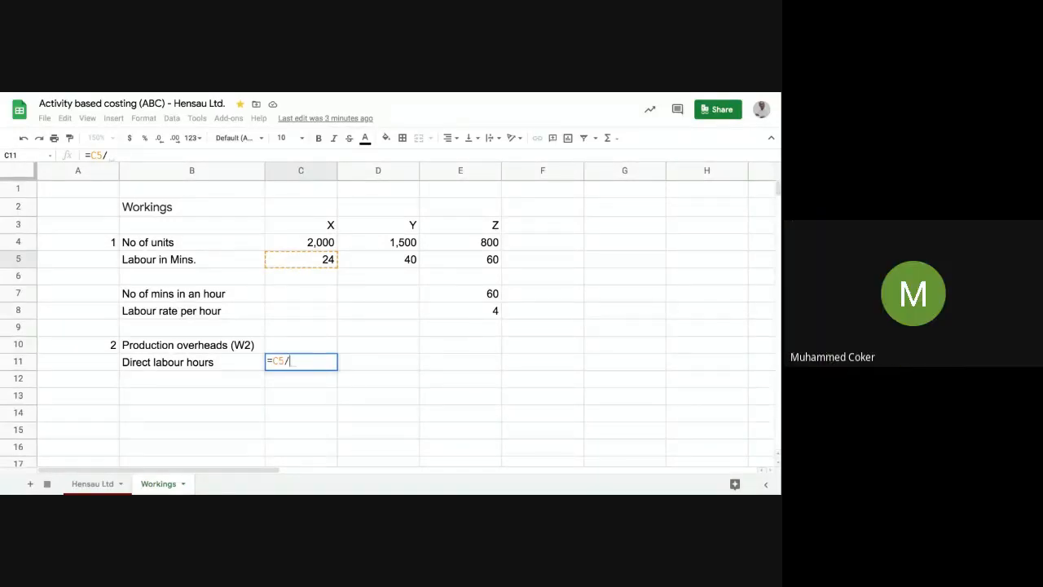
click(471, 295)
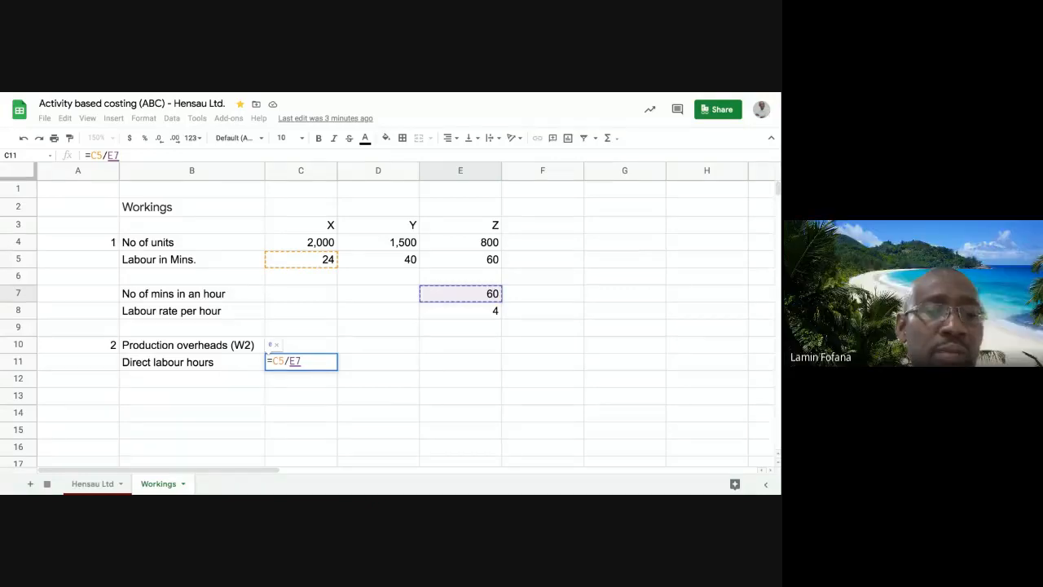
key(F4)
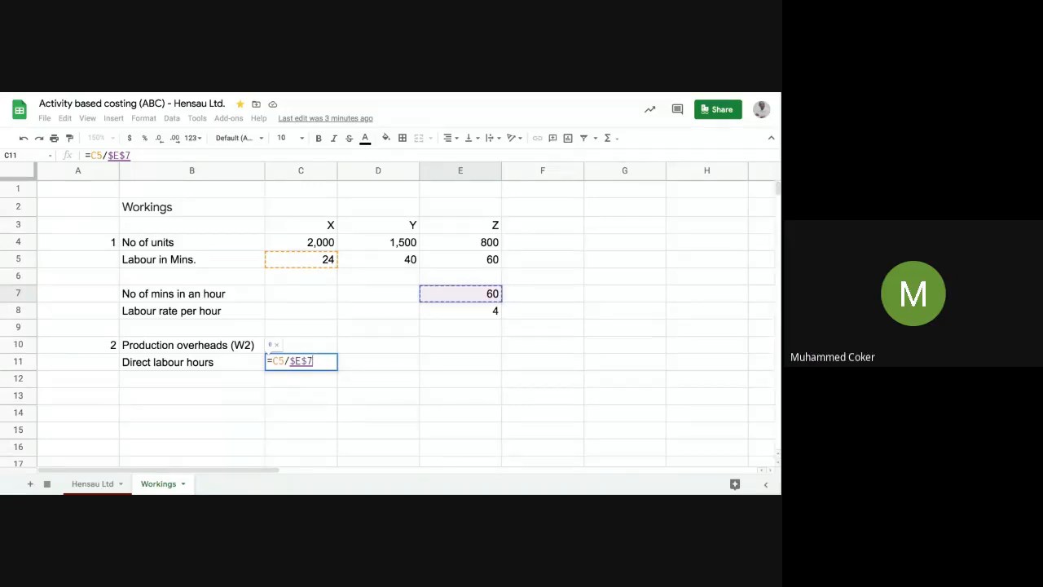
text(8)
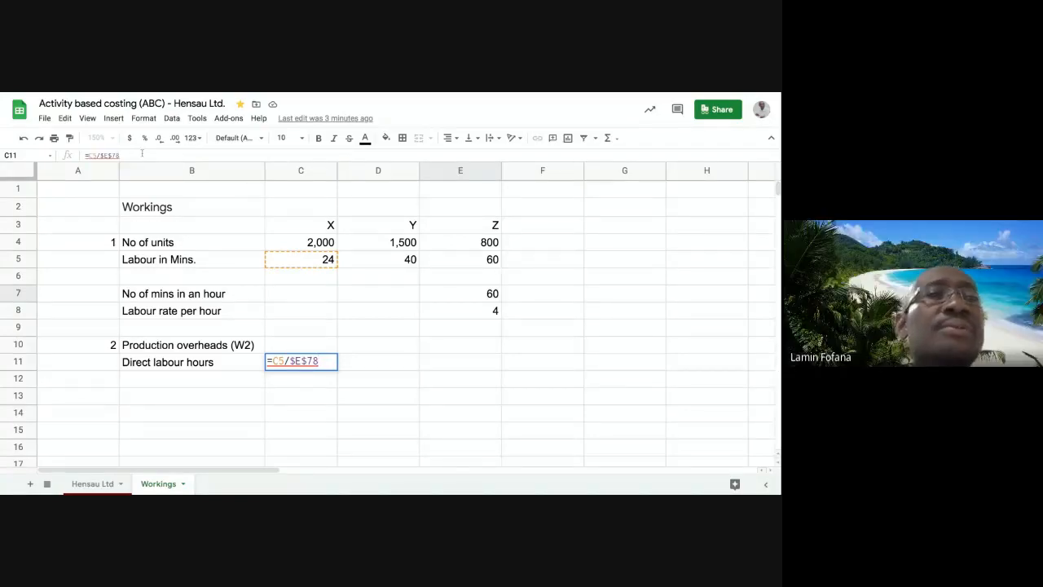
key(BackSpace)
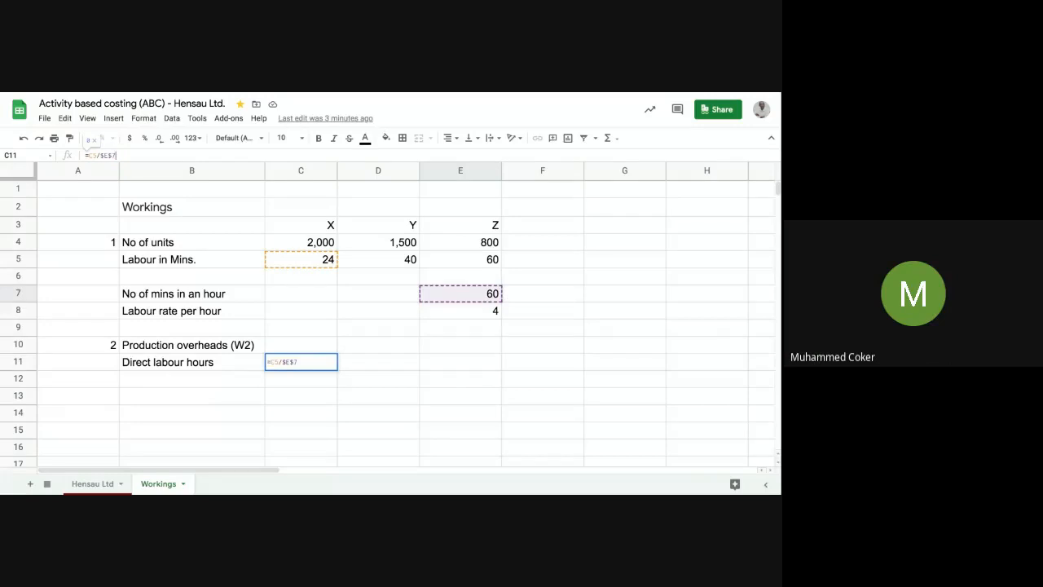
text(*)
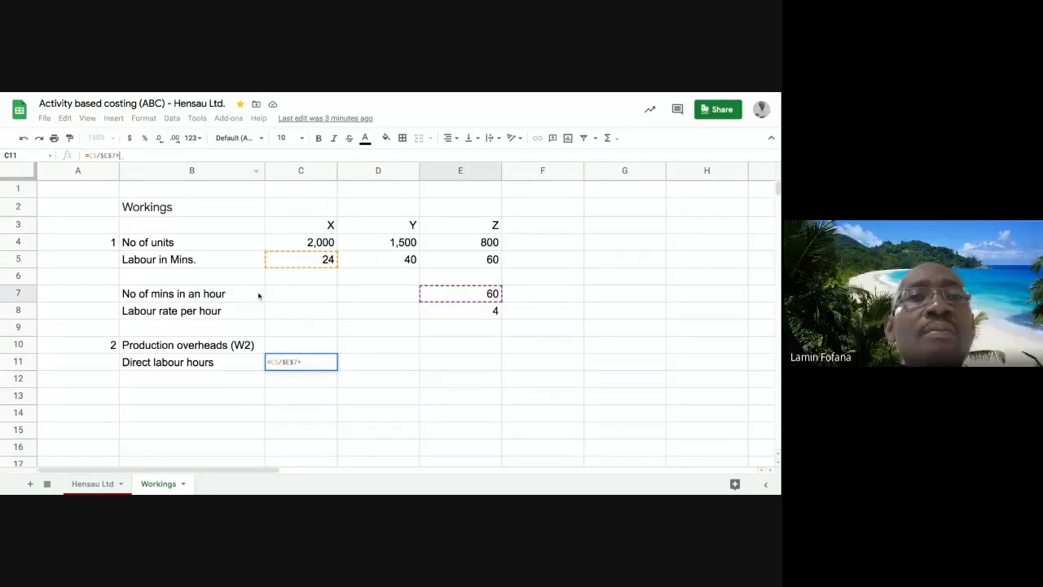
click(291, 243)
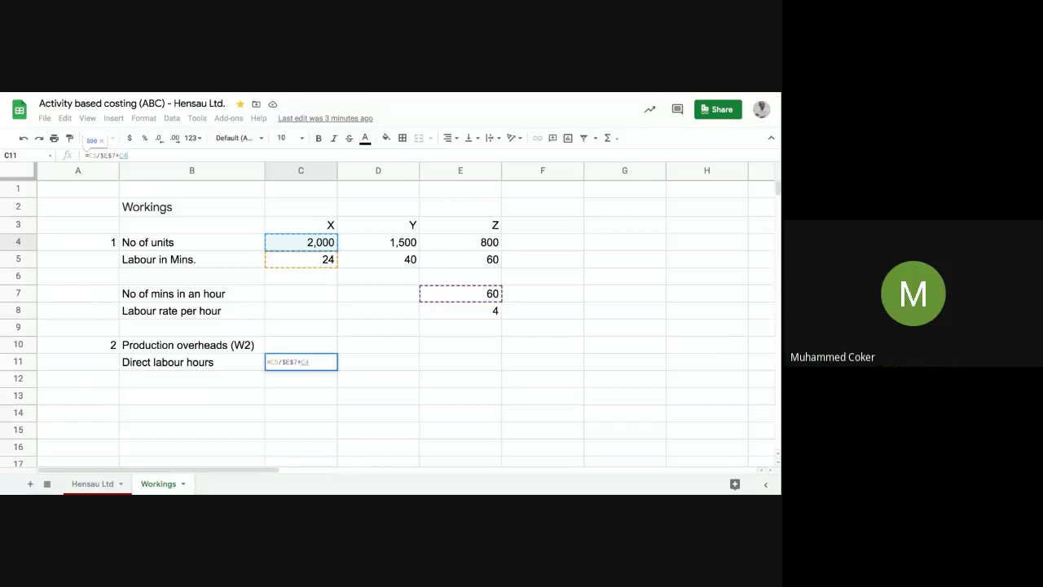
key(Return)
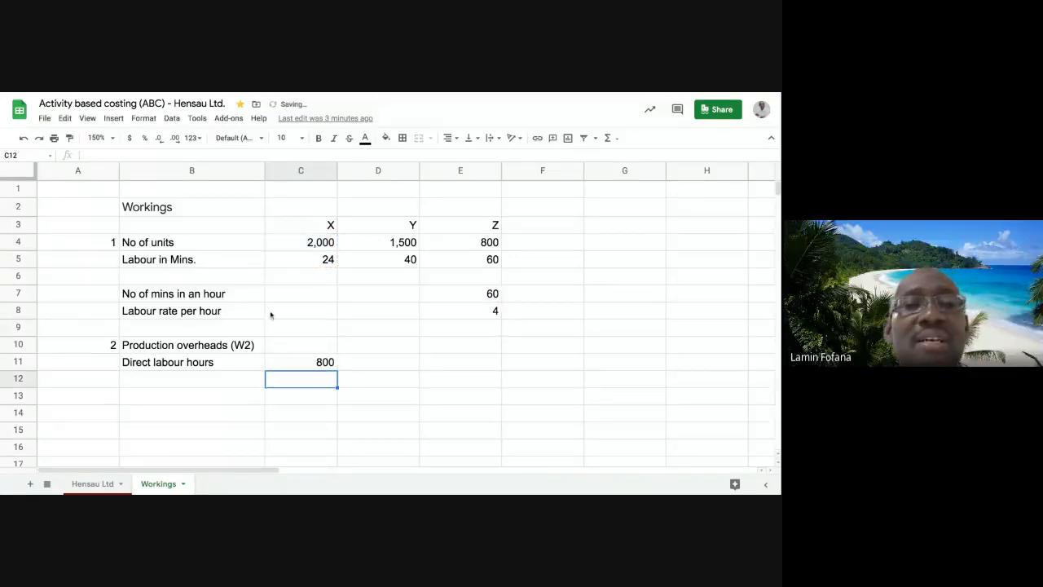
Copy the direct labour hours formula from C11 across to D11 and E11 for products Y and Z
click(303, 365)
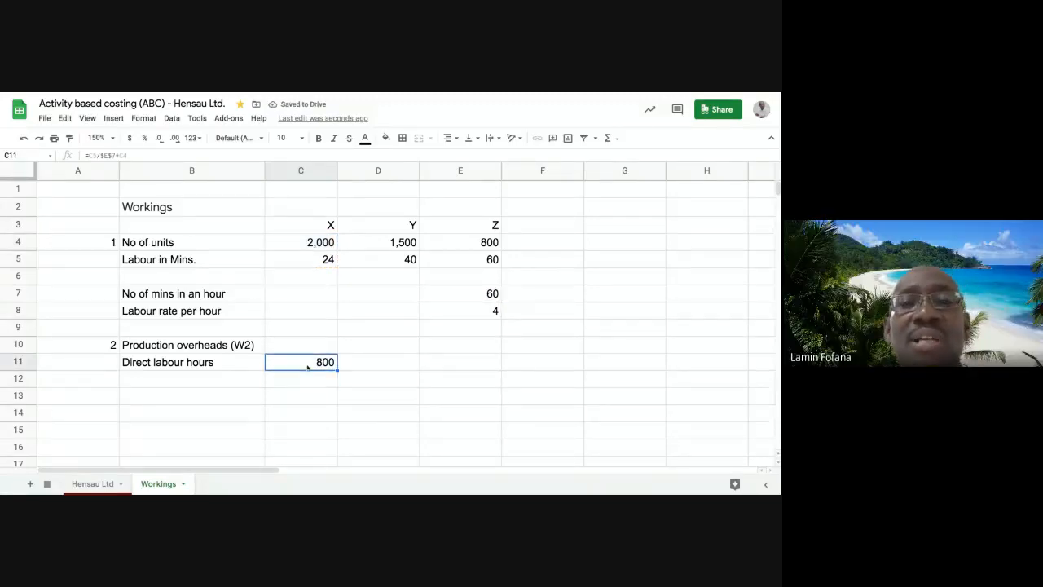
click(480, 296)
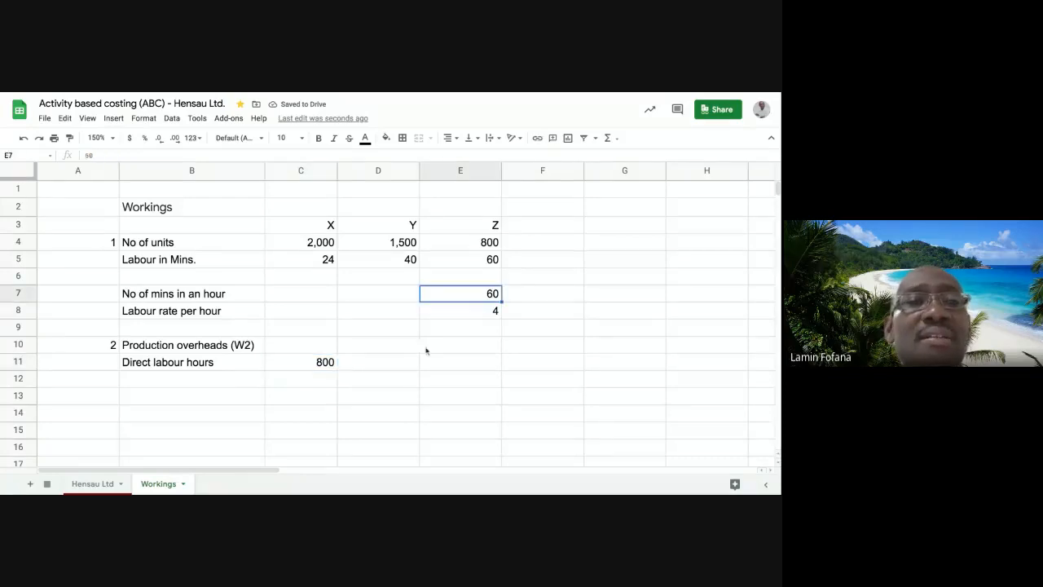
click(333, 365)
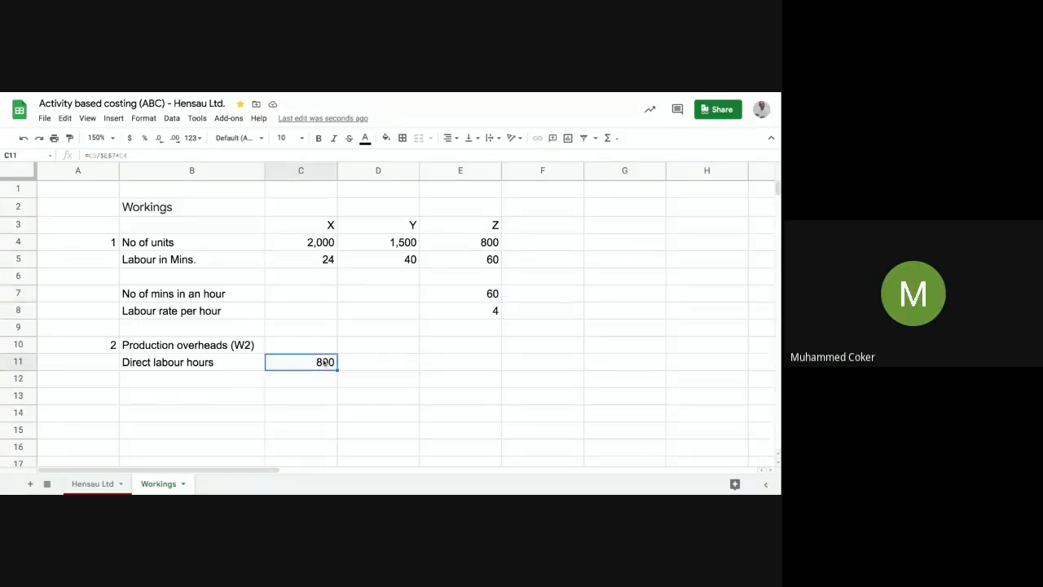
drag(338, 375, 478, 405)
click(478, 405)
Check the direct labour hours formulas for products X, Y and Z across row 11, ending in the empty cell F11
click(388, 368)
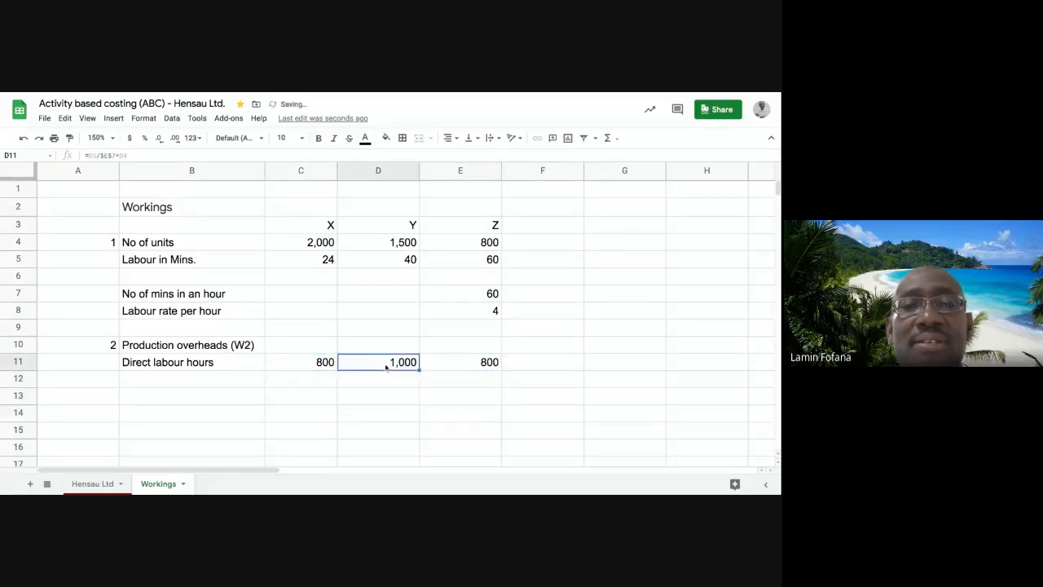
click(458, 368)
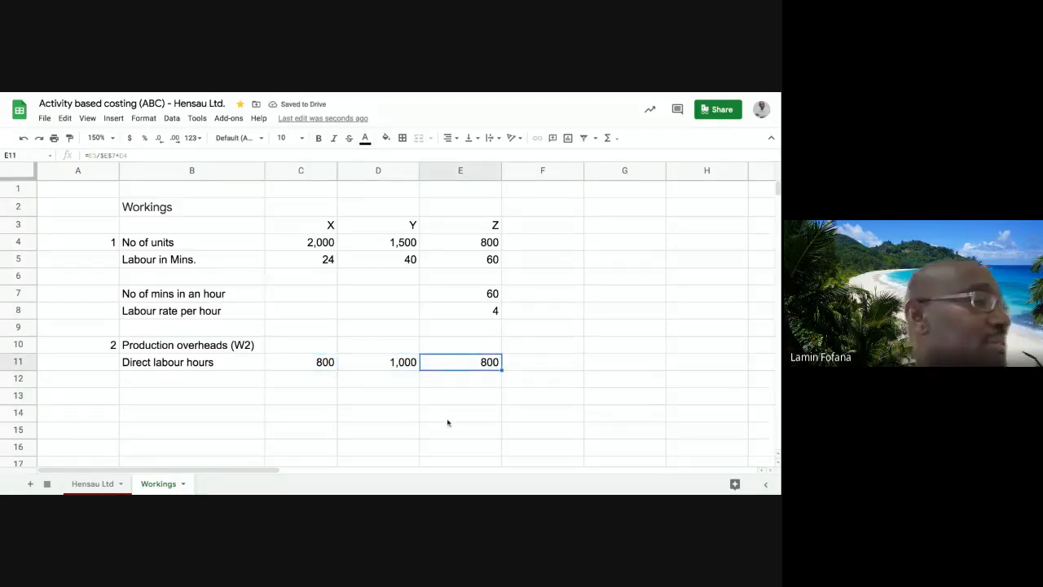
click(318, 362)
click(394, 364)
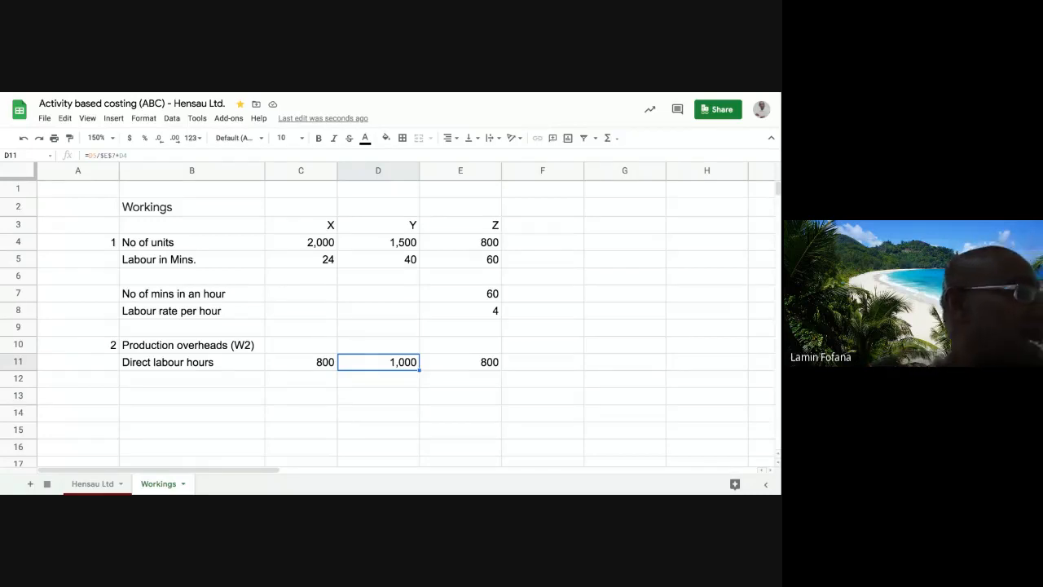
click(550, 366)
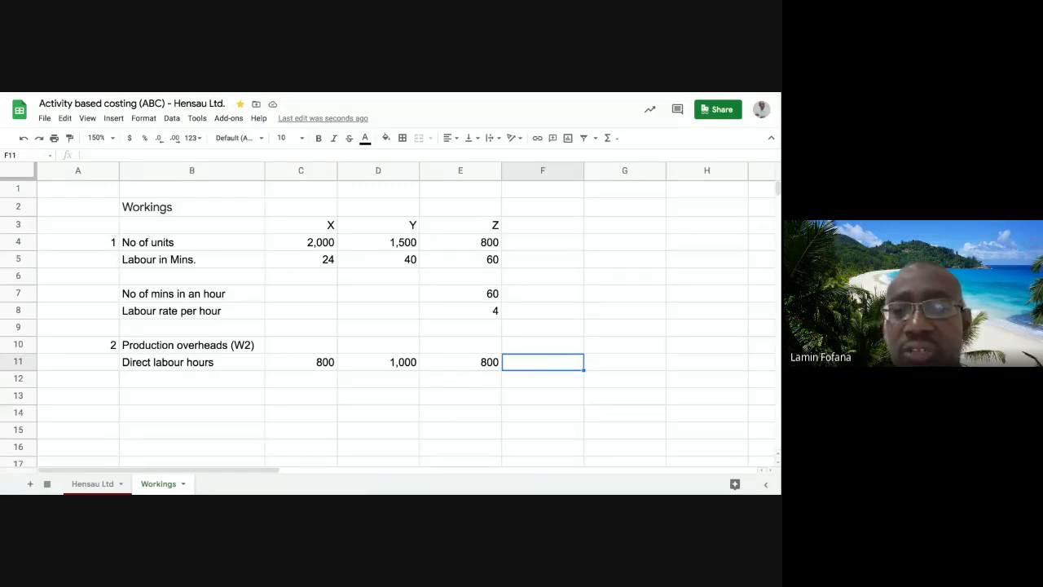
Total the direct labour hours for products X, Y and Z in F11 with the formula =sum(C11:E11)
text(=sum)
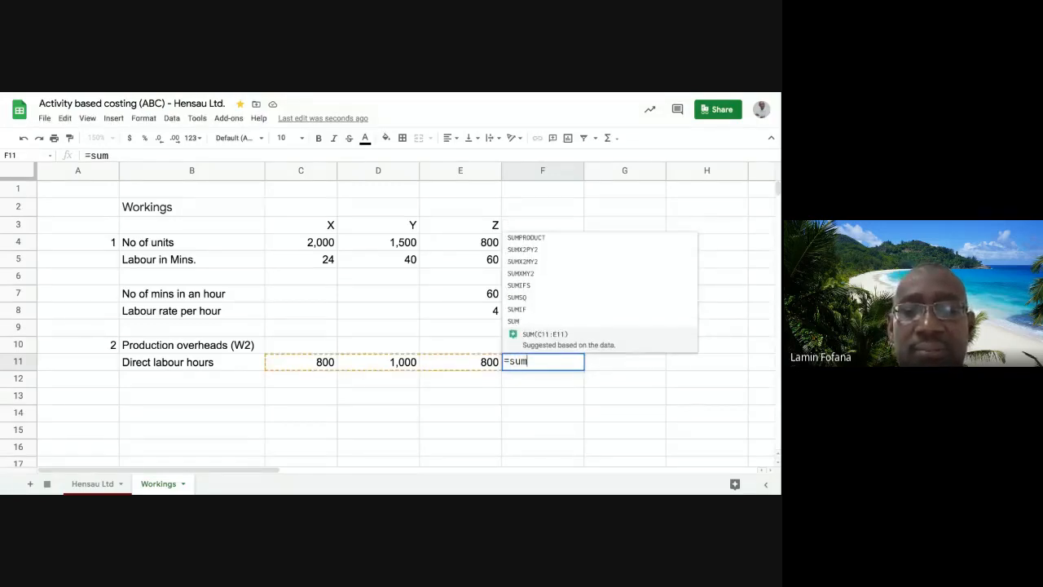
text(()
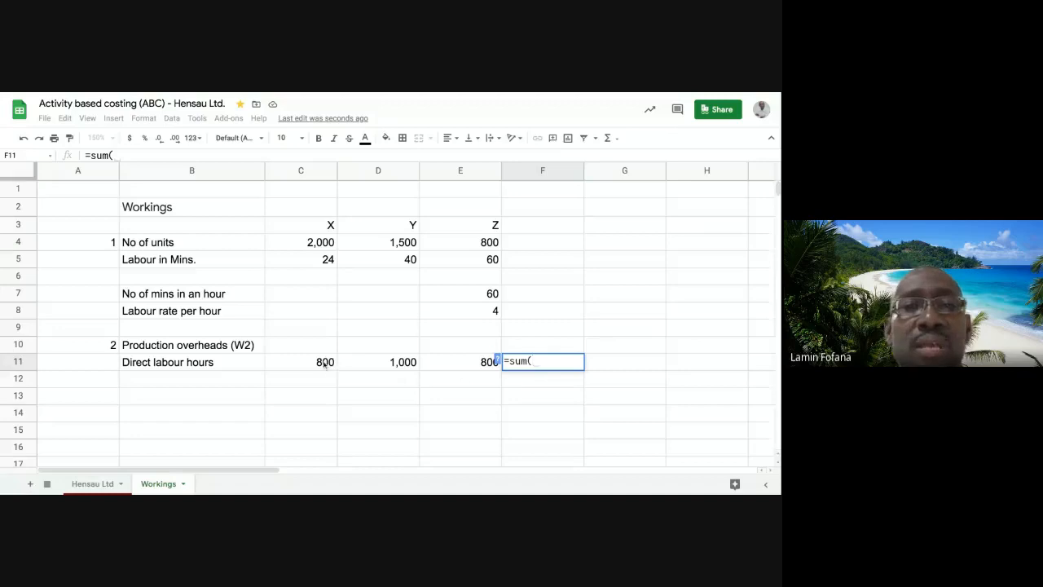
drag(323, 366, 460, 362)
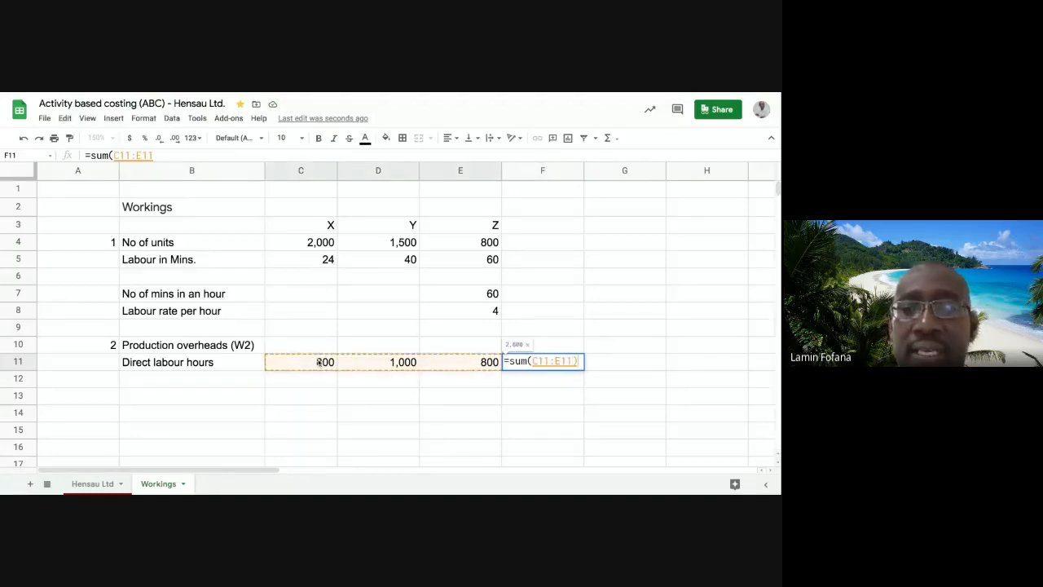
text())
key(Return)
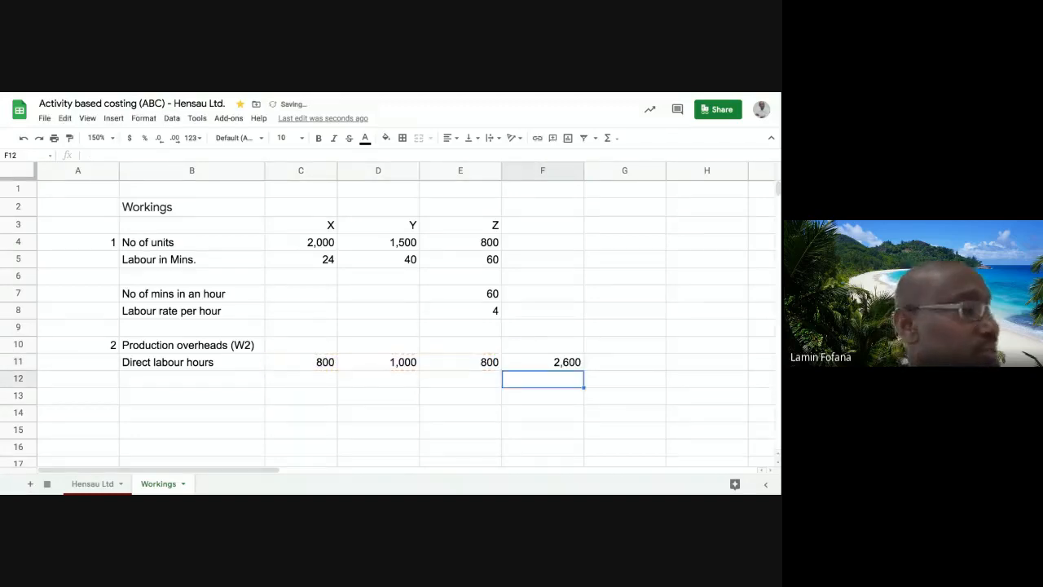
click(521, 364)
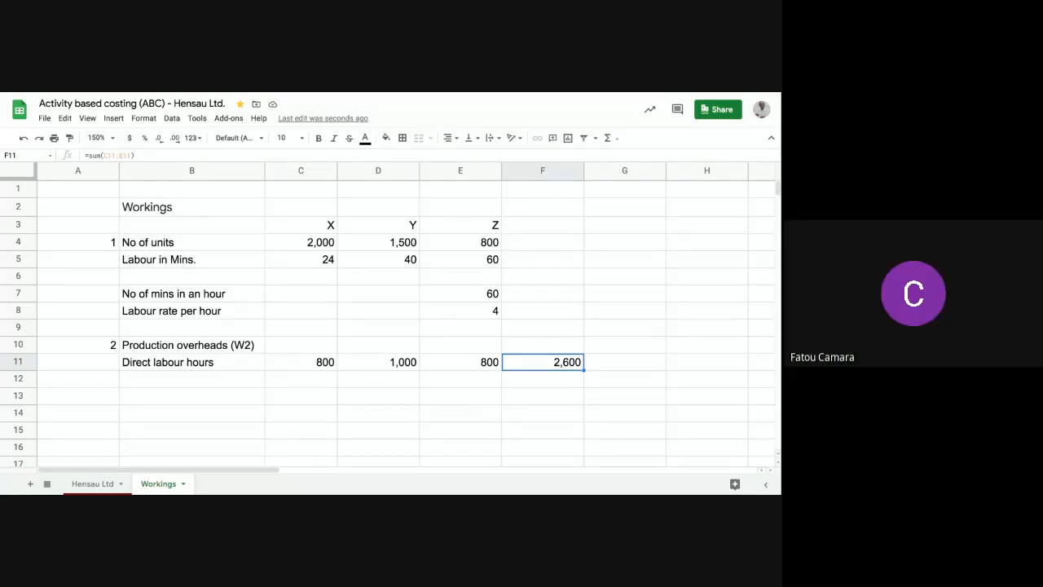
Add the row label "Total overheads" in B13 below the direct labour hours row
click(153, 399)
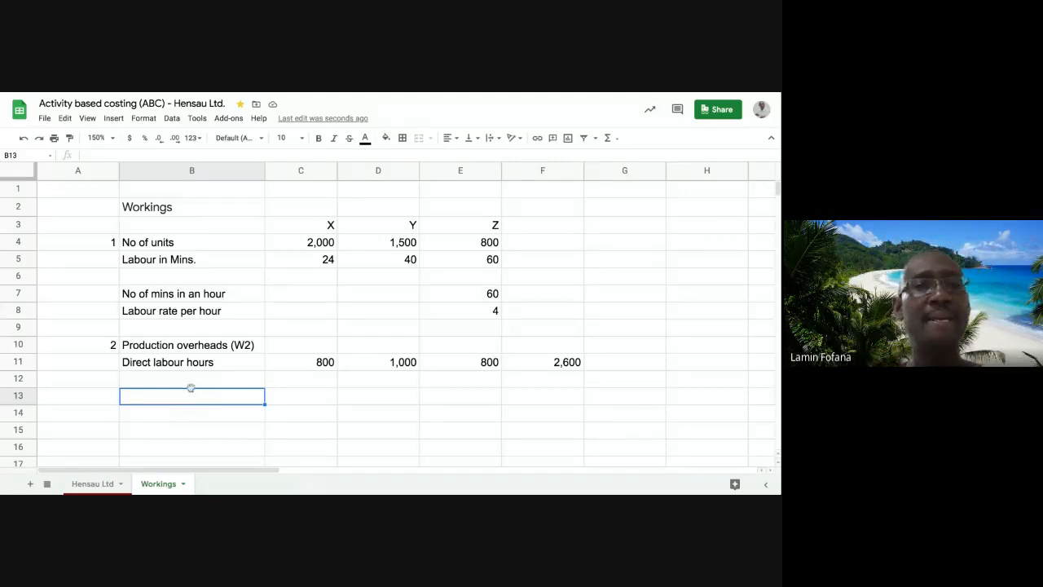
text(T)
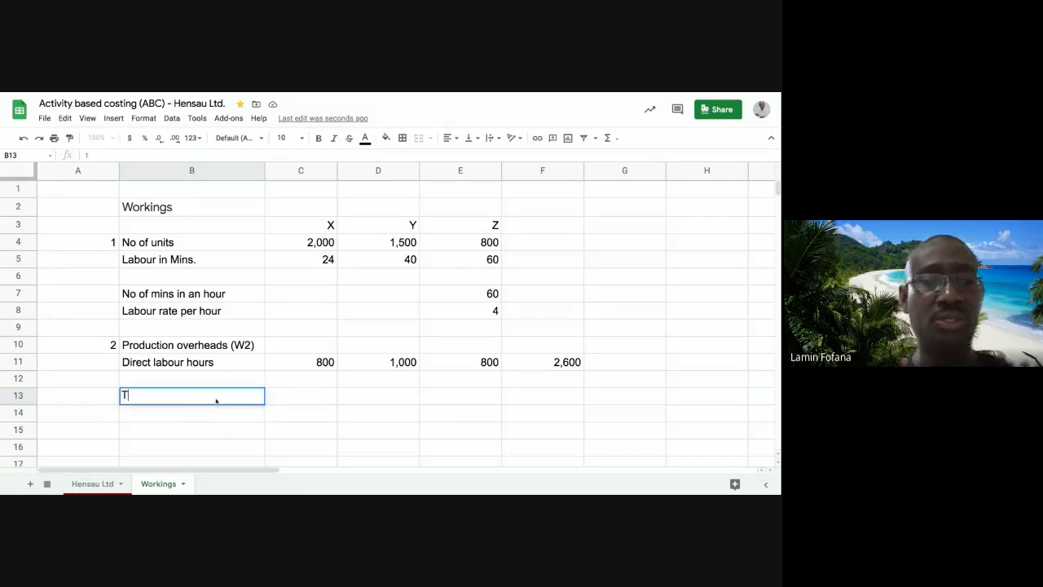
text(otal )
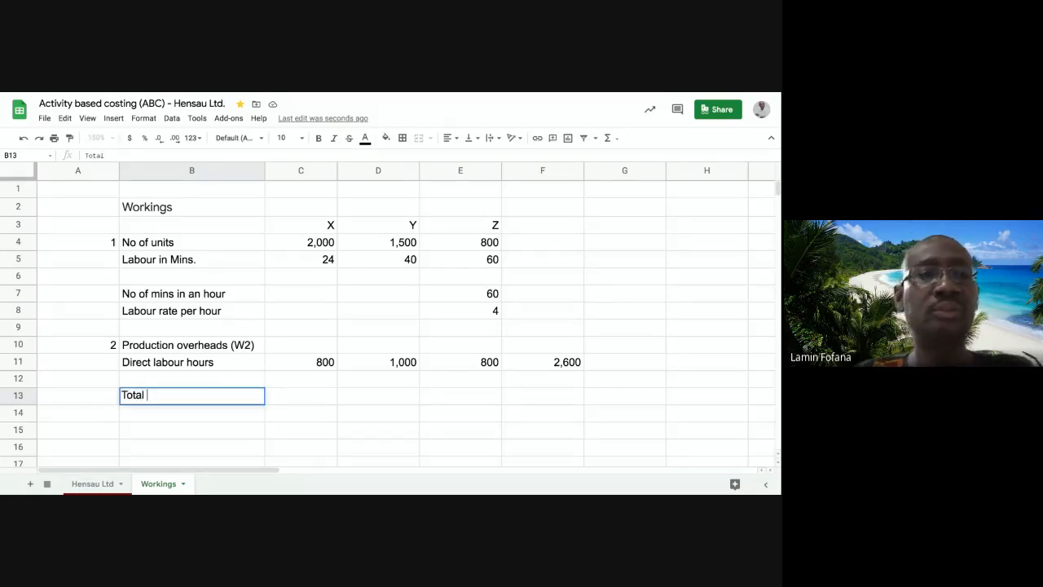
text(over)
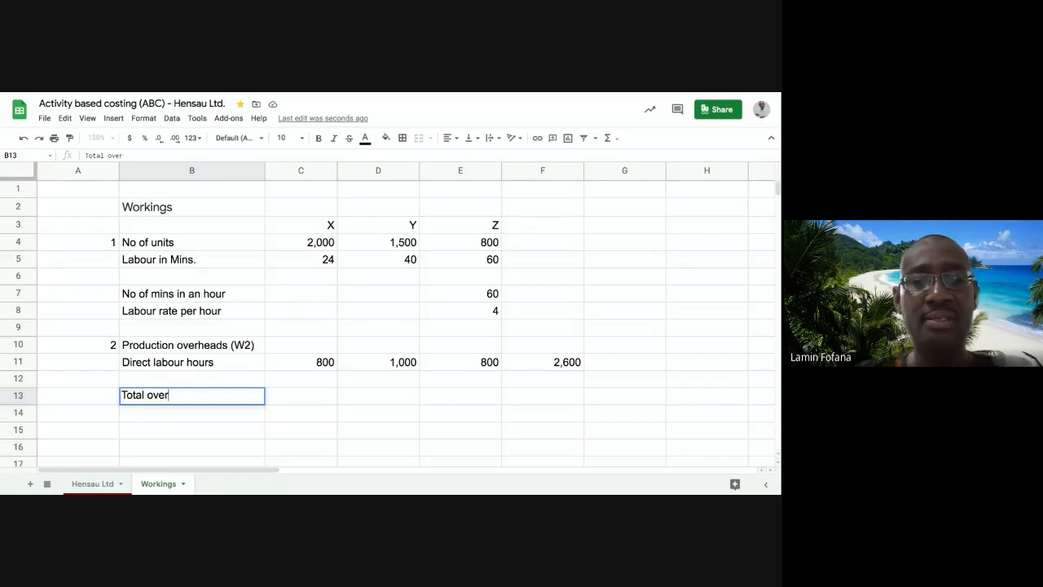
text(head)
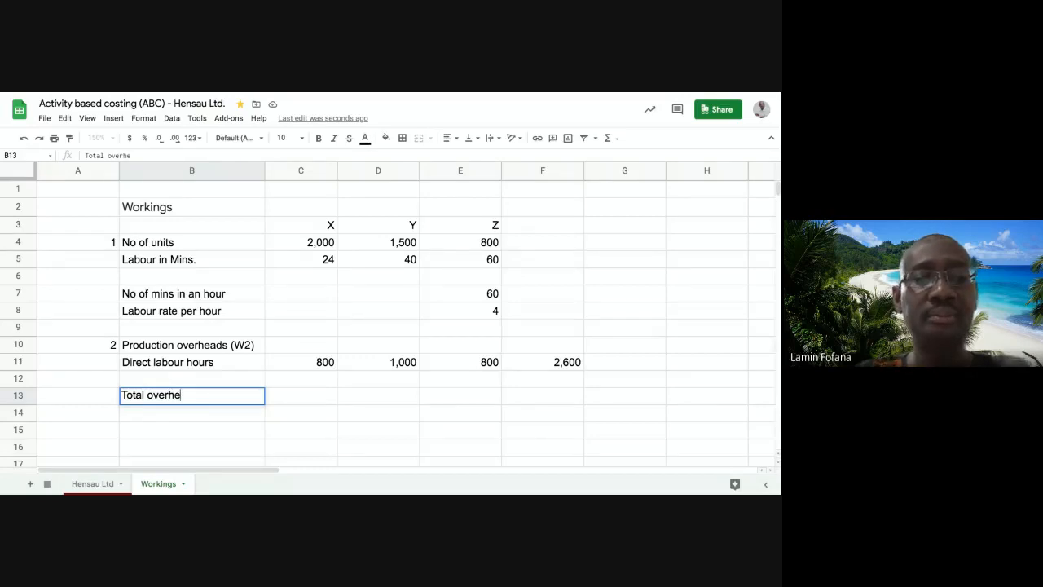
key(BackSpace)
text(d)
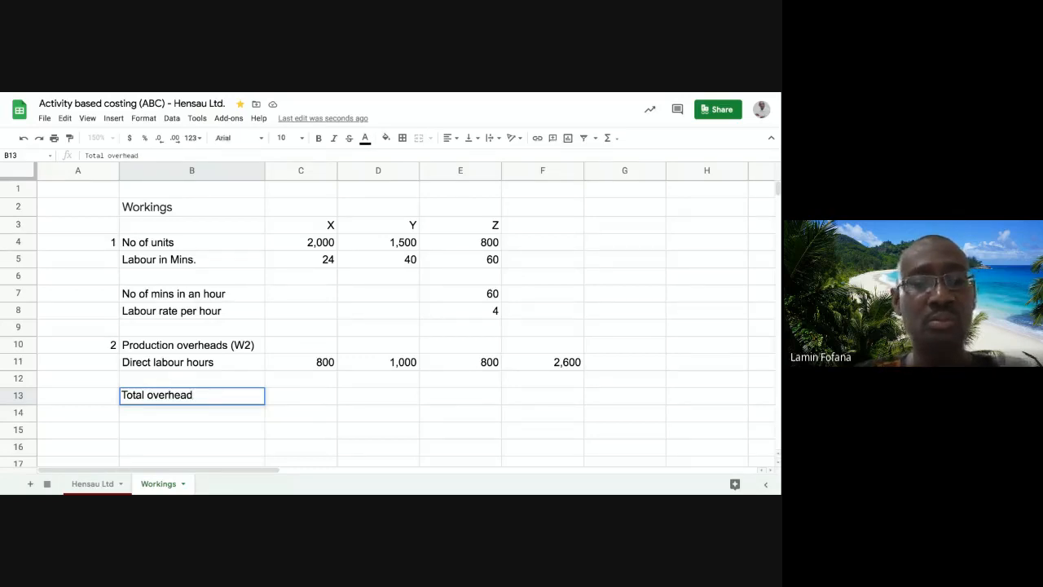
text(s)
key(Return)
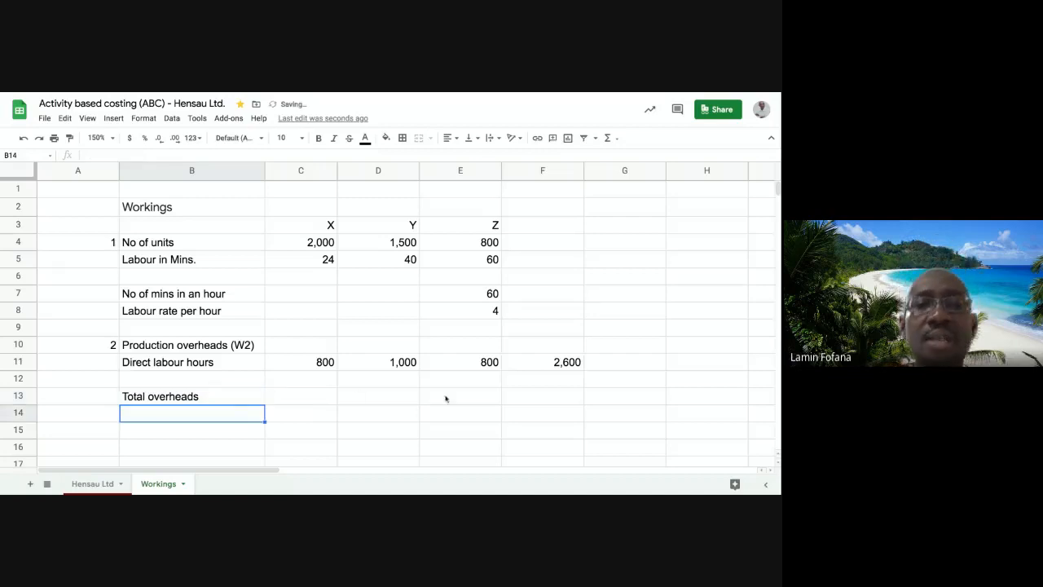
Calculate the total overheads in F13 with the formula =15600+19500+13650
click(543, 397)
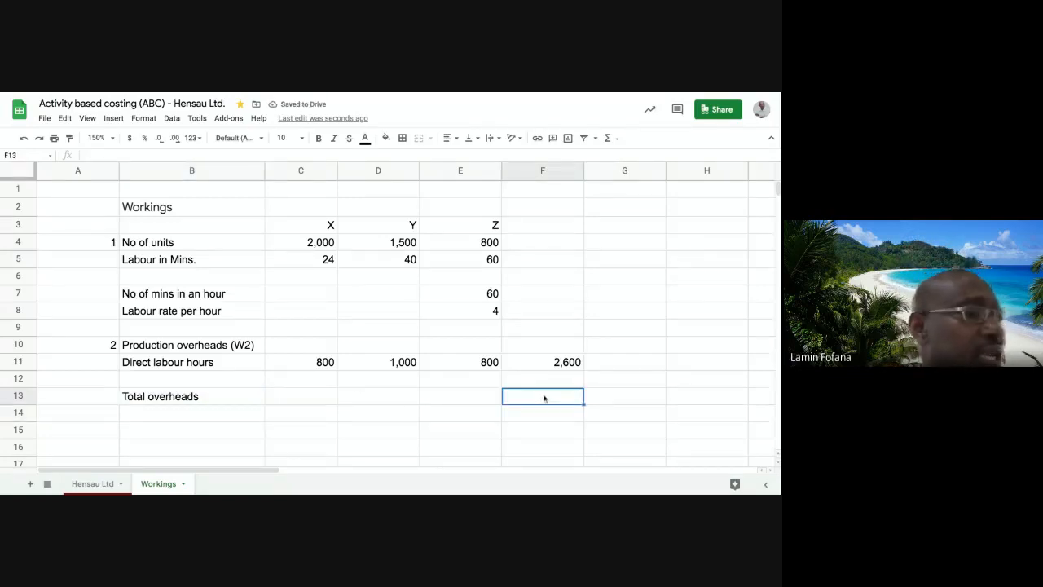
text(=)
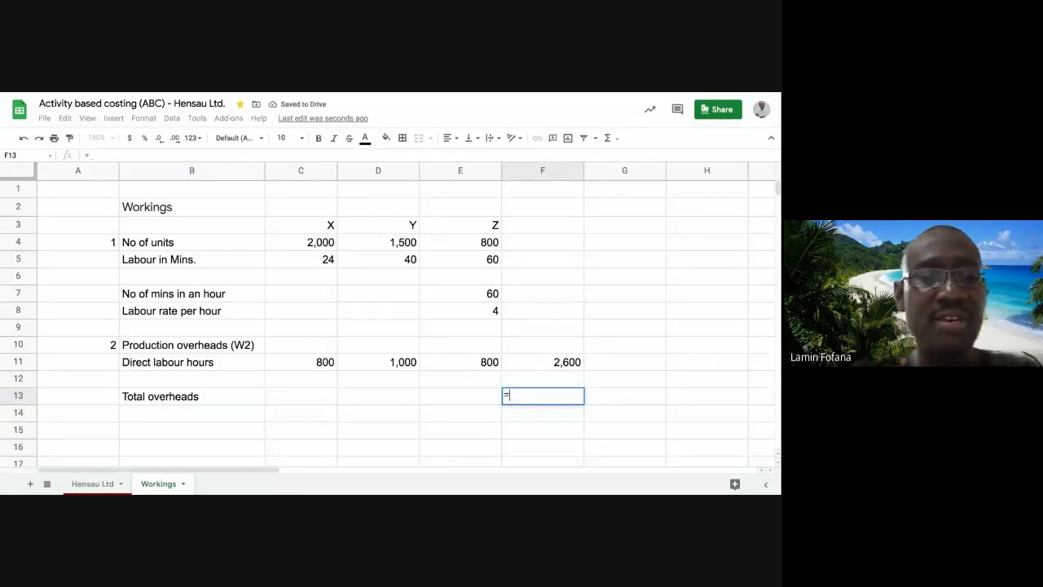
text(16)
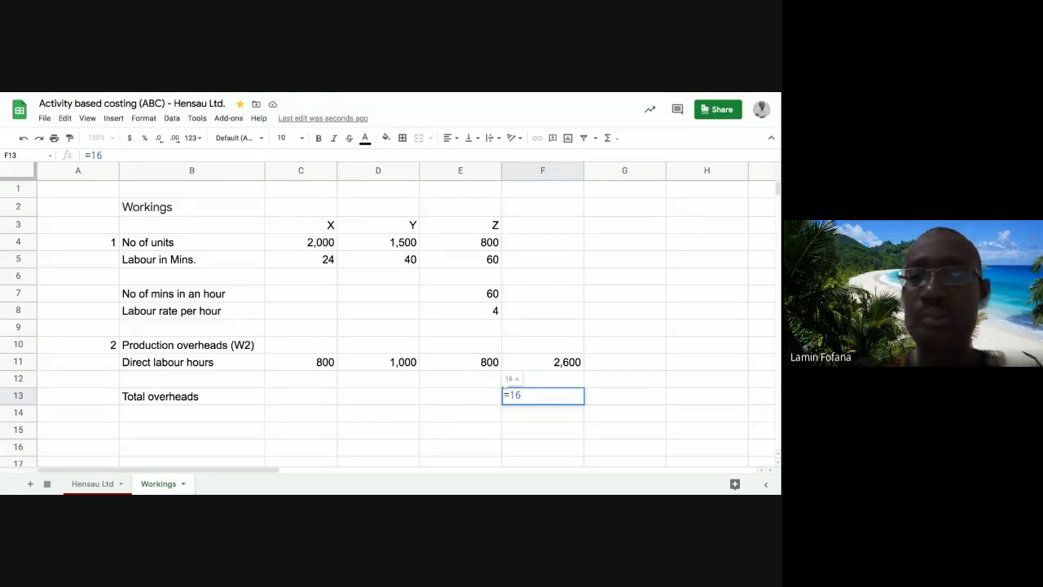
key(BackSpace)
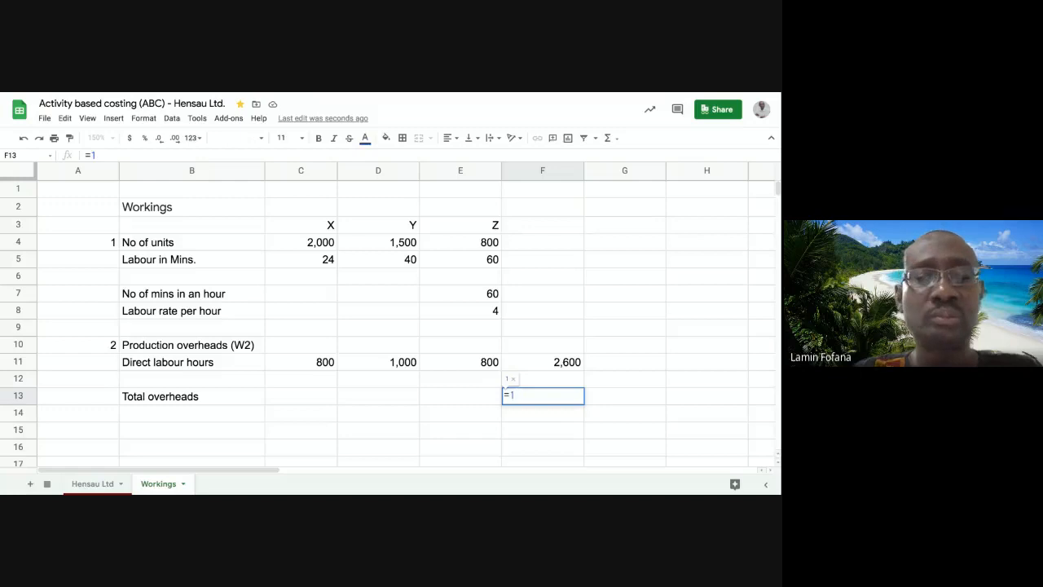
text(5)
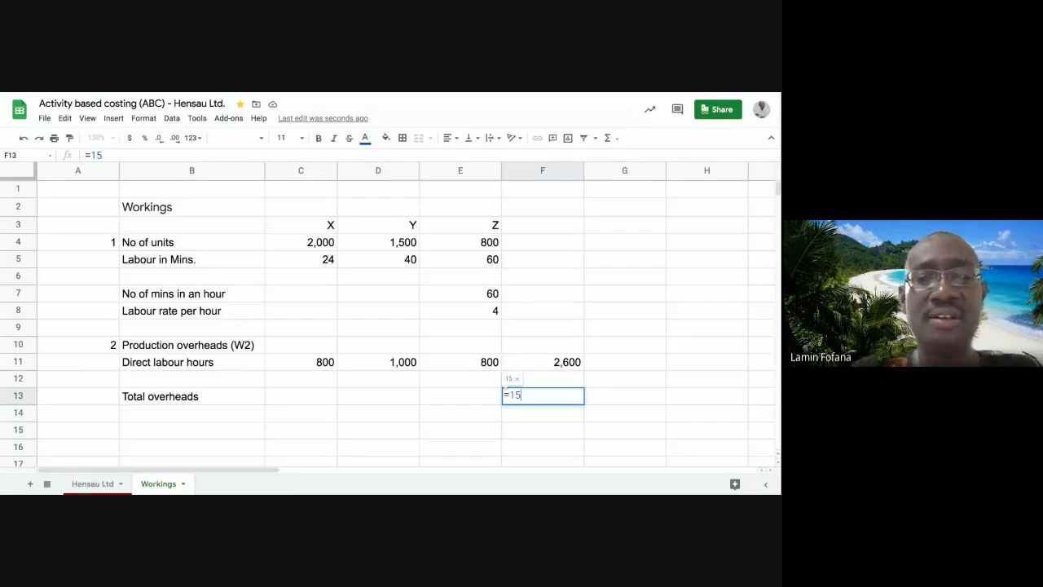
text(600)
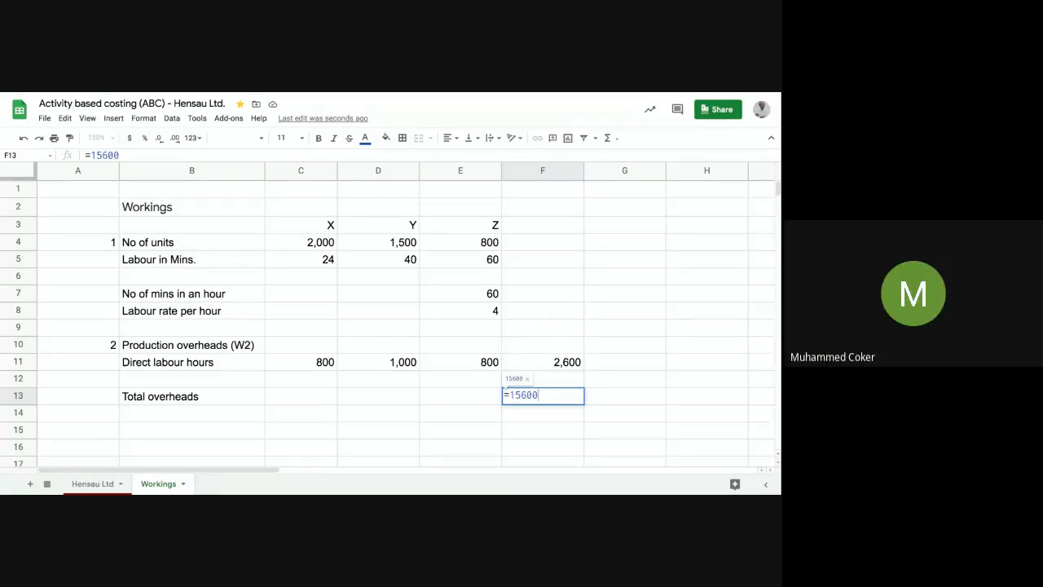
text(+1)
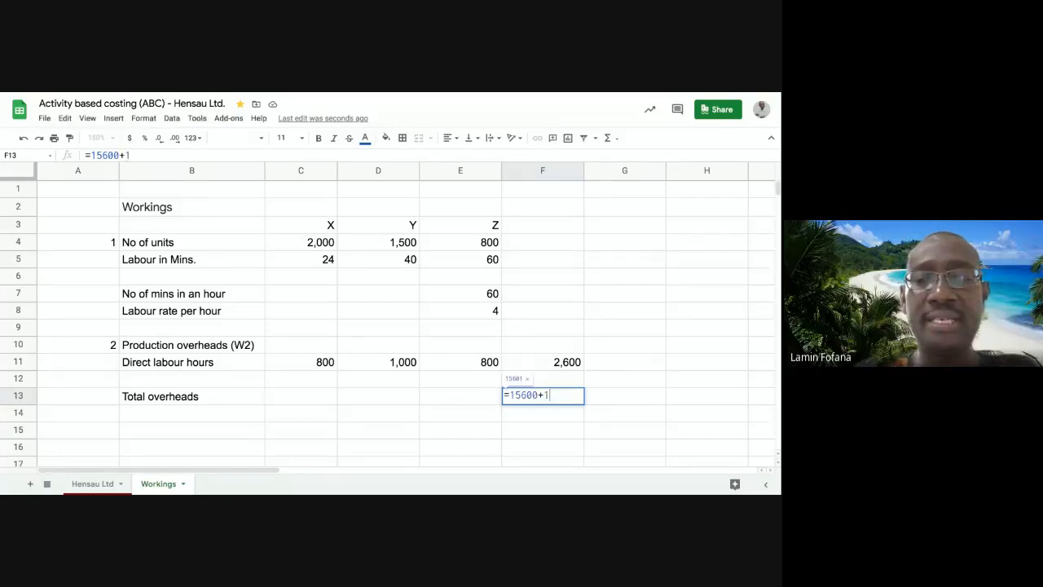
text(9500)
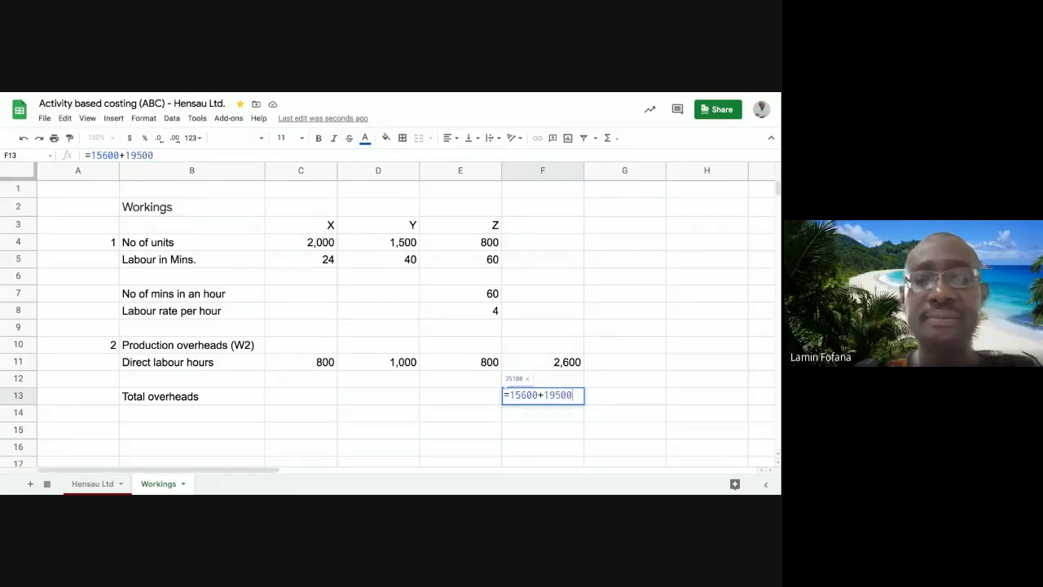
text(+)
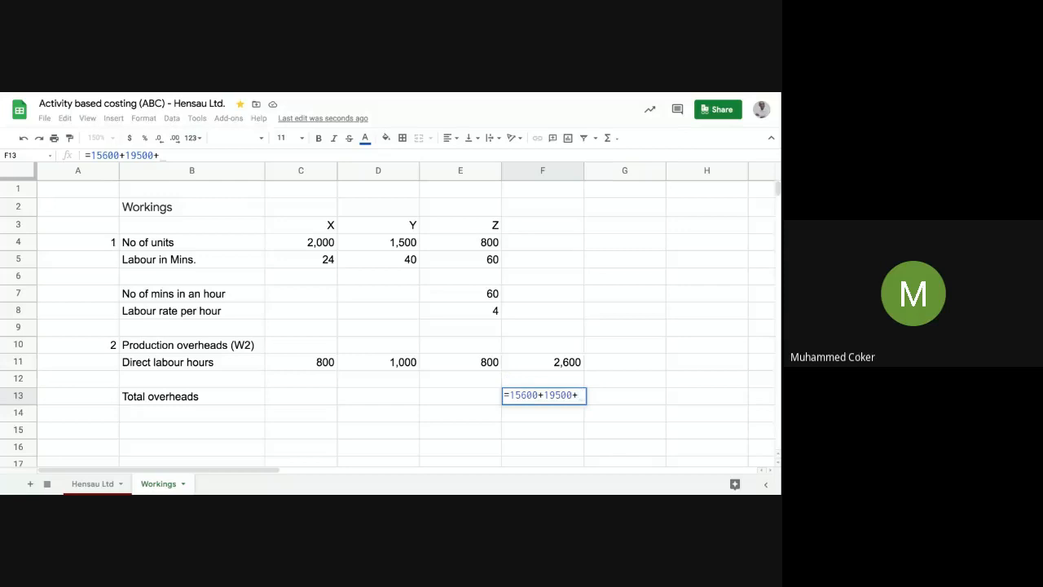
text(13650)
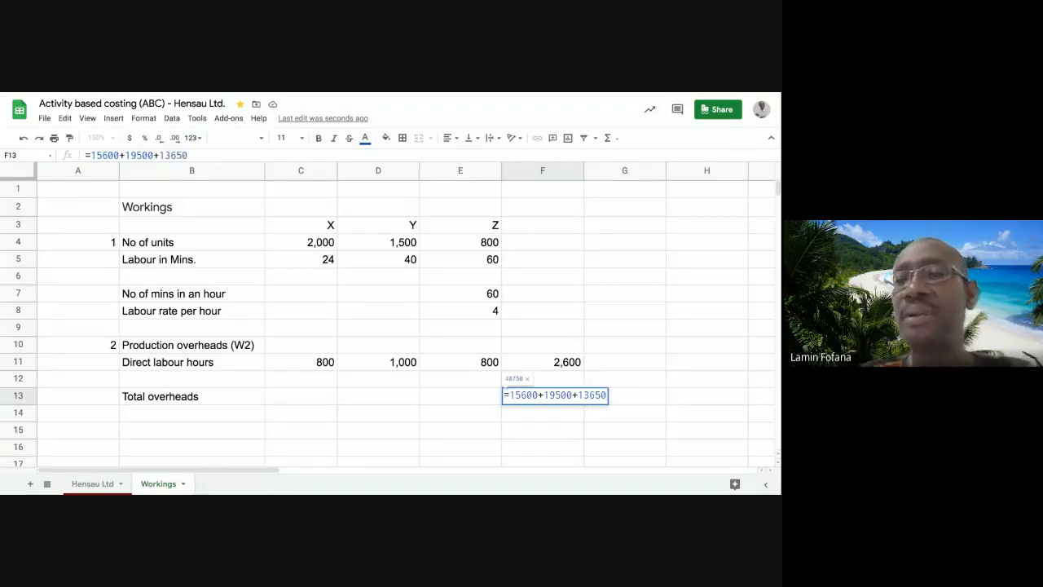
key(Return)
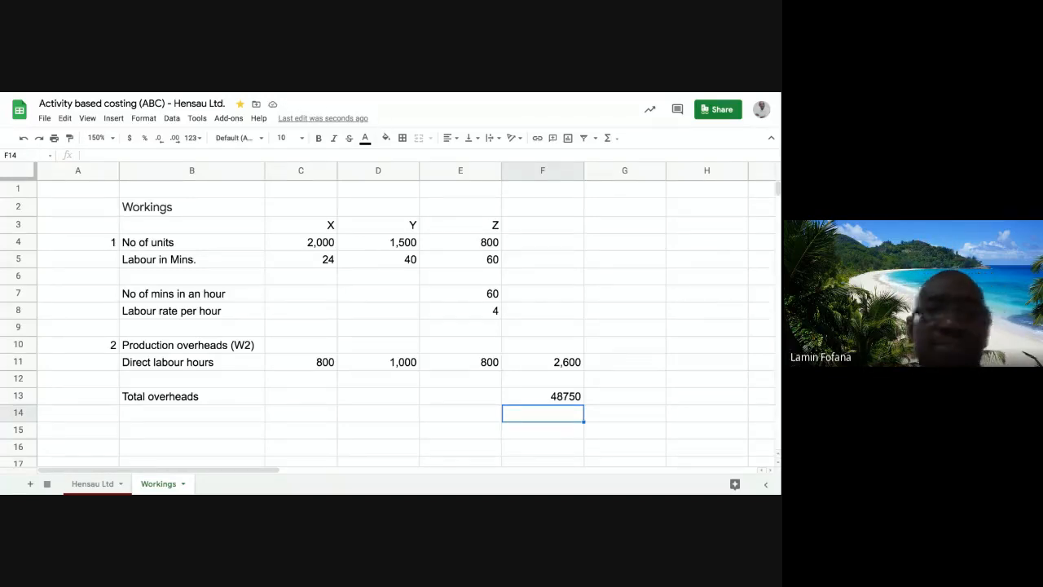
Add the overhead absorption rate label "OAR =" in B15, below the total overheads row
click(207, 430)
text(O)
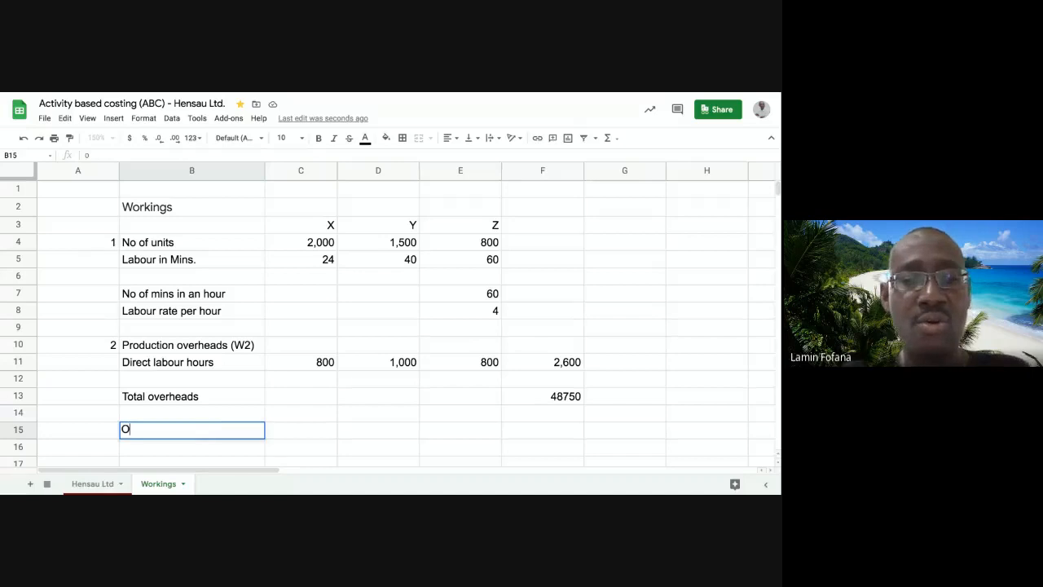
text(AR)
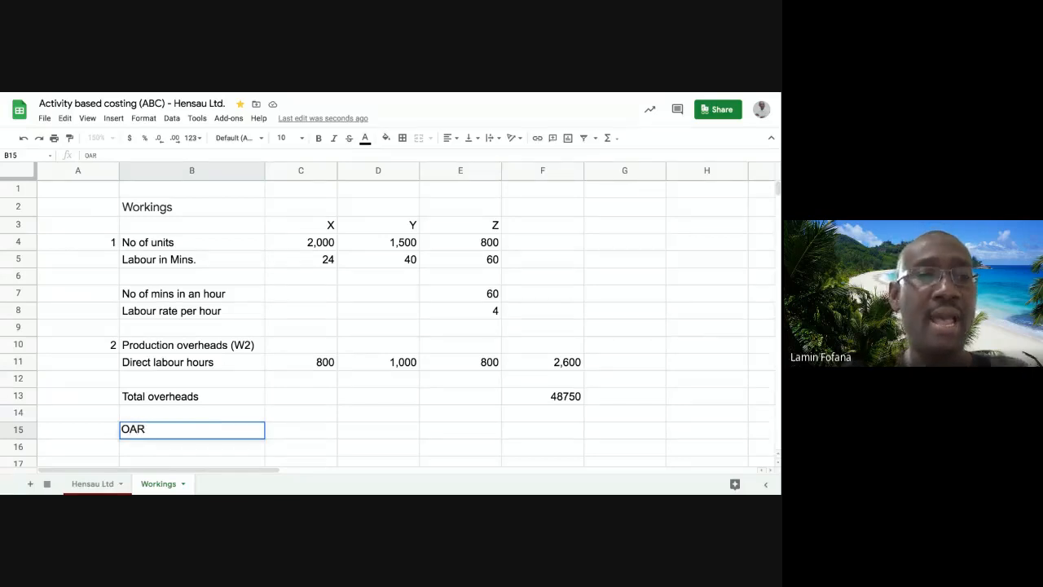
text( =)
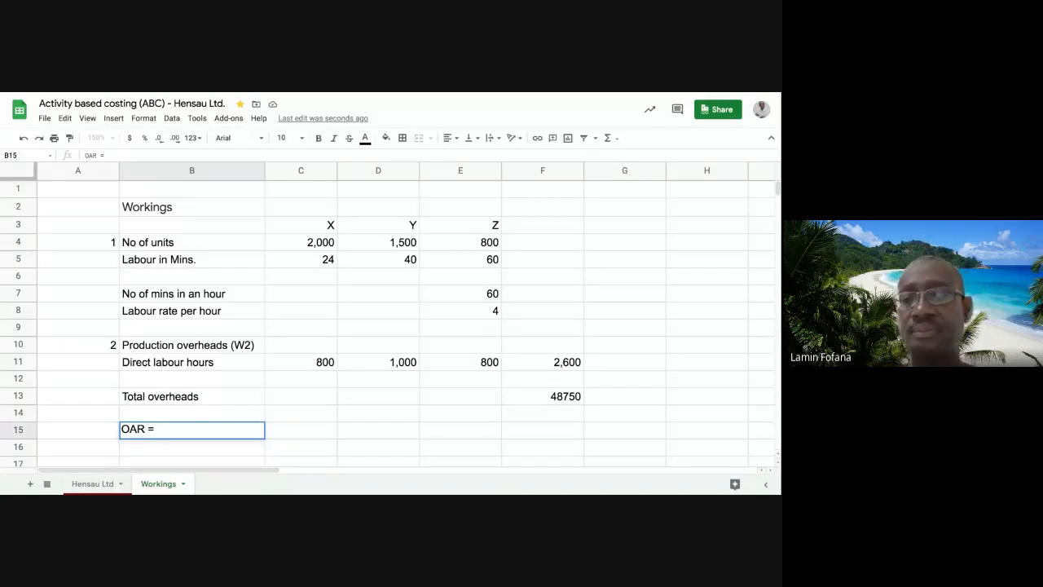
click(541, 433)
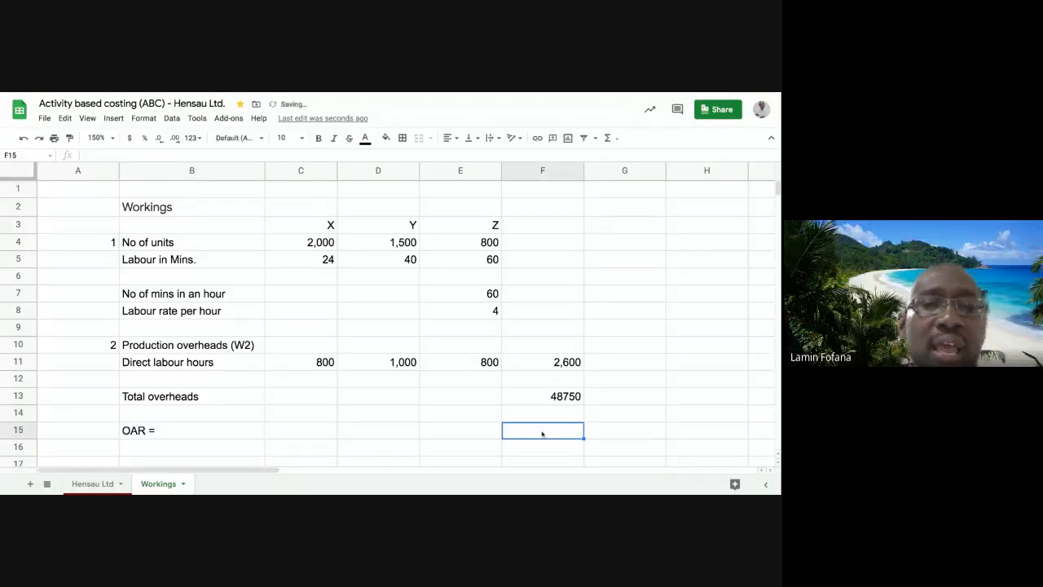
Write the absorption rate definition "Budgeted overheads / Labour hours" in C15 beside the OAR label, leaving that cell selected
click(300, 435)
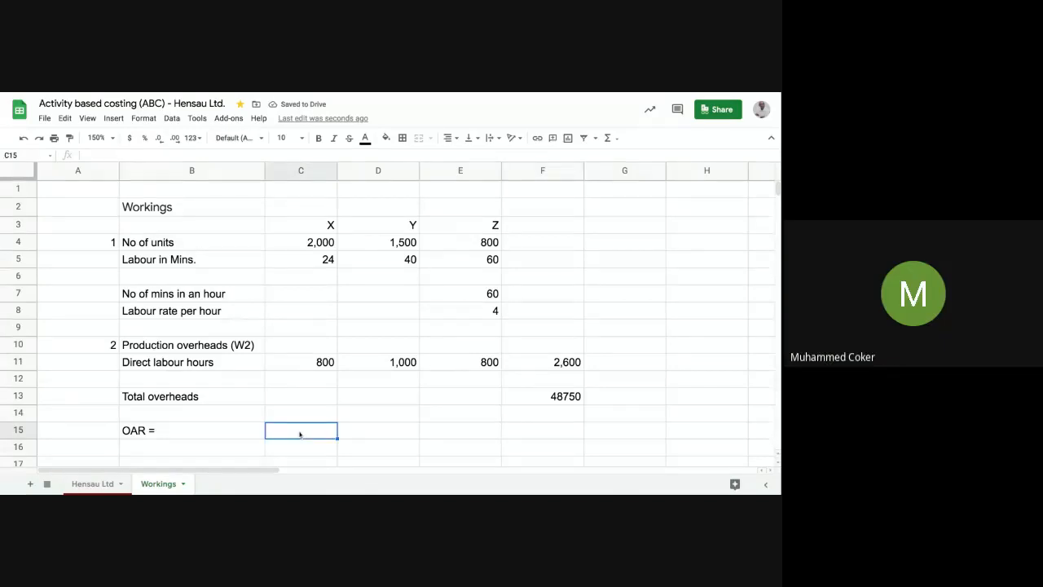
text(B)
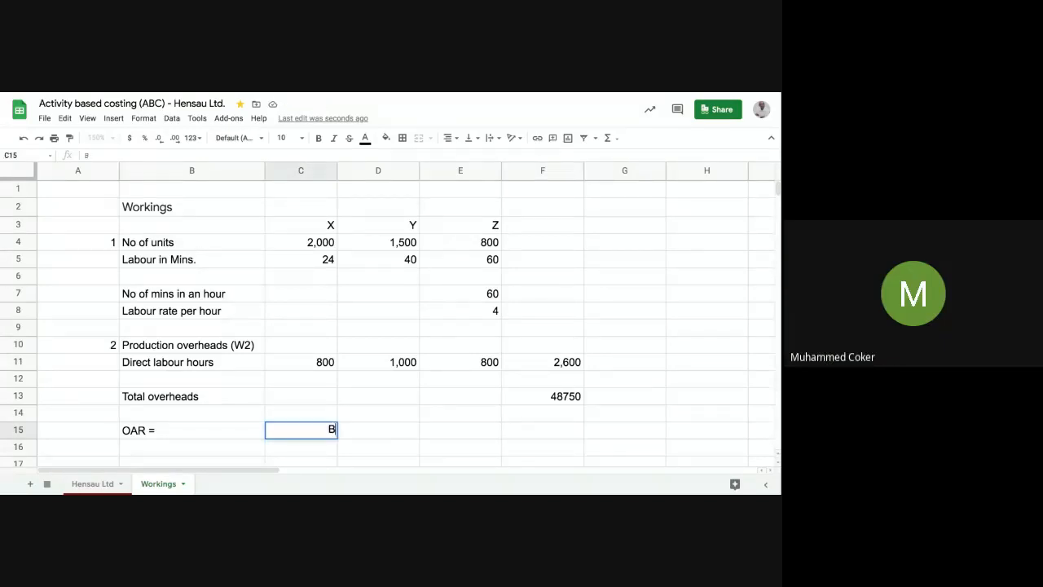
text(udgeted overheads)
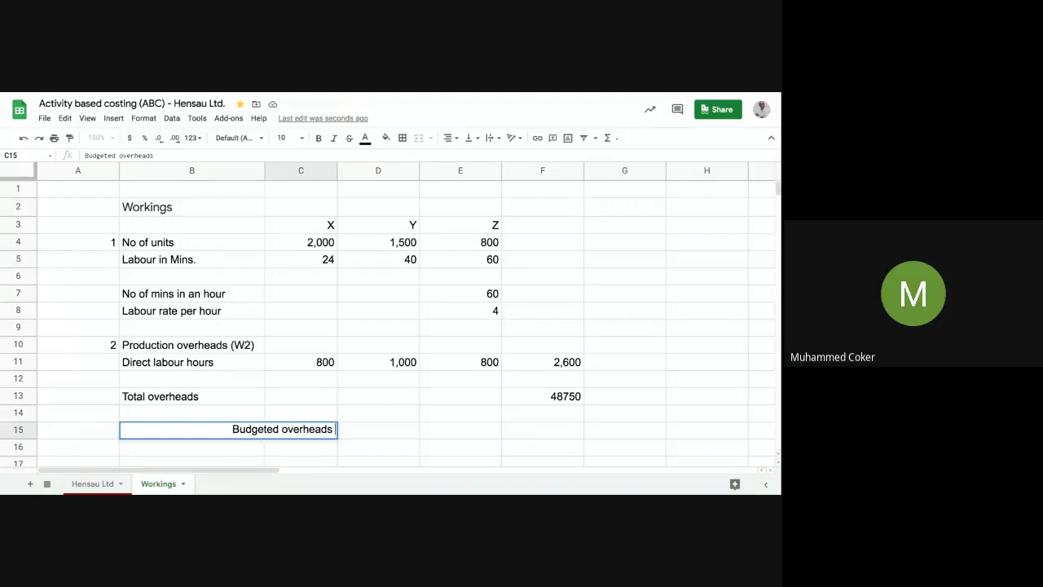
text( / )
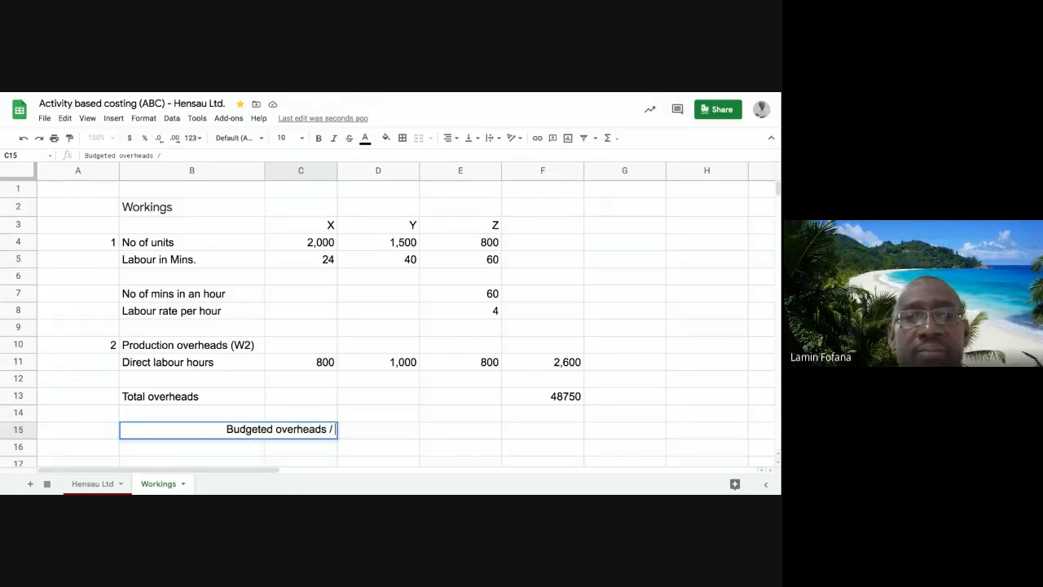
text(La)
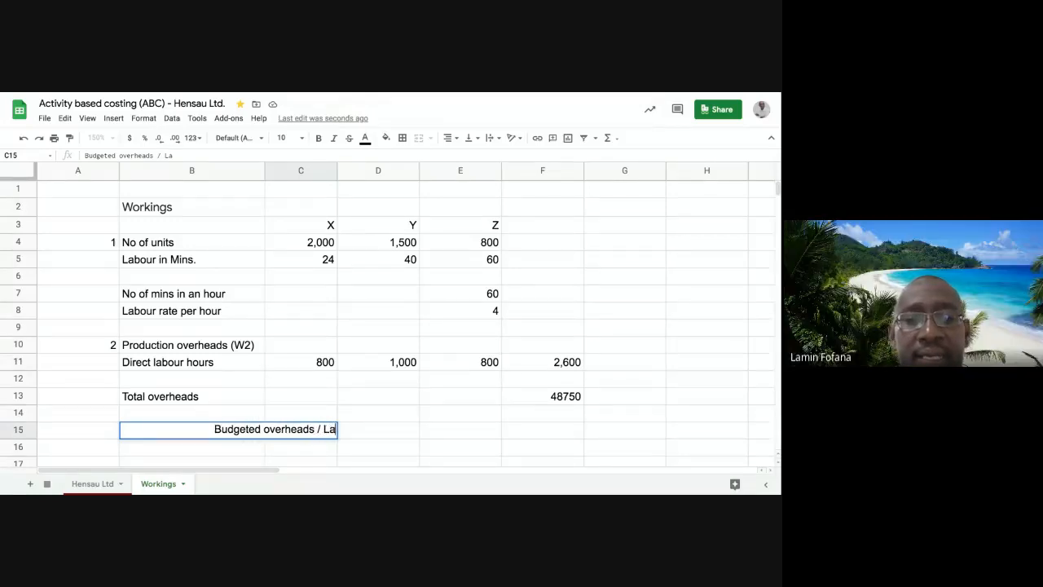
text(bour )
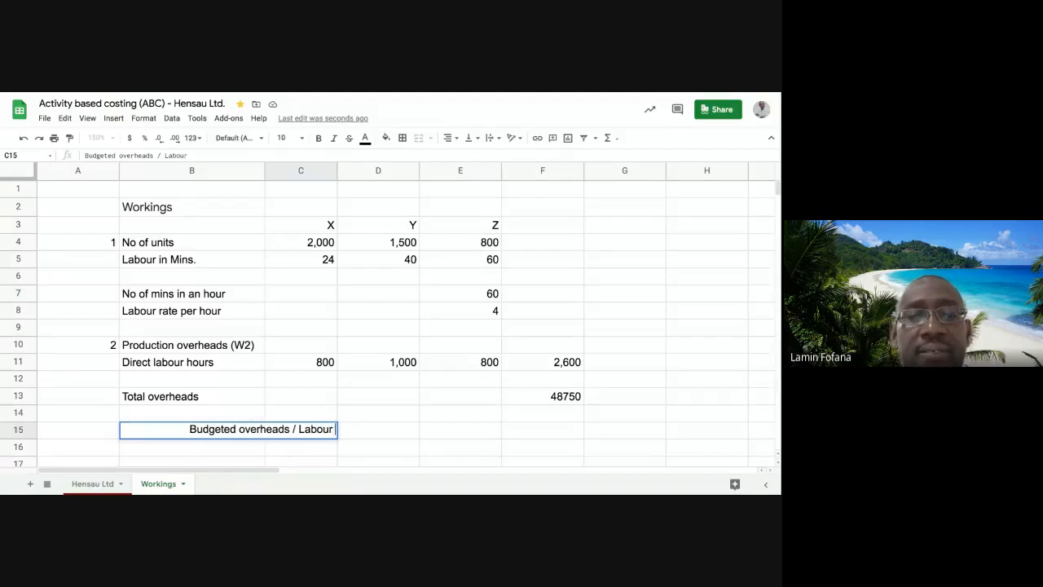
text(hours)
key(Return)
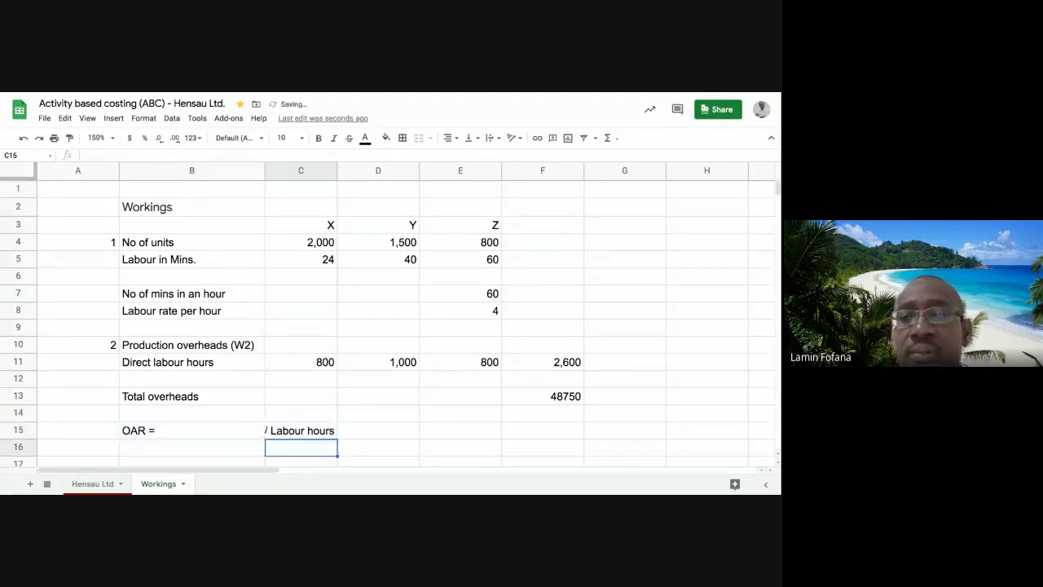
key(Up)
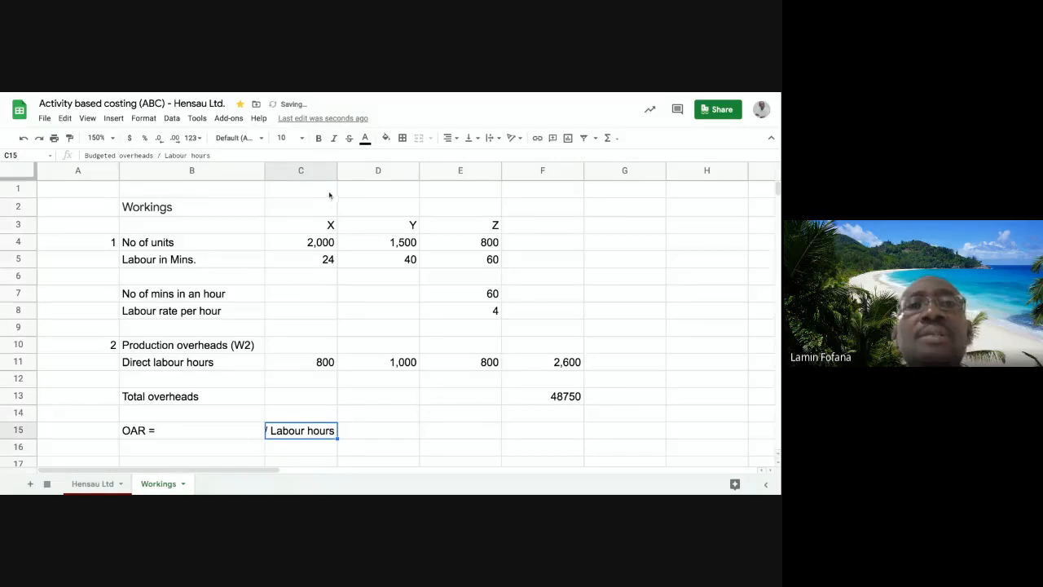
Left-align the absorption rate definition in C15 beside the OAR label
click(453, 138)
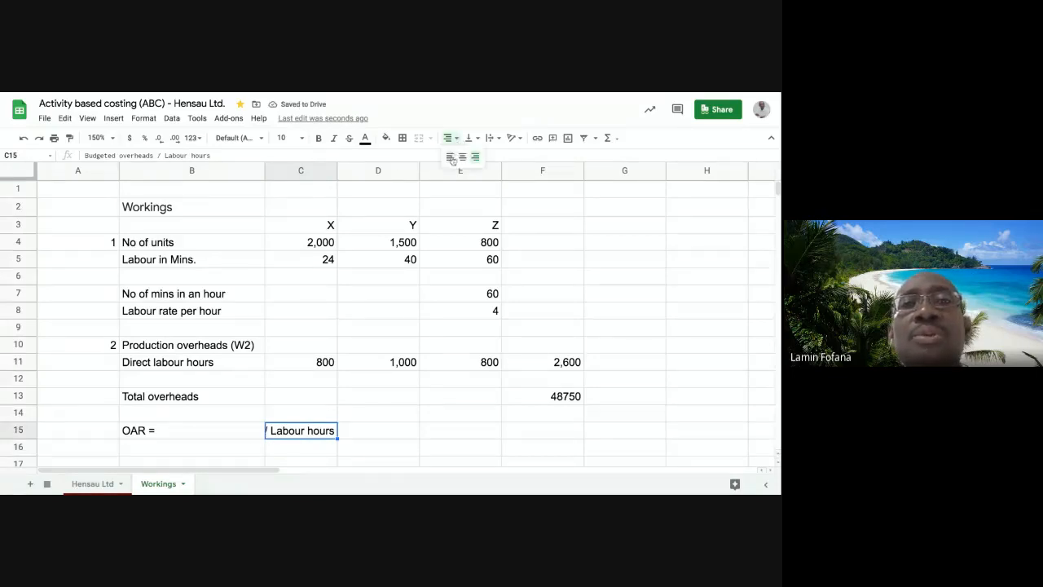
click(453, 163)
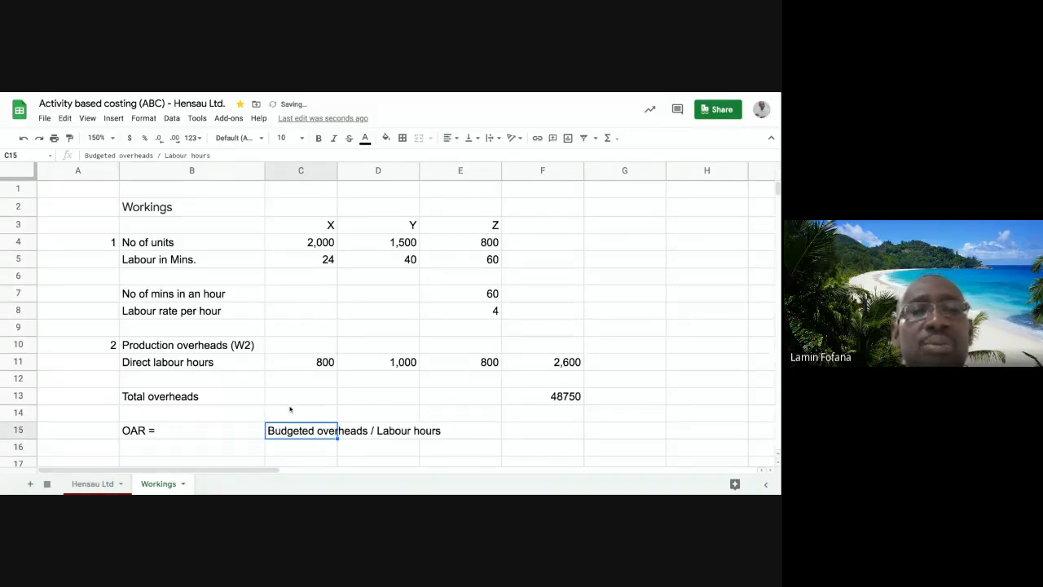
click(238, 435)
click(294, 434)
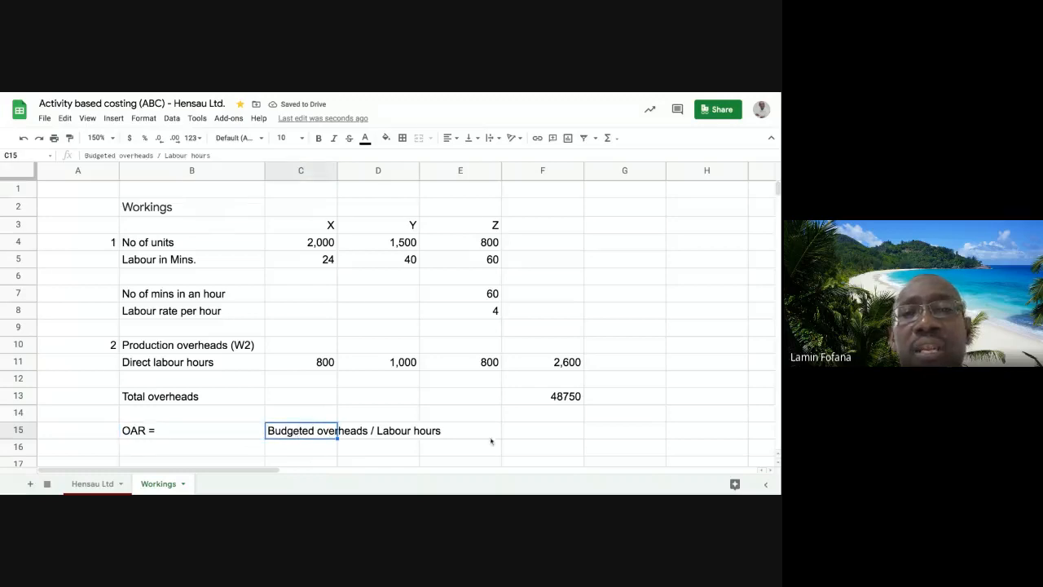
Calculate the overhead absorption rate in F15 by dividing total overheads by total direct labour hours with the formula =F13/F11
click(551, 437)
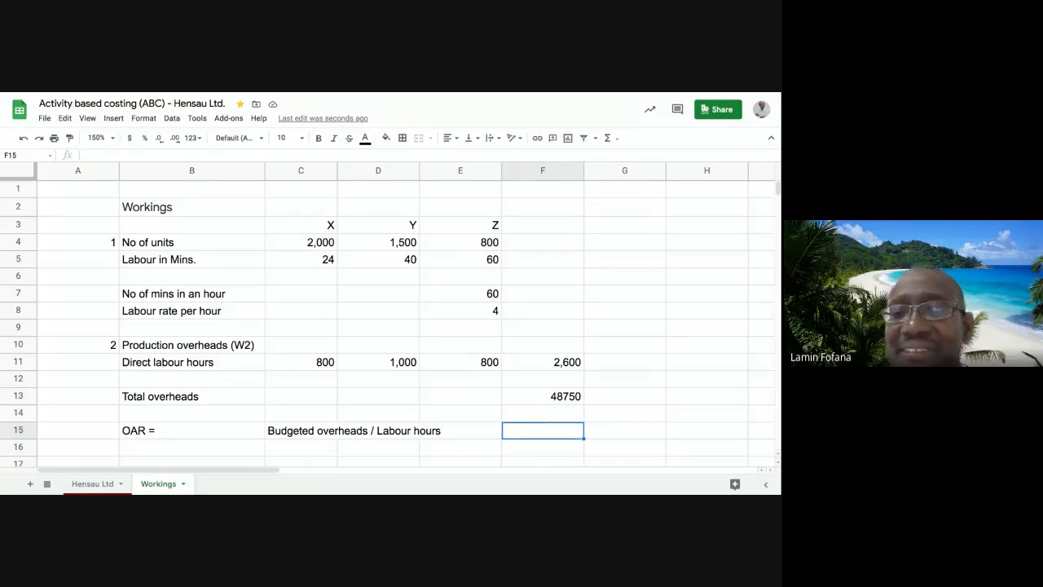
text(=)
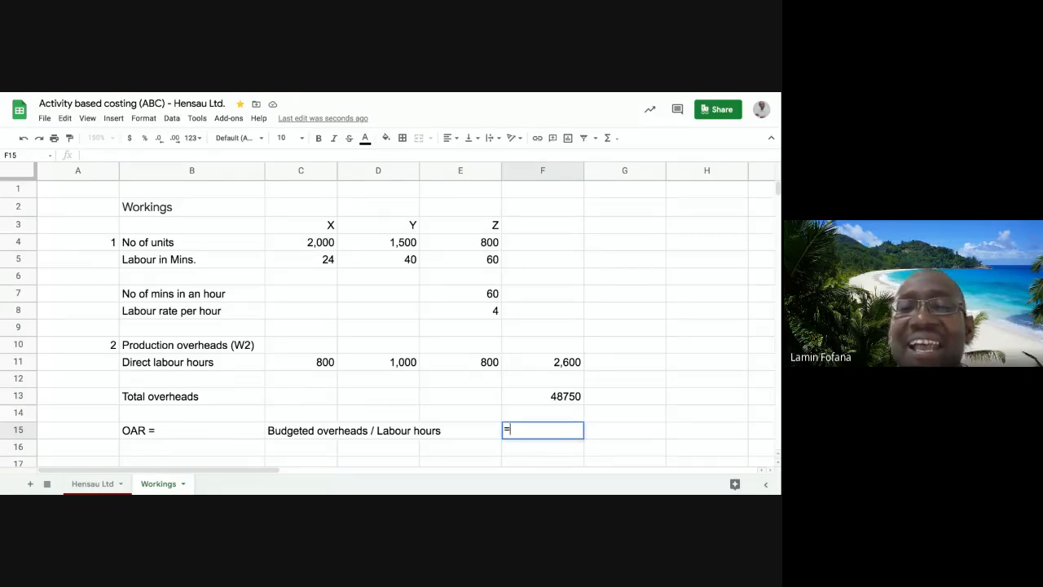
click(564, 396)
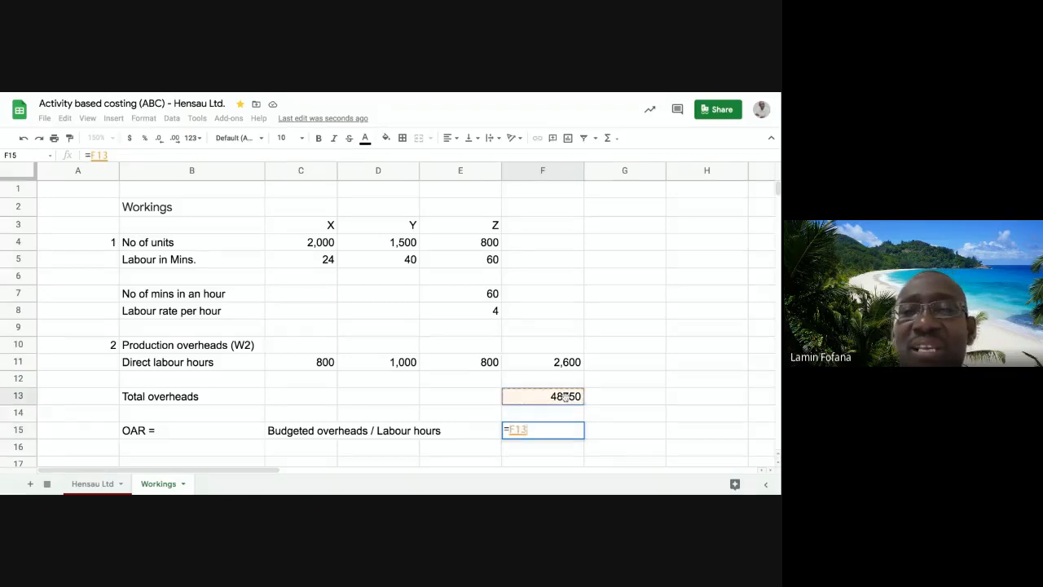
text(/)
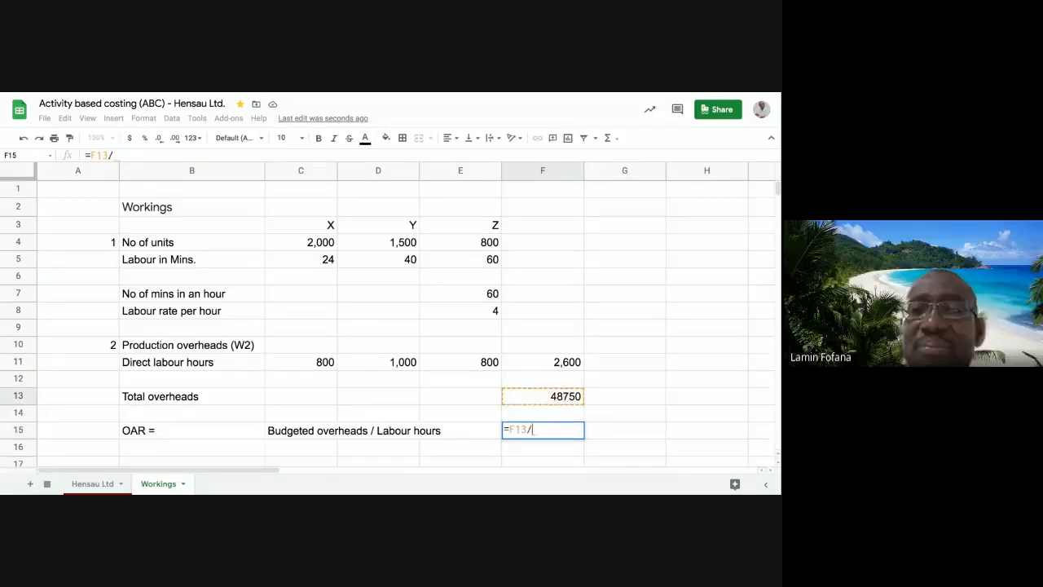
click(568, 362)
key(Return)
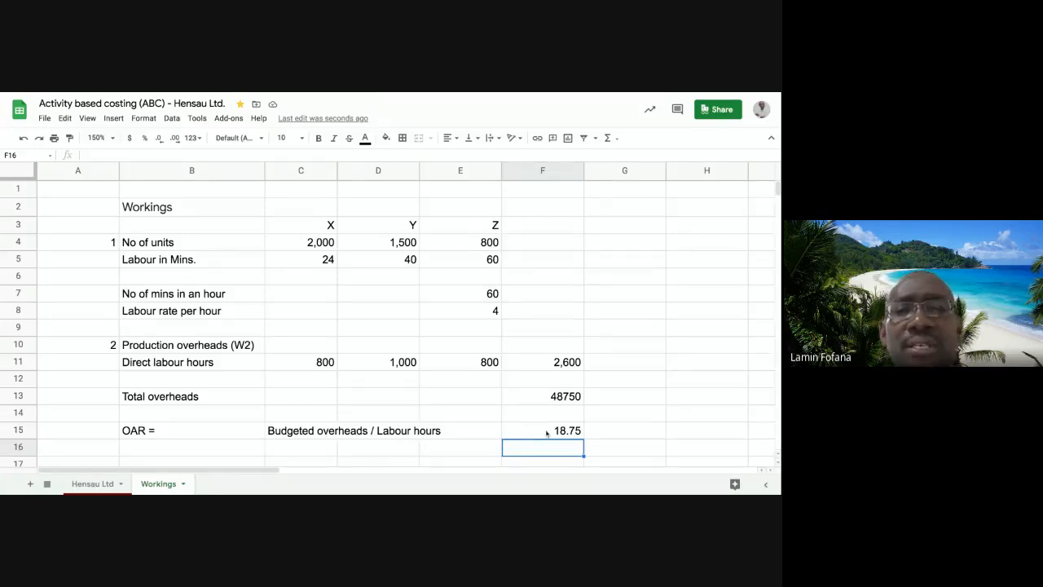
Compare the empty production overheads row on the Hensau Ltd sheet with the labour minutes and minutes per hour on the Workings sheet
click(109, 485)
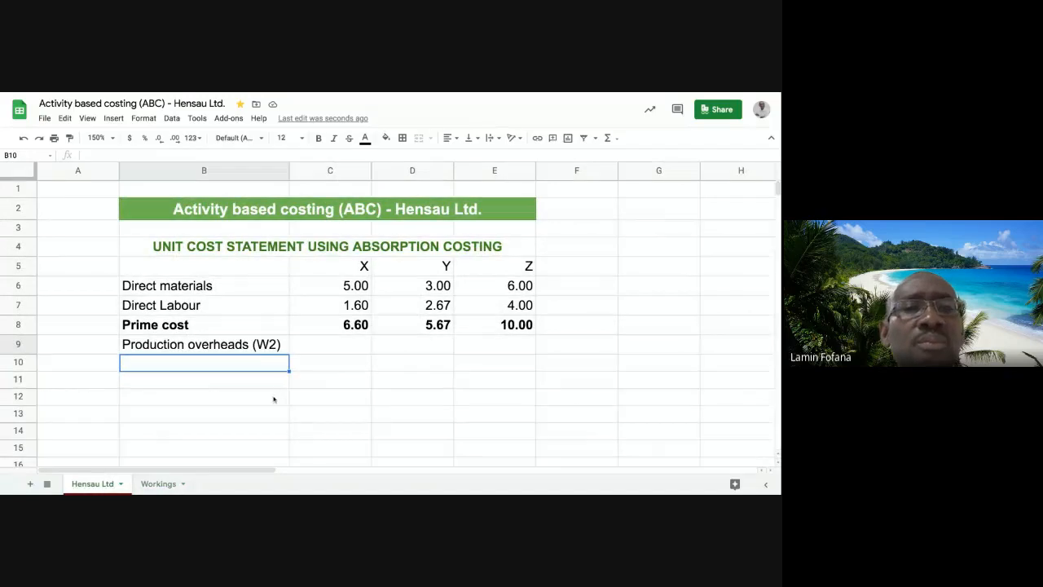
click(327, 349)
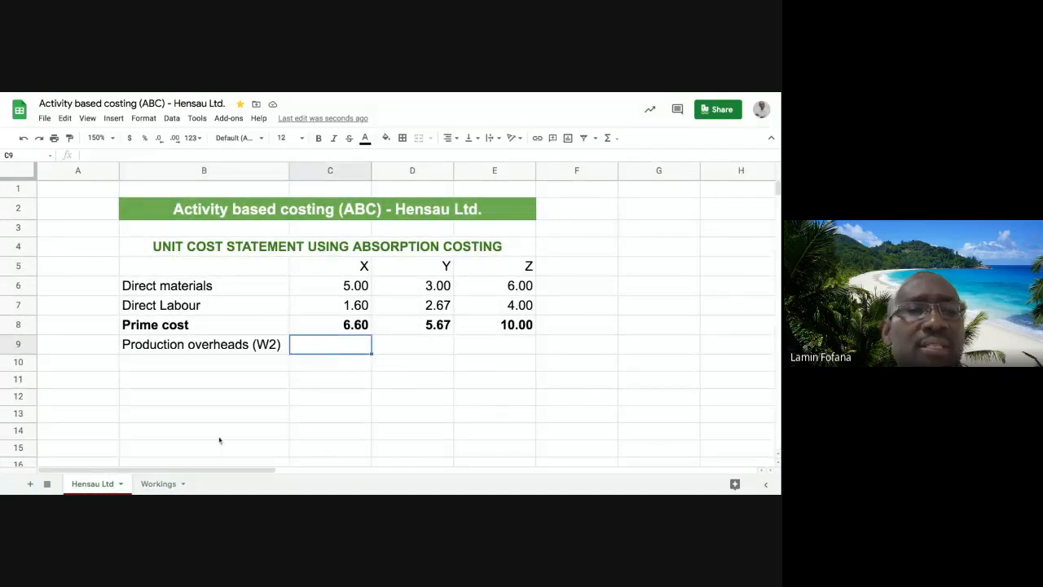
click(162, 484)
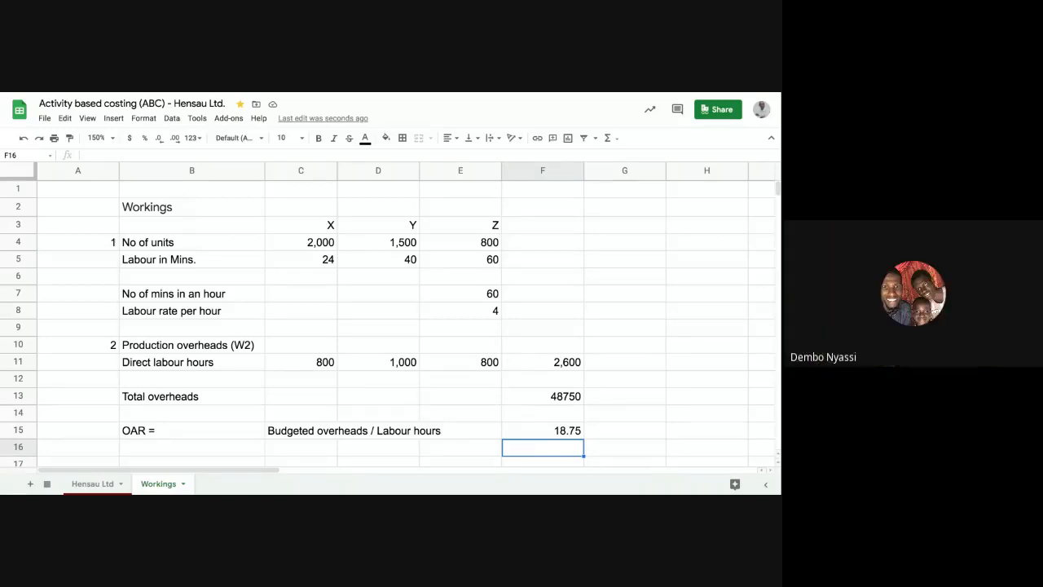
click(102, 486)
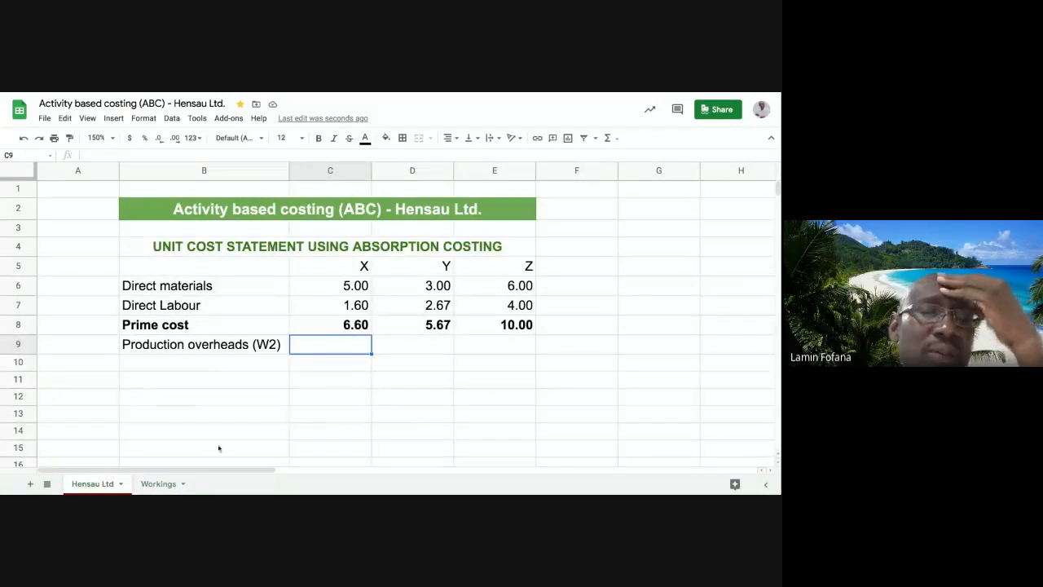
click(158, 484)
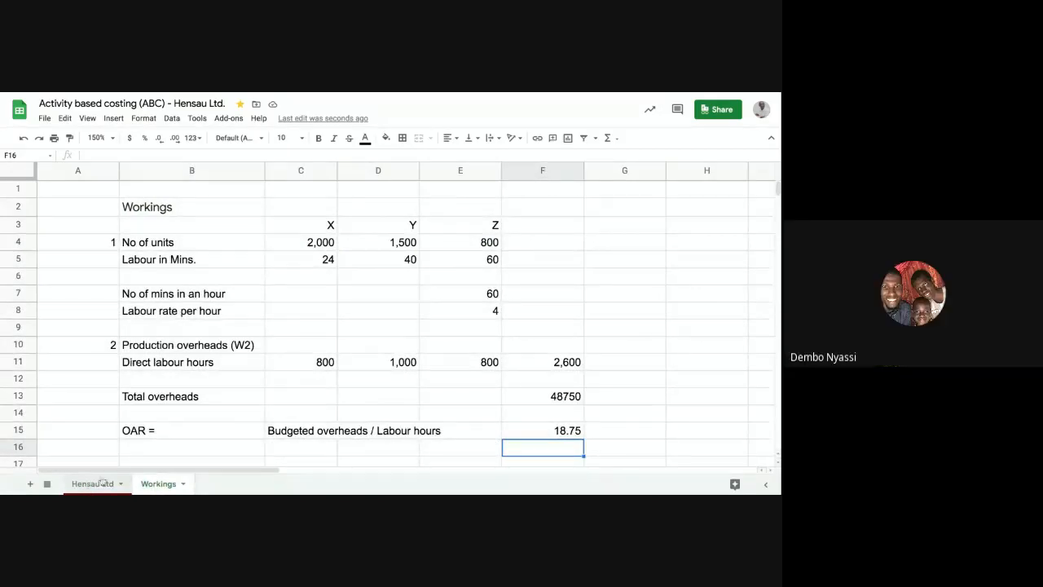
click(315, 261)
click(399, 258)
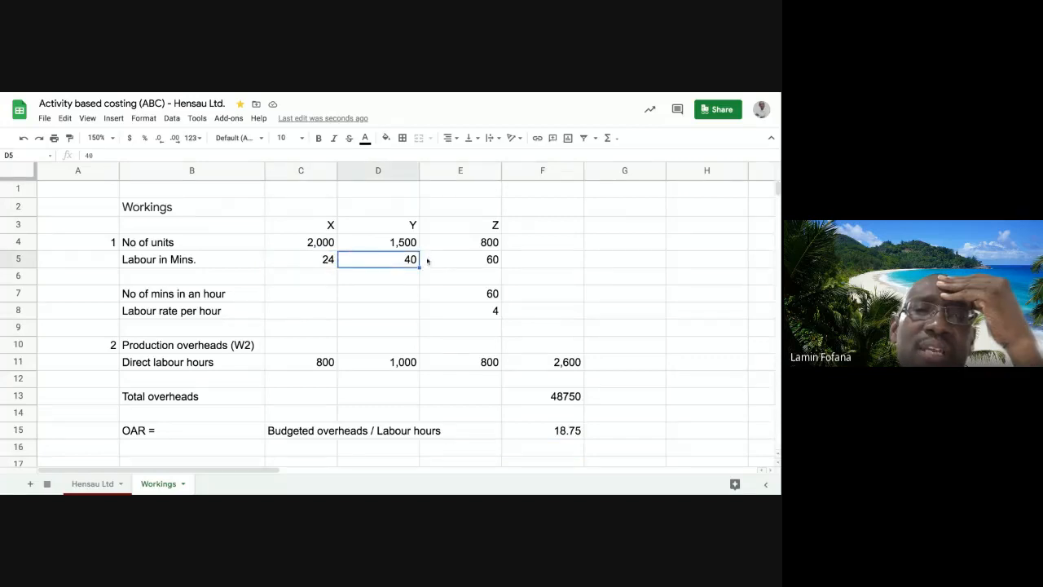
click(322, 261)
click(382, 258)
click(453, 260)
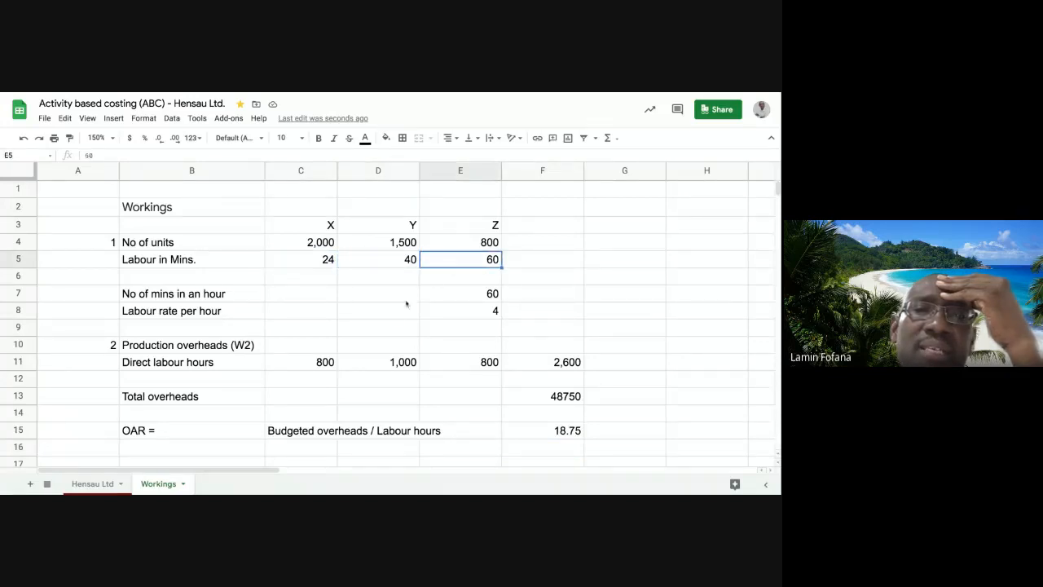
click(327, 264)
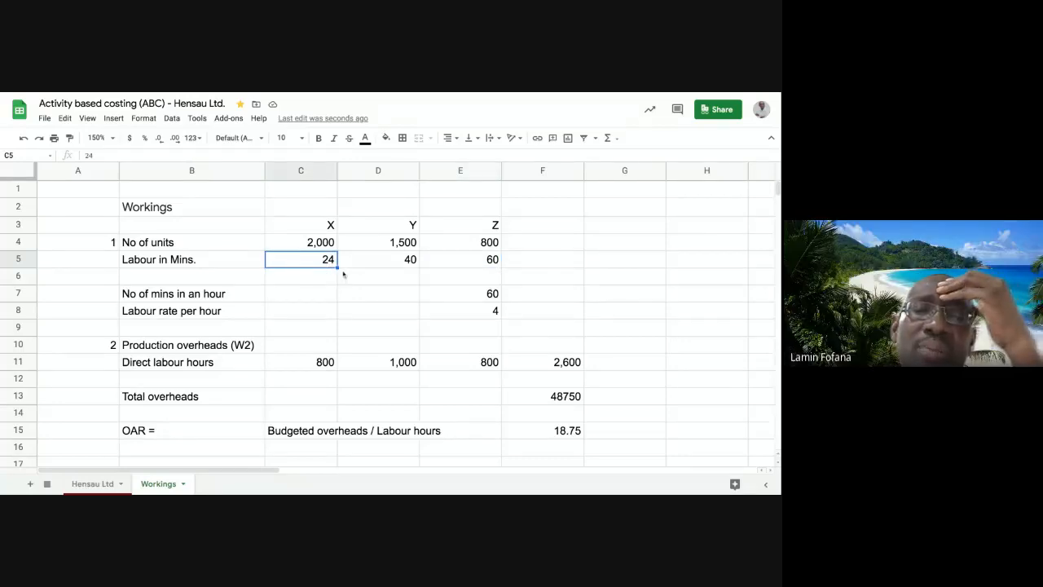
click(461, 296)
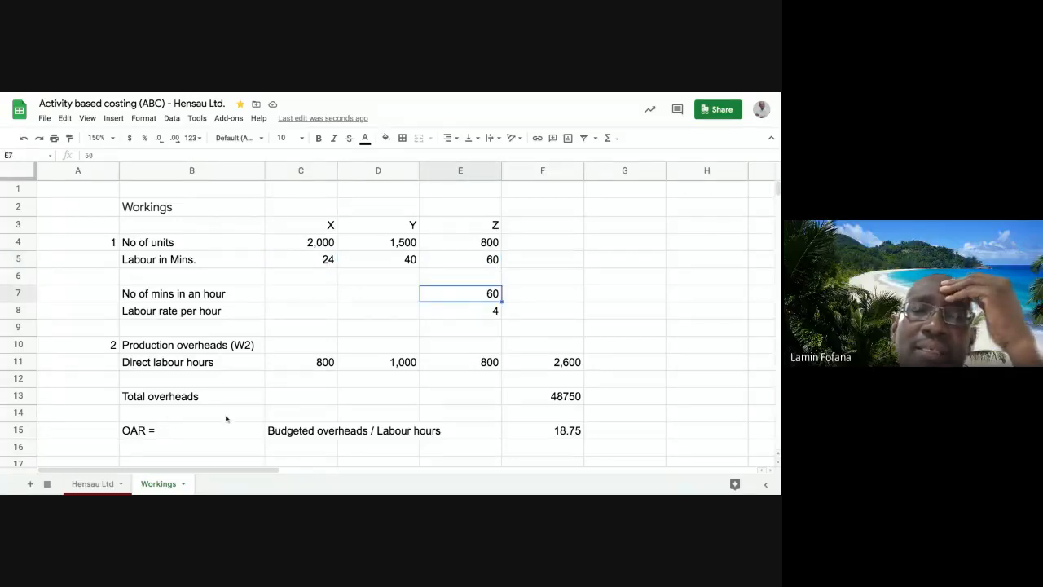
Calculate product X's production overheads in C9 of the Hensau Ltd sheet with the formula =Workings!$F$15*(Workings!C5/Workings!$E$7)
click(99, 484)
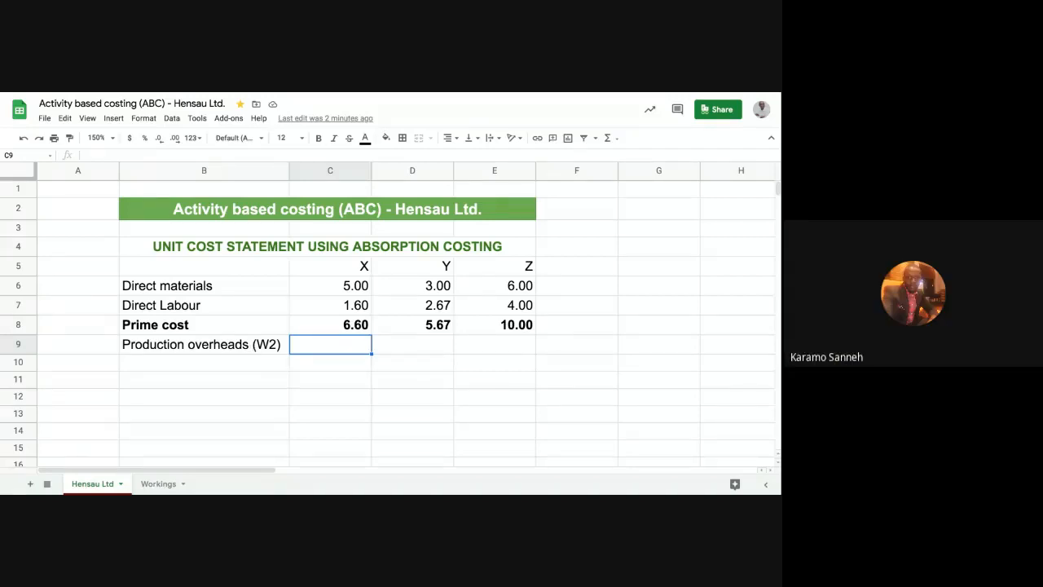
click(330, 362)
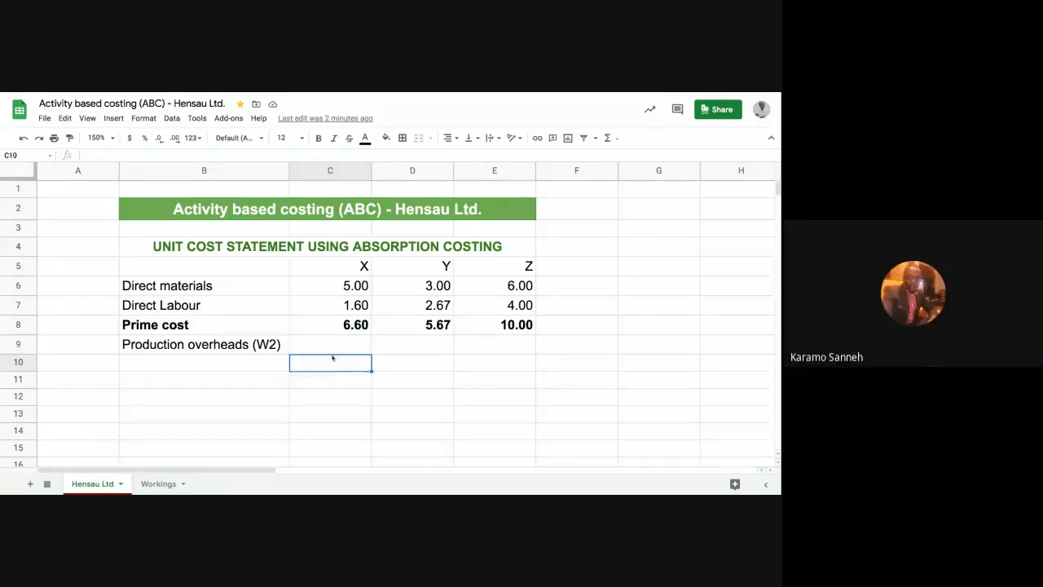
click(337, 347)
text(=)
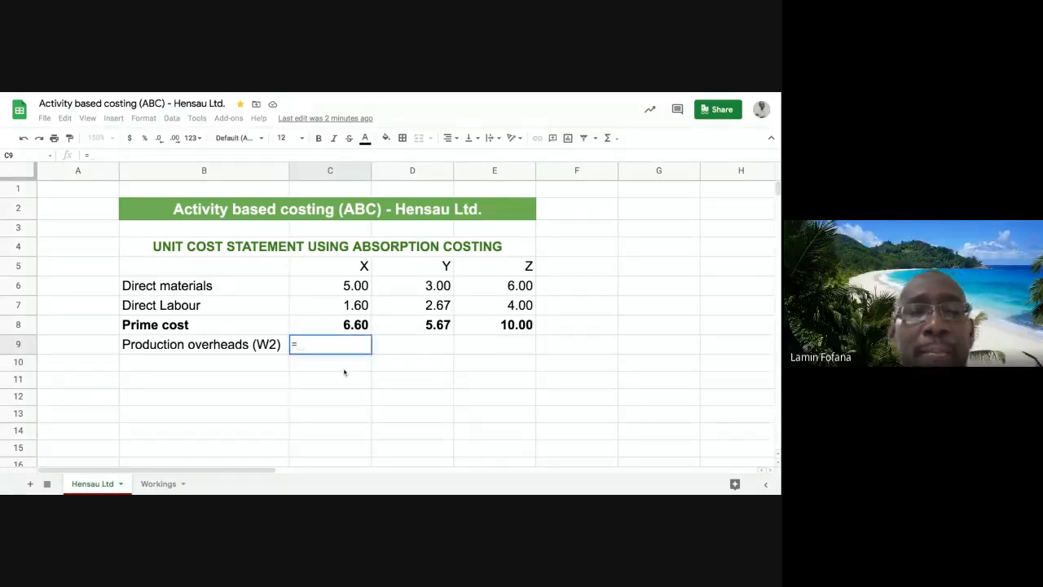
click(162, 484)
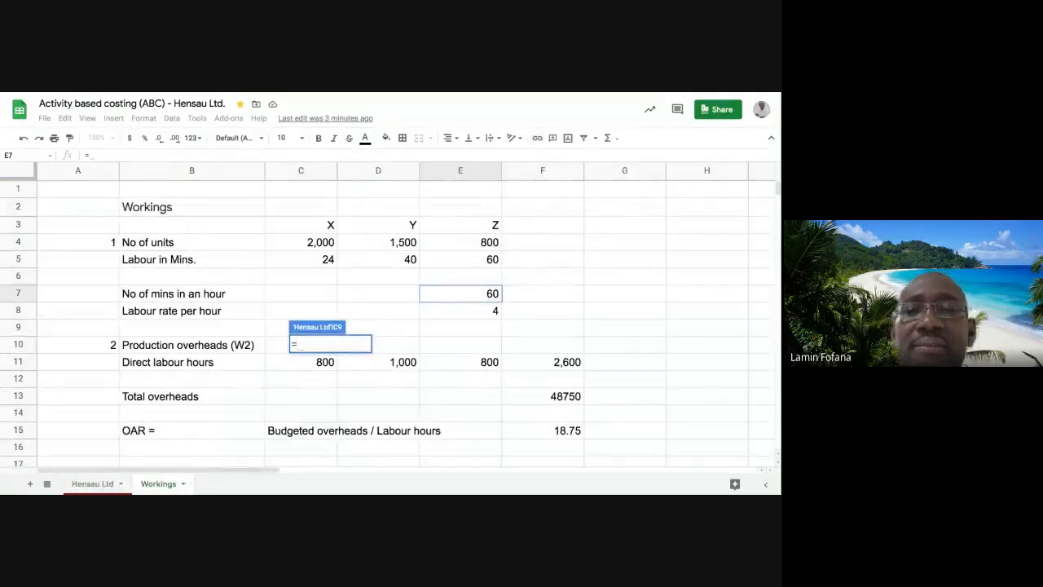
click(562, 434)
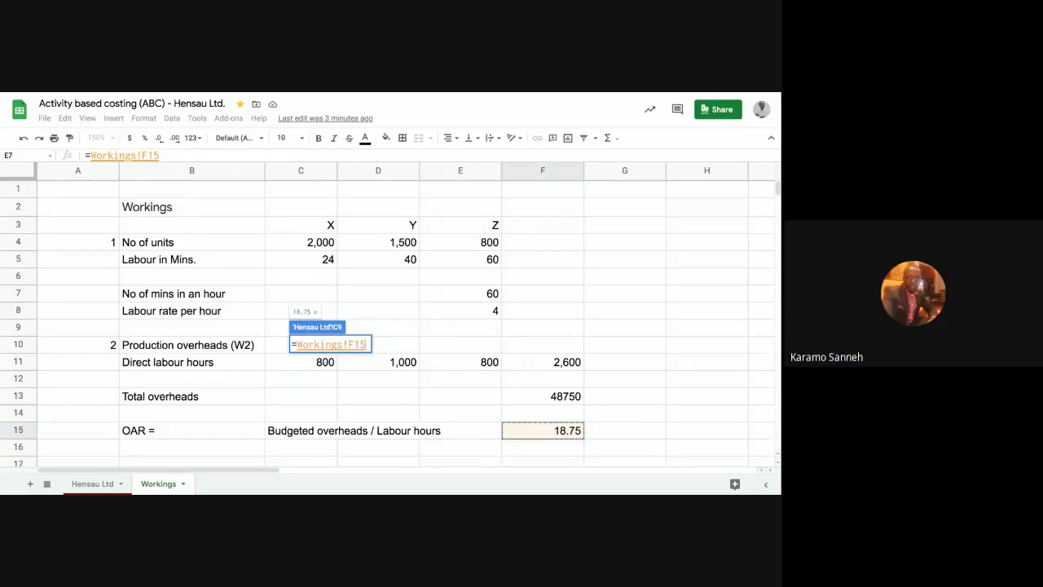
key(F4)
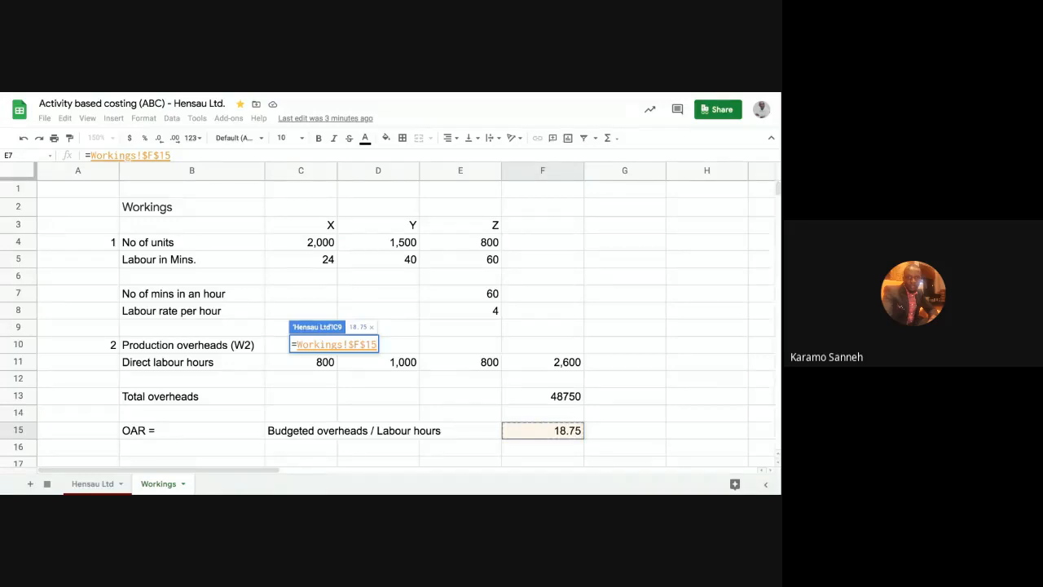
text(*)
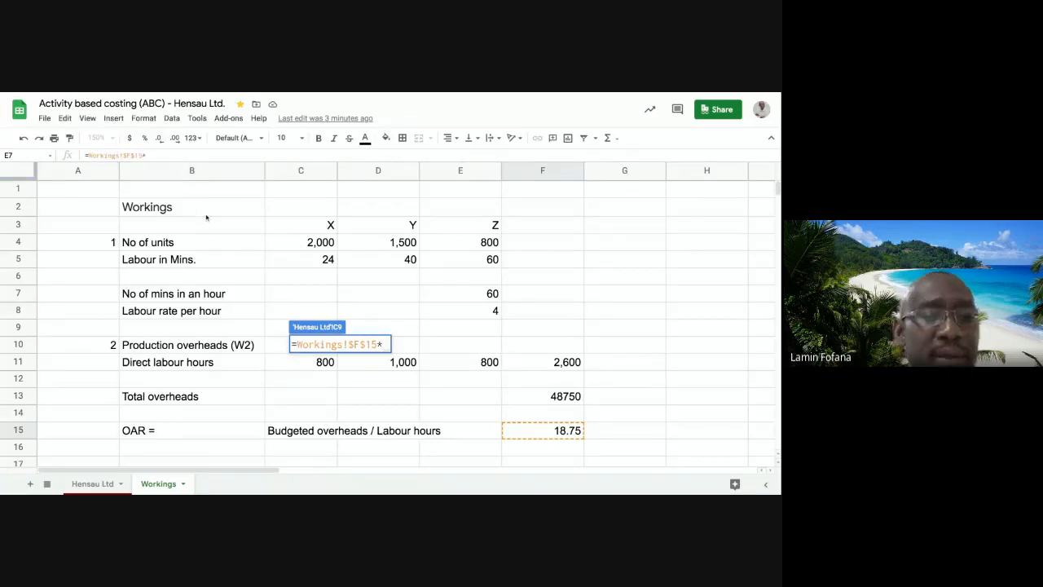
text(()
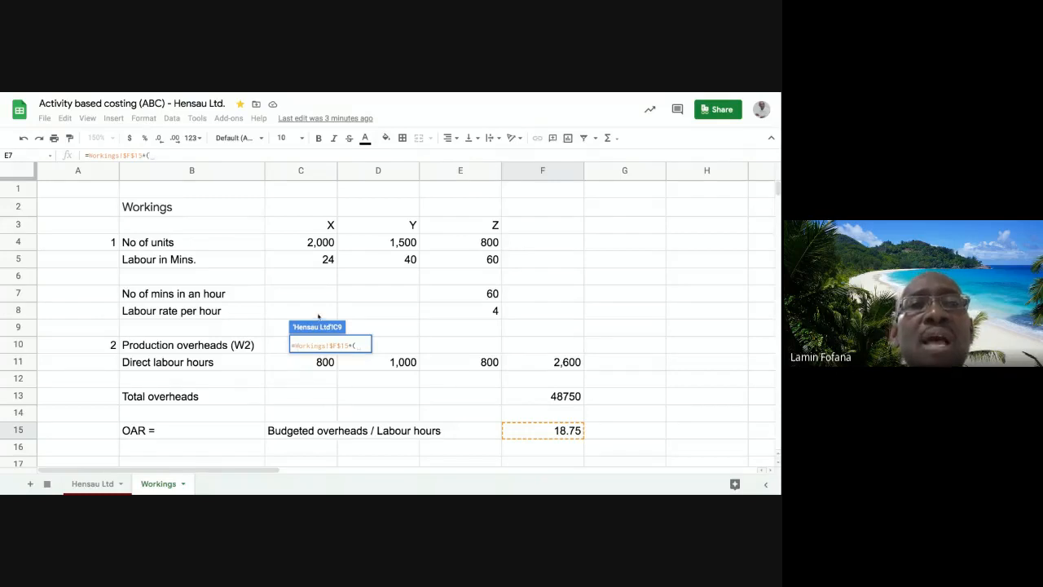
click(323, 261)
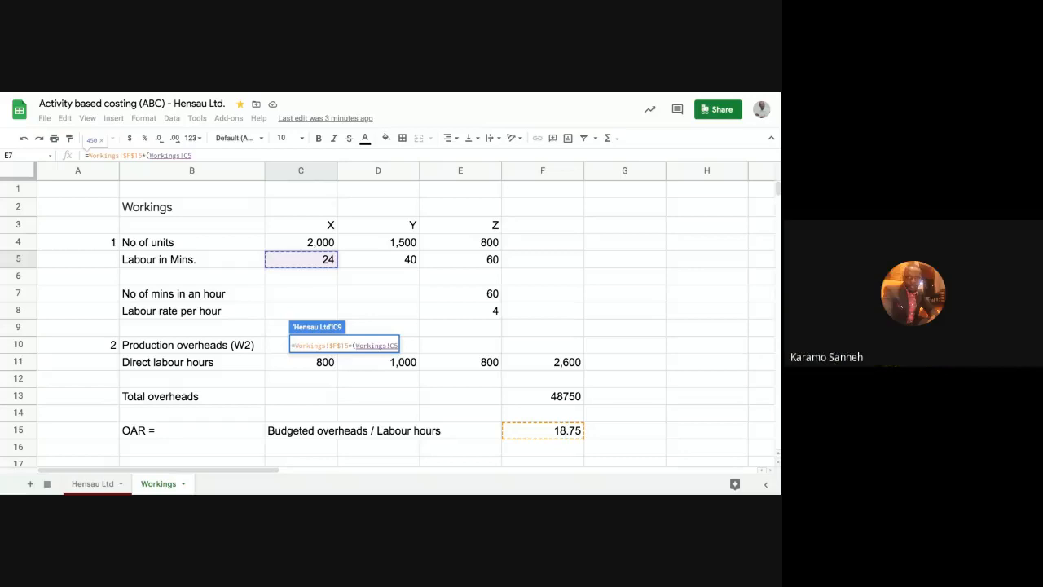
text(/)
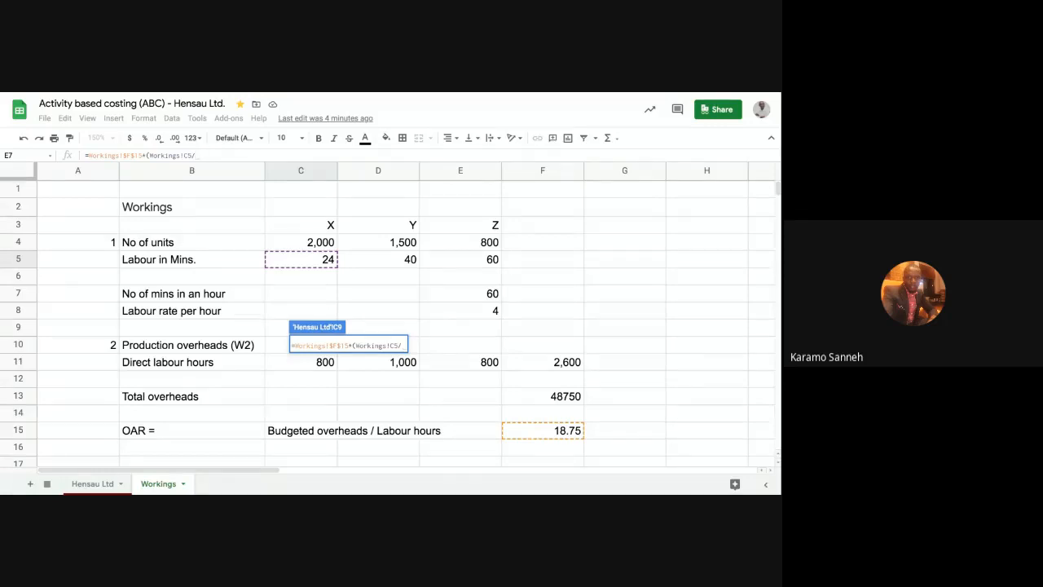
click(450, 297)
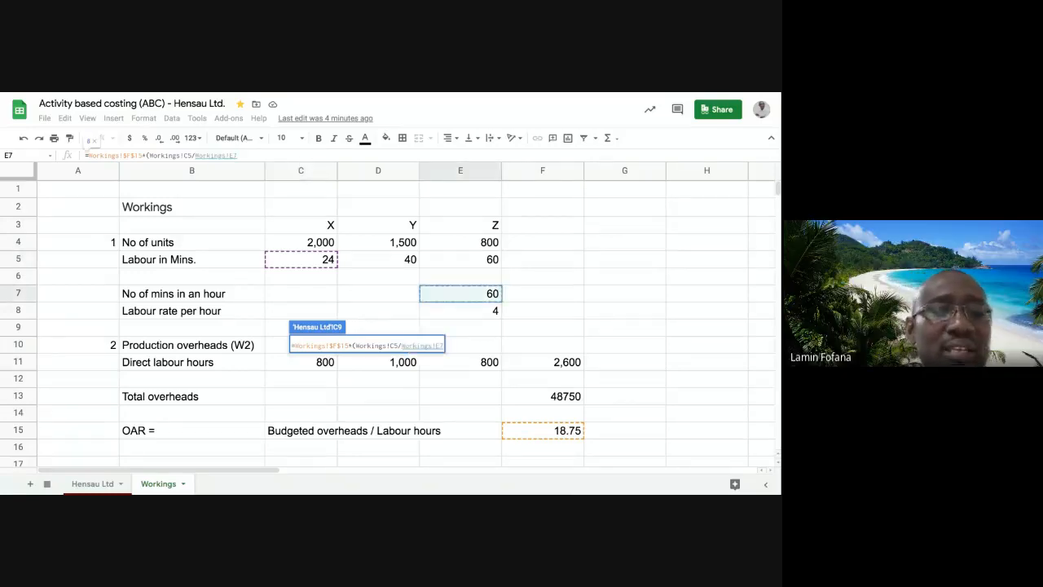
key(F4)
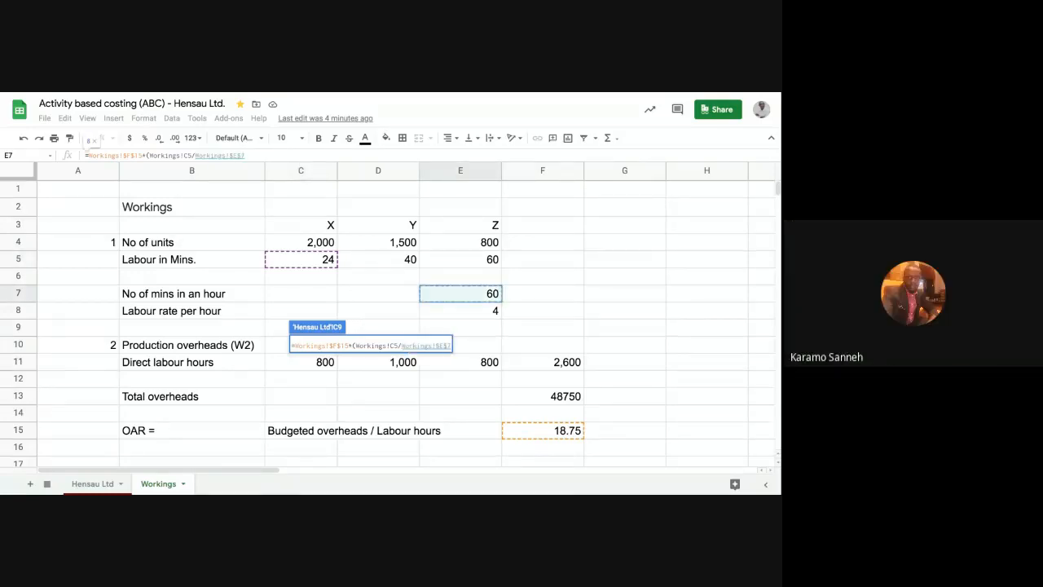
text())
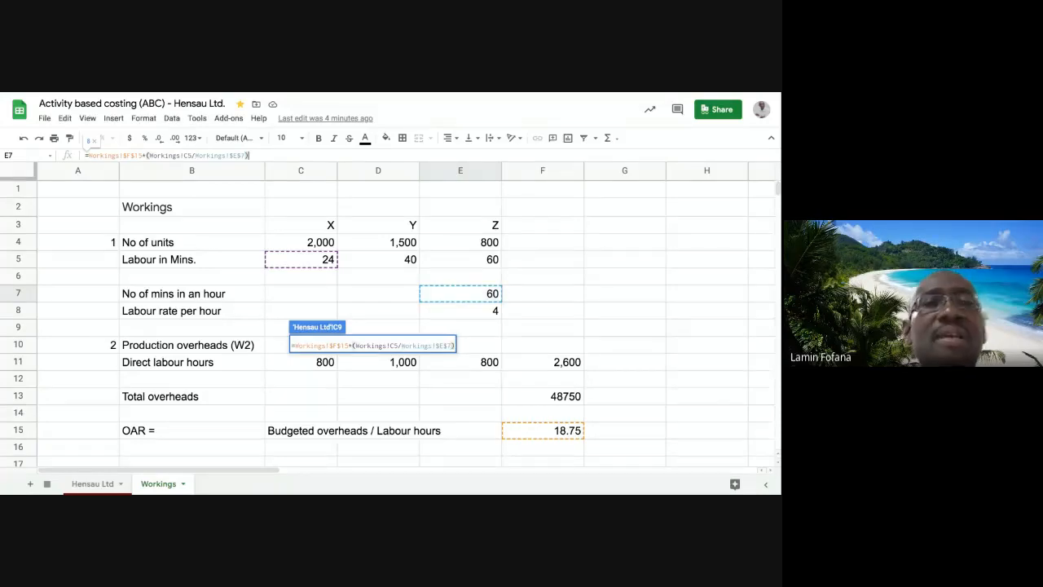
key(Return)
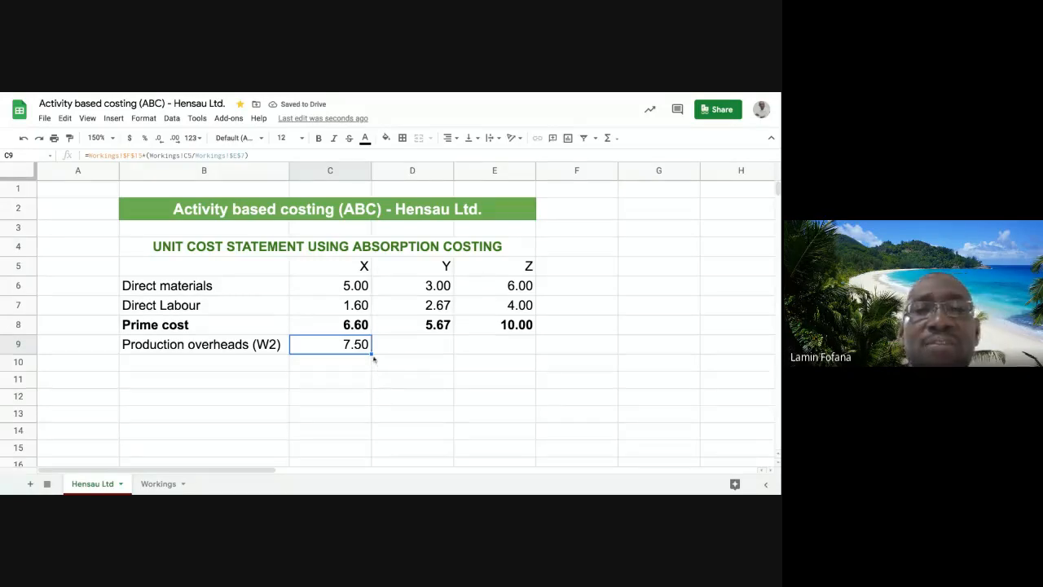
Copy the production overheads formula from C9 across to D9:E9 for products Y and Z, and check the copied cells
drag(372, 353, 494, 359)
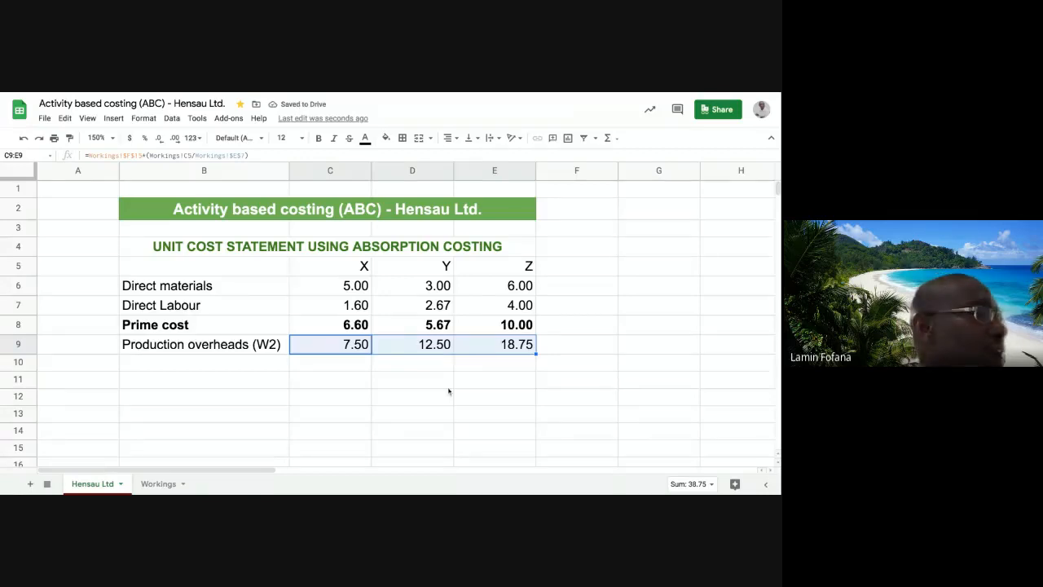
click(489, 365)
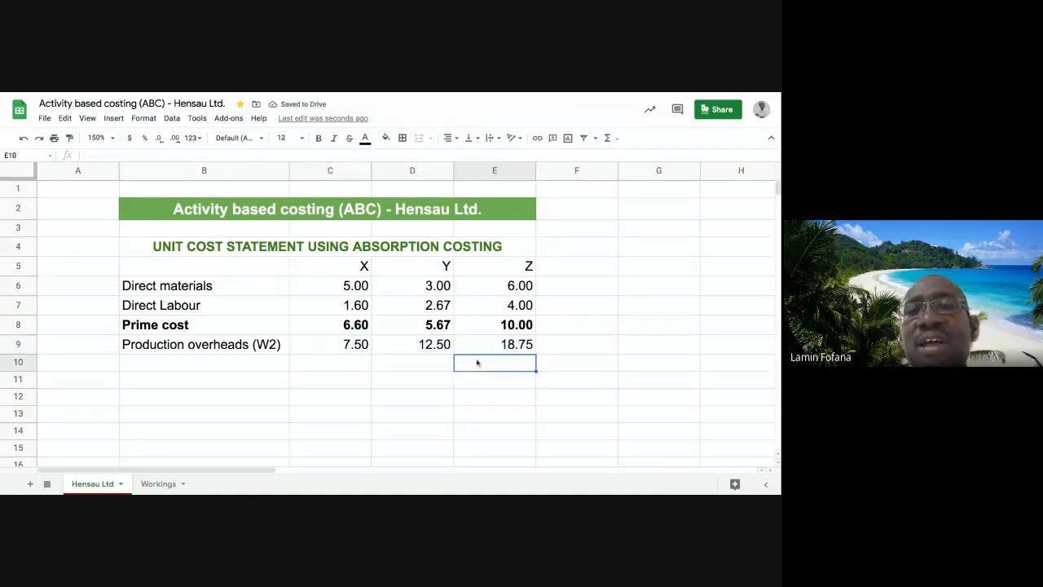
click(440, 350)
click(485, 346)
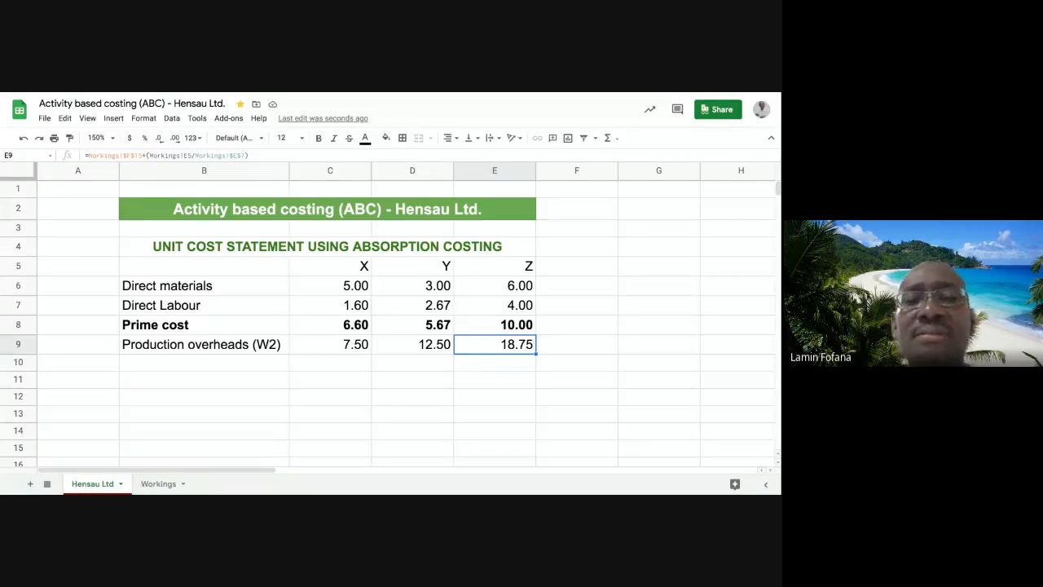
click(432, 368)
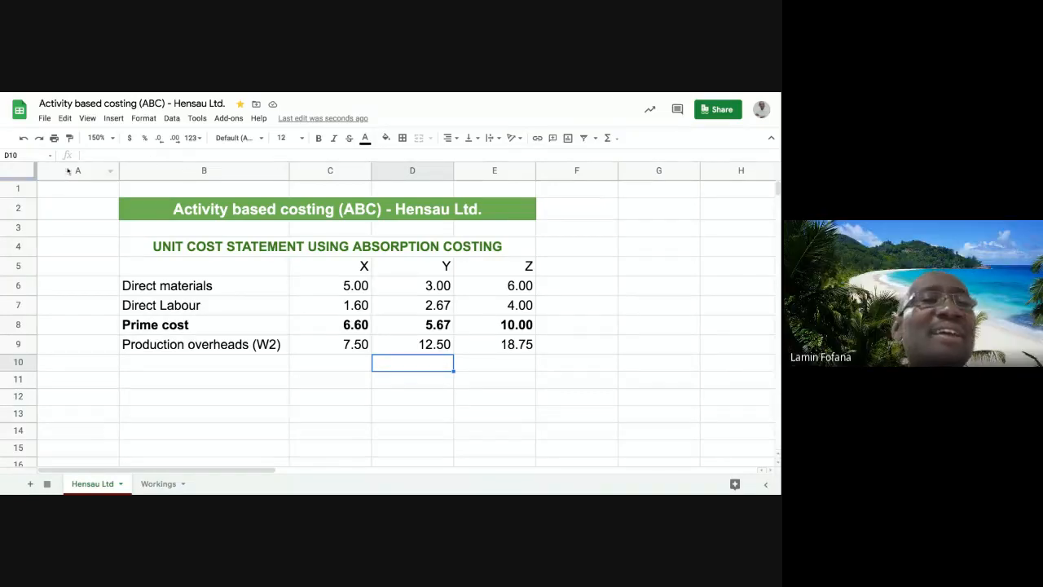
Undo the production overheads formulas copied to D9:E9 and the original formula in C9
click(23, 139)
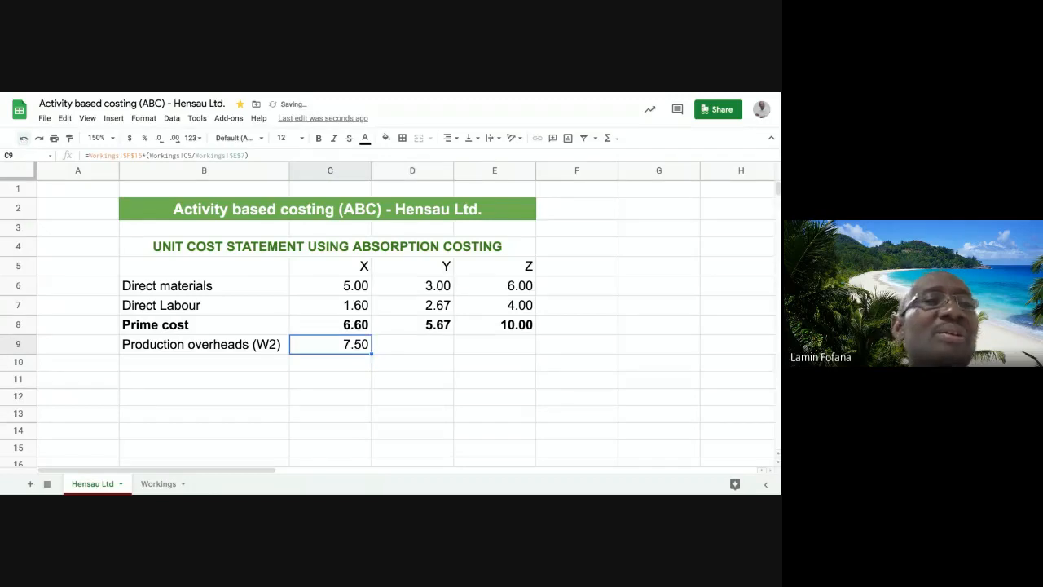
key(super+z)
click(317, 367)
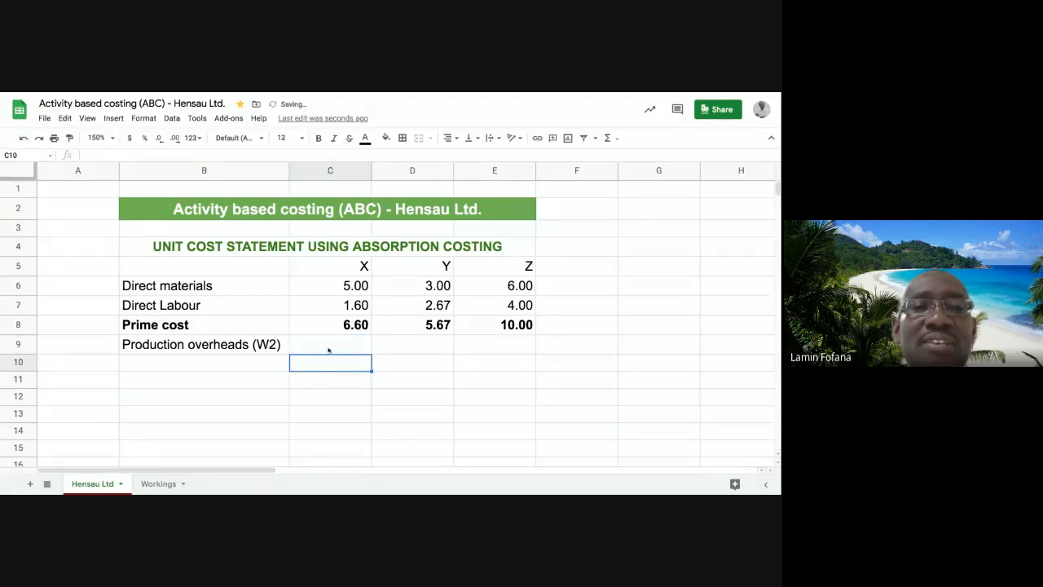
click(328, 349)
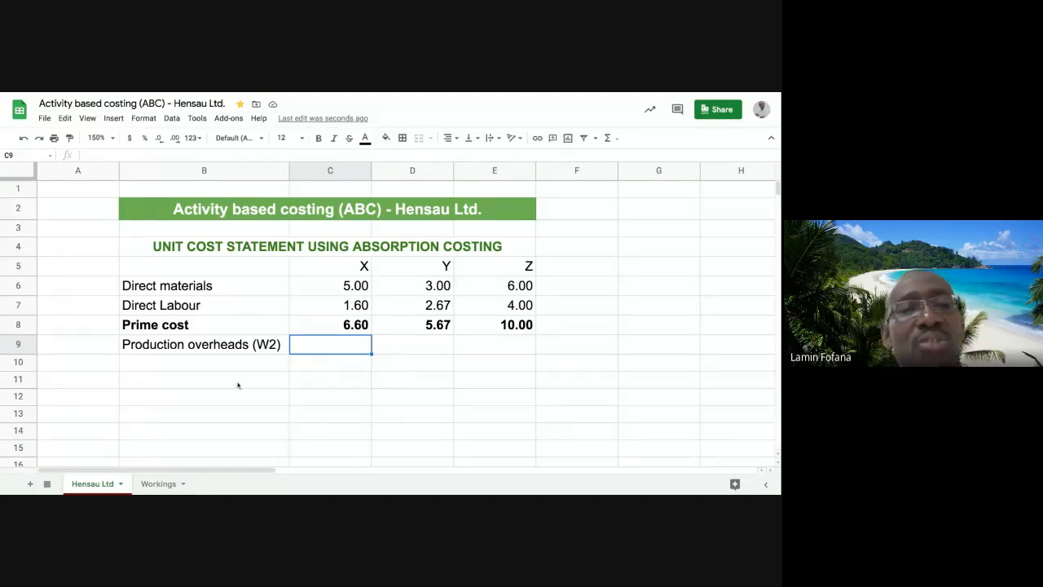
click(236, 355)
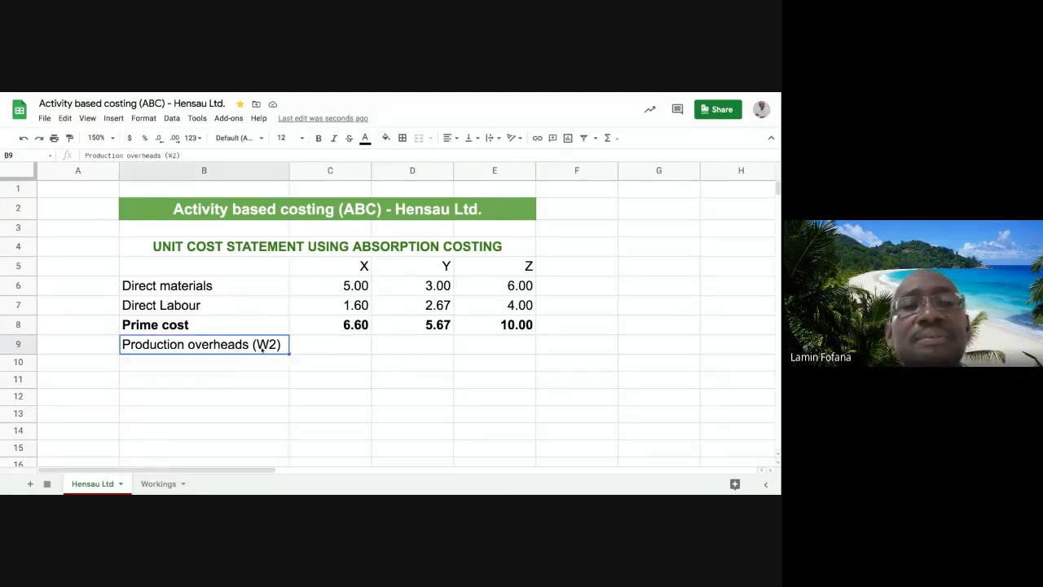
Enter product X's production overheads in C9 of the Hensau Ltd sheet with the formula =Workings!$F$15*(Workings!C5/Workings!$E$7)
click(322, 346)
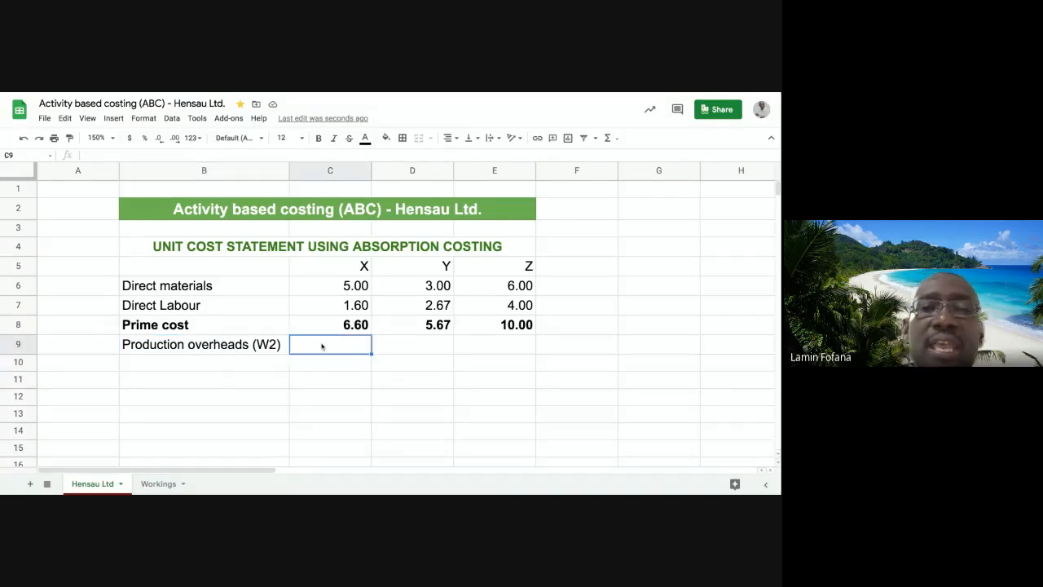
text(=)
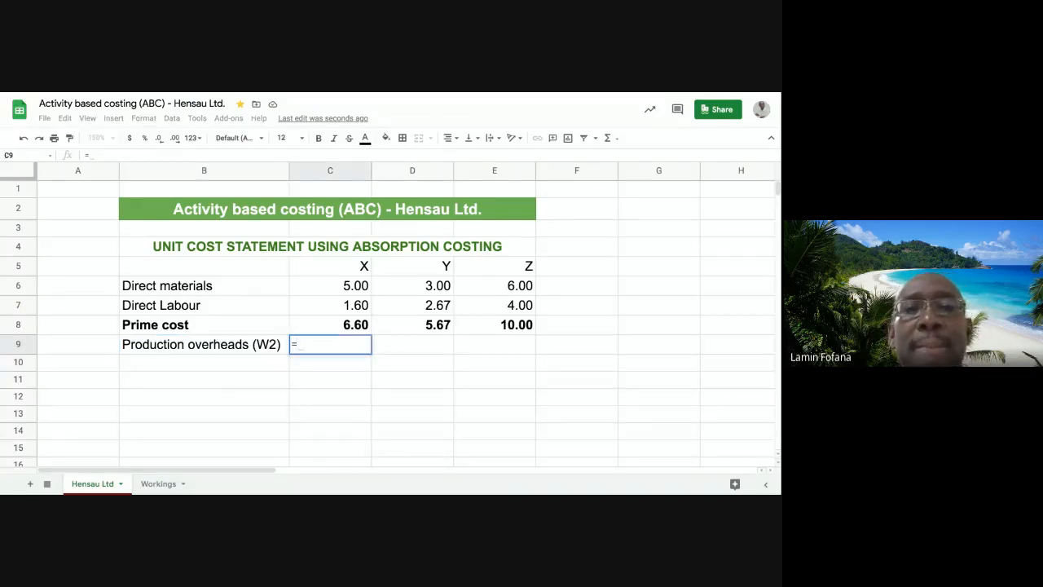
click(155, 485)
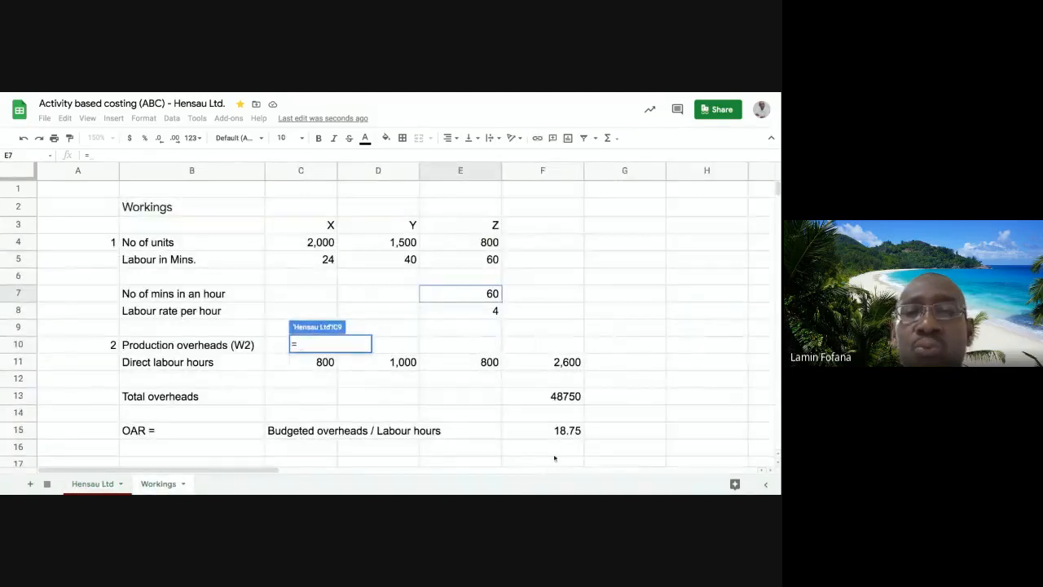
click(560, 430)
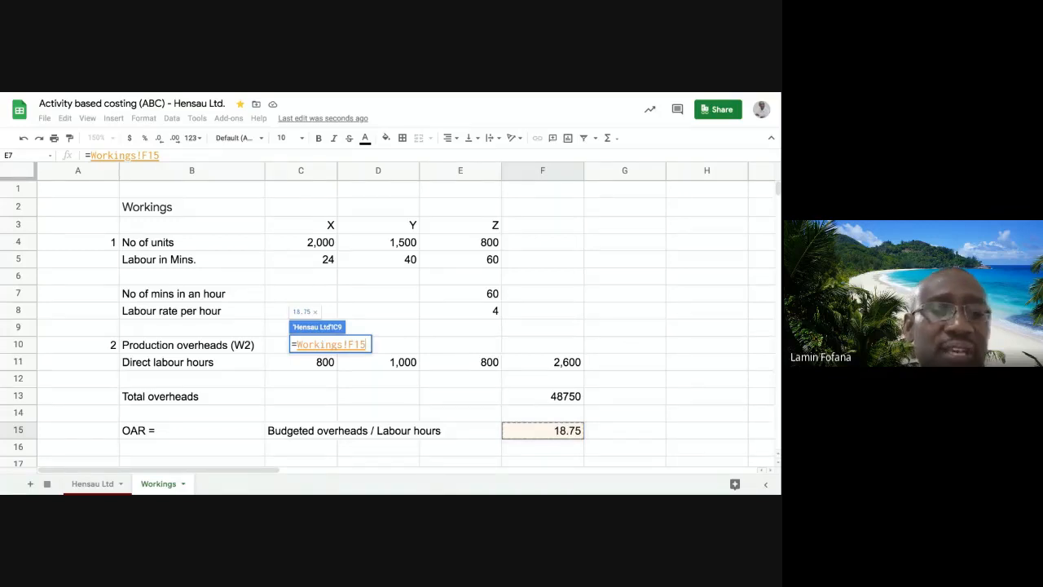
key(F4)
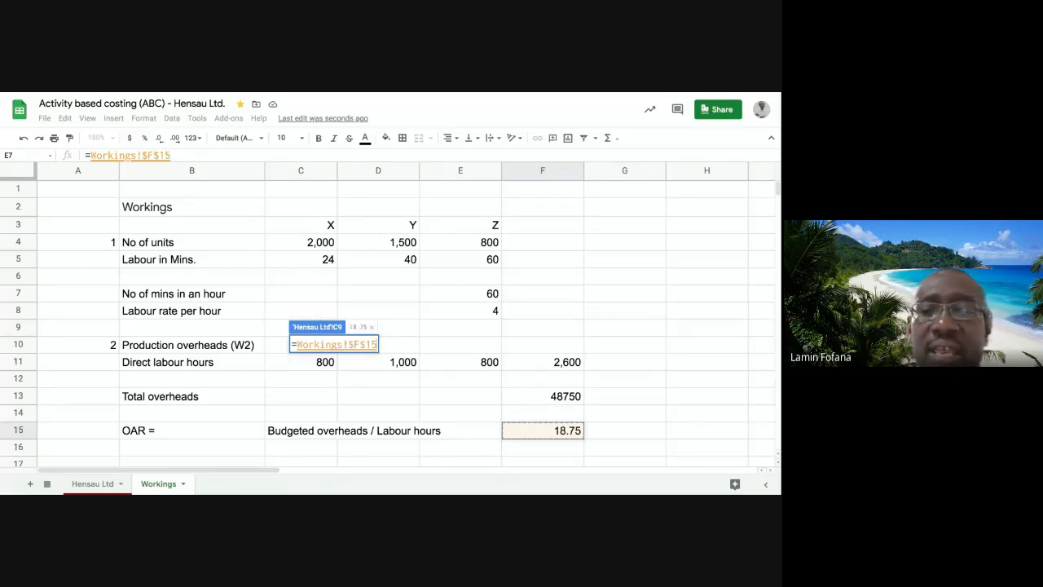
text(*)
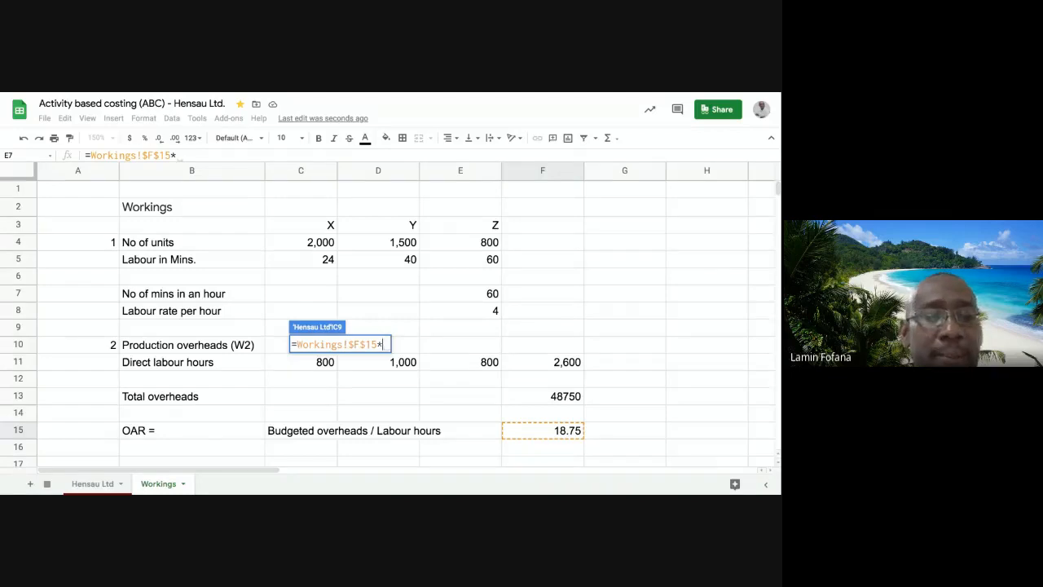
text(()
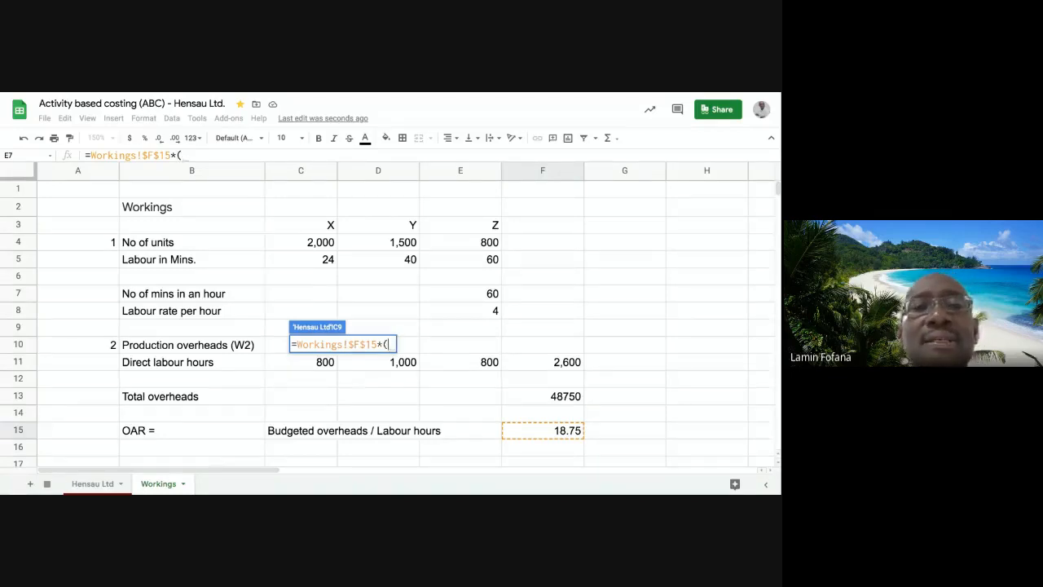
click(313, 265)
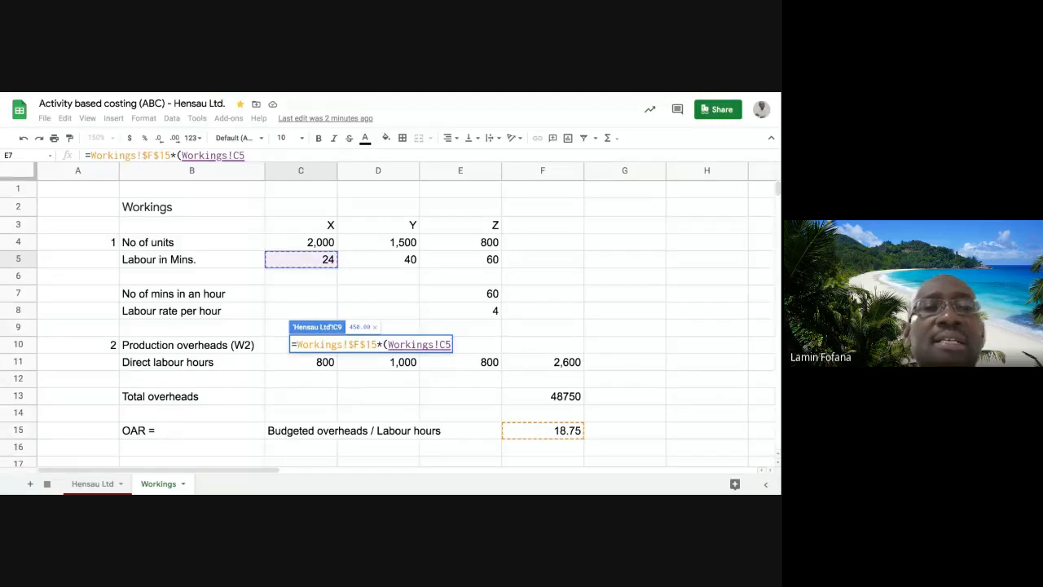
text(/)
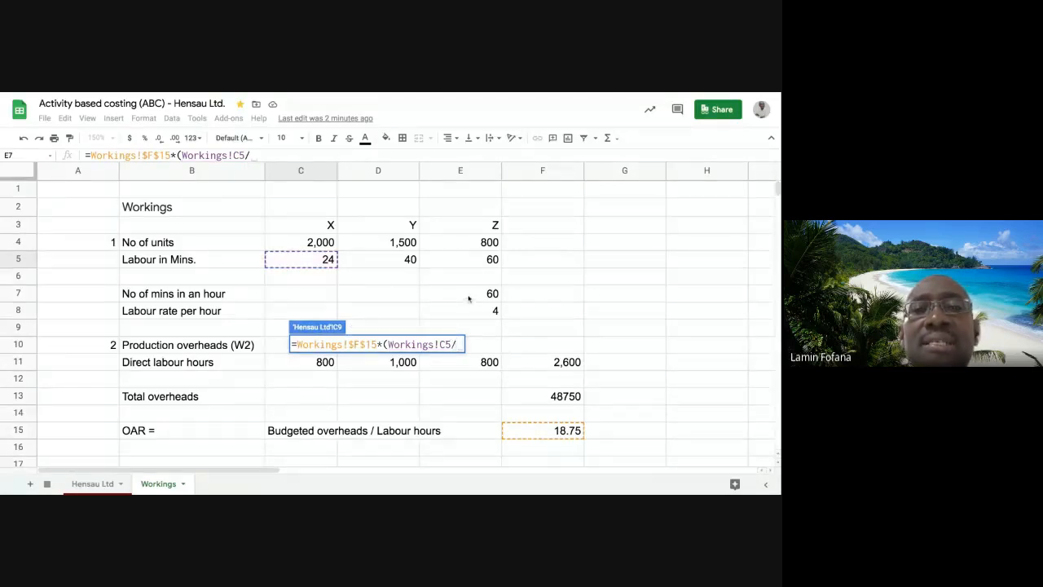
click(470, 294)
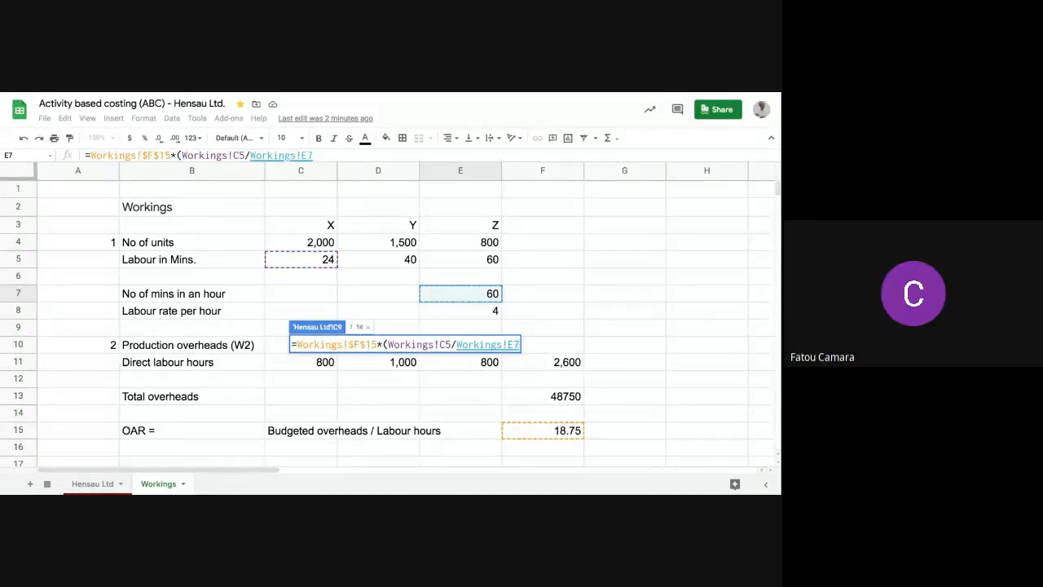
key(F4)
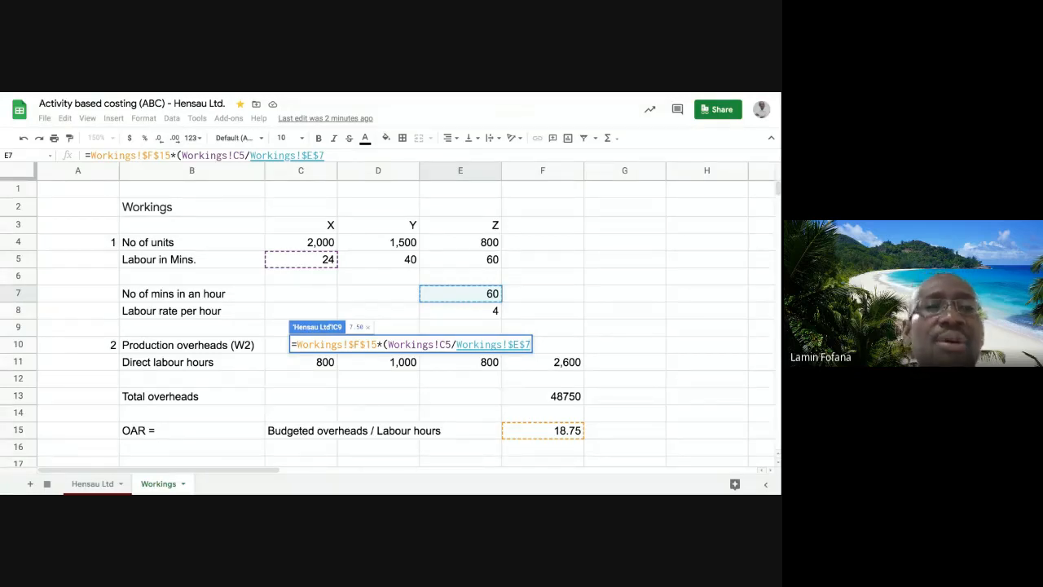
text())
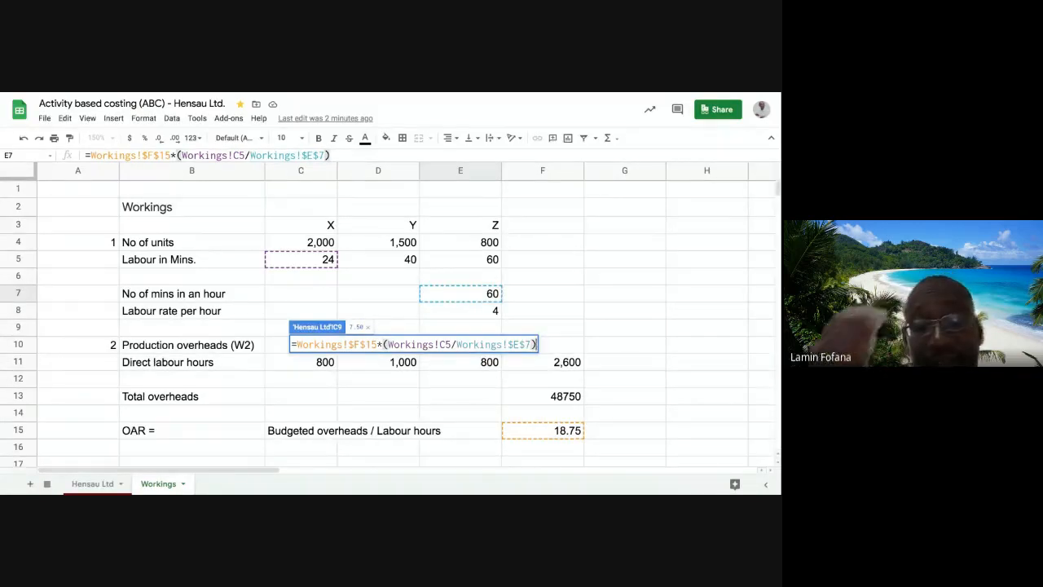
key(Return)
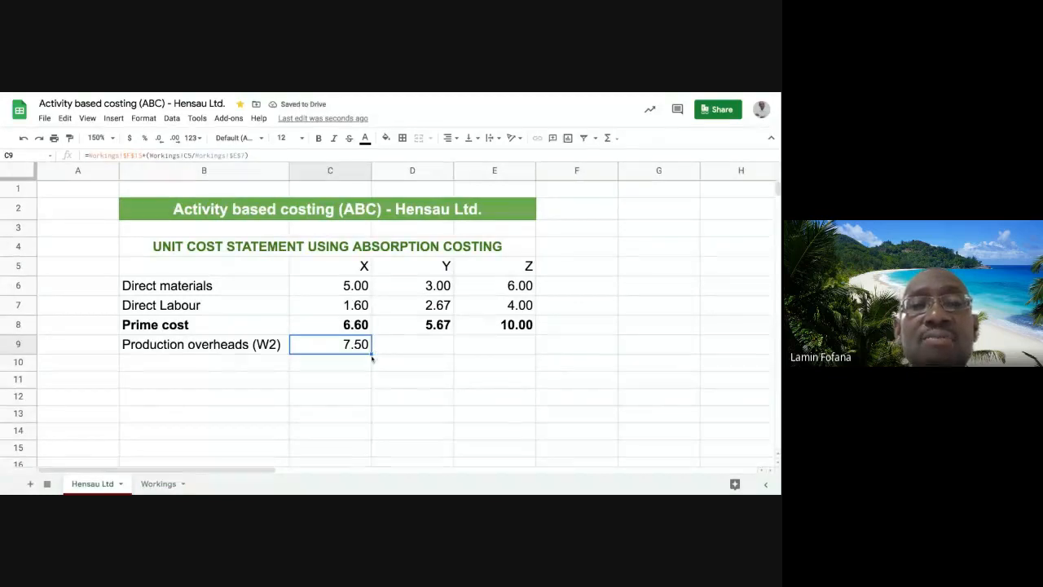
Fill the production overheads formula from C9 across D9:E9, and undo the fill after checking the cells
drag(371, 354, 497, 345)
drag(371, 354, 445, 361)
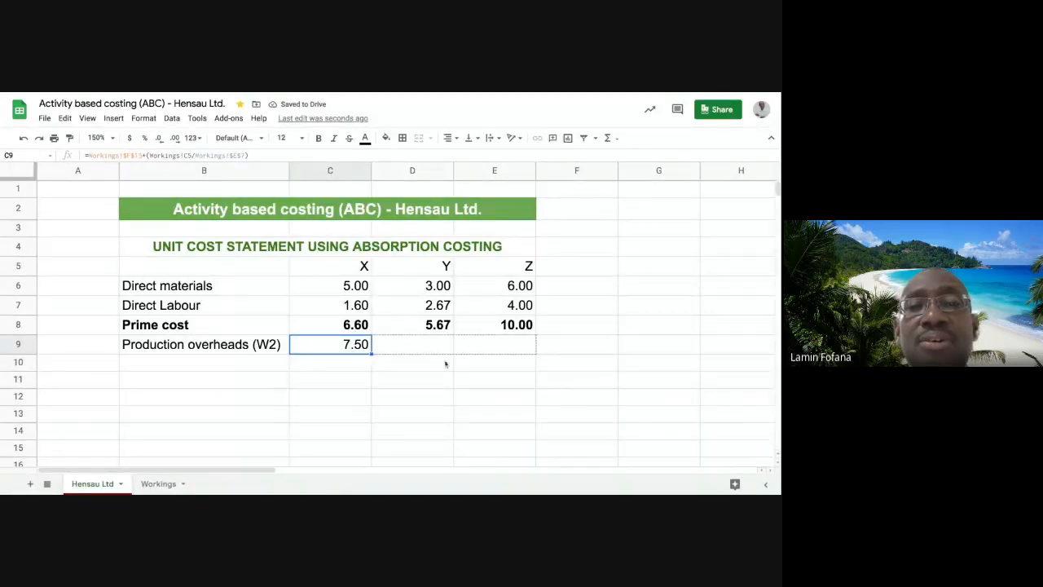
click(386, 382)
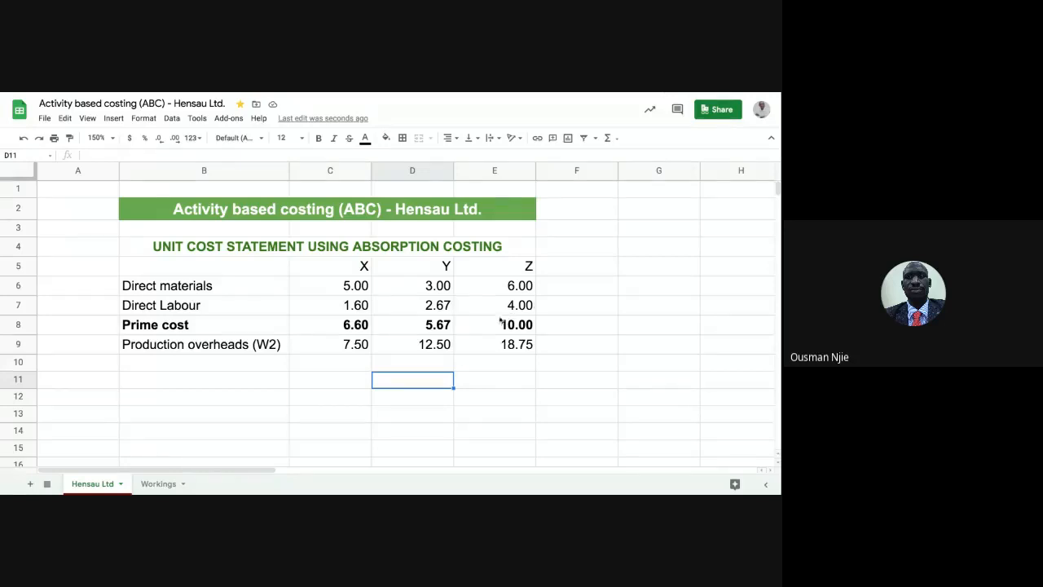
click(435, 346)
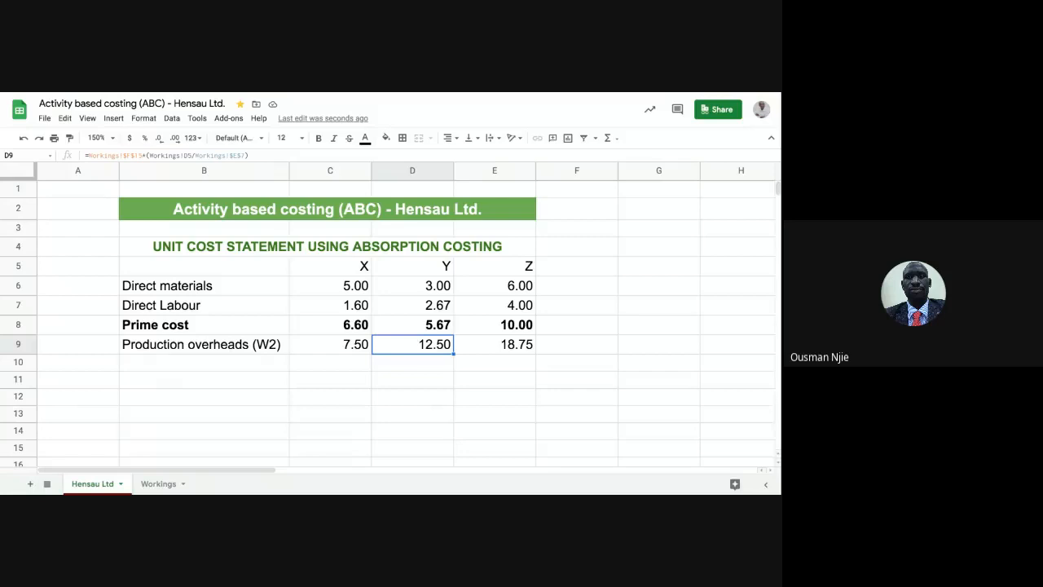
click(426, 364)
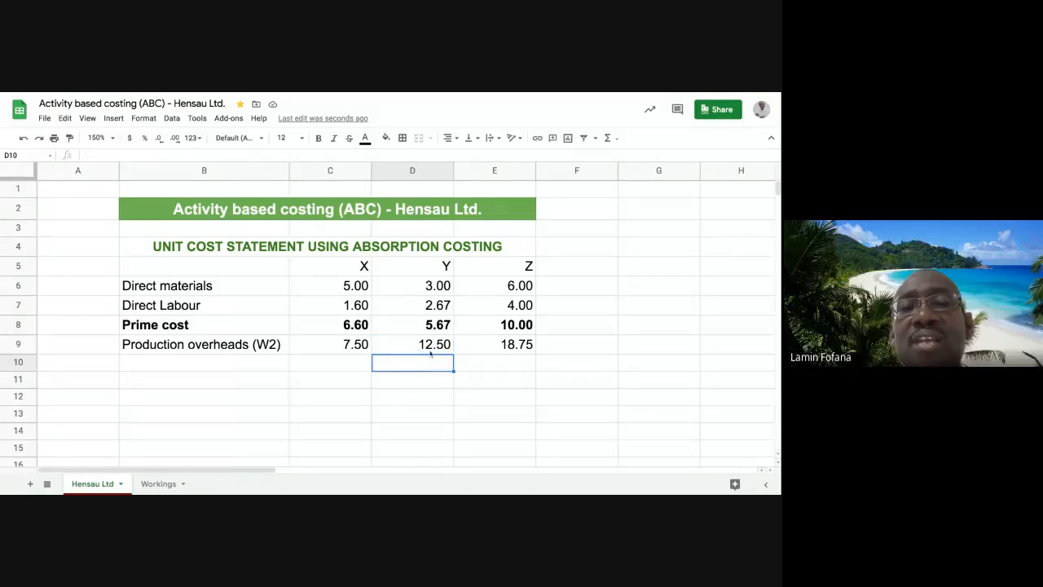
click(431, 348)
click(348, 346)
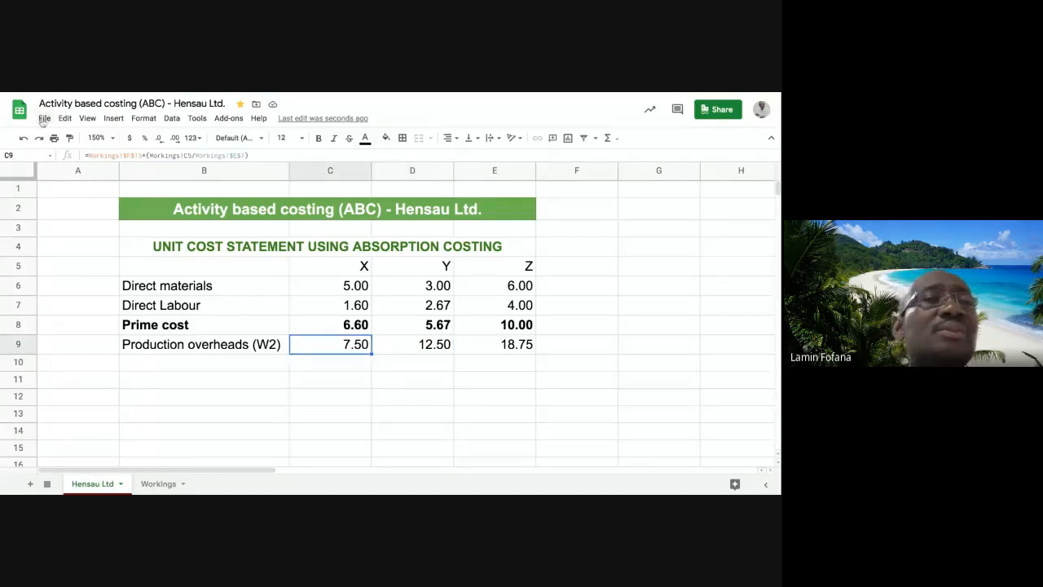
click(23, 138)
click(361, 377)
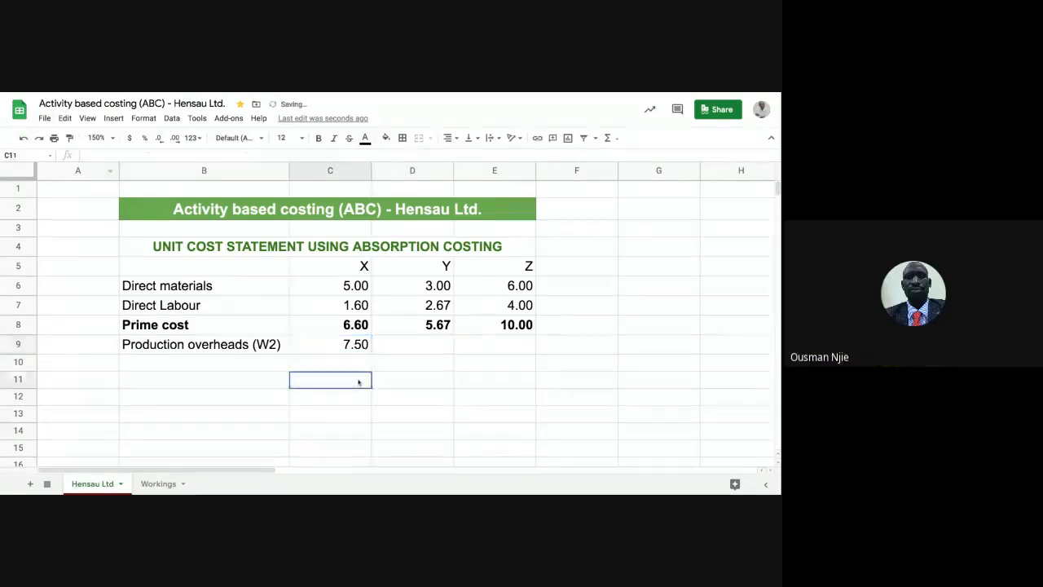
Copy the production overheads formula in C9 and paste it into D9:E9 for products Y and Z
click(346, 344)
right_click(347, 344)
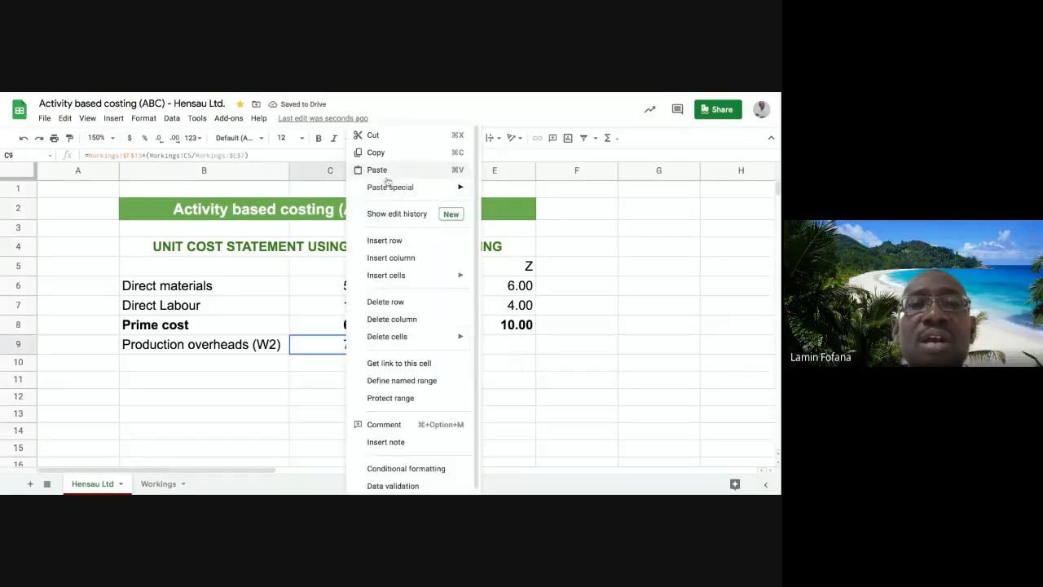
click(383, 153)
click(405, 345)
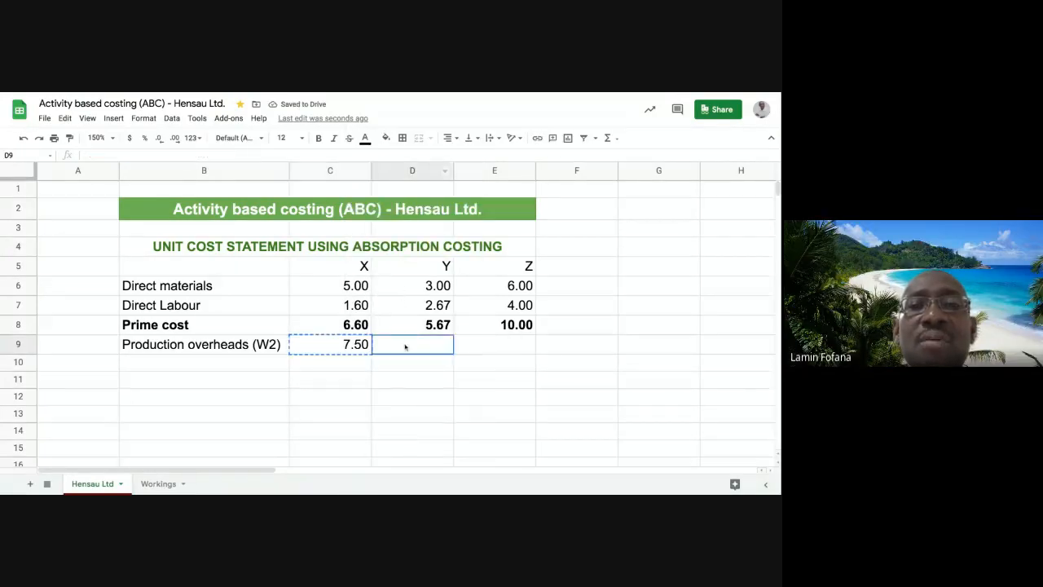
key(shift+Right)
right_click(441, 347)
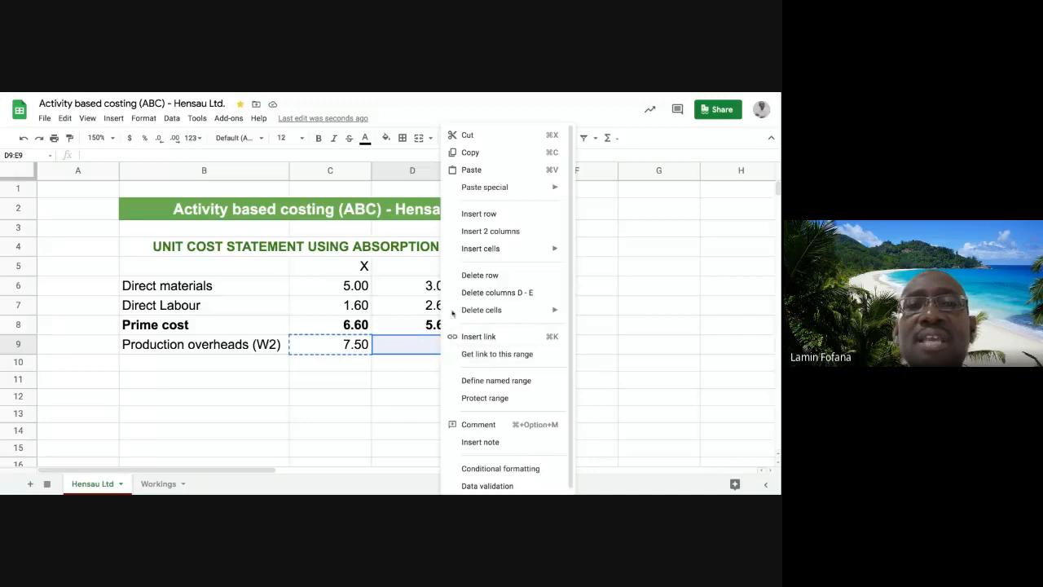
click(476, 170)
click(595, 293)
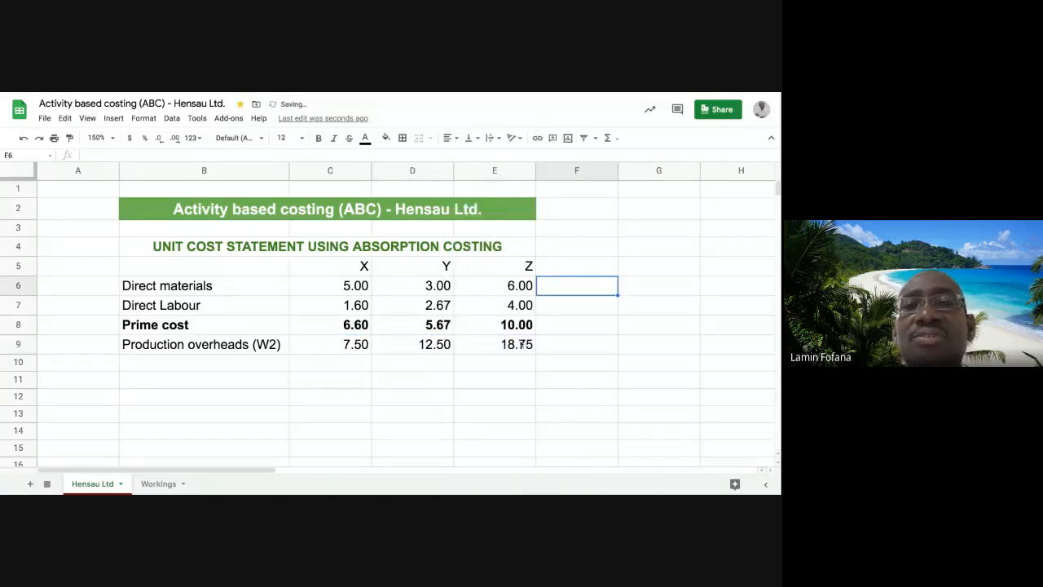
Inspect the production overheads formulas in E9, C9 and D9 and compare them with the figures on the Workings sheet
click(522, 343)
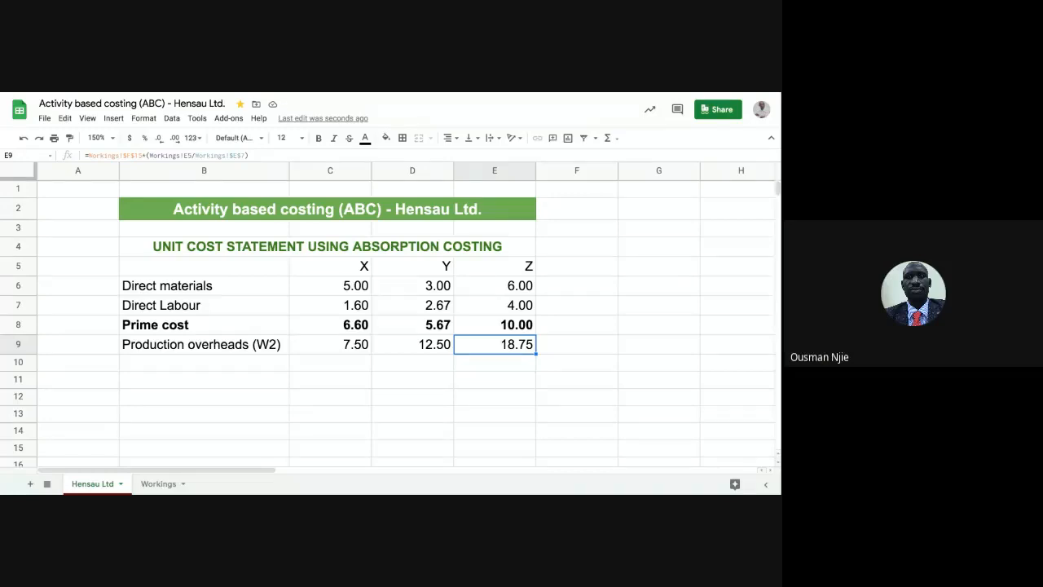
click(340, 349)
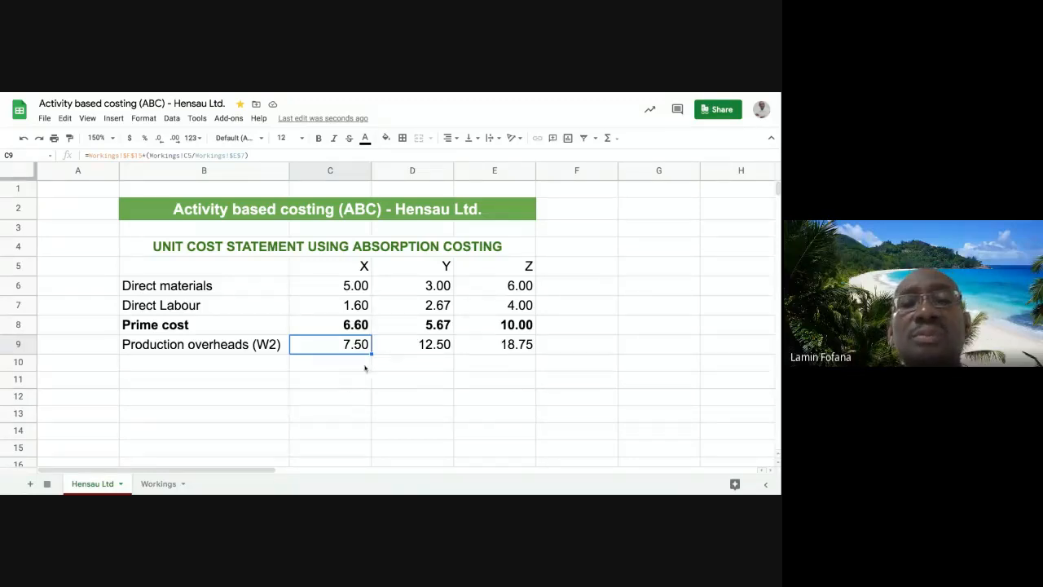
click(400, 346)
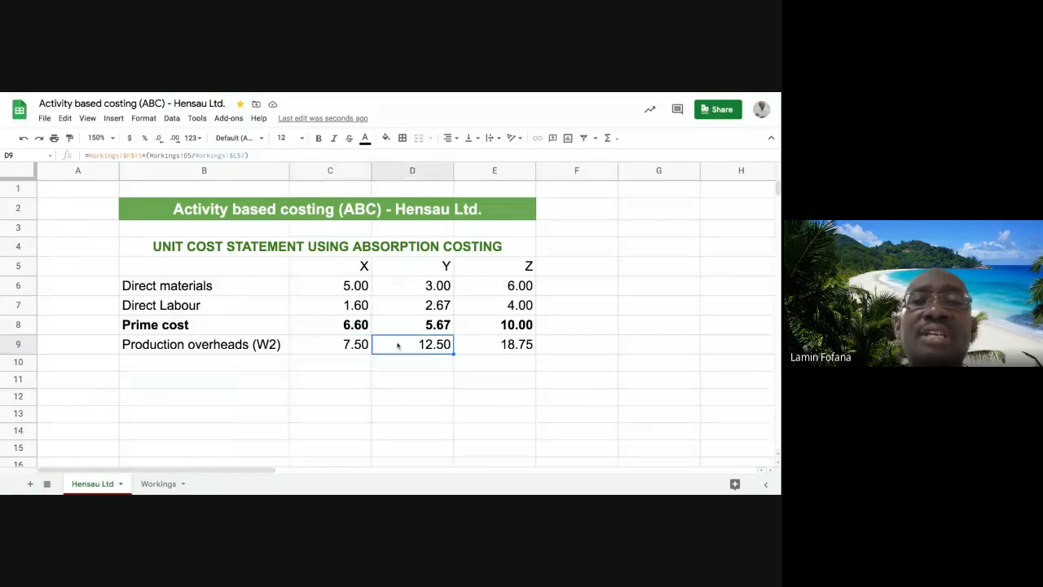
click(349, 347)
click(172, 482)
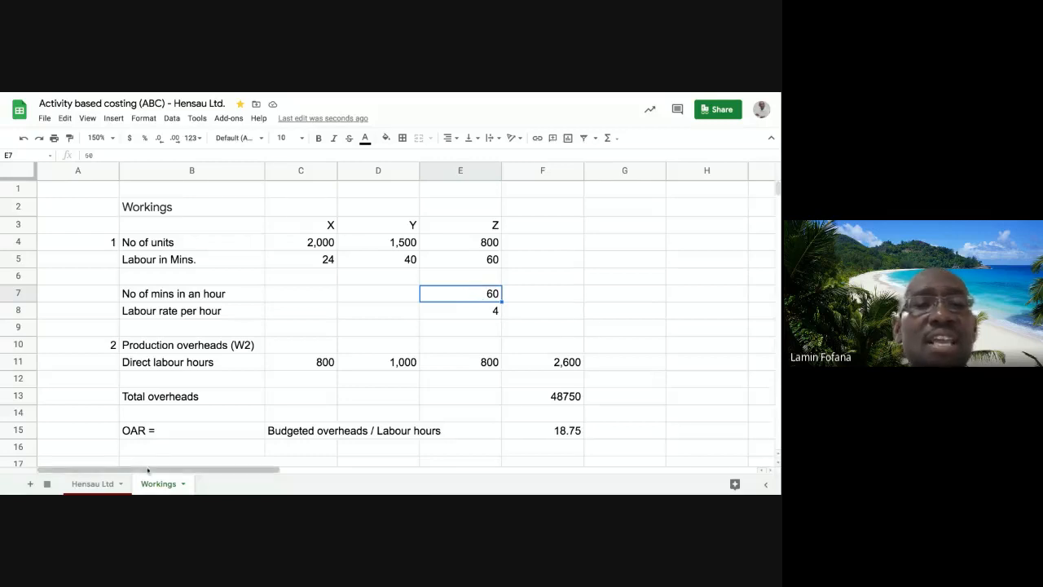
click(92, 484)
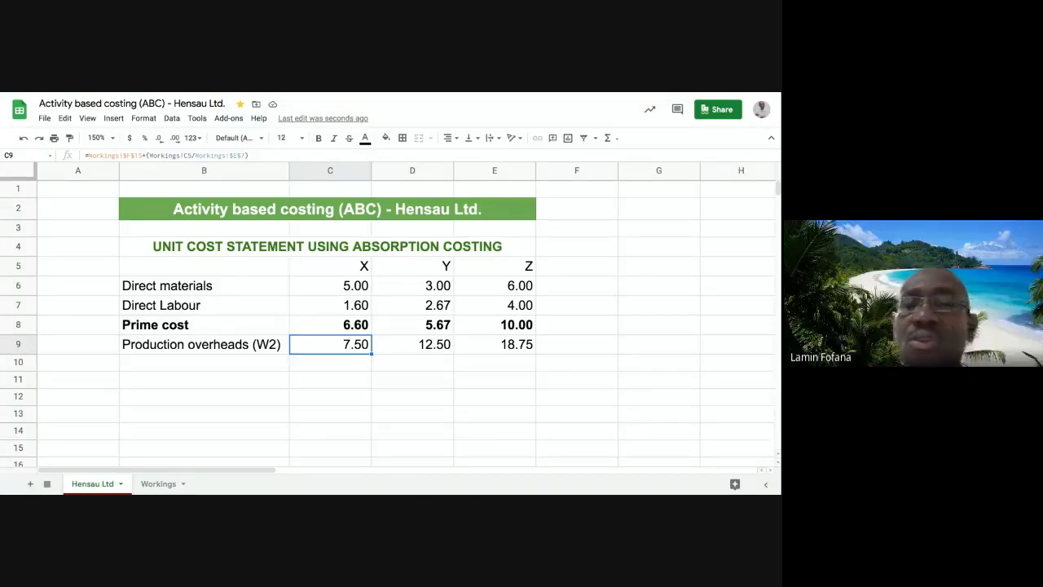
Enter the row label TOTAL COST PER UNIT in B11 of the unit cost statement
click(170, 377)
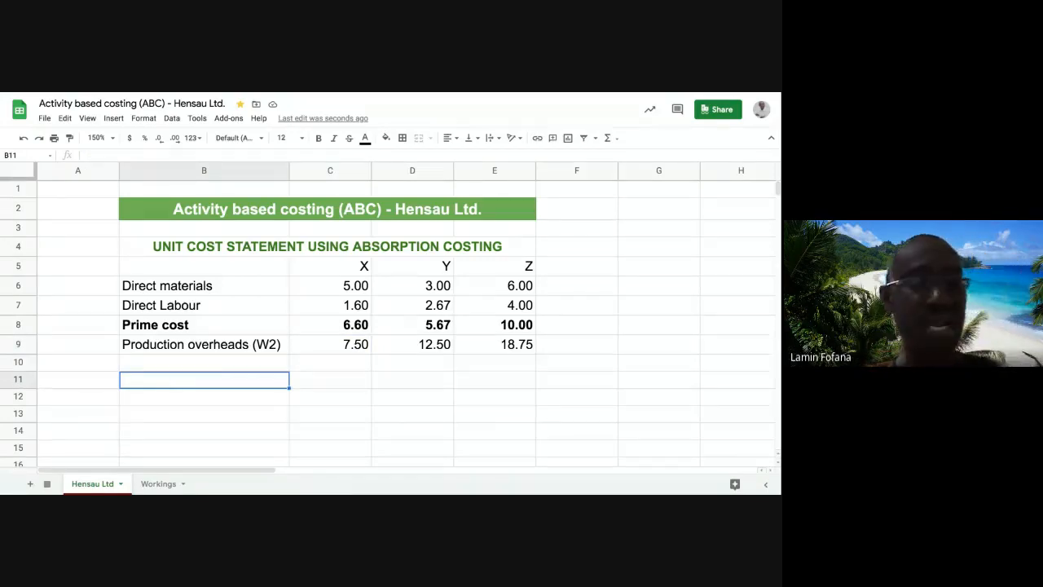
text(TOT)
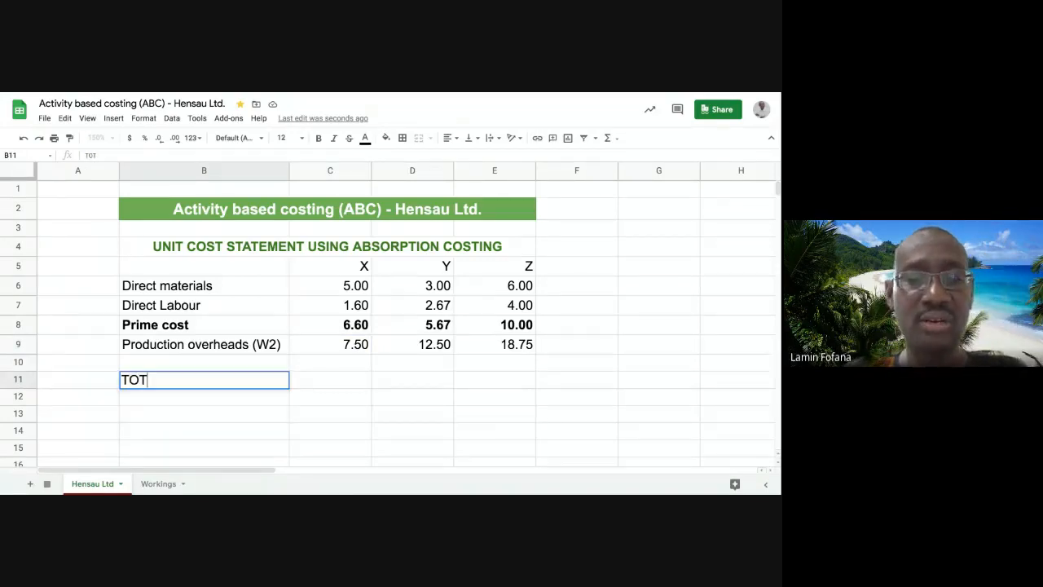
text(AL CO)
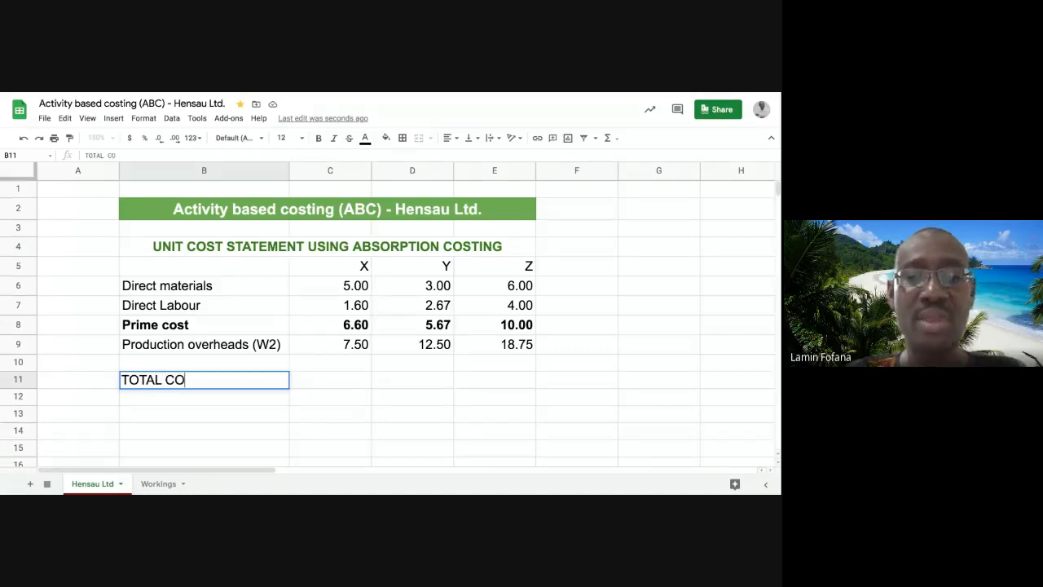
text(ST )
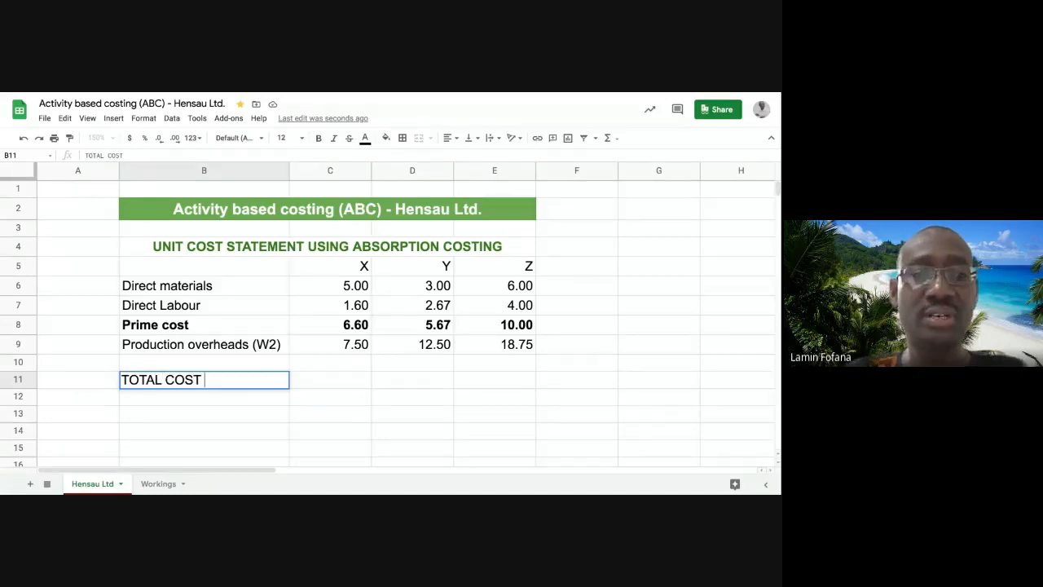
text(PER U)
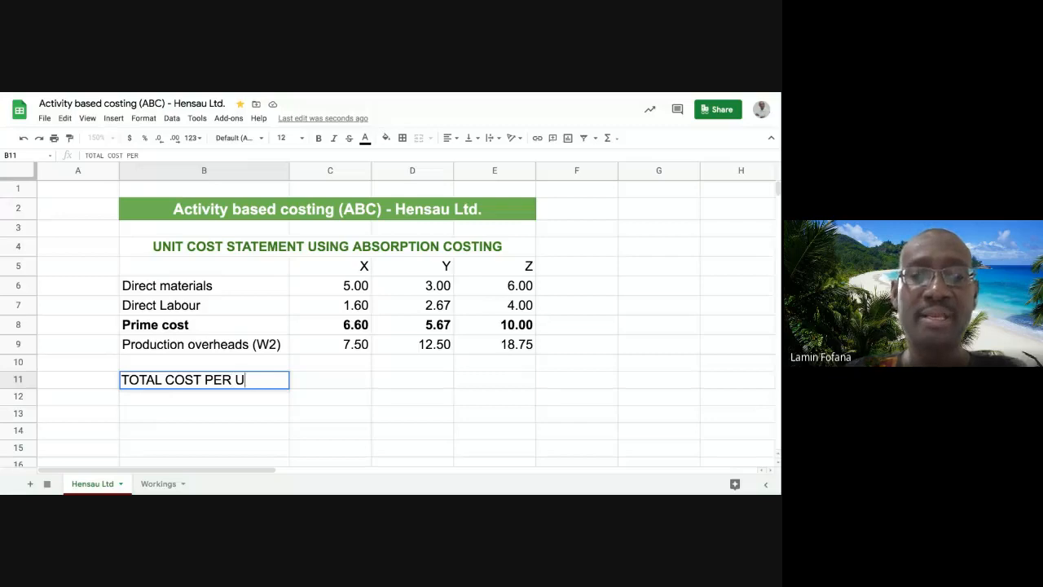
text(NIT)
key(Return)
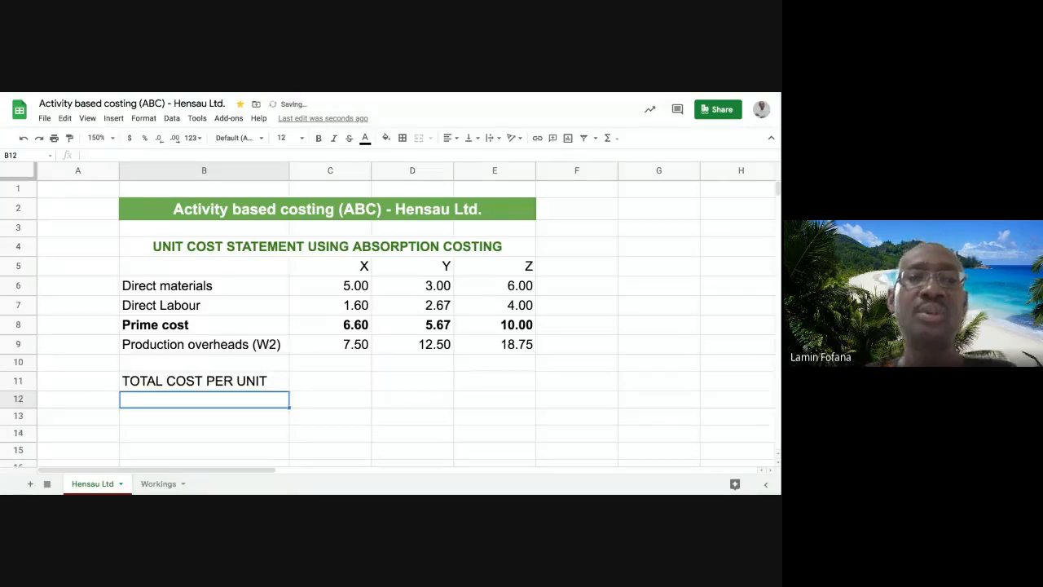
Calculate product X's total cost per unit in C11 with =SUM(C8:C9) and fill the formula across D11:E11 for products Y and Z
click(344, 383)
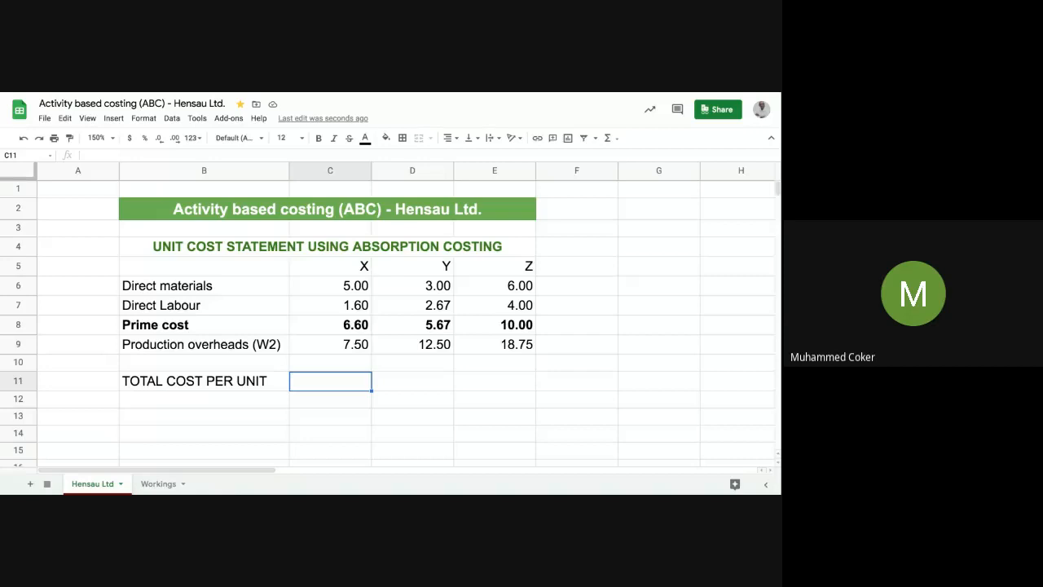
text(=SUM()
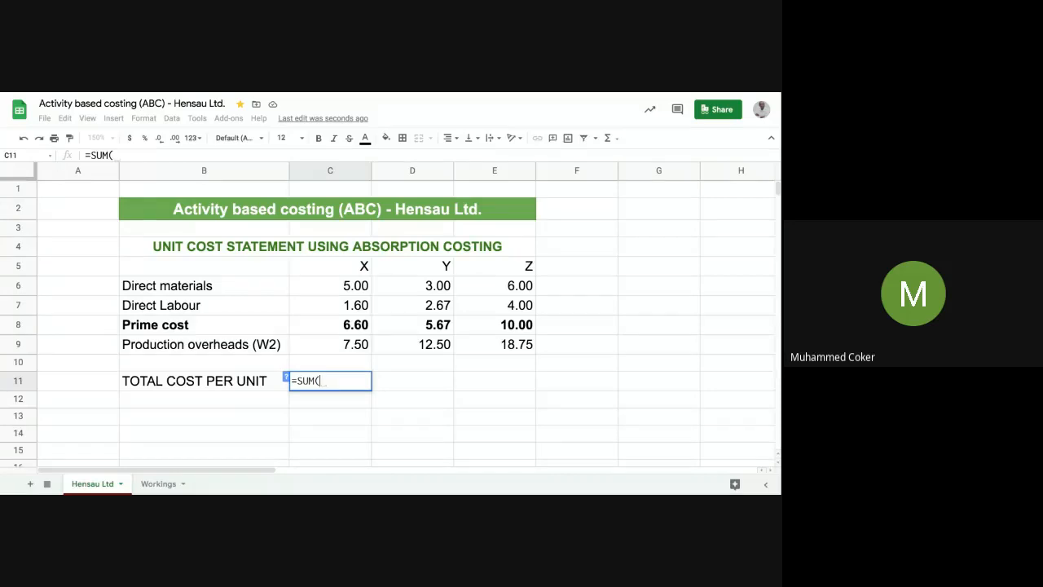
click(342, 329)
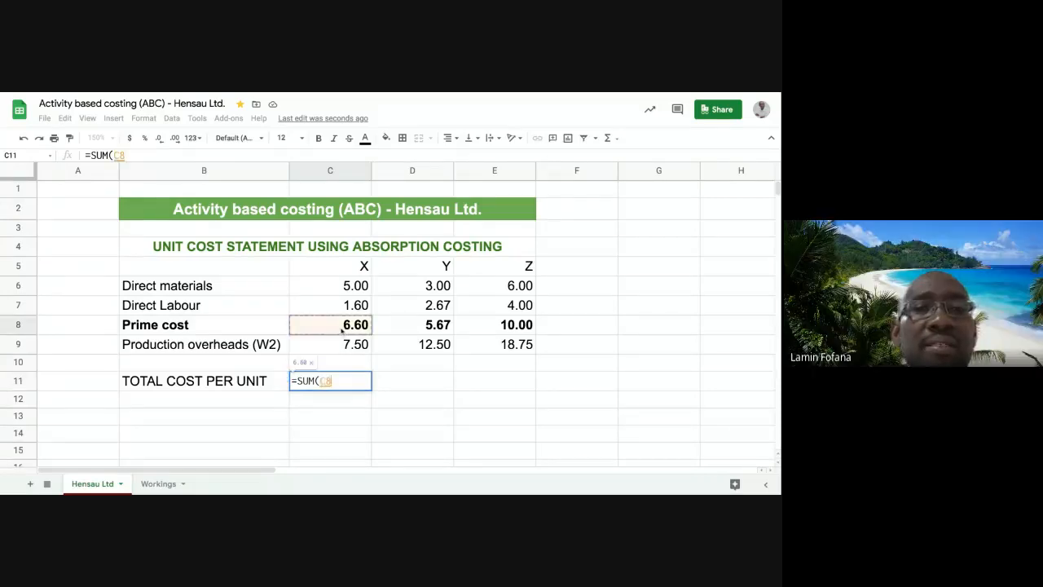
key(shift+Down)
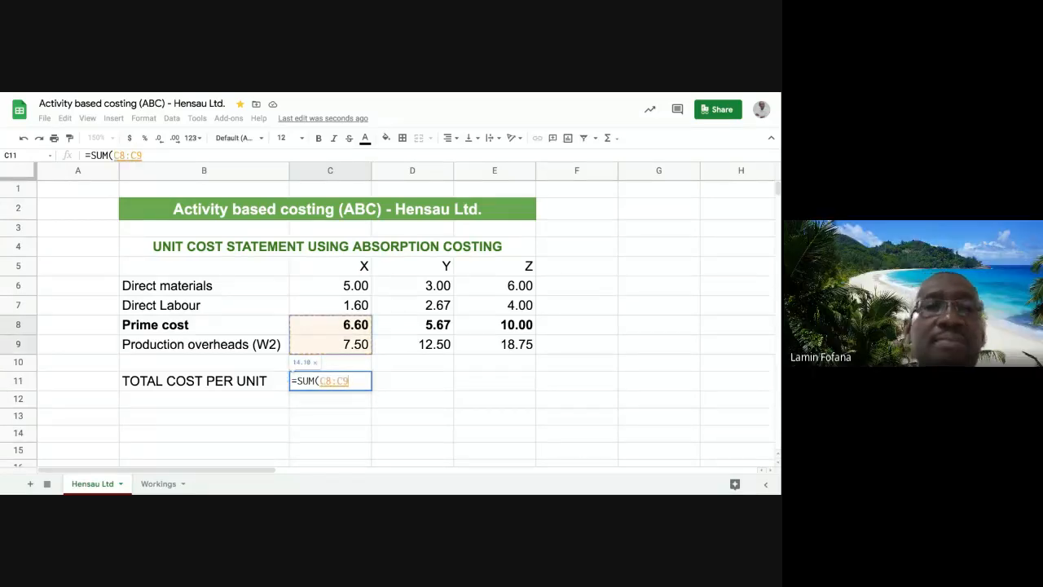
text())
key(Return)
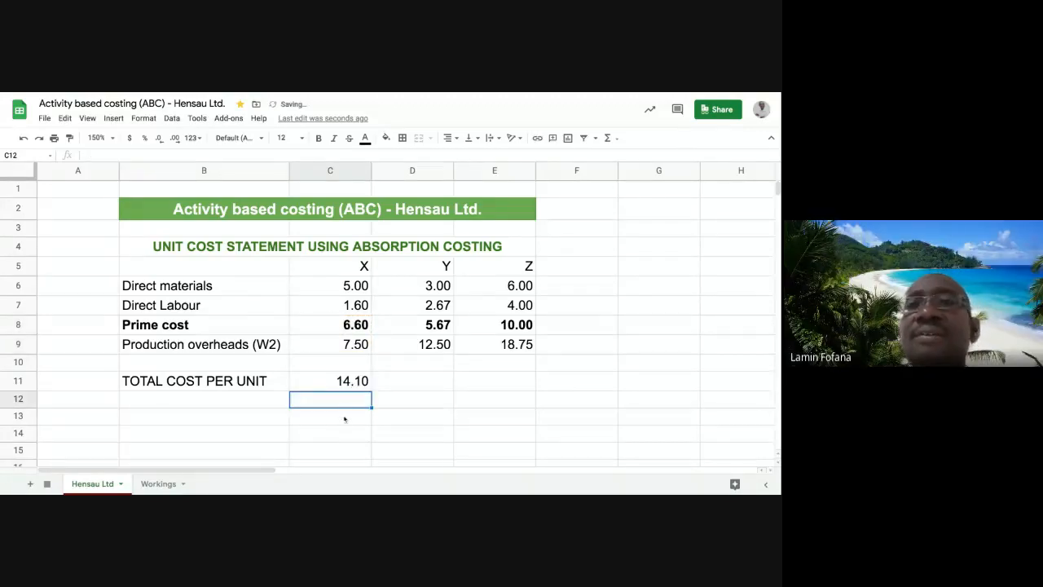
click(338, 386)
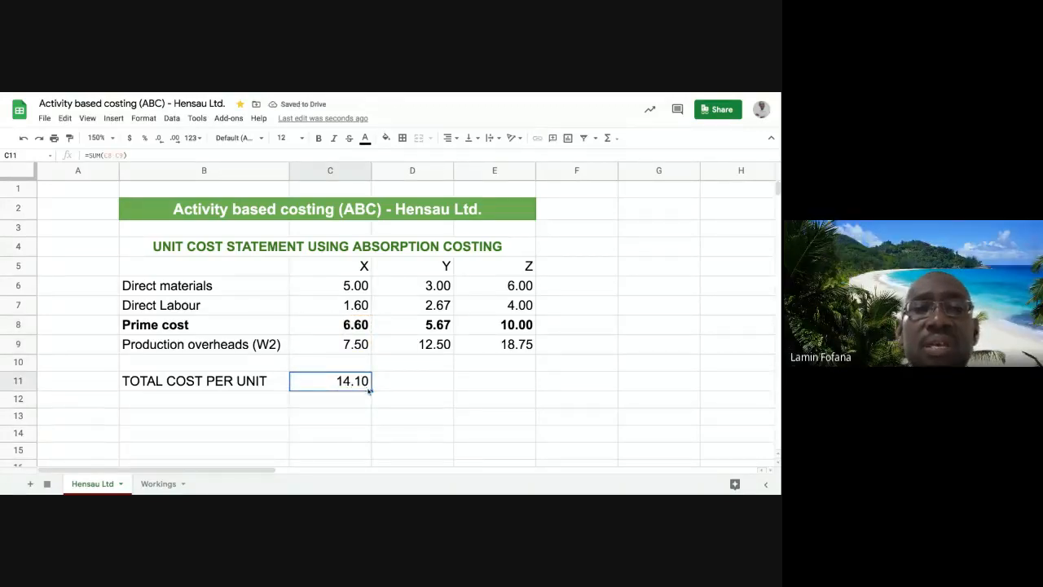
drag(371, 391, 522, 390)
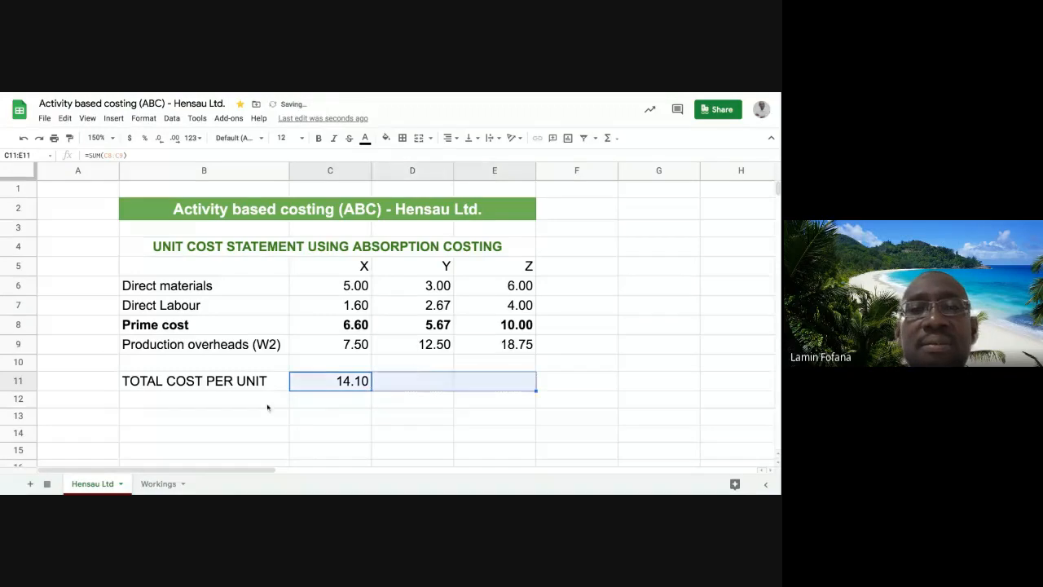
Format the whole total cost per unit row 11 as bold with font size 14
click(25, 382)
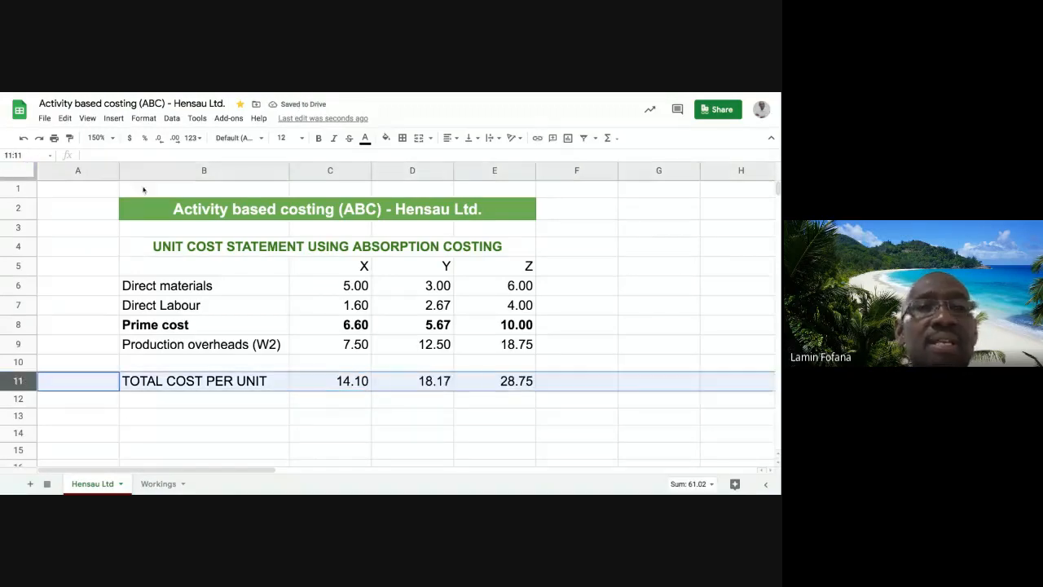
click(317, 139)
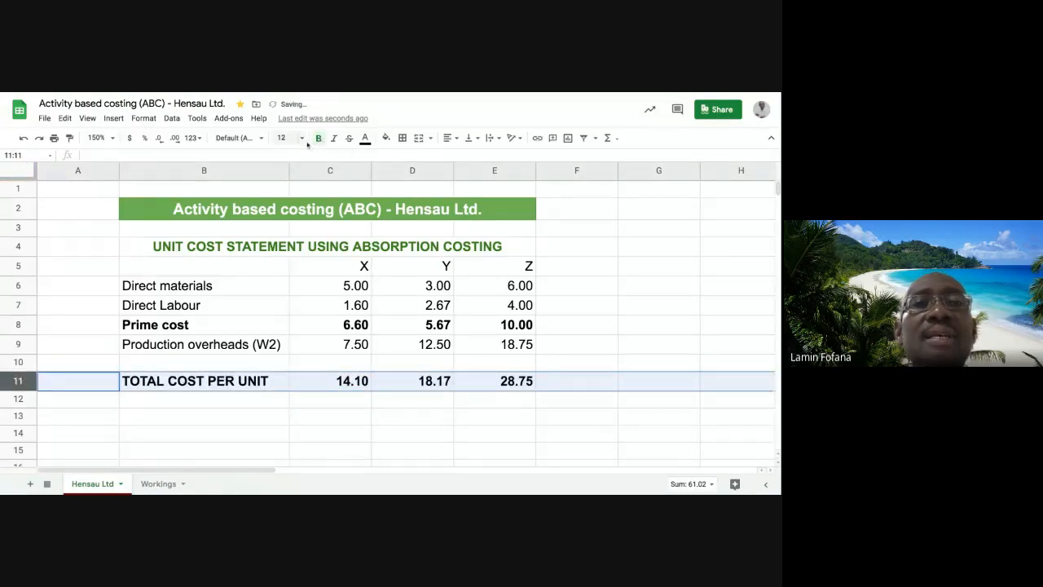
click(301, 138)
click(285, 279)
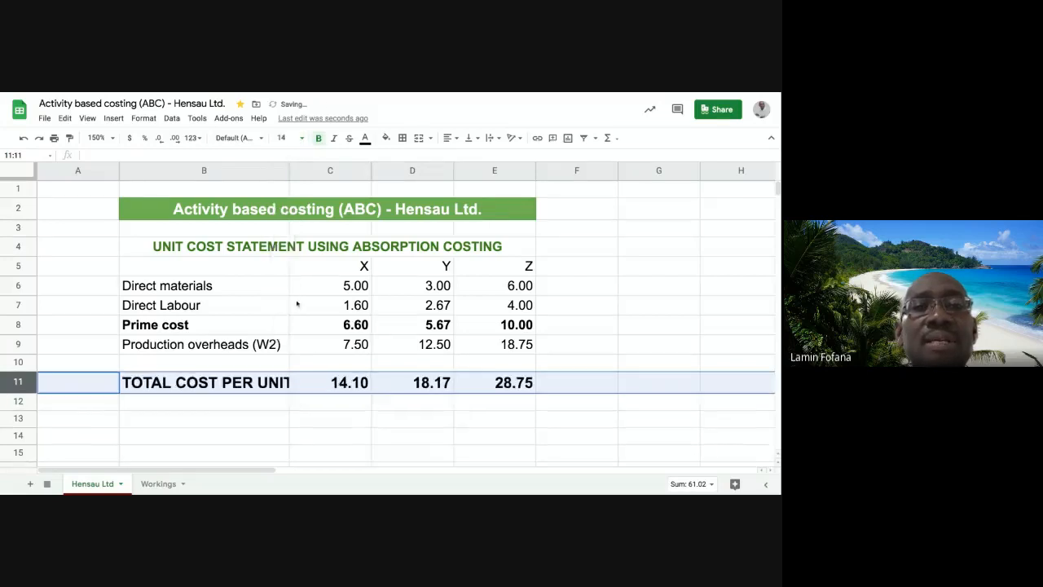
click(352, 412)
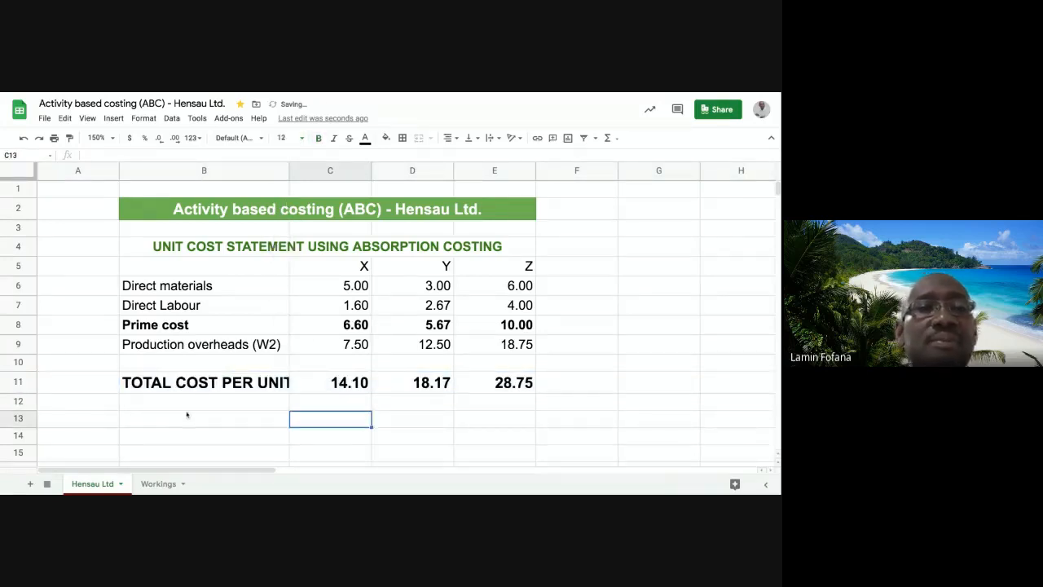
Wrap the TOTAL COST PER UNIT label in B11 so it fits within its column
click(210, 384)
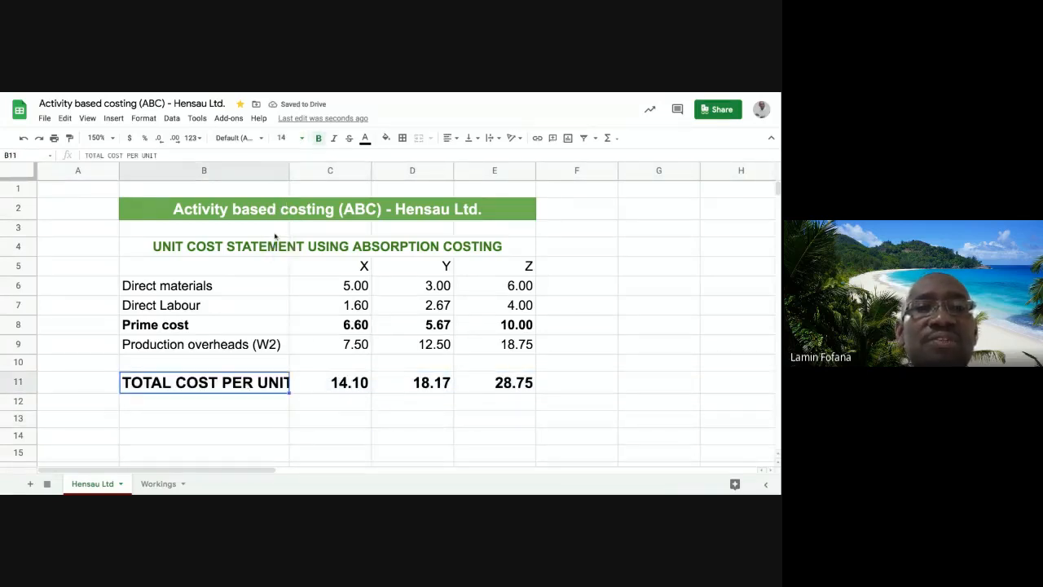
click(226, 418)
click(230, 386)
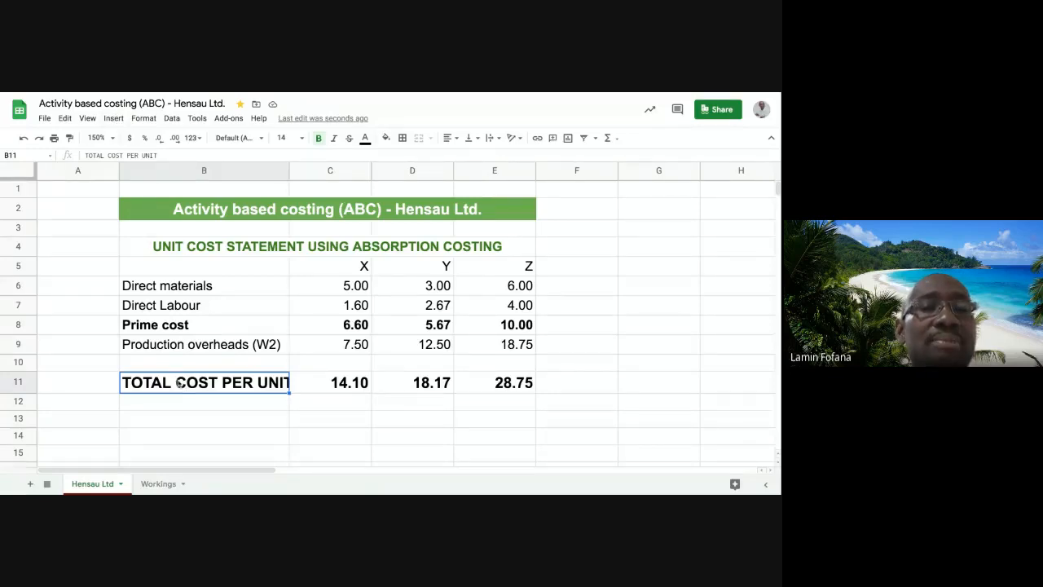
click(147, 119)
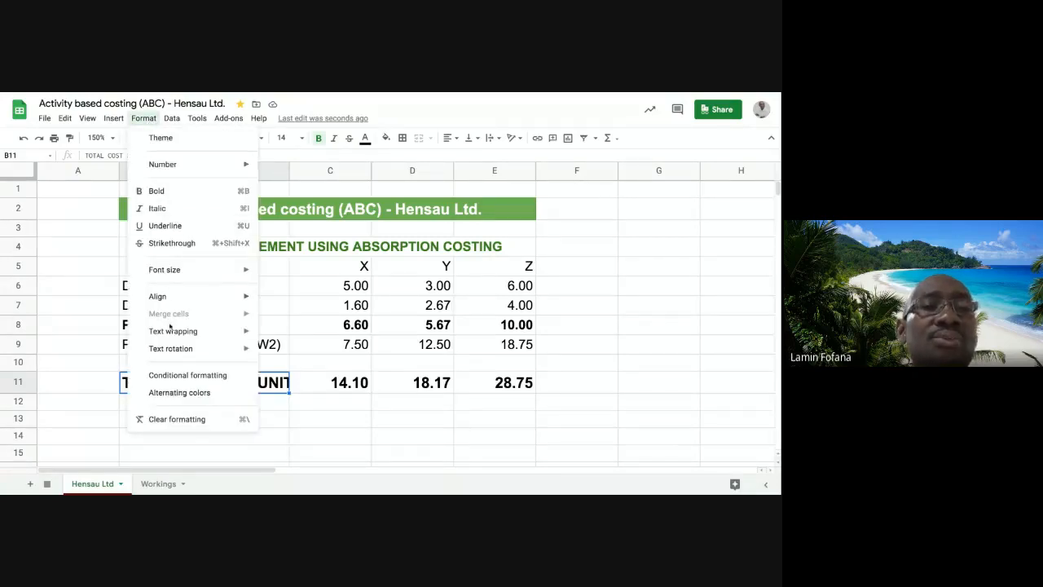
mouse_move(175, 338)
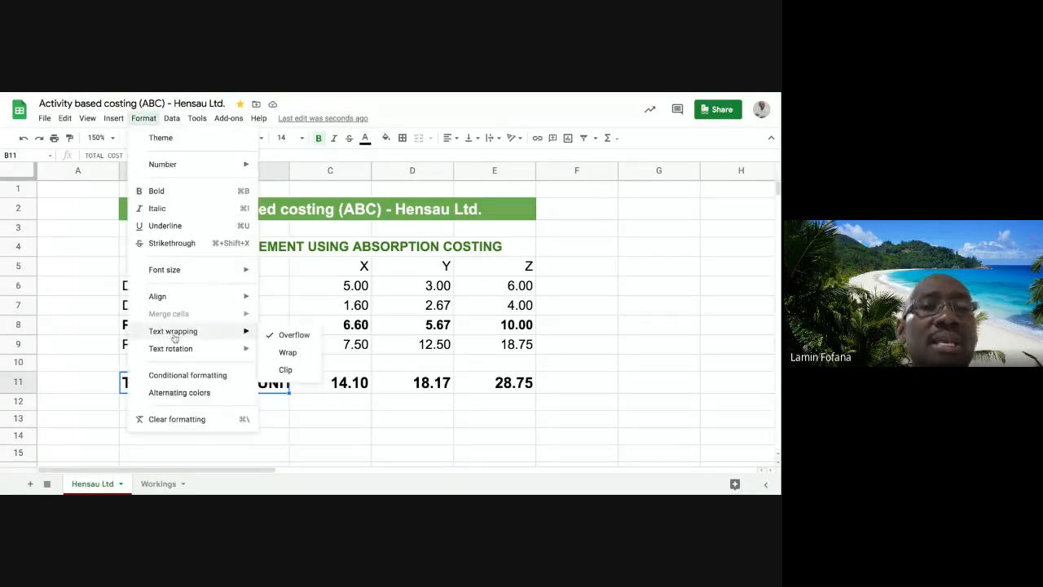
click(287, 352)
click(233, 422)
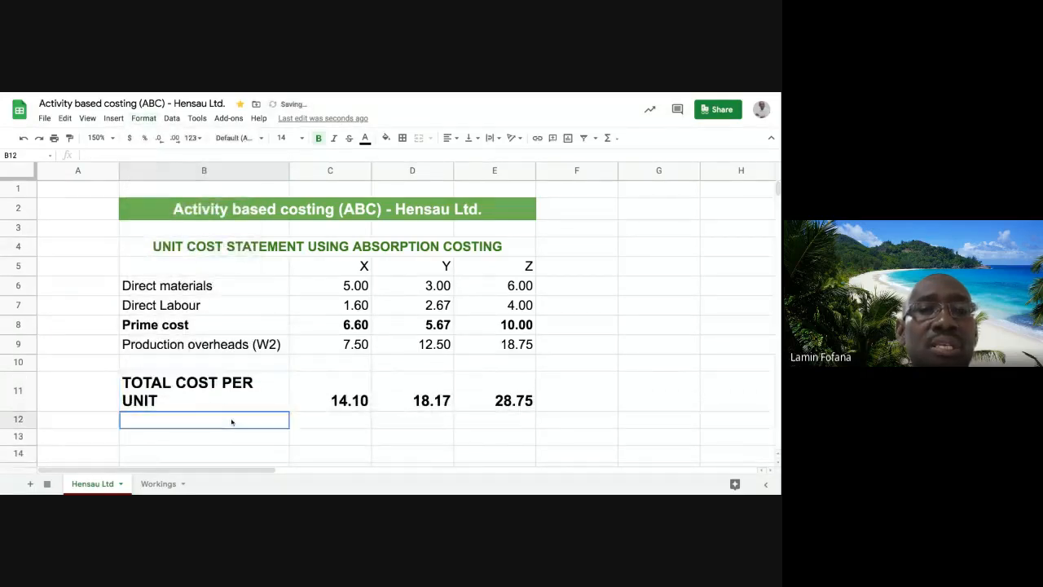
click(259, 403)
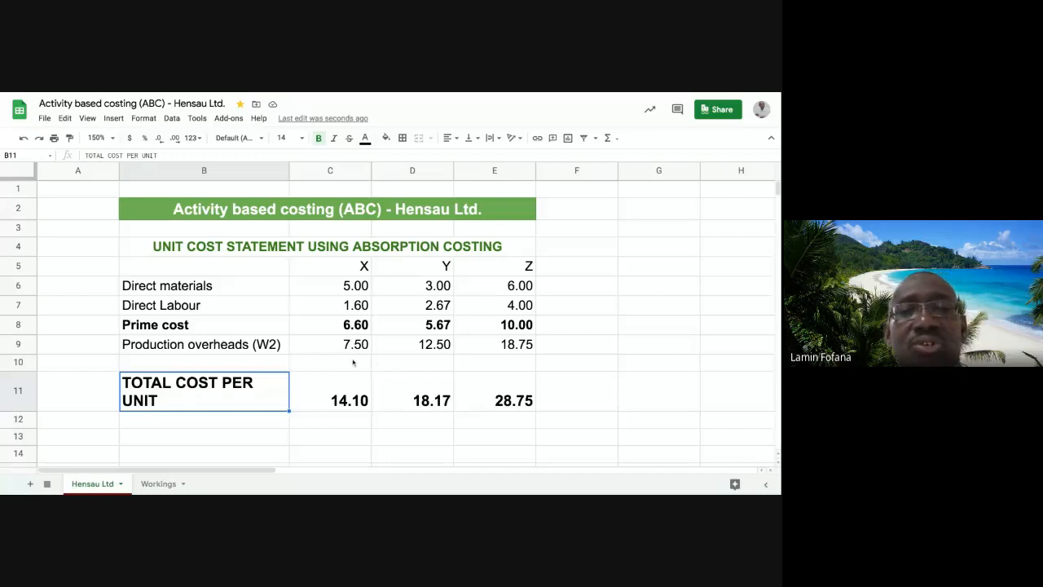
Review the labour, overhead and OAR workings on the Workings sheet and return to the Hensau Ltd sheet
click(158, 484)
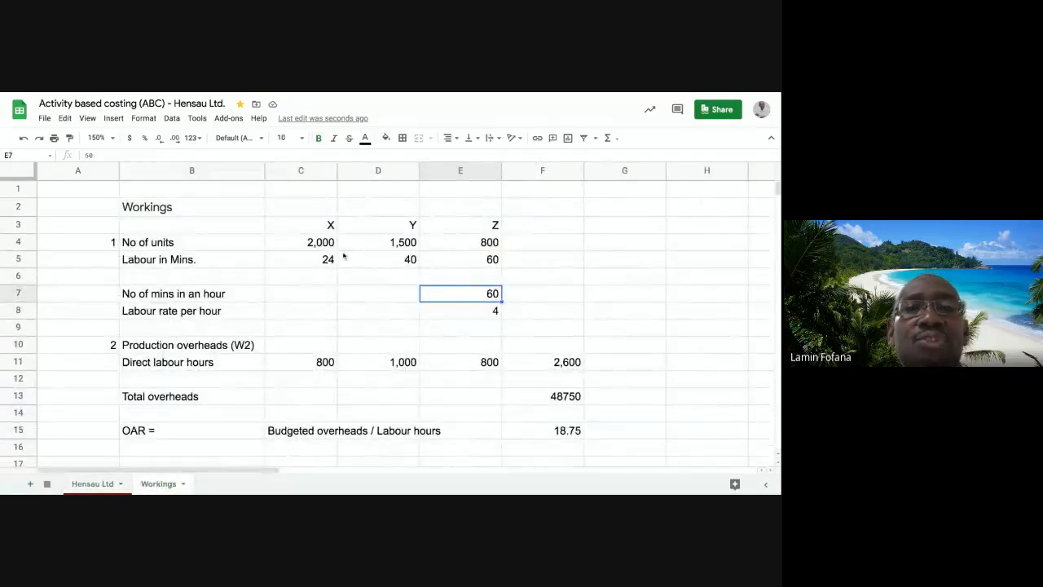
scroll(355, 261, down, 3)
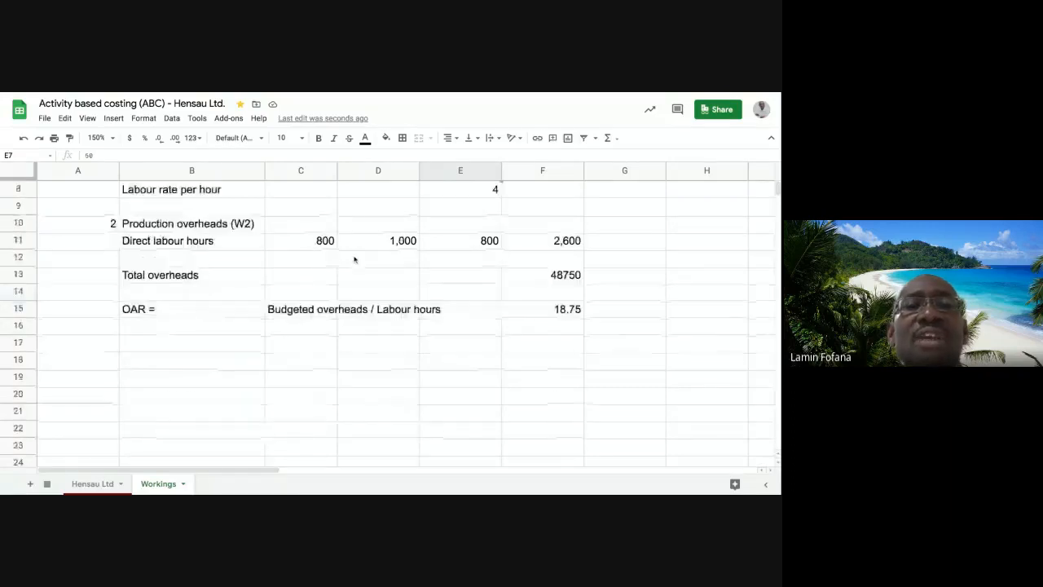
scroll(354, 260, up, 3)
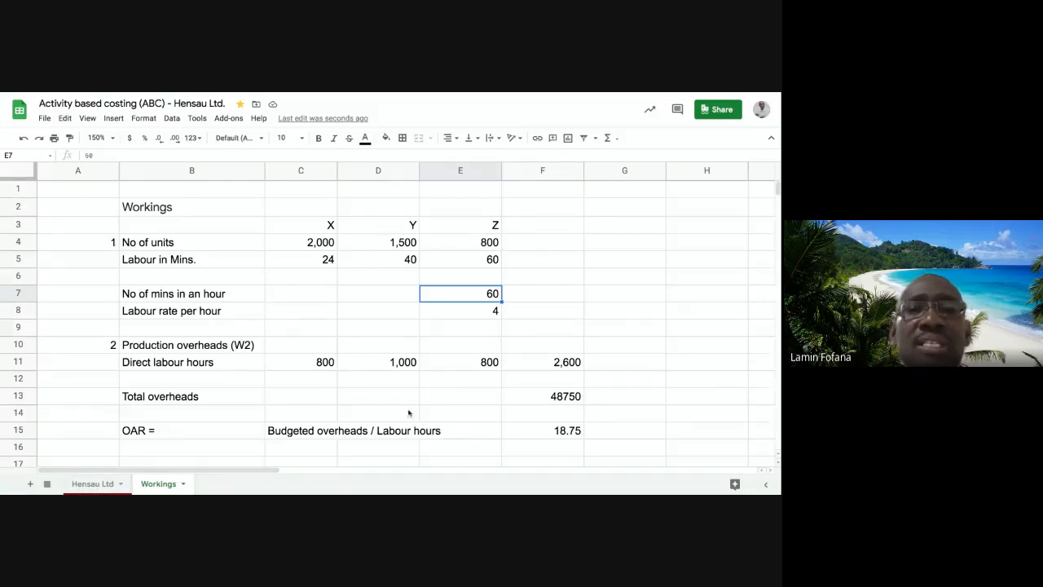
click(93, 484)
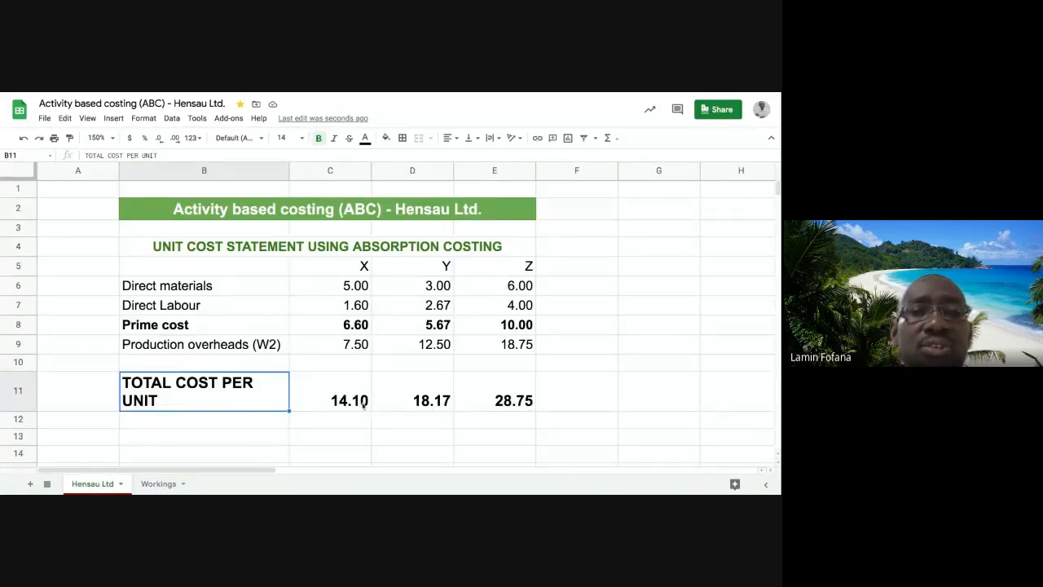
Examine the total cost per unit of products X, Y and Z in C11:E11 and compare them with product Y's cost components
click(367, 427)
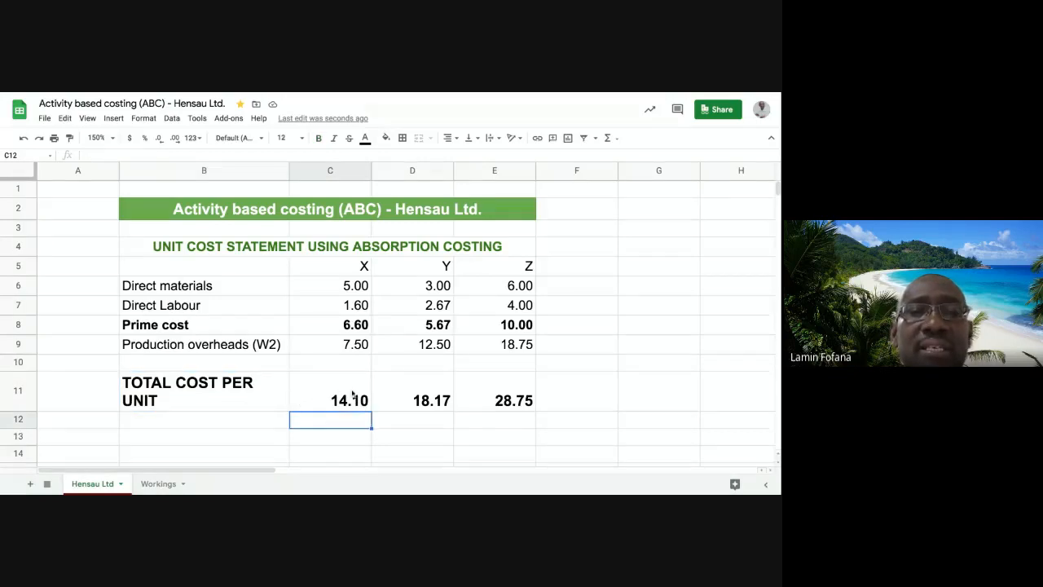
click(353, 394)
click(407, 401)
click(473, 398)
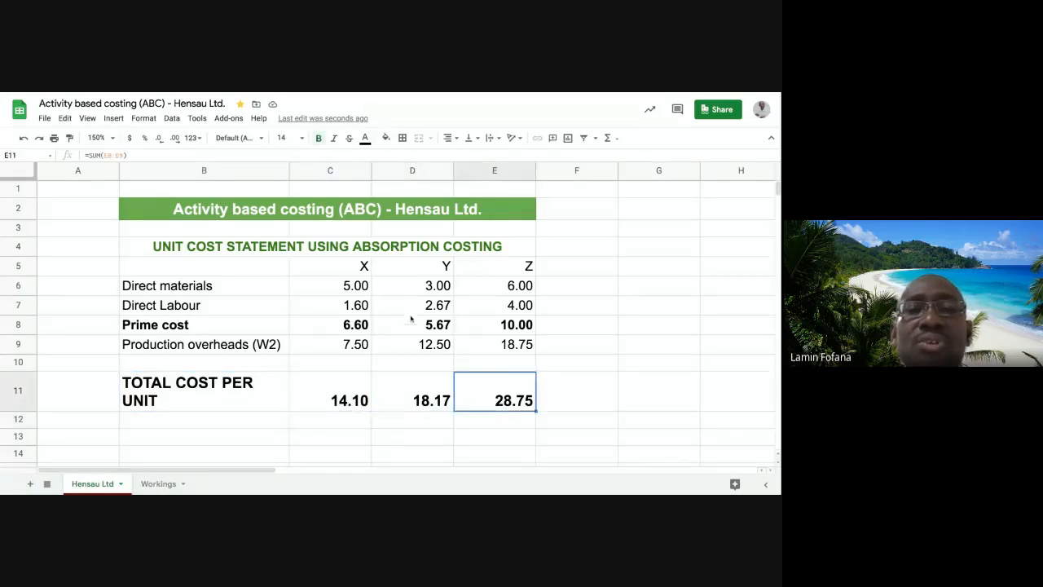
click(413, 292)
click(413, 331)
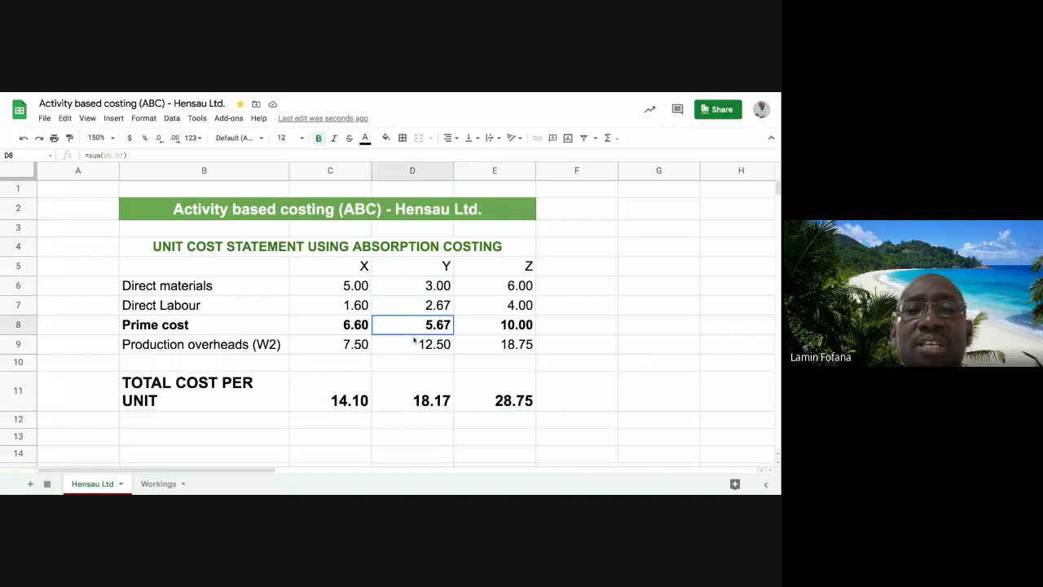
click(348, 401)
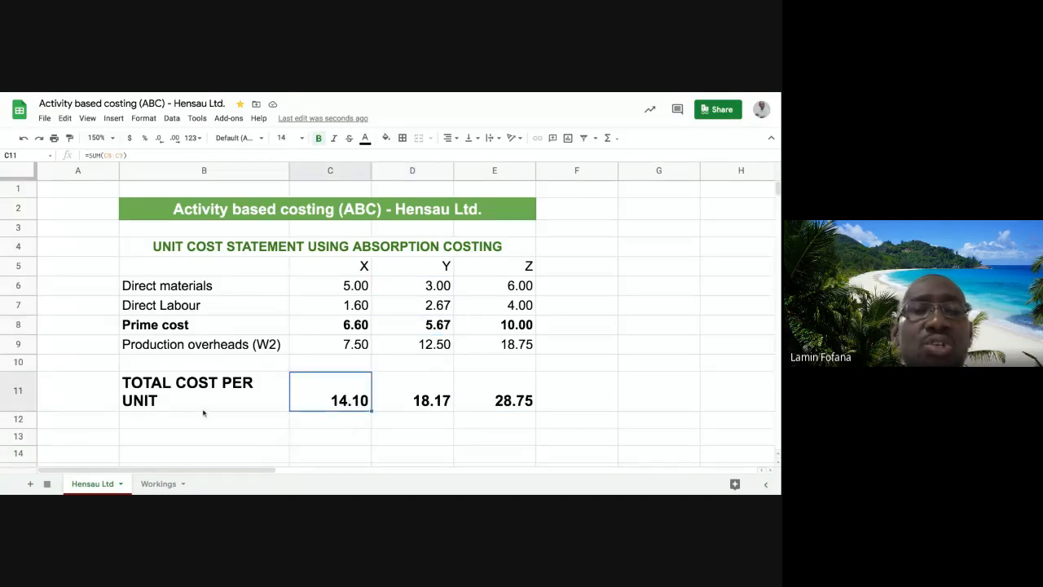
click(332, 429)
click(343, 397)
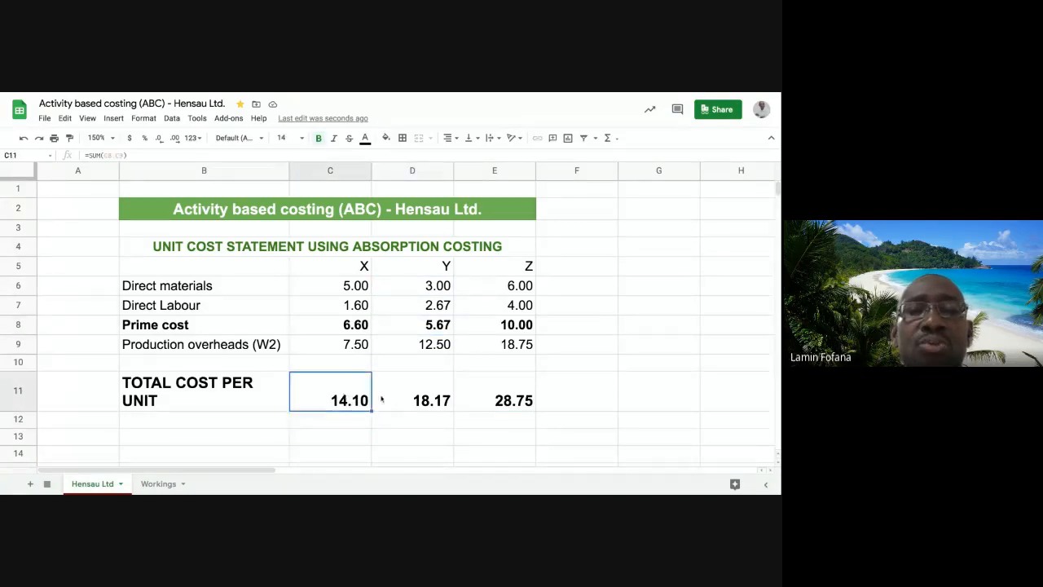
click(407, 398)
click(501, 392)
click(364, 399)
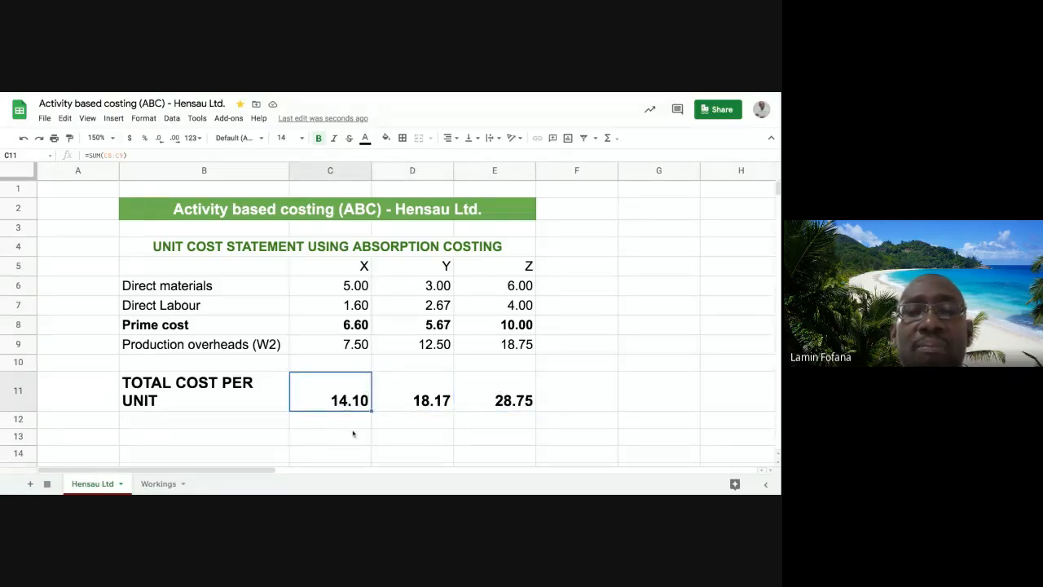
click(354, 434)
click(349, 404)
click(413, 400)
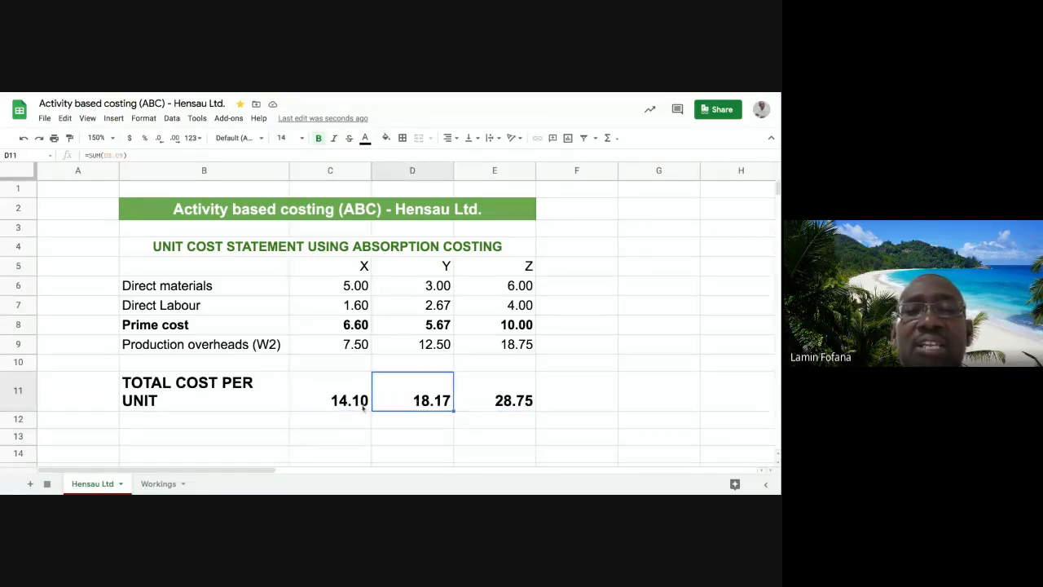
click(348, 401)
click(413, 407)
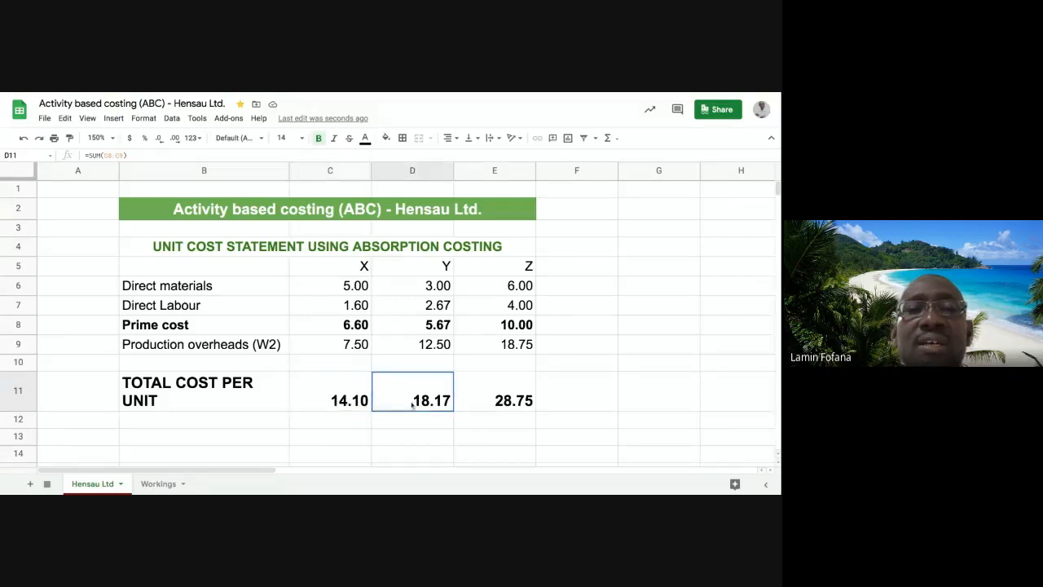
Copy the total cost per unit row B11:E11 and paste its values only into row 13 starting at B13
click(479, 400)
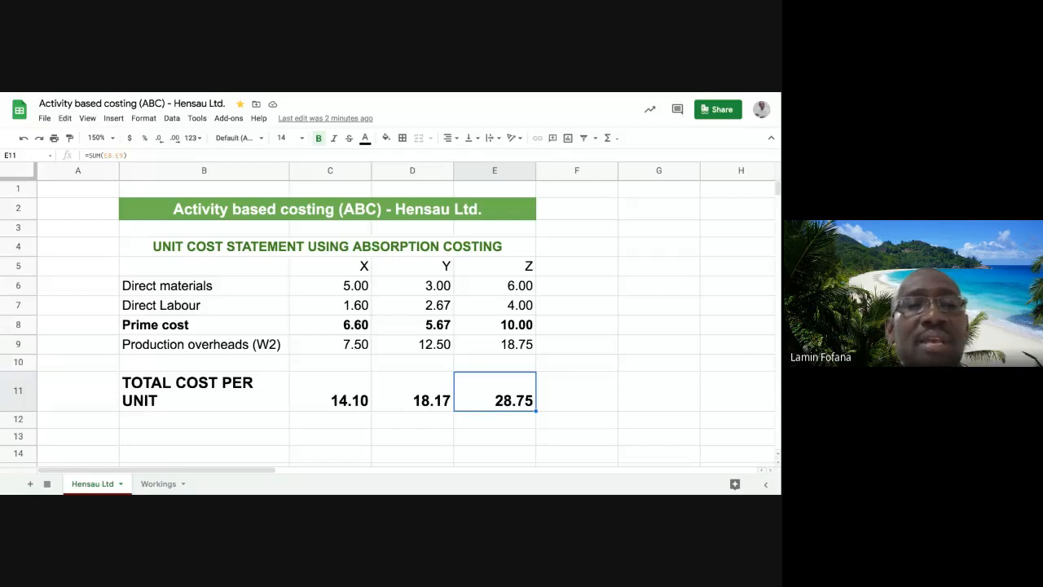
click(195, 390)
key(shift+Right)
key(shift+Right)
key(shift+Right)
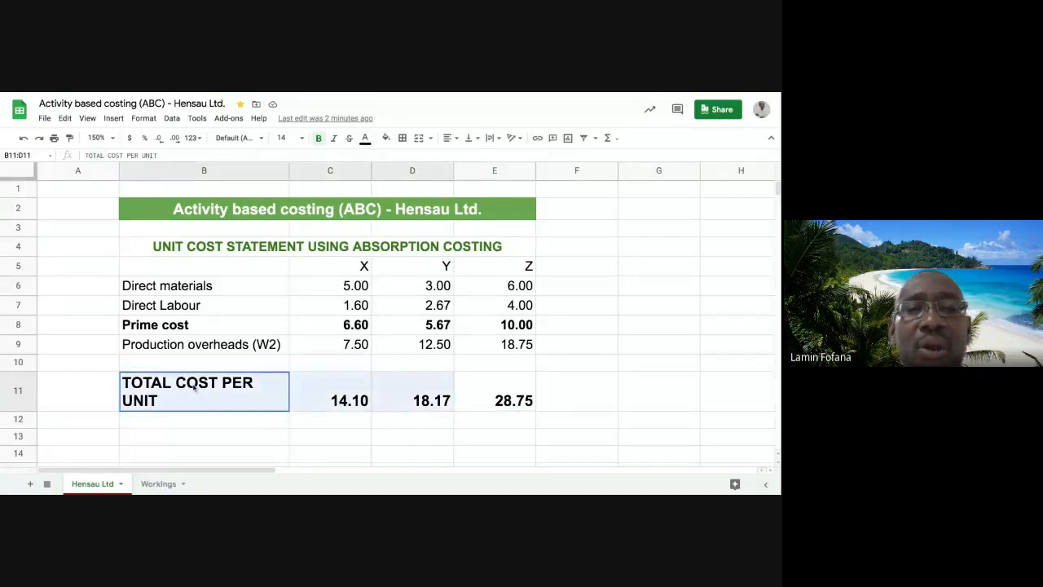
right_click(268, 392)
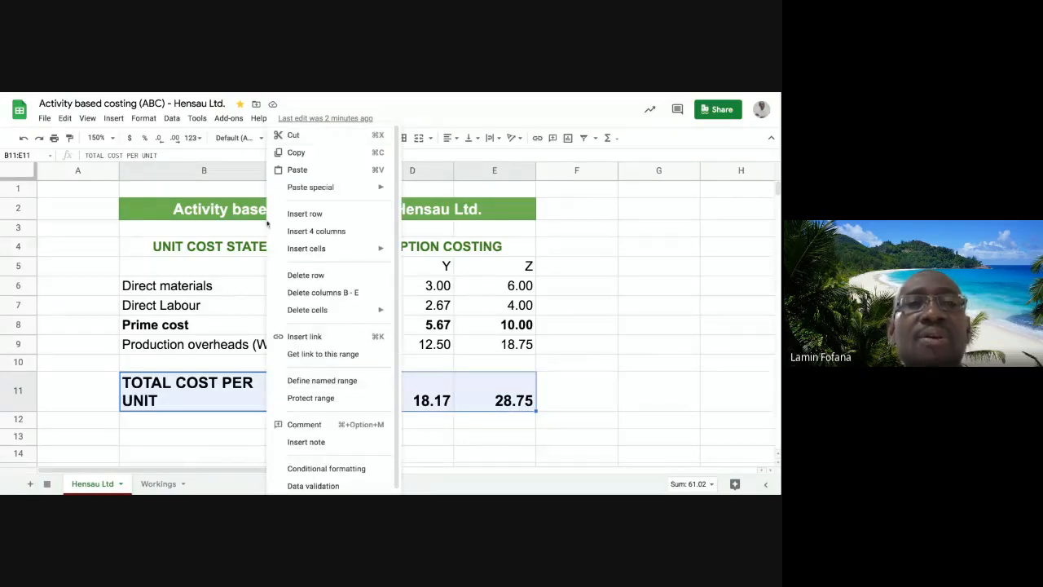
click(293, 153)
click(213, 438)
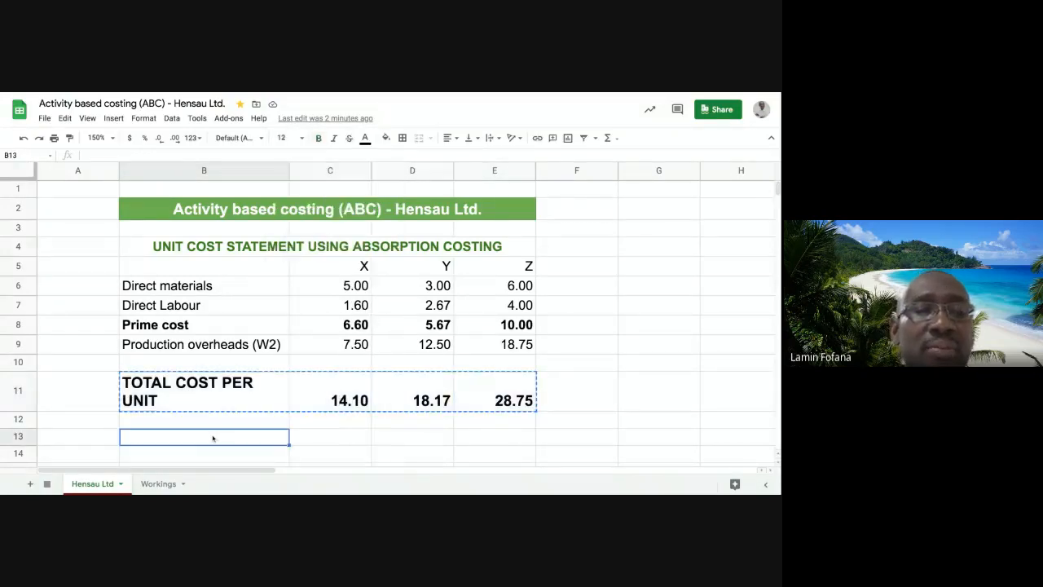
right_click(212, 437)
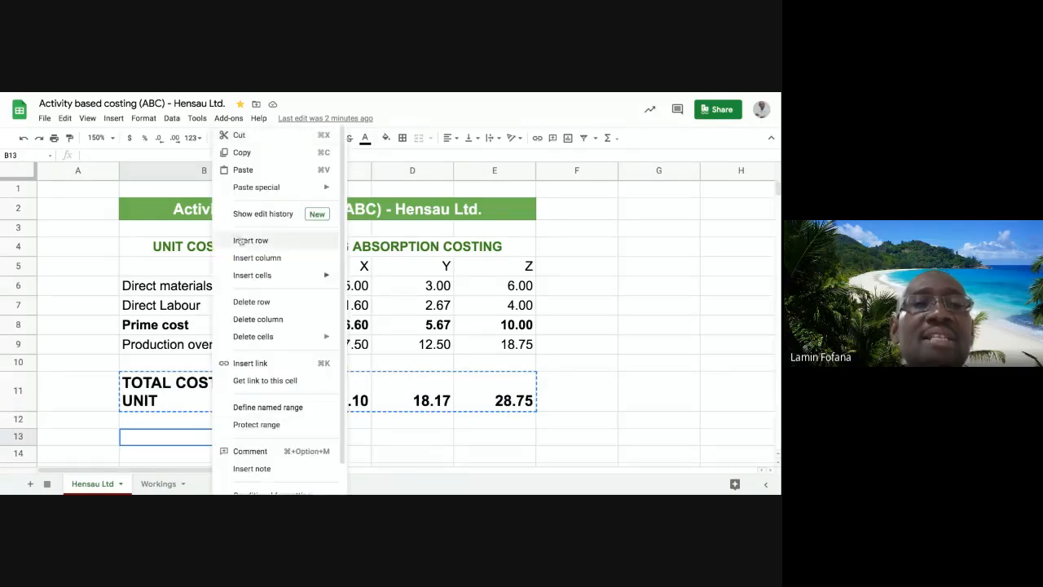
mouse_move(266, 192)
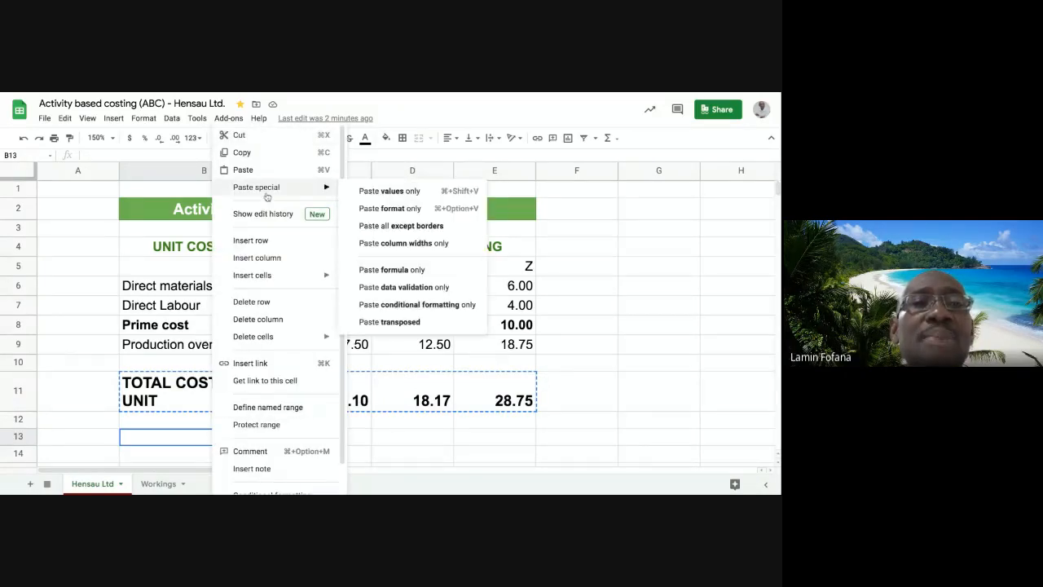
click(392, 192)
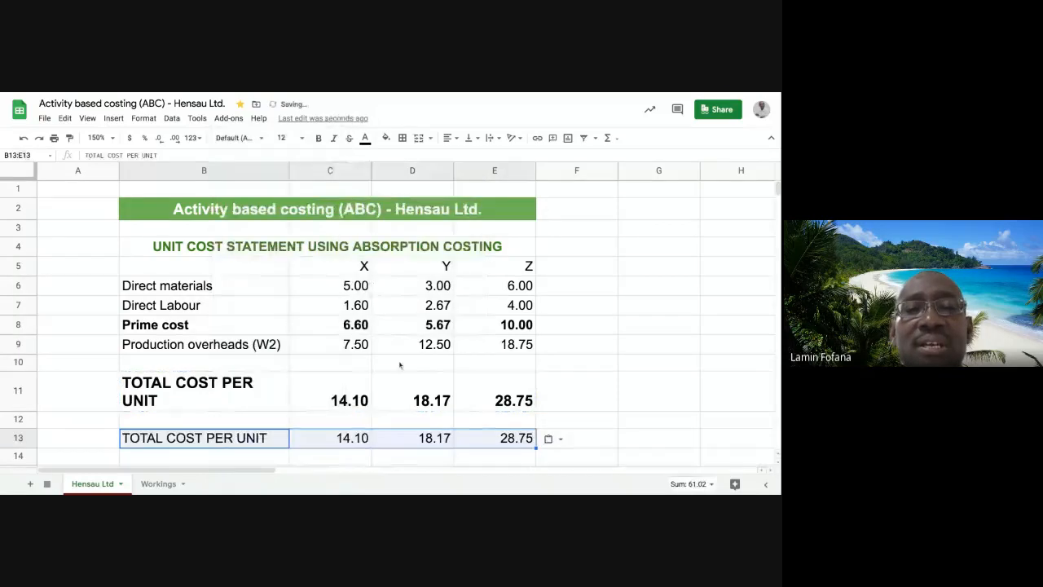
Compare the pasted values in C13:E13 with the formula in C11 and glance at the Workings sheet
click(385, 440)
click(354, 440)
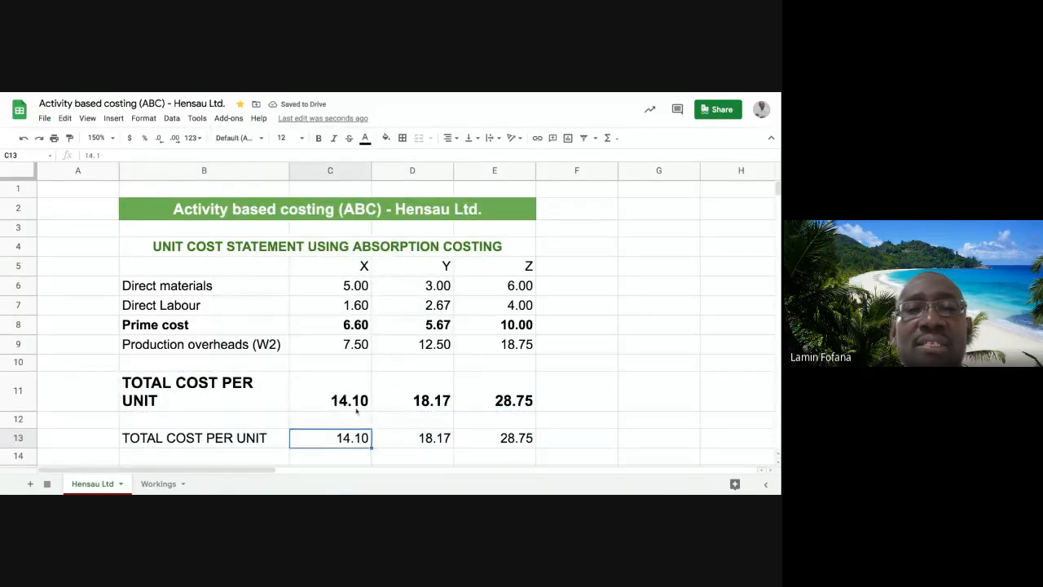
click(356, 403)
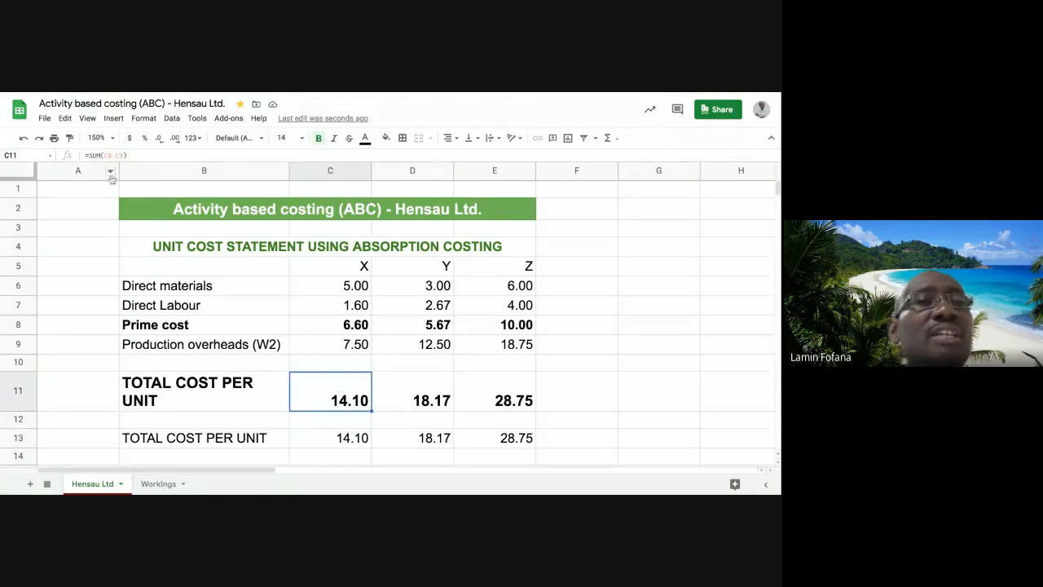
click(308, 440)
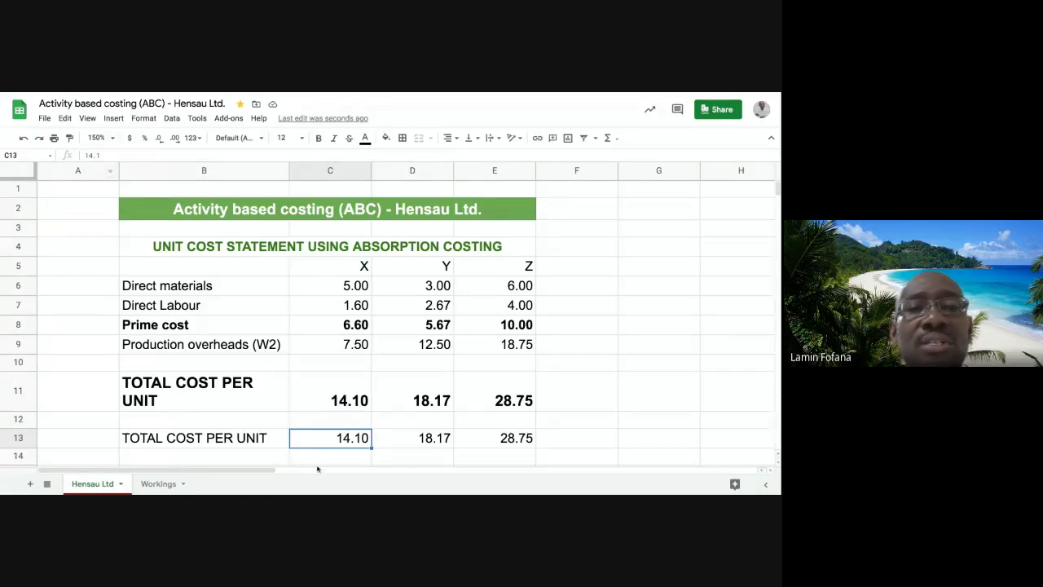
click(409, 443)
click(354, 441)
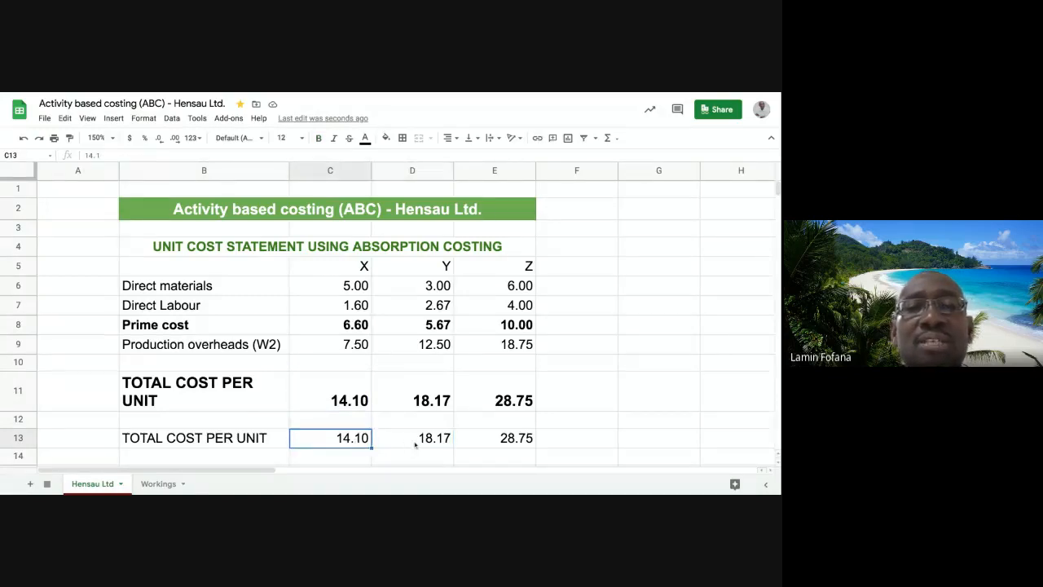
click(415, 445)
click(499, 438)
scroll(402, 442, down, 1)
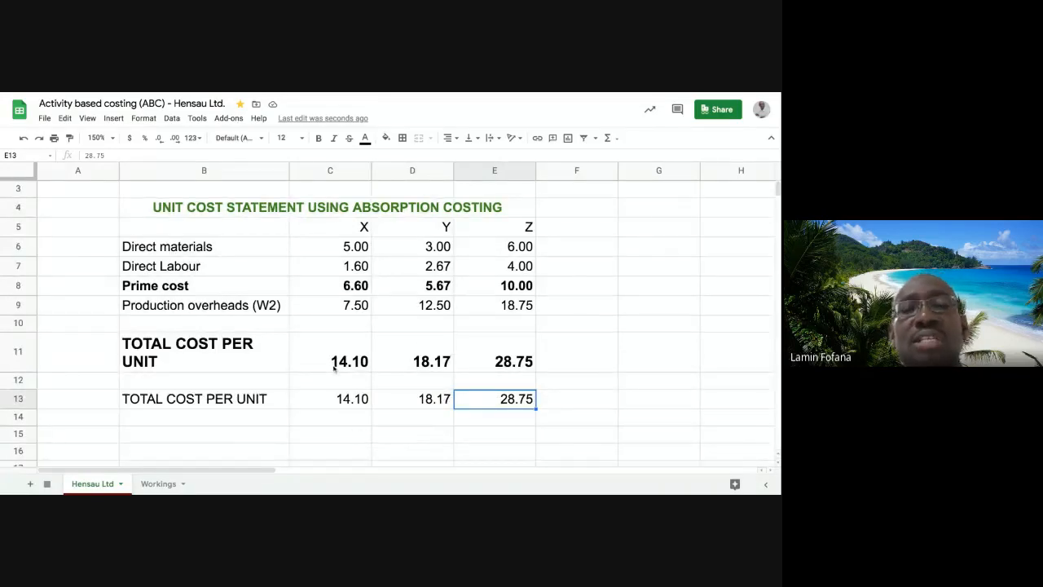
scroll(336, 375, up, 1)
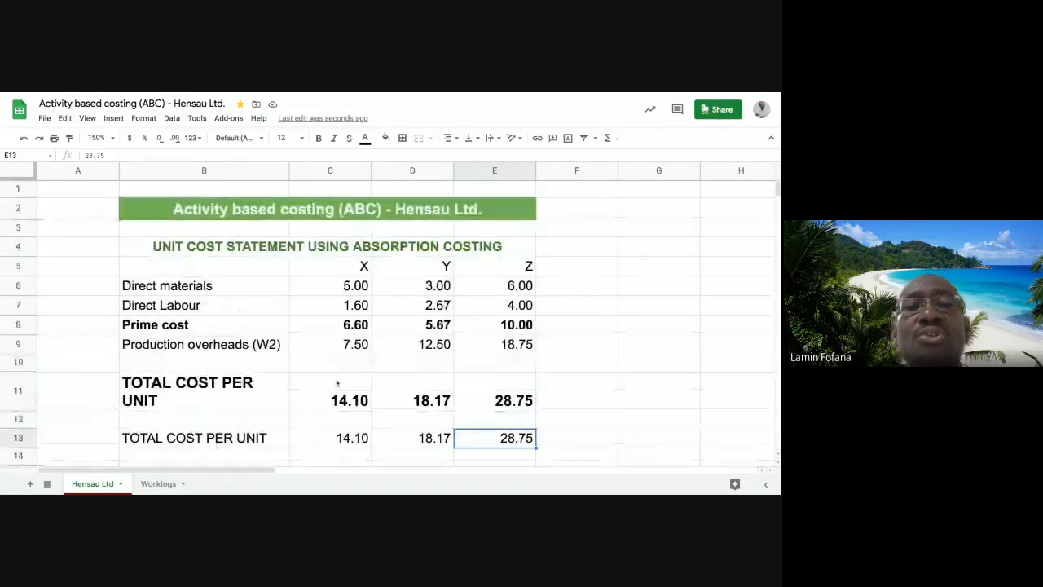
click(159, 484)
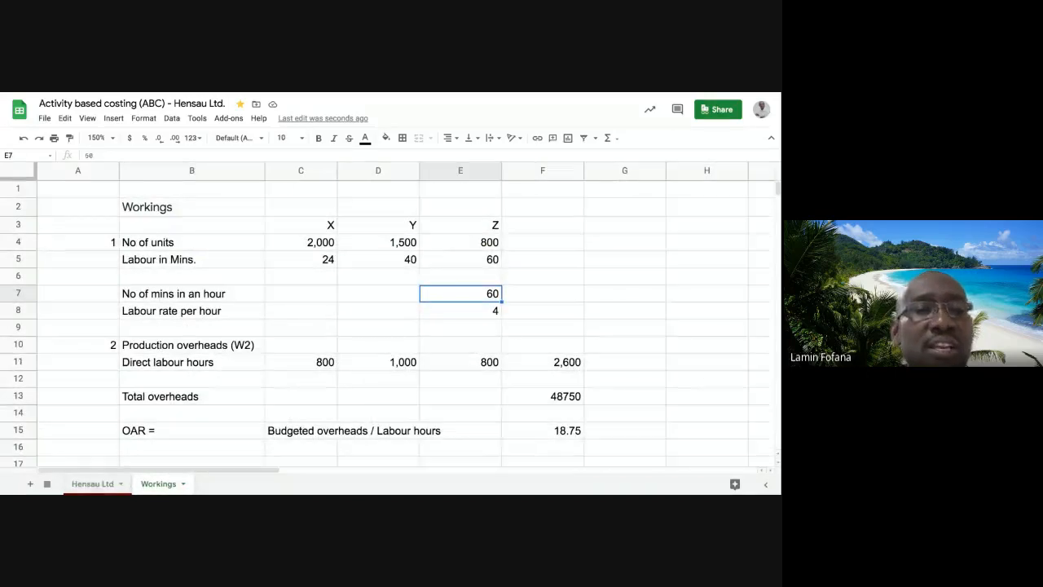
click(93, 484)
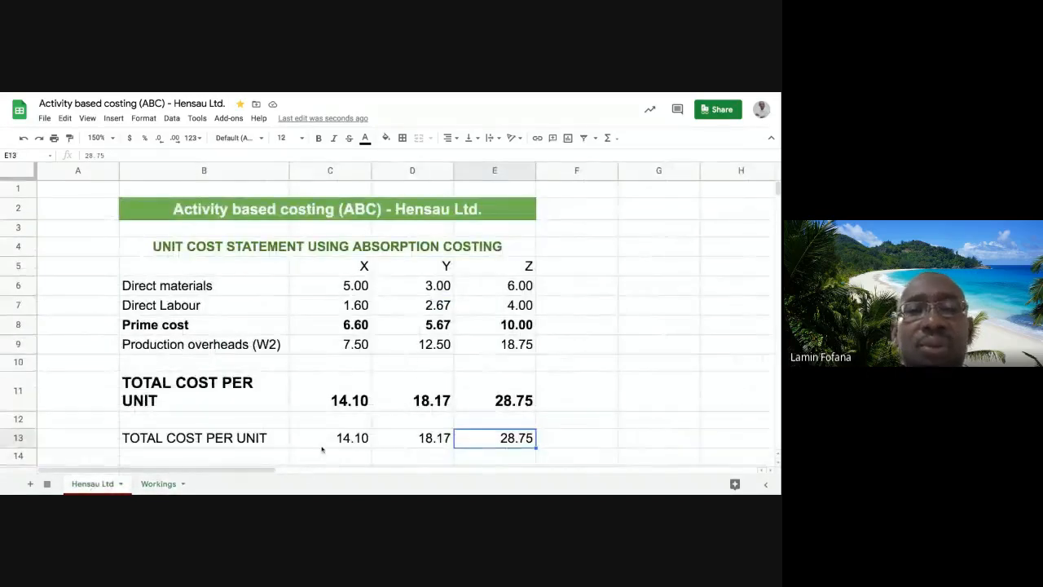
Label cell B14, below the pasted total cost per unit row, as Diff
scroll(322, 447, down, 1)
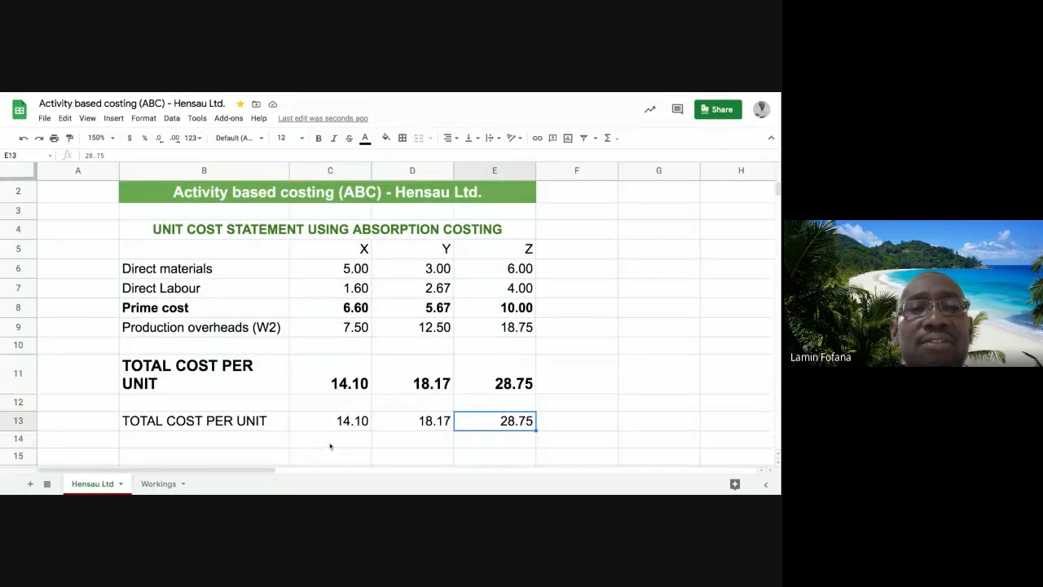
click(214, 441)
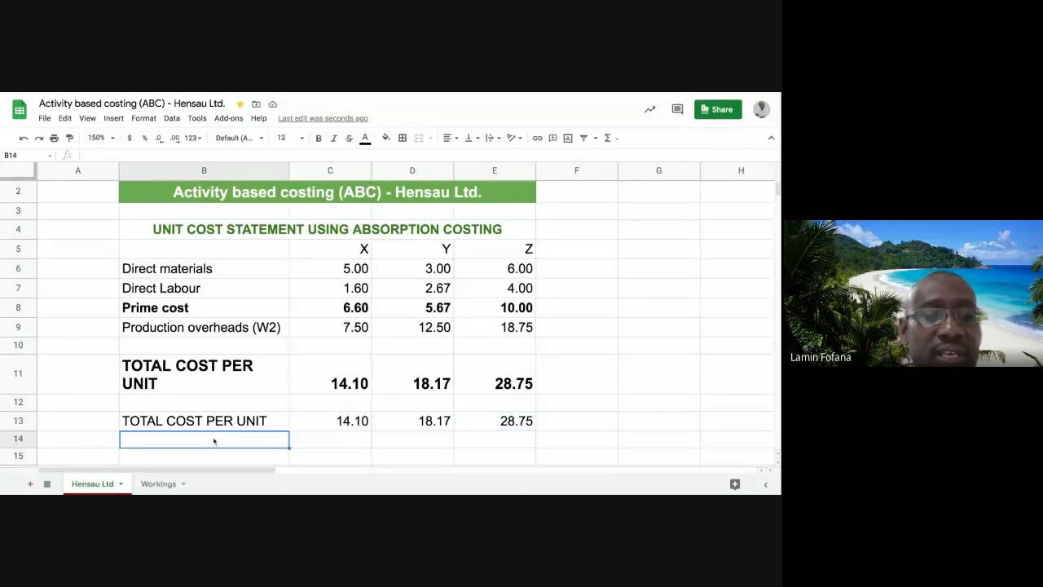
text(D)
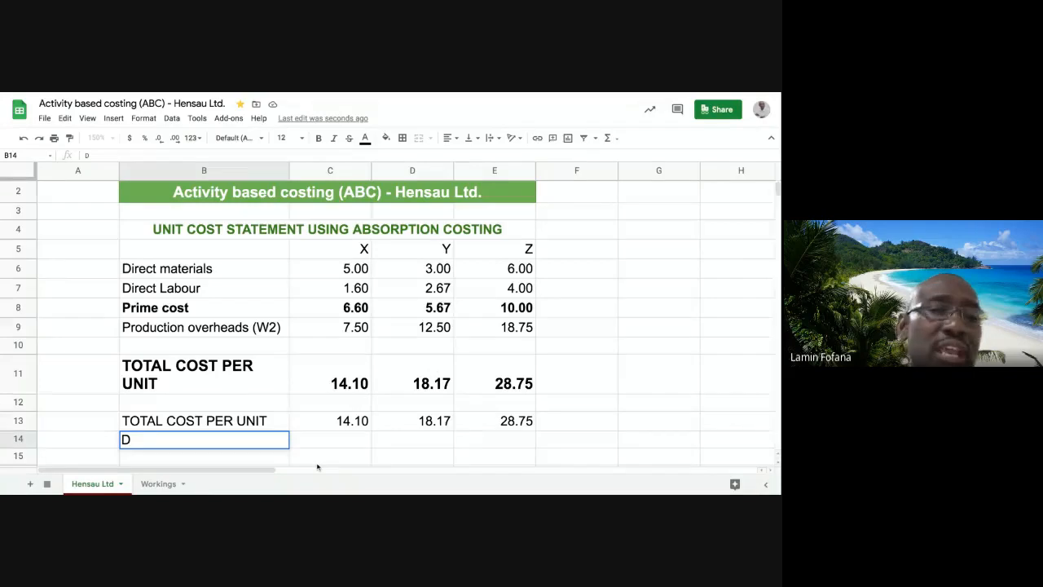
text(iff)
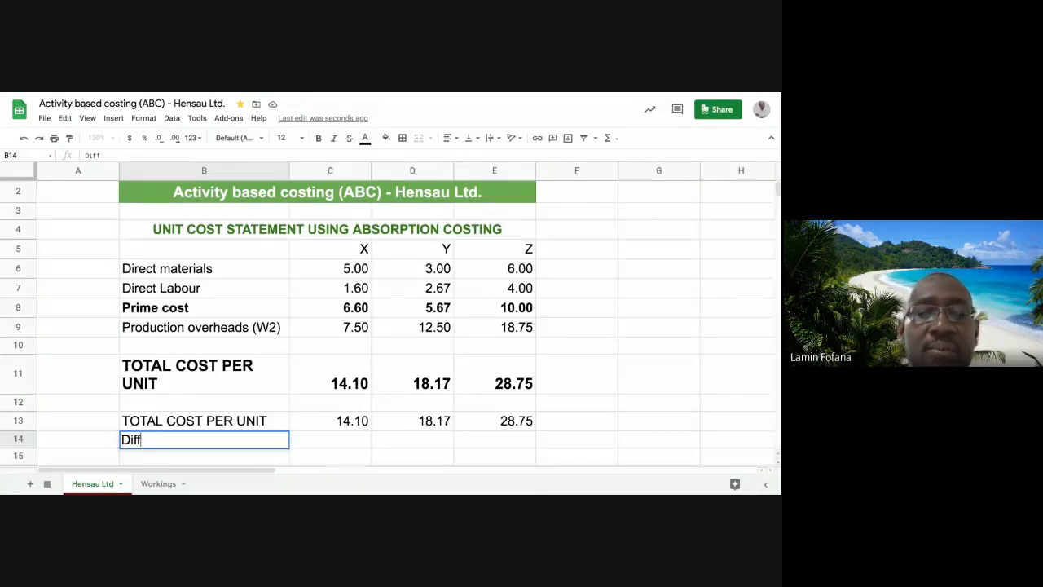
key(Tab)
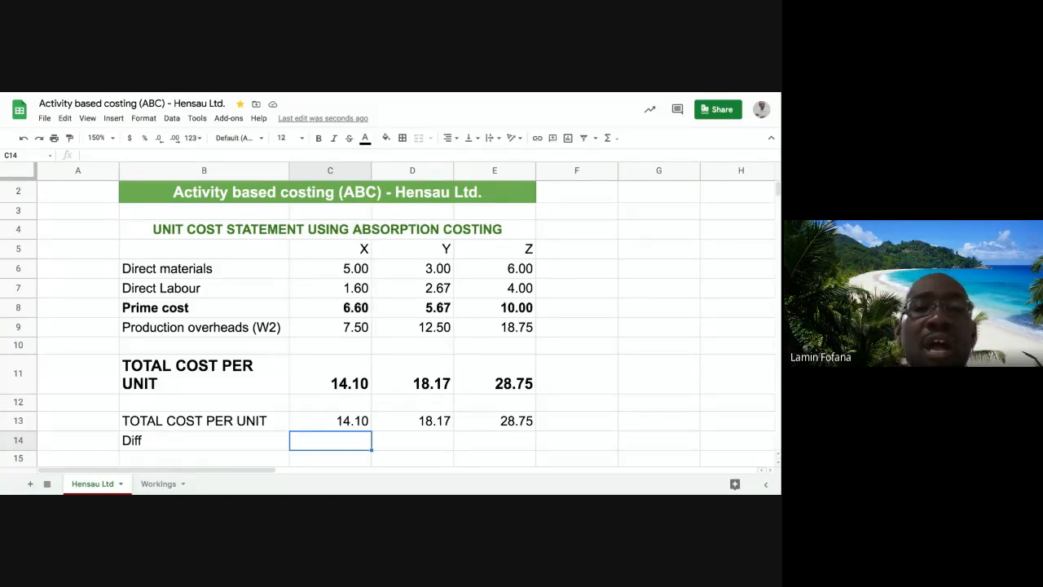
click(262, 444)
Calculate the difference in C14 with =C11-C13 and fill the formula across to E14 for products Y and Z
click(322, 441)
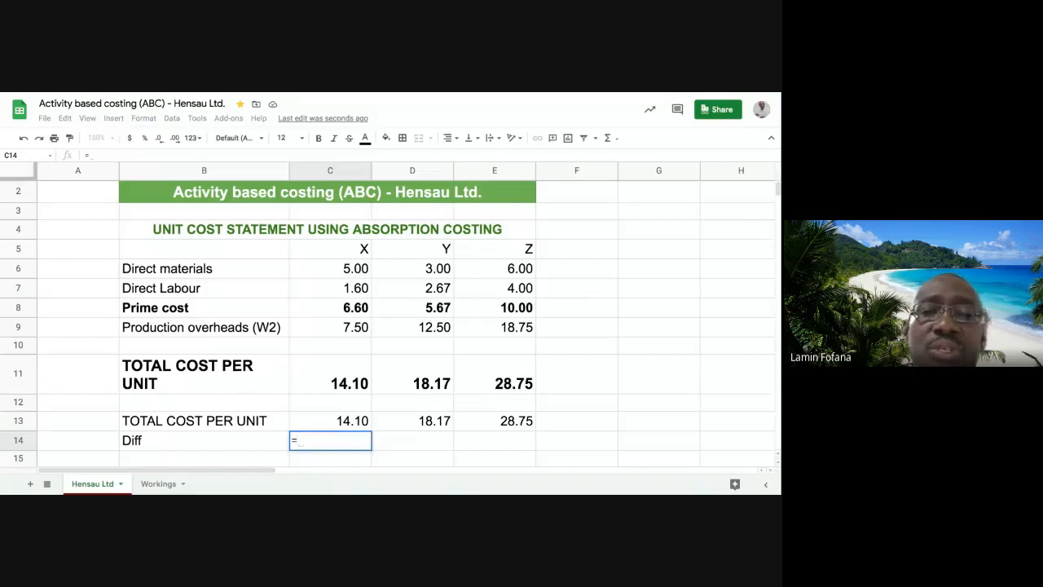
click(334, 376)
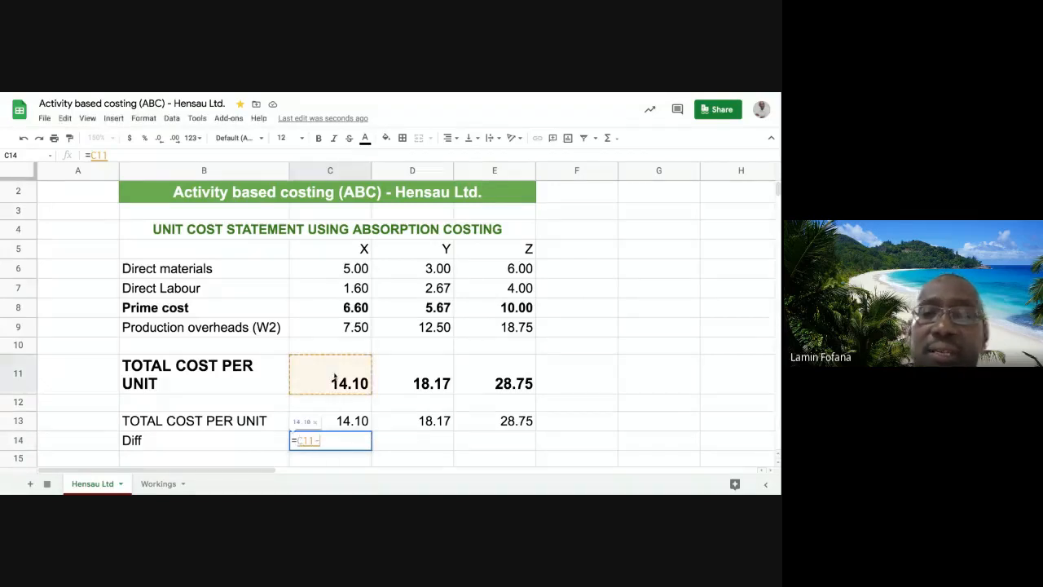
text(-)
click(337, 420)
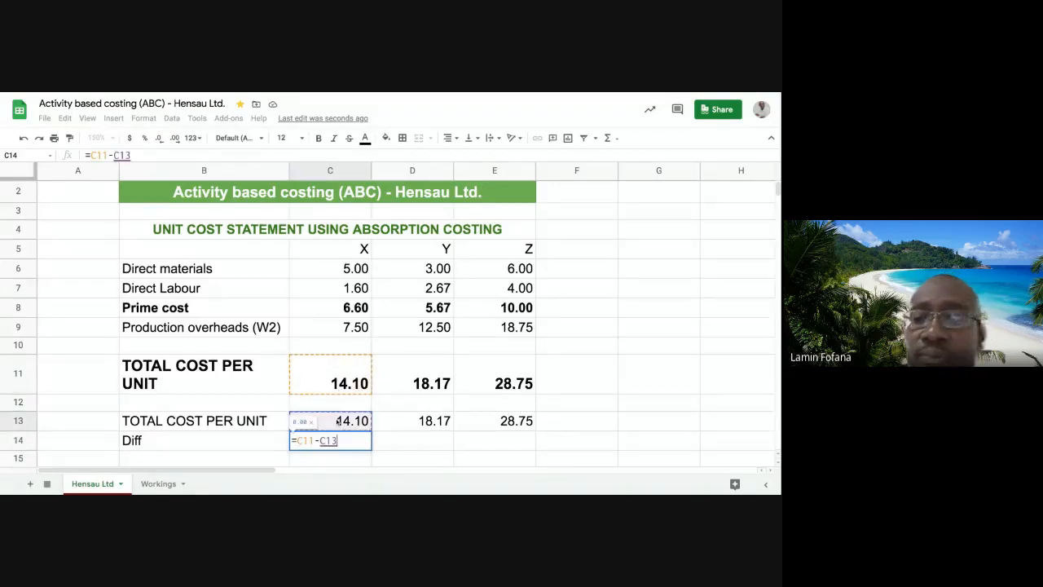
key(Return)
click(365, 423)
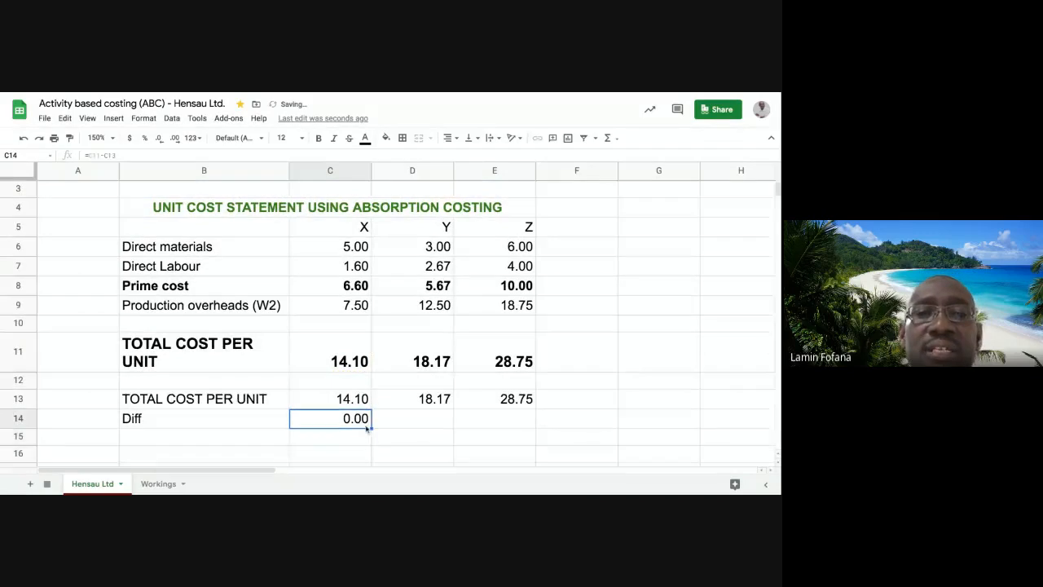
drag(372, 427, 513, 420)
click(568, 305)
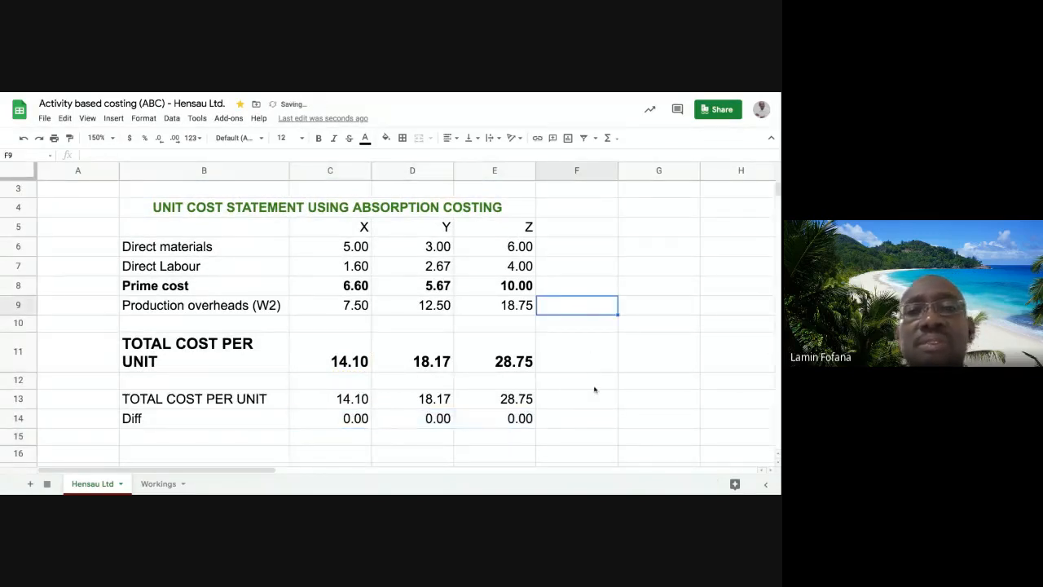
Colour the text of the whole Diff row 14 dark red
click(18, 418)
click(365, 141)
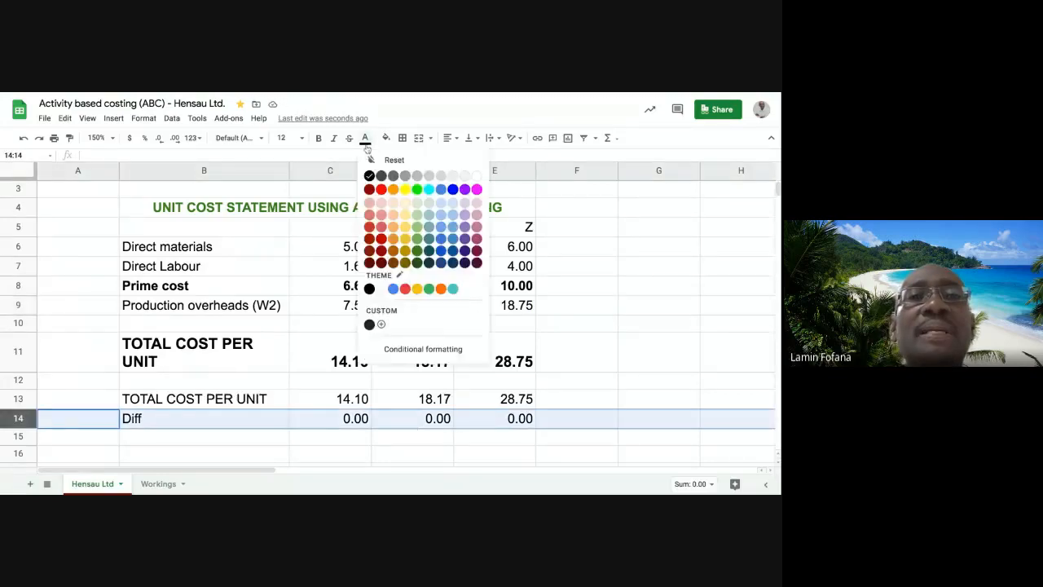
click(380, 252)
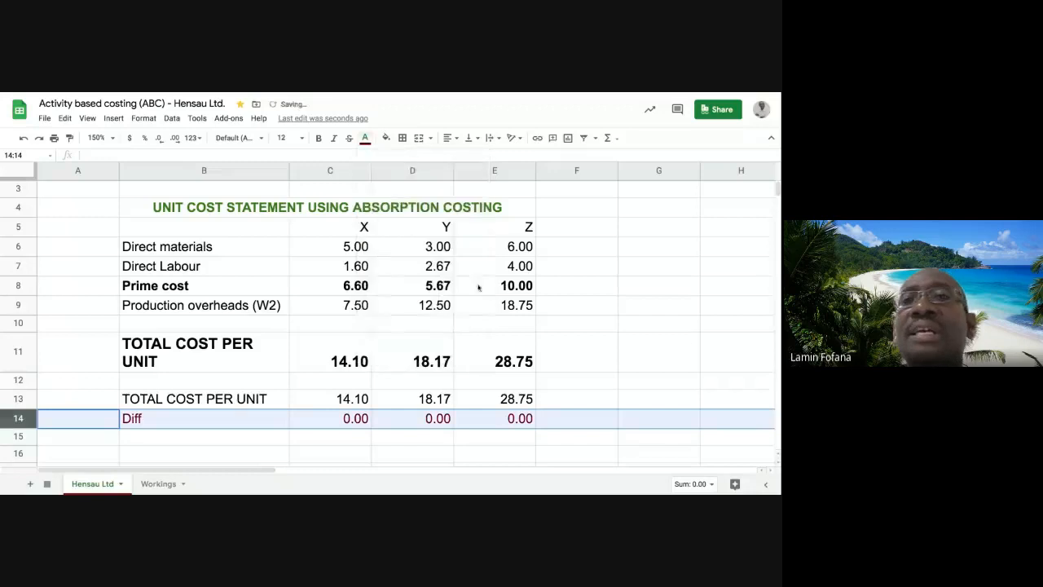
click(693, 338)
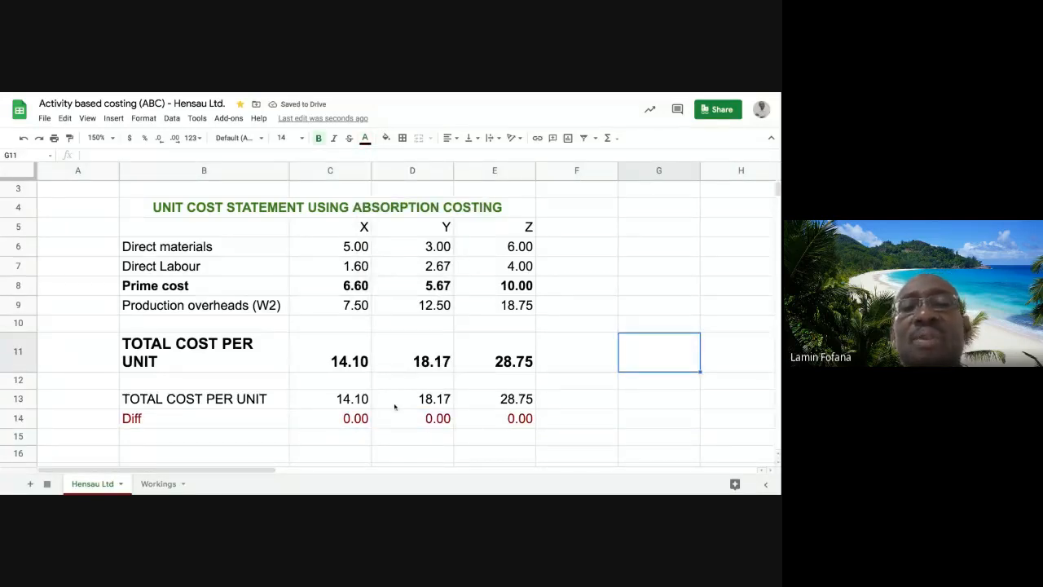
Compare product X's formula-based total in C11 with the fixed value in C13, and check D11 and the direct materials cell C6
click(360, 367)
click(356, 401)
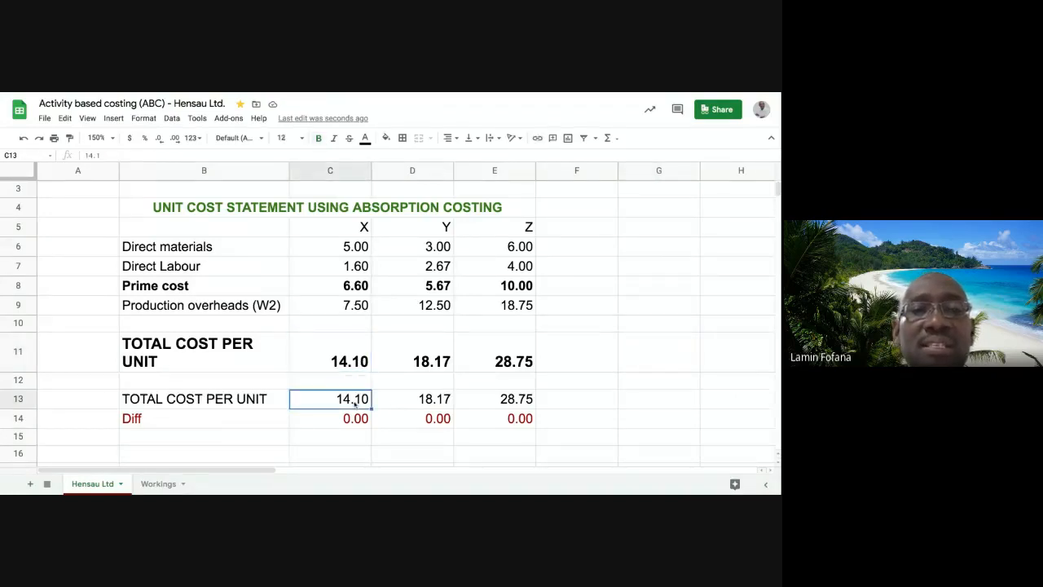
click(350, 360)
click(356, 398)
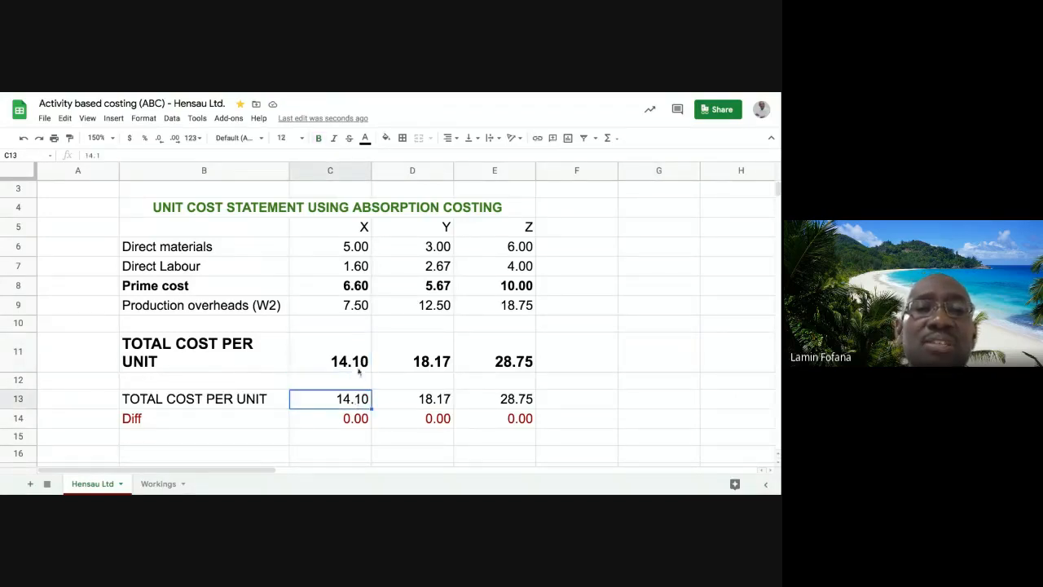
click(354, 369)
click(352, 397)
click(343, 352)
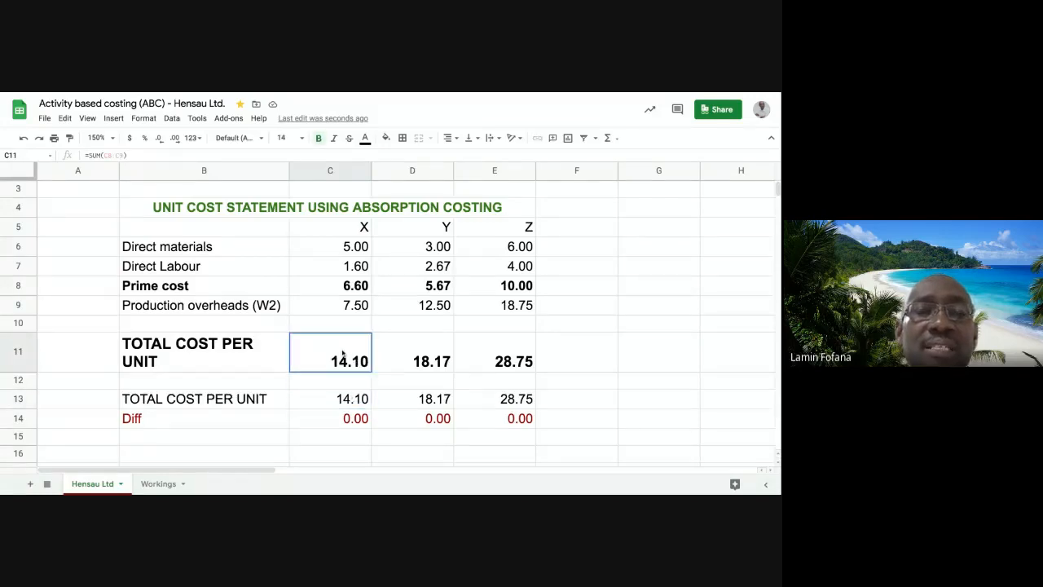
click(349, 400)
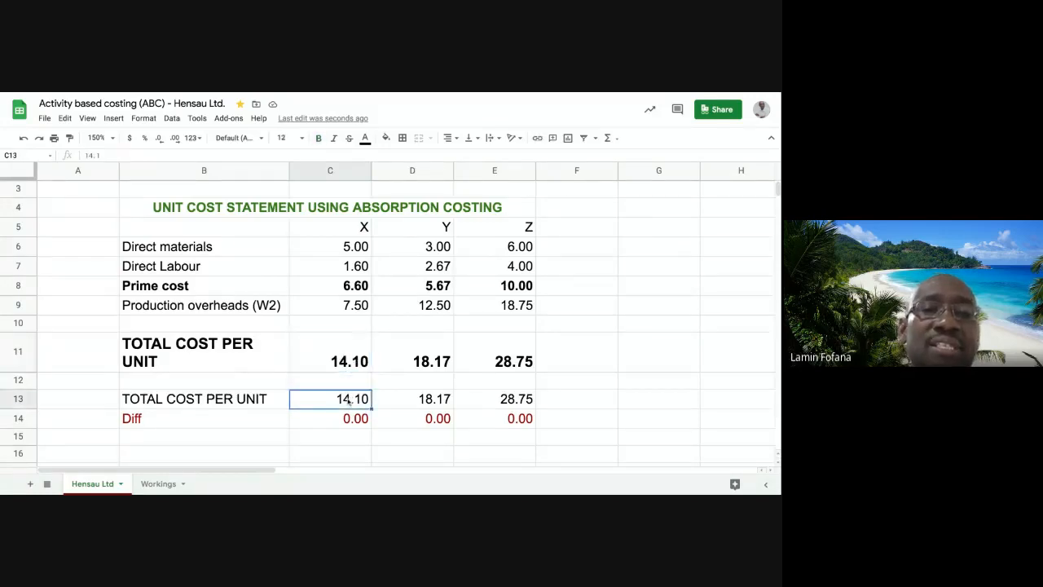
click(347, 352)
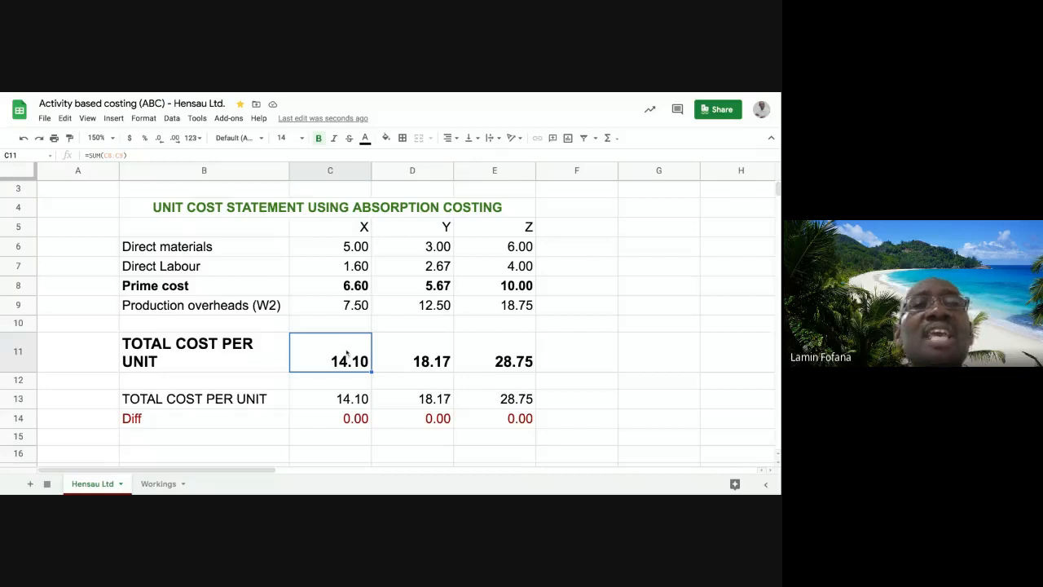
click(397, 357)
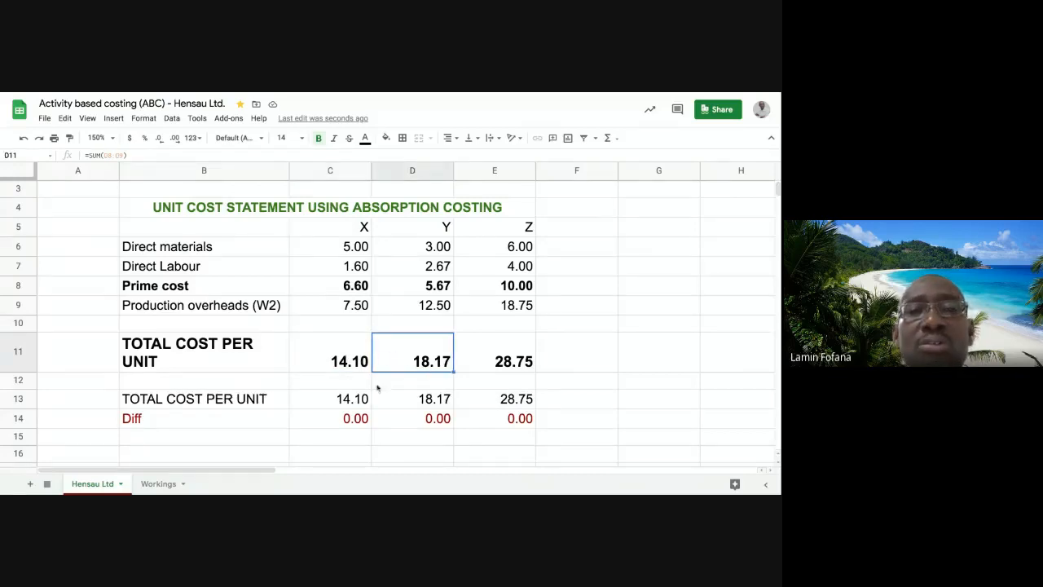
click(356, 402)
click(352, 246)
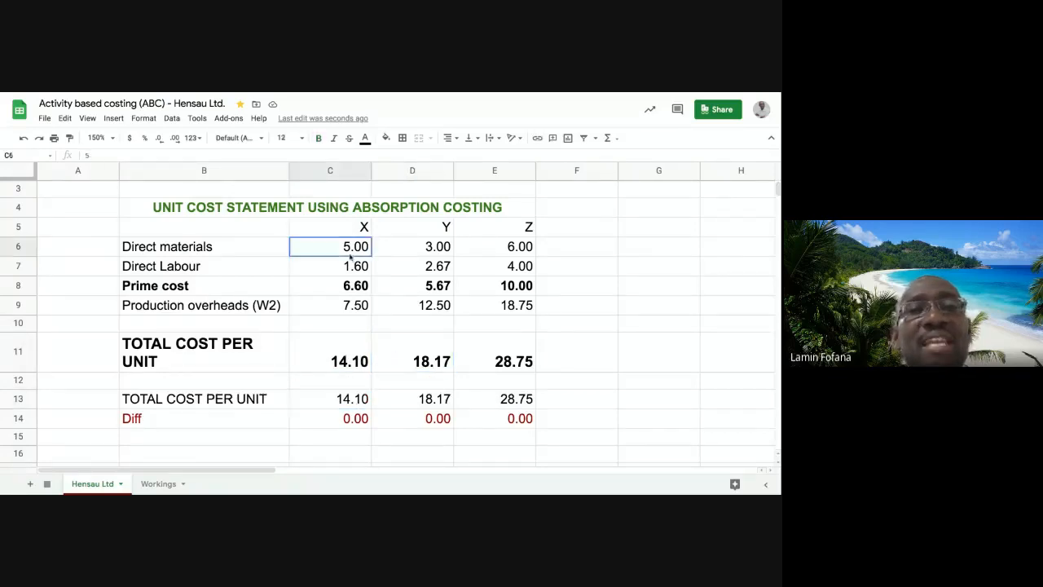
Review product X's fixed total in C13 and the direct labour and production overhead formulas in rows 7 and 9 of the unit cost statement
click(354, 266)
click(356, 398)
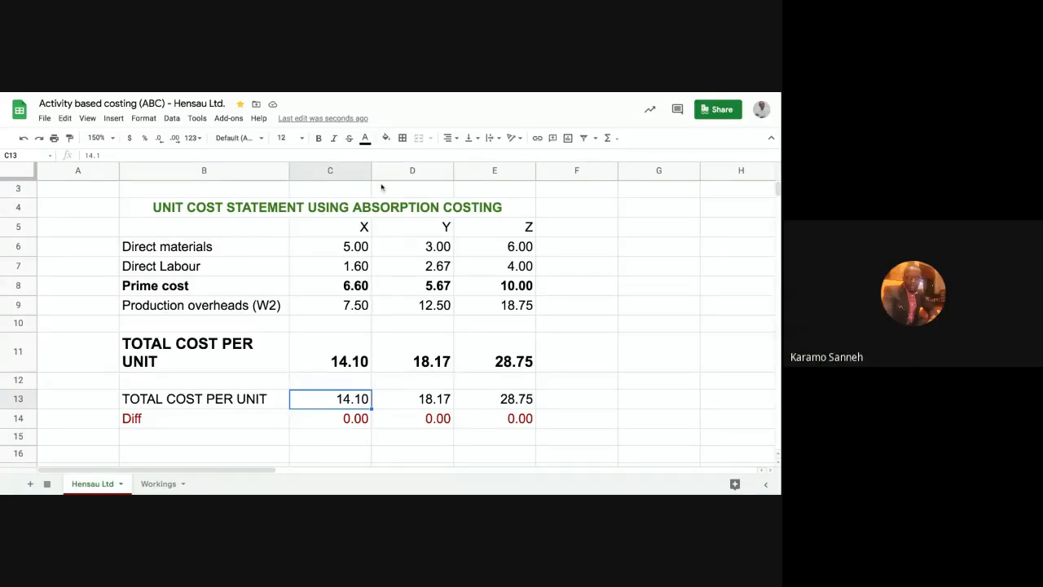
click(158, 483)
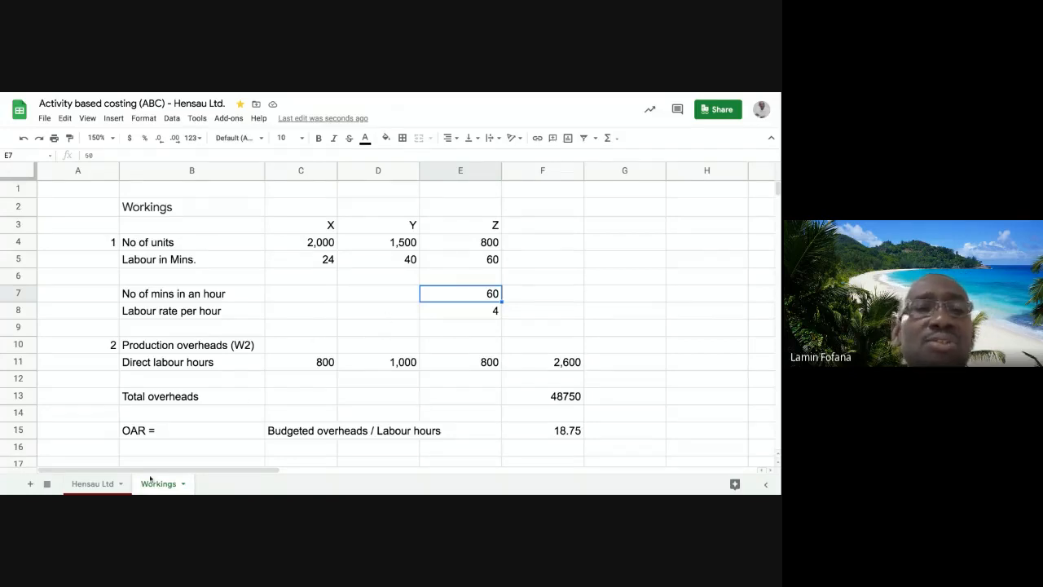
click(92, 484)
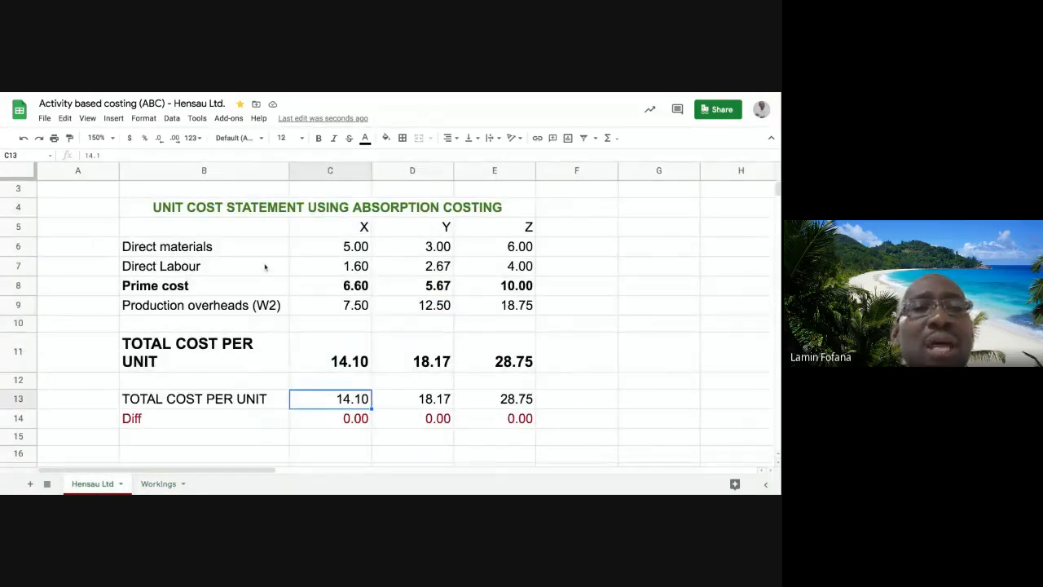
click(265, 267)
click(336, 266)
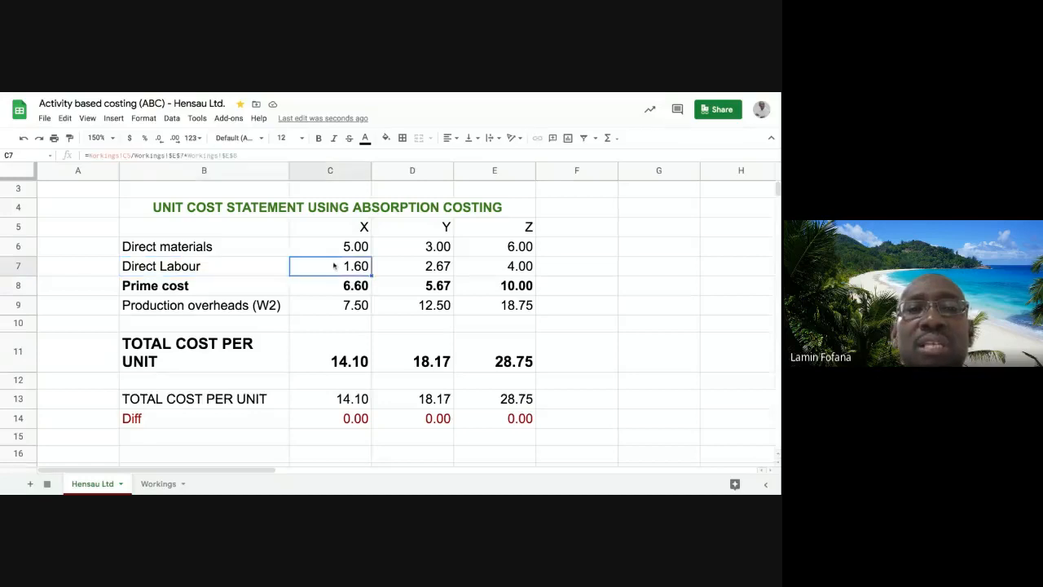
click(422, 266)
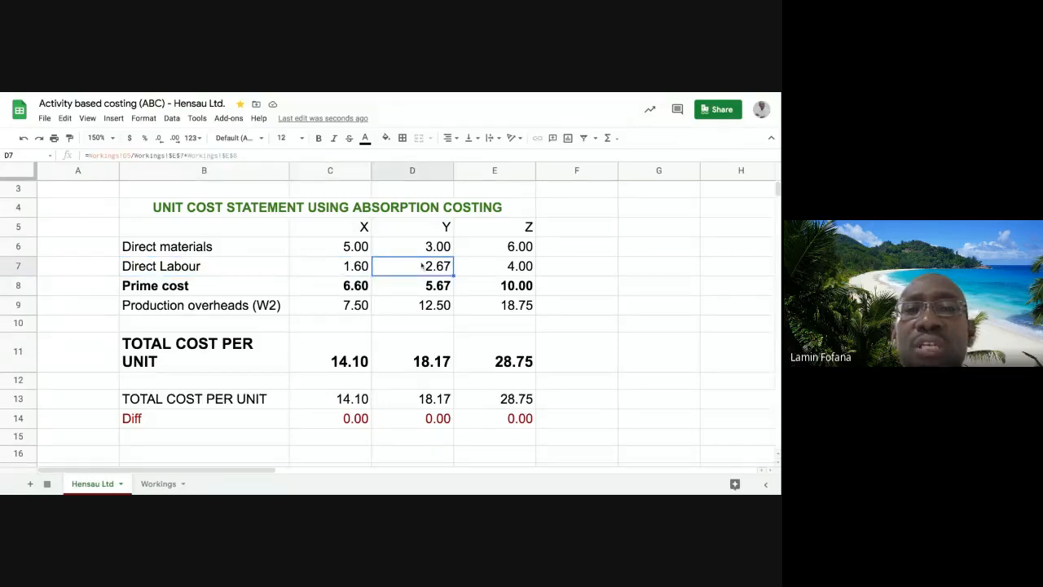
click(327, 270)
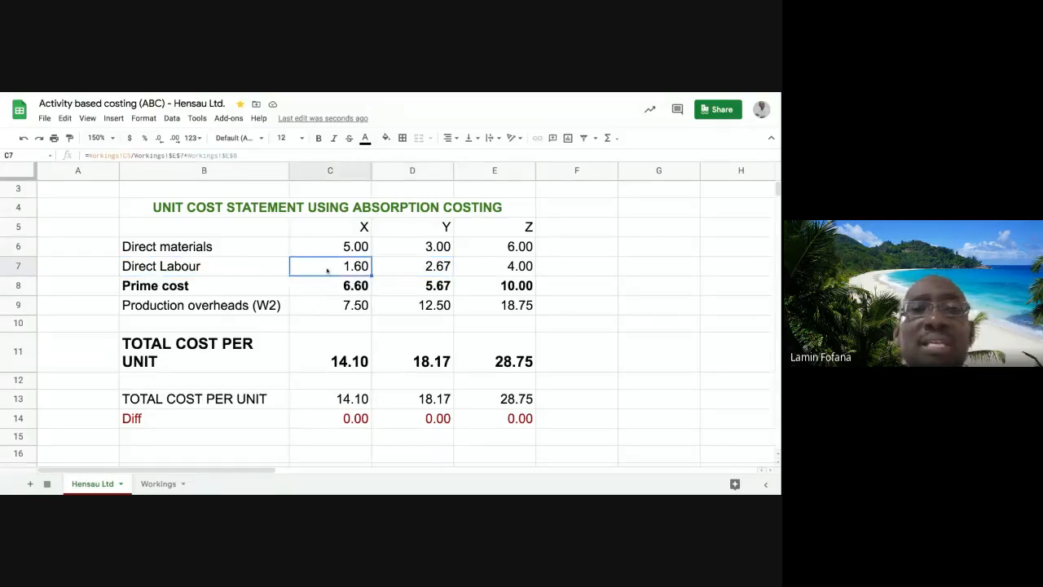
click(176, 269)
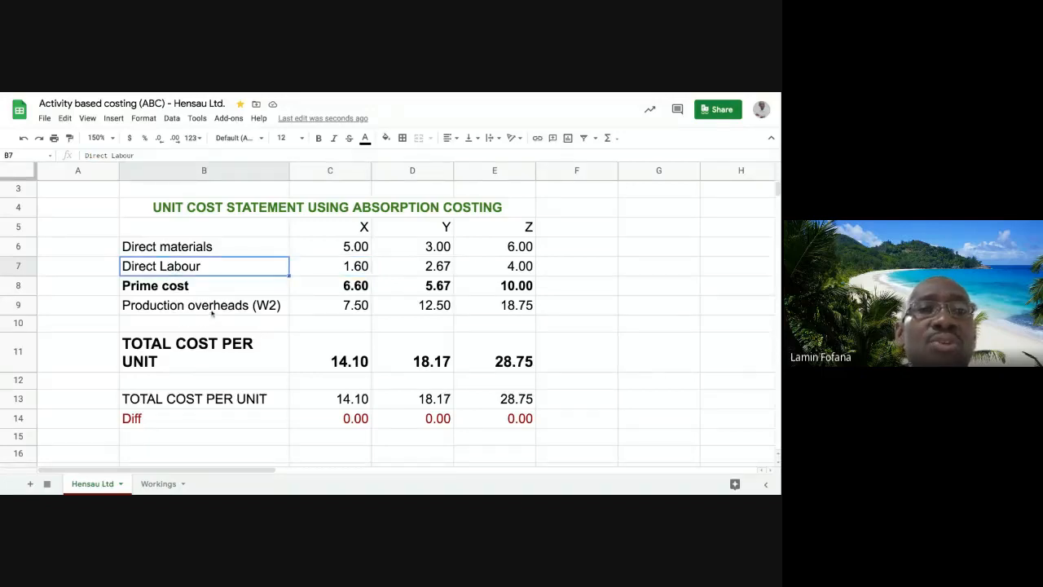
click(326, 266)
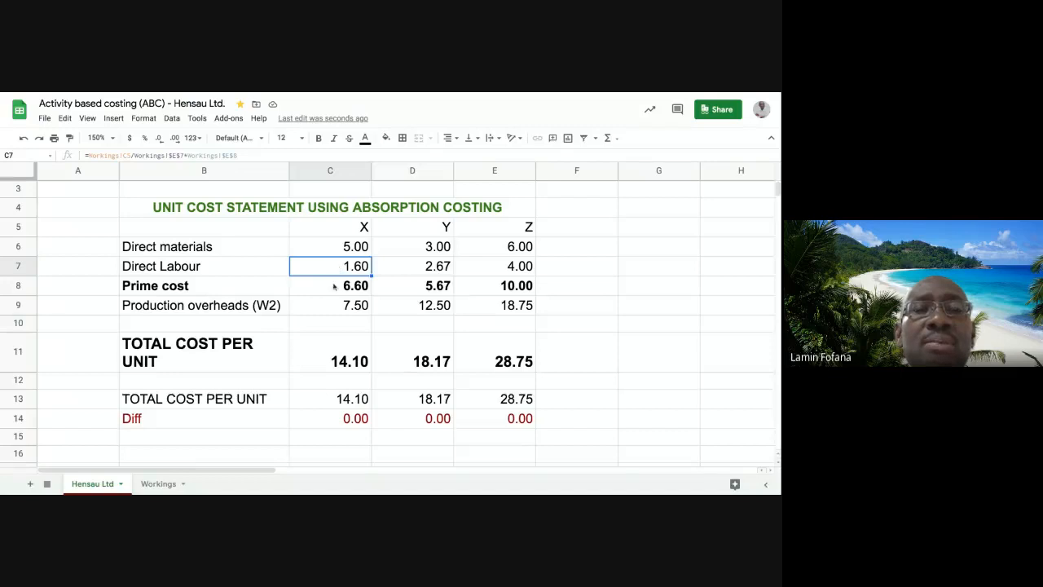
click(334, 309)
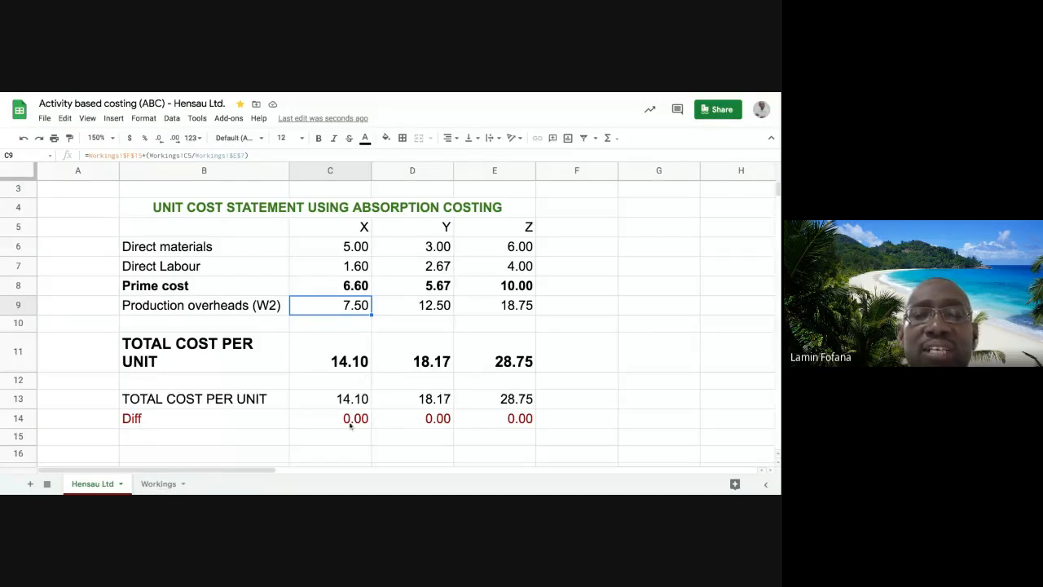
Set the labour rate per hour in cell E8 of the Workings sheet to 6
click(158, 484)
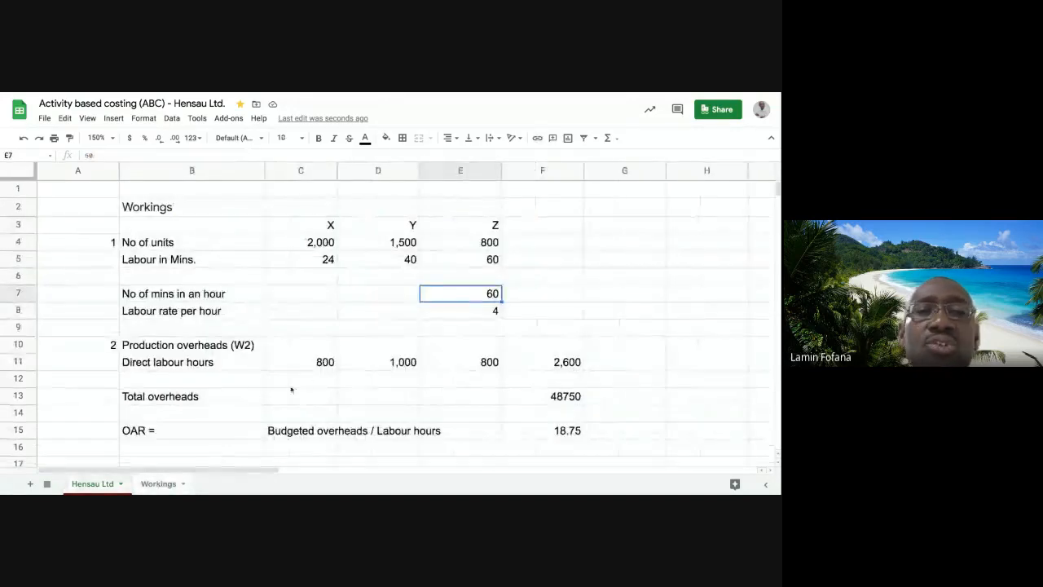
click(424, 332)
click(457, 315)
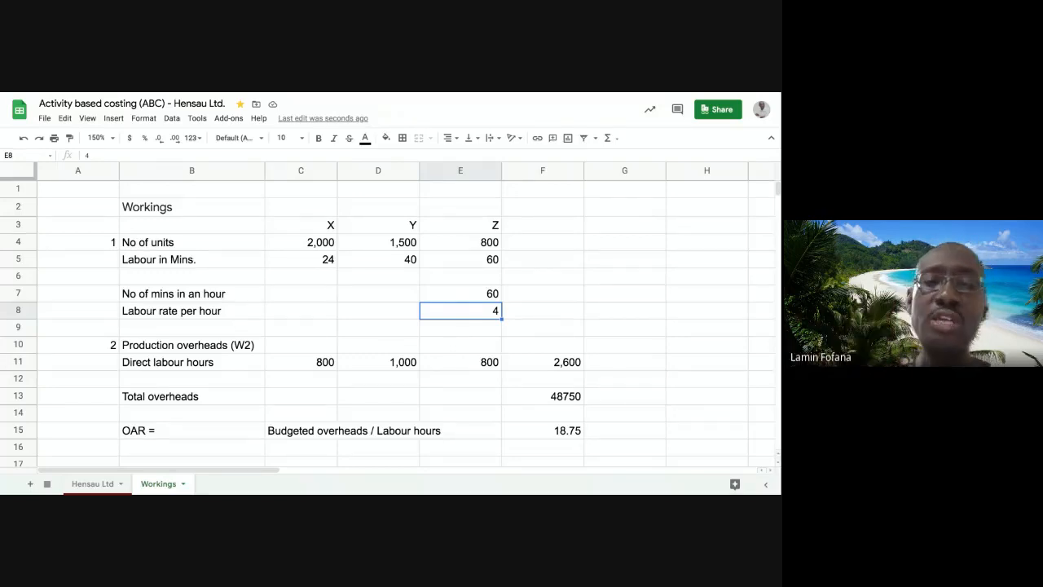
text(6)
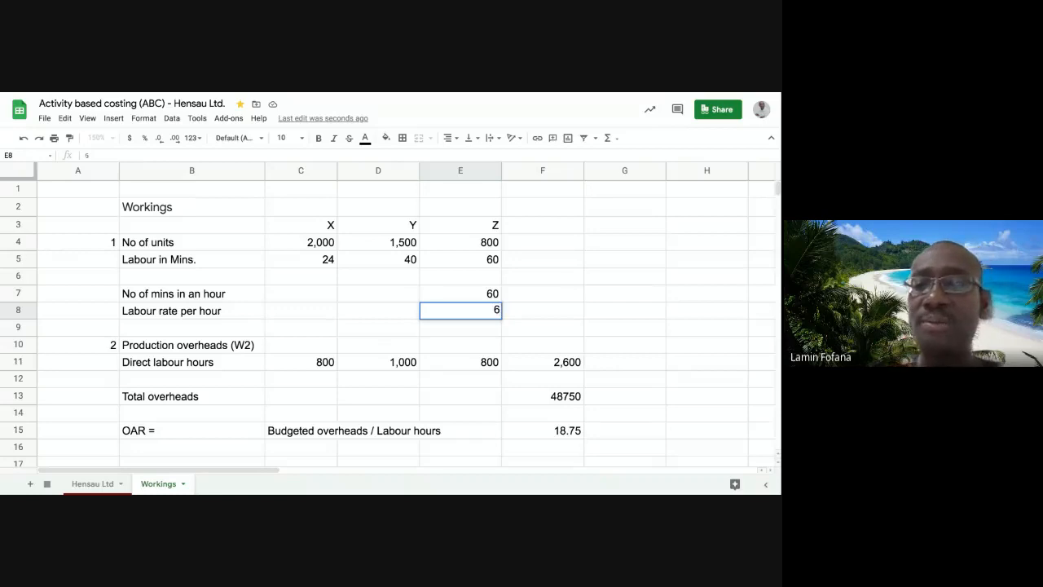
key(Return)
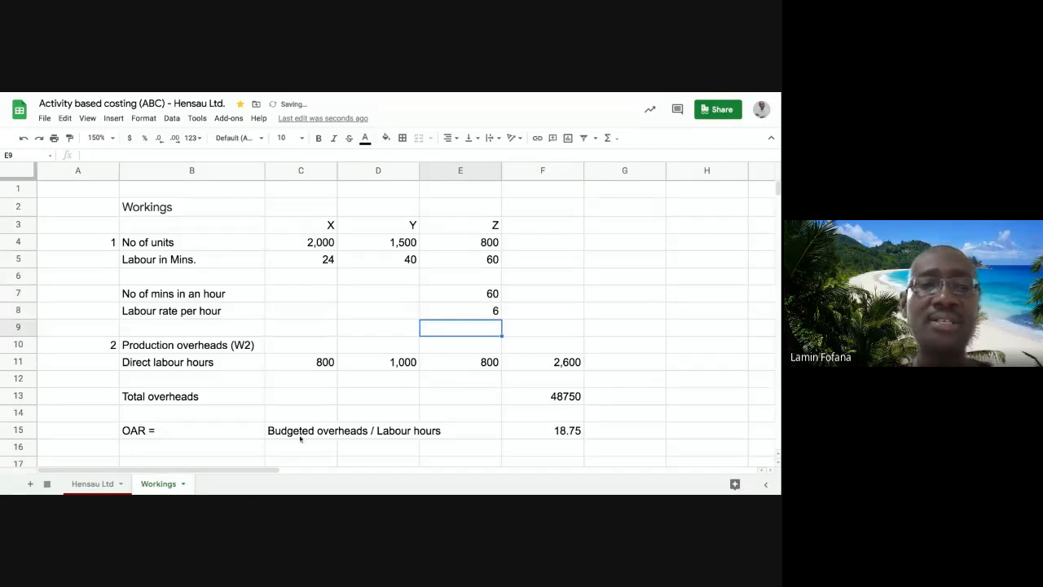
Compare the recalculated total cost per unit with the fixed totals and the Diff row for products X, Y and Z on the Hensau Ltd sheet
click(102, 486)
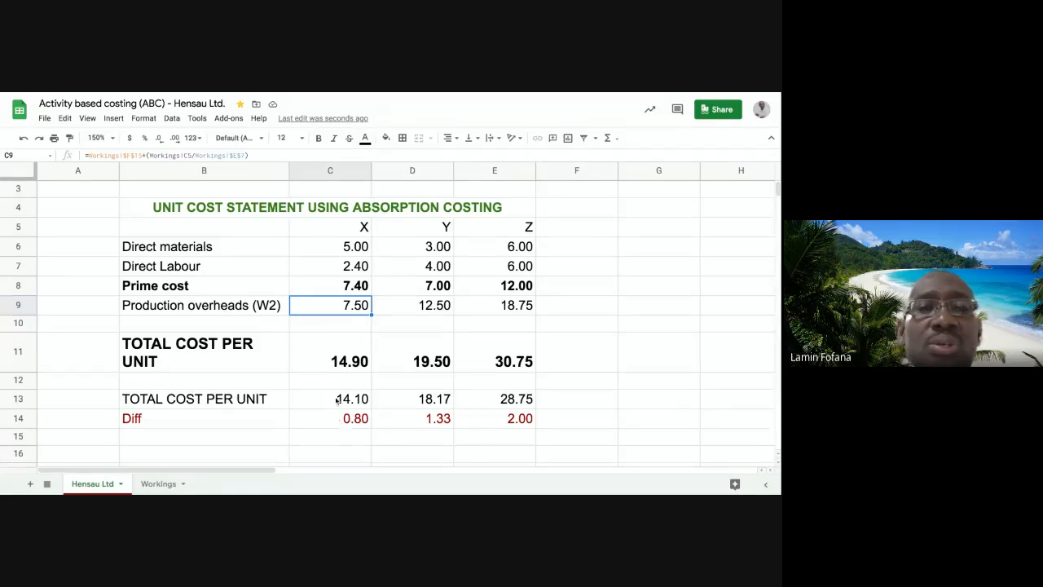
click(346, 366)
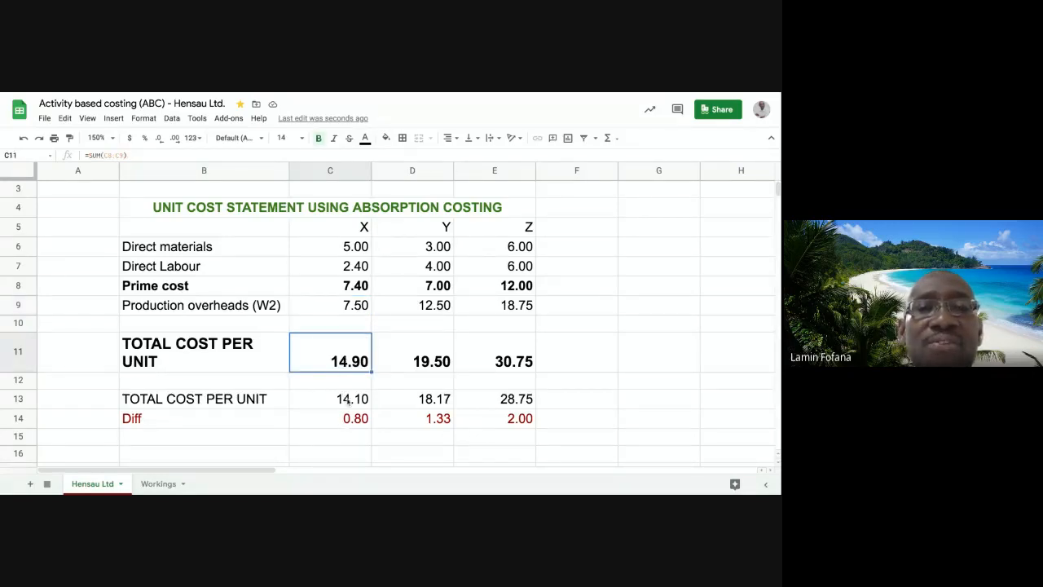
click(413, 398)
click(424, 366)
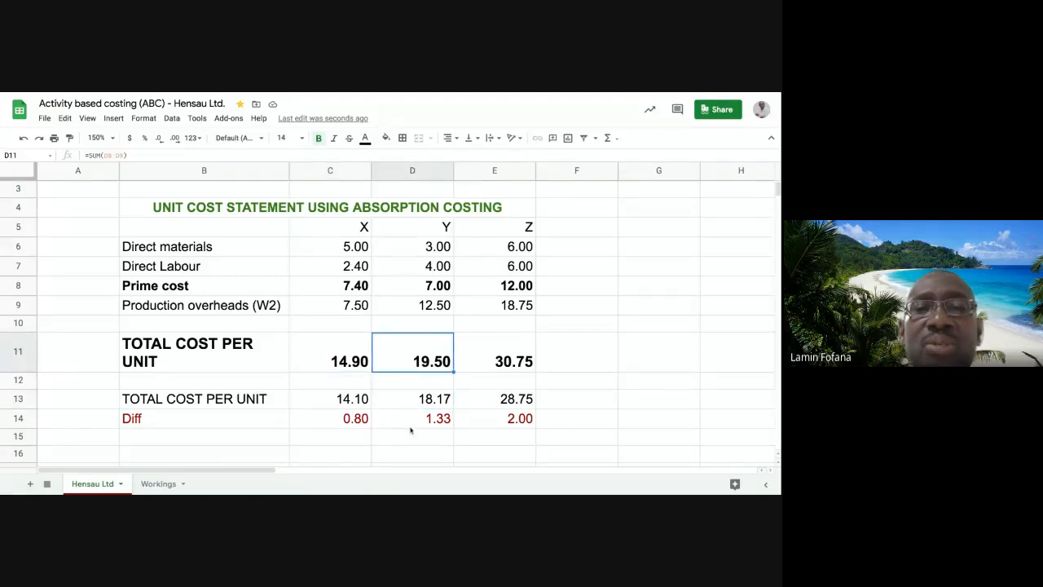
click(496, 366)
click(495, 396)
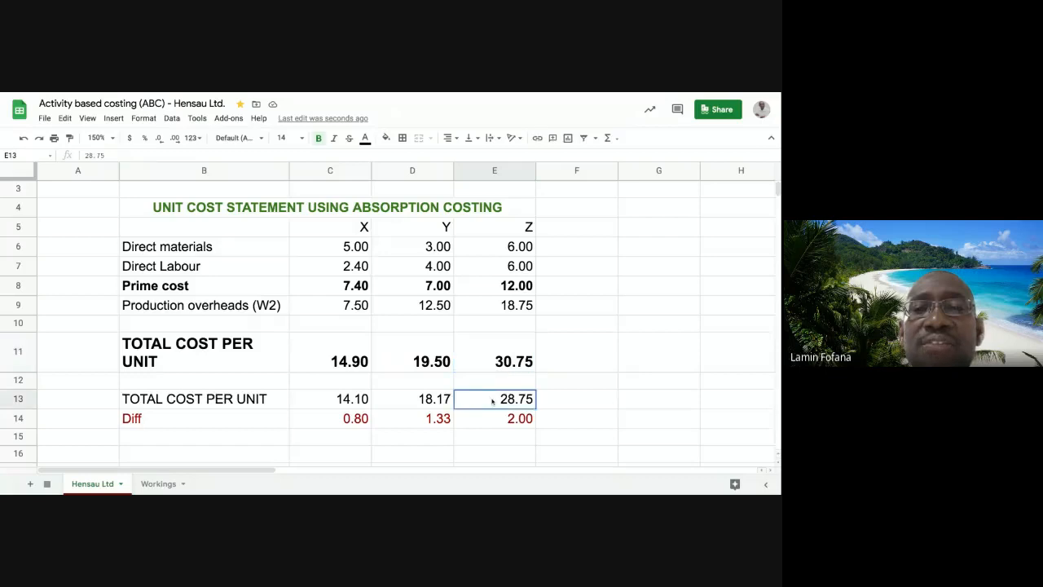
click(487, 356)
click(489, 421)
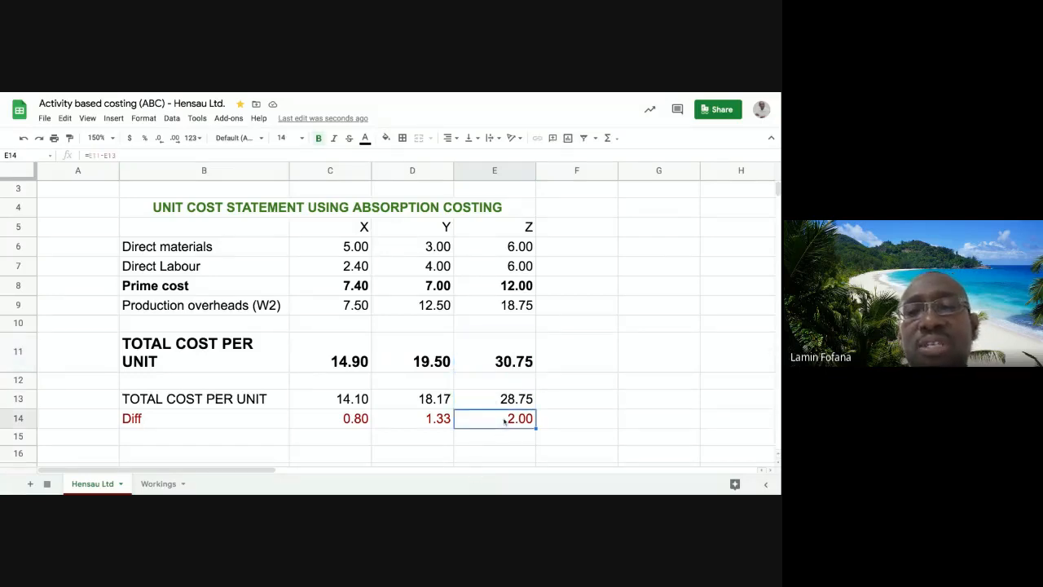
click(447, 423)
click(344, 422)
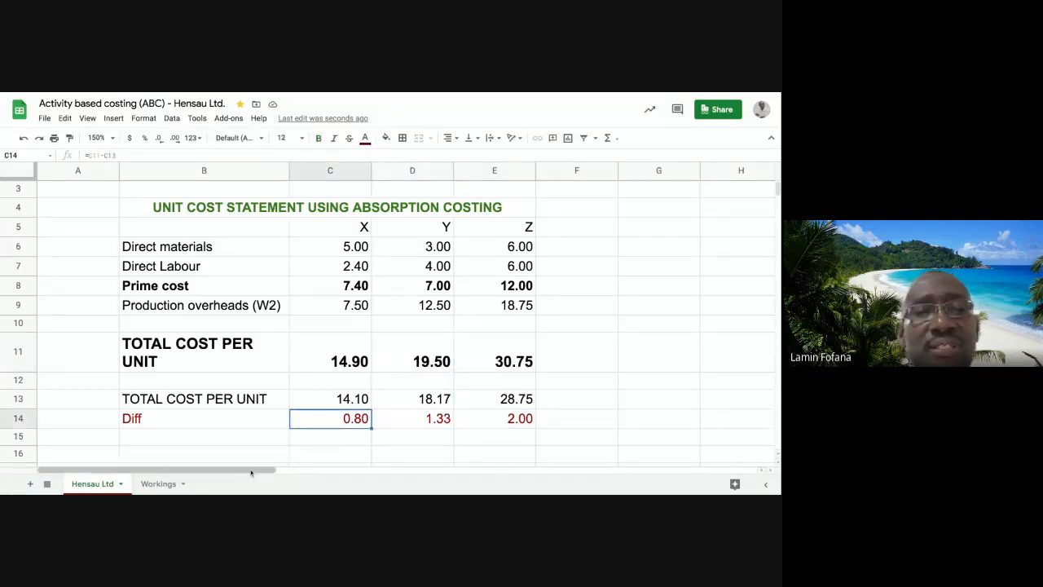
Change the labour rate per hour in cell E8 of the Workings sheet to 15
click(154, 485)
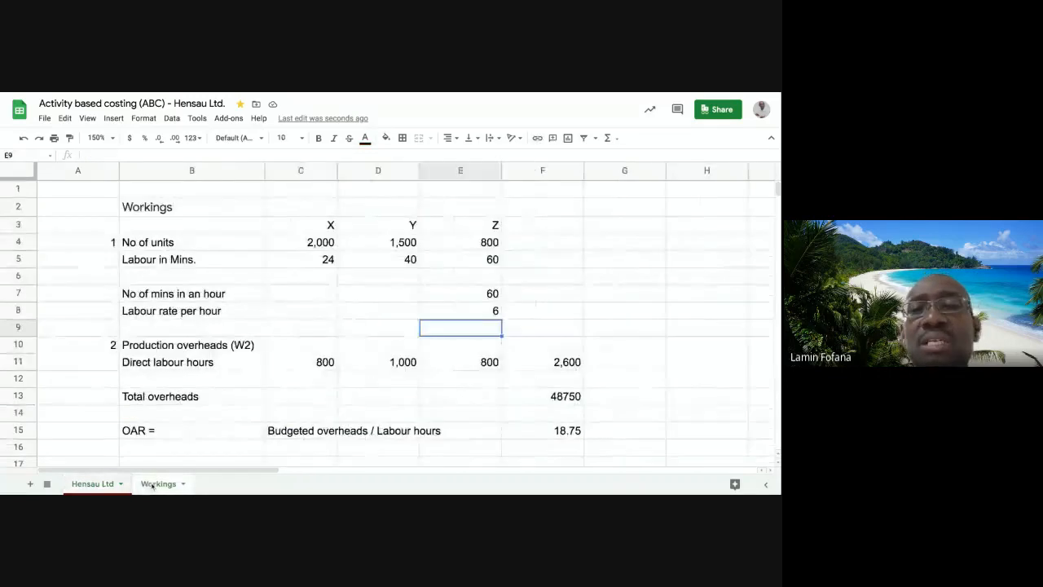
click(478, 311)
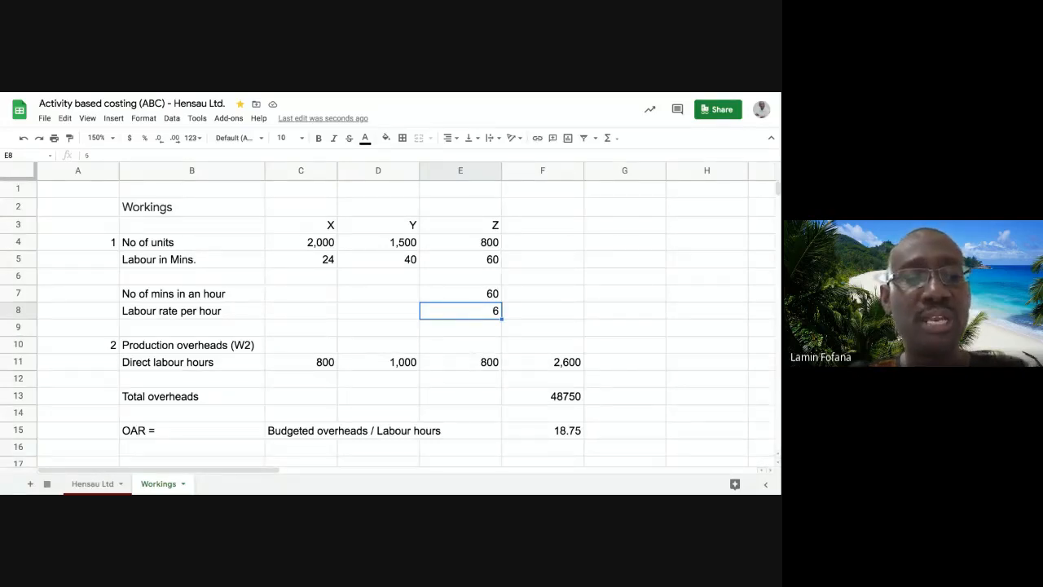
text(15)
key(Return)
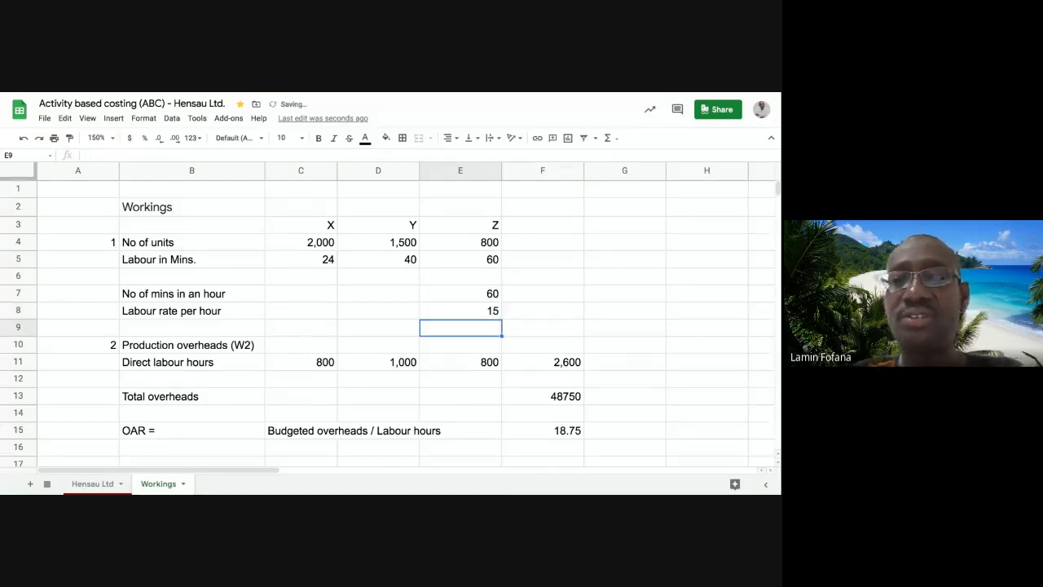
Check the effect of the labour rate in Workings on the direct labour, total cost and Diff rows of the Hensau Ltd sheet
click(96, 485)
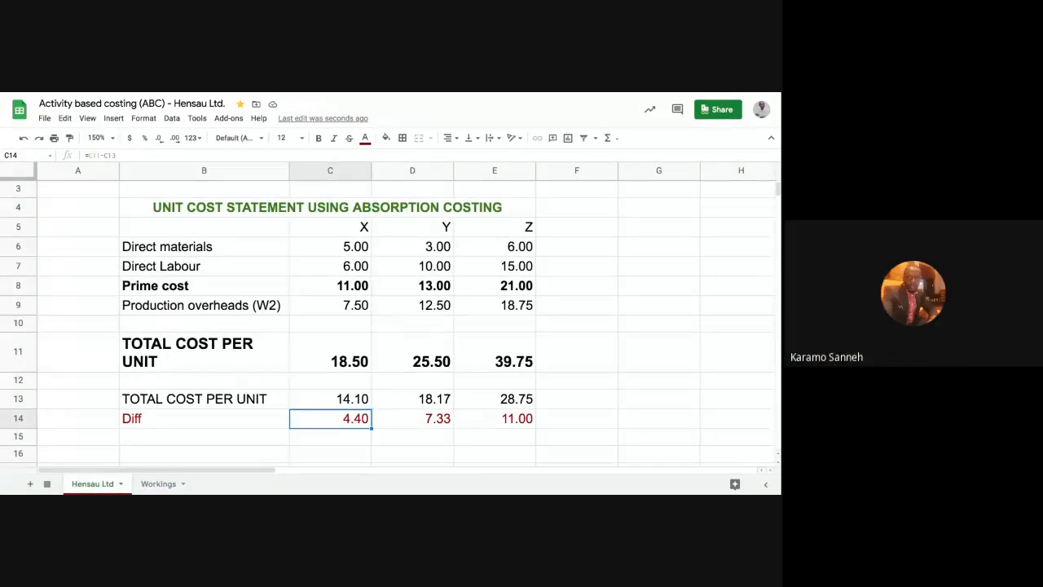
click(152, 486)
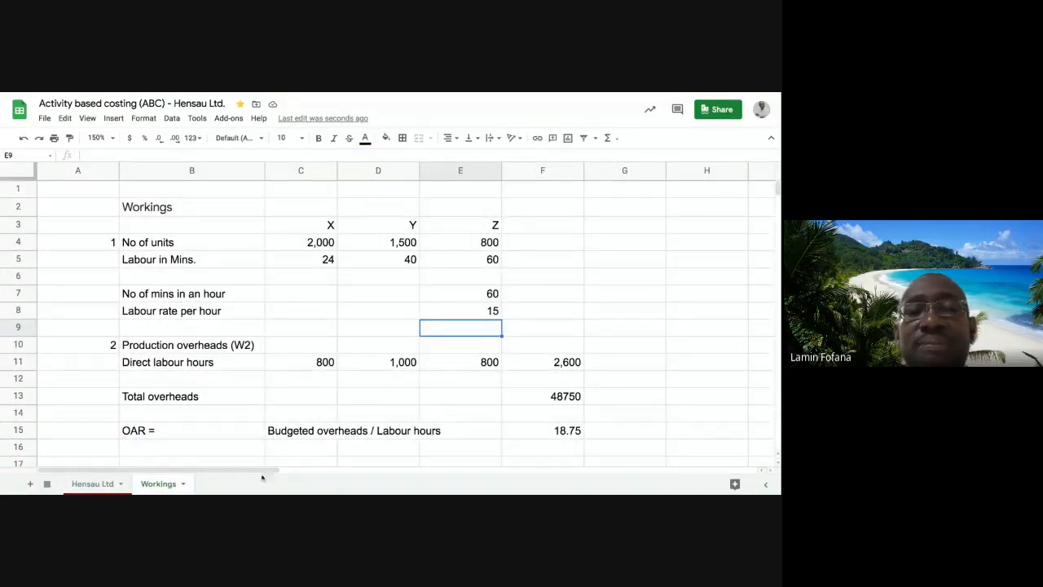
click(114, 484)
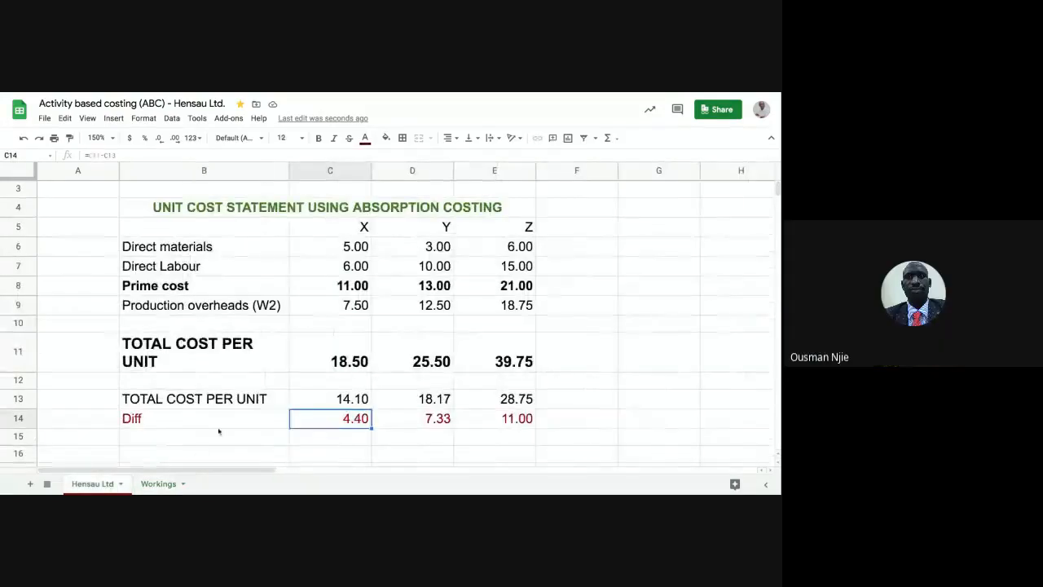
click(173, 484)
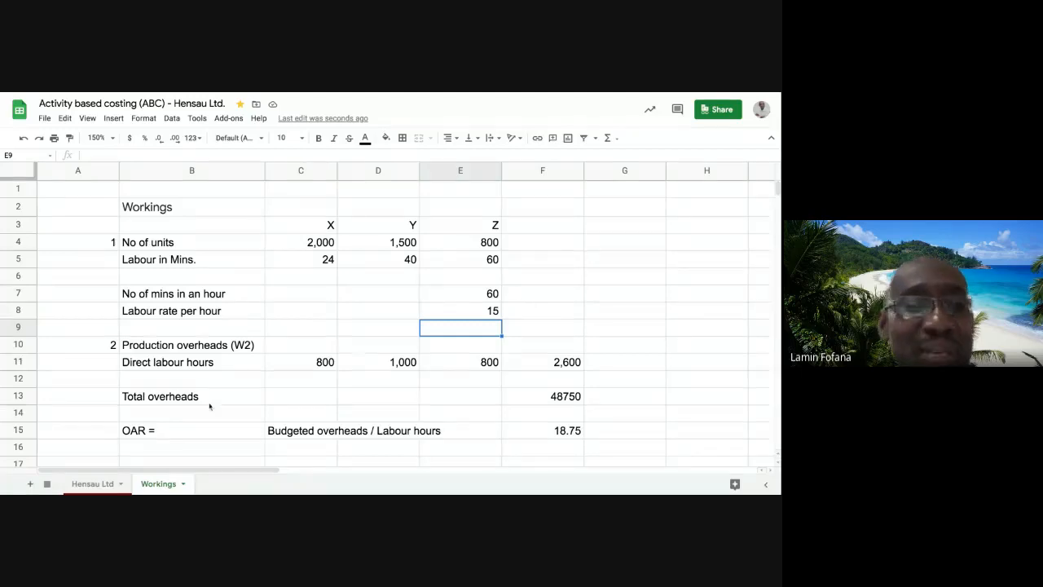
click(92, 484)
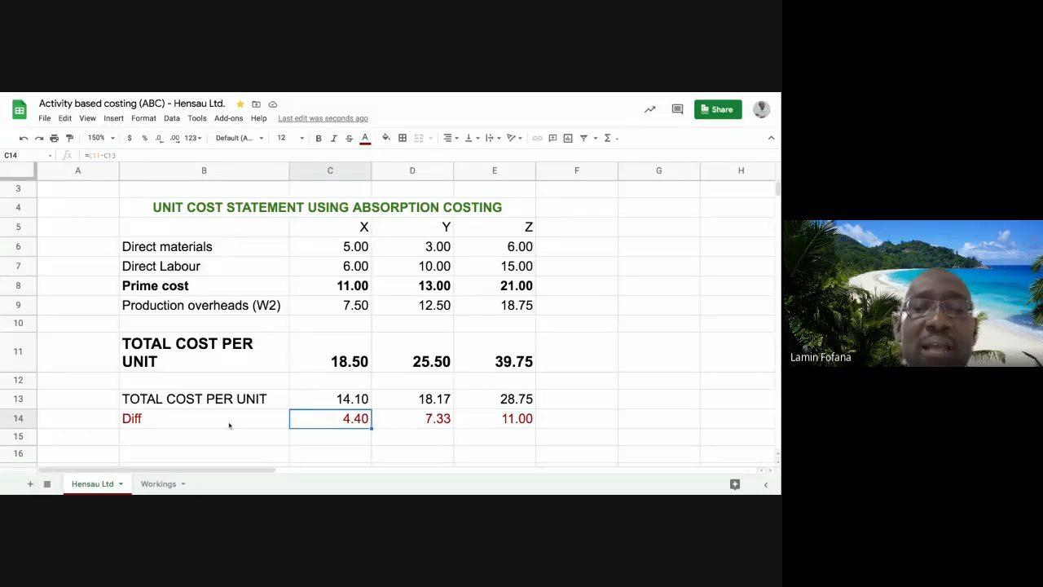
click(159, 483)
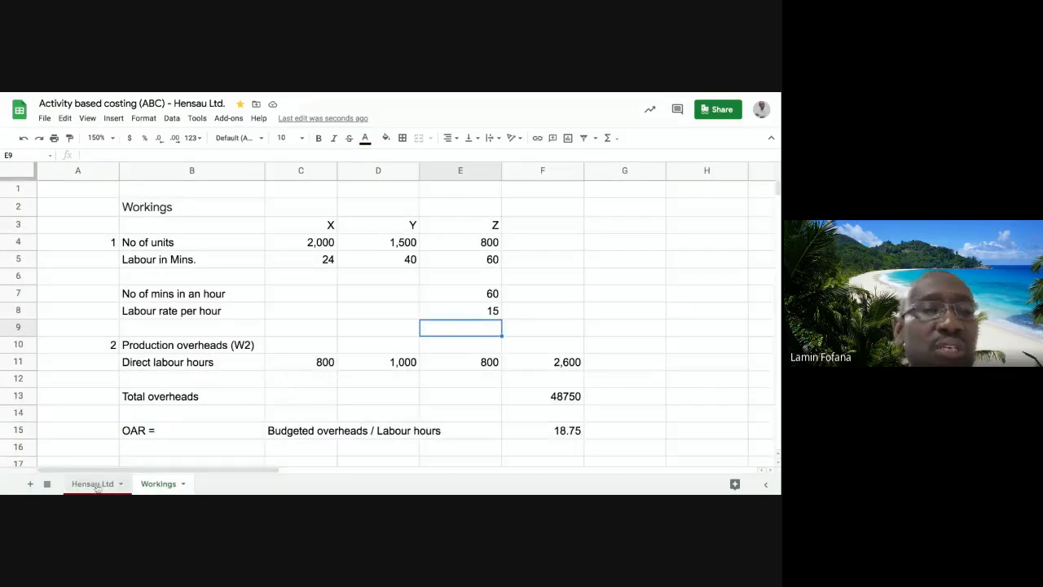
click(486, 316)
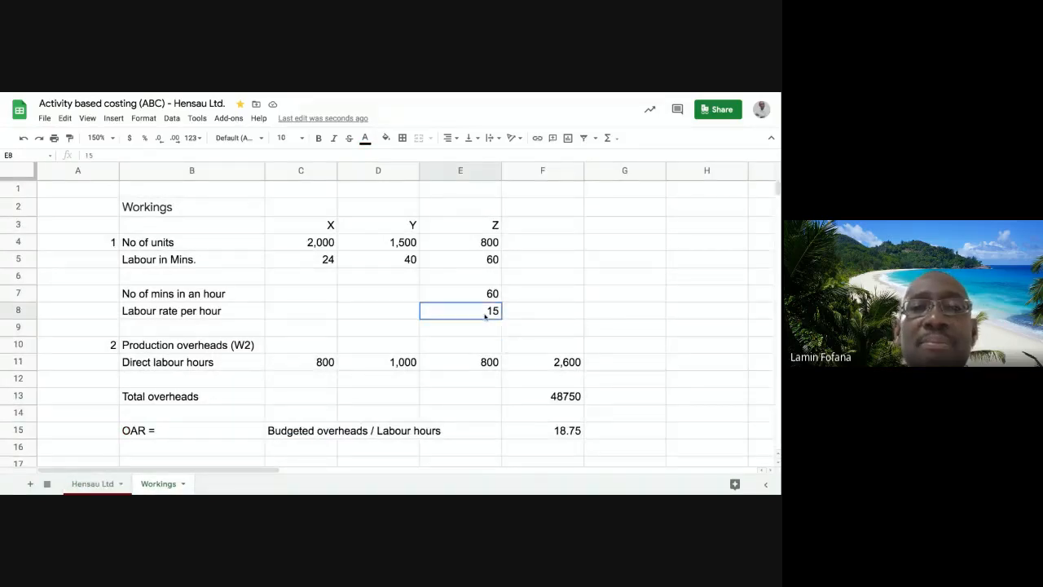
click(73, 488)
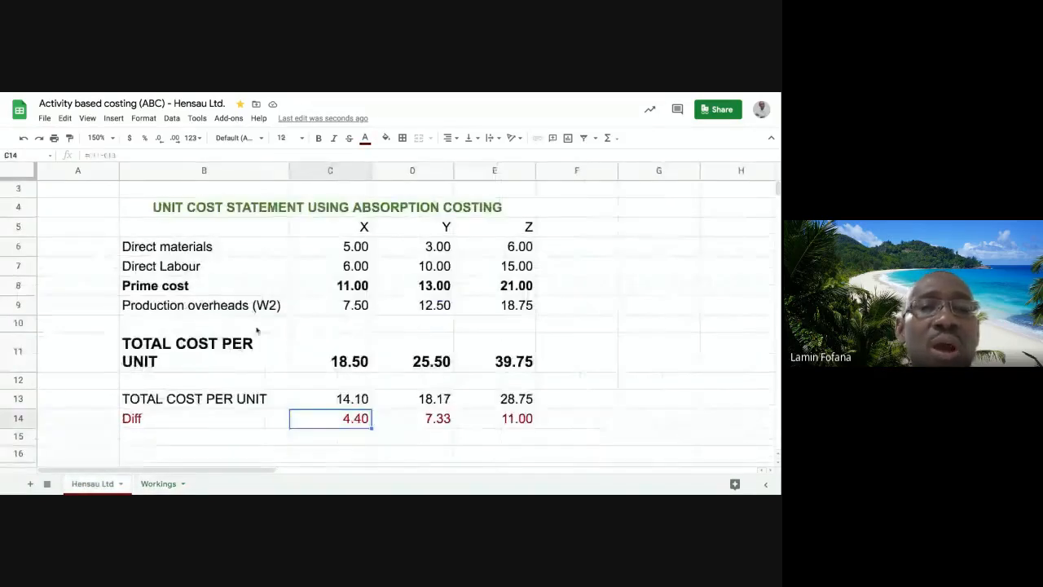
Examine the number of units for products X, Y and Z and product X's labour minutes on the Workings sheet
click(159, 484)
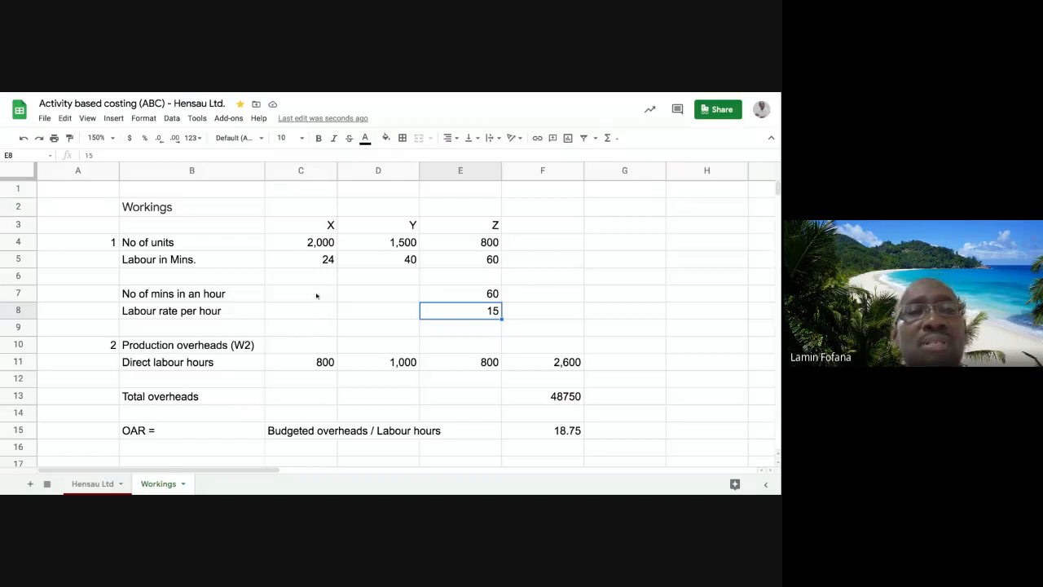
click(304, 246)
click(381, 246)
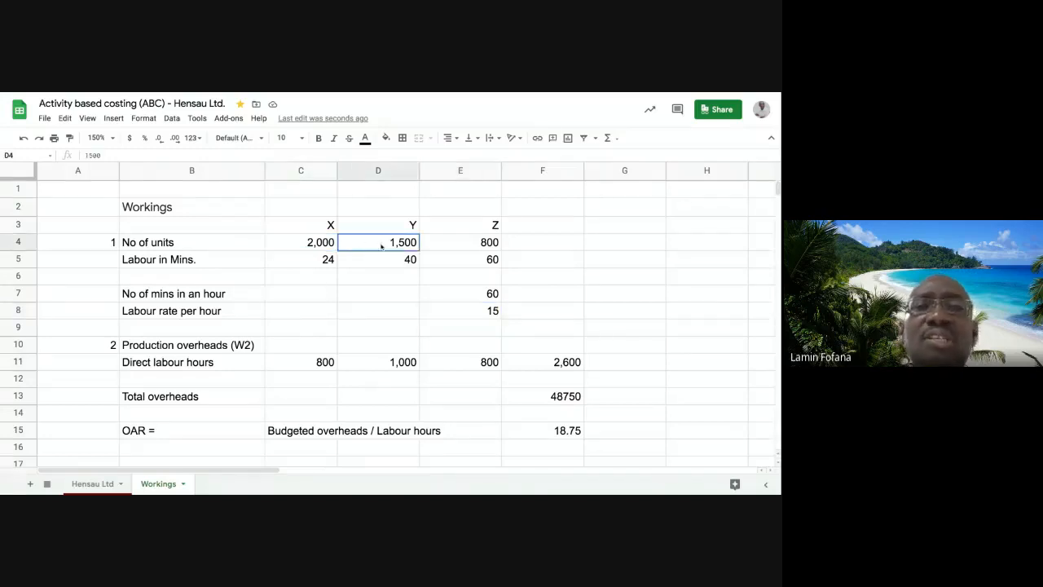
click(472, 248)
click(320, 248)
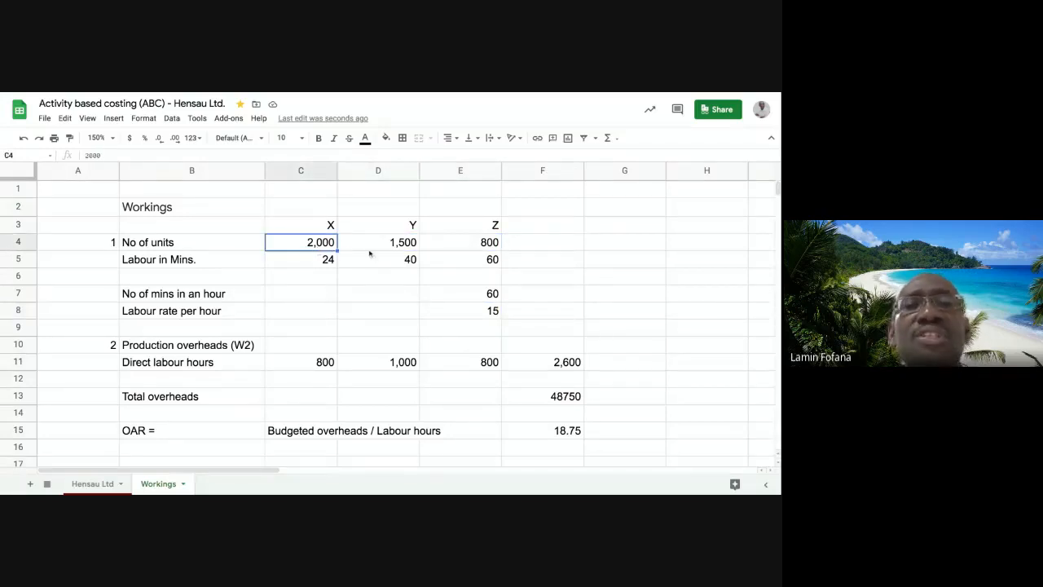
click(417, 247)
click(484, 247)
click(307, 248)
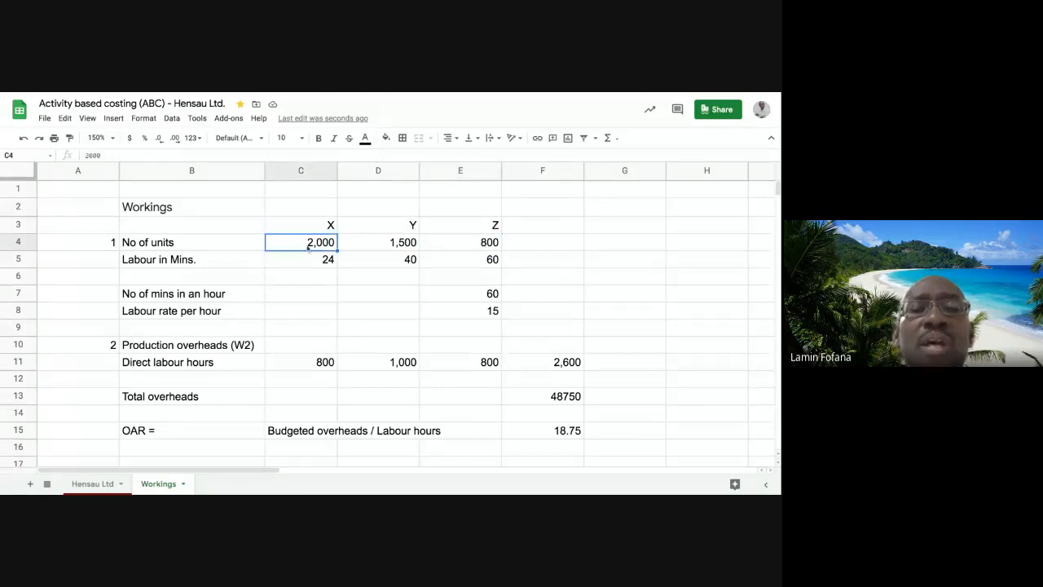
click(314, 260)
click(308, 243)
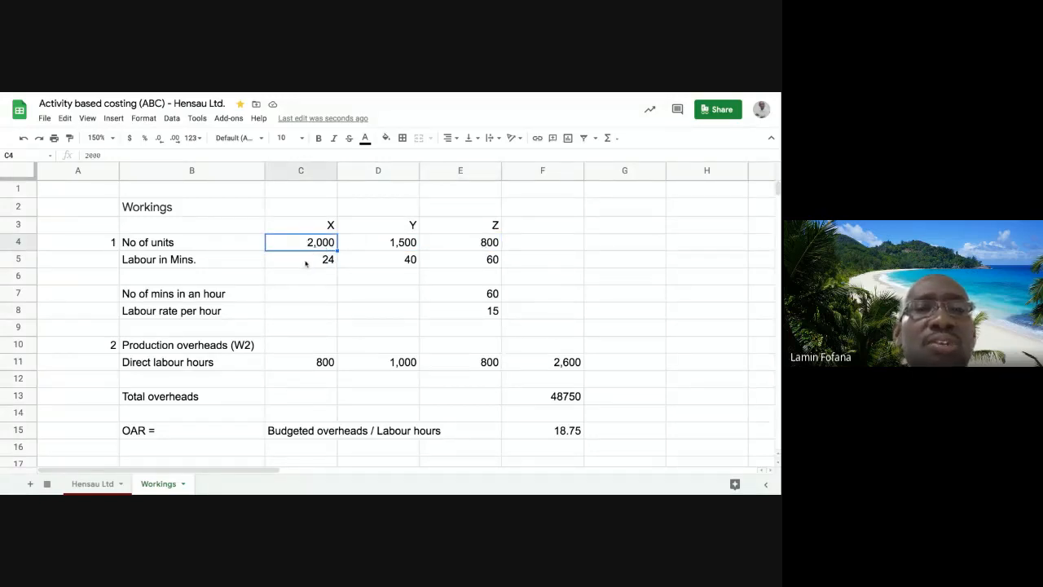
Set the labour rate per hour in cell E8 of the Workings sheet to 4
click(306, 263)
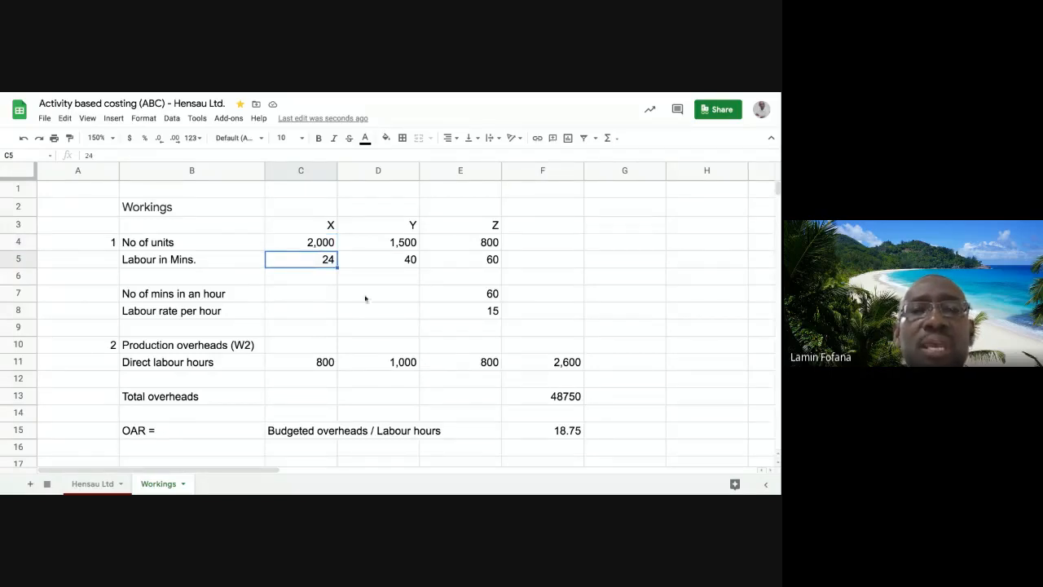
click(484, 296)
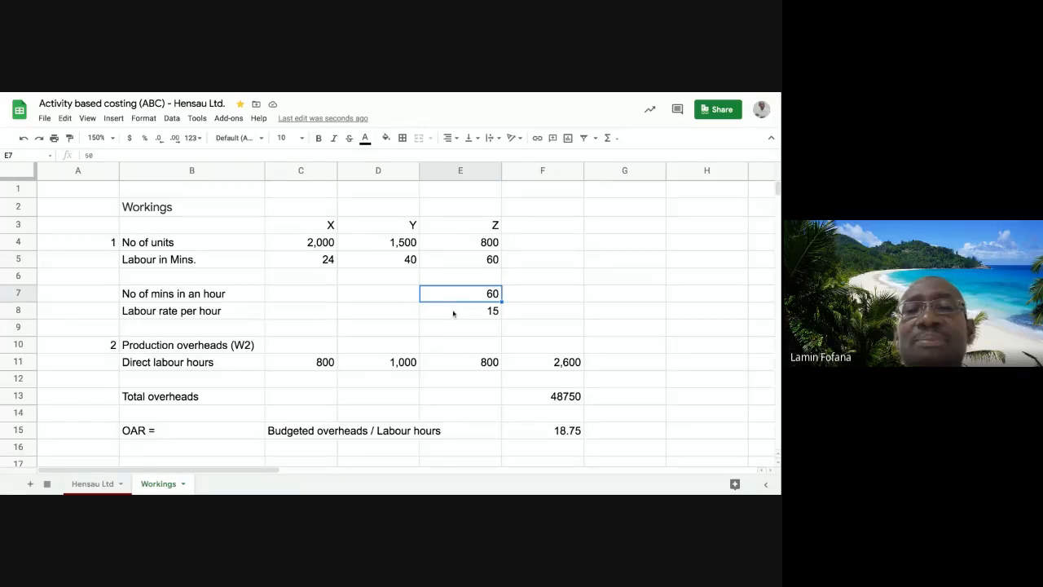
click(461, 312)
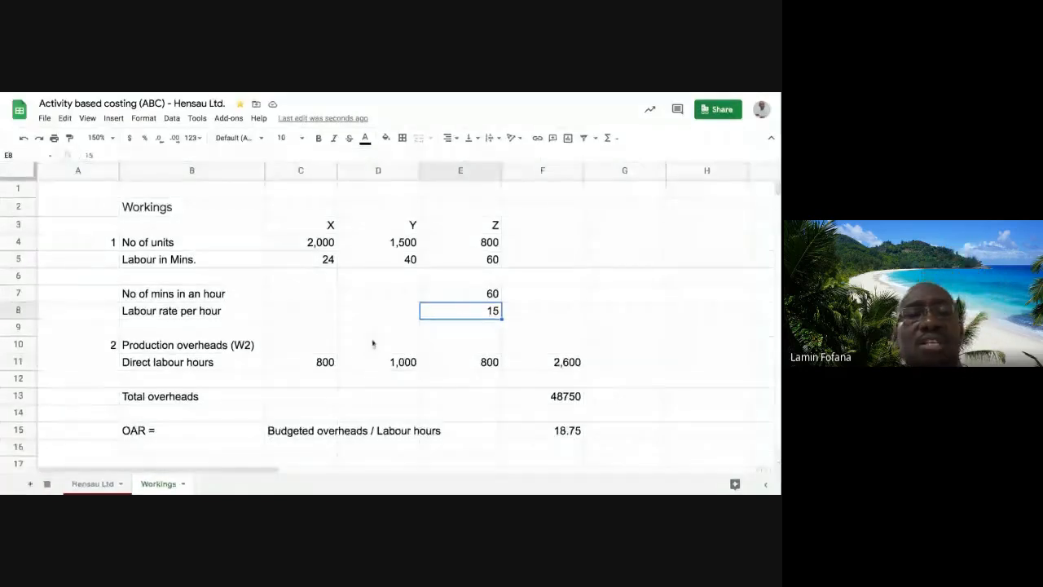
click(458, 328)
click(464, 316)
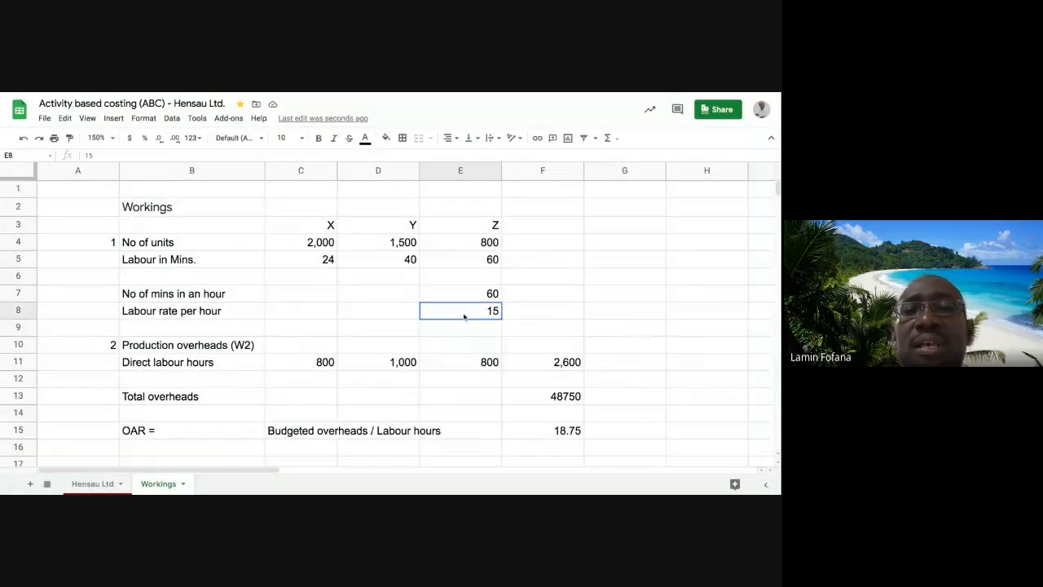
text(4)
key(Return)
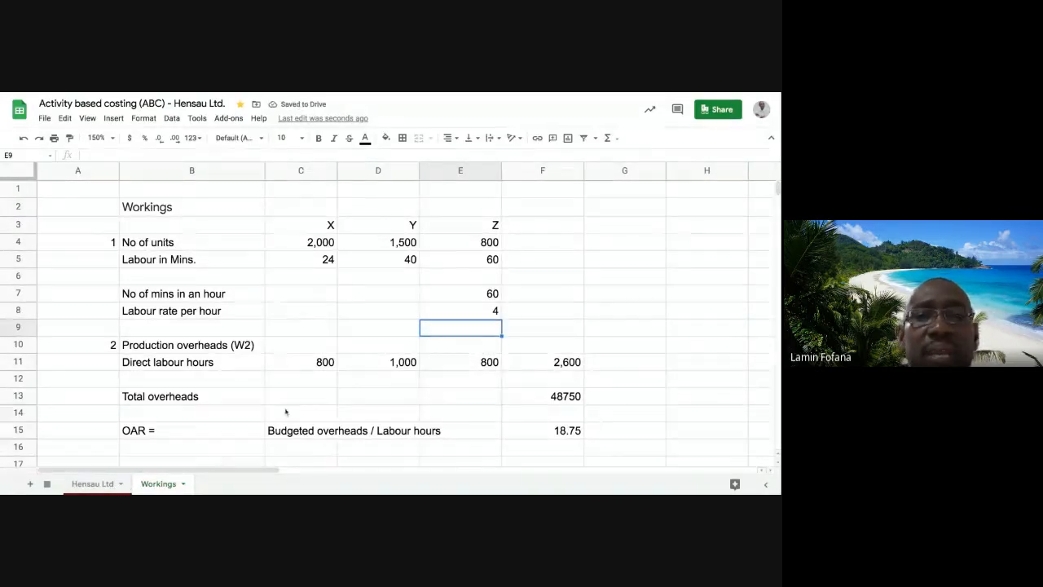
Review the recalculated total cost per unit in row 11 of the Hensau Ltd sheet for products X, Y and Z
scroll(281, 417, down, 2)
click(113, 485)
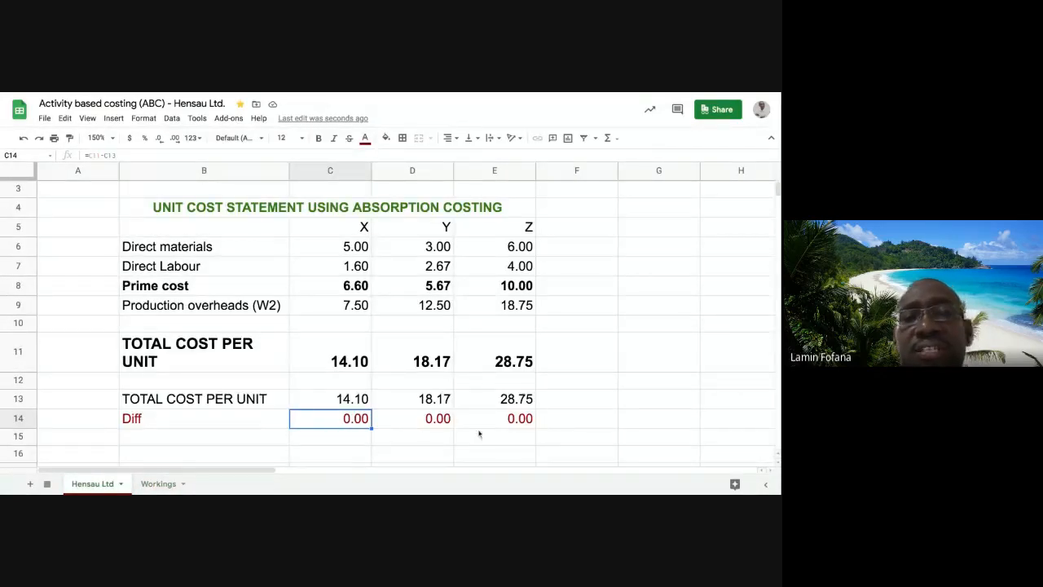
click(350, 399)
click(422, 398)
click(361, 360)
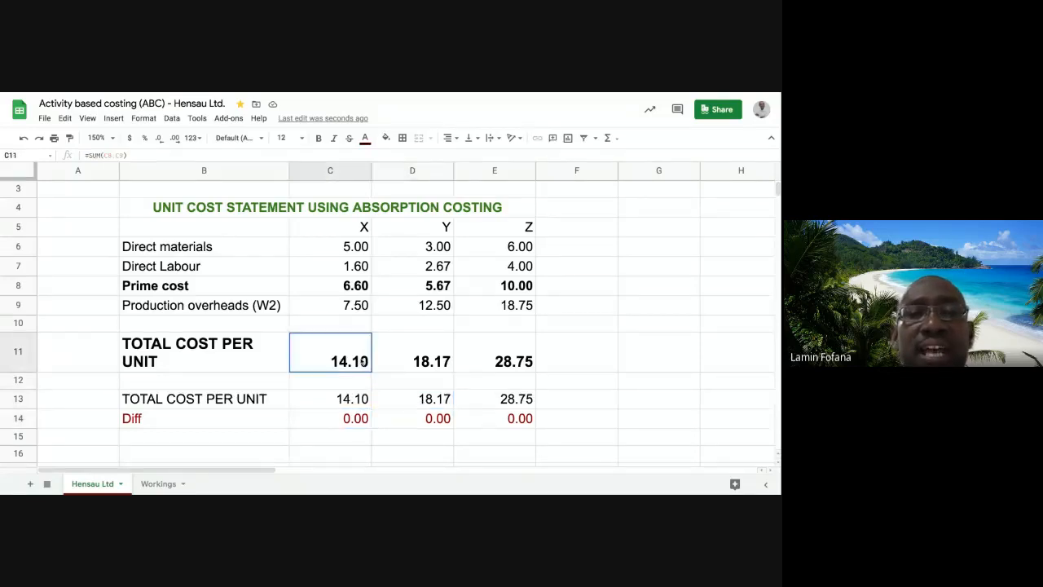
click(420, 365)
click(359, 368)
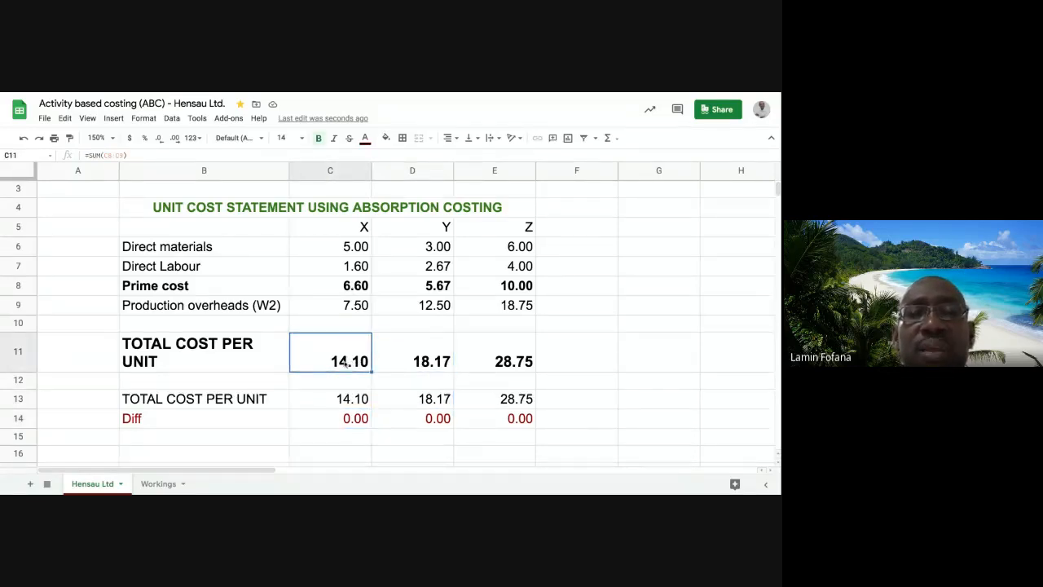
click(445, 361)
click(467, 361)
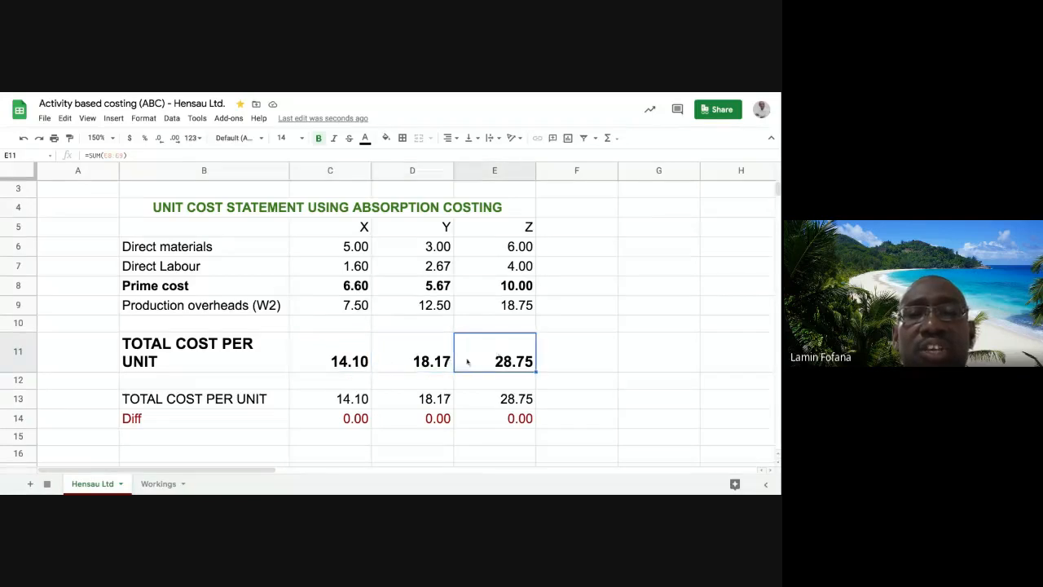
Compare the fixed totals in row 13 and the Diff row with the calculated totals for products X, Y and Z
click(348, 399)
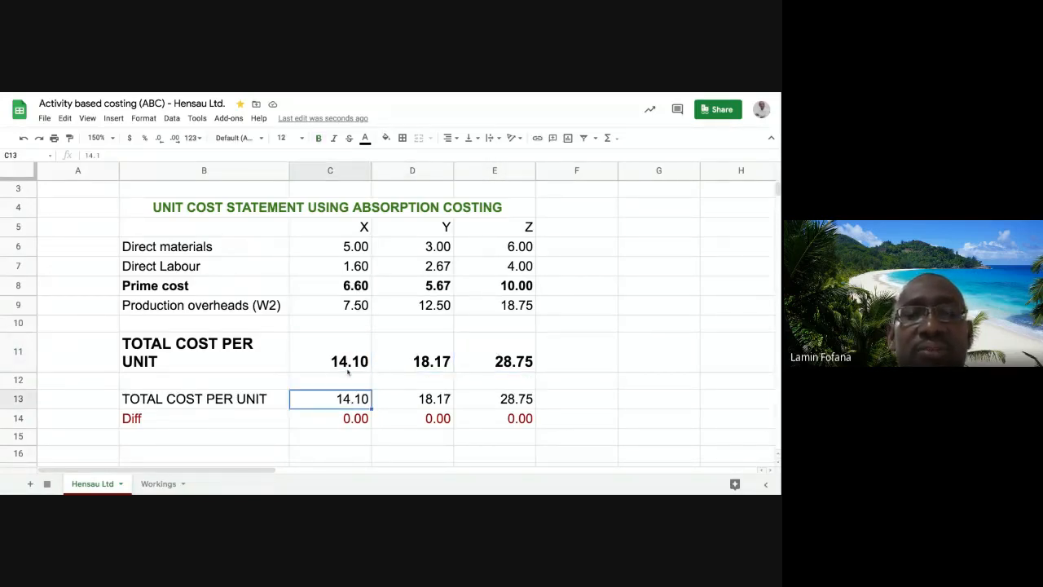
click(350, 420)
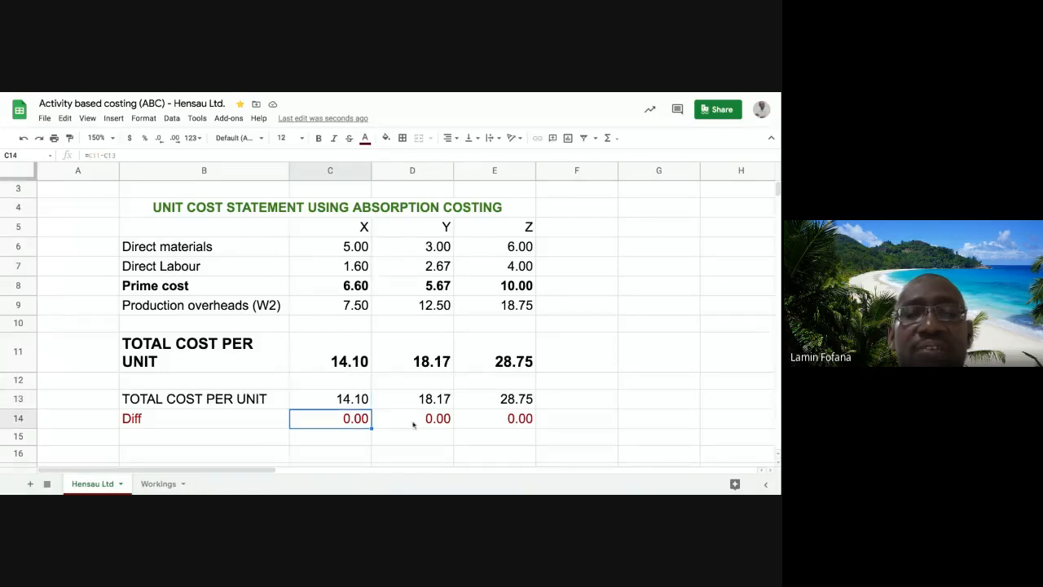
click(414, 418)
click(345, 363)
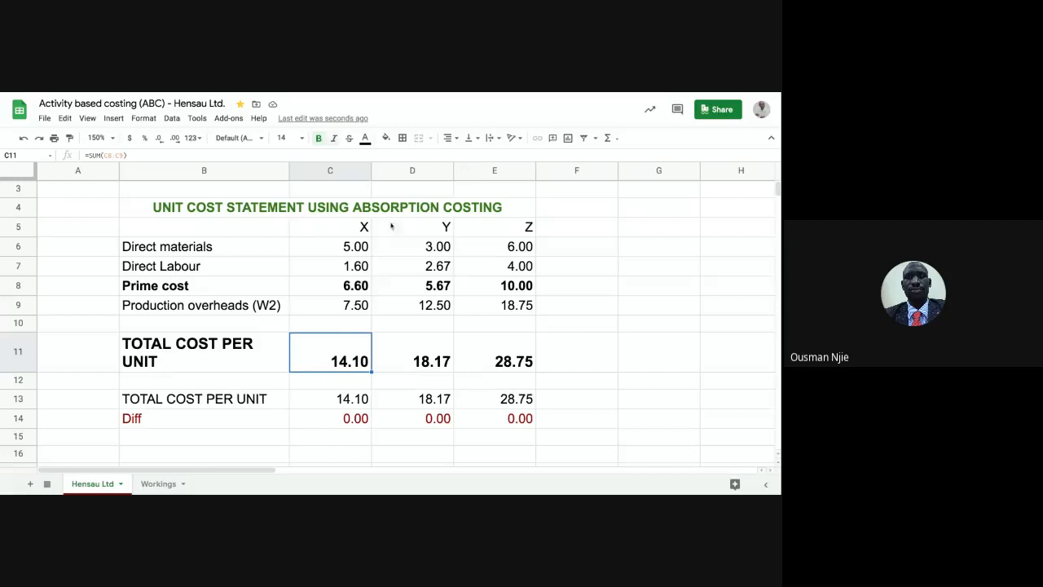
click(354, 400)
click(407, 400)
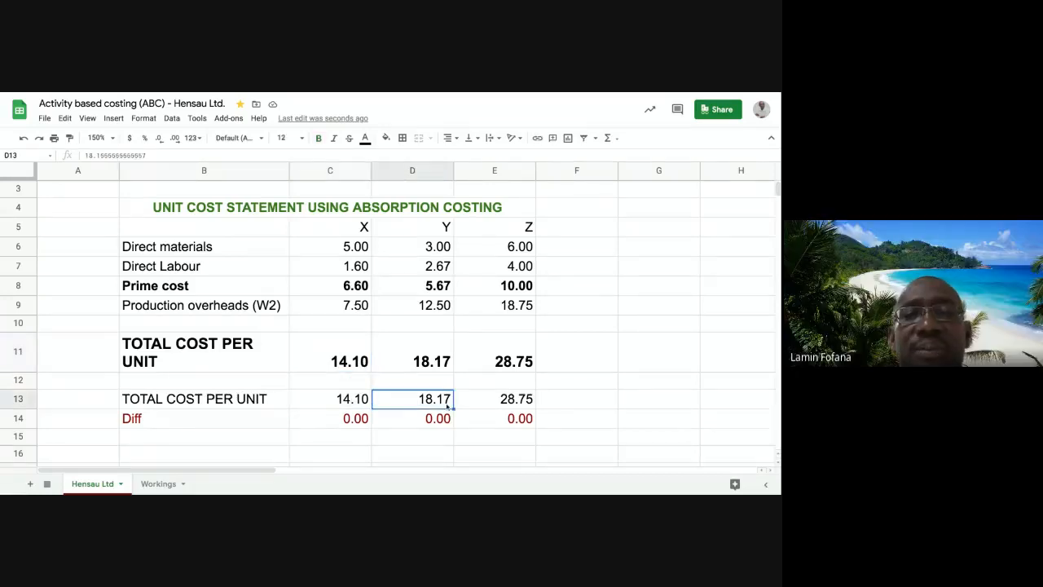
click(519, 401)
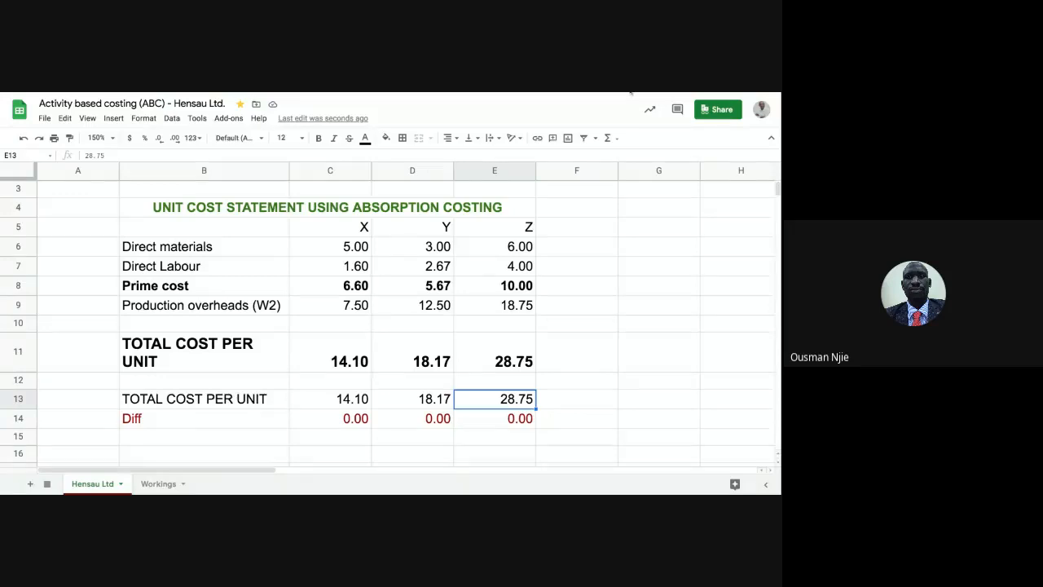
click(345, 399)
click(350, 415)
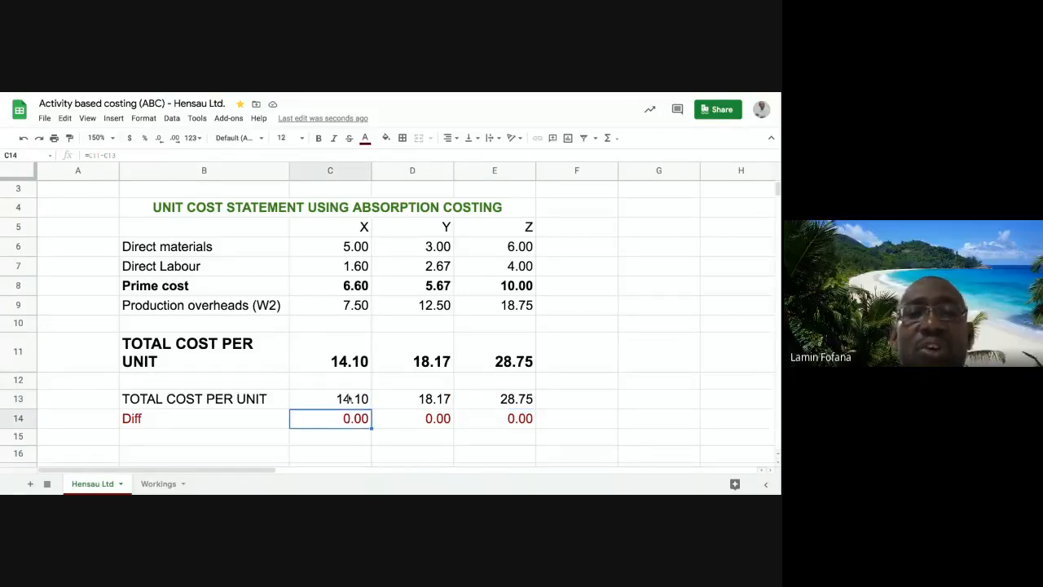
click(412, 418)
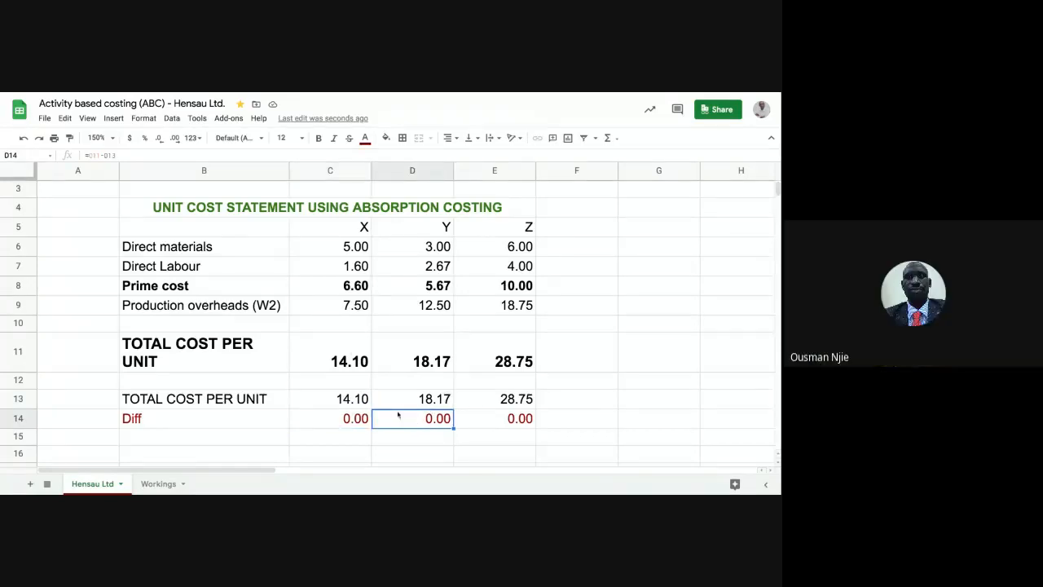
click(349, 361)
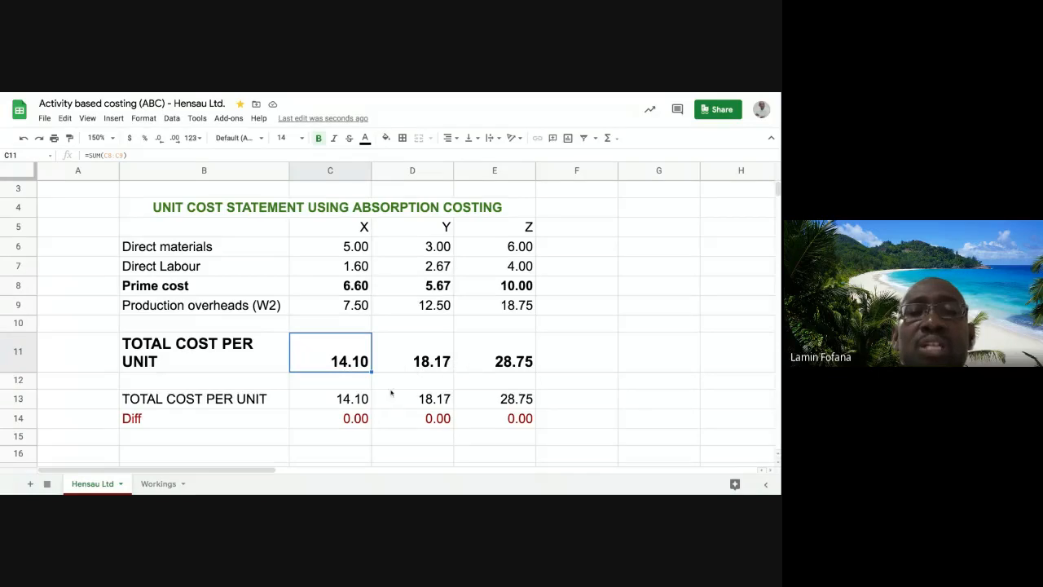
click(352, 398)
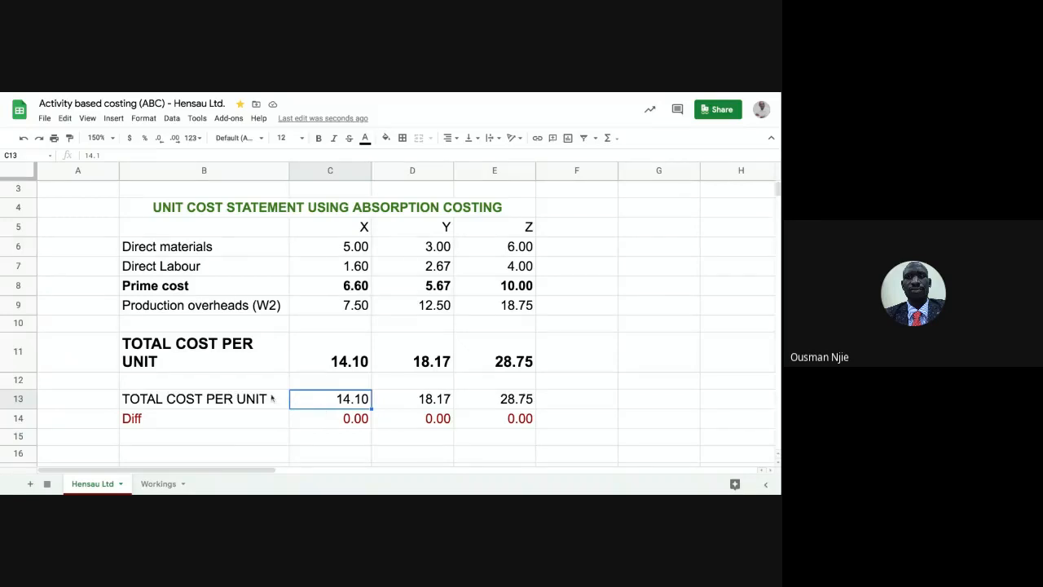
Copy the TOTAL COST PER UNIT row B11:E11 and paste it as values only into row 13, starting at B13
drag(206, 357, 460, 370)
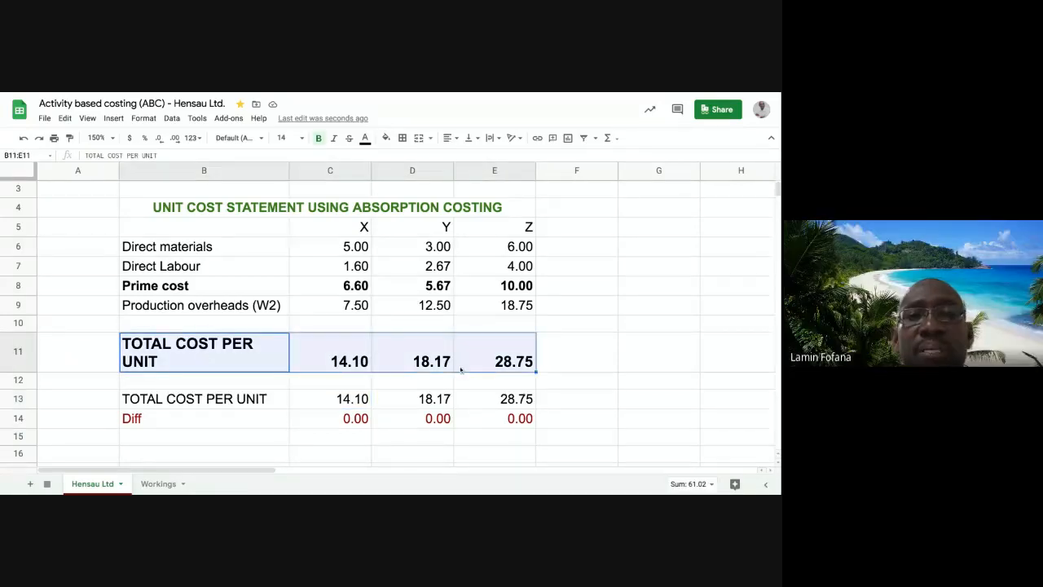
right_click(278, 354)
click(305, 154)
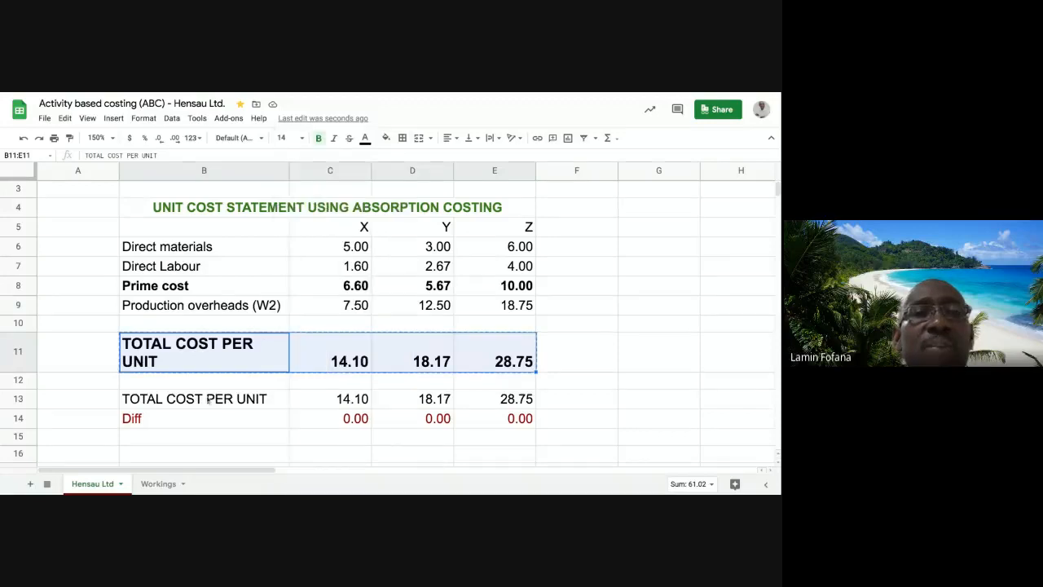
click(207, 403)
right_click(205, 401)
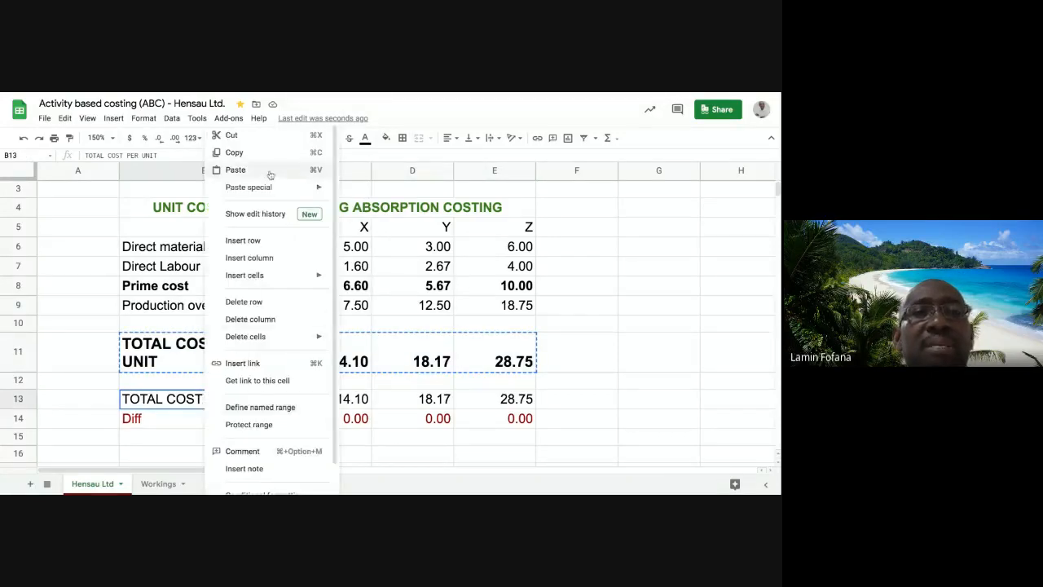
mouse_move(269, 188)
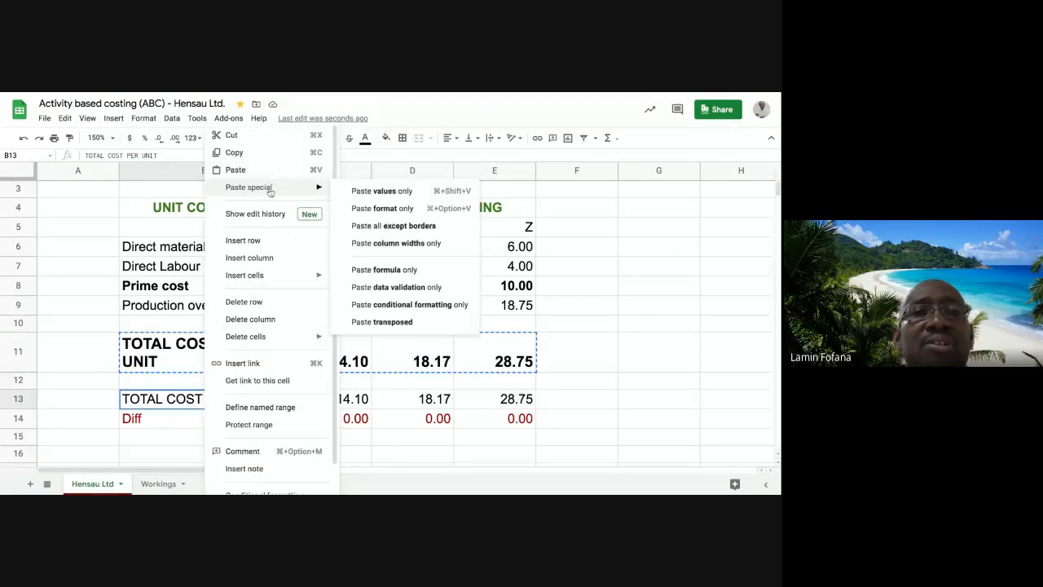
click(380, 192)
click(611, 337)
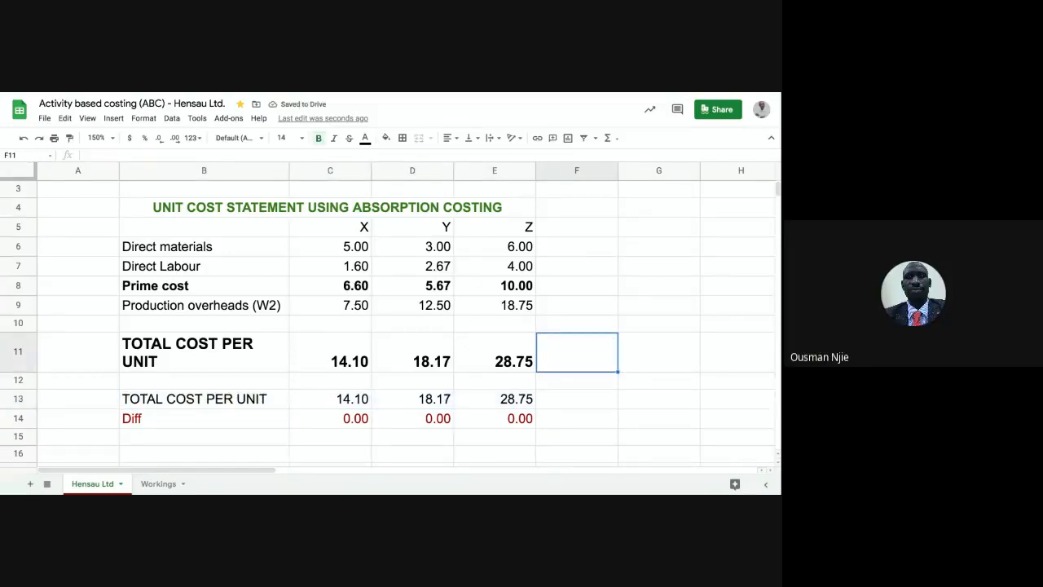
Check the pasted values in row 13 against the formulas behind the row 11 totals for products X and Y
click(355, 401)
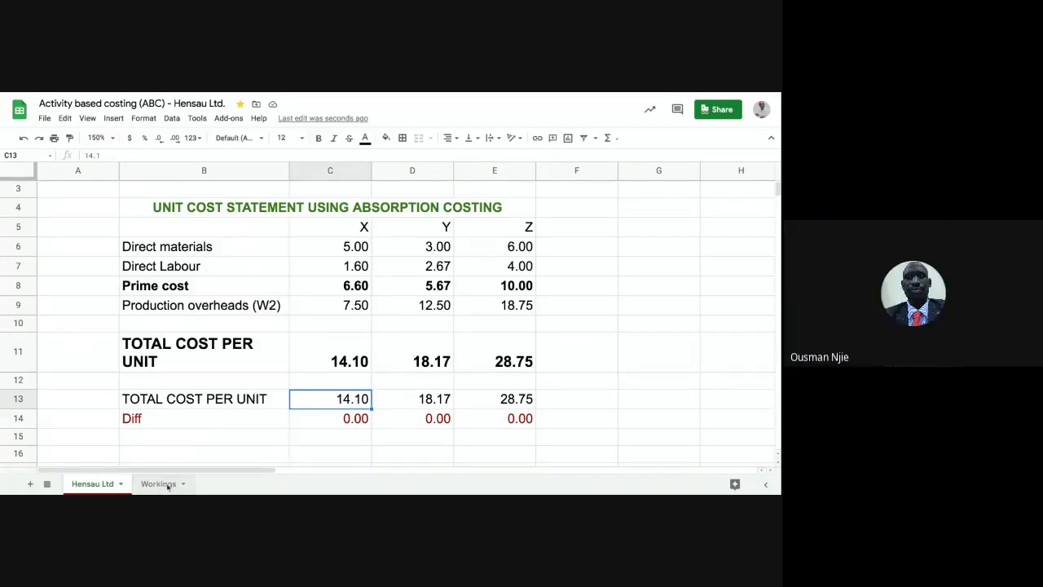
click(262, 403)
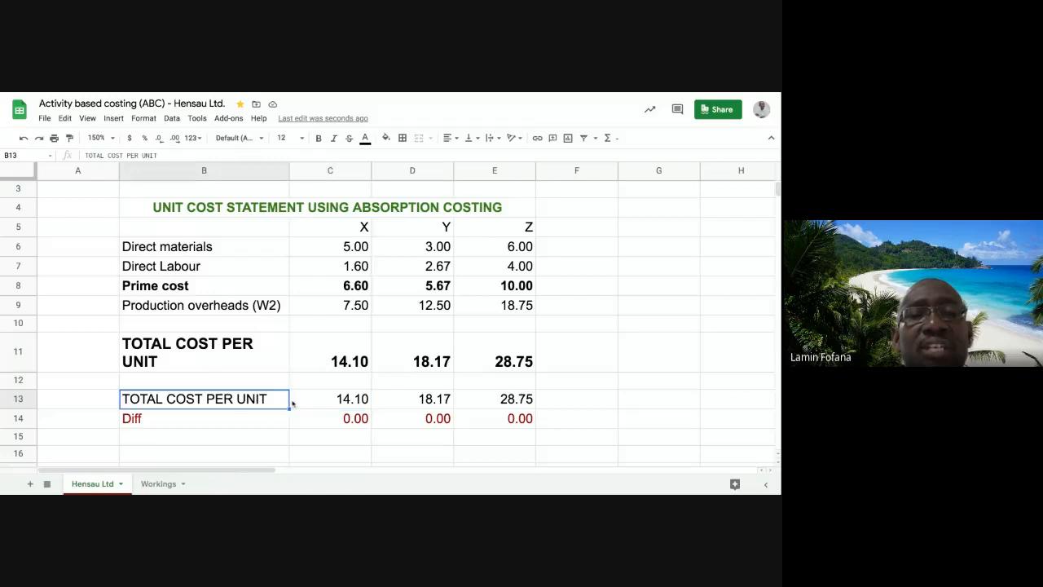
click(352, 402)
click(421, 400)
click(350, 404)
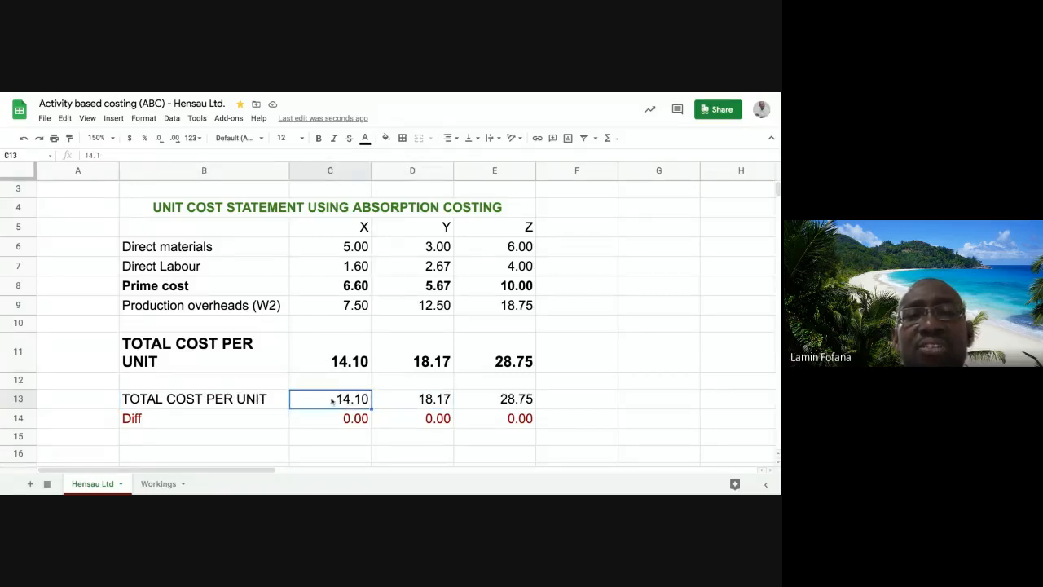
click(326, 364)
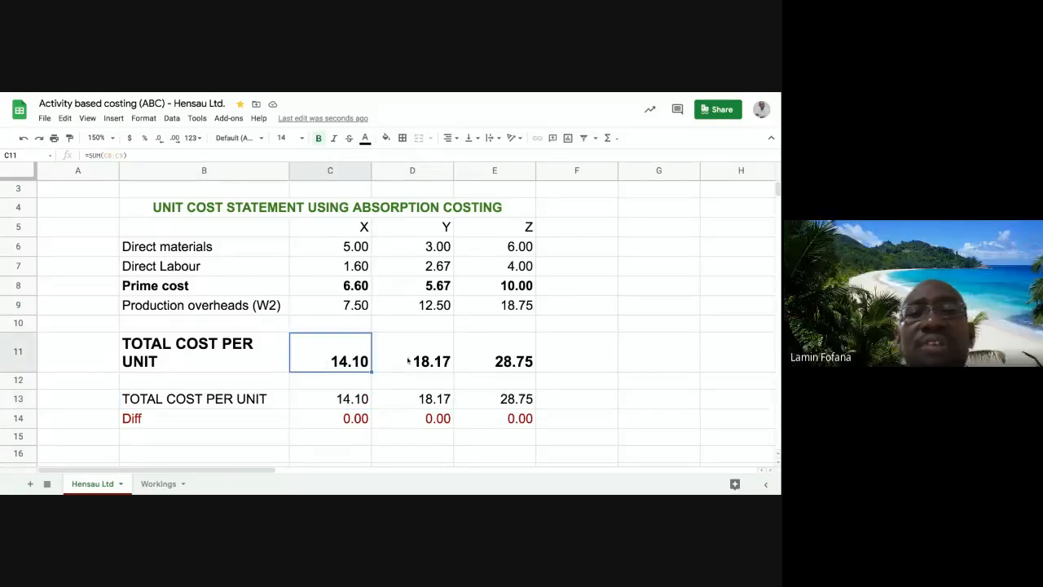
click(409, 361)
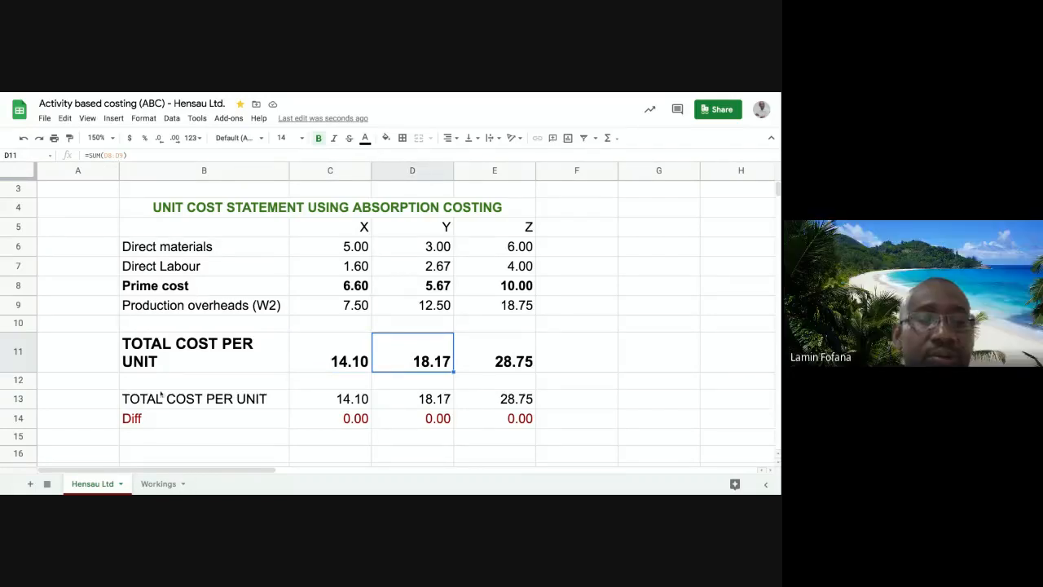
Change the labour rate per hour in cell E8 of the Workings sheet to 10
click(160, 484)
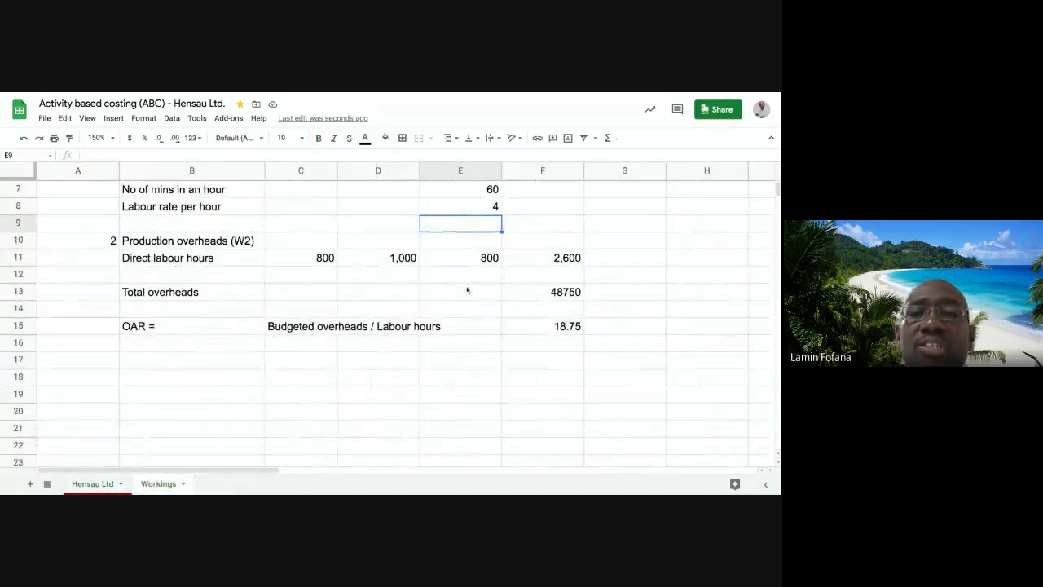
click(473, 210)
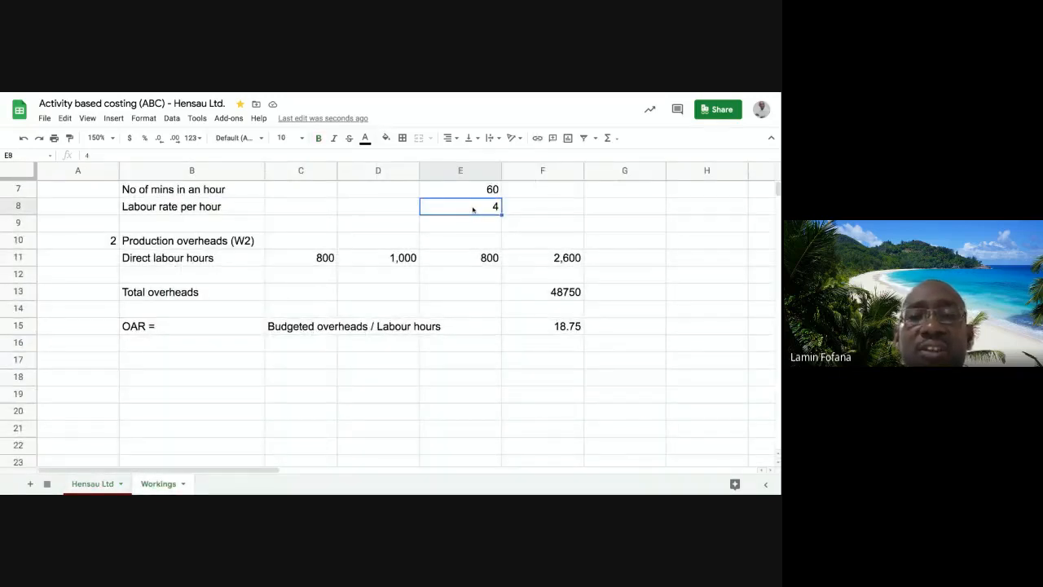
text(10)
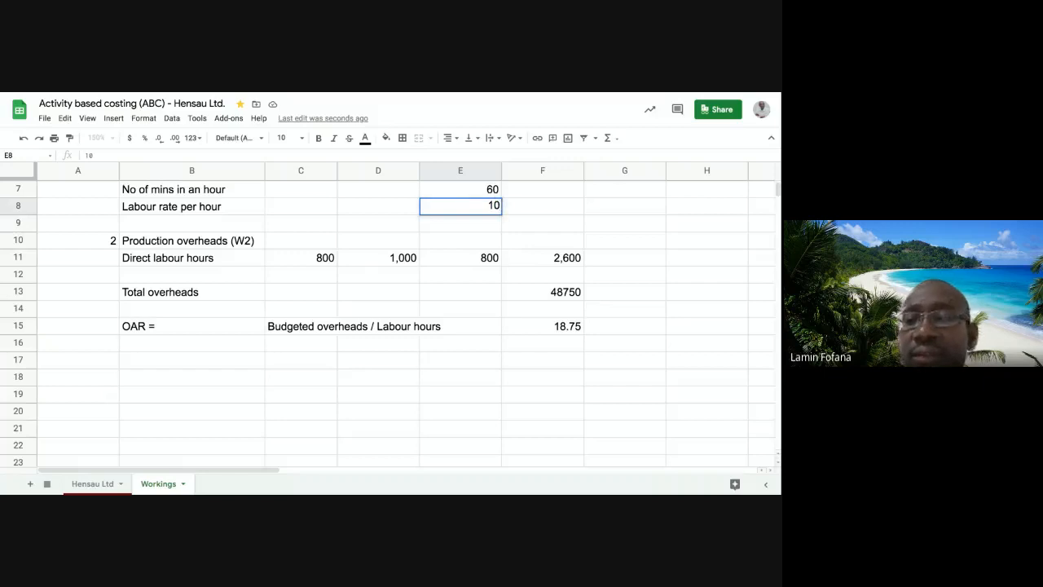
key(Return)
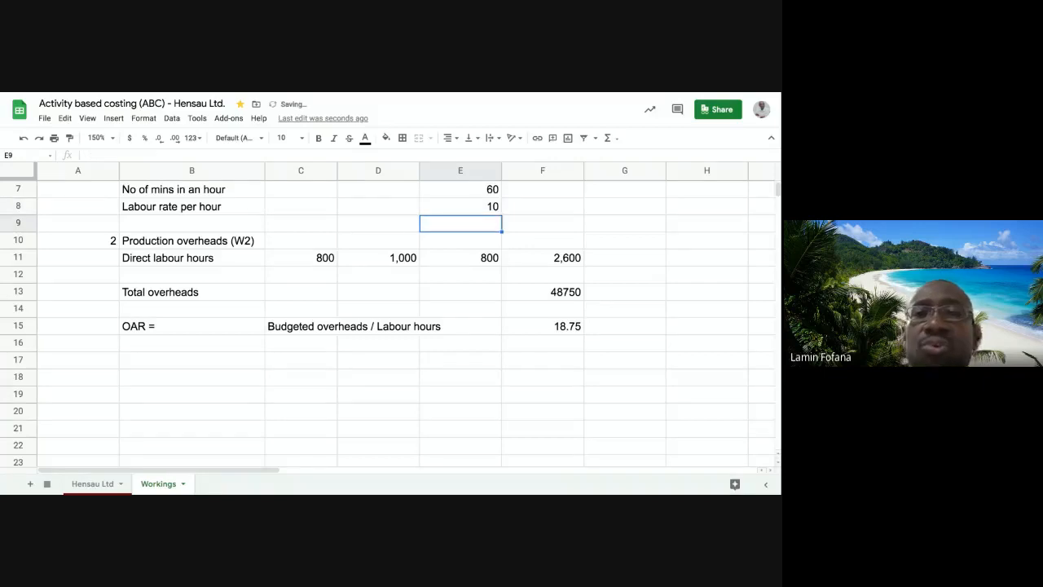
Check product X's fixed total and Diff on the Hensau Ltd sheet against the recalculated total cost per unit
click(93, 484)
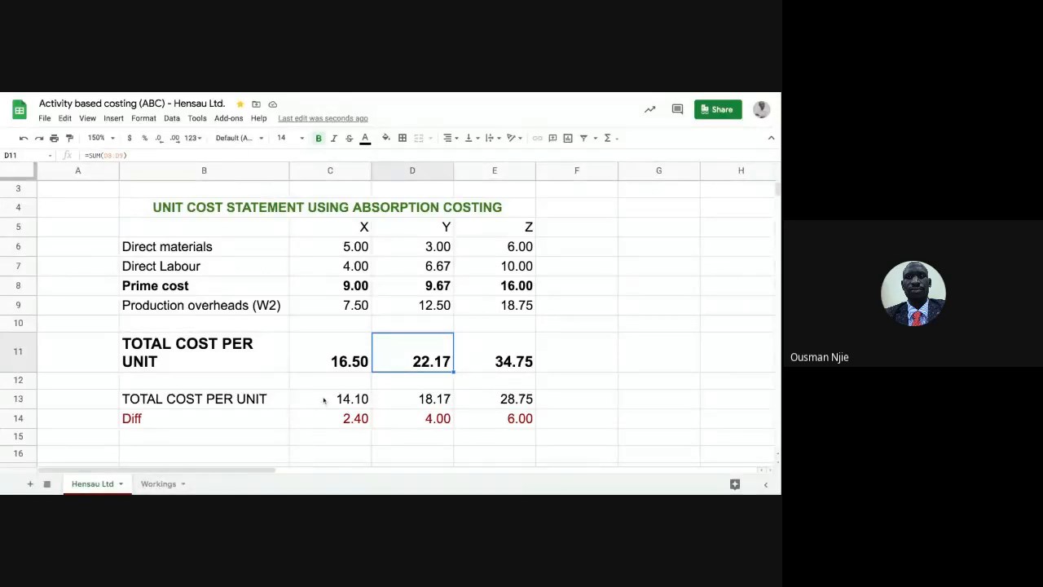
click(323, 400)
click(329, 421)
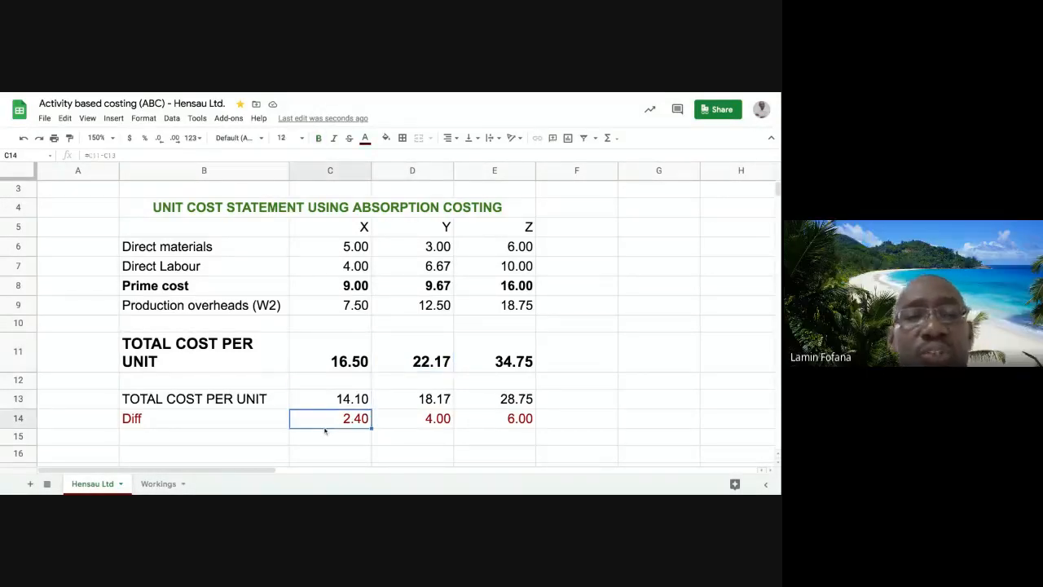
Undo the last labour rate change on the Workings sheet and check the Diff row on the Hensau Ltd sheet
click(159, 484)
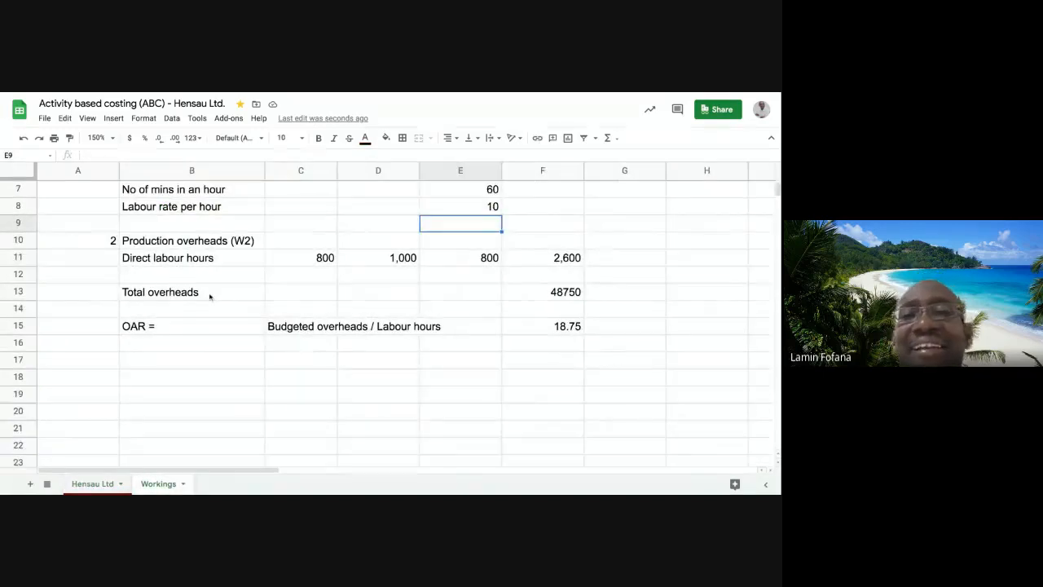
click(24, 138)
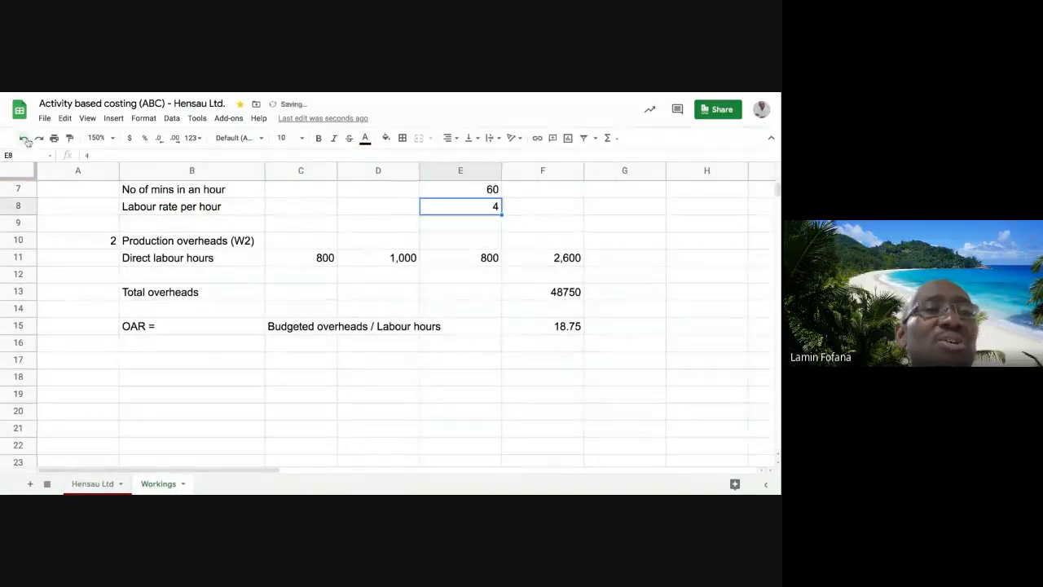
click(92, 484)
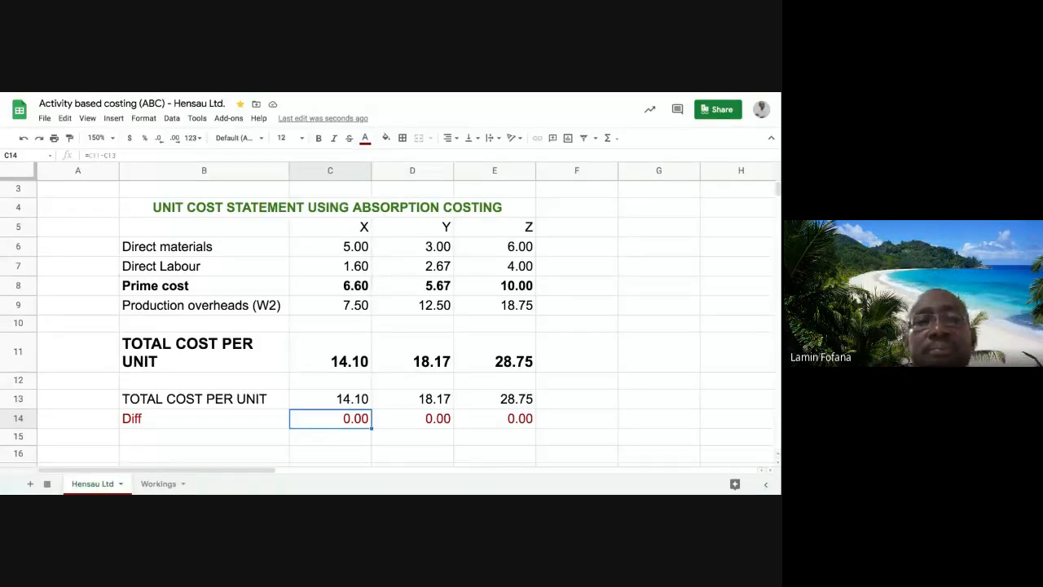
click(237, 425)
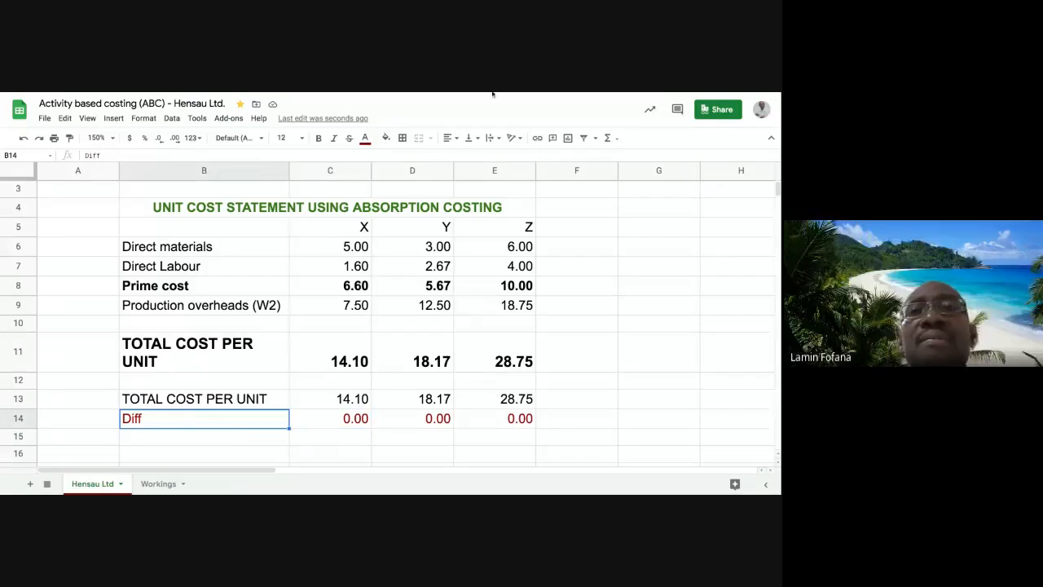